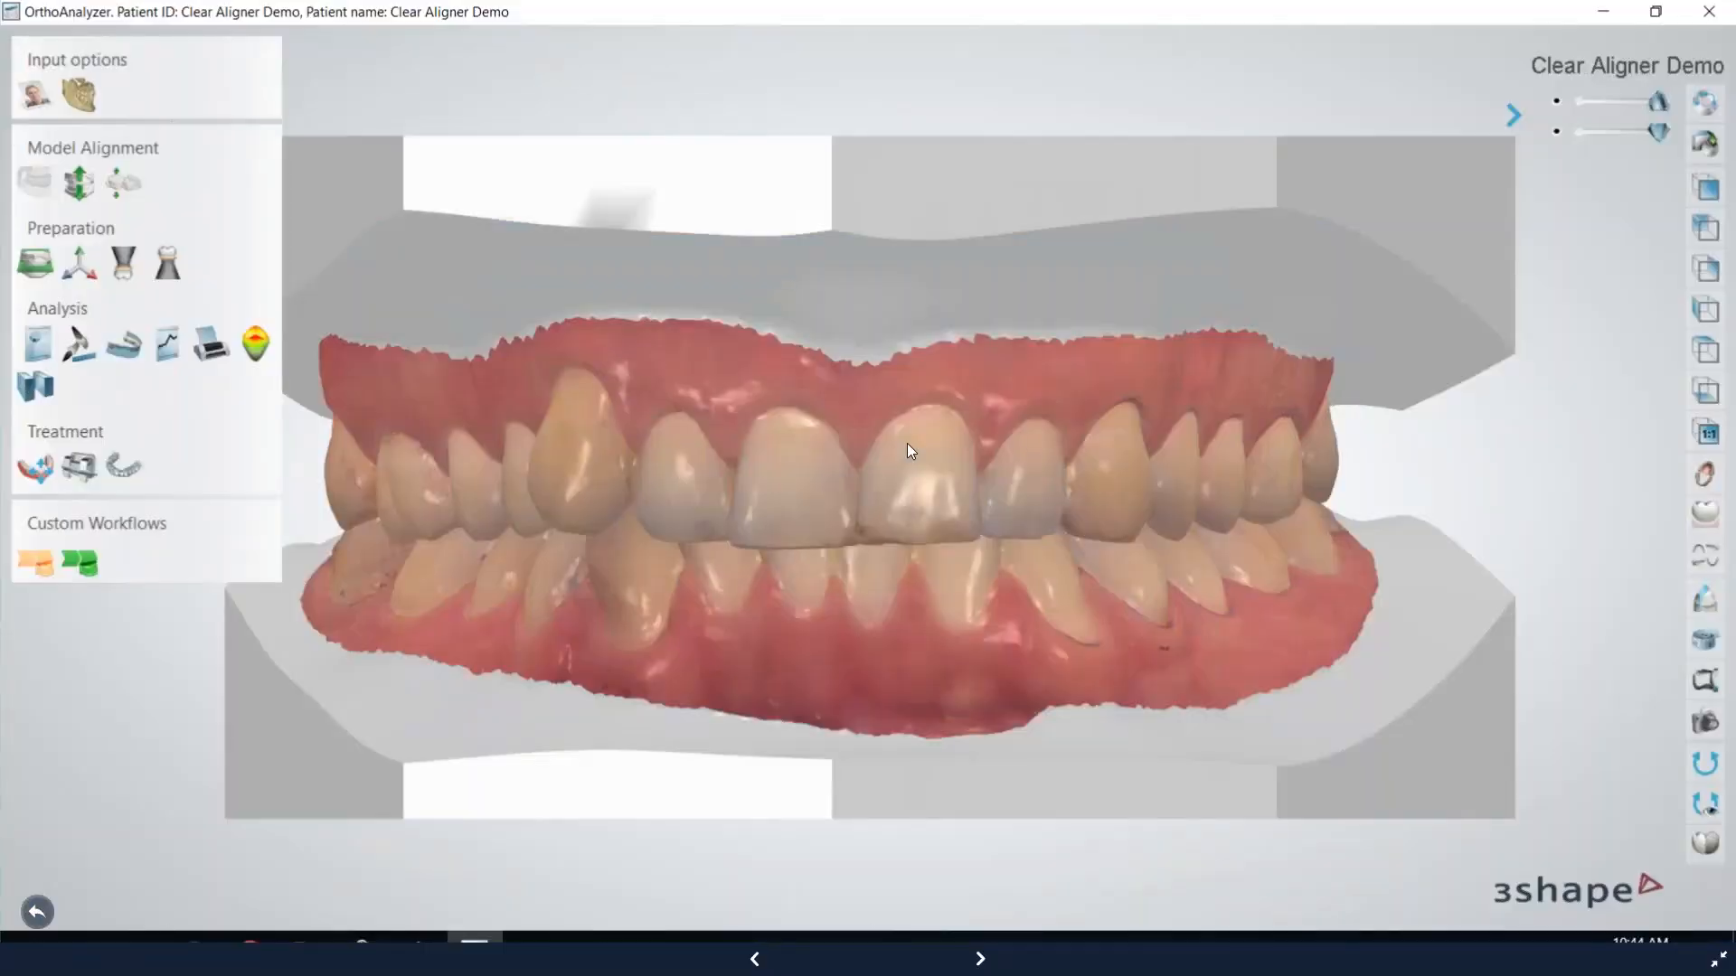
Switch from the presentation to OrthoAnalyzer and finish the open clear aligner virtual setup to return to the case's workflow overview.
key(Escape)
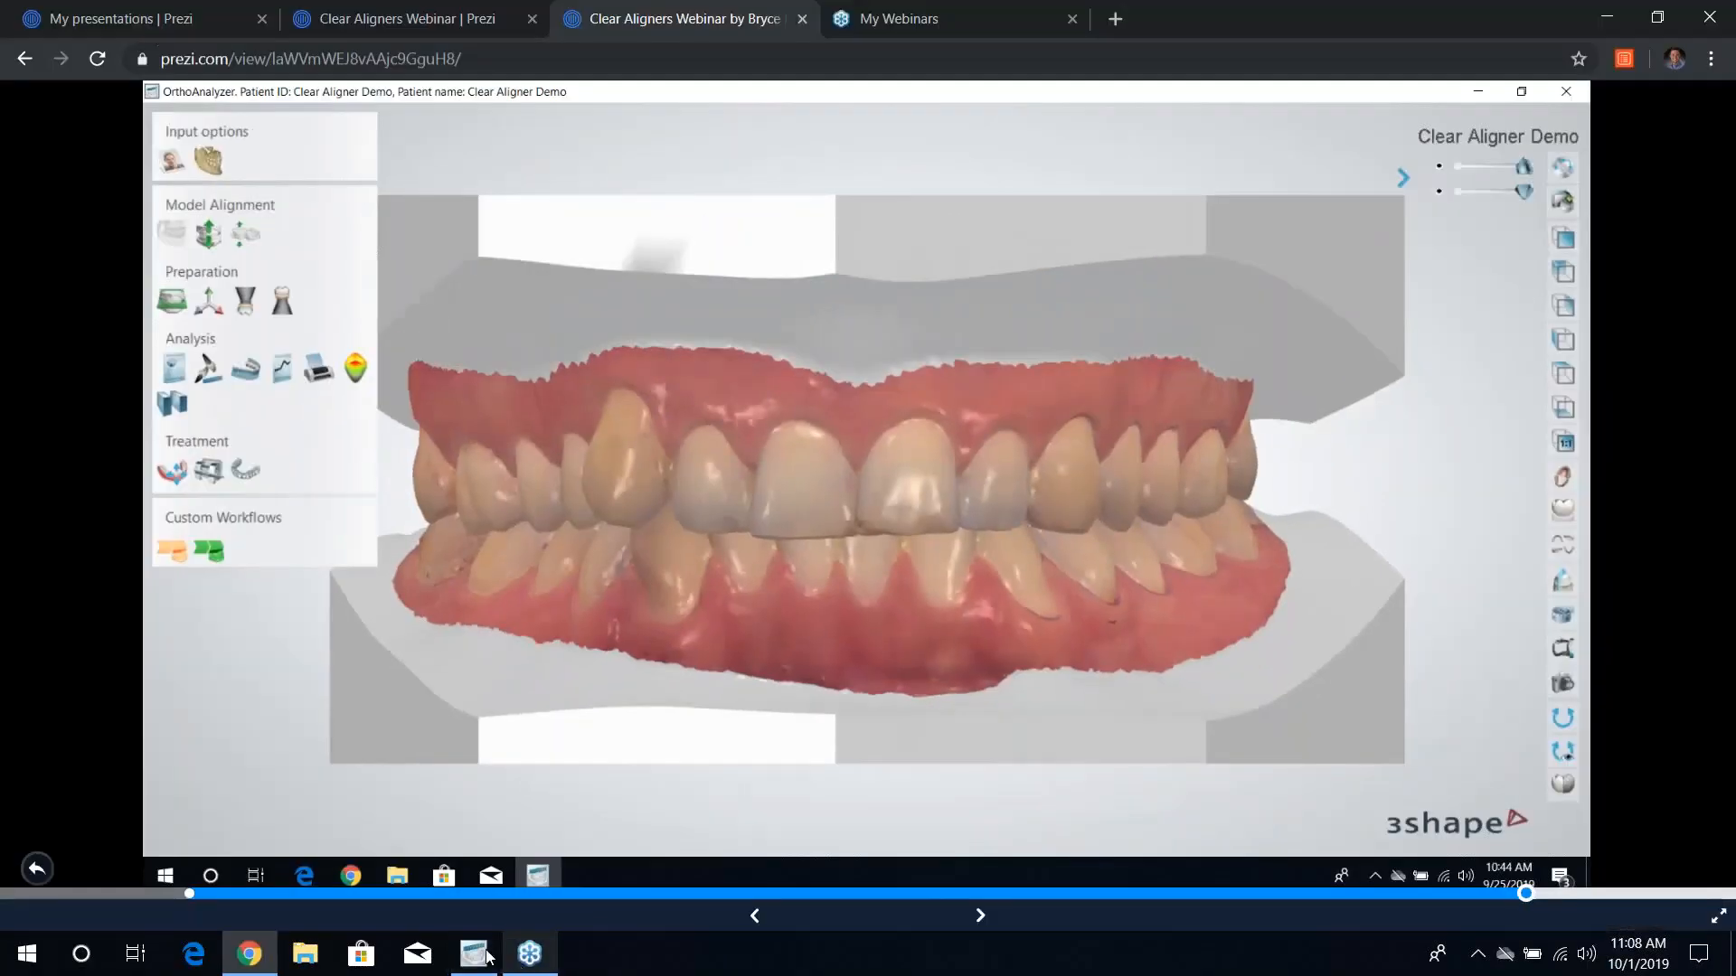
click(487, 955)
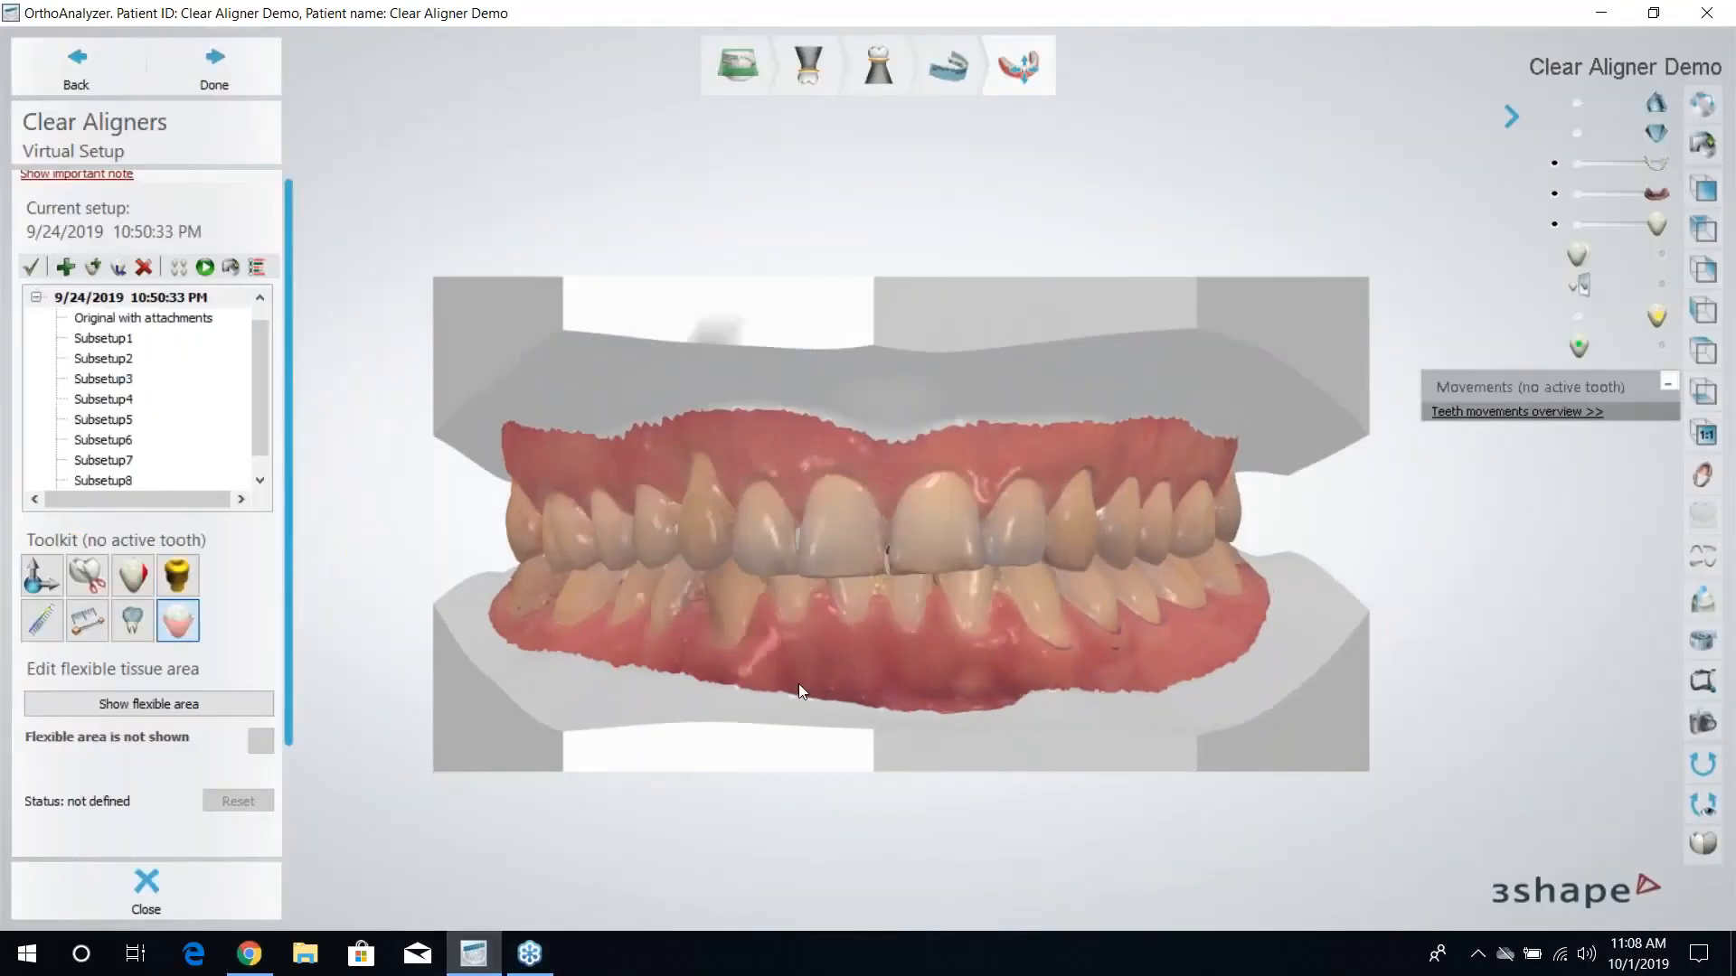
click(1647, 44)
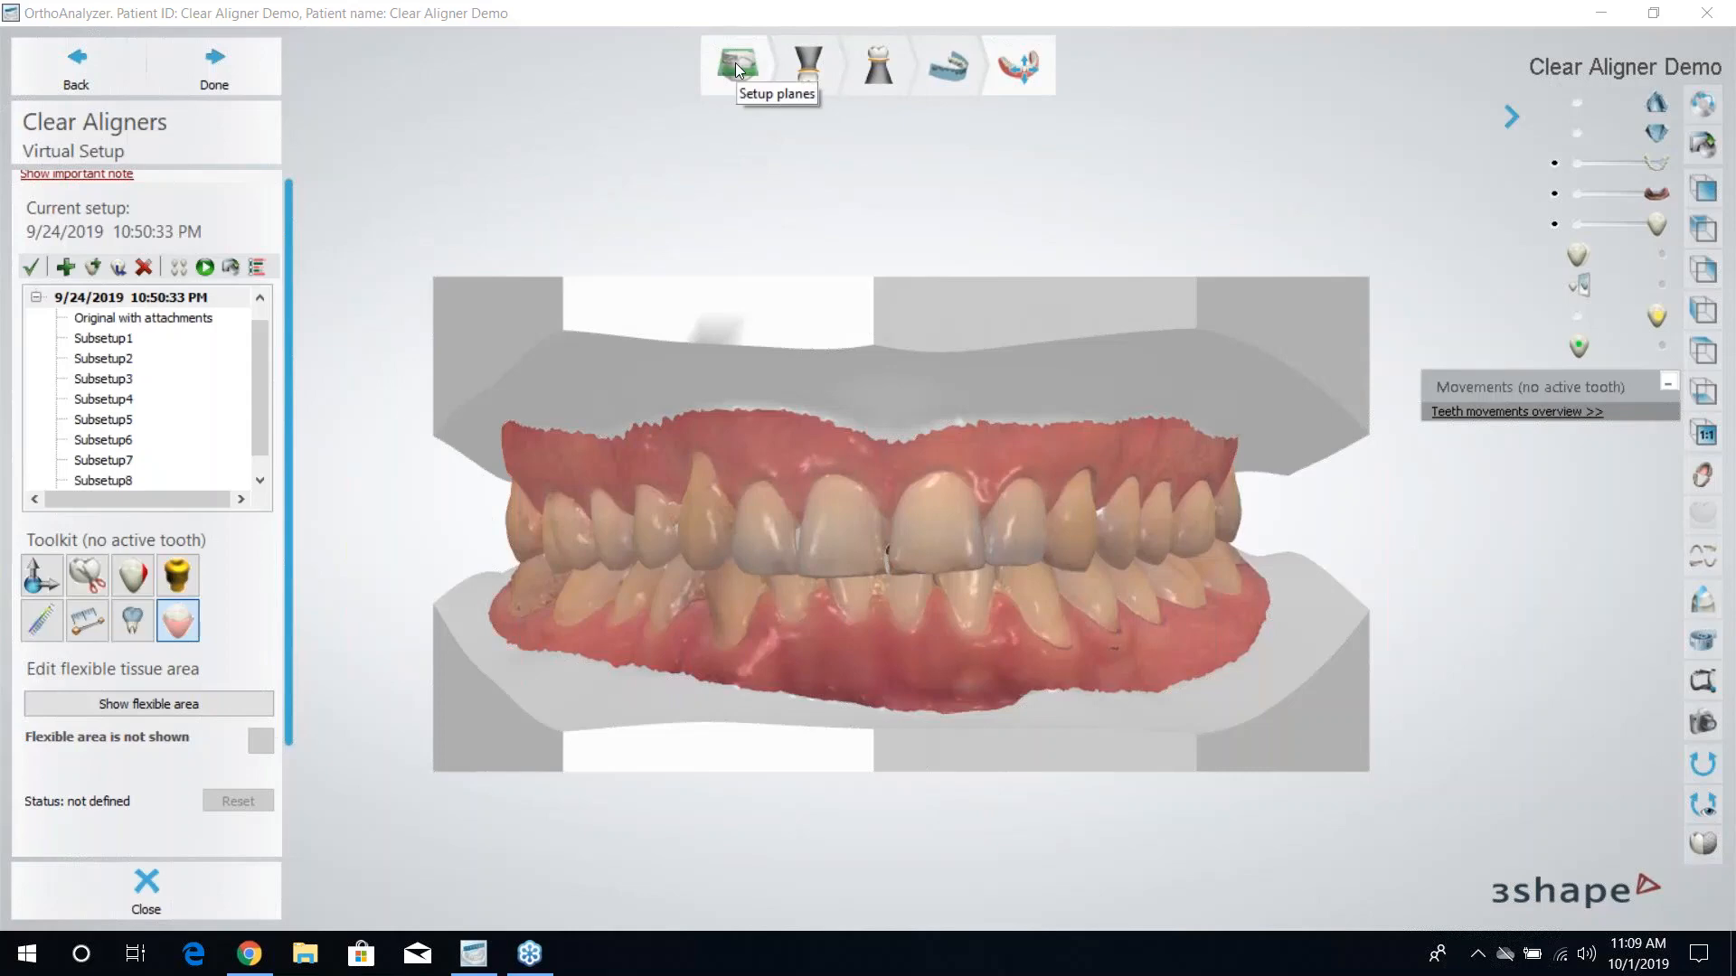
click(191, 68)
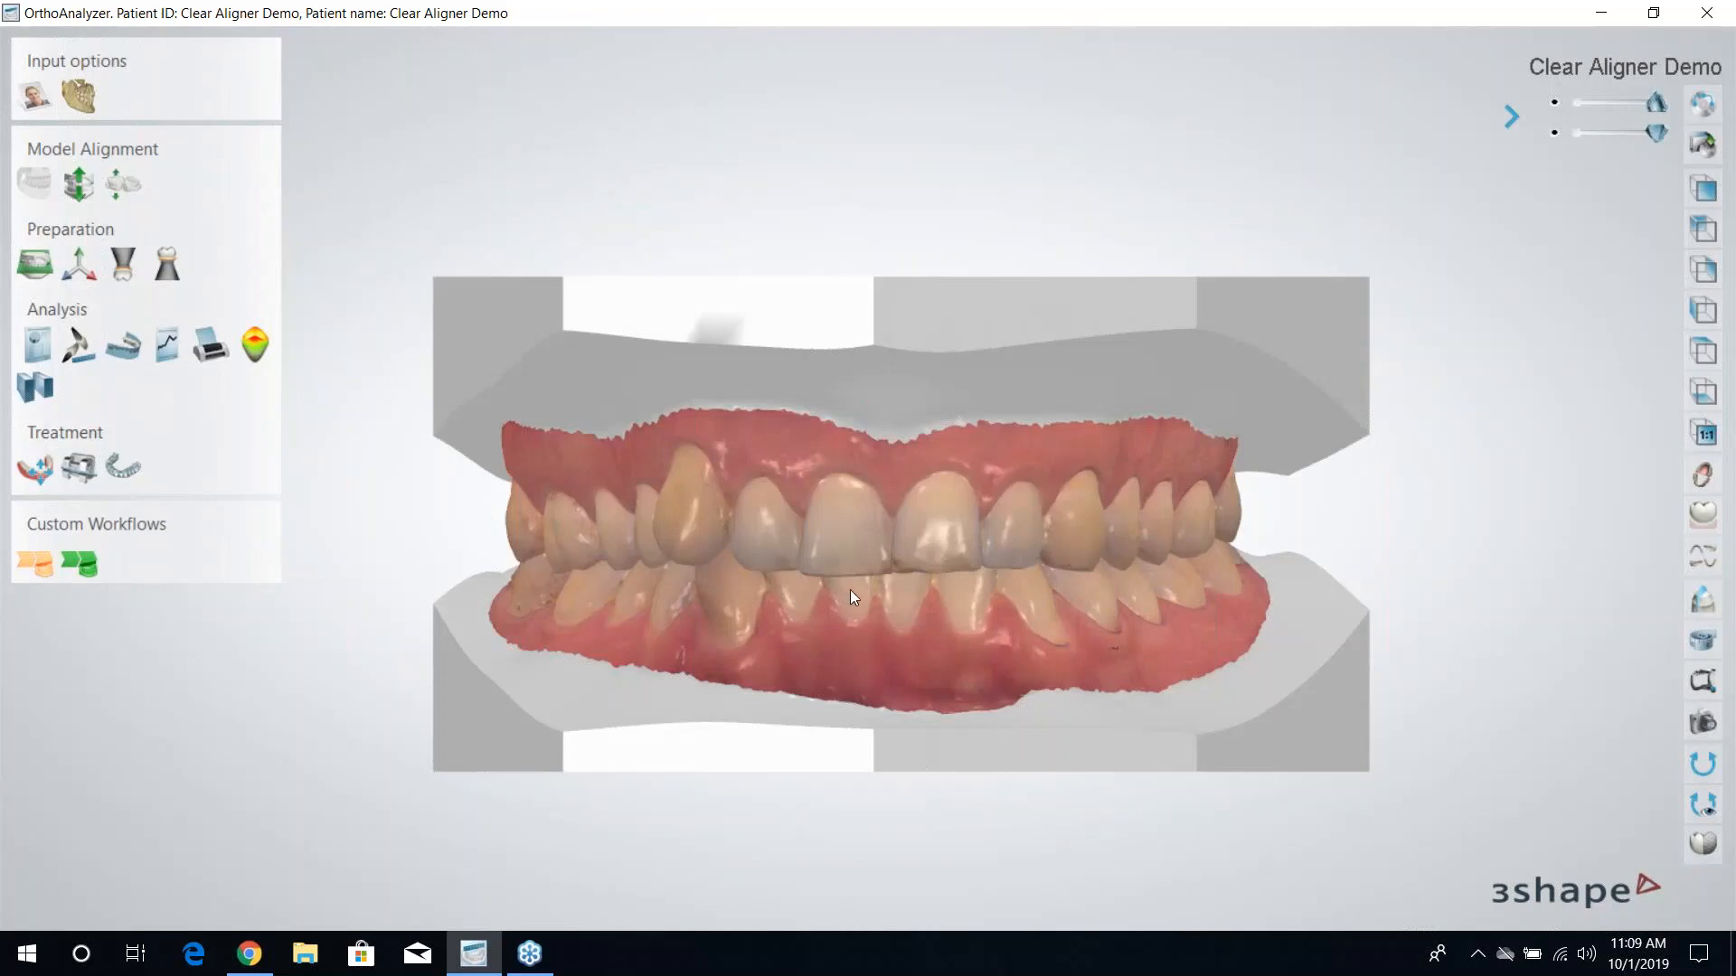
Open the Clear Aligners treatment workflow and go back to its Setup planes stage.
mouse_move(865, 602)
right_down()
mouse_move(979, 594)
mouse_move(1009, 642)
mouse_move(996, 618)
mouse_move(889, 582)
mouse_move(720, 590)
mouse_move(746, 528)
mouse_move(823, 589)
mouse_move(876, 602)
mouse_move(838, 588)
mouse_move(863, 595)
mouse_move(855, 582)
right_up()
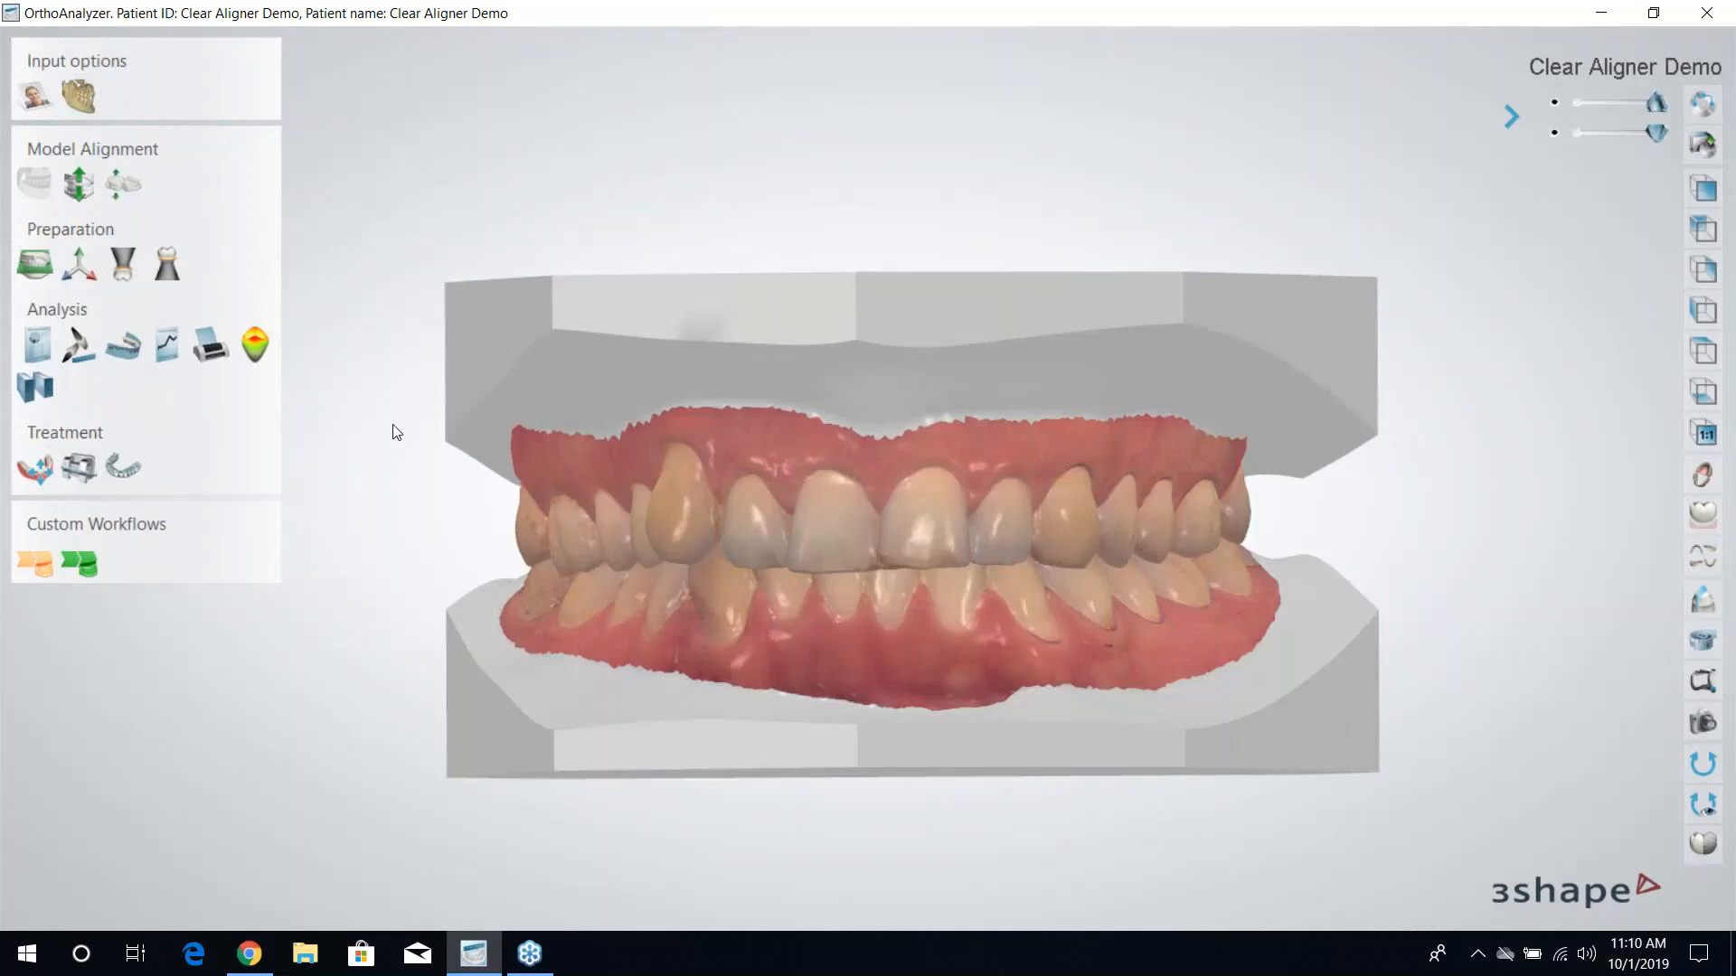
click(127, 465)
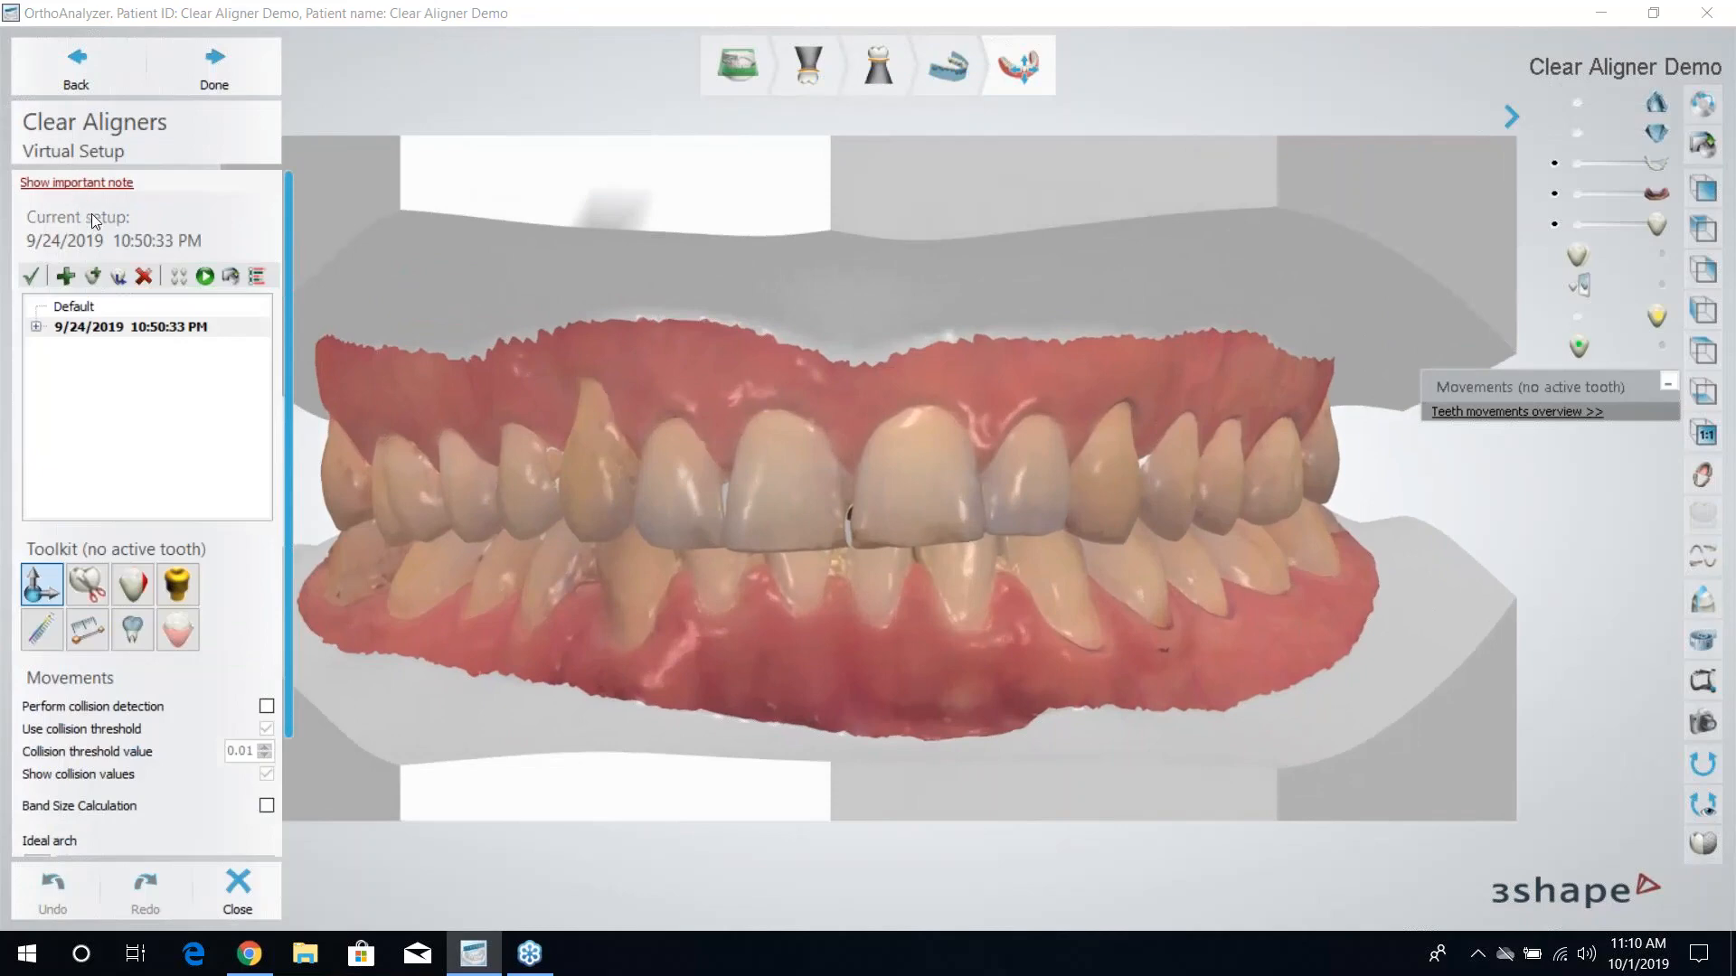
click(737, 66)
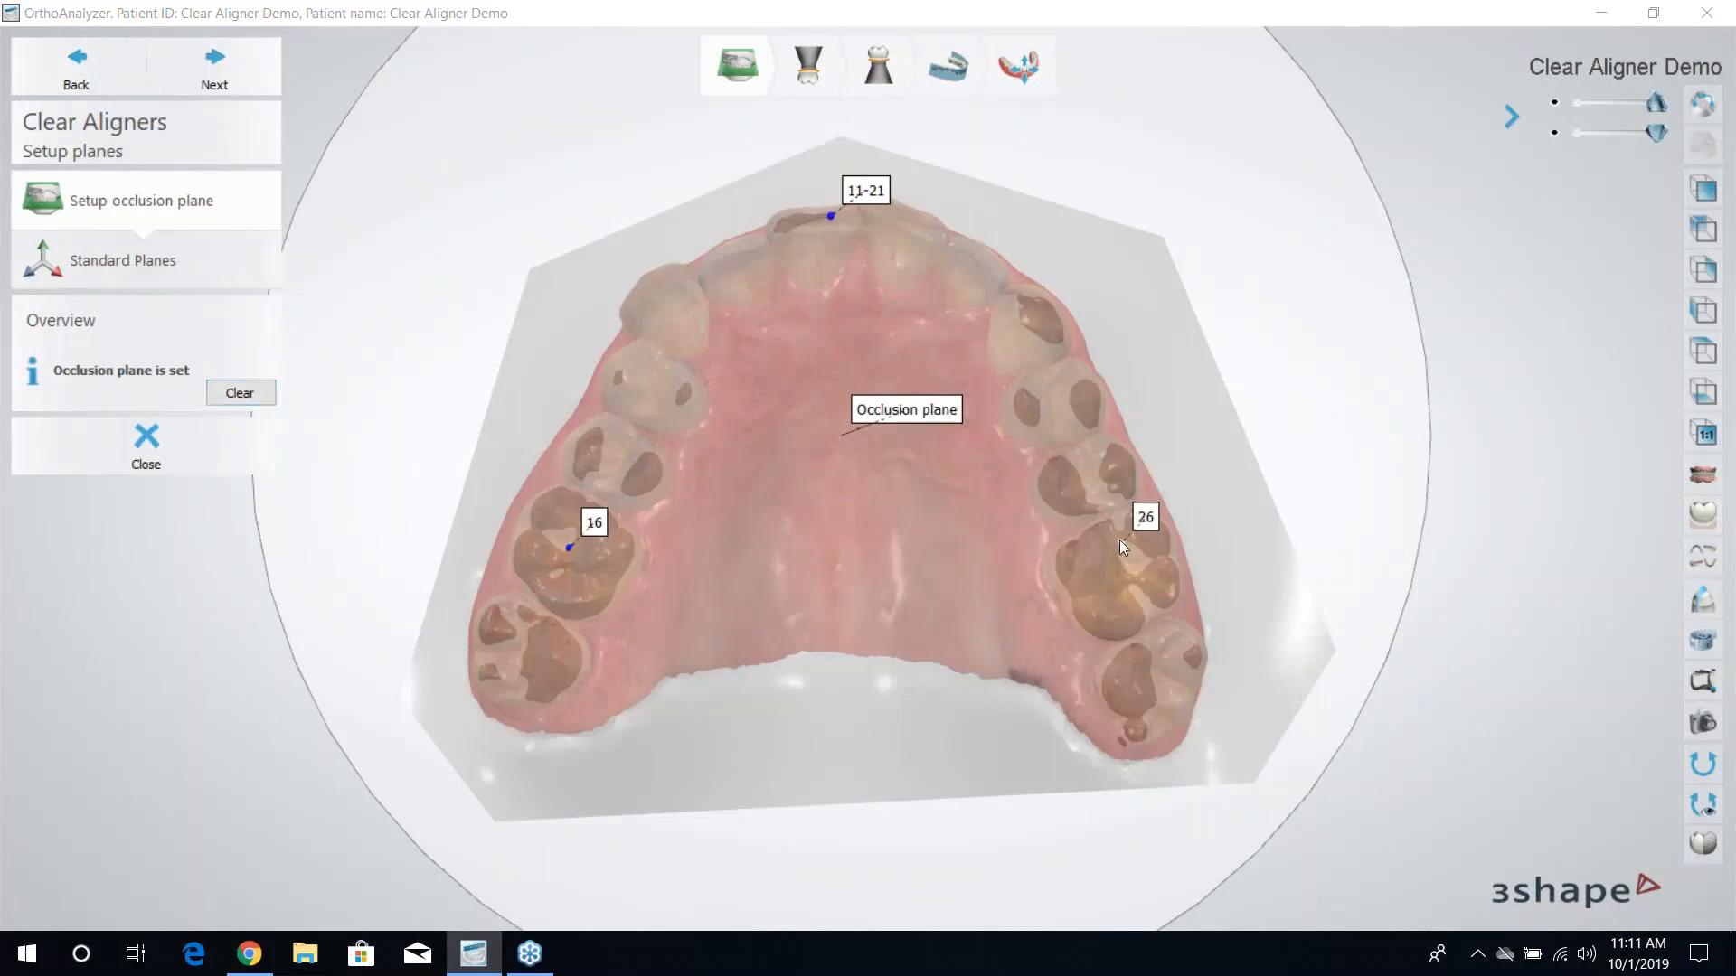
Accept the occlusion plane, slightly shift the origin of the standard planes on the maxillary model, and proceed to the maxilla segmentation.
click(225, 83)
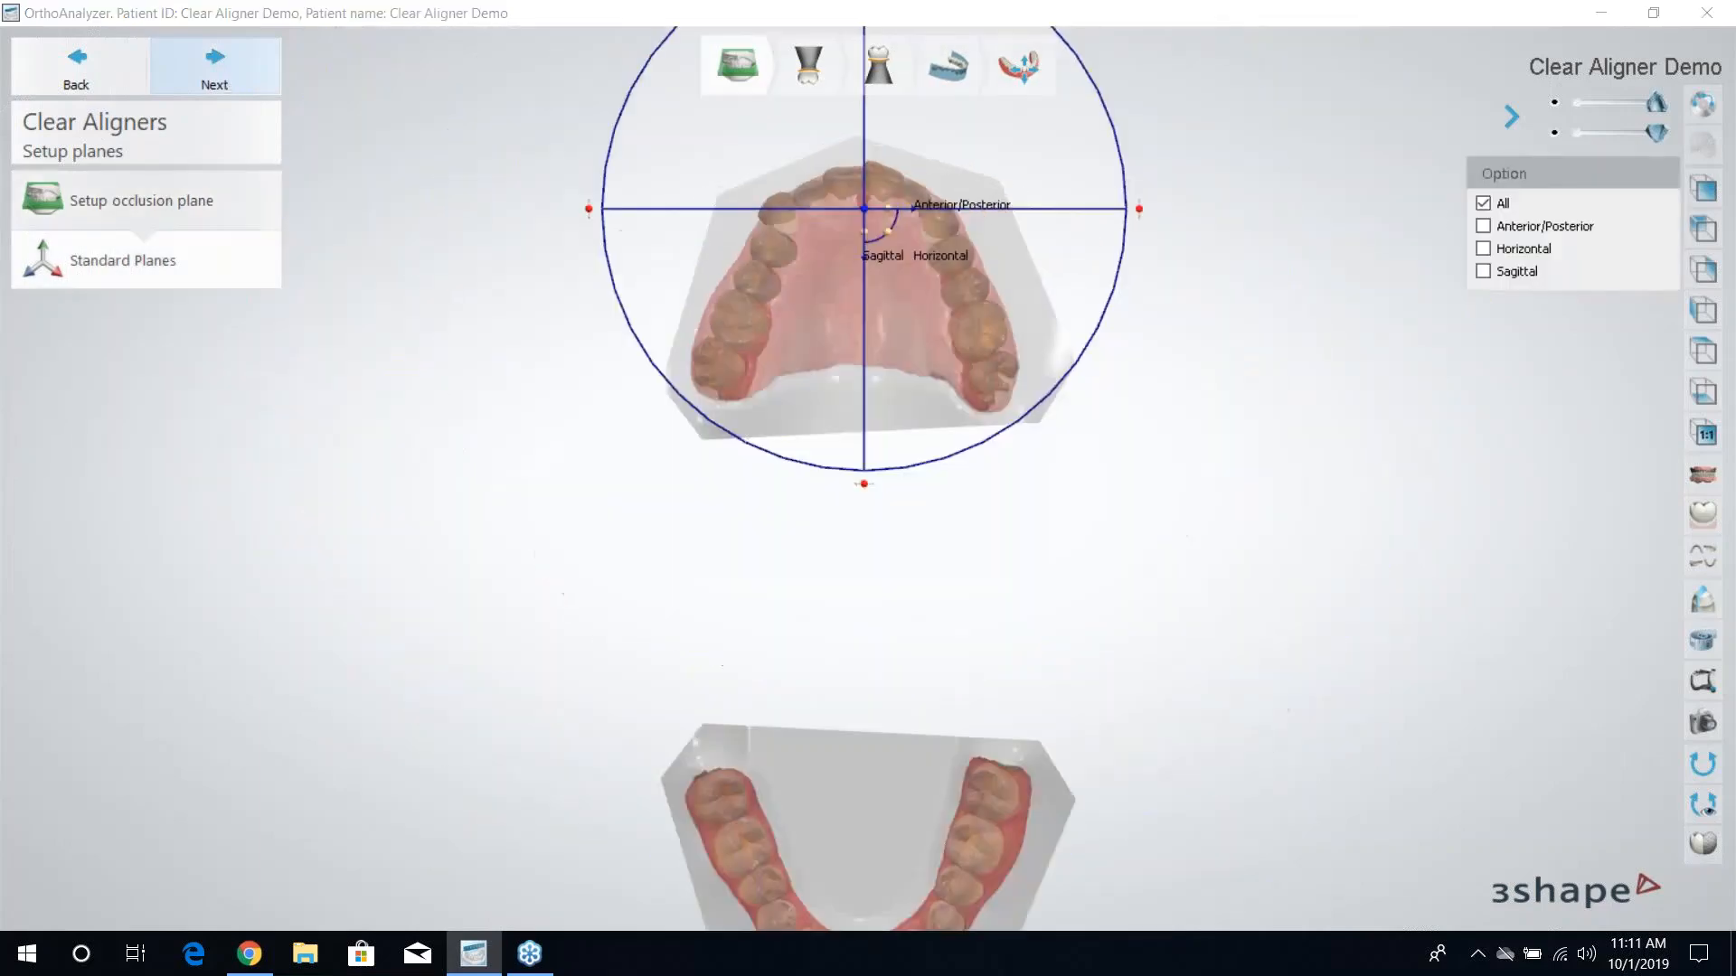
scroll(1110, 273, up, 5)
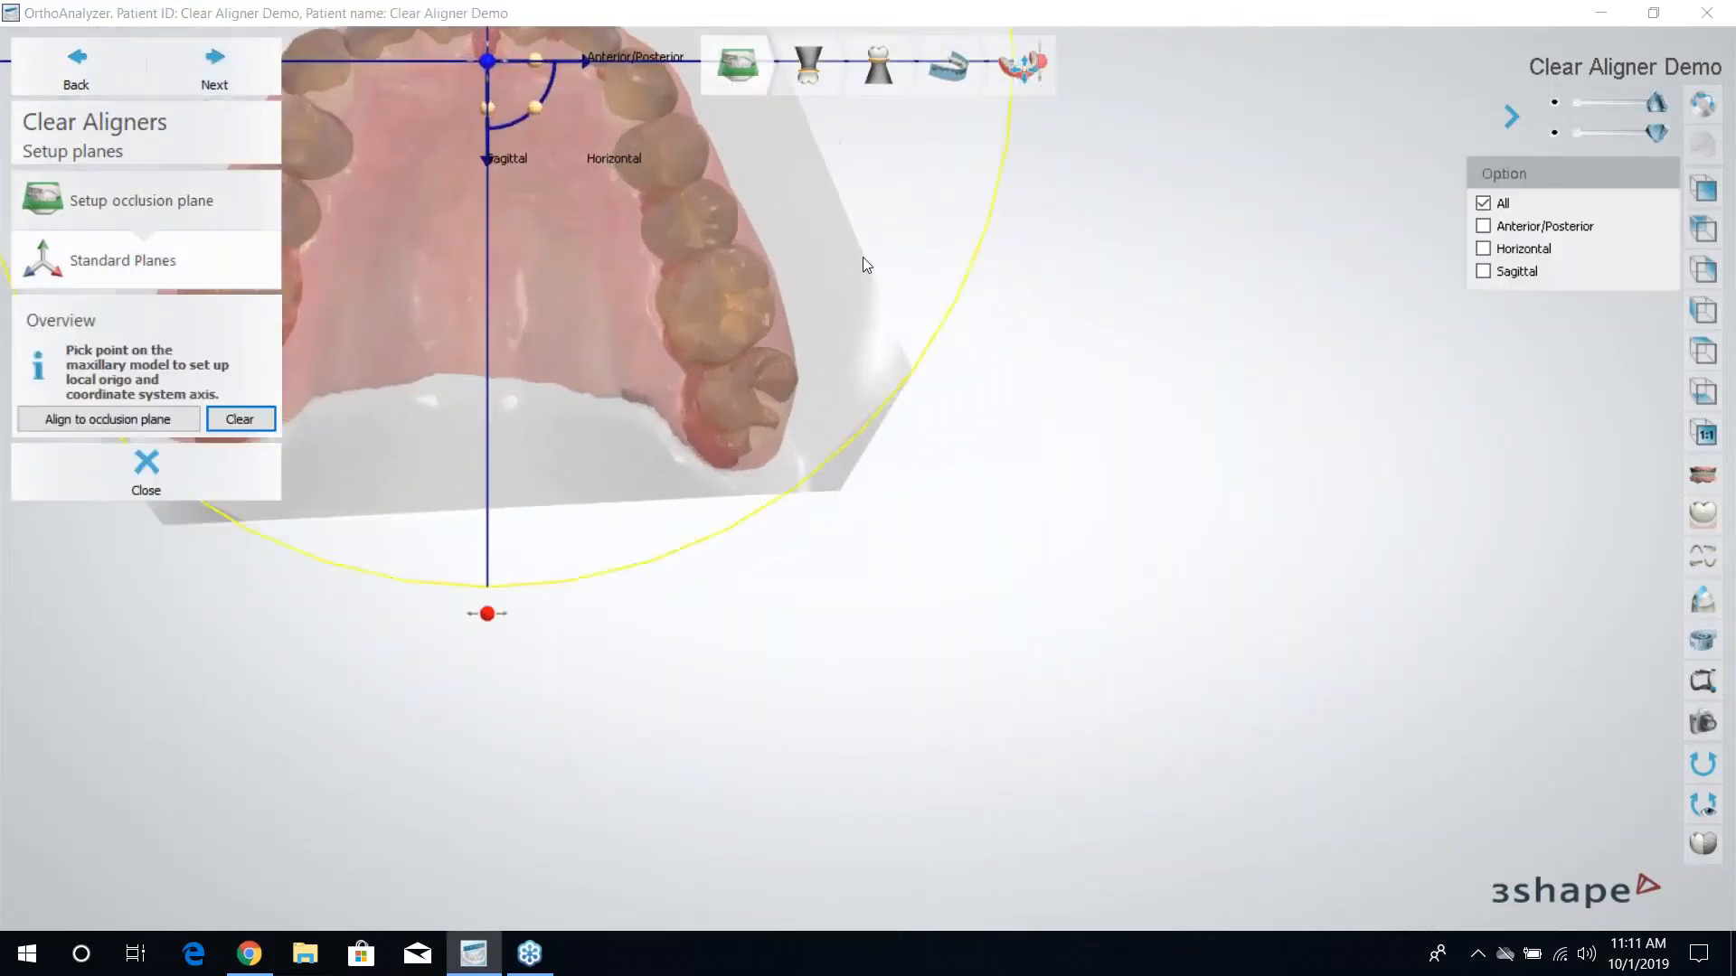
scroll(907, 233, up, 1)
middle_drag(906, 233, 1212, 529)
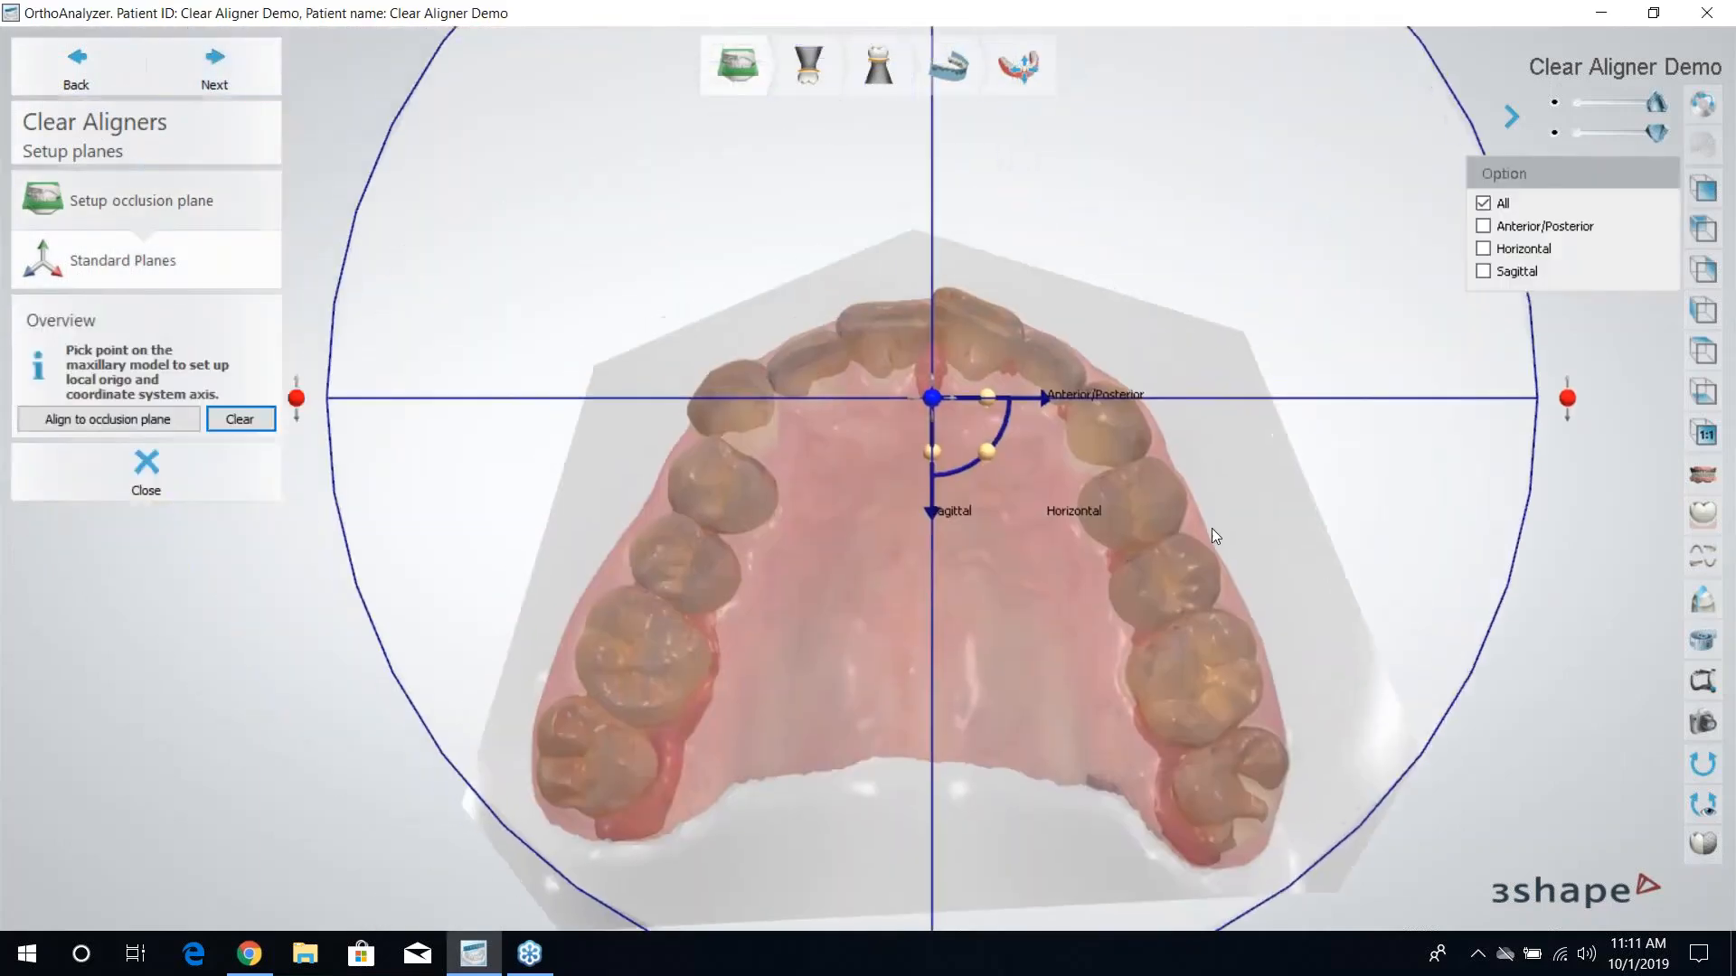
scroll(1126, 507, down, 1)
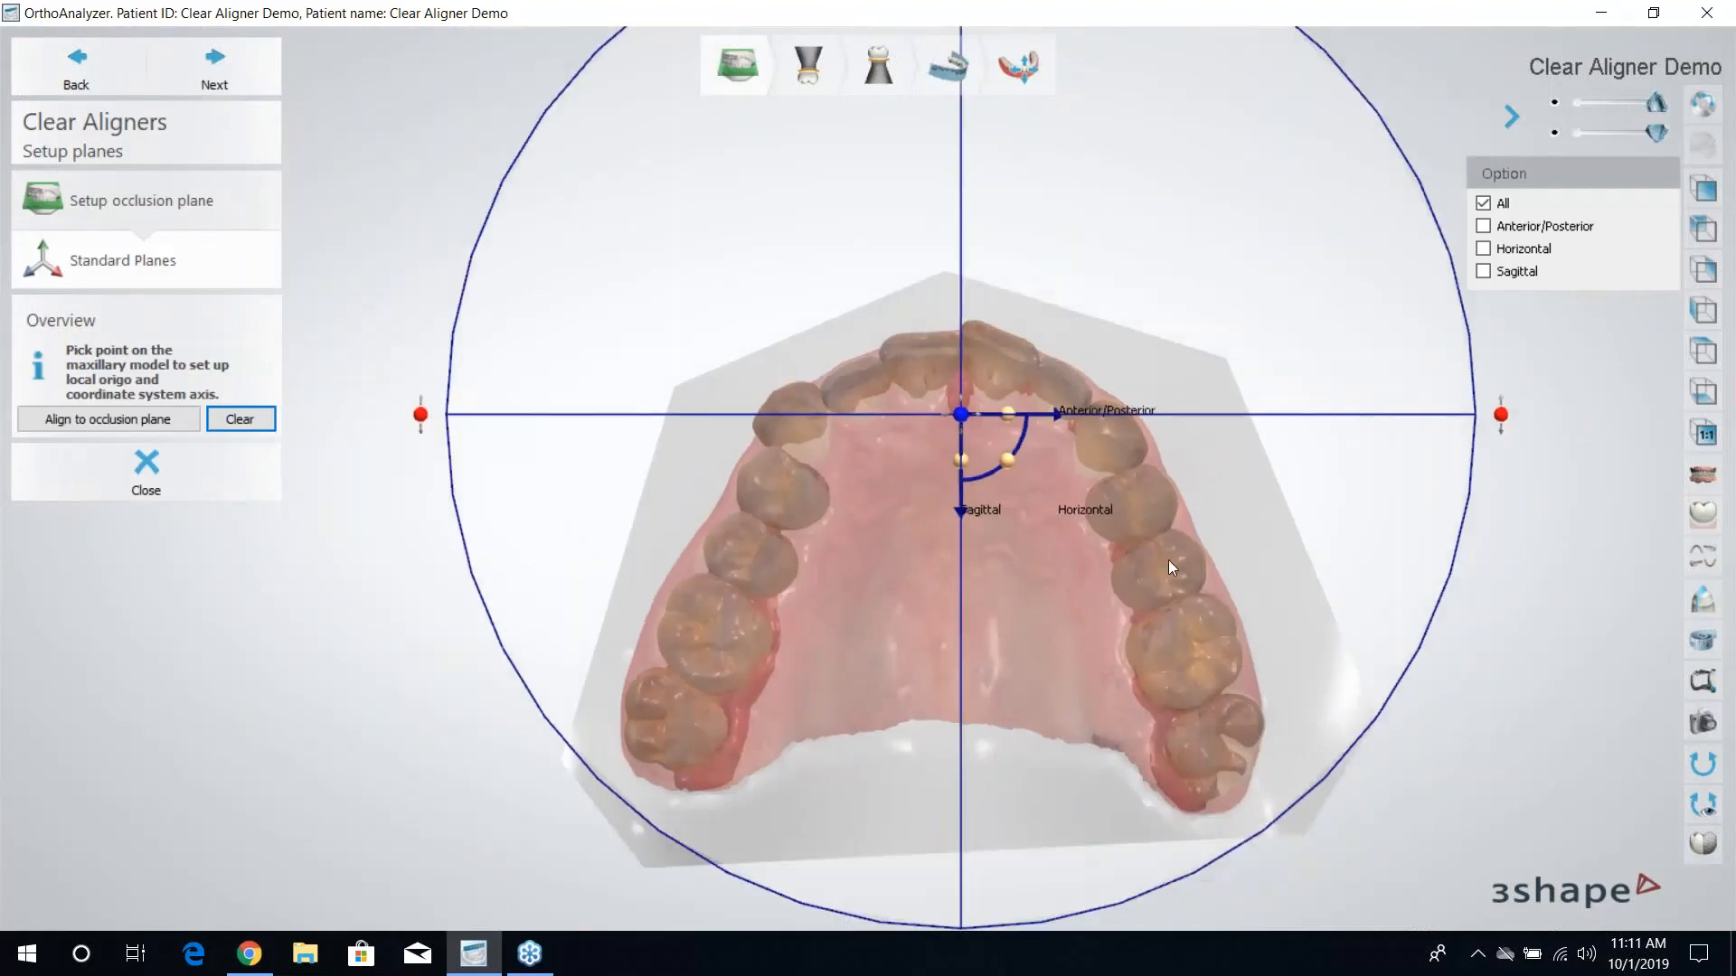
right_drag(1168, 561, 1160, 525)
right_drag(1021, 455, 1014, 414)
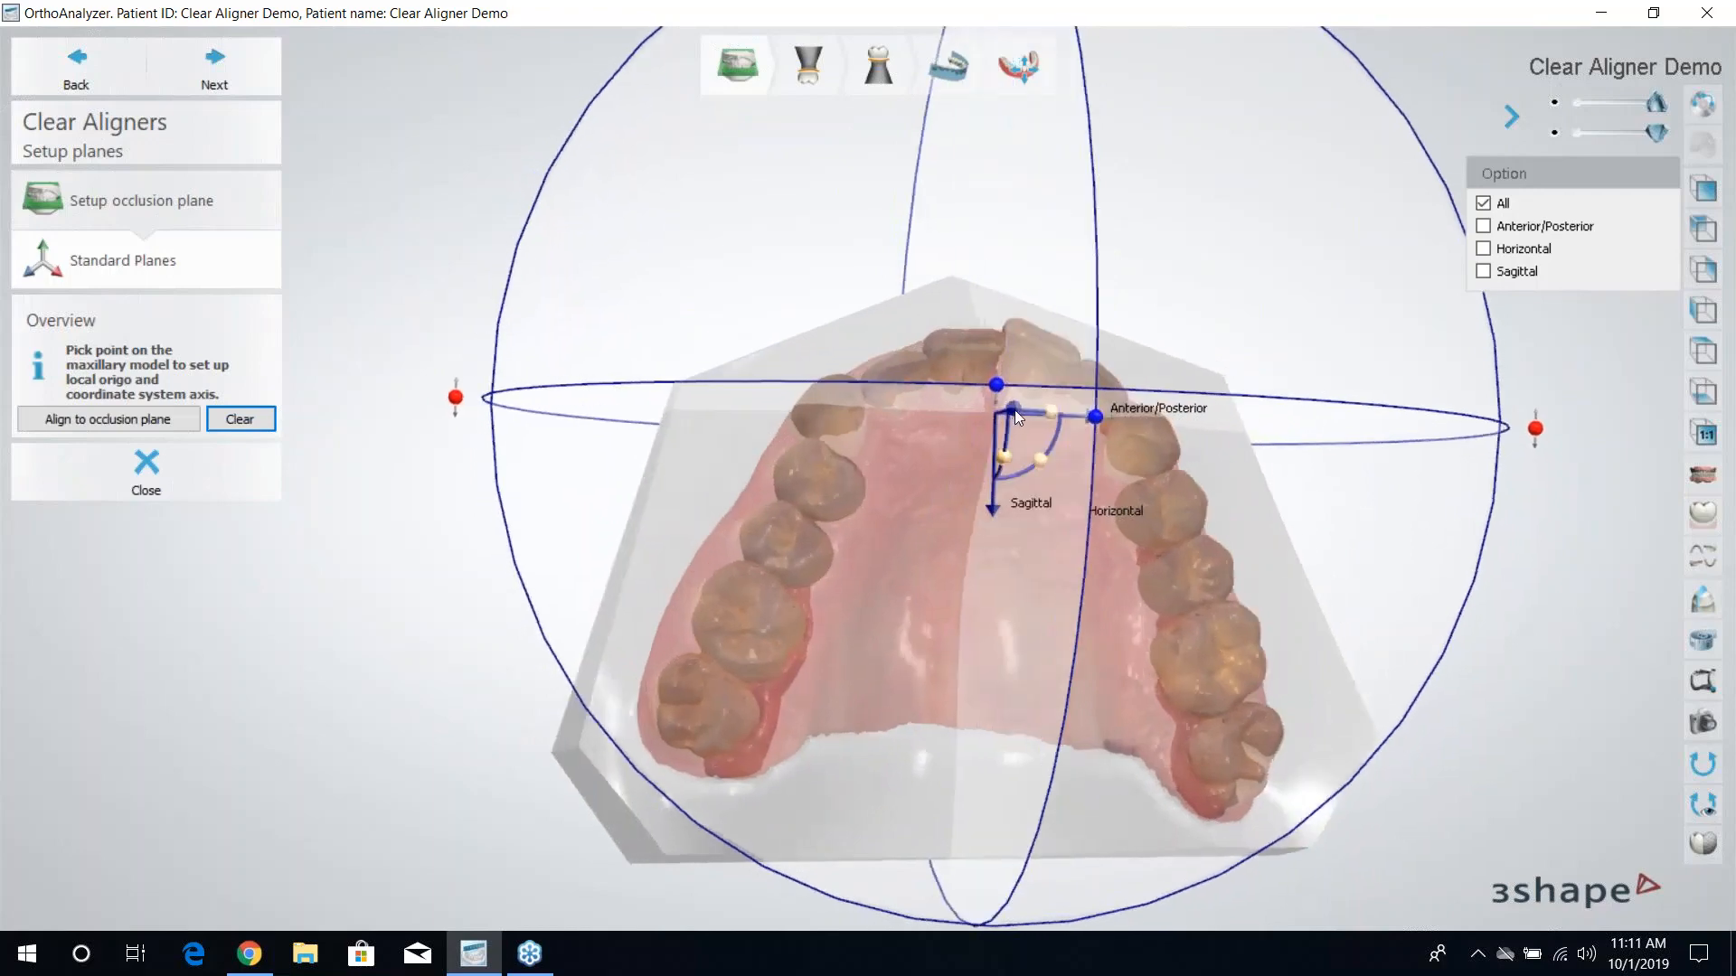
drag(1014, 409, 1017, 420)
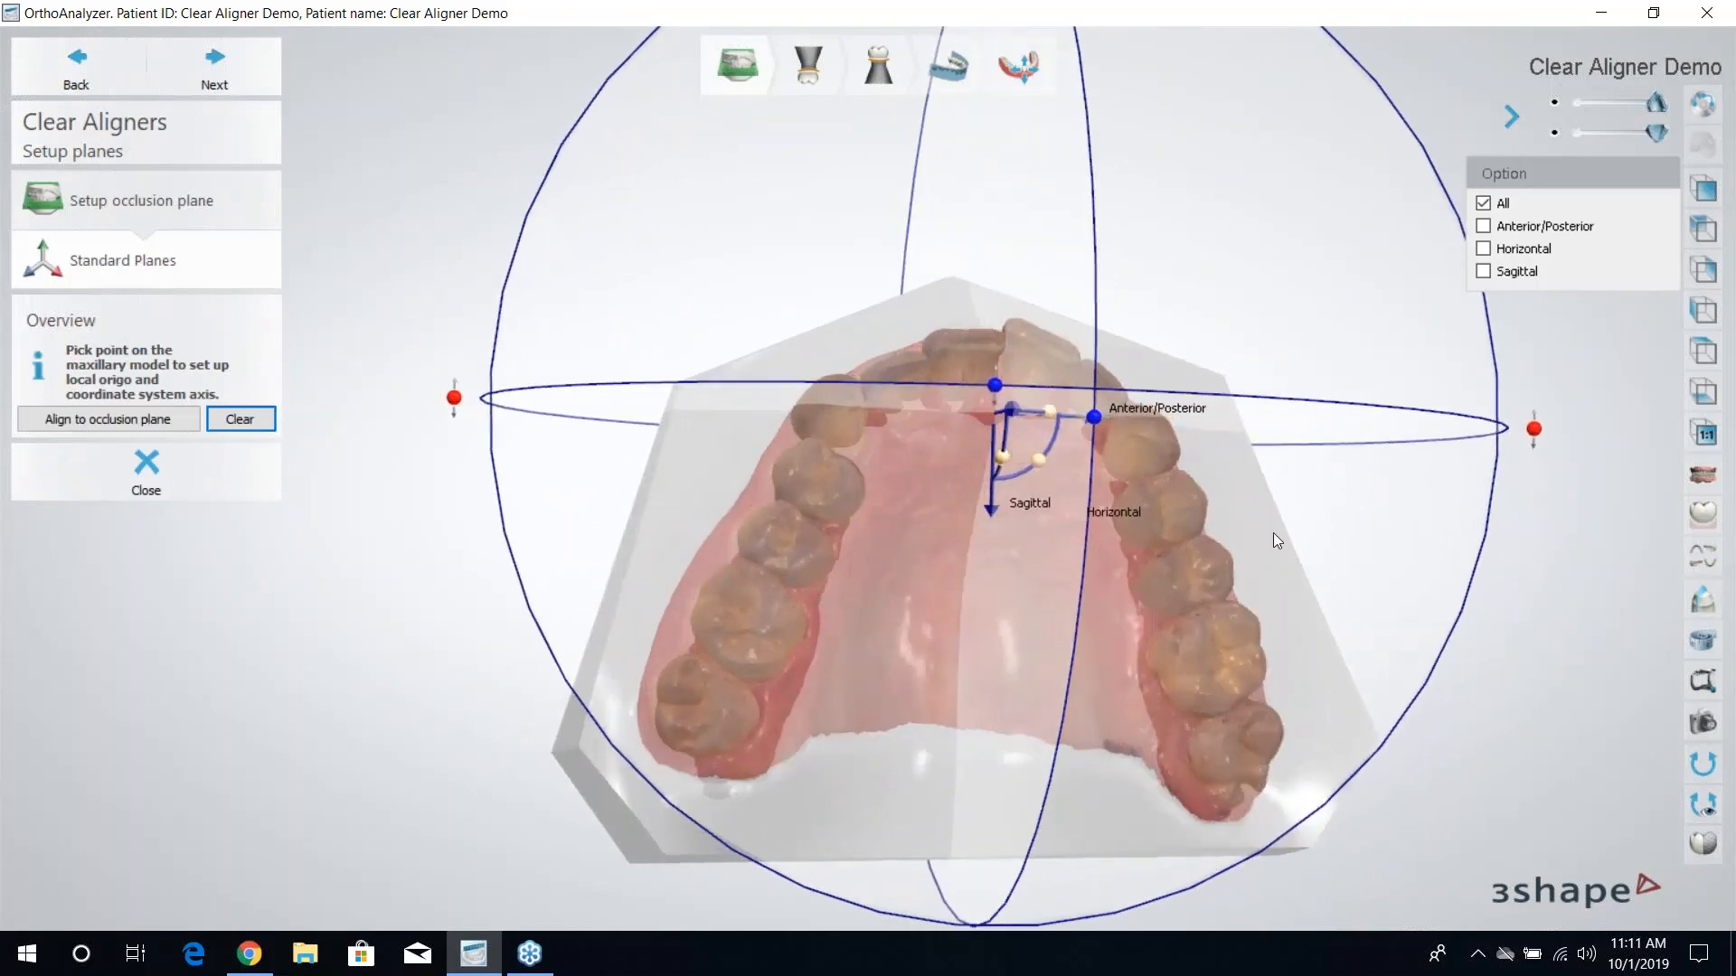
right_drag(1275, 539, 1201, 520)
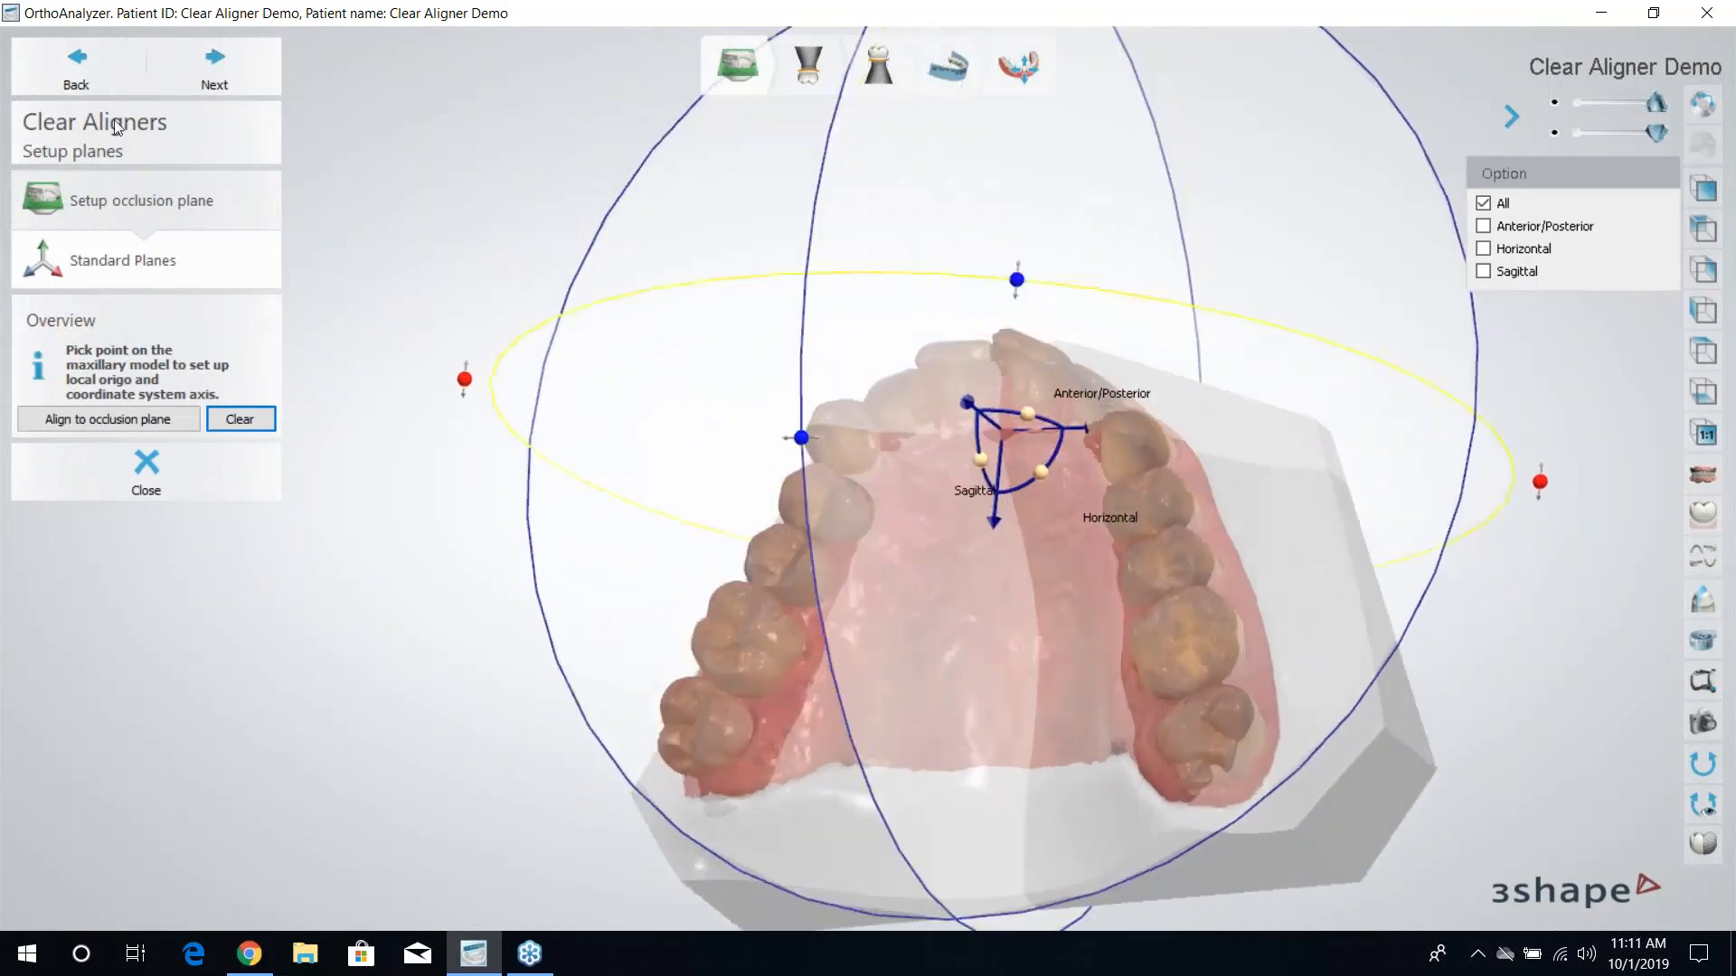
click(213, 84)
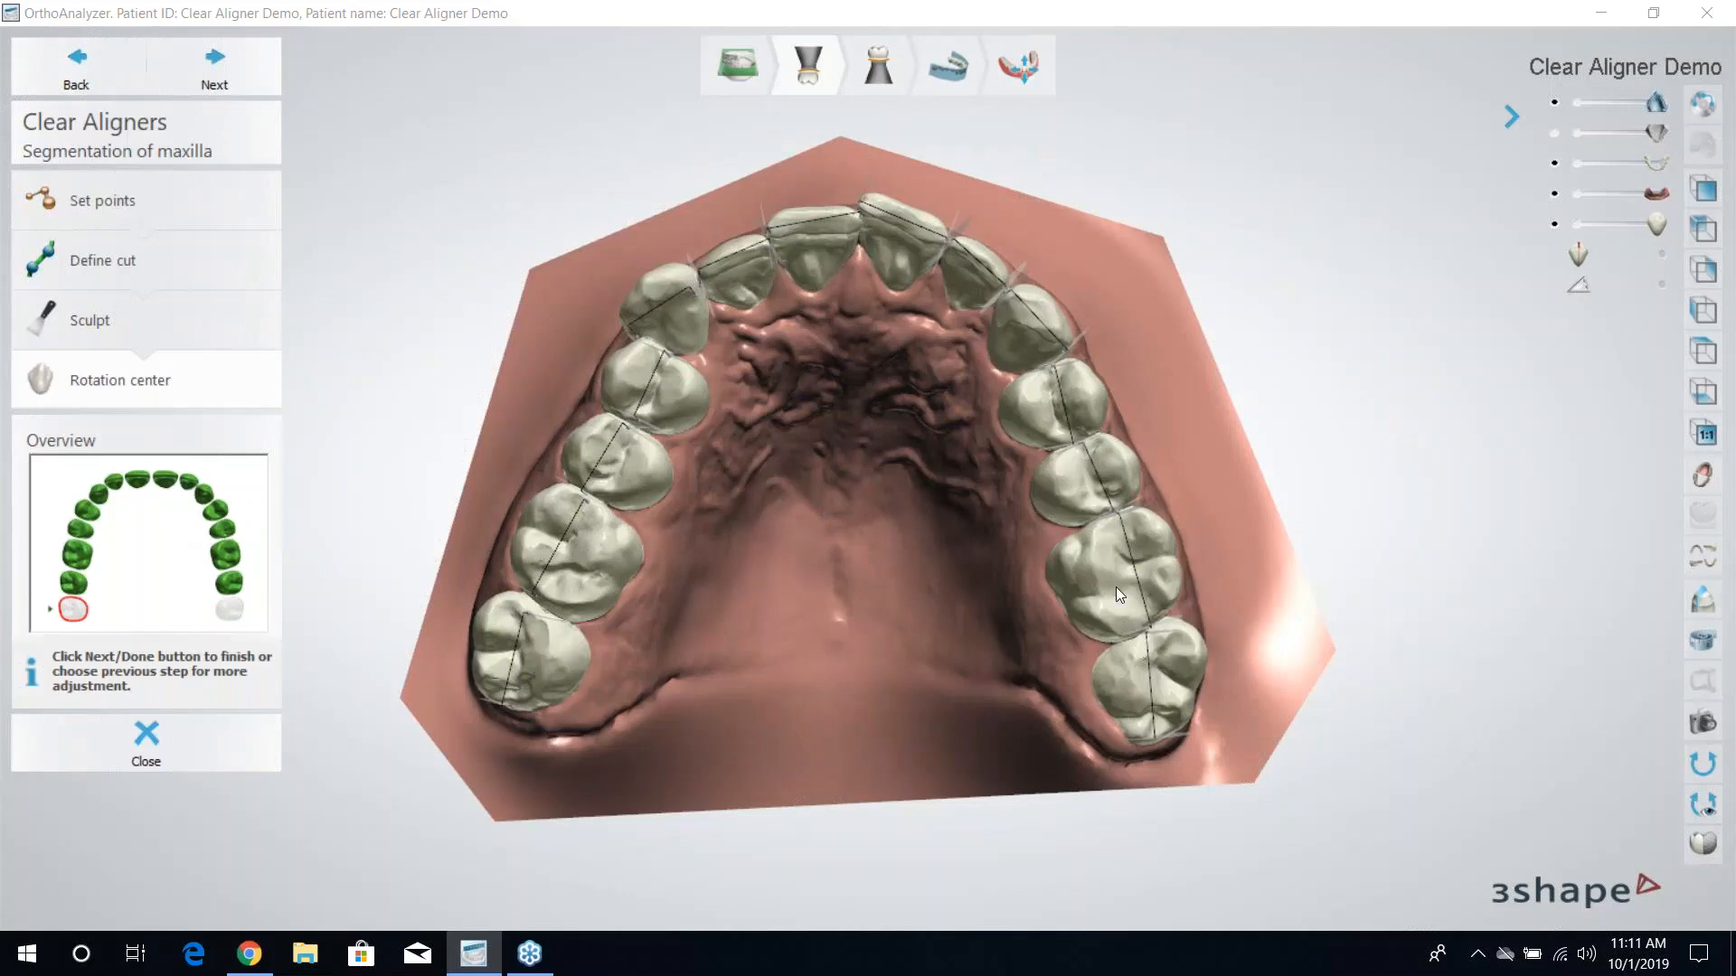
Reopen the Set points stage of the maxilla segmentation and adjust the contact points between teeth 17 and 16 and the mesial point of 16.
click(81, 617)
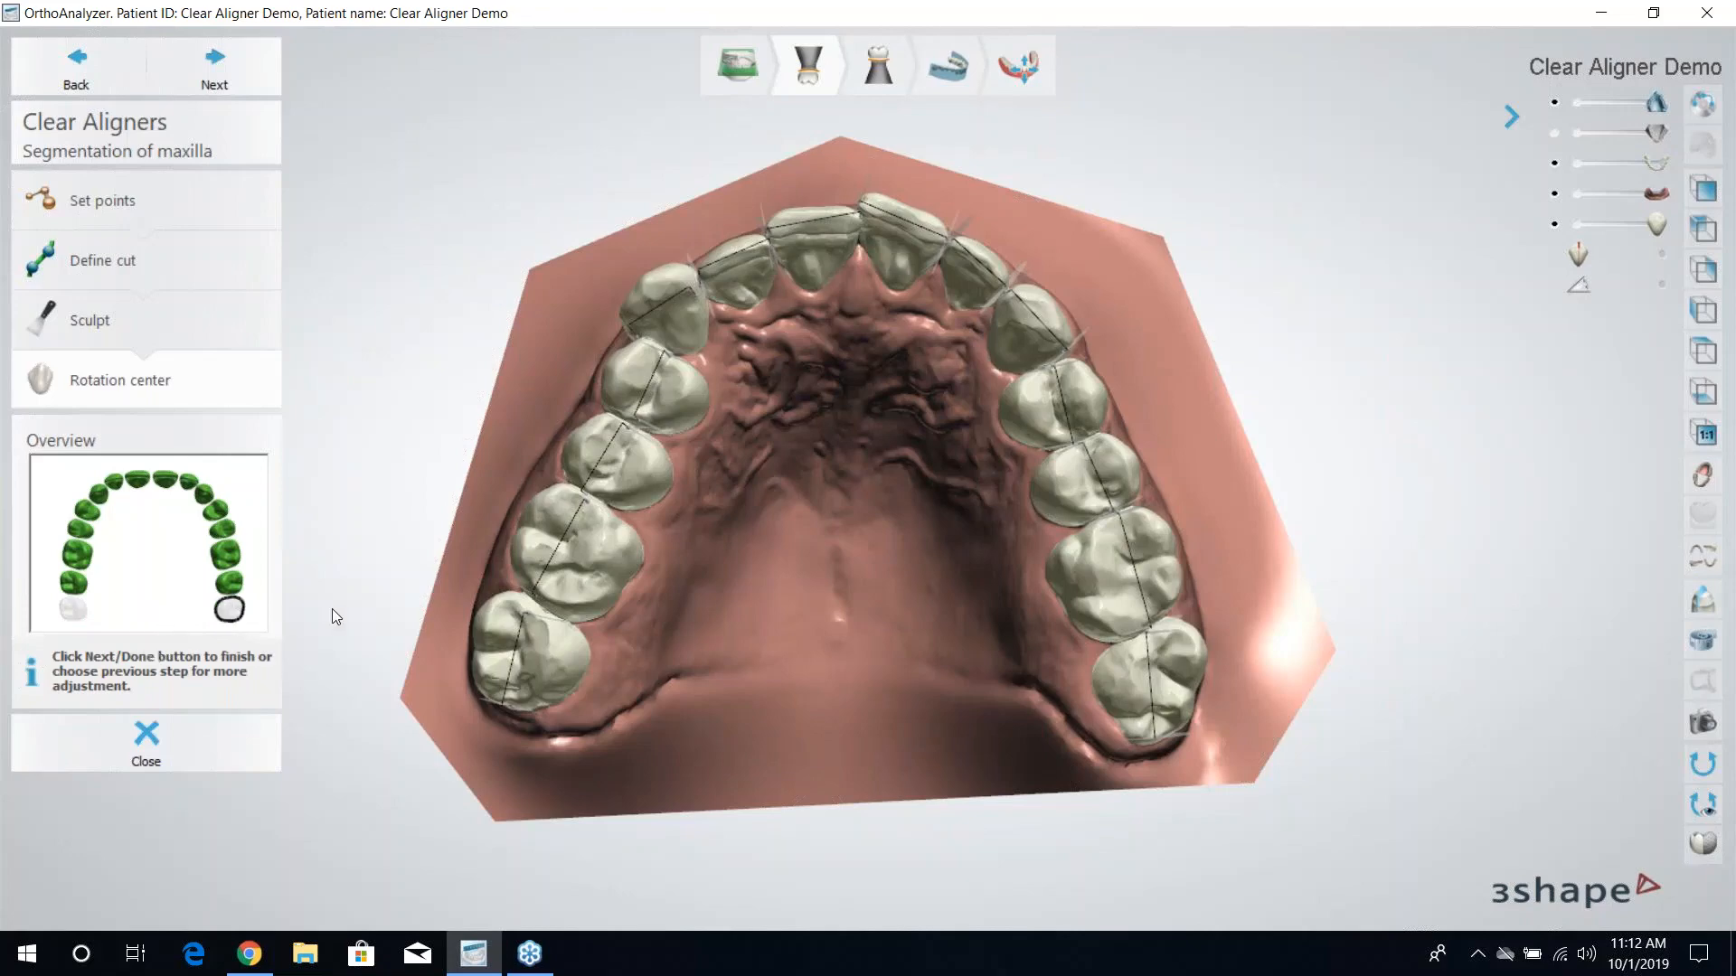
click(114, 203)
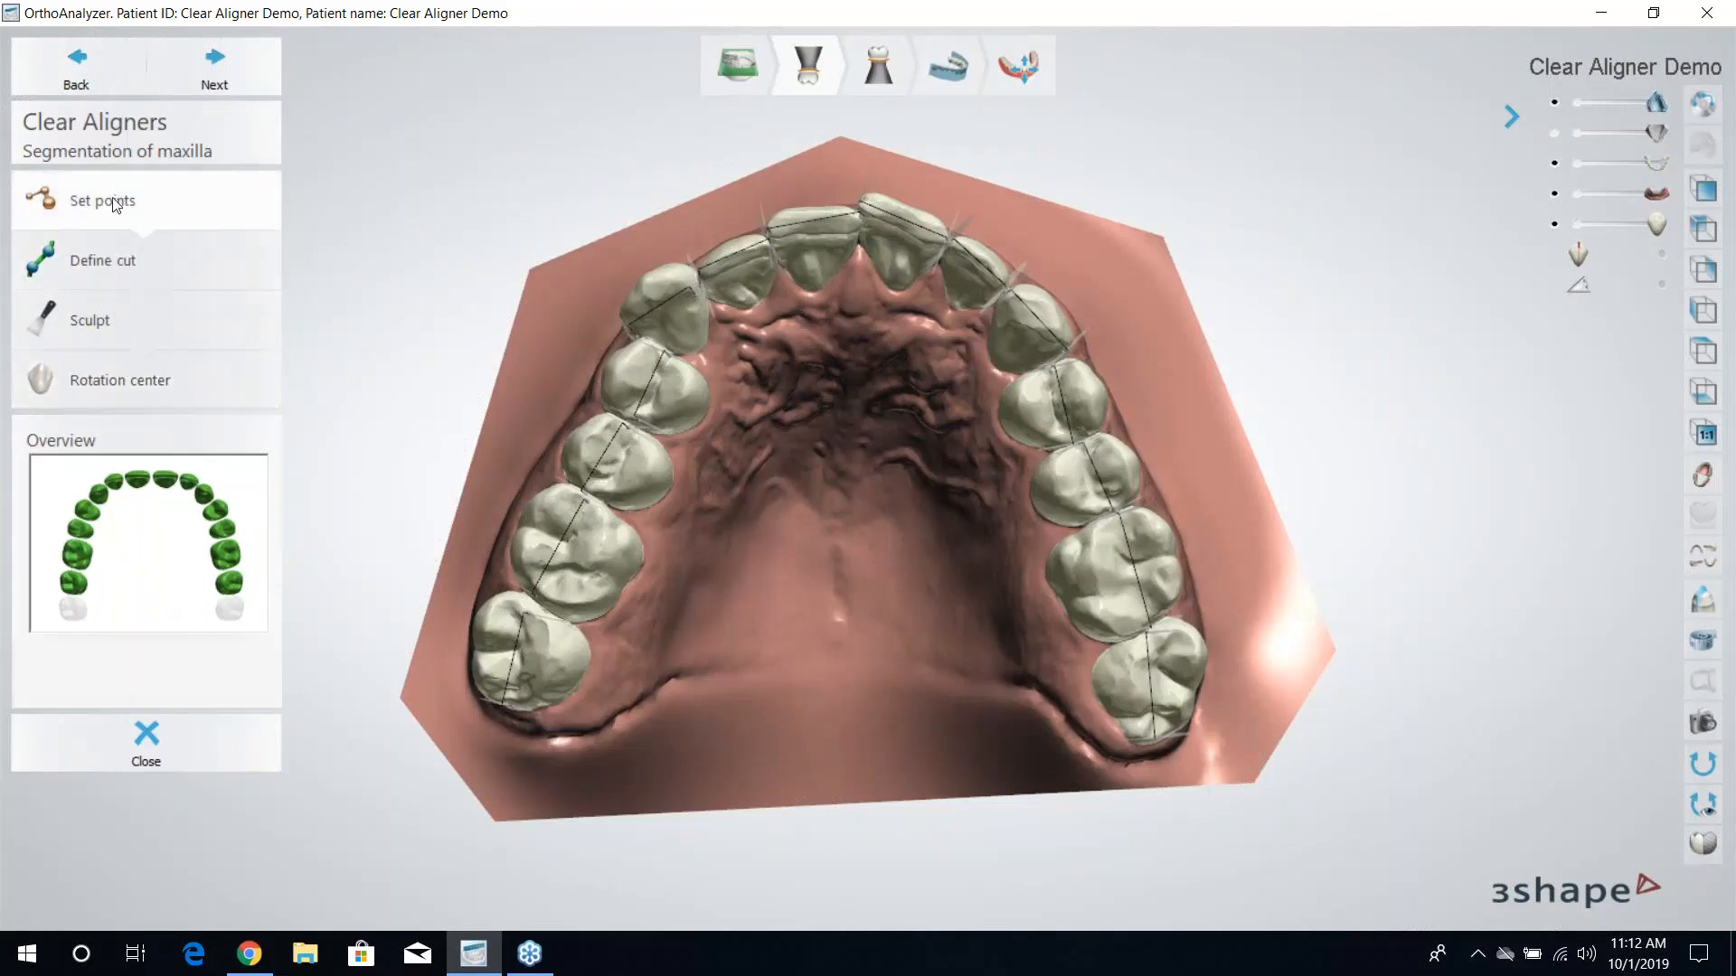
scroll(647, 497, up, 2)
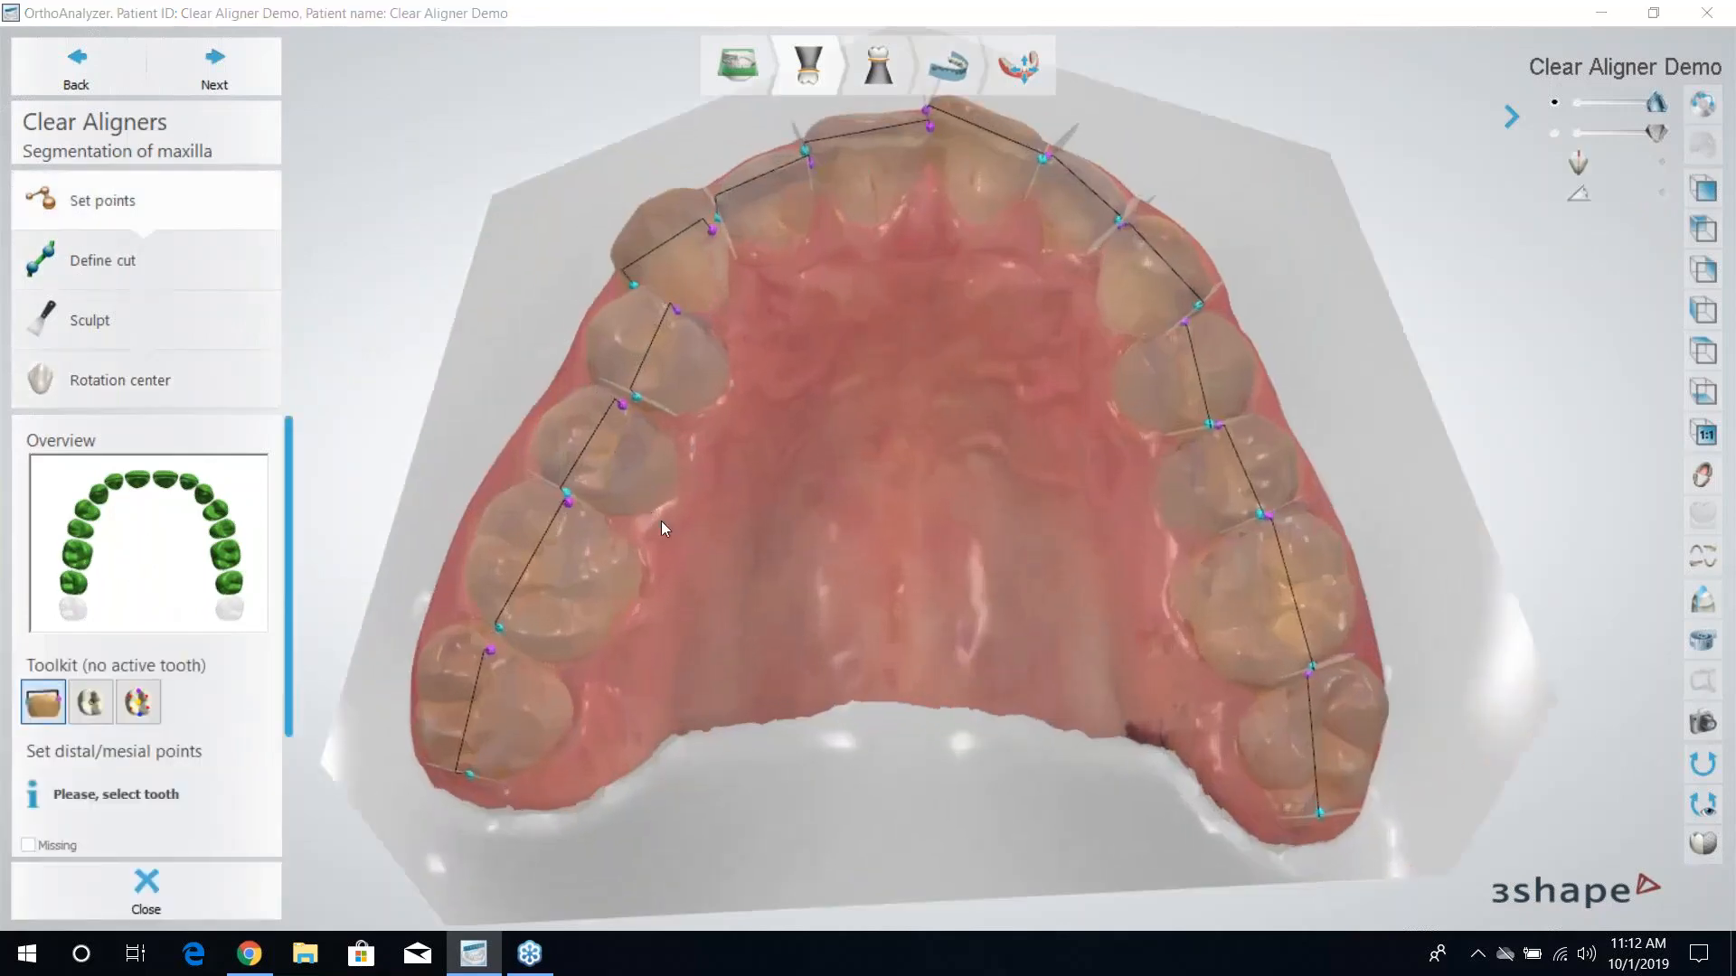
right_drag(719, 551, 664, 508)
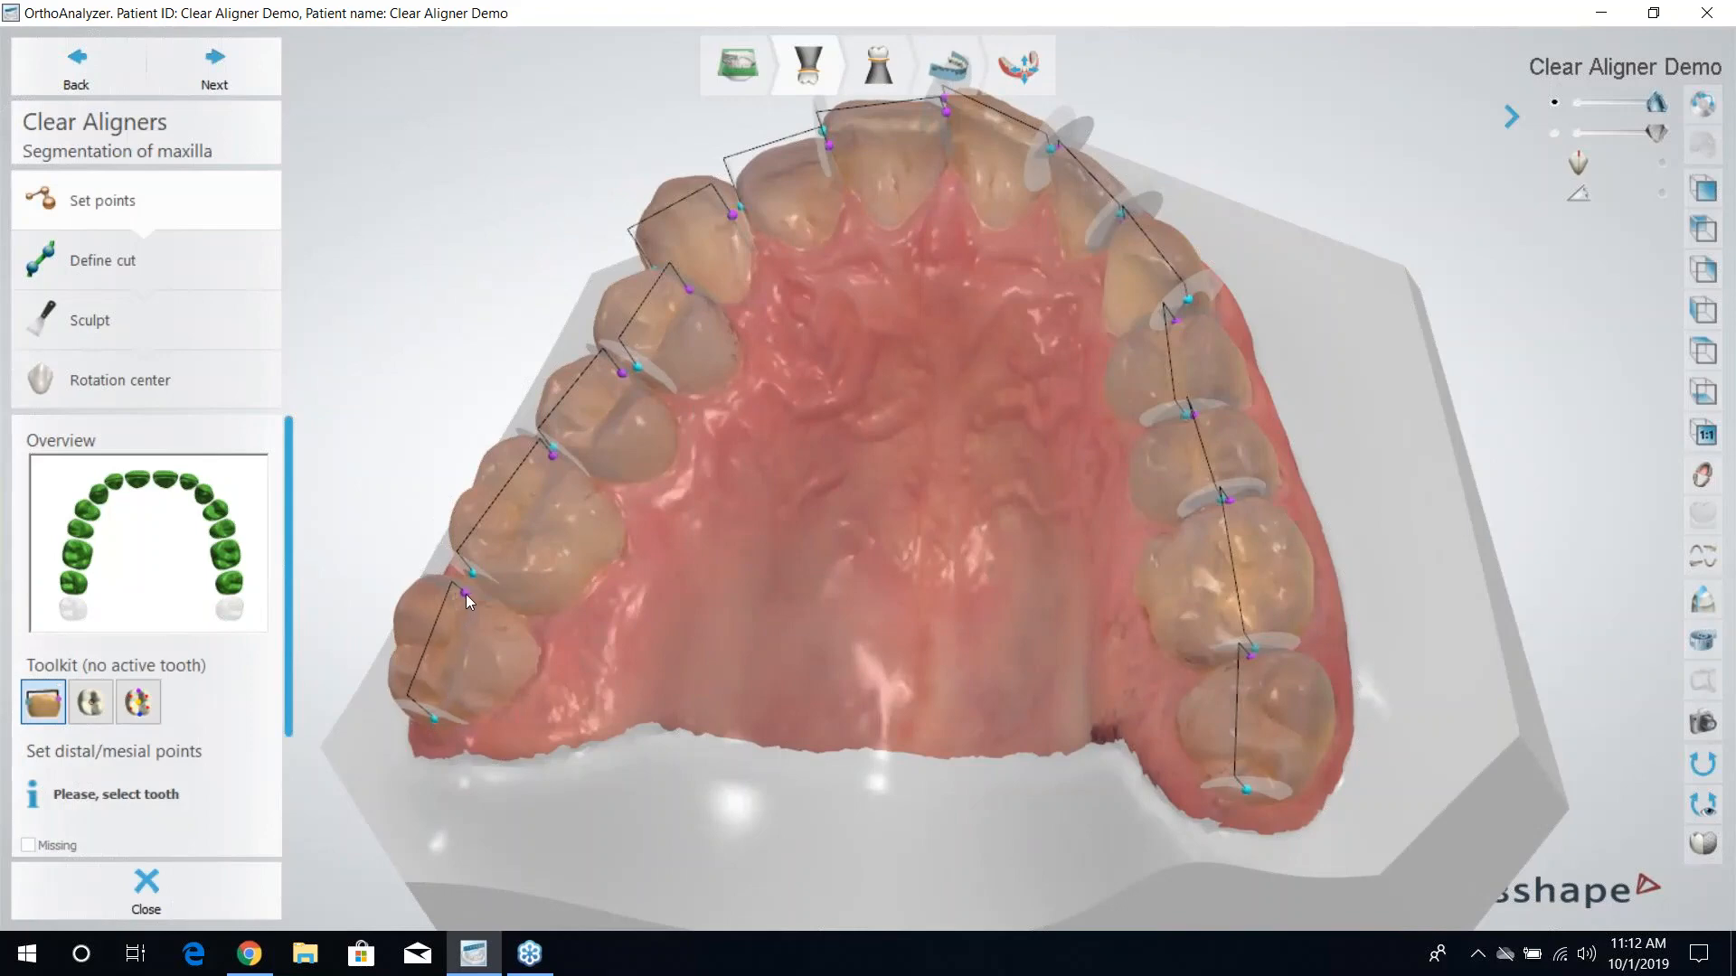
right_drag(676, 674, 605, 504)
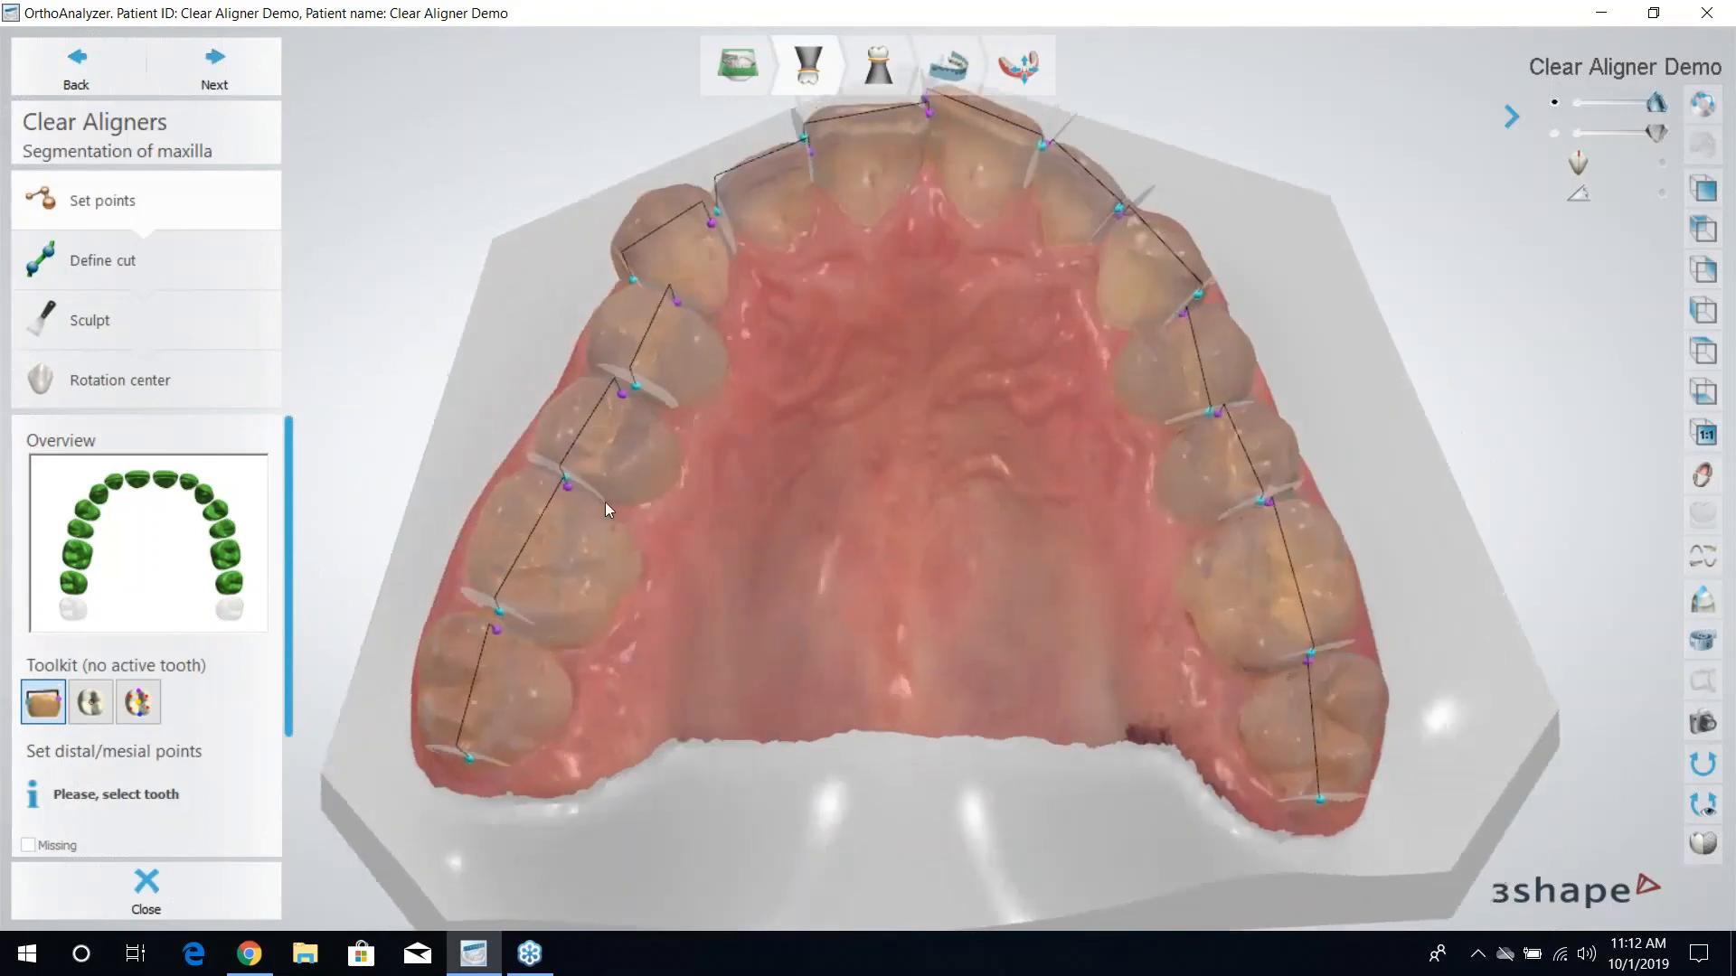
click(73, 583)
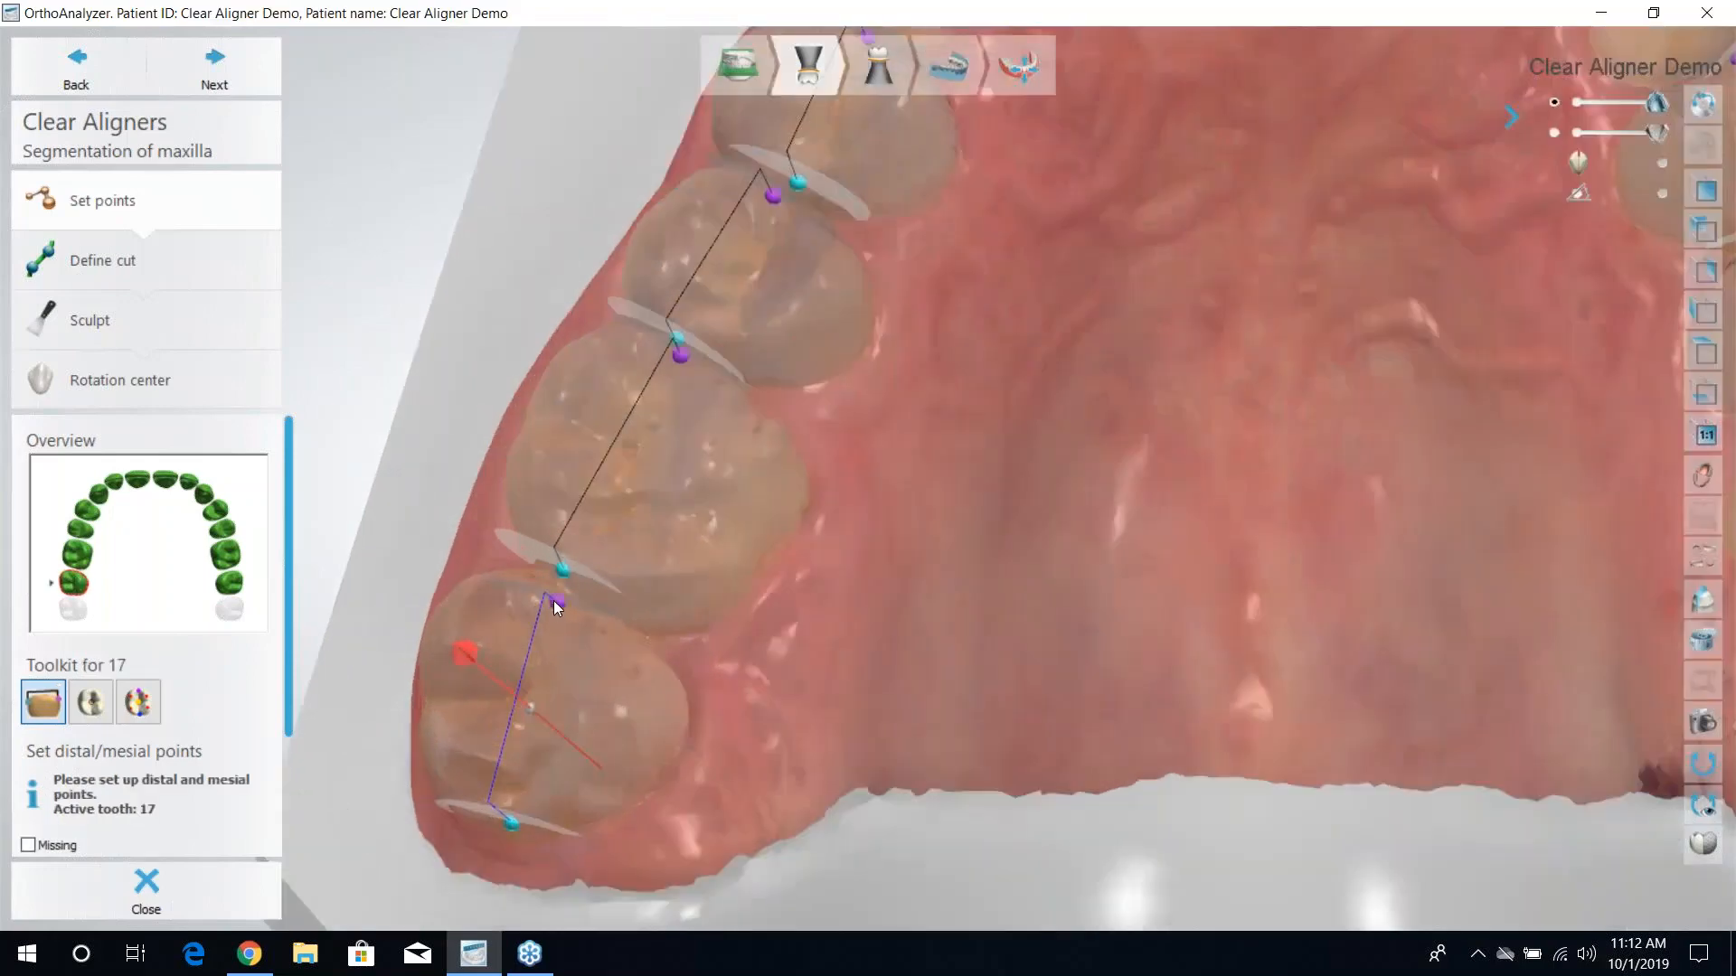
drag(554, 601, 567, 583)
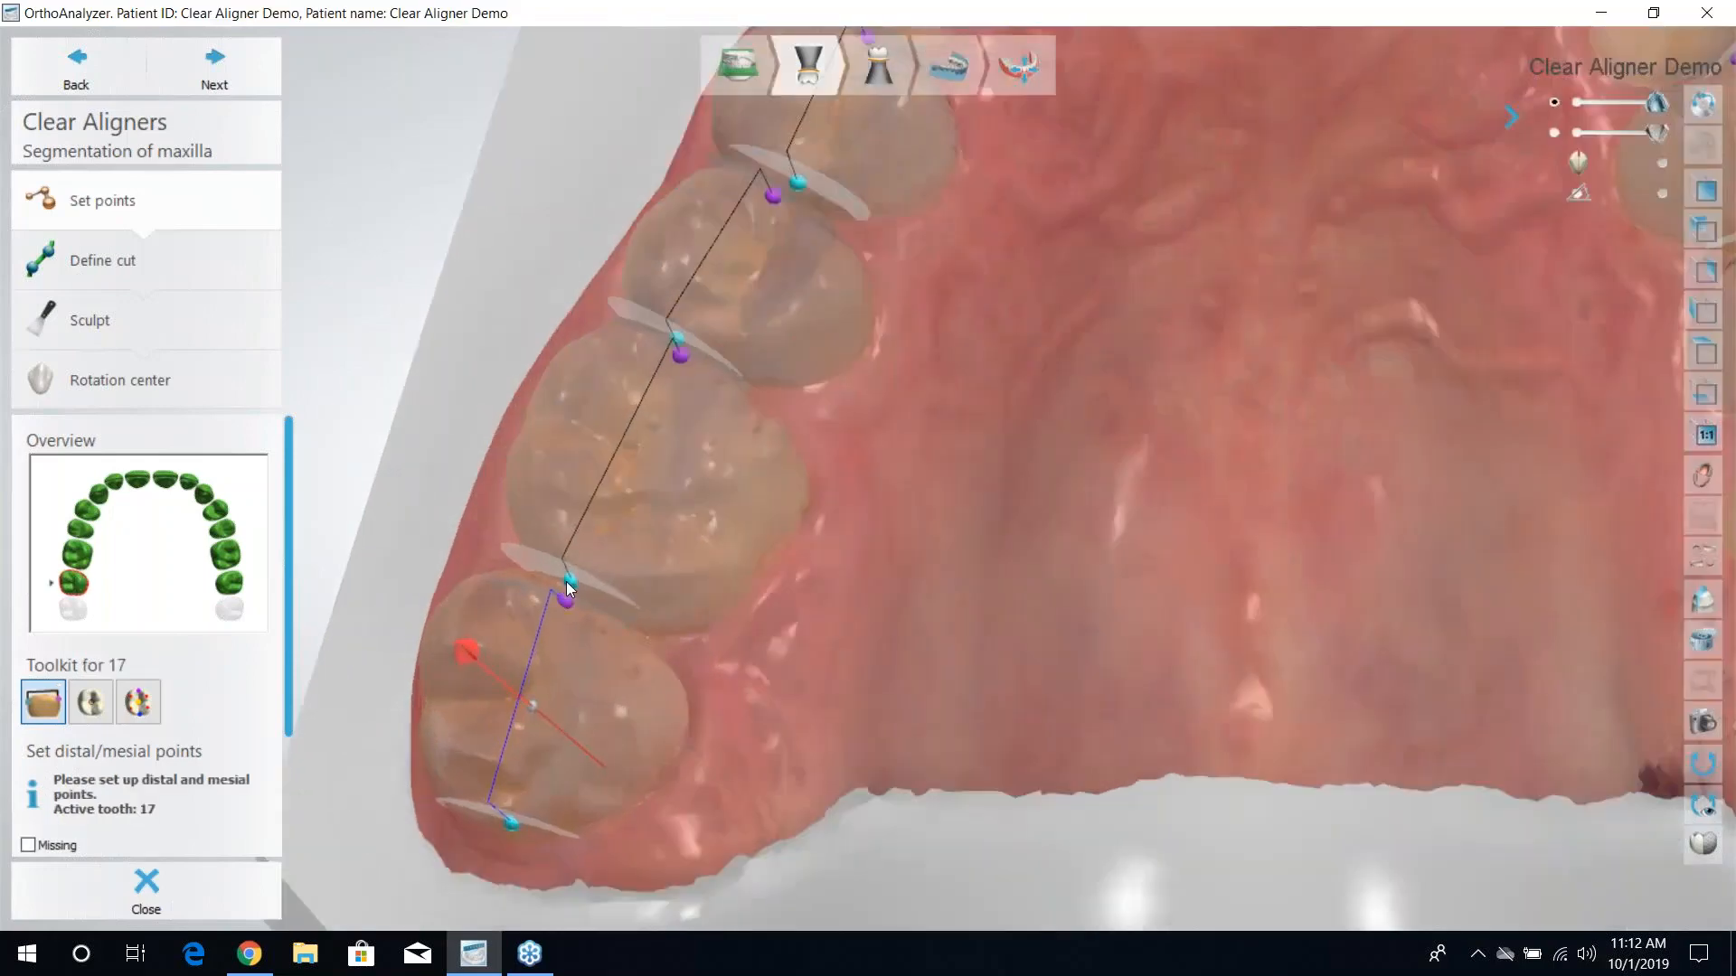
drag(678, 353, 681, 351)
Activate the Tooth Axis tool for tooth 17 and slightly adjust the tooth's axis from the side.
right_drag(998, 398, 1150, 397)
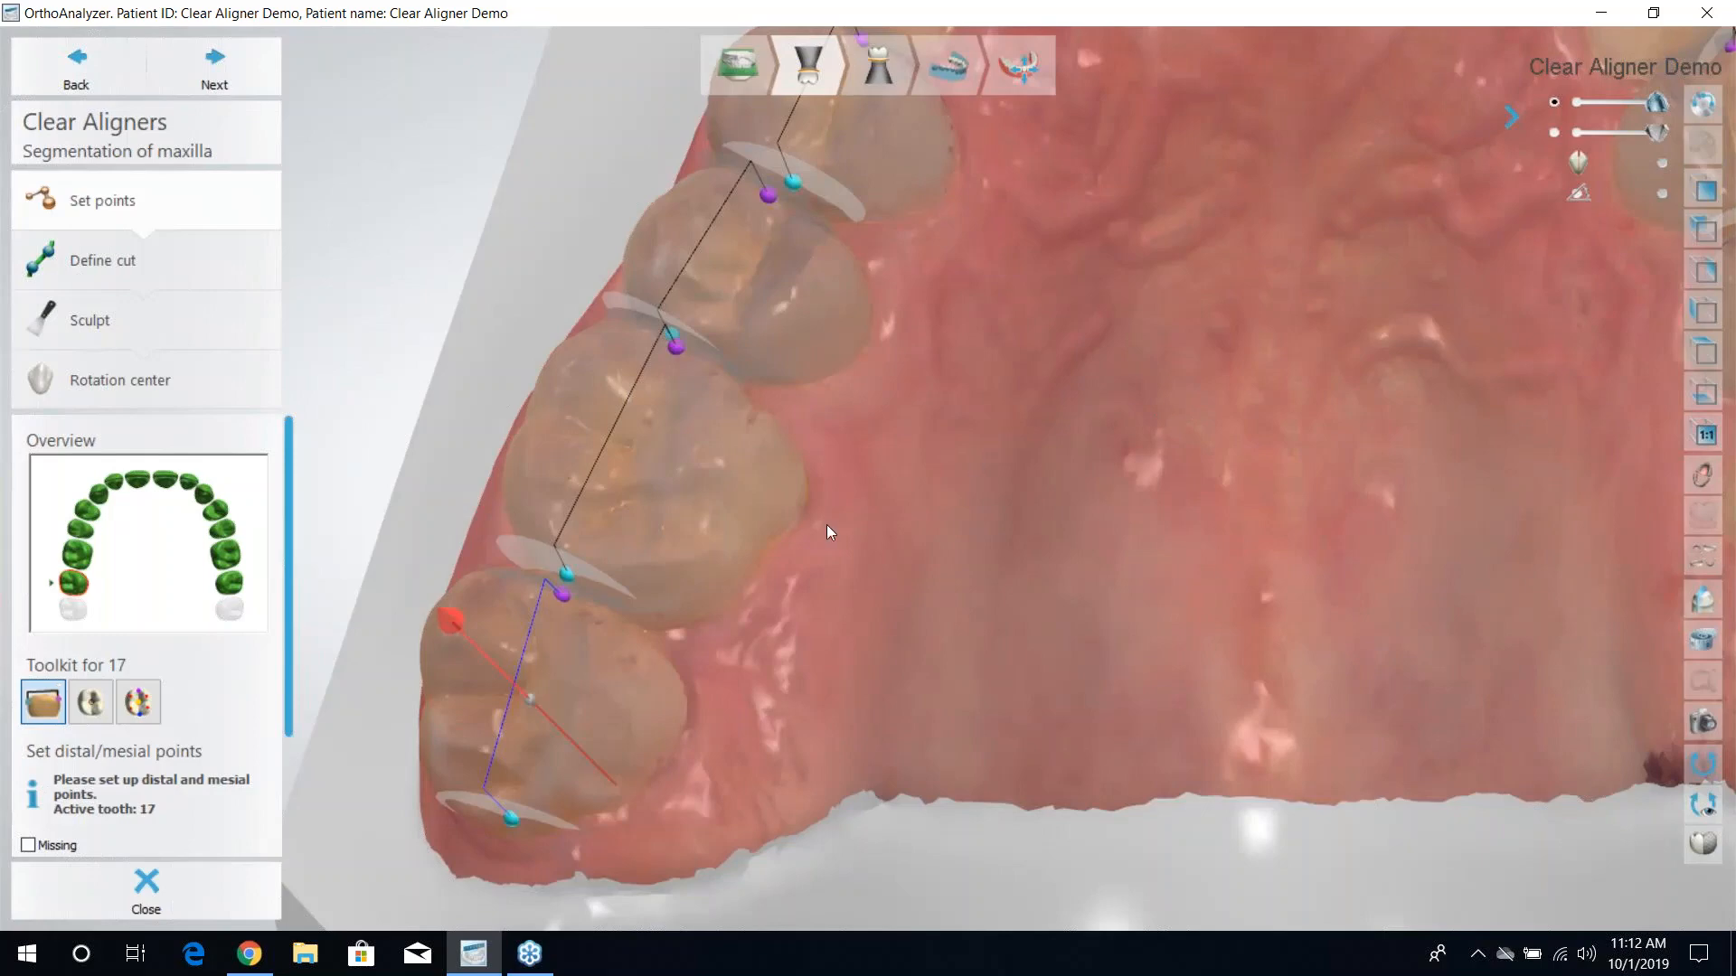
right_drag(860, 512, 729, 530)
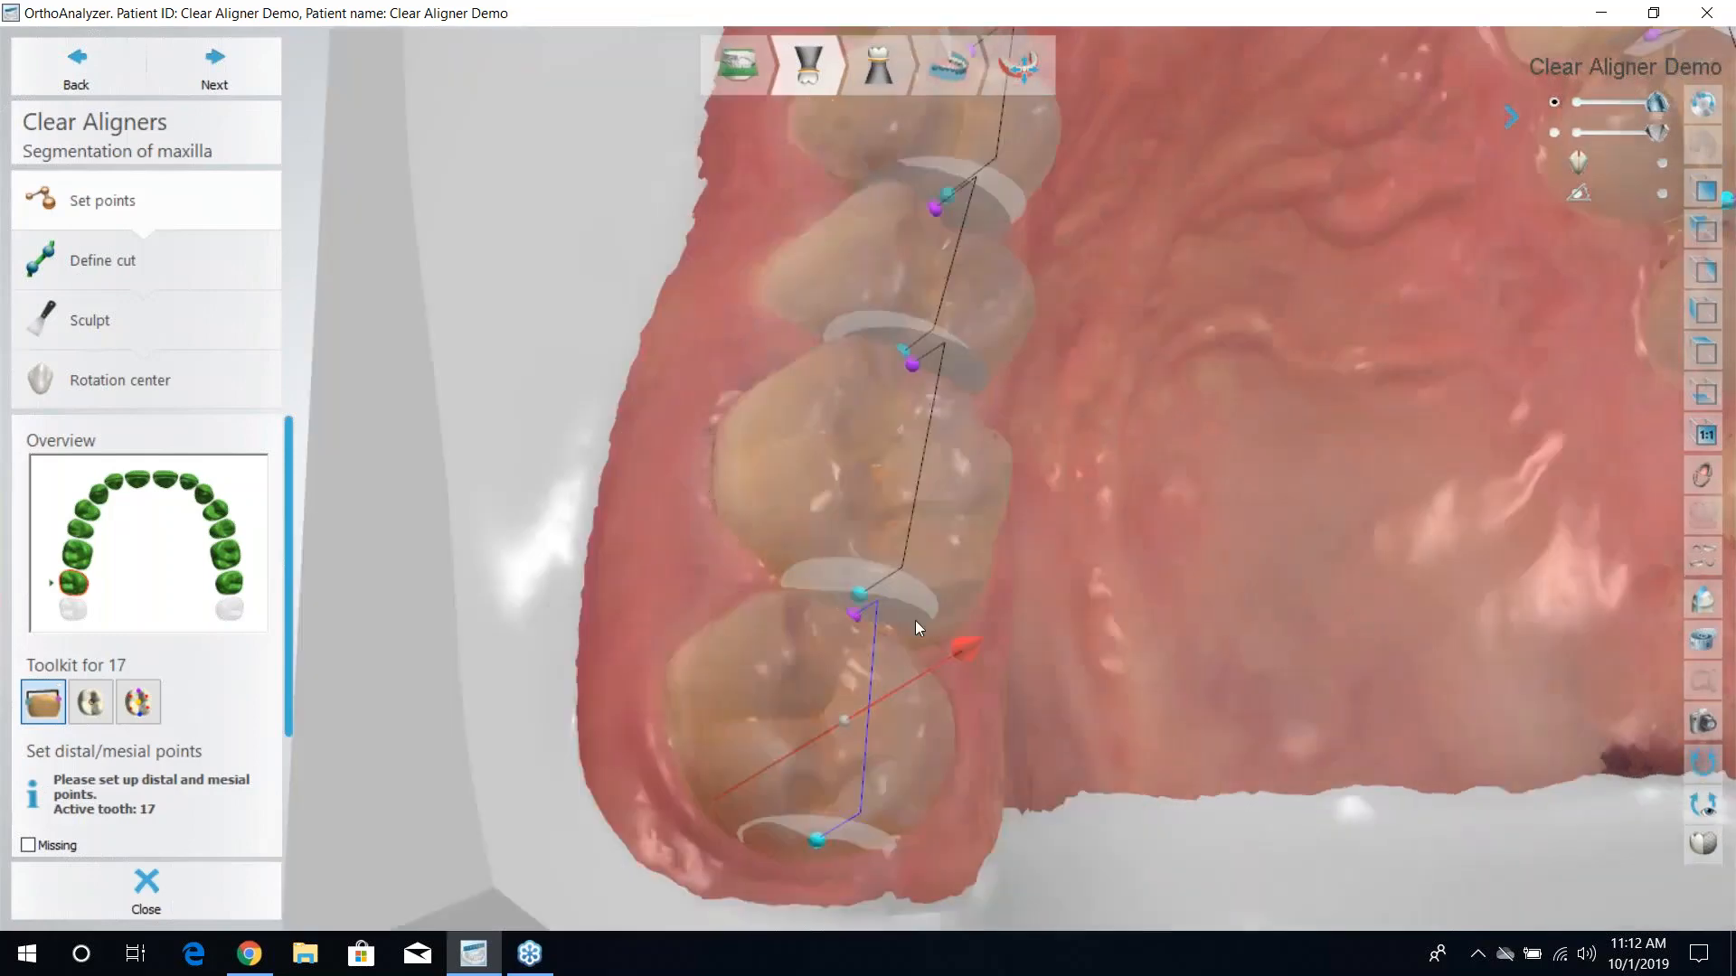
right_drag(1114, 550, 778, 505)
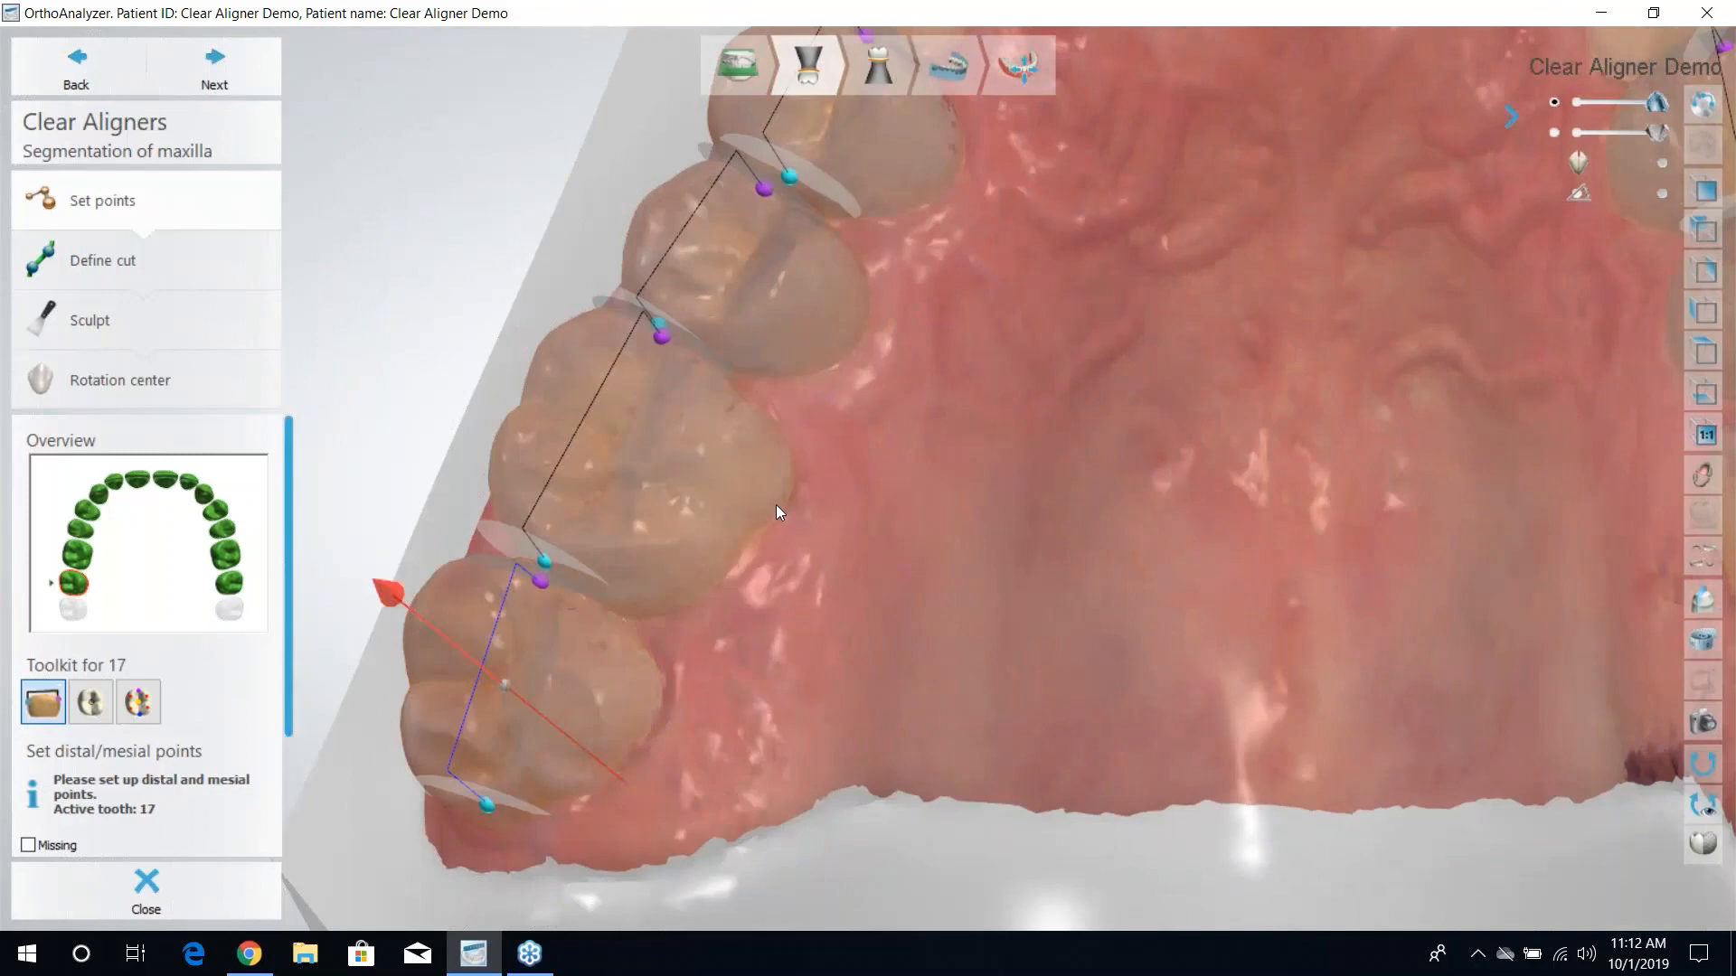
right_drag(908, 523, 938, 499)
scroll(939, 499, down, 4)
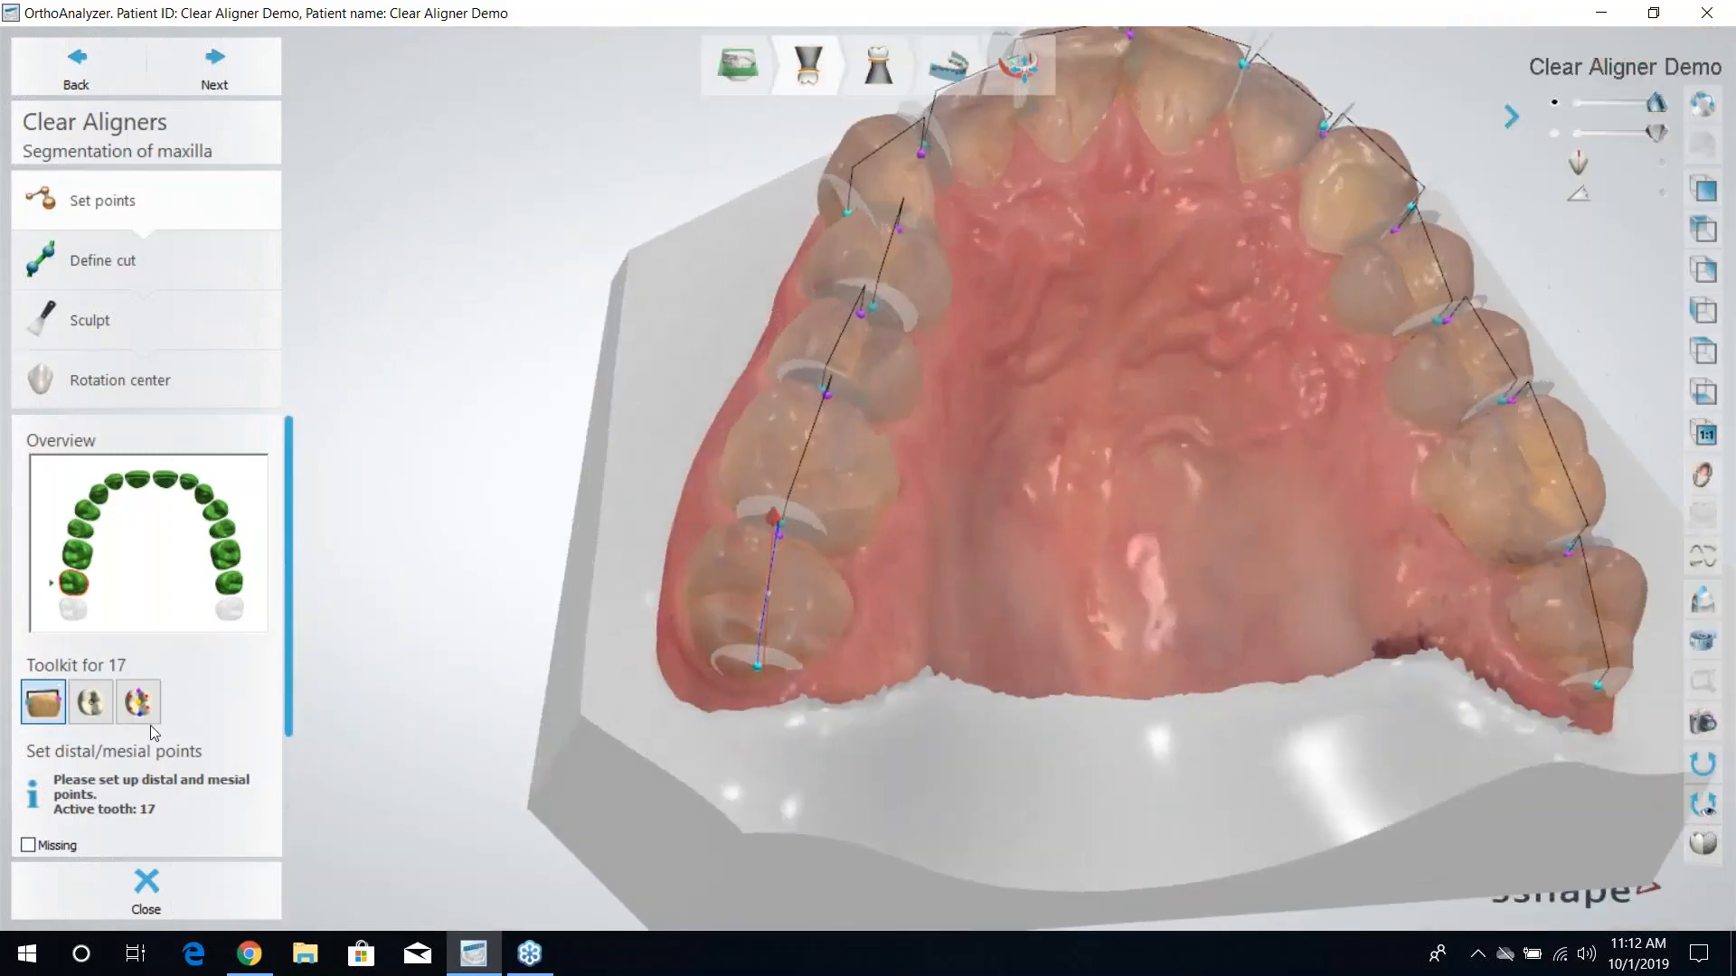
click(105, 708)
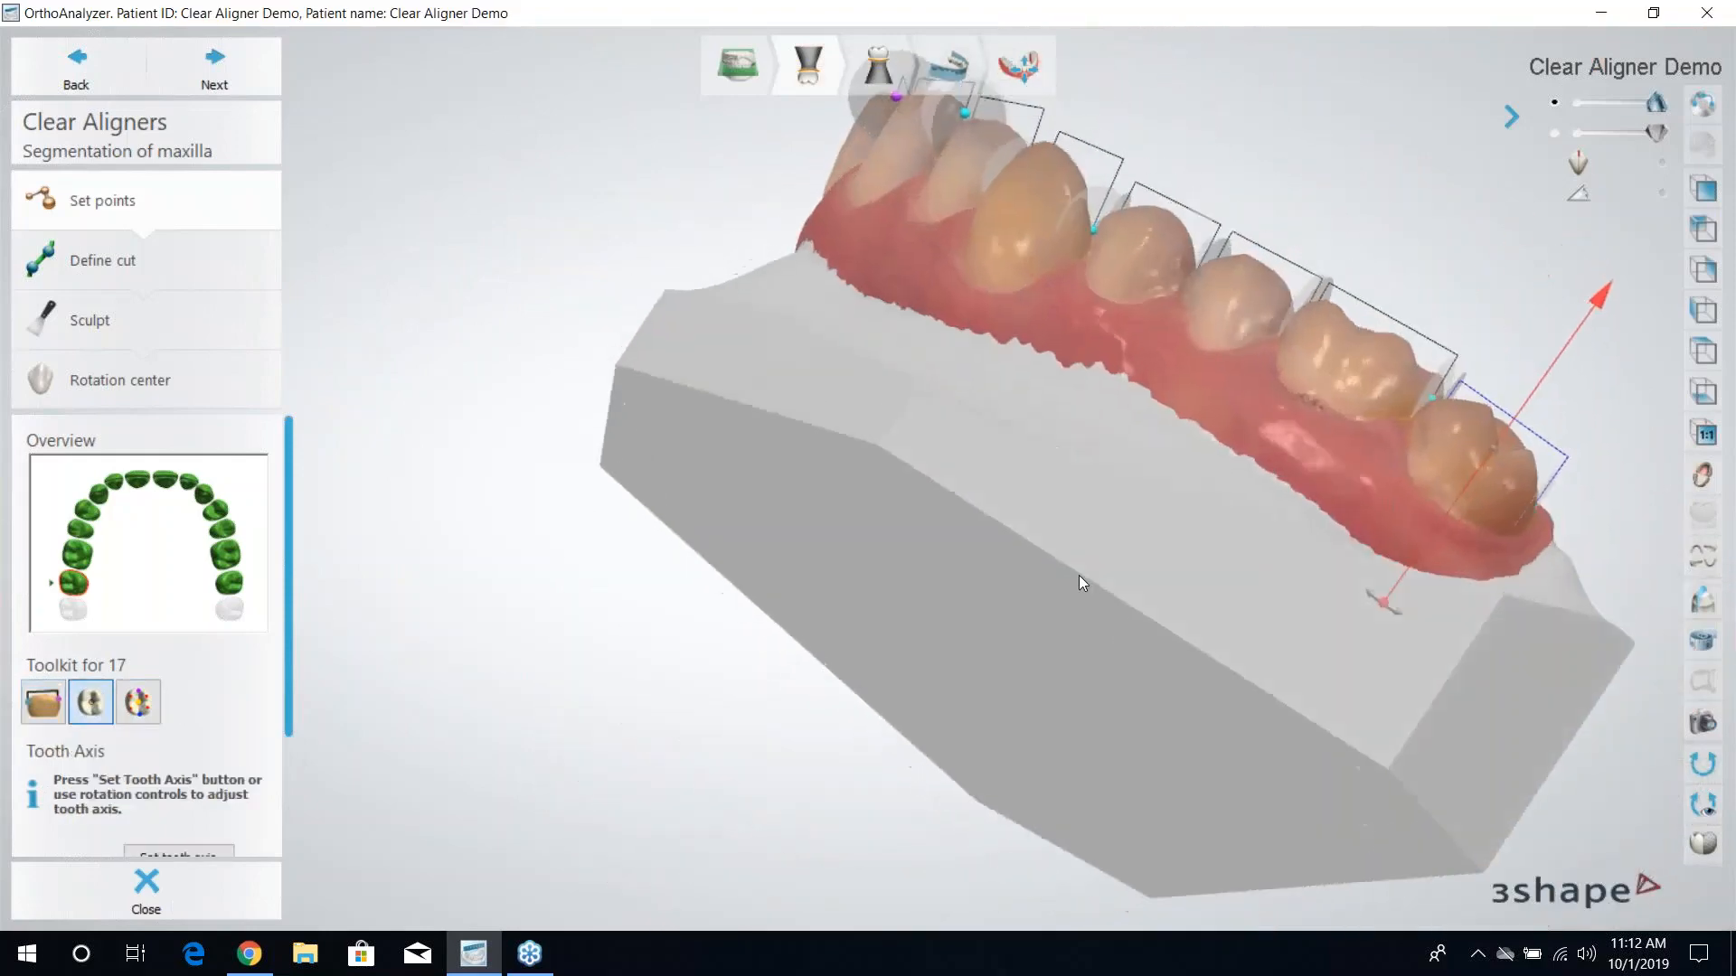
right_drag(1078, 575, 1219, 426)
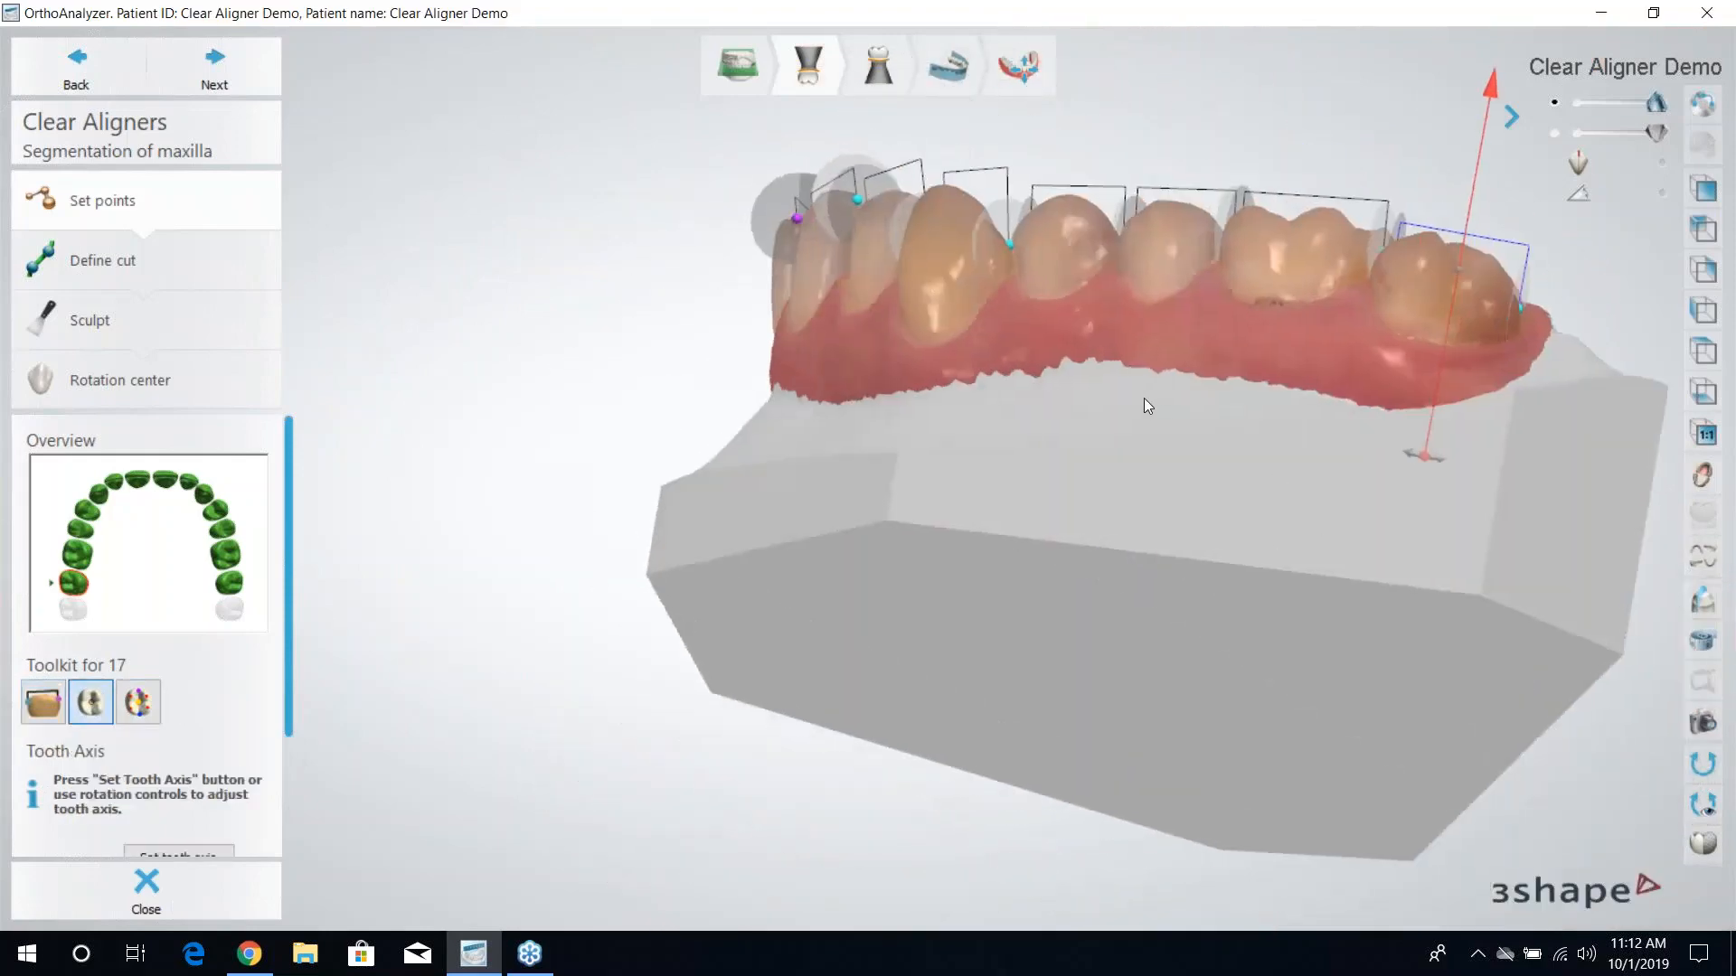
right_drag(1049, 403, 736, 483)
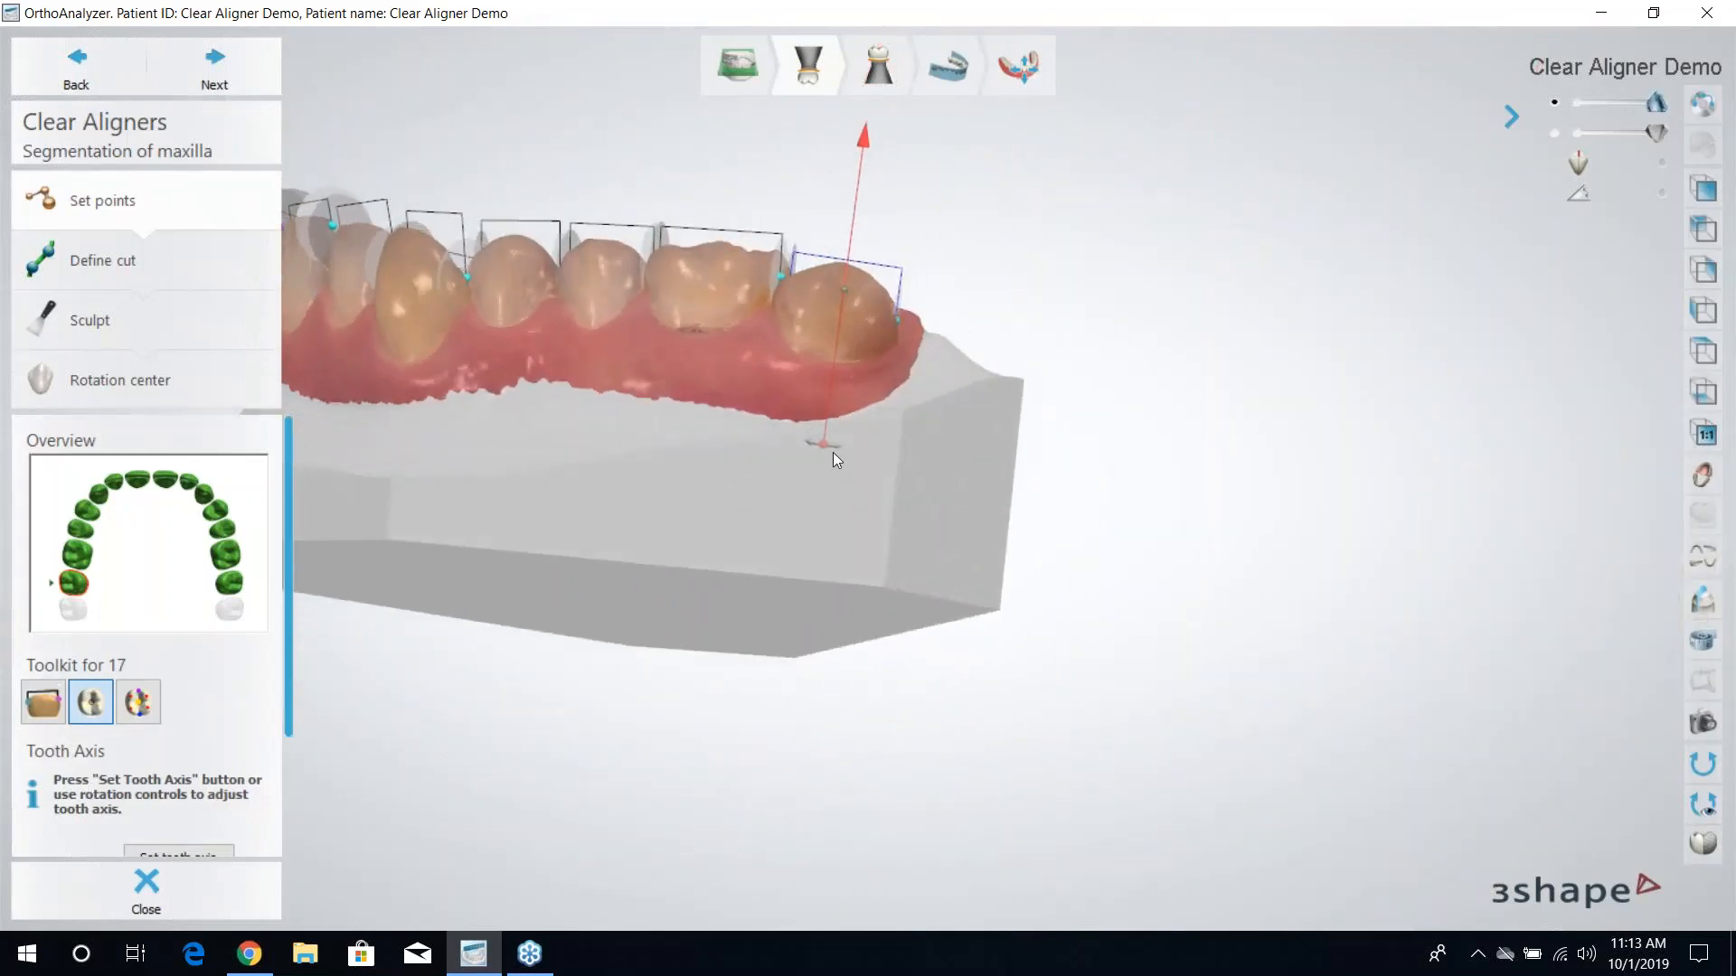
mouse_move(826, 446)
mouse_down()
mouse_move(842, 445)
mouse_move(825, 454)
mouse_up()
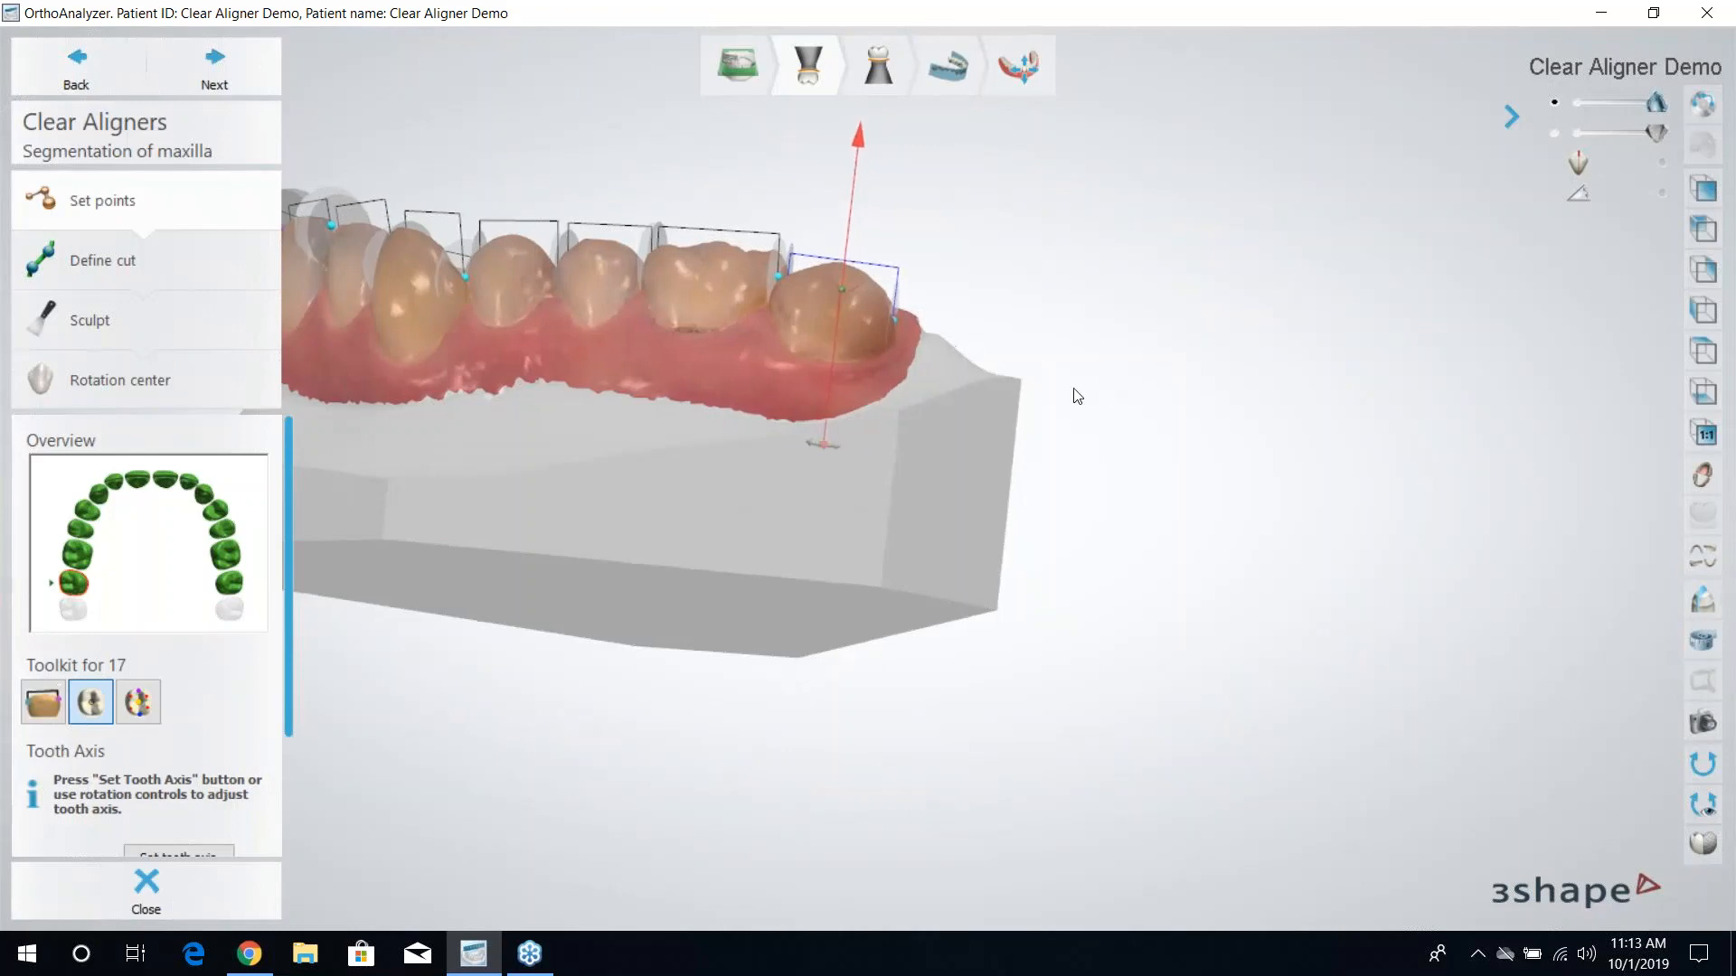
Proceed to the Define cut stage and inspect the cut splines around the maxillary teeth.
right_drag(1077, 391, 961, 443)
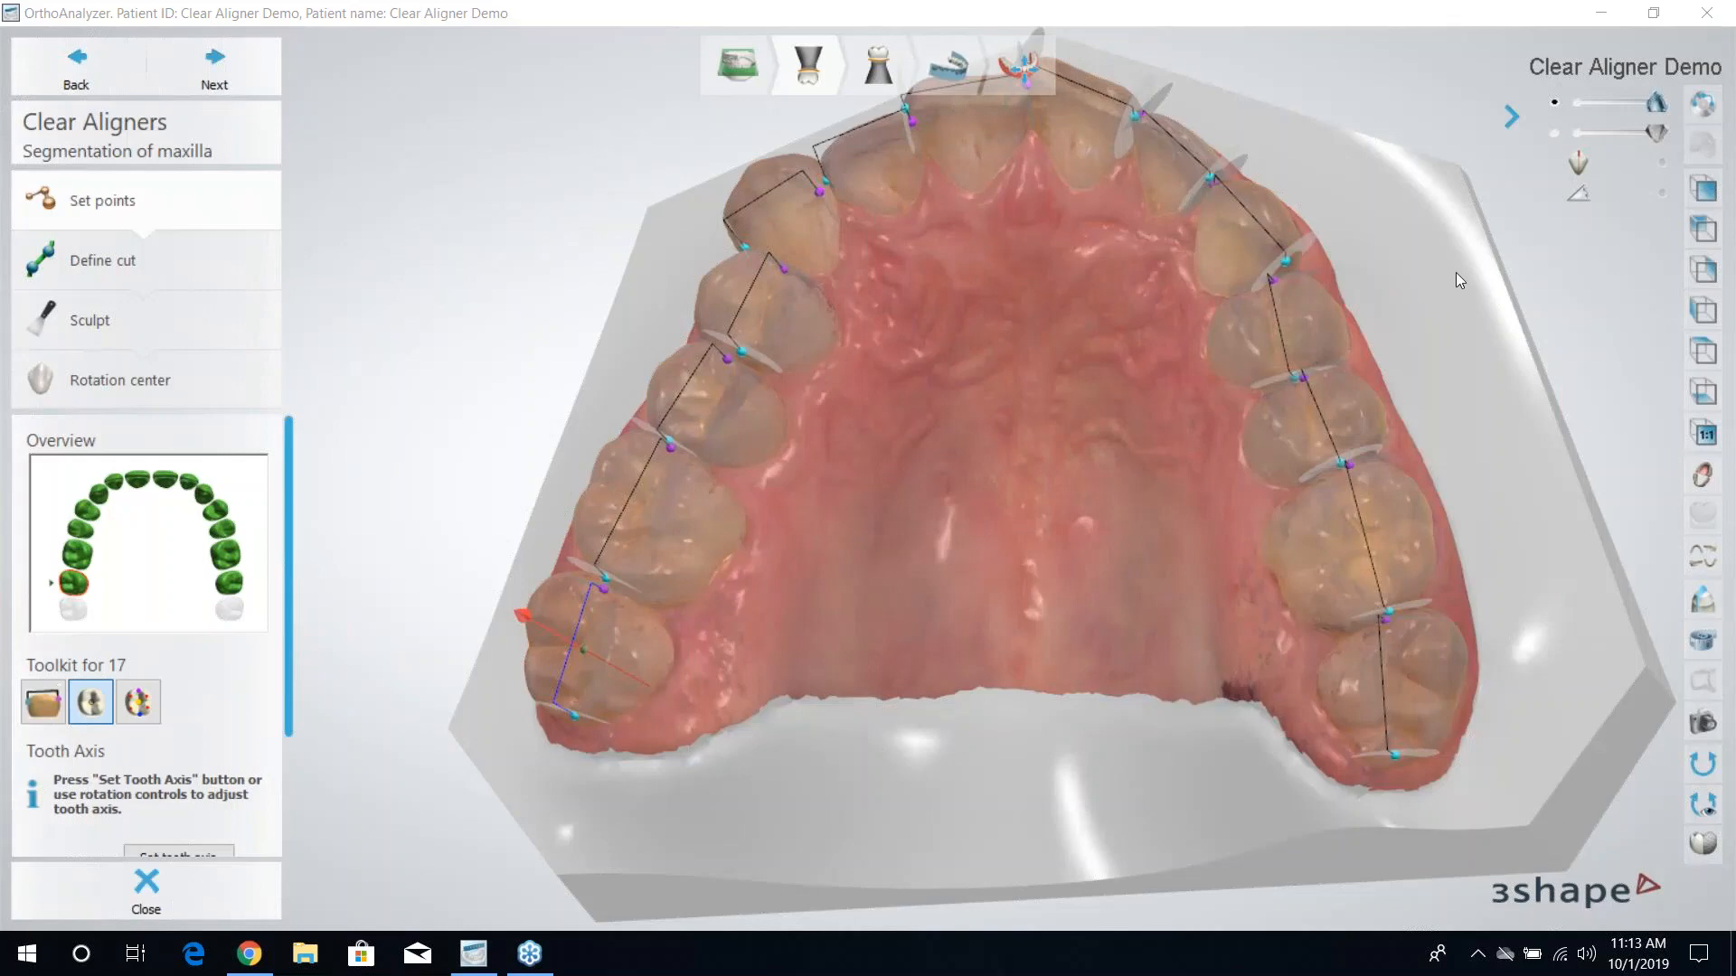
mouse_move(1455, 273)
right_down()
mouse_move(1473, 383)
mouse_move(1456, 282)
right_up()
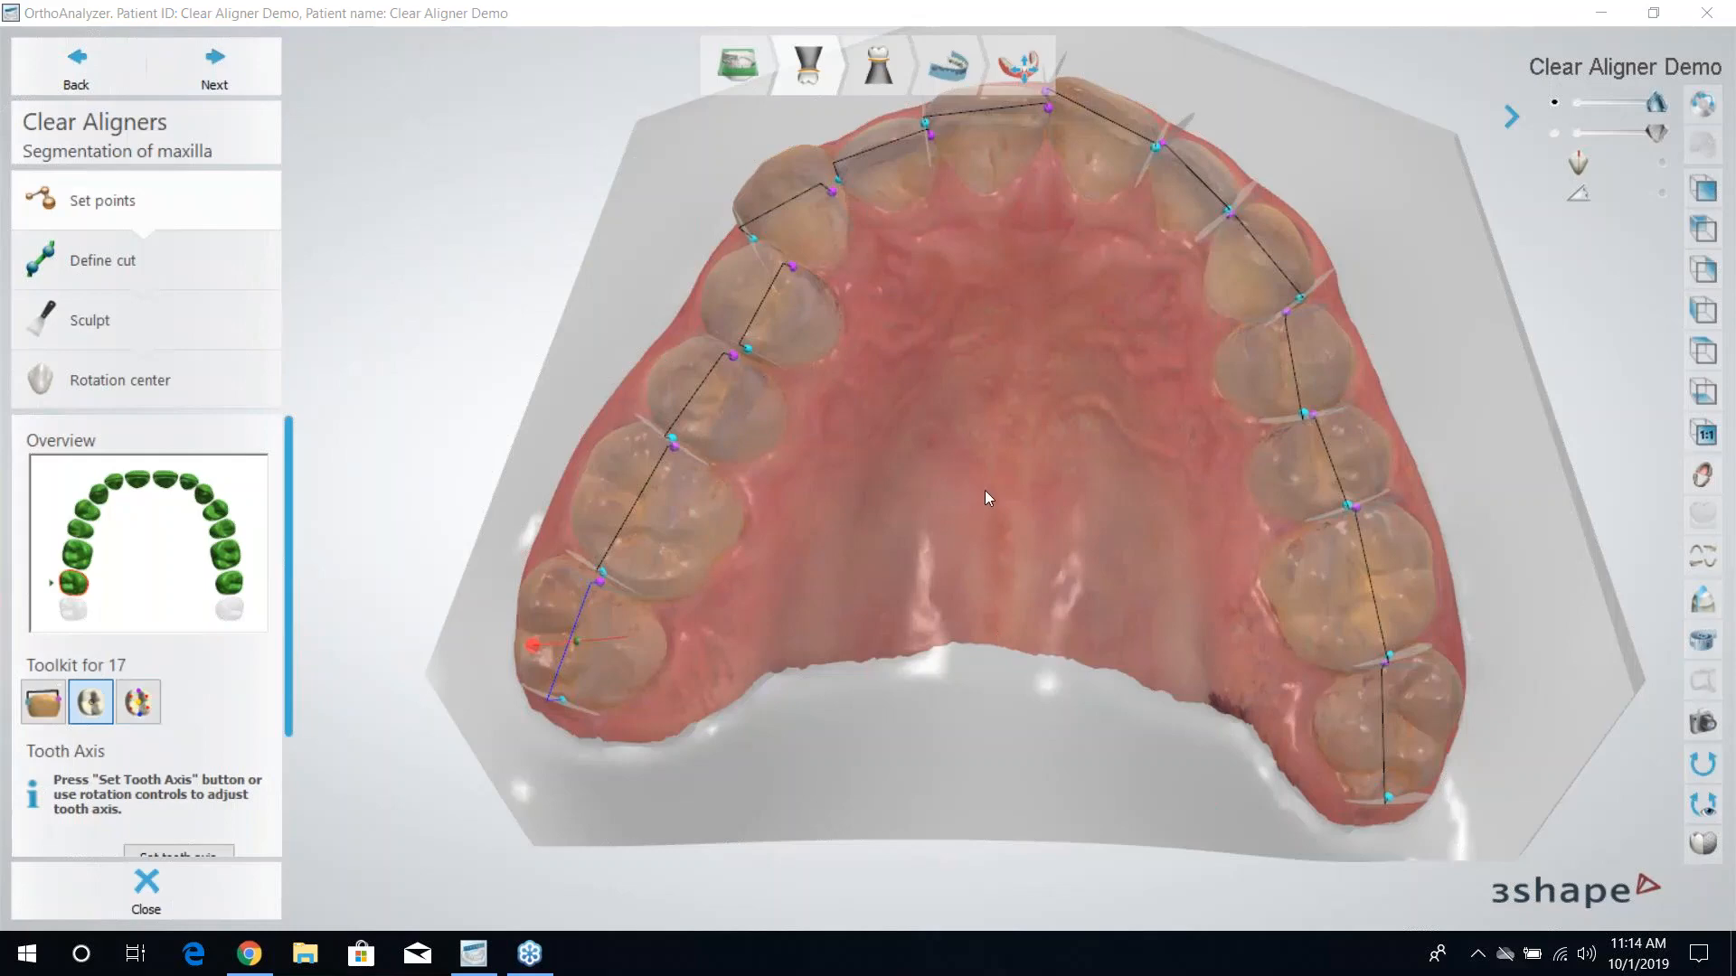
scroll(915, 480, down, 5)
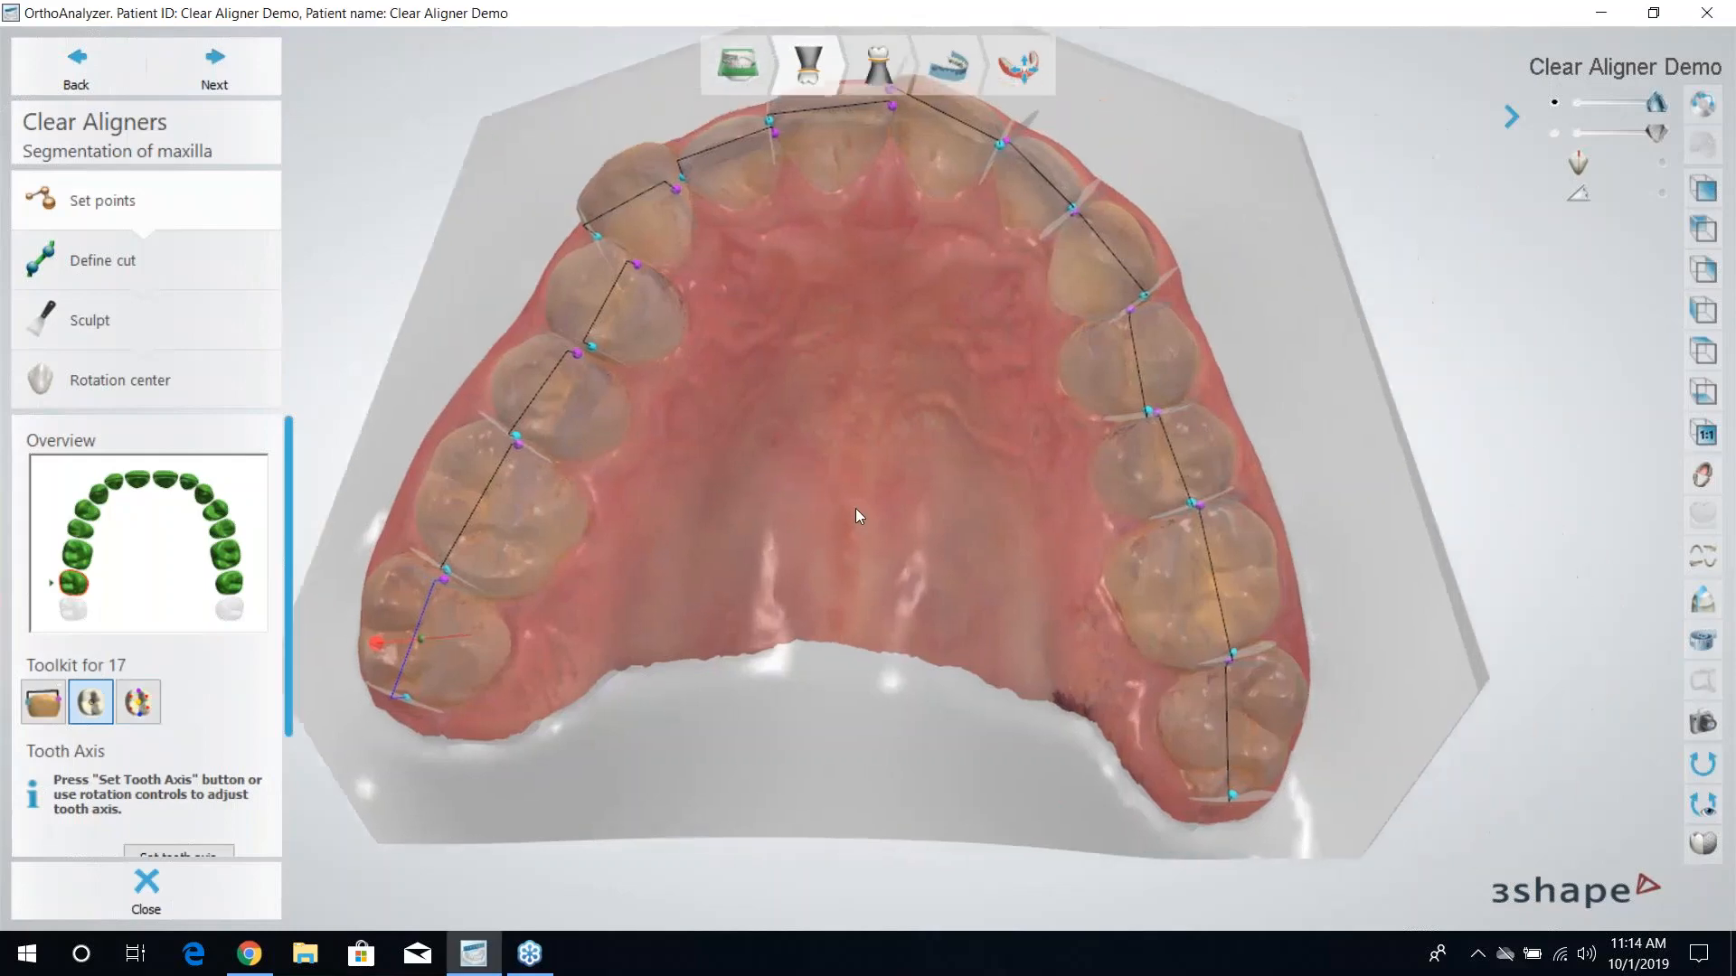
click(215, 72)
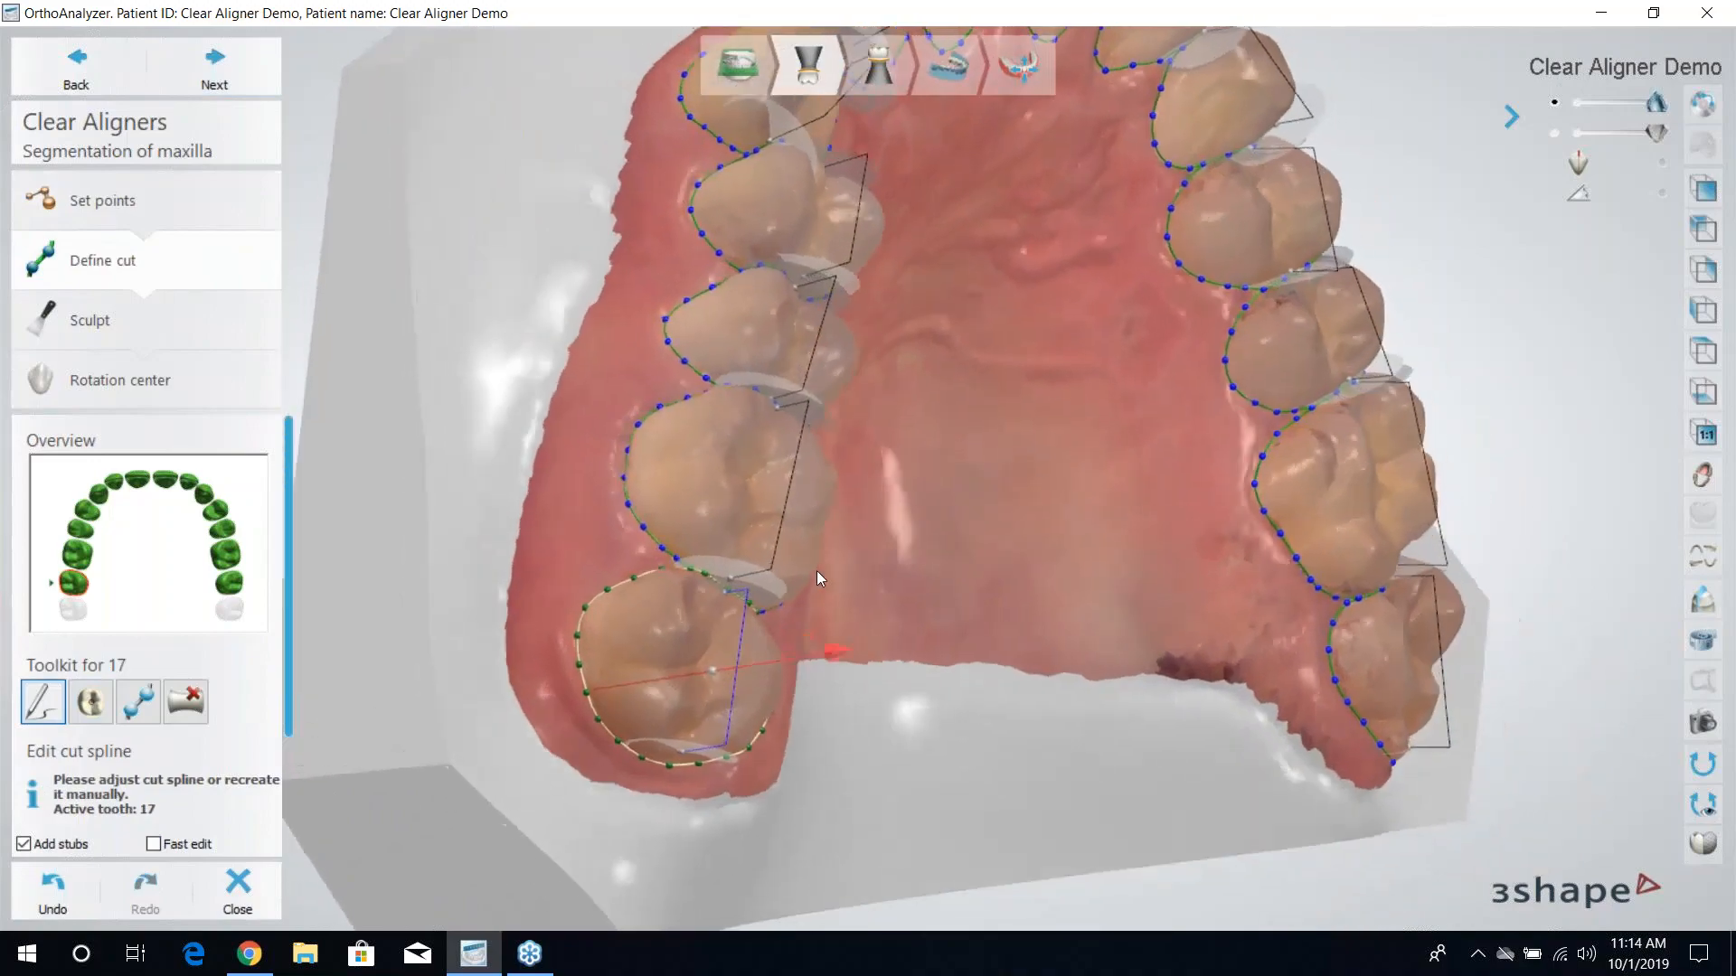
right_drag(1002, 264, 1030, 173)
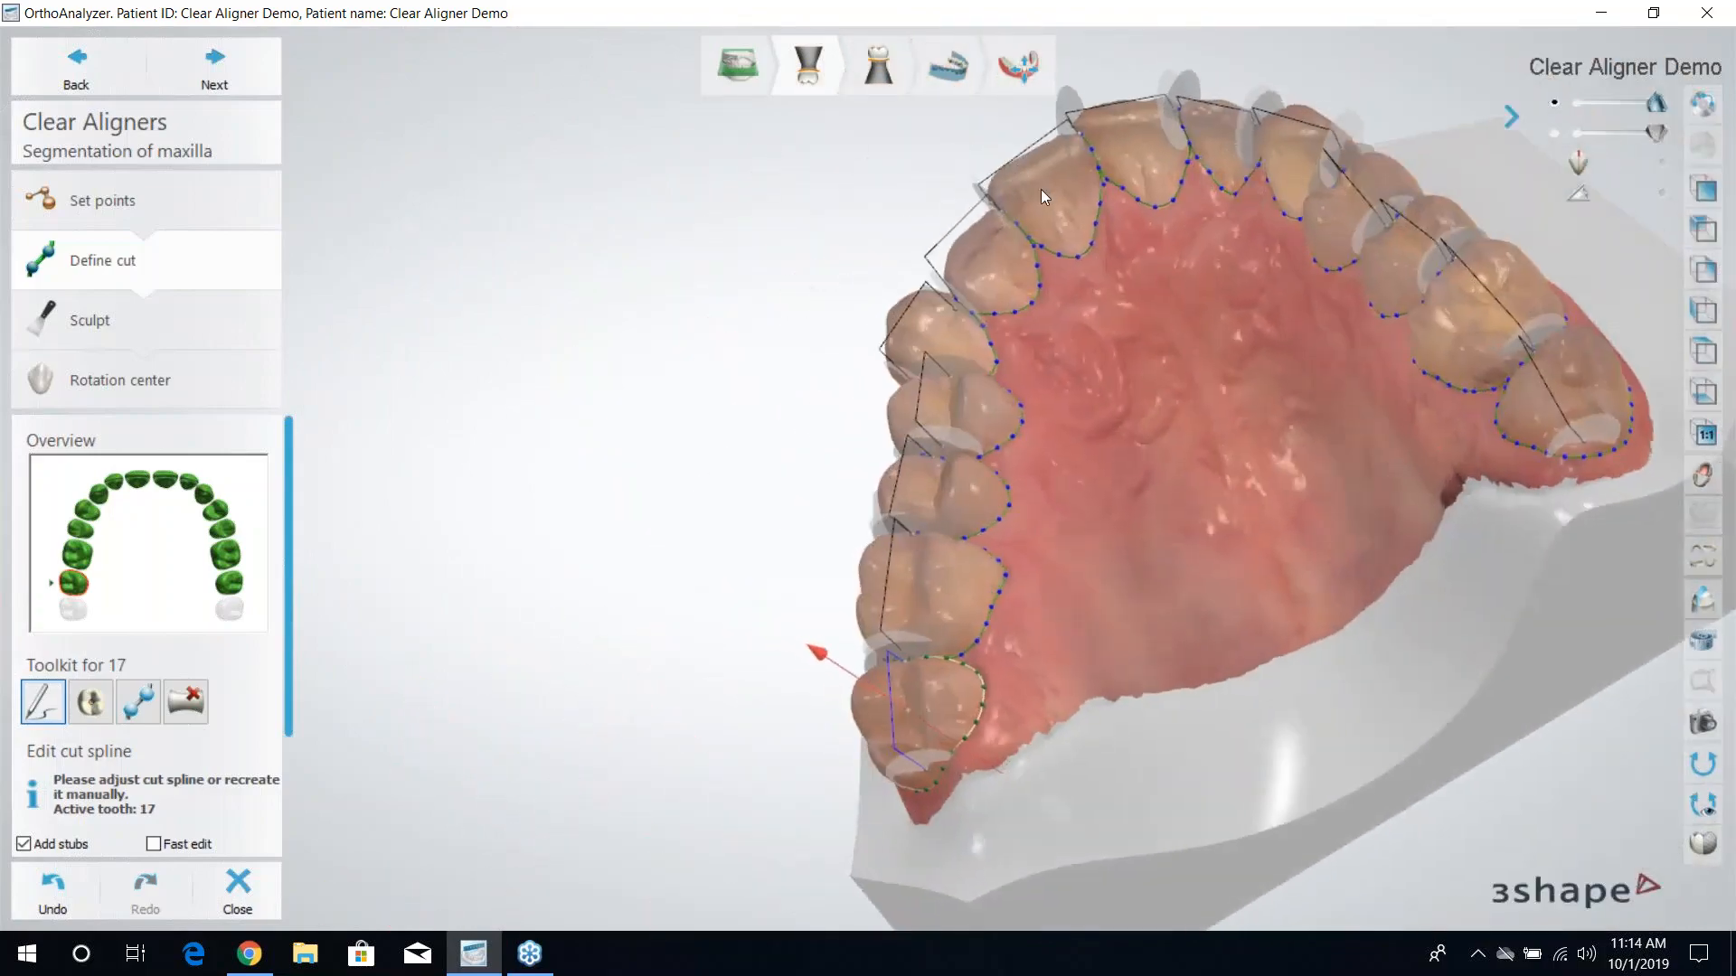
Activate tooth 11 and nudge two points of its cut spline along the palatal gumline.
right_drag(1187, 338, 1067, 449)
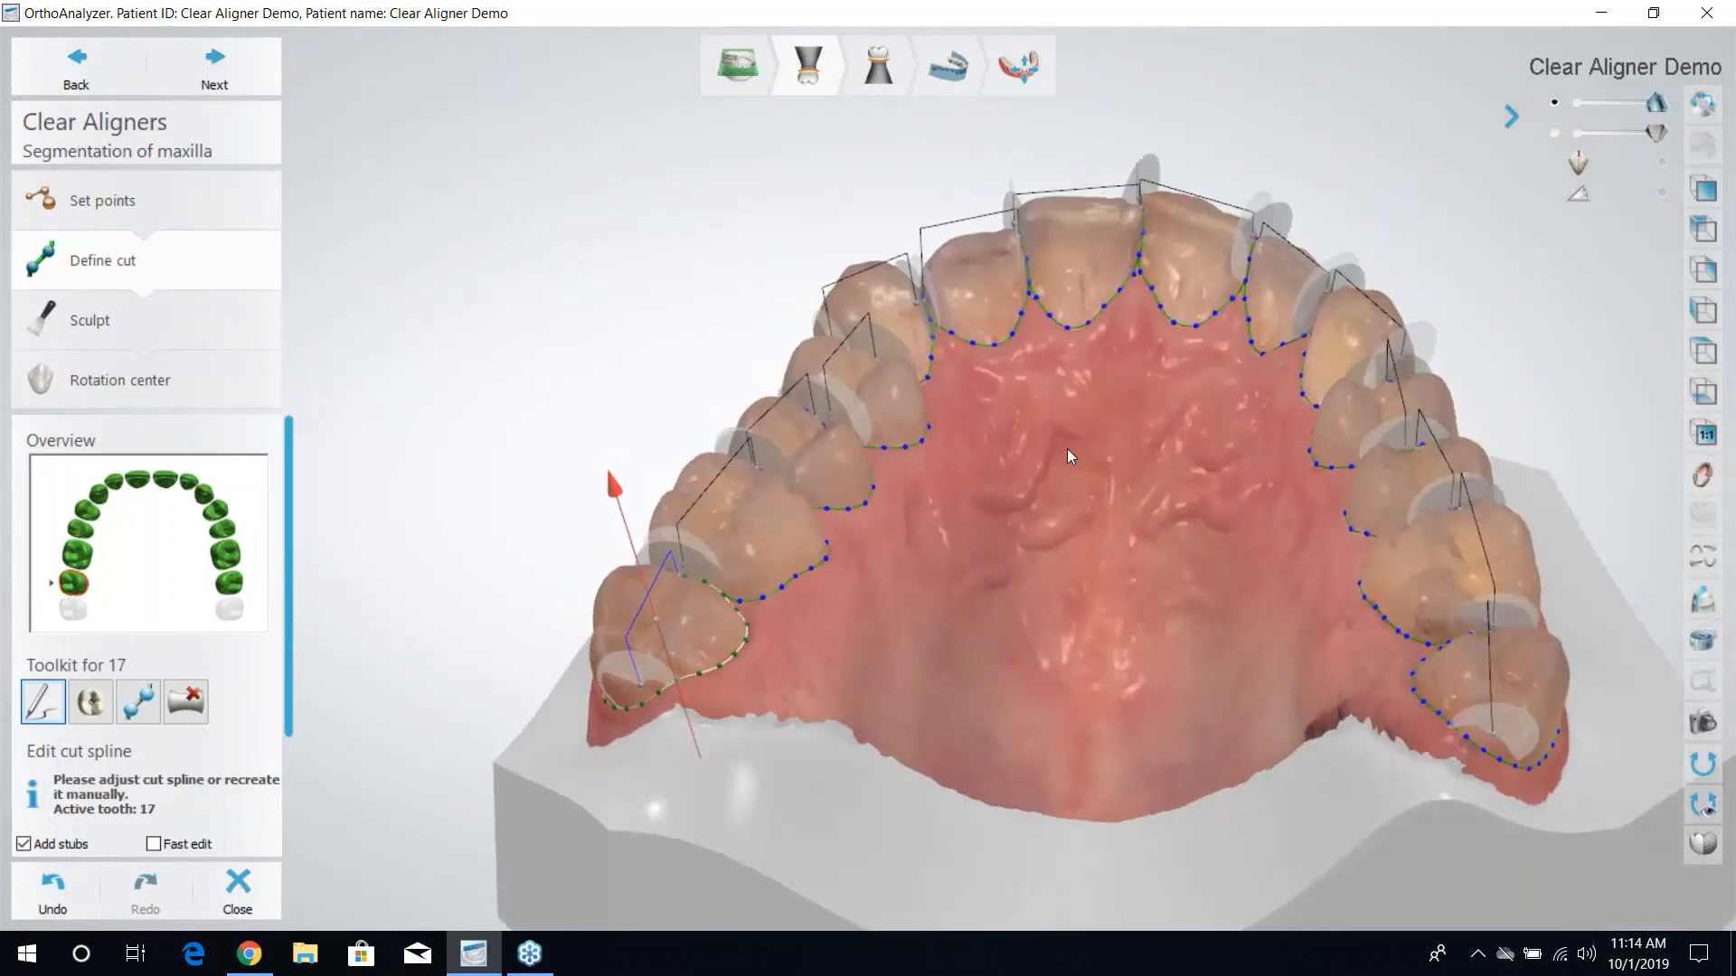
click(139, 482)
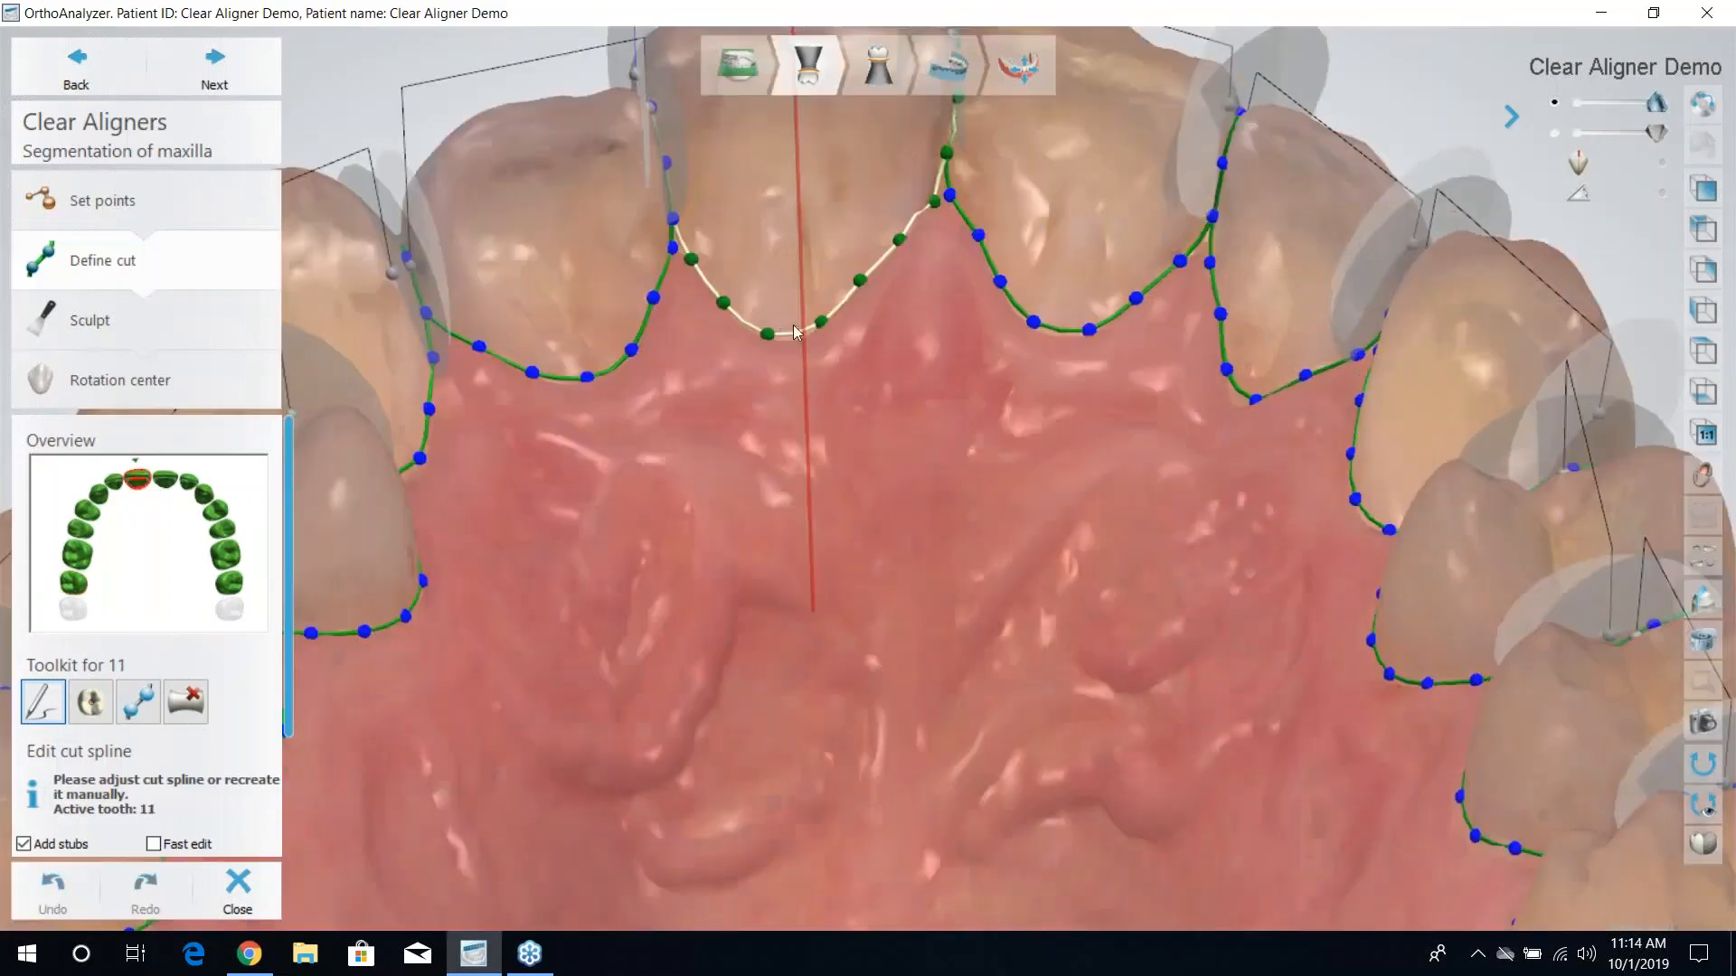
drag(768, 335, 773, 337)
drag(862, 281, 858, 279)
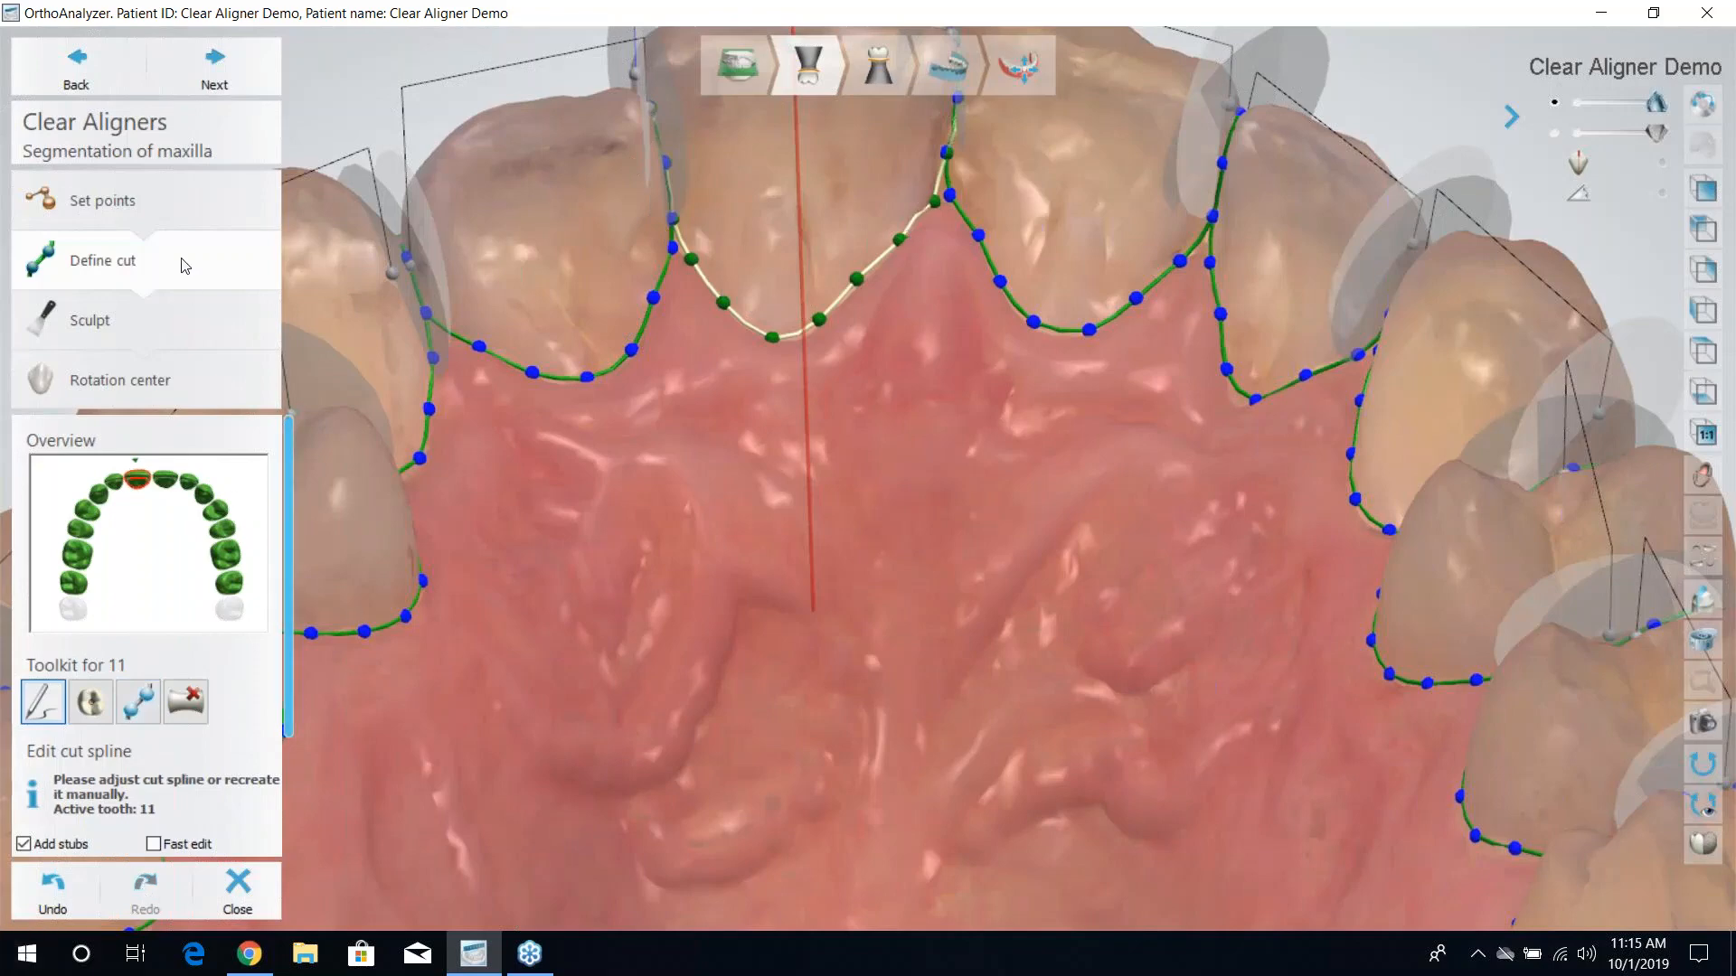
Enable Fast edit and retrace the palatal cut spline of tooth 11 freehand along the gum margin.
click(153, 844)
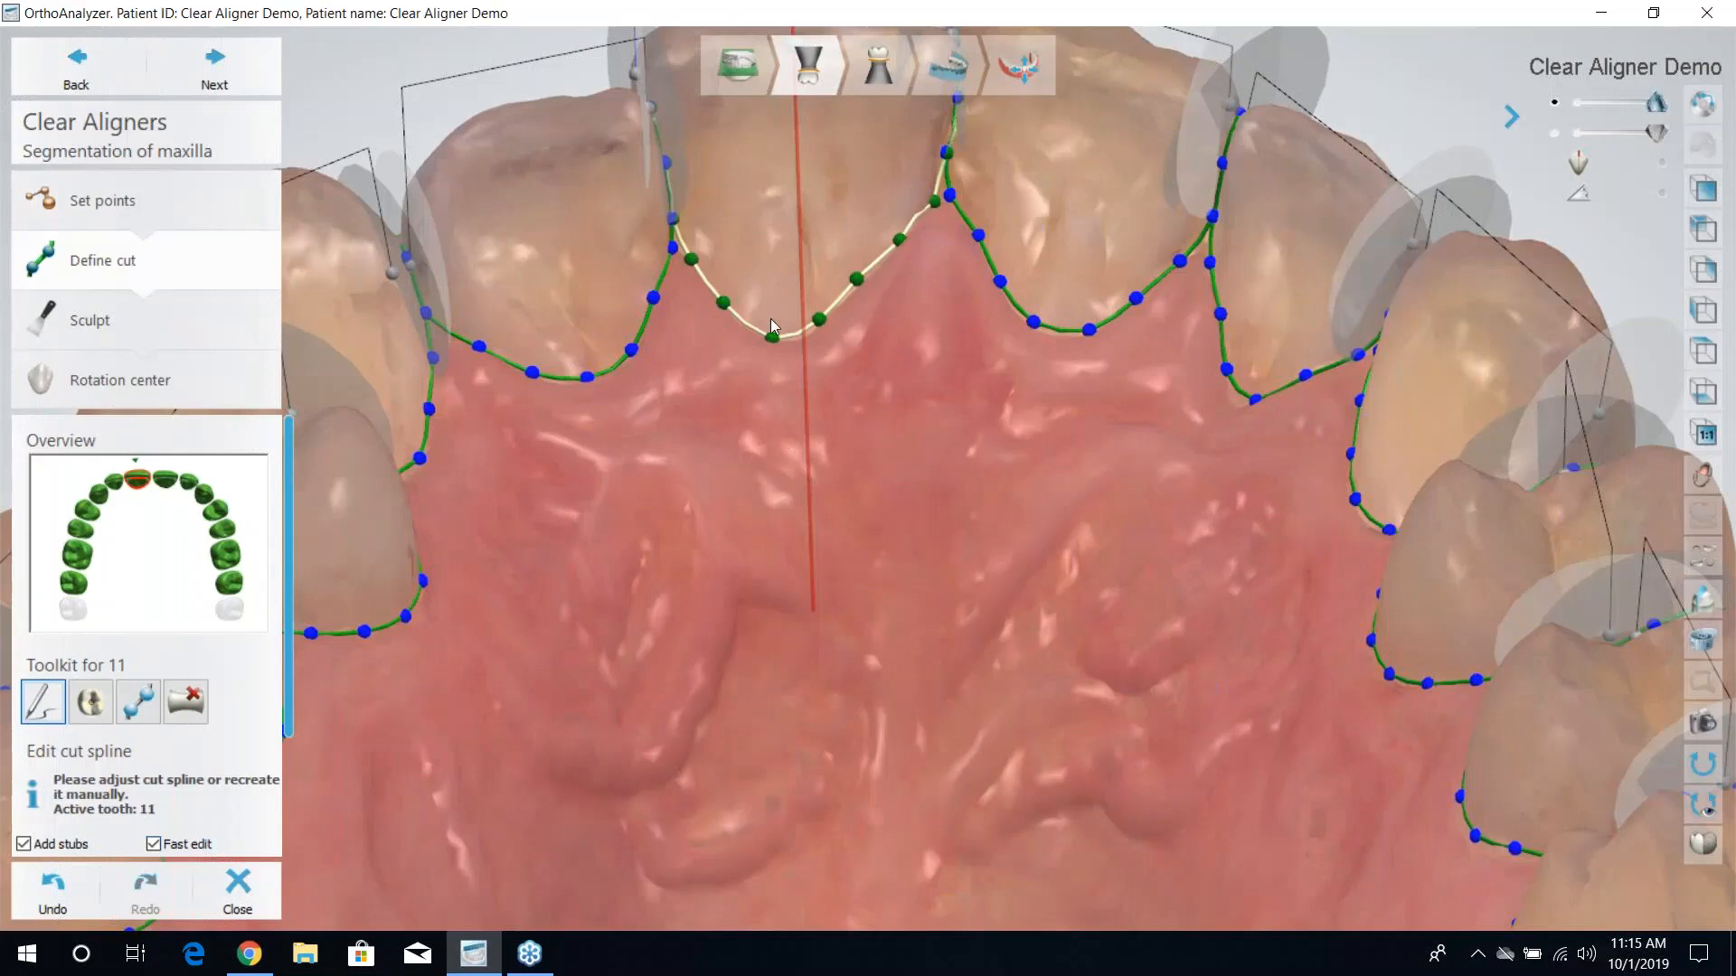
click(685, 235)
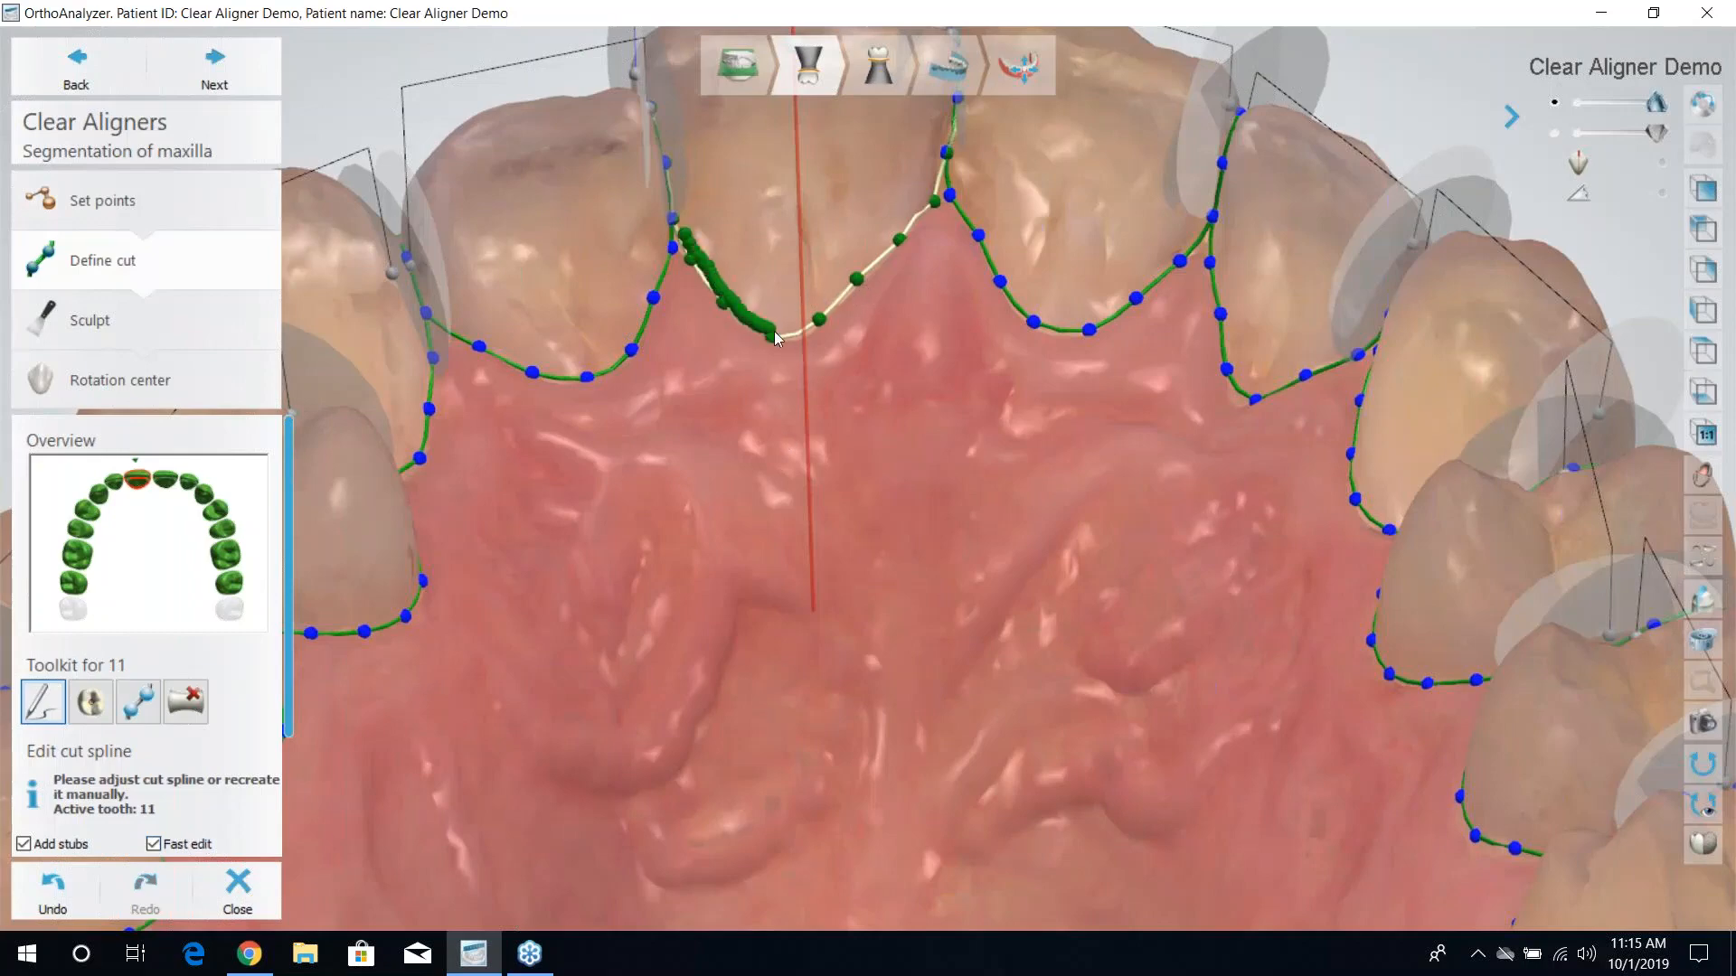
drag(852, 291, 853, 291)
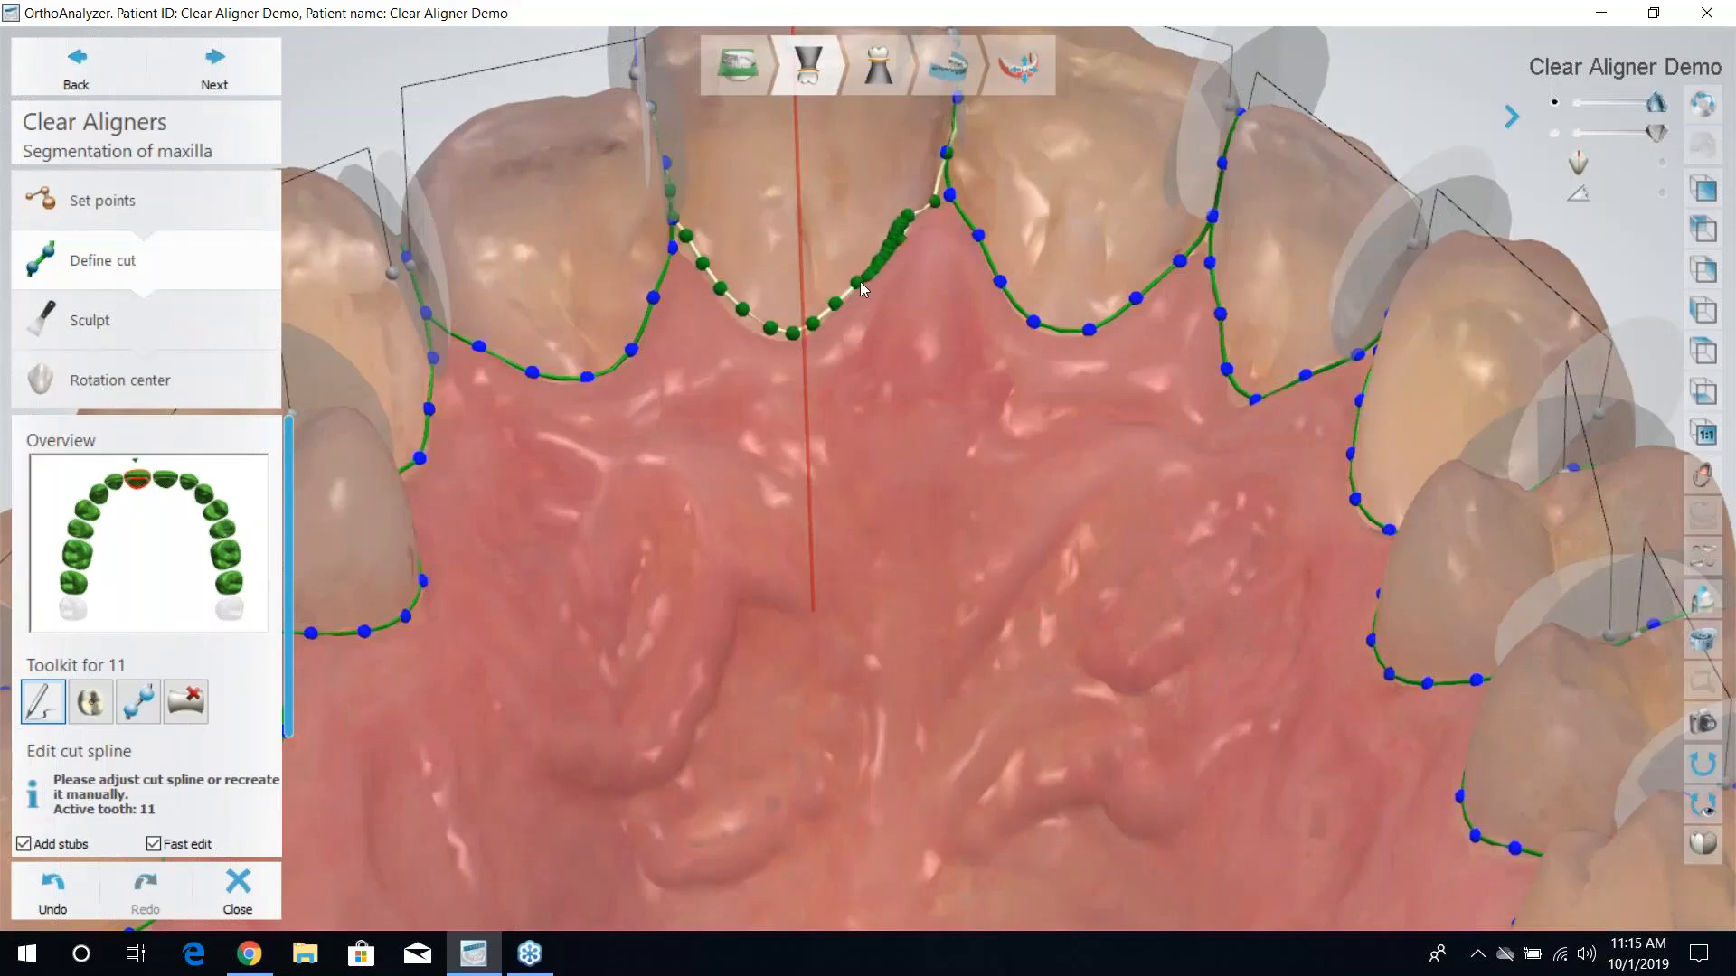
drag(755, 325, 700, 259)
drag(772, 340, 802, 333)
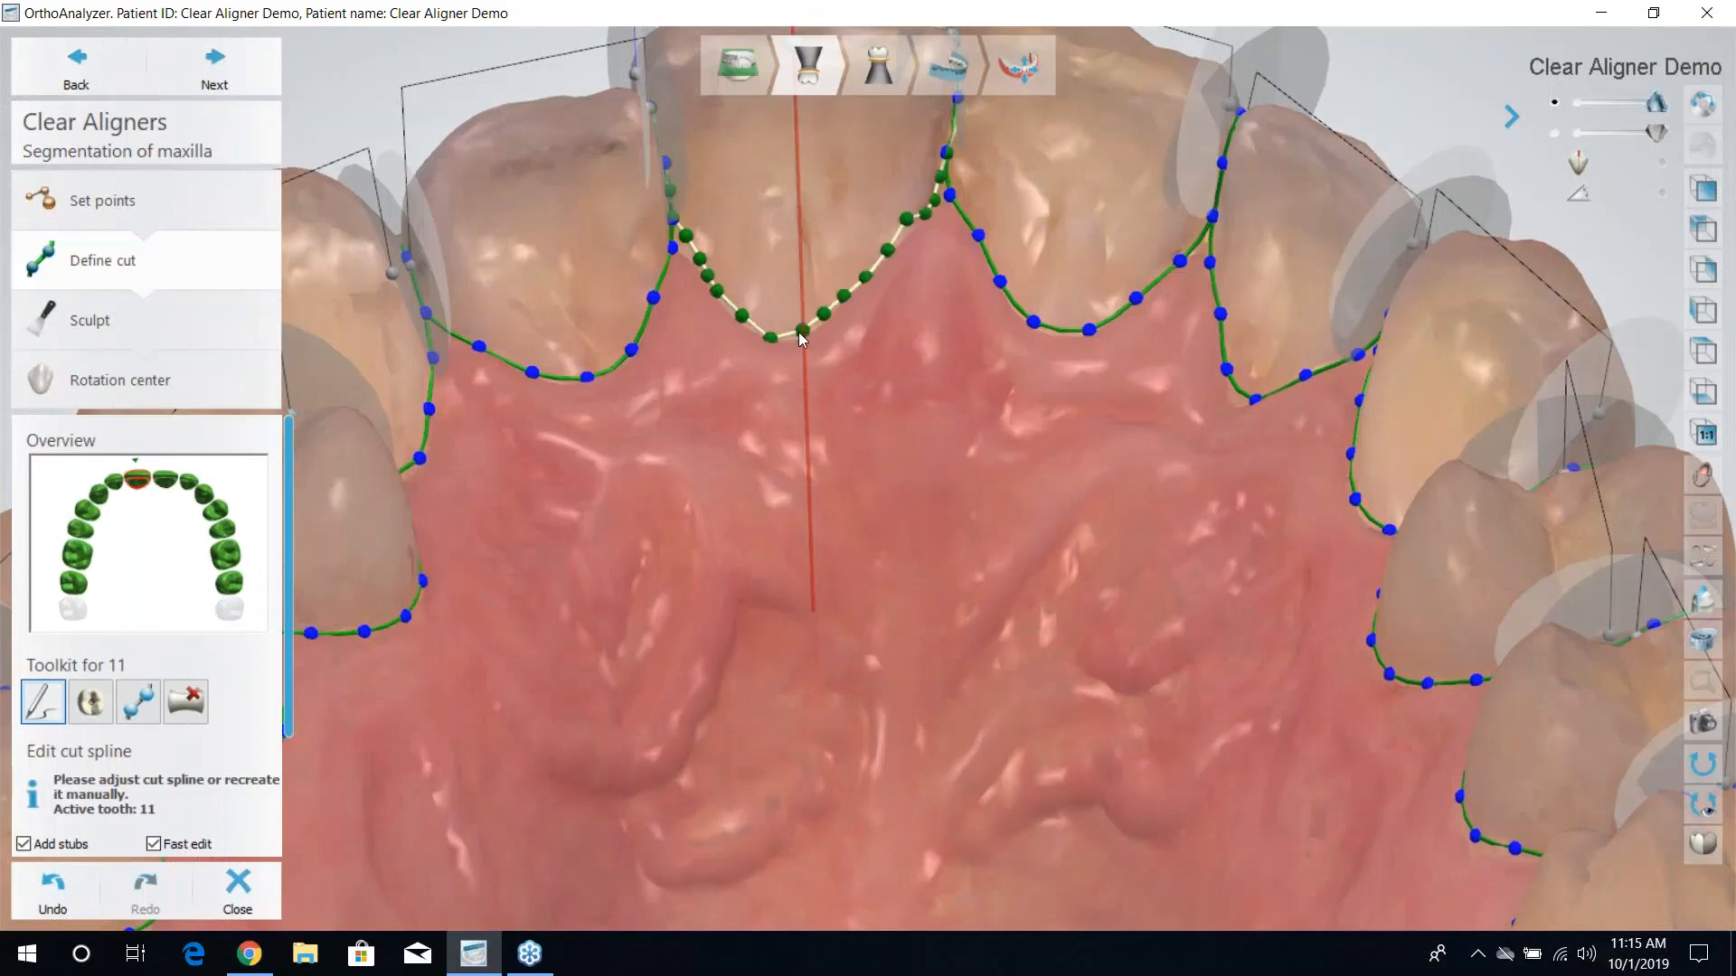
Proceed to the Sculpt stage of the maxilla segmentation and inspect the segmented teeth and gingiva from several angles.
scroll(534, 687, down, 5)
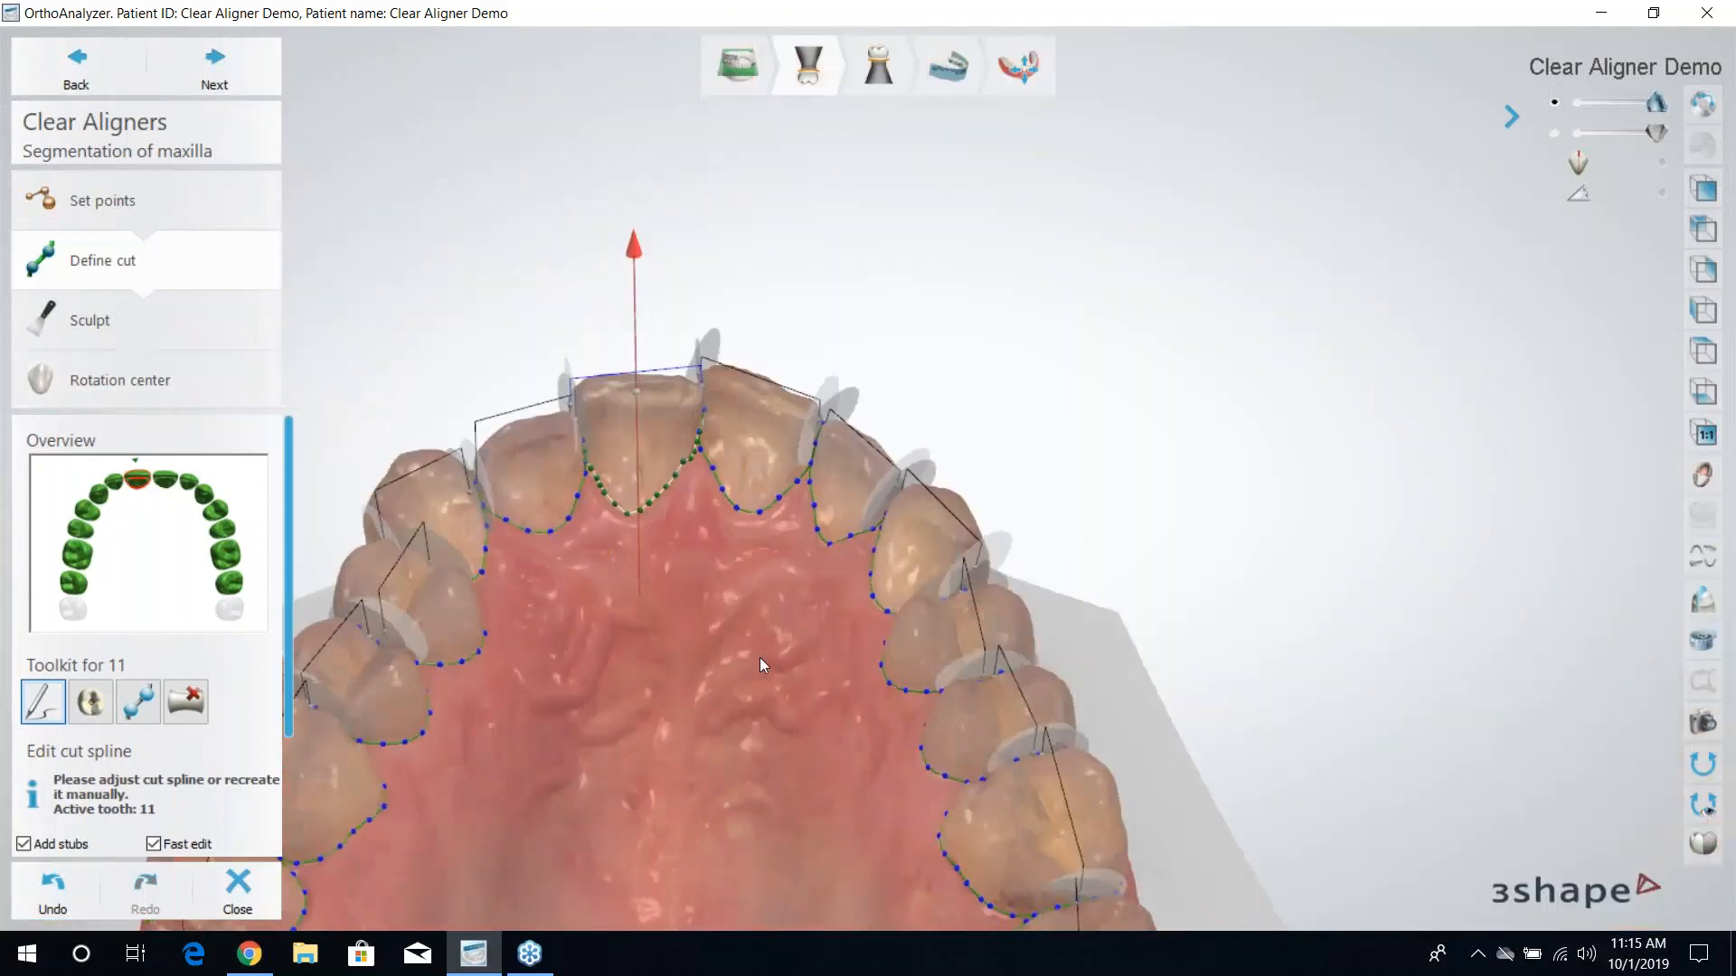
middle_drag(671, 711, 849, 327)
scroll(837, 398, down, 6)
right_drag(833, 413, 860, 436)
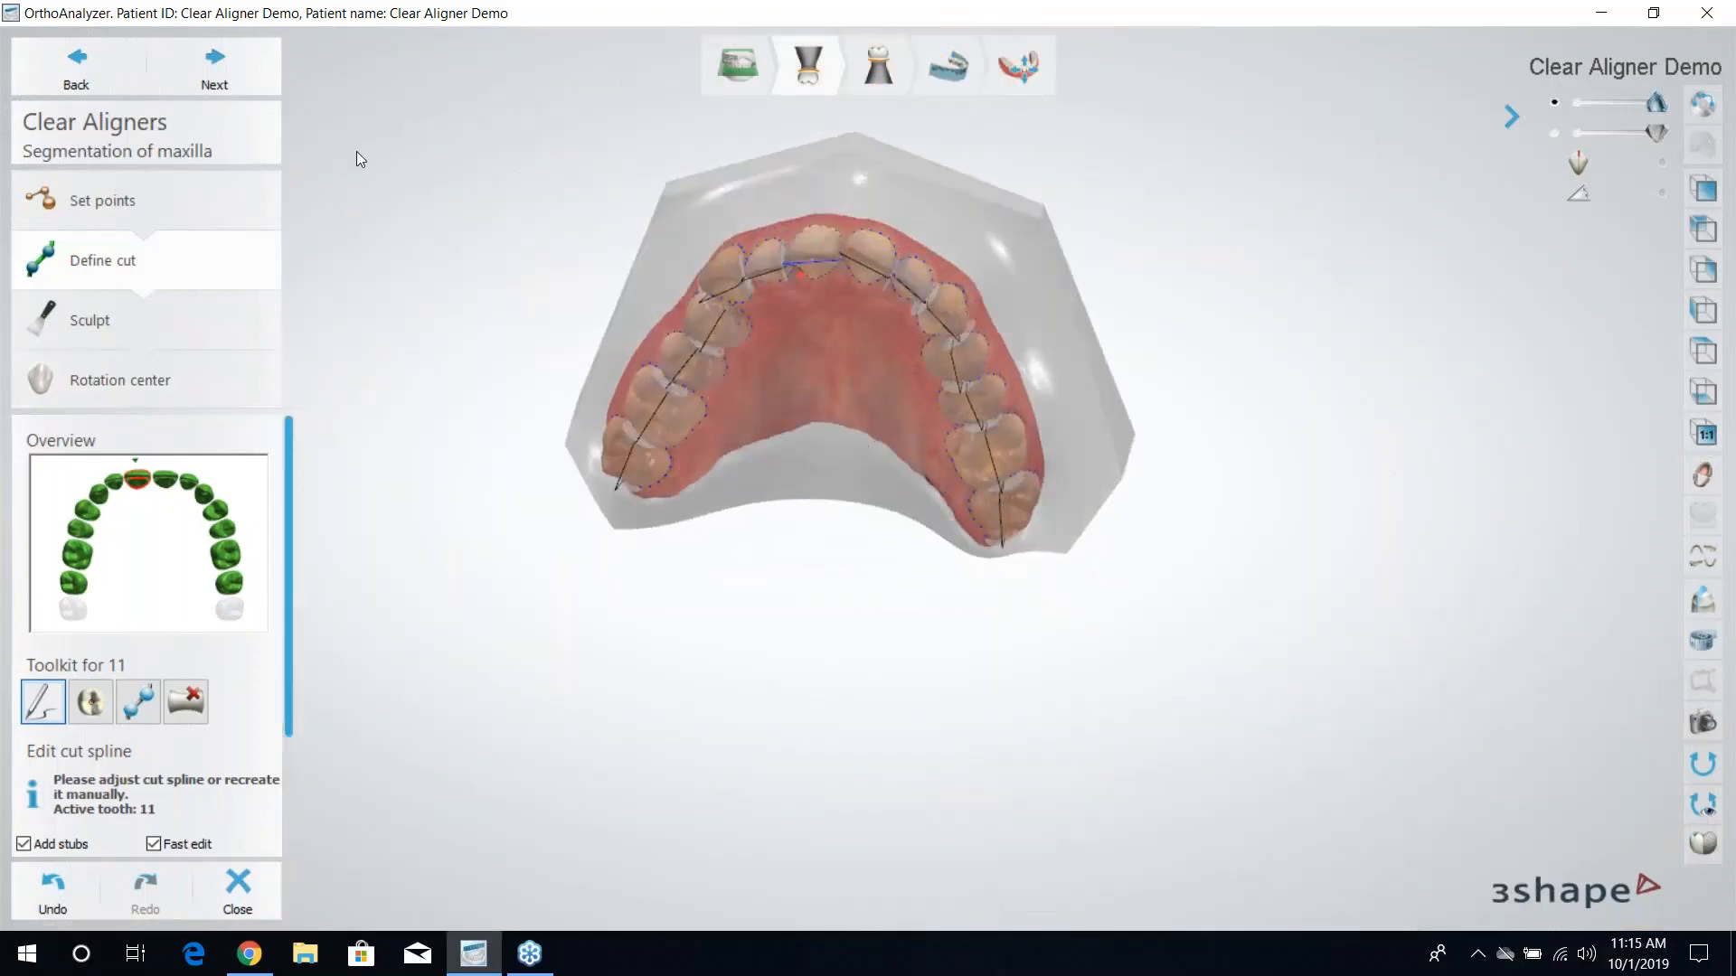
click(216, 68)
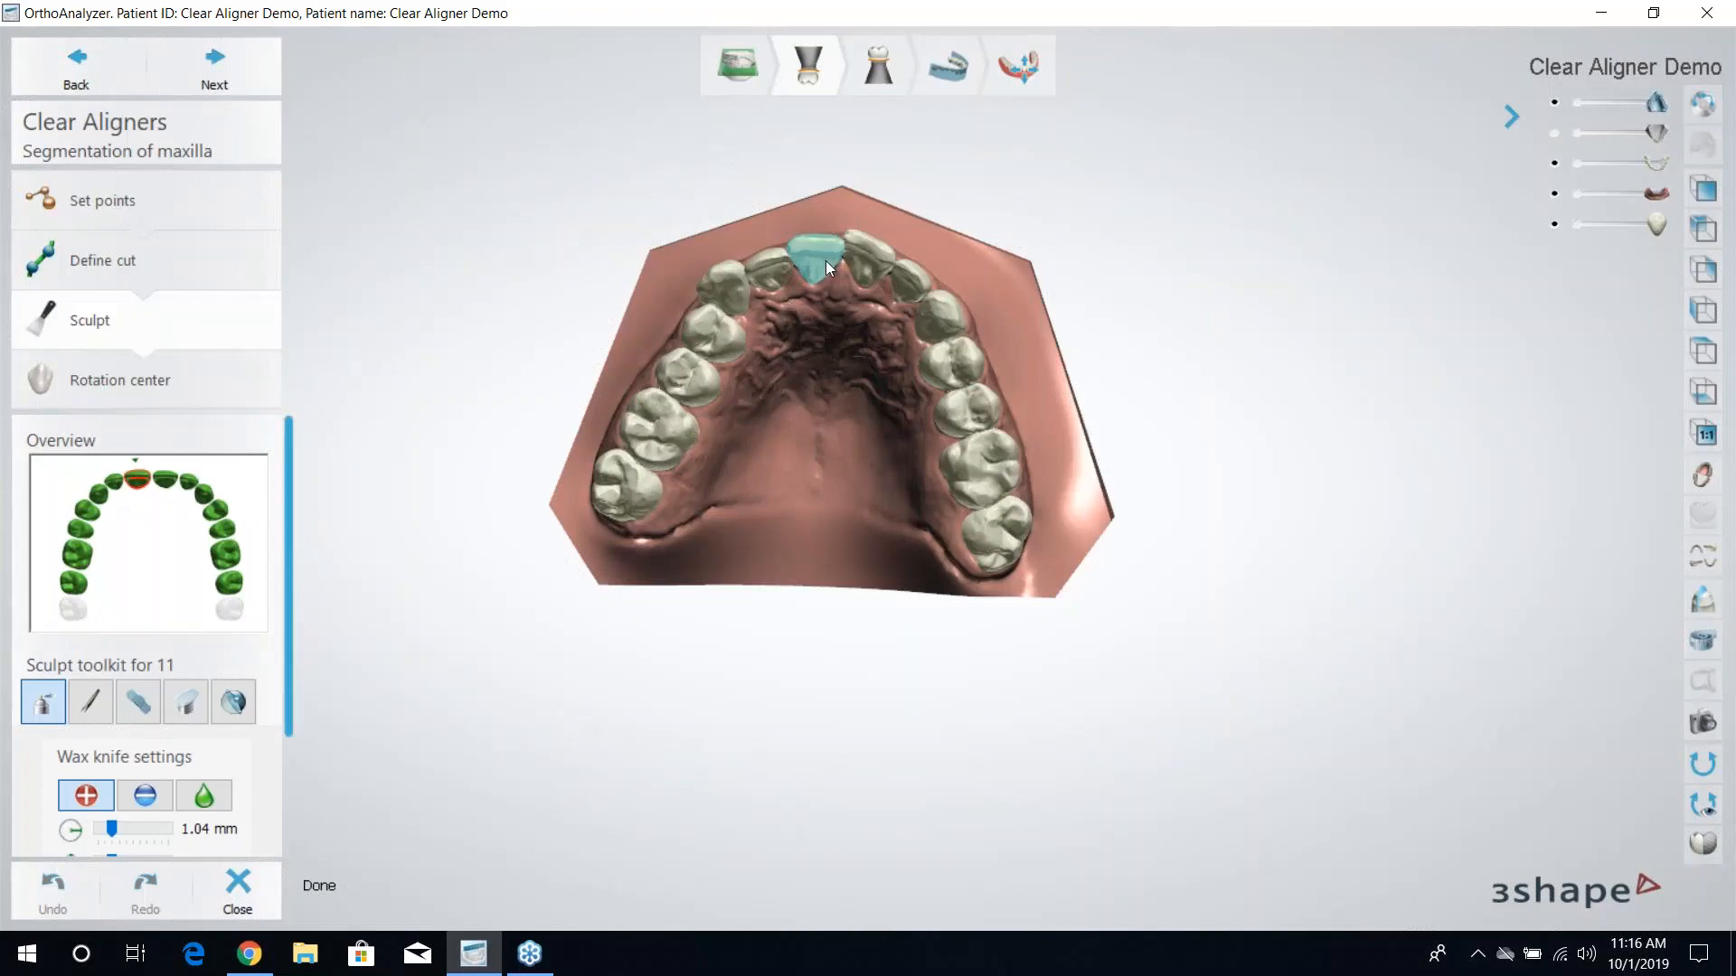
scroll(787, 290, up, 2)
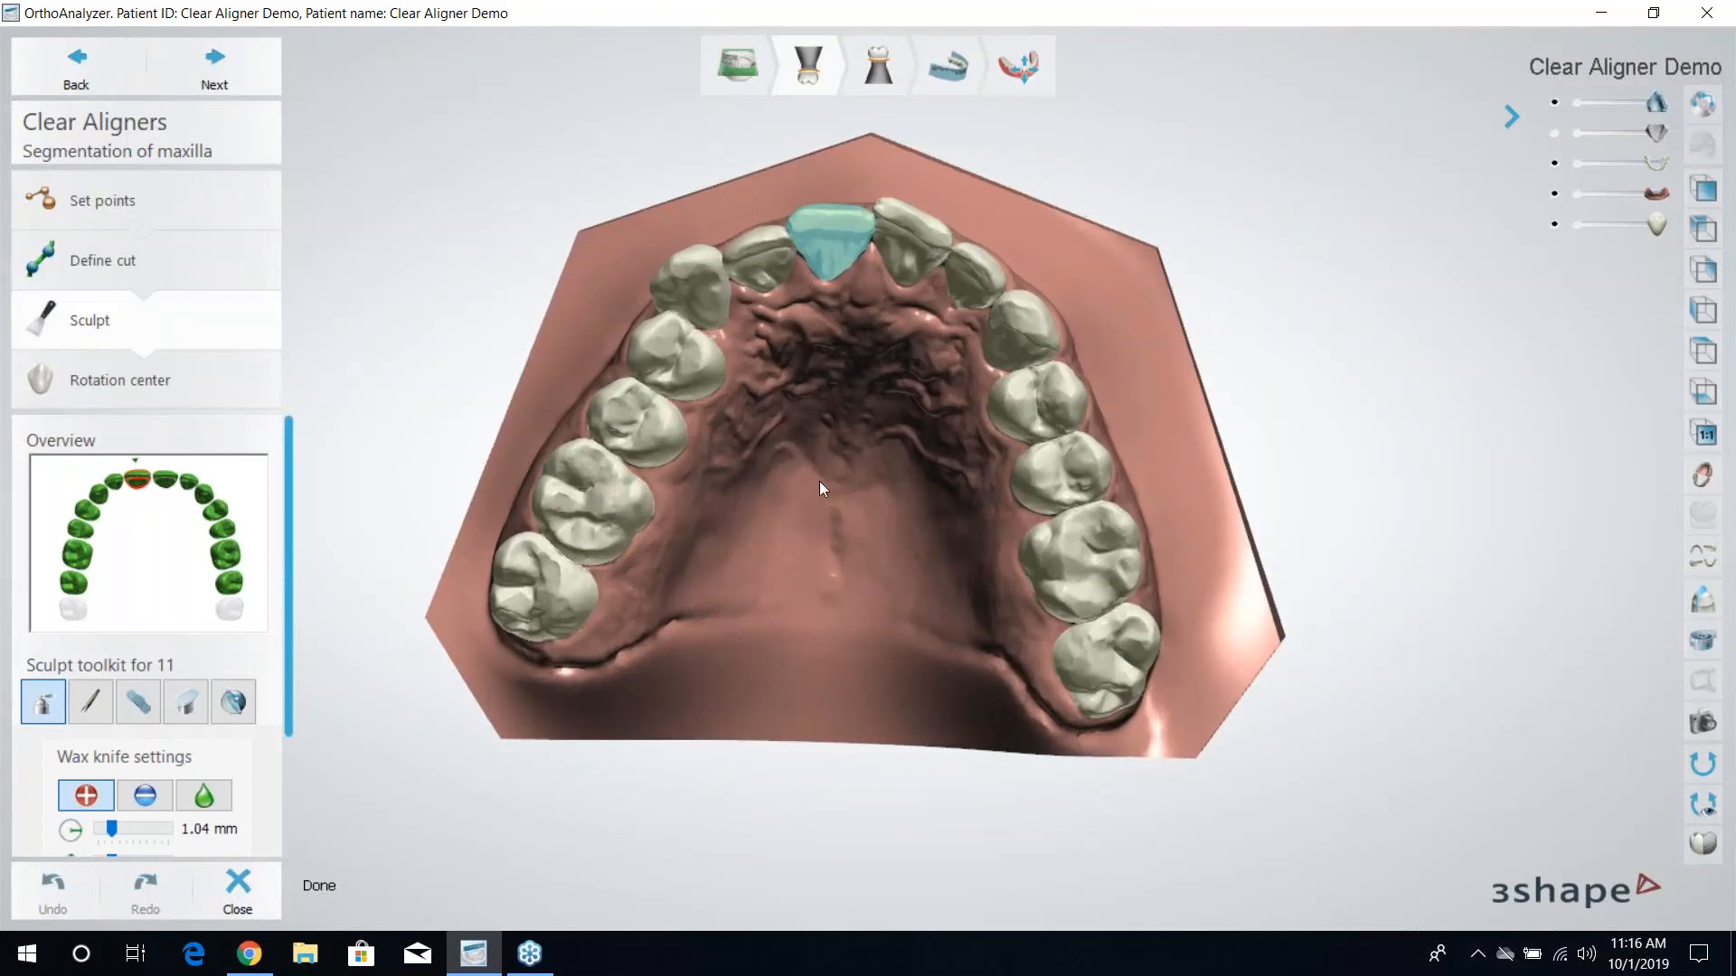
mouse_move(819, 481)
right_down()
mouse_move(832, 502)
mouse_move(817, 481)
right_up()
middle_drag(873, 562, 822, 521)
mouse_move(822, 521)
right_down()
mouse_move(801, 500)
mouse_move(810, 511)
right_up()
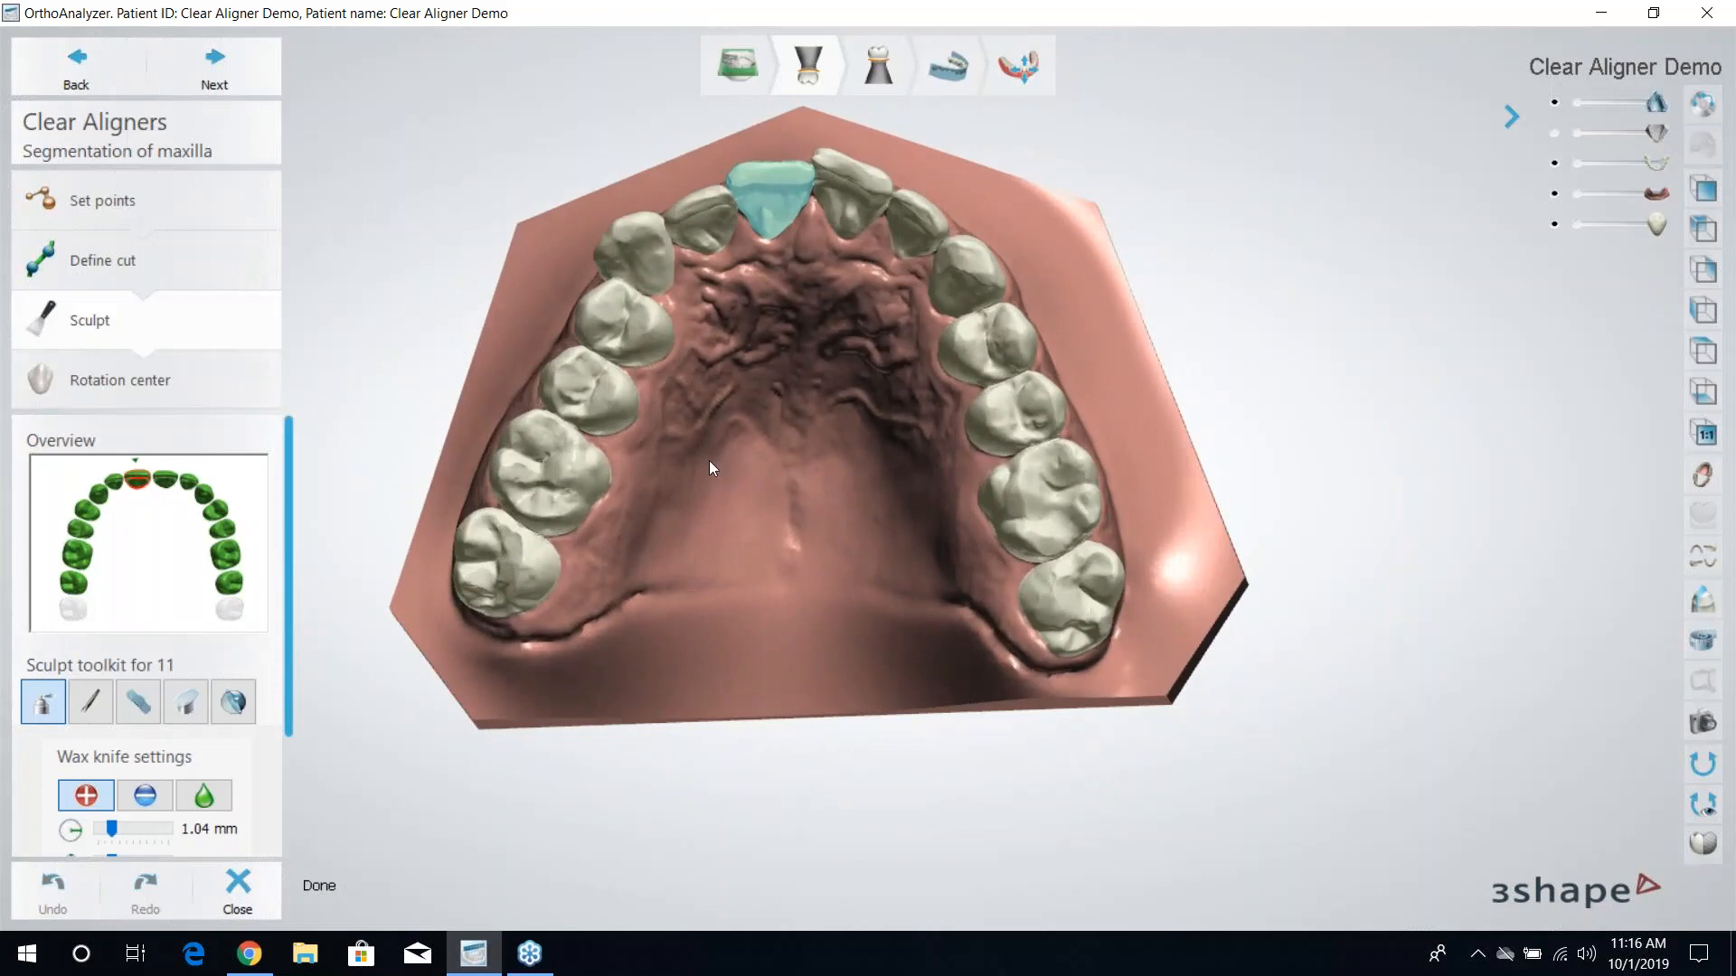
right_drag(767, 422, 750, 465)
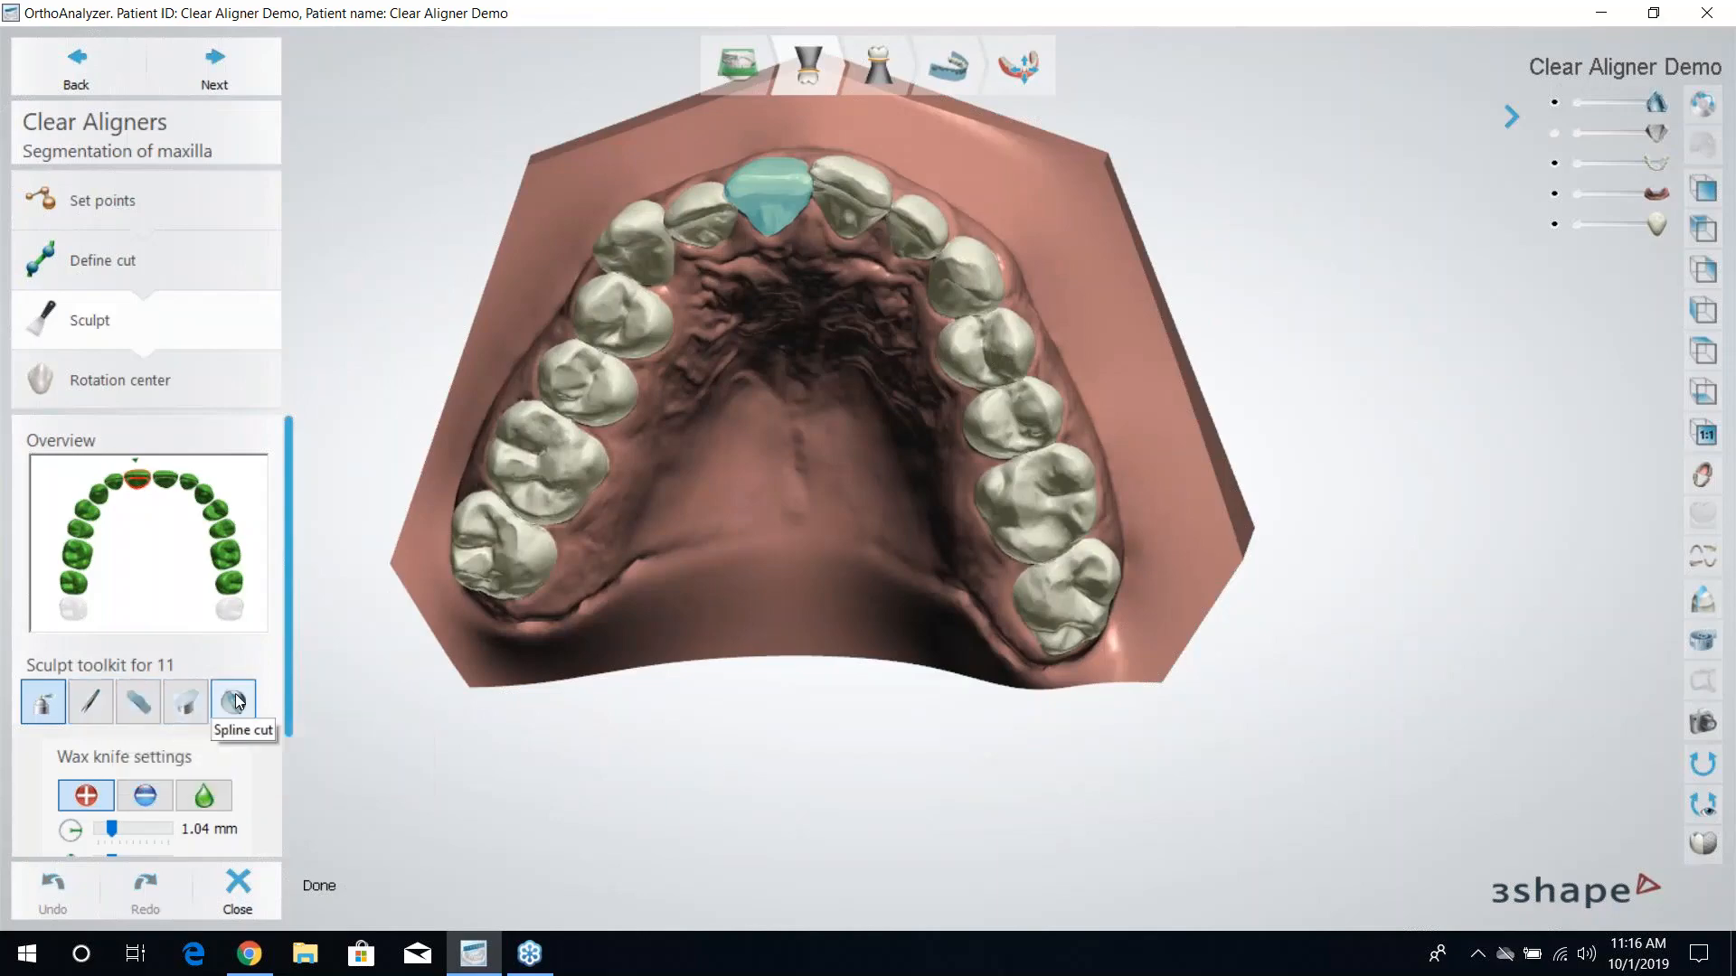
right_drag(774, 518, 845, 223)
mouse_move(790, 410)
right_down()
mouse_move(866, 385)
mouse_move(839, 349)
mouse_move(838, 405)
mouse_move(801, 448)
mouse_move(758, 439)
mouse_move(785, 450)
right_up()
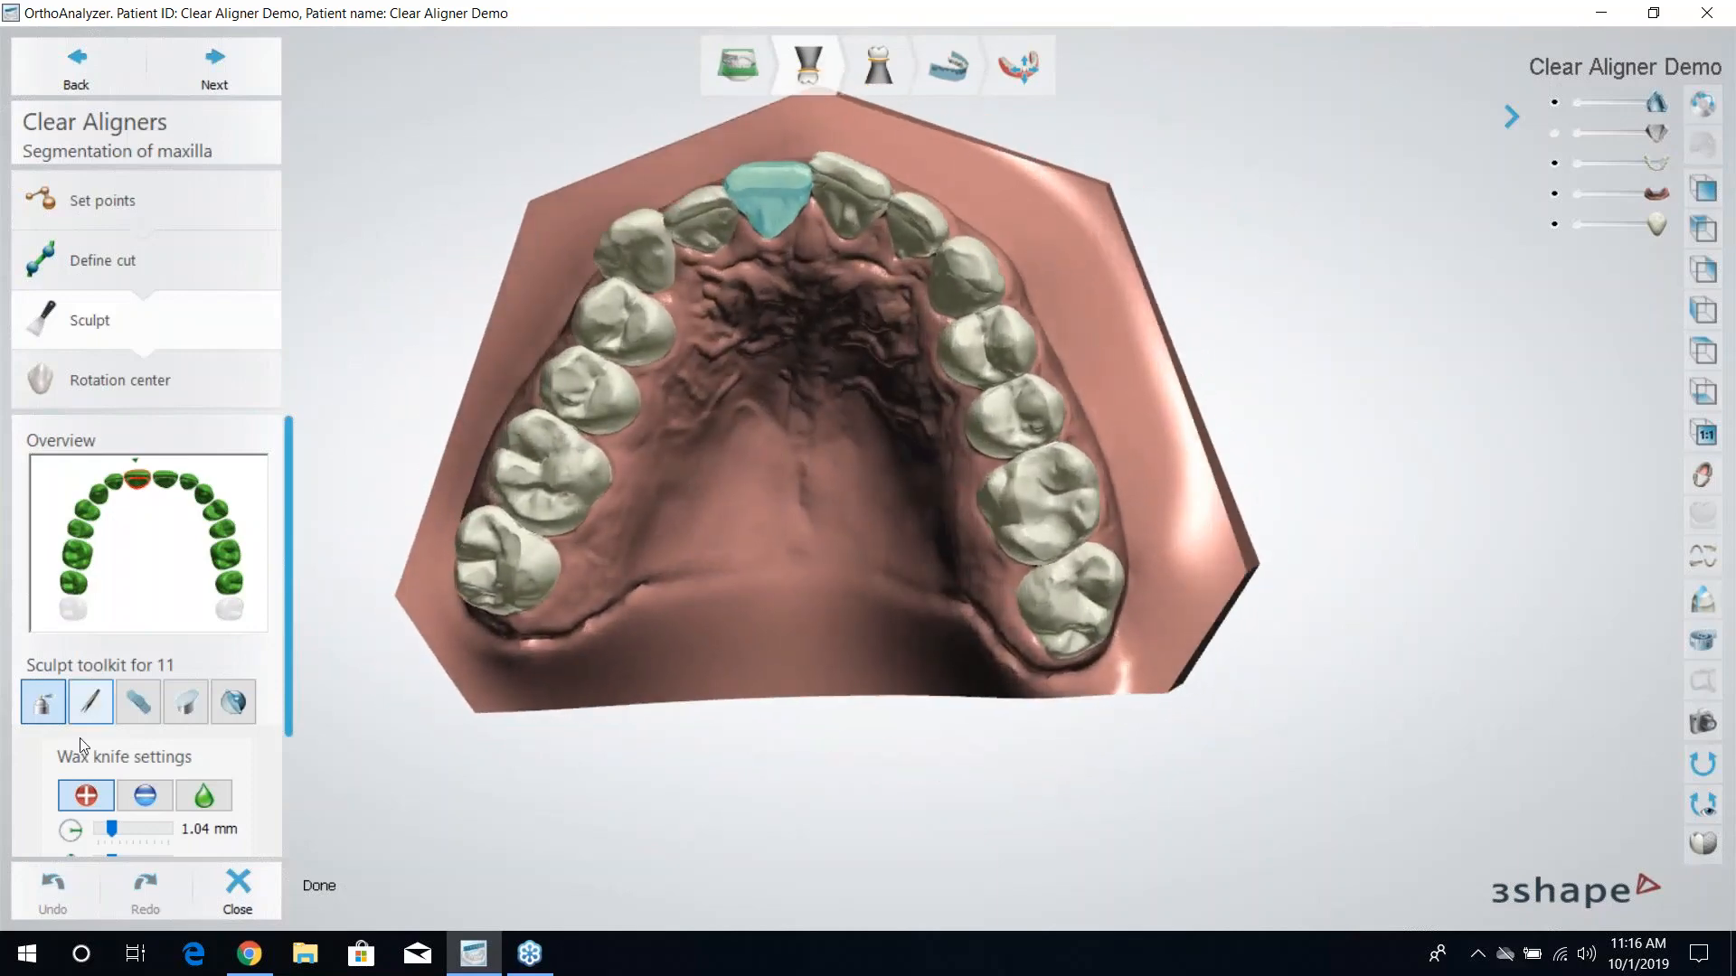
Choose the Remove Artifacts tool, set its size to 0.405 mm, and try running it with tooth 11 still active.
click(144, 703)
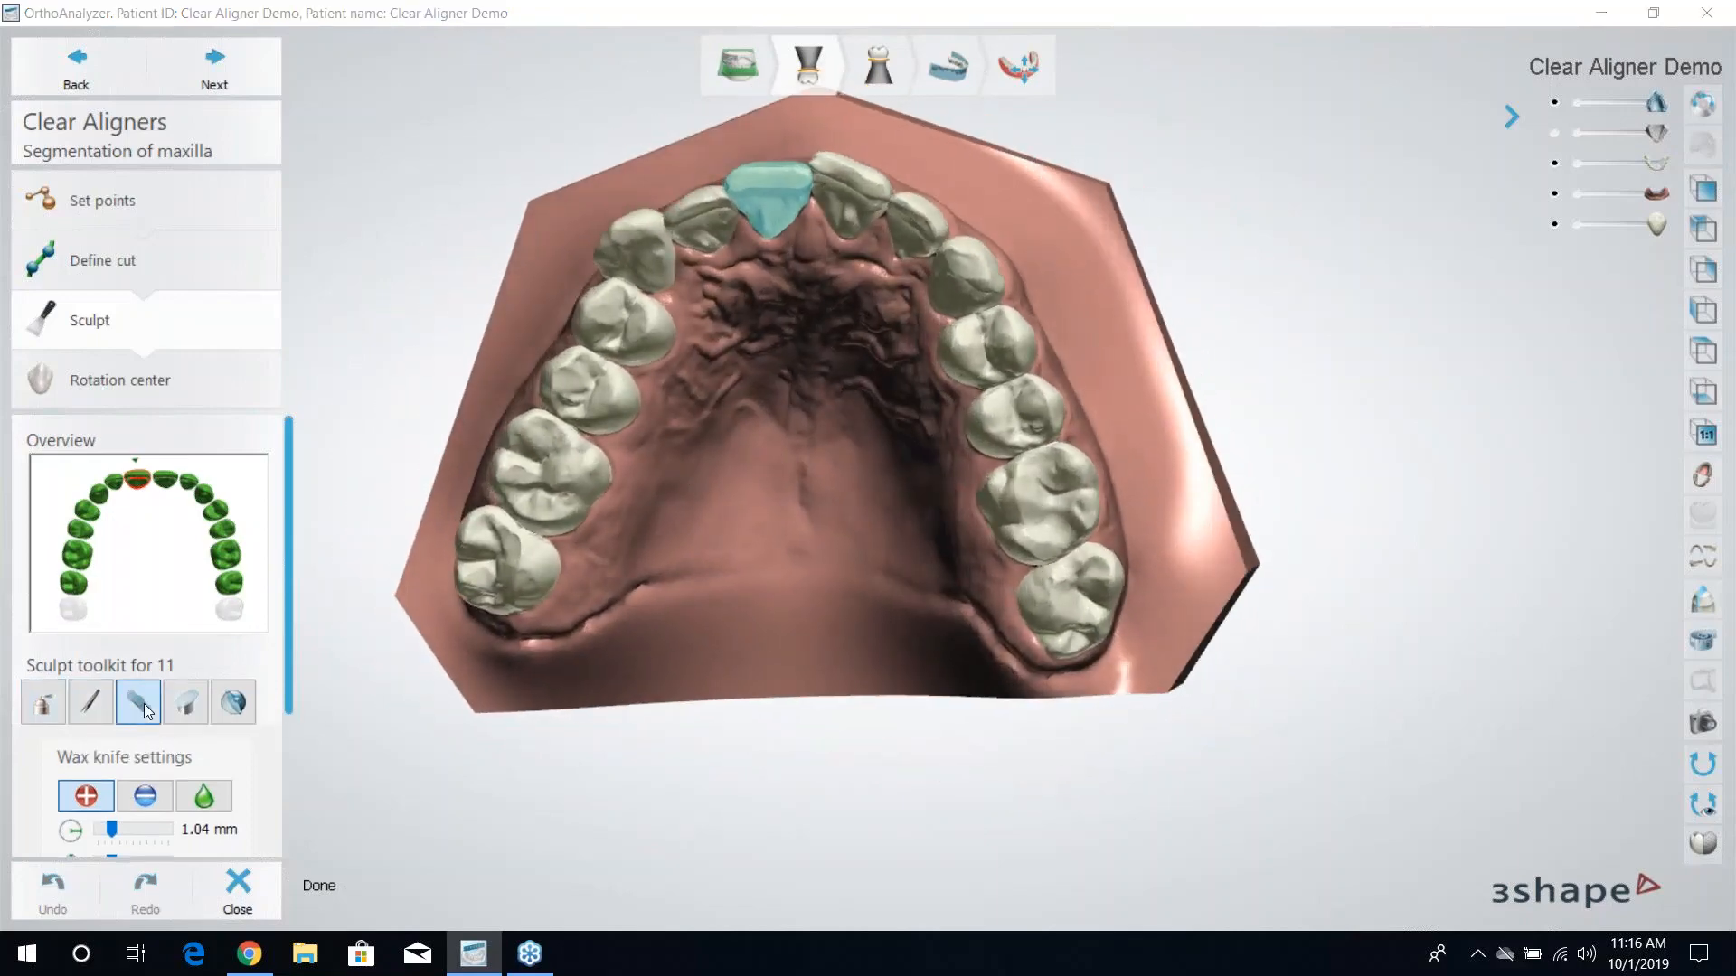
scroll(790, 332, up, 5)
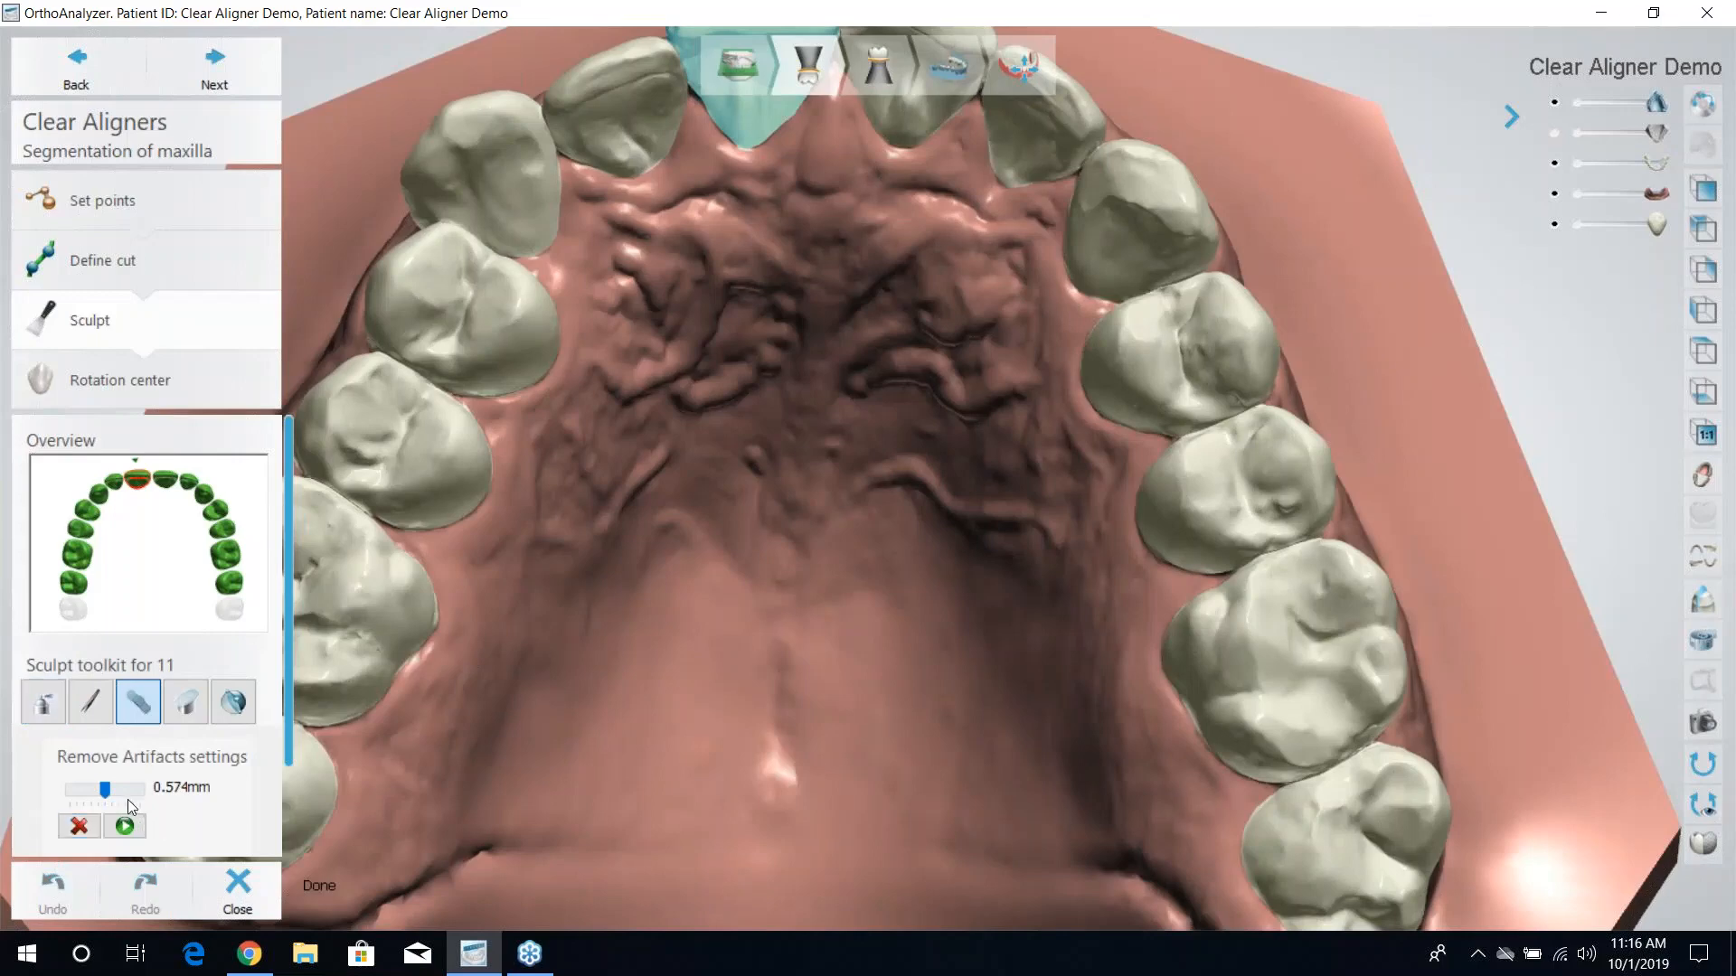
mouse_move(105, 791)
mouse_down()
mouse_move(123, 795)
mouse_move(92, 794)
mouse_up()
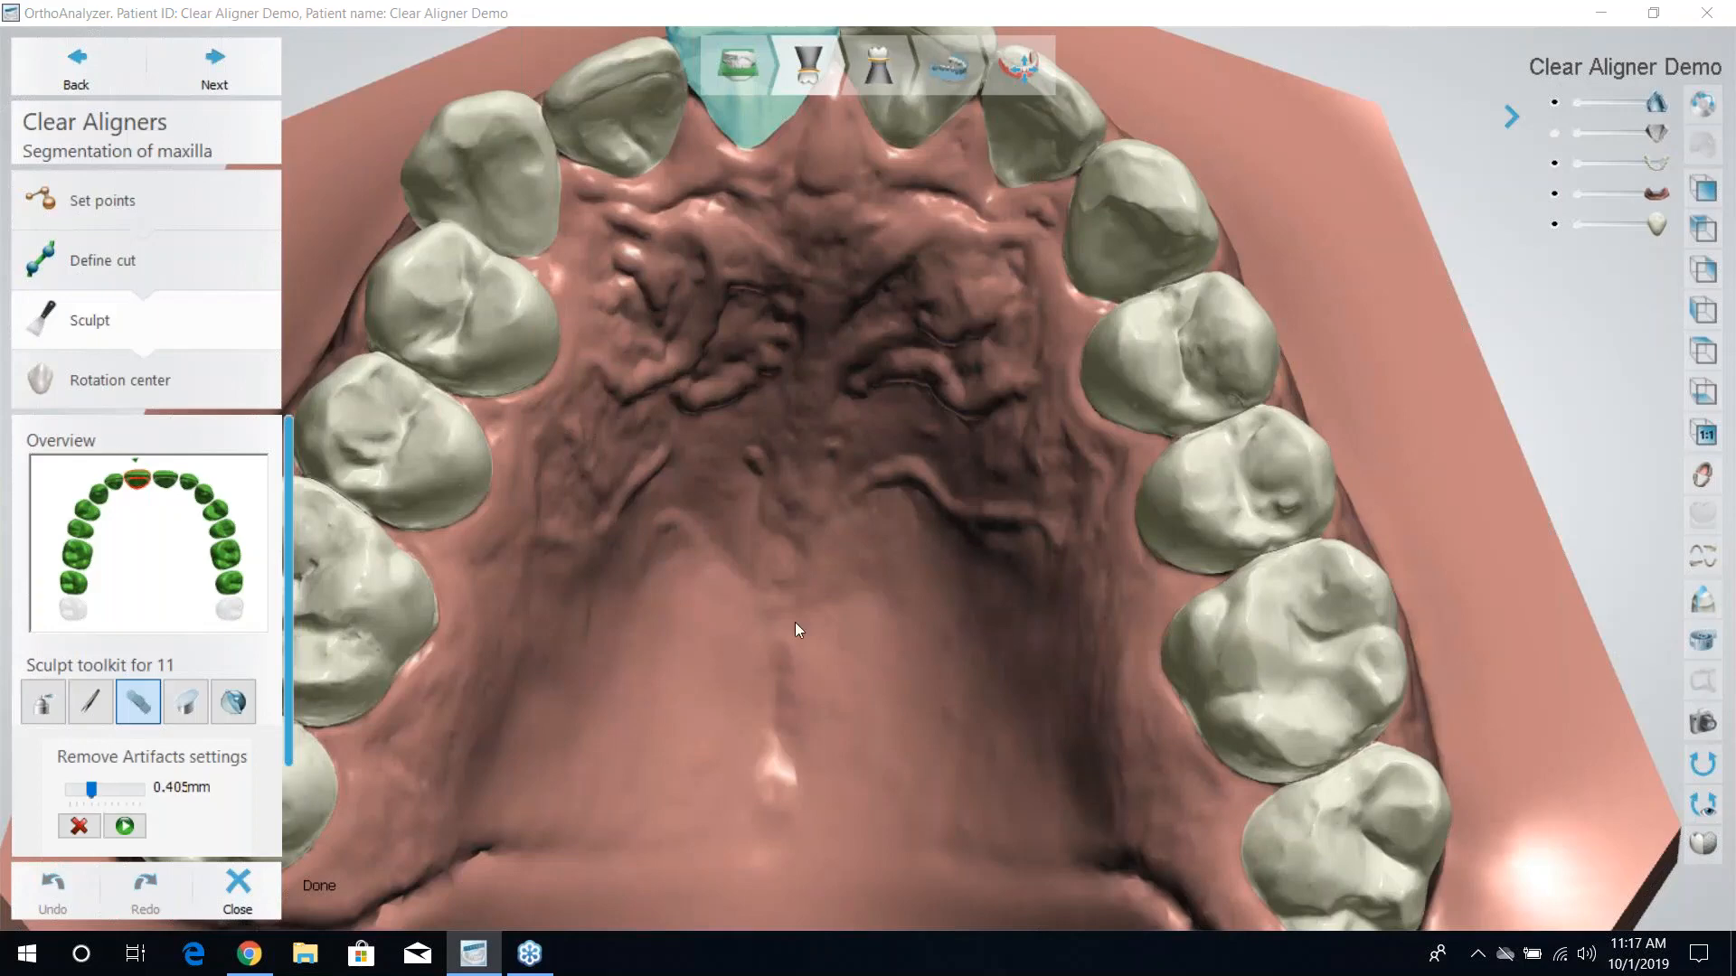
right_drag(821, 534, 810, 492)
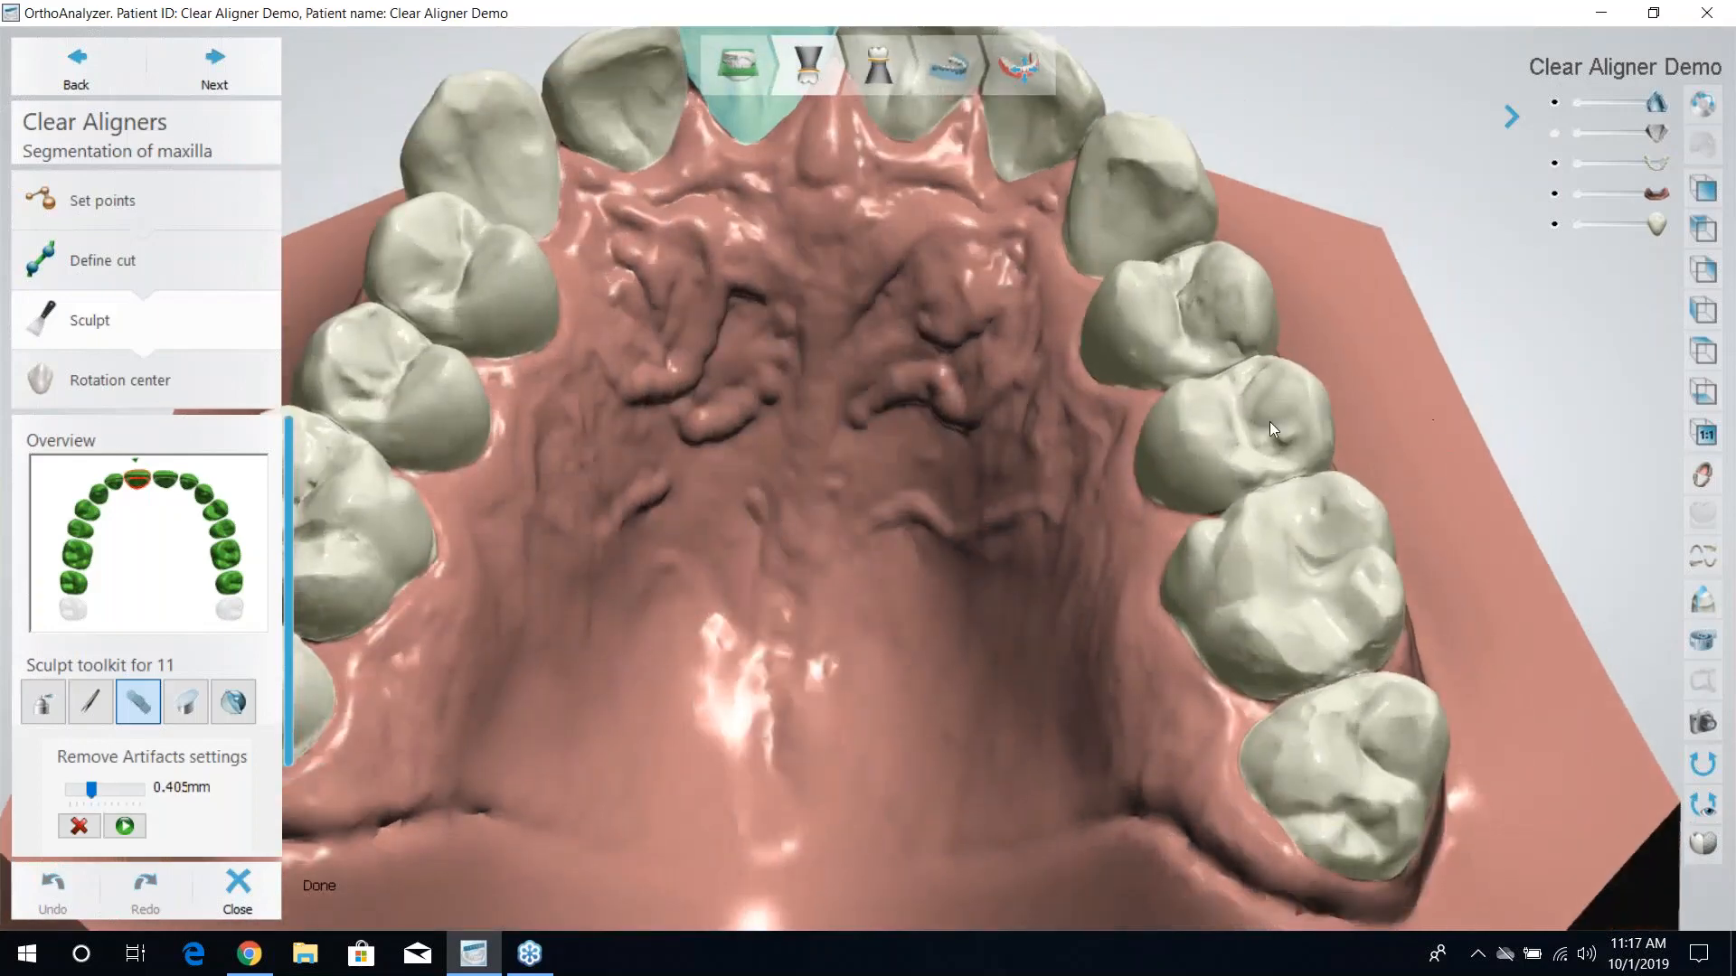
scroll(1269, 422, up, 3)
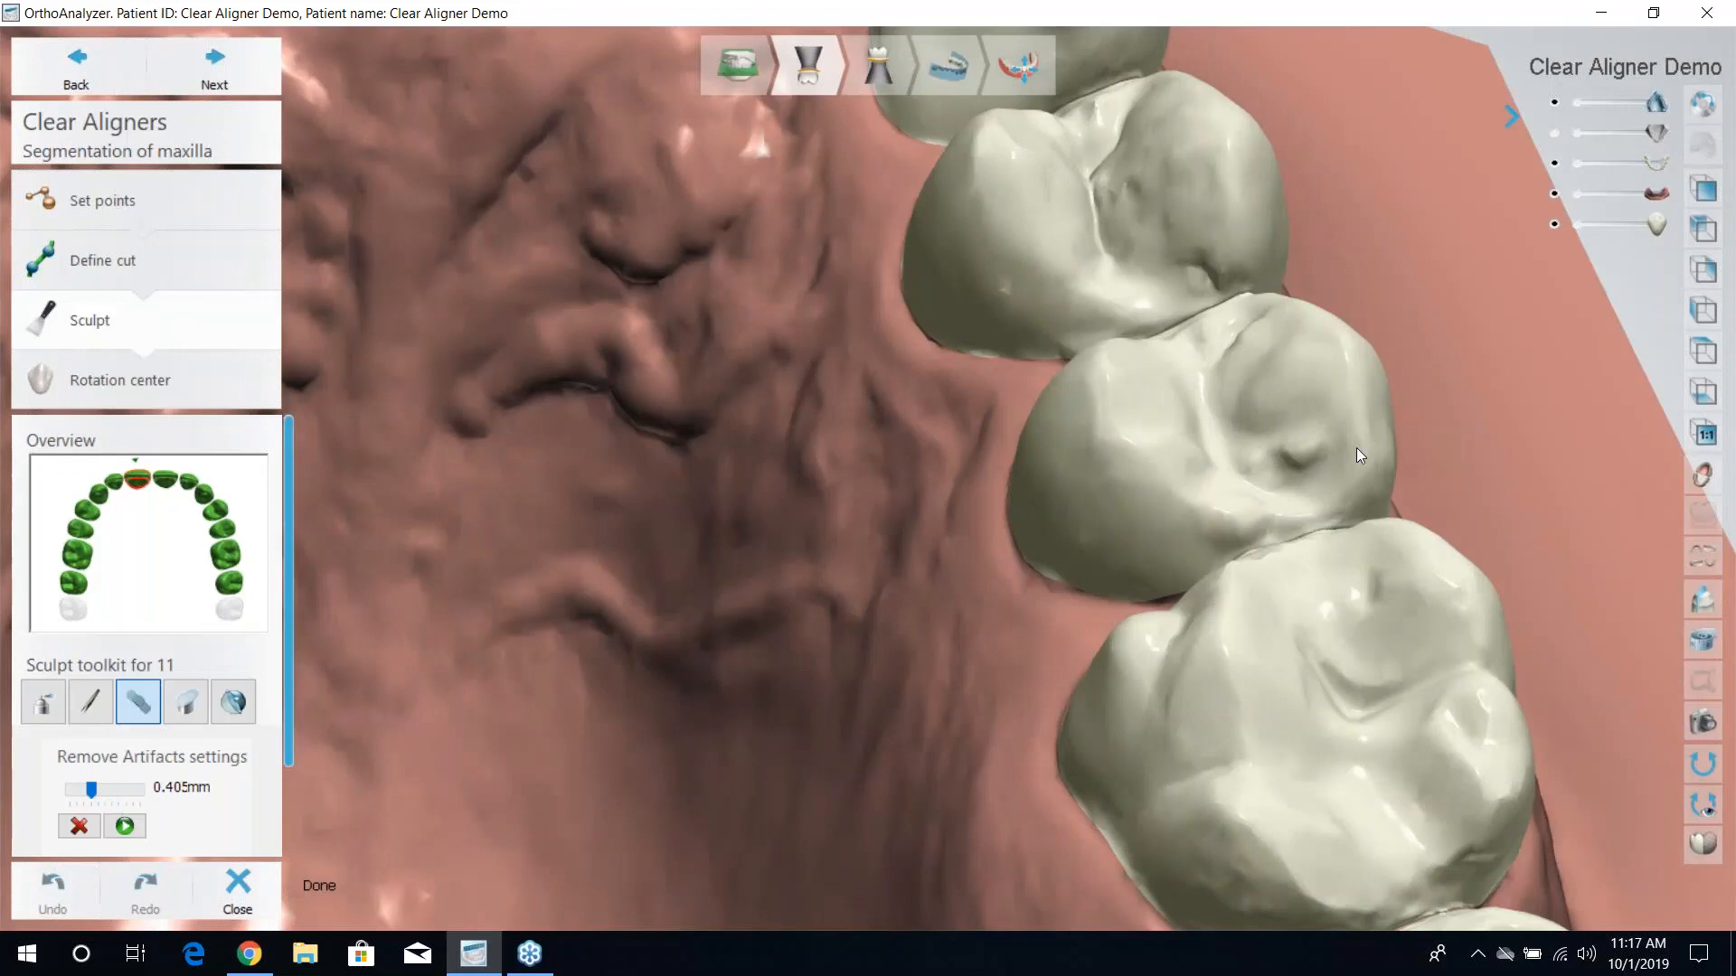
click(123, 826)
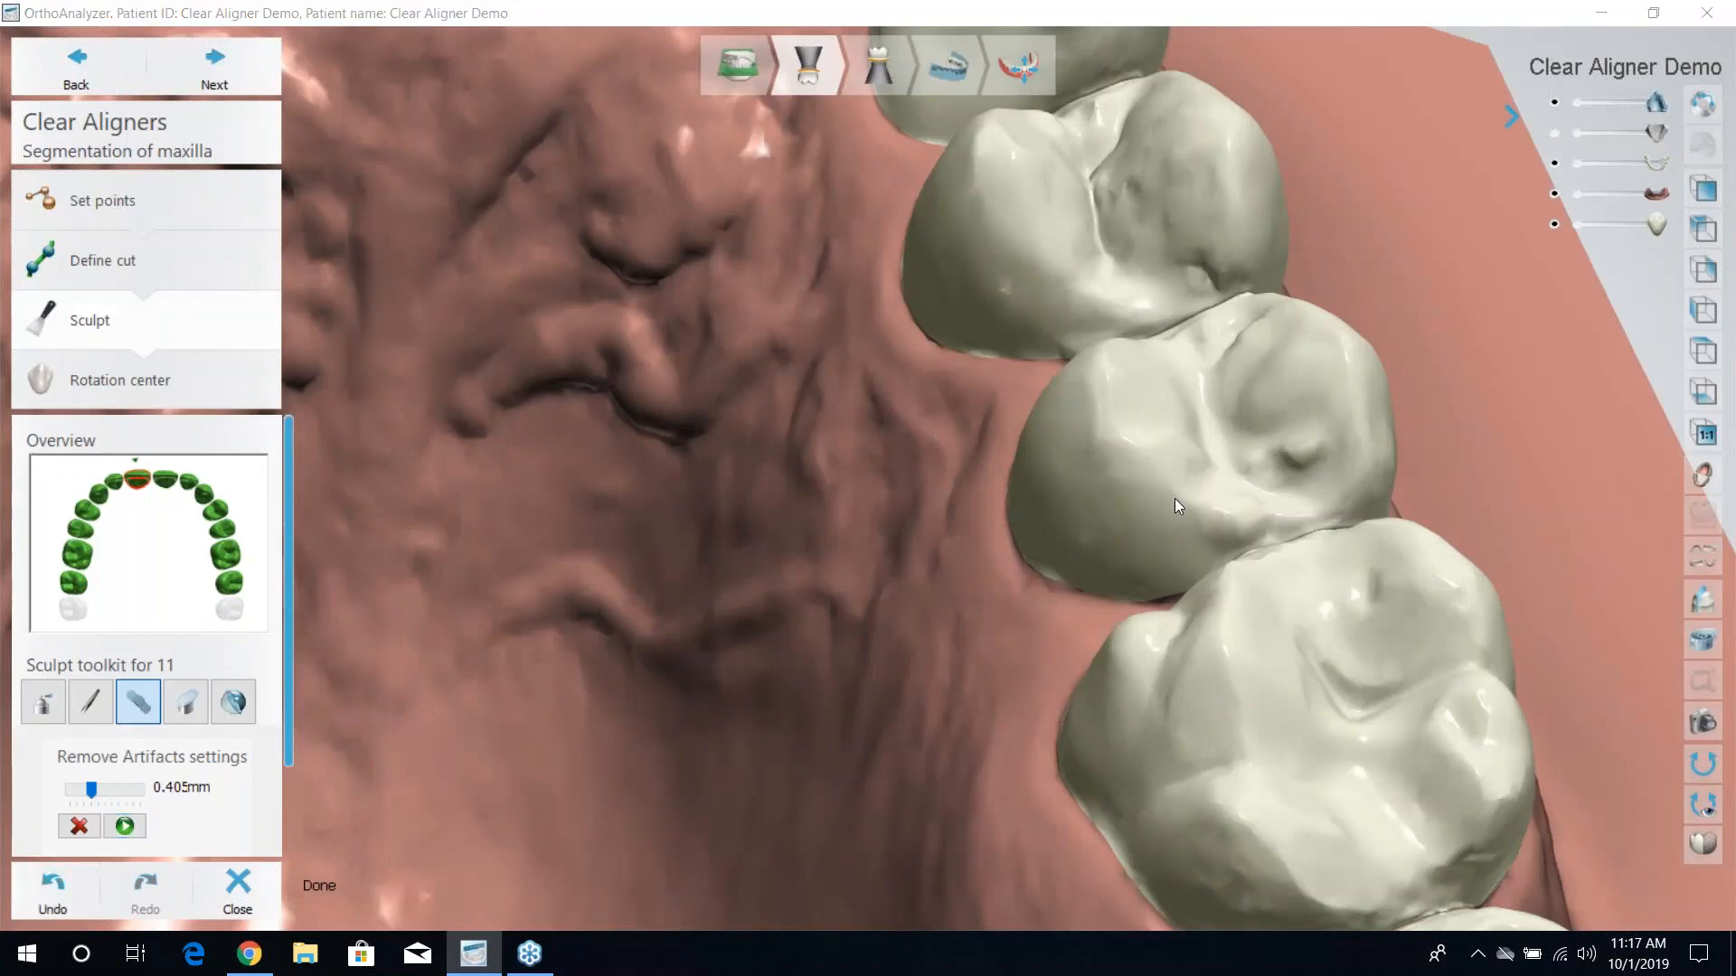
Activate tooth 25, mark the area around the pit on its occlusal surface, and remove the artifact.
scroll(1268, 472, down, 5)
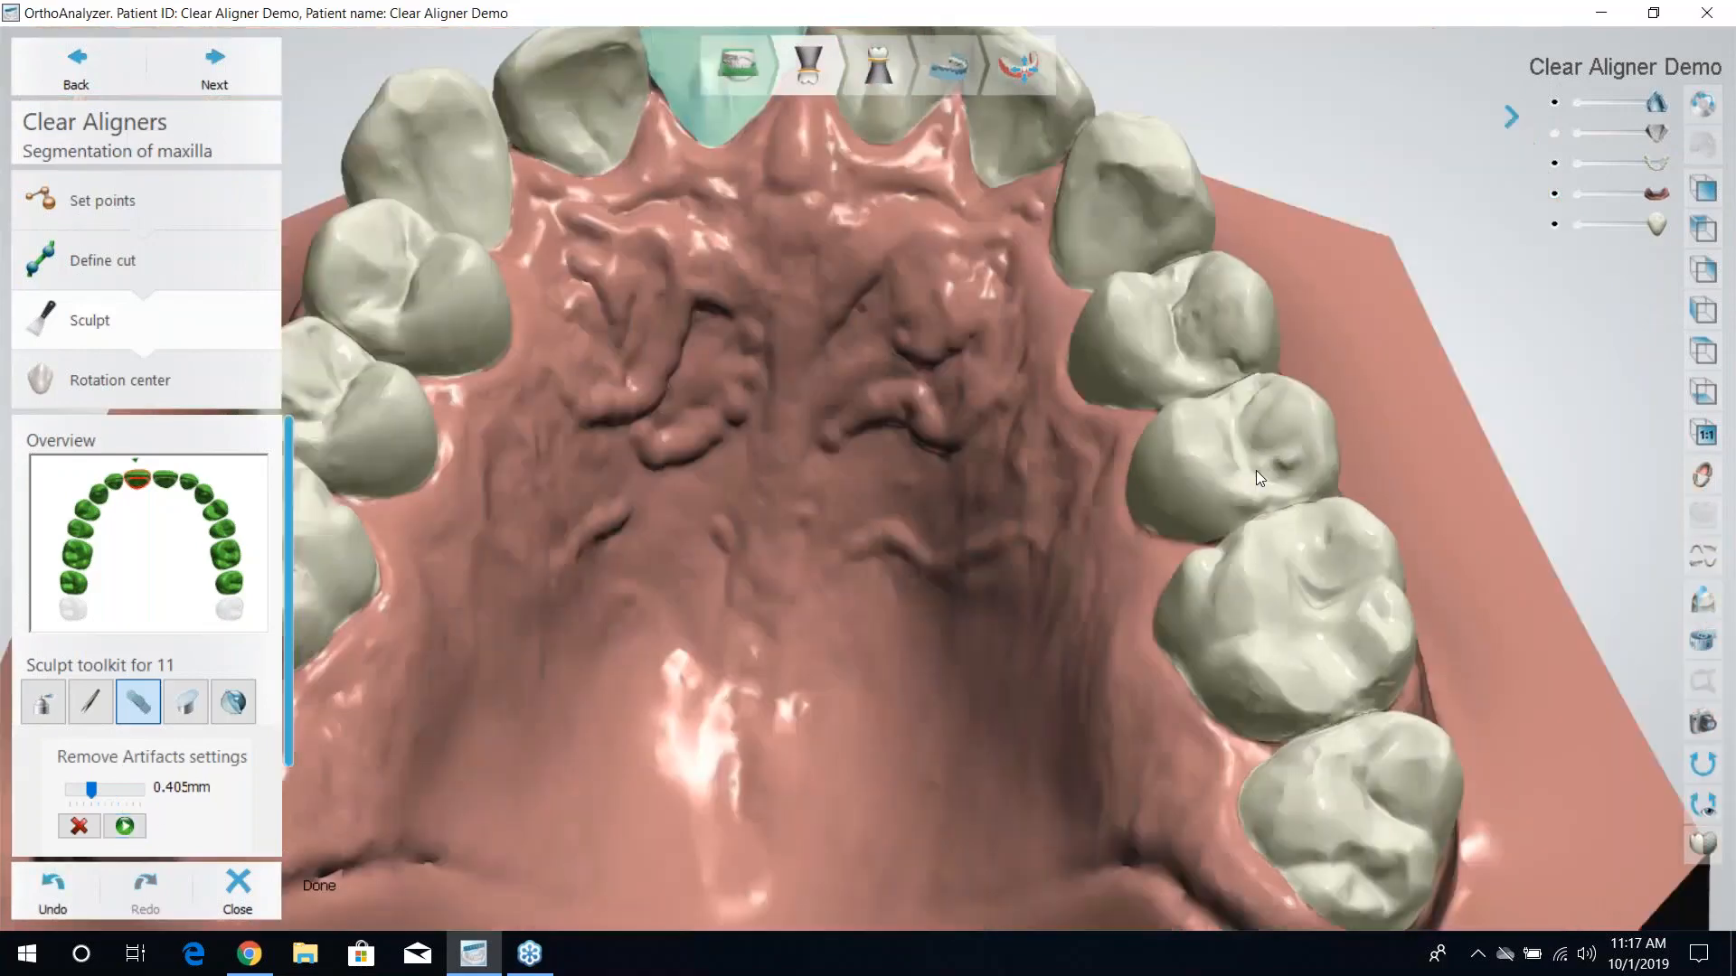
right_drag(1256, 470, 949, 231)
middle_drag(950, 231, 774, 134)
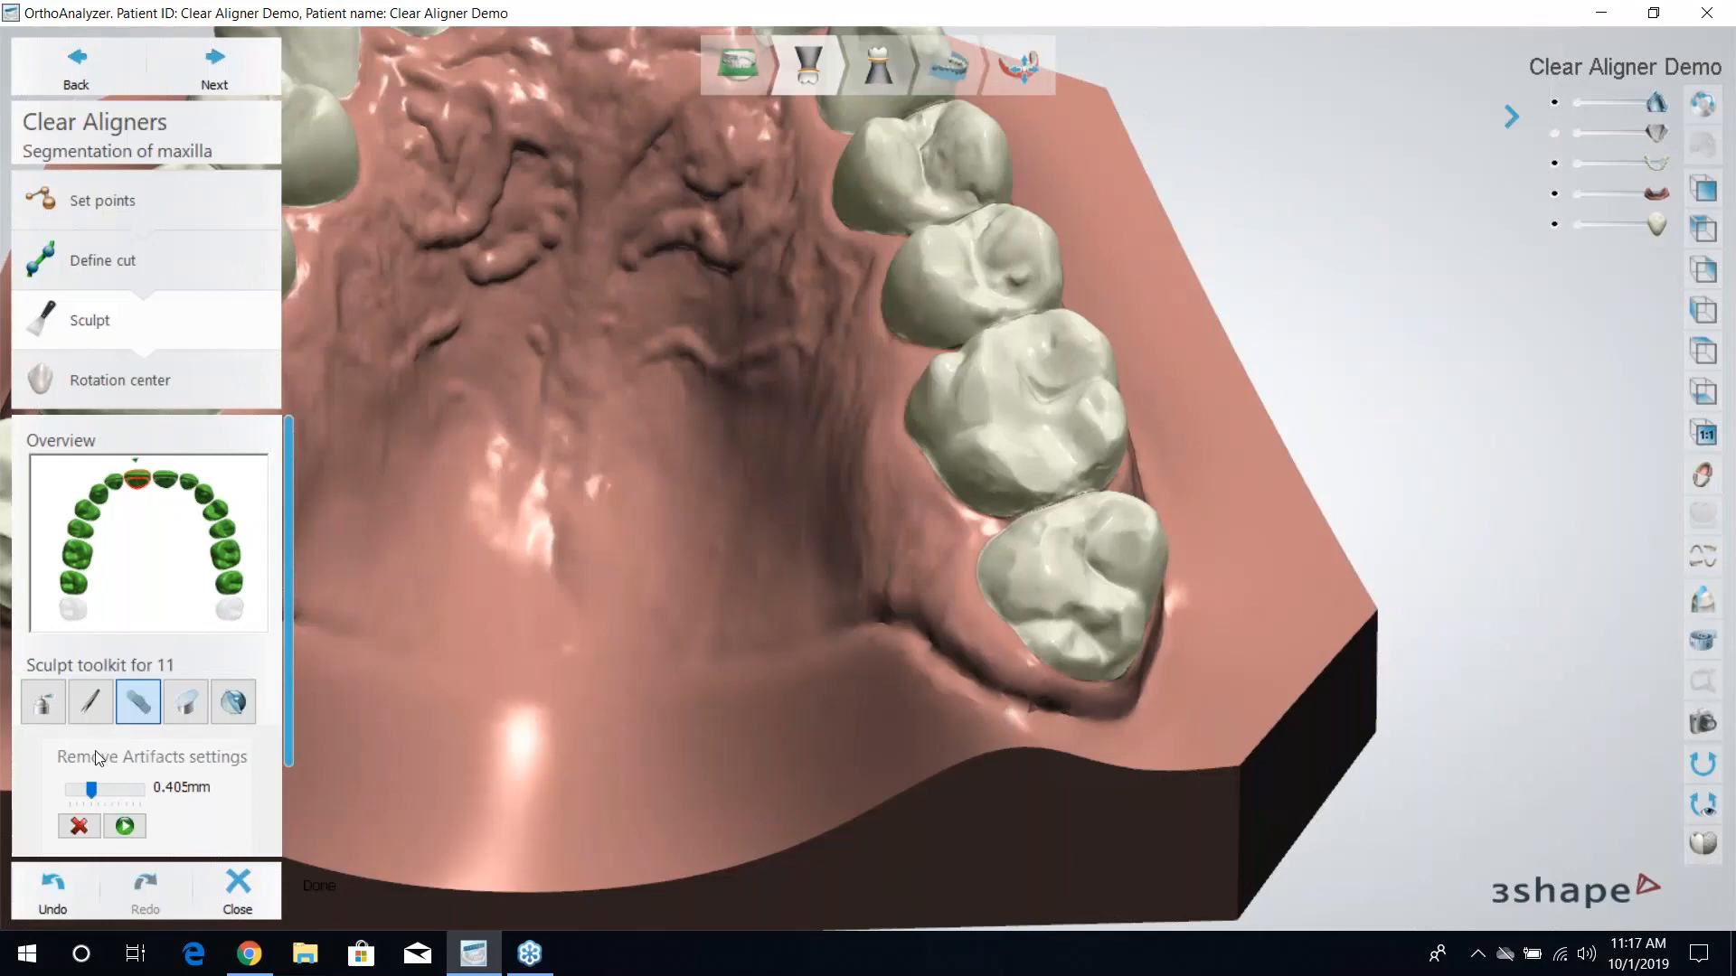
click(223, 526)
scroll(1065, 307, up, 5)
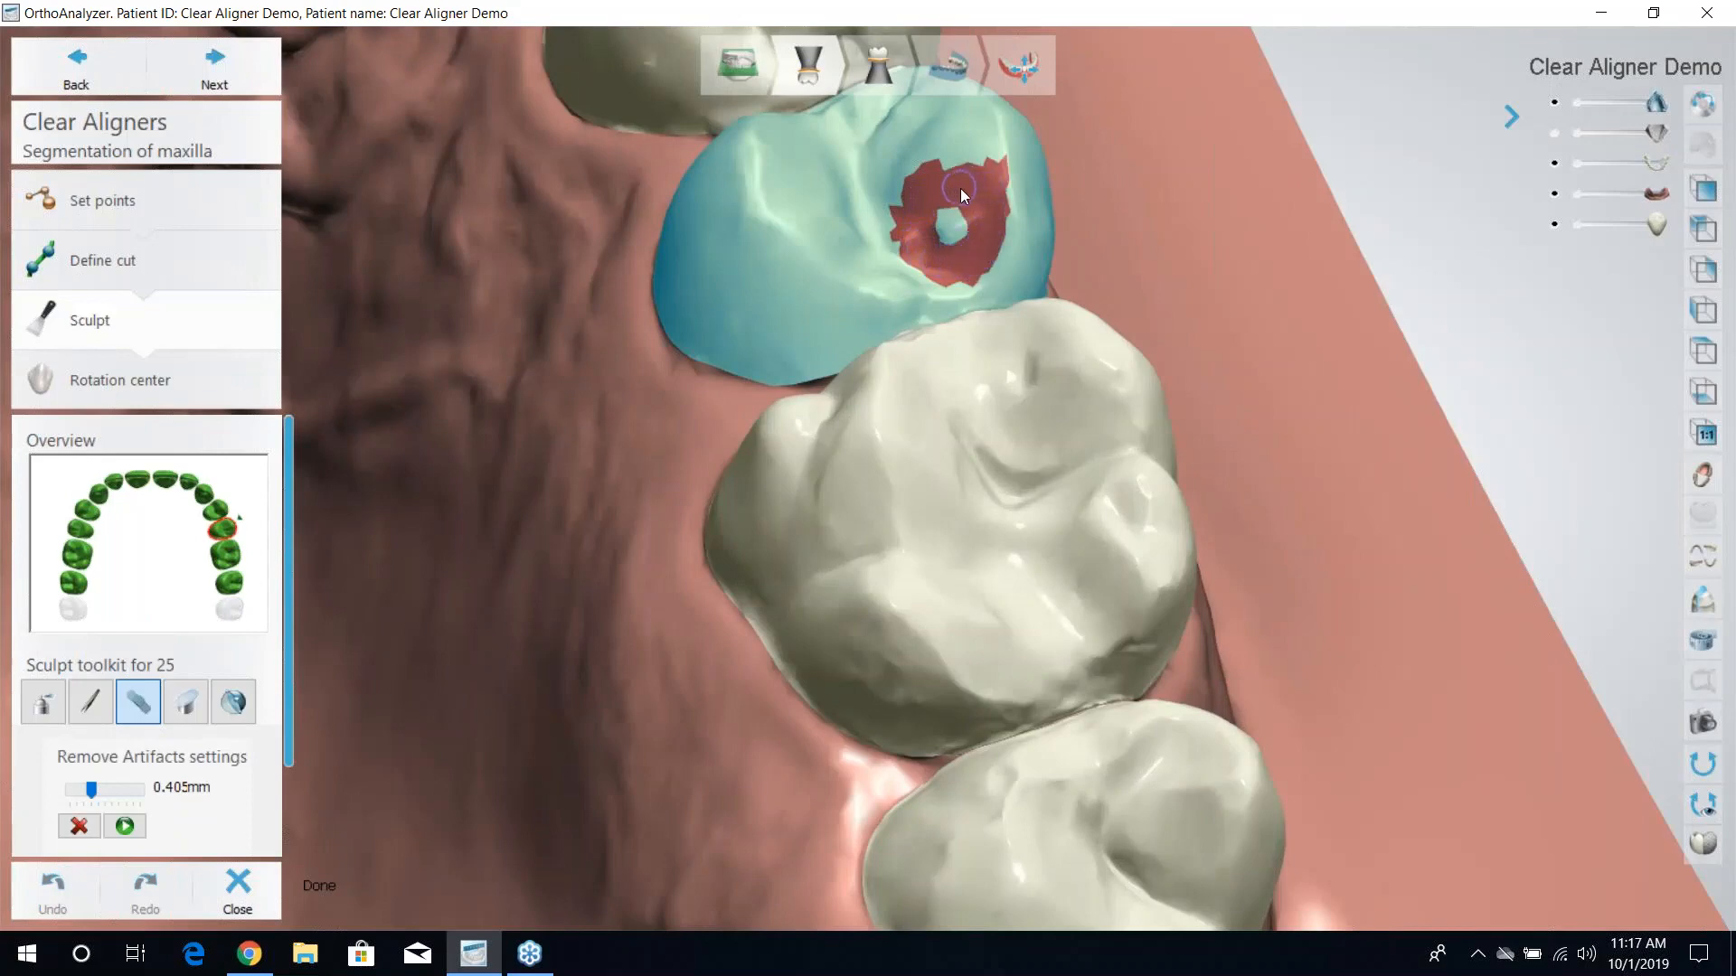
click(125, 825)
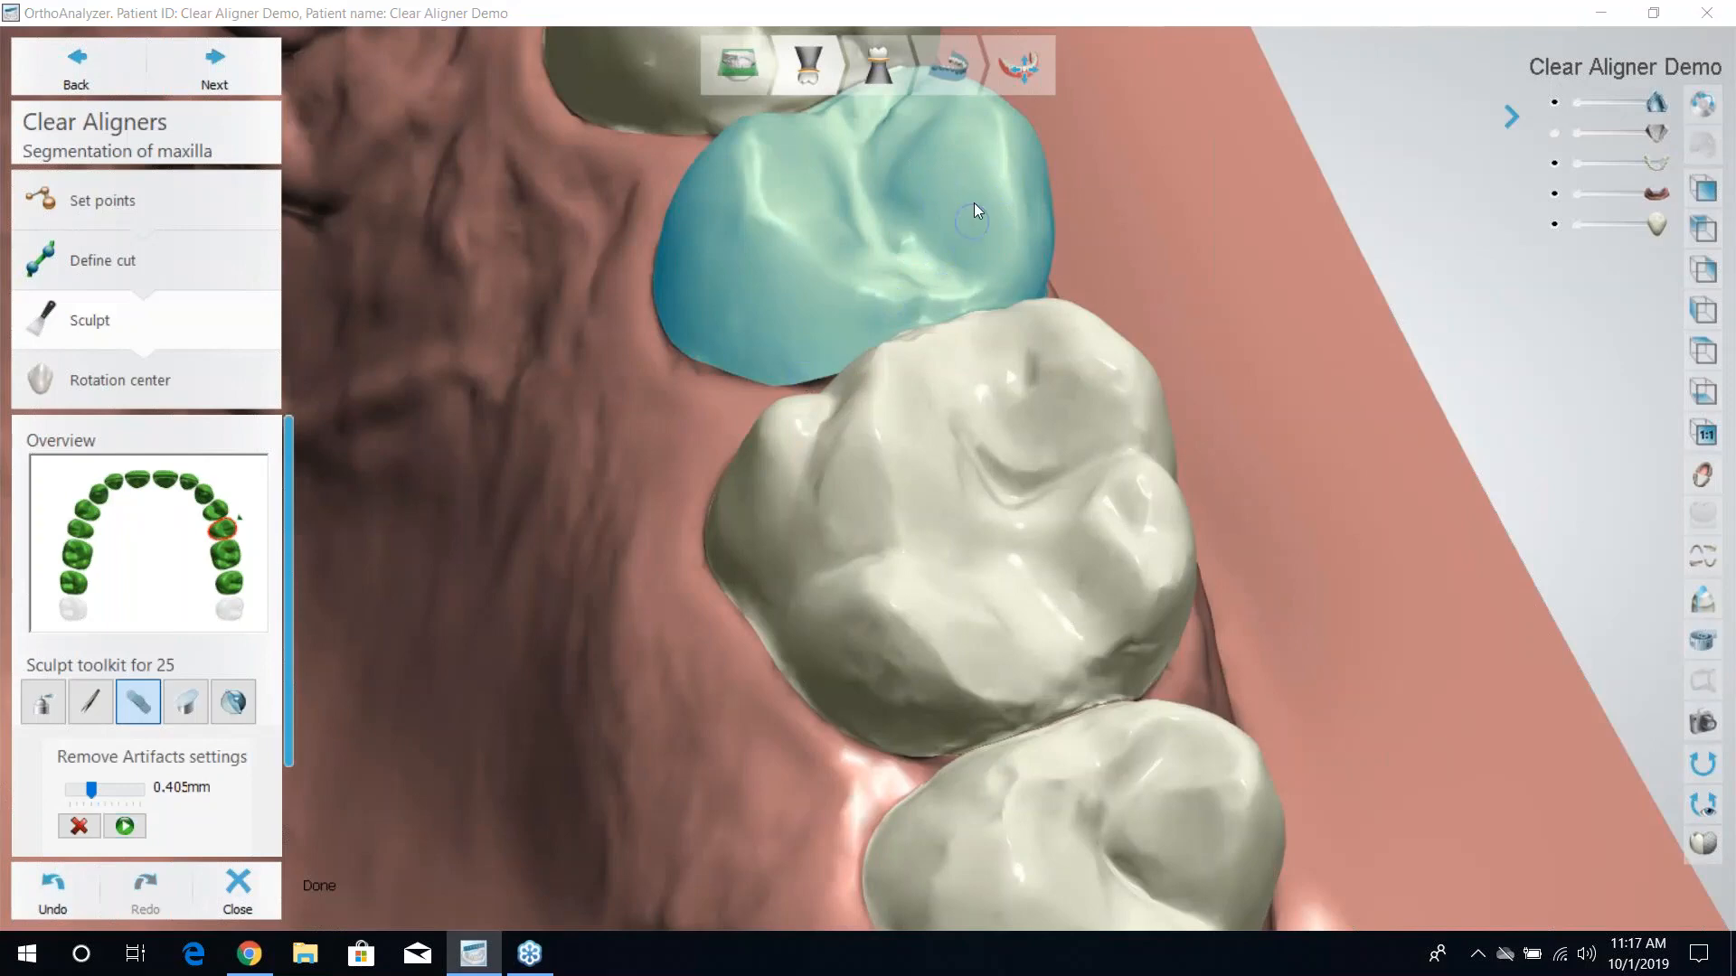
Check the sculpted tooth 25 within the whole arch and proceed to the Rotation center stage.
scroll(492, 507, down, 5)
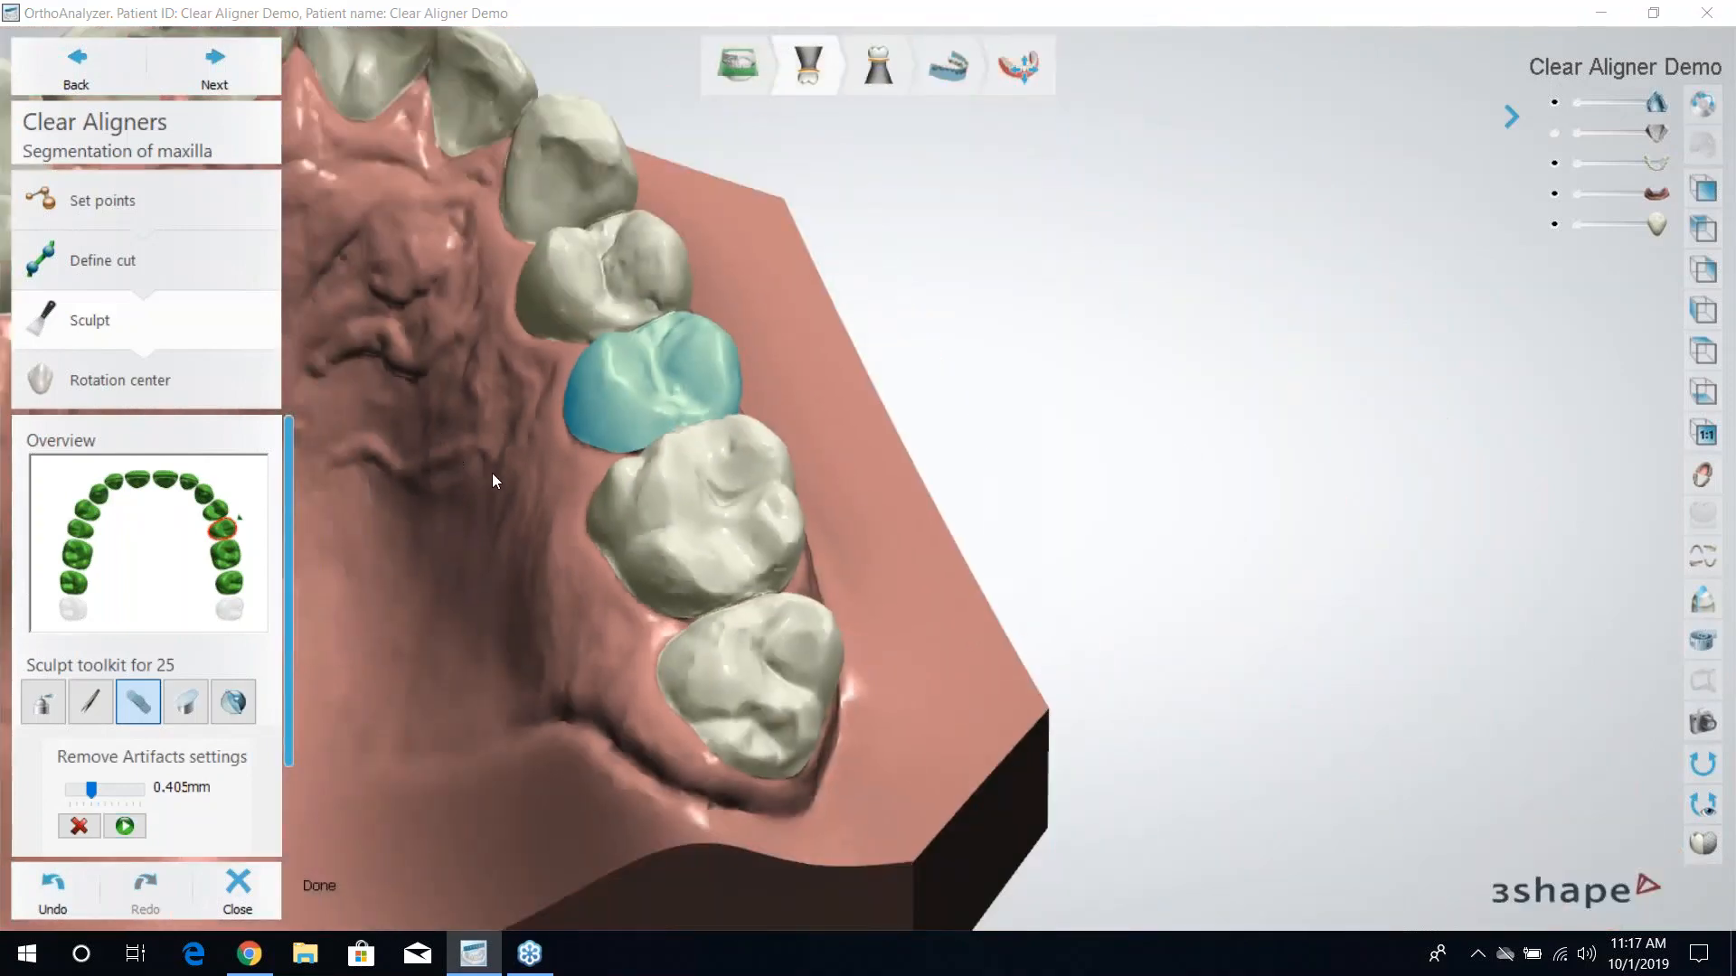
scroll(519, 481, up, 2)
middle_drag(520, 481, 1072, 539)
scroll(935, 480, down, 6)
right_drag(934, 479, 948, 443)
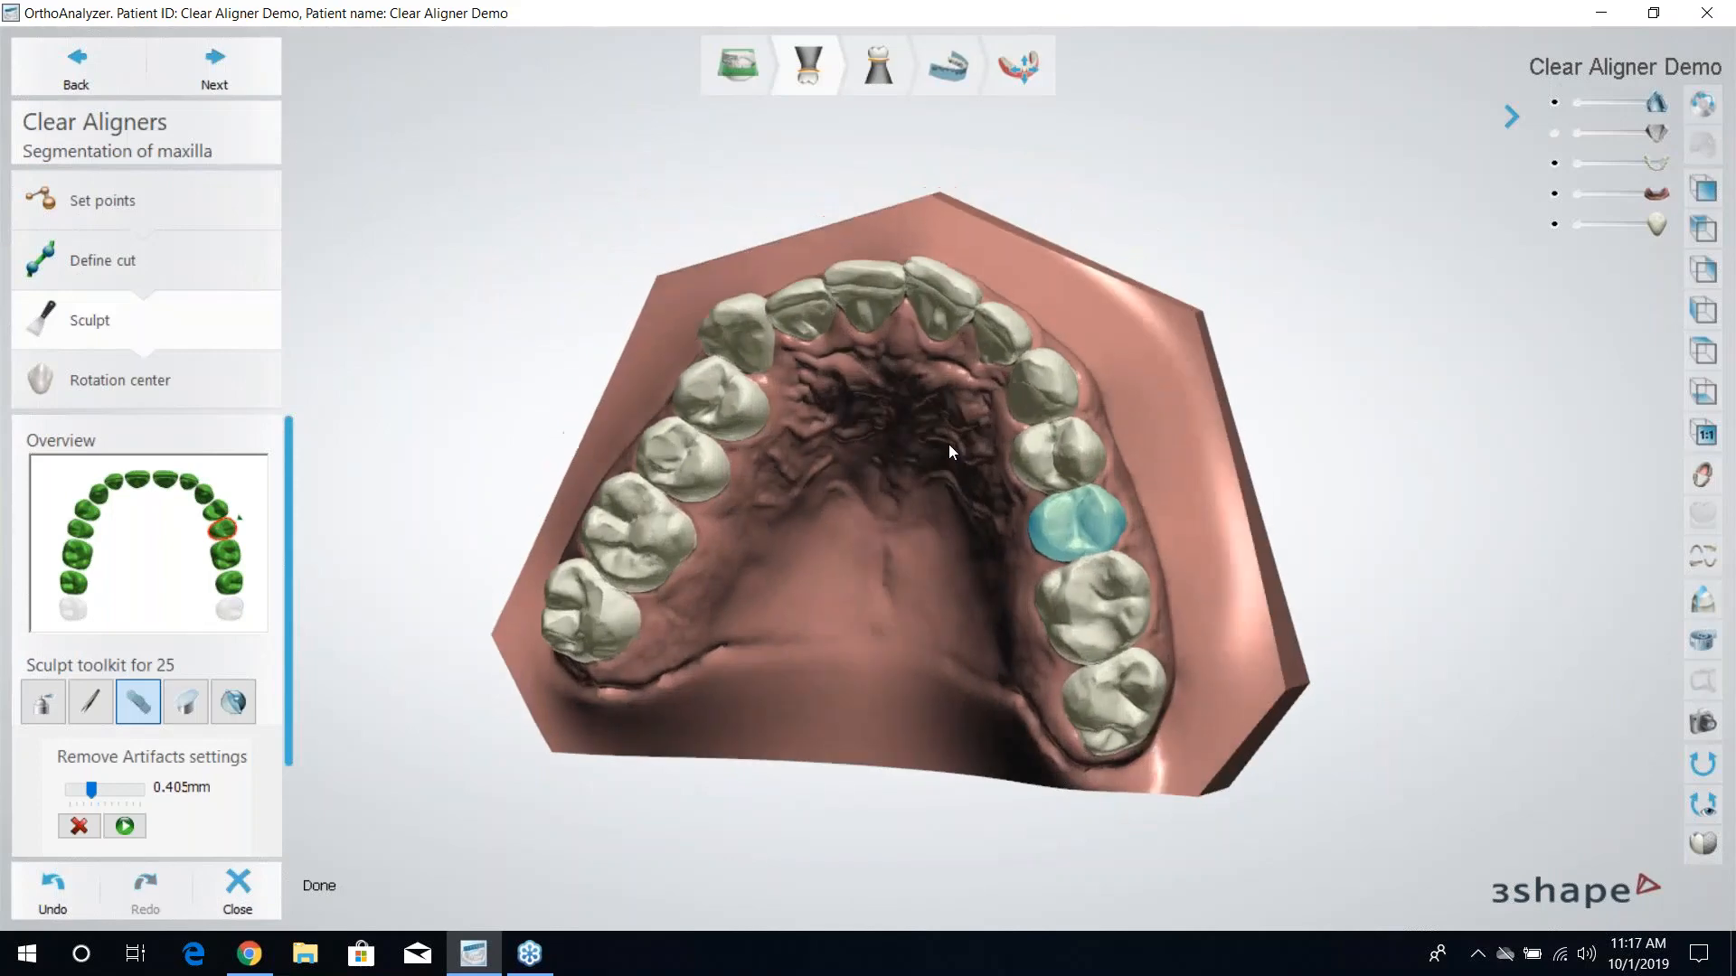
click(221, 58)
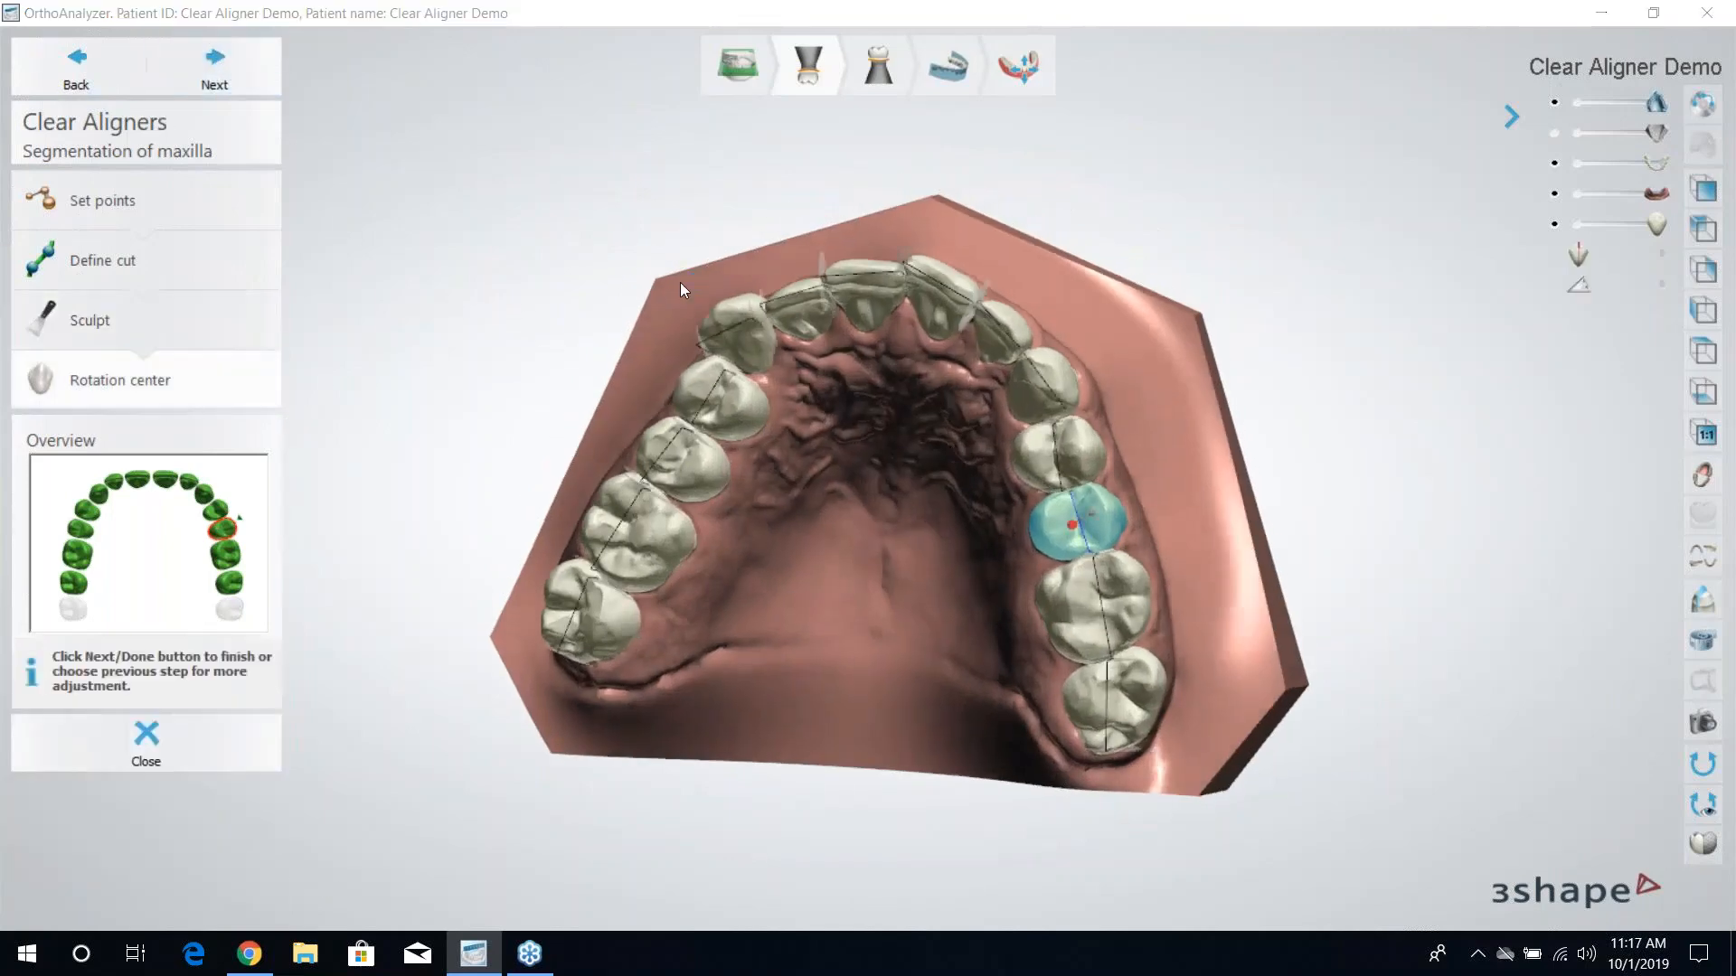
Shift the rotation center of tooth 25 slightly near the root end of its axis, working from the buccal side.
right_drag(848, 520, 665, 497)
scroll(1247, 486, up, 5)
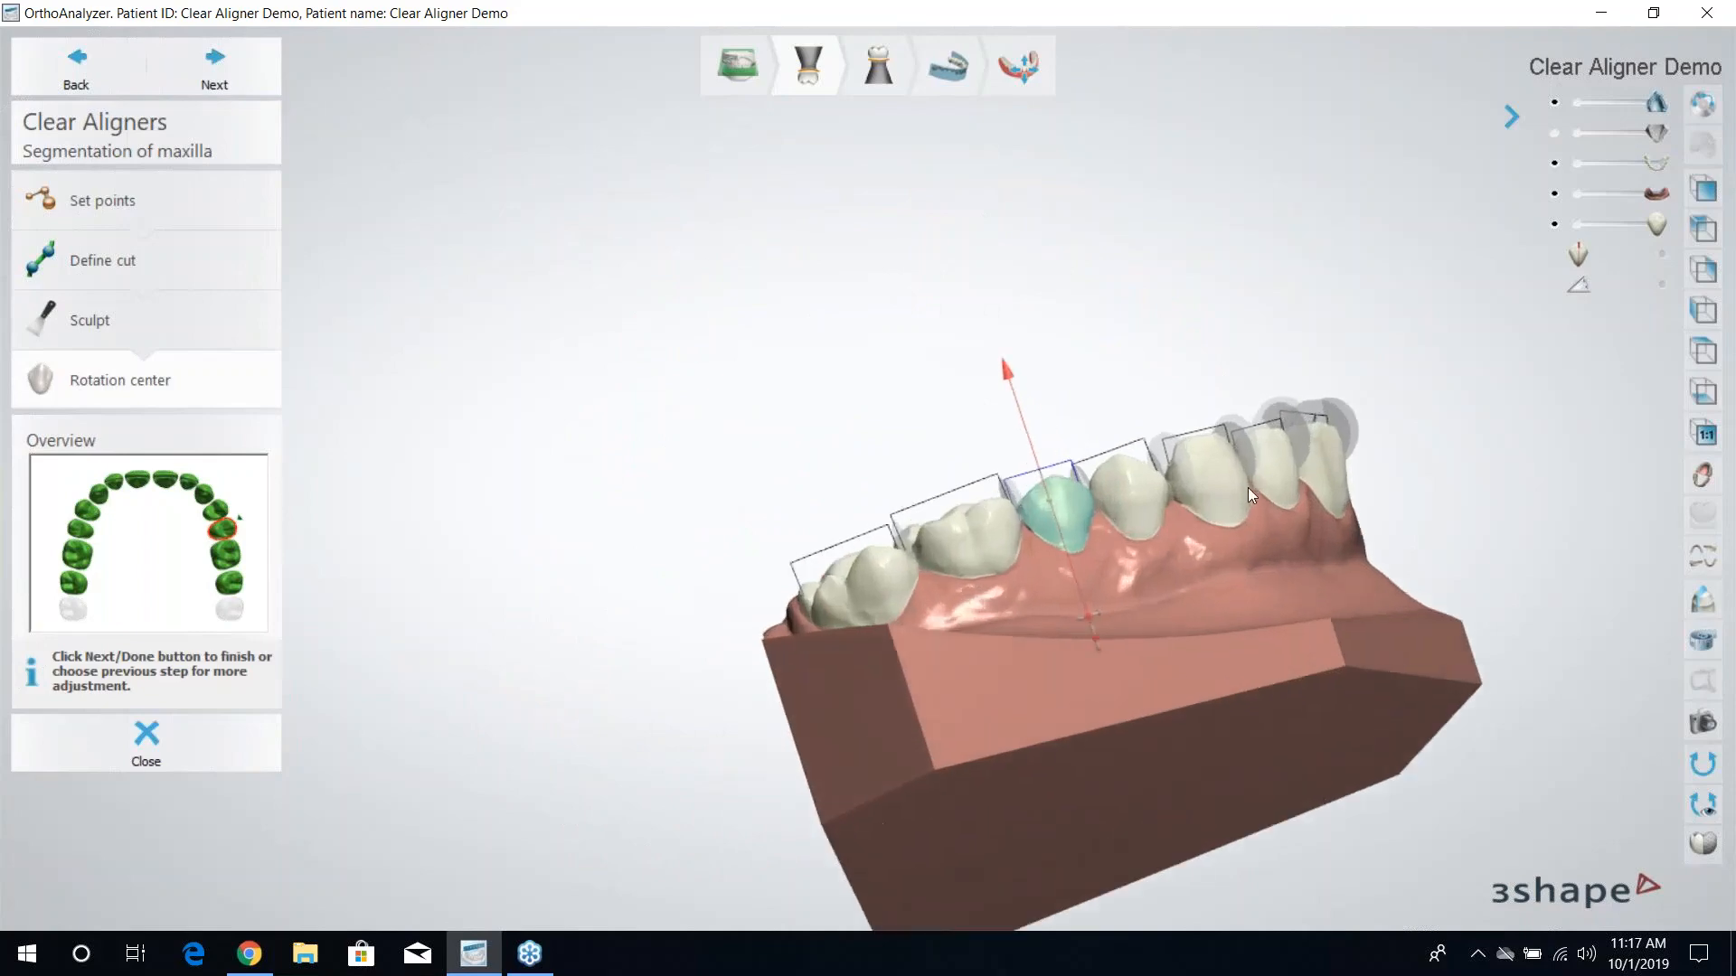
mouse_move(979, 712)
mouse_down()
mouse_move(1000, 702)
mouse_move(964, 712)
mouse_move(1004, 703)
mouse_move(984, 712)
mouse_up()
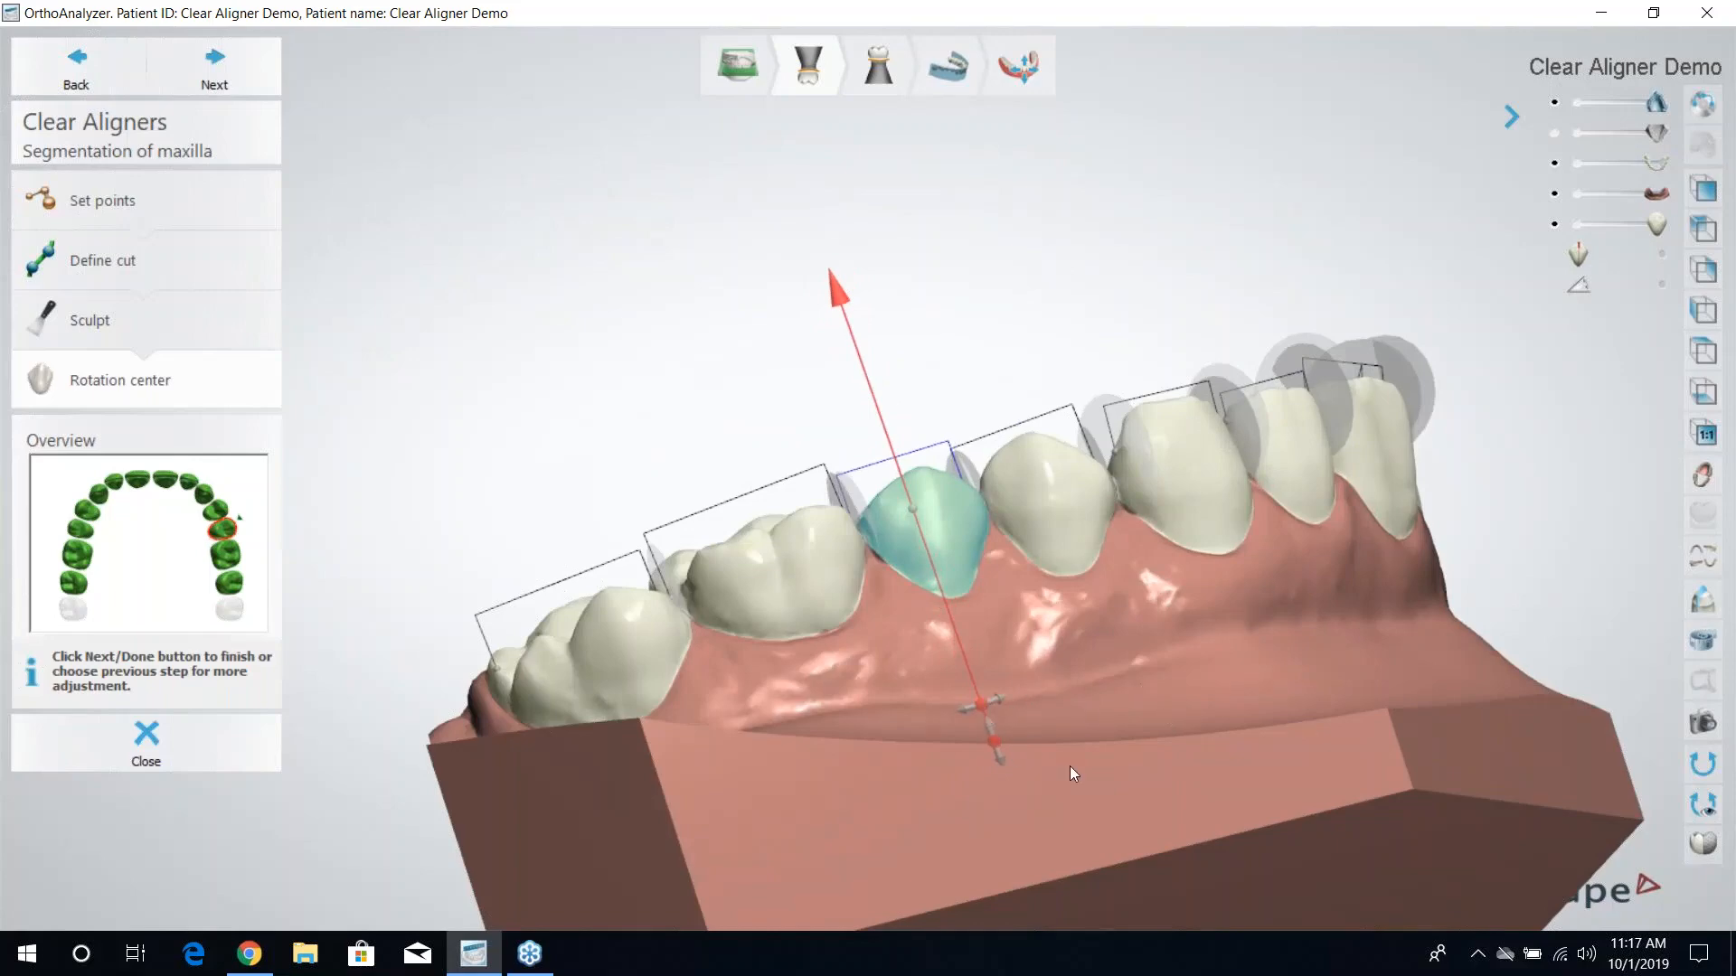
right_drag(819, 768, 971, 714)
drag(969, 713, 942, 726)
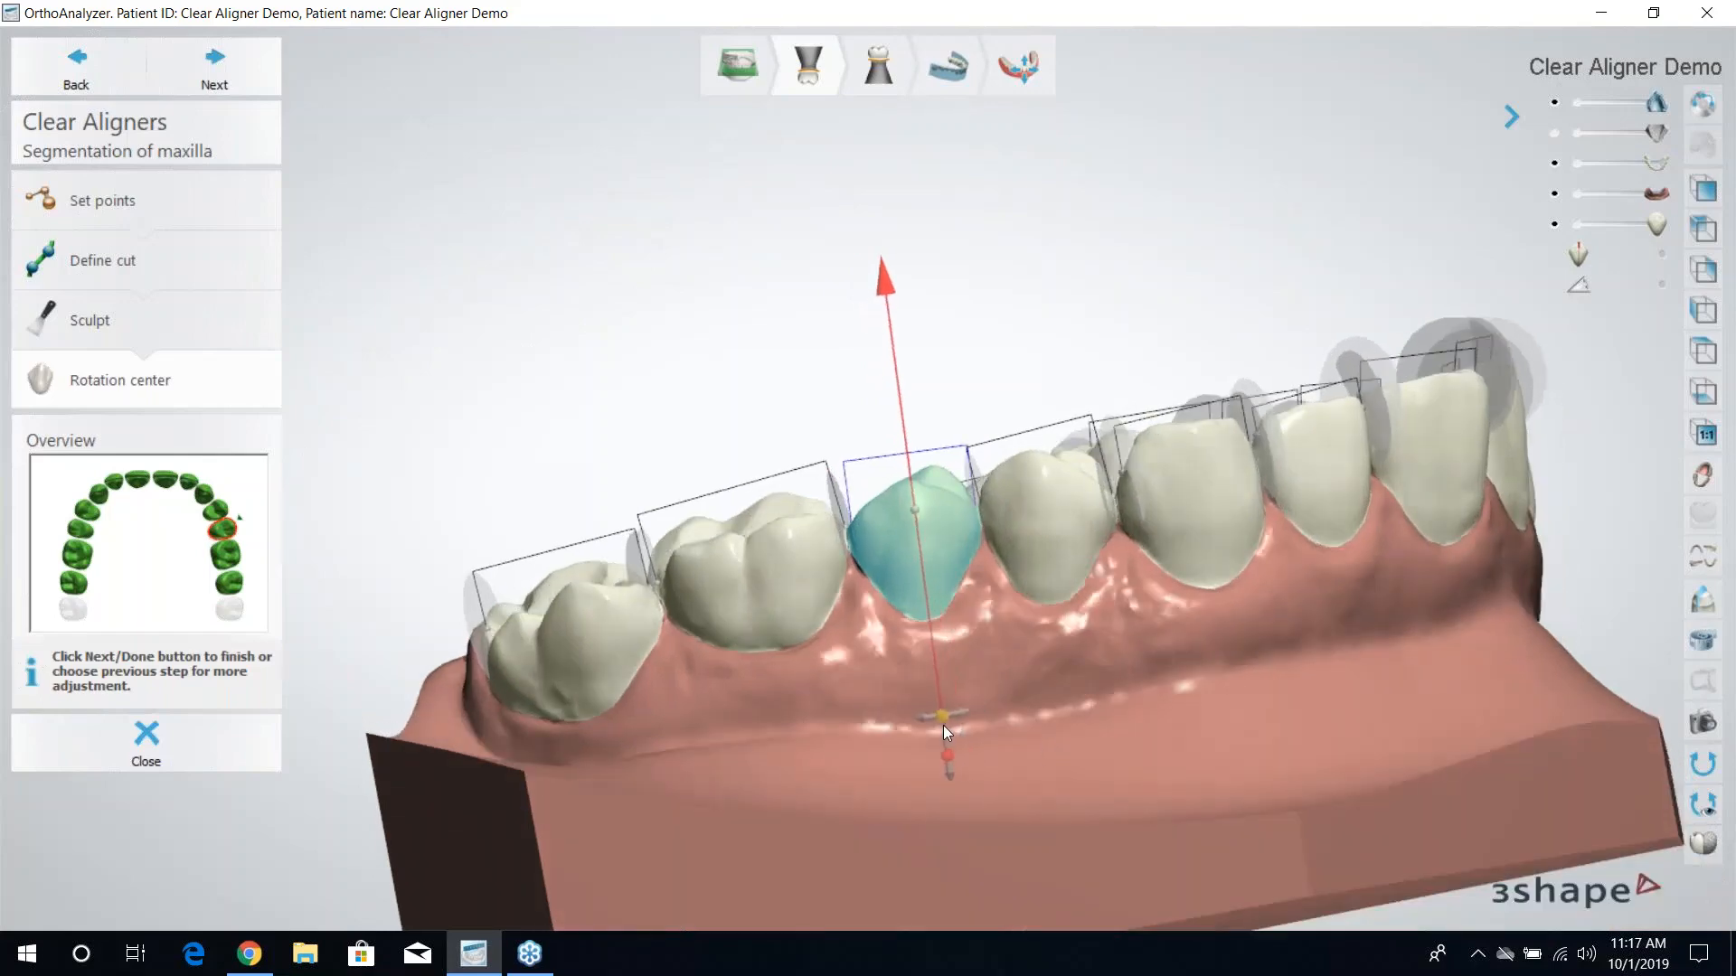
Finish the maxilla segmentation and open the Set points stage of the mandible segmentation to check the distal and mesial points.
right_drag(578, 753, 864, 520)
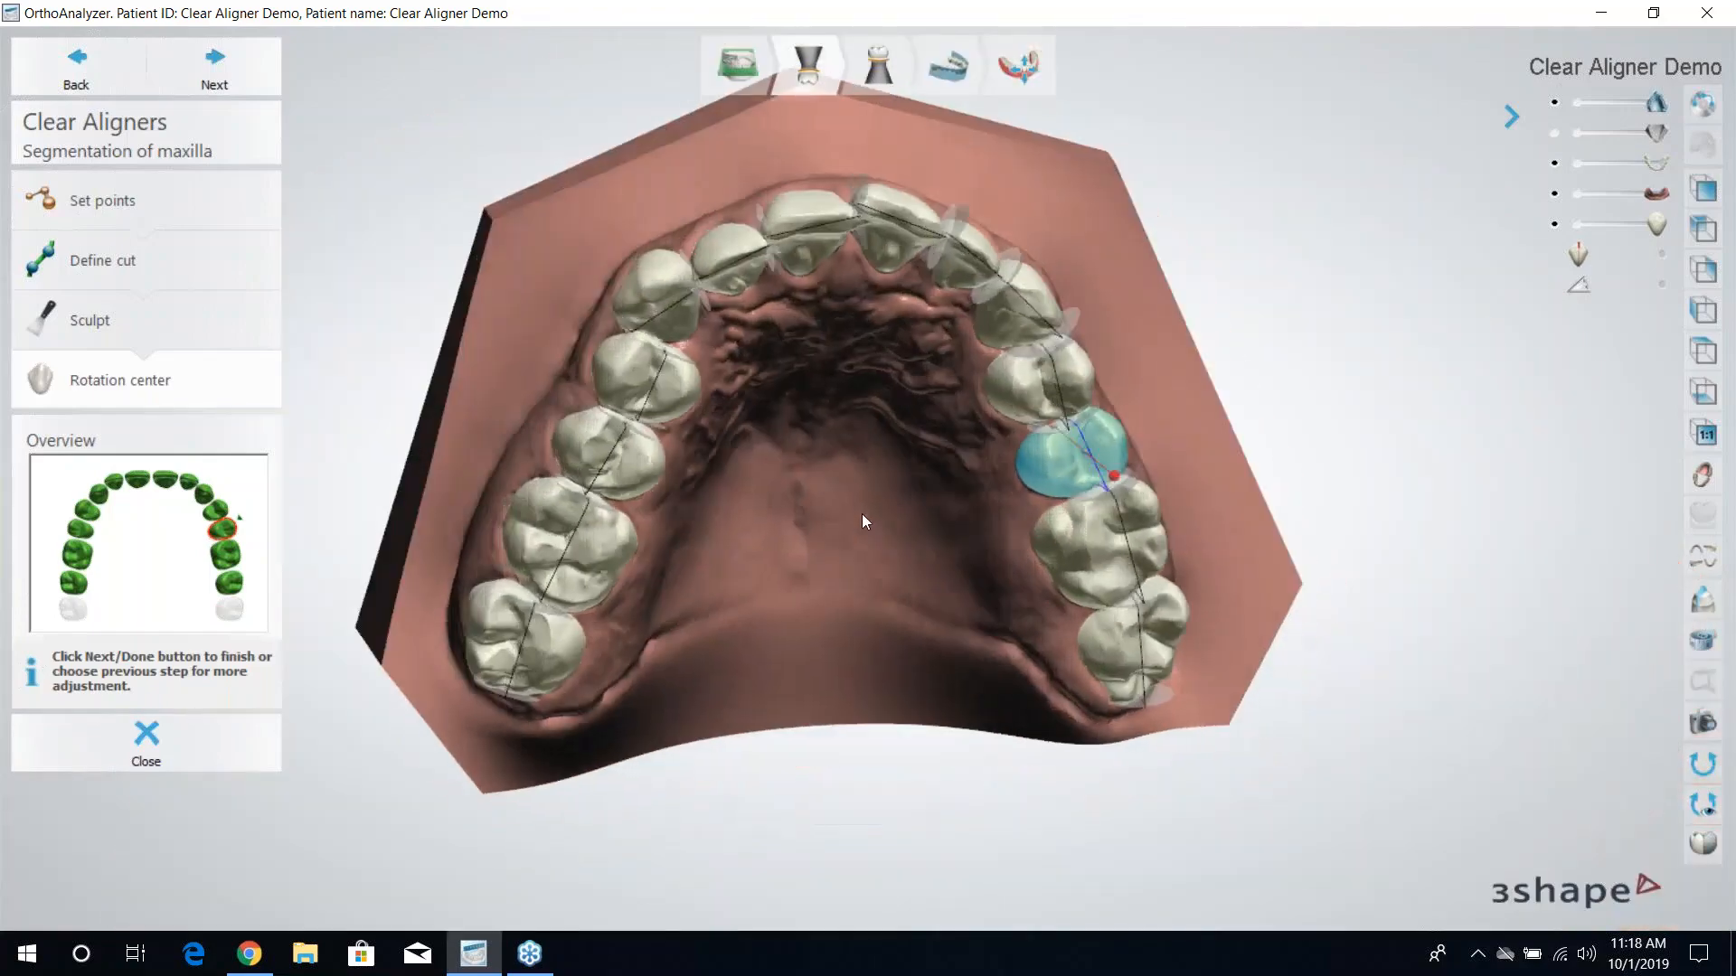
click(215, 65)
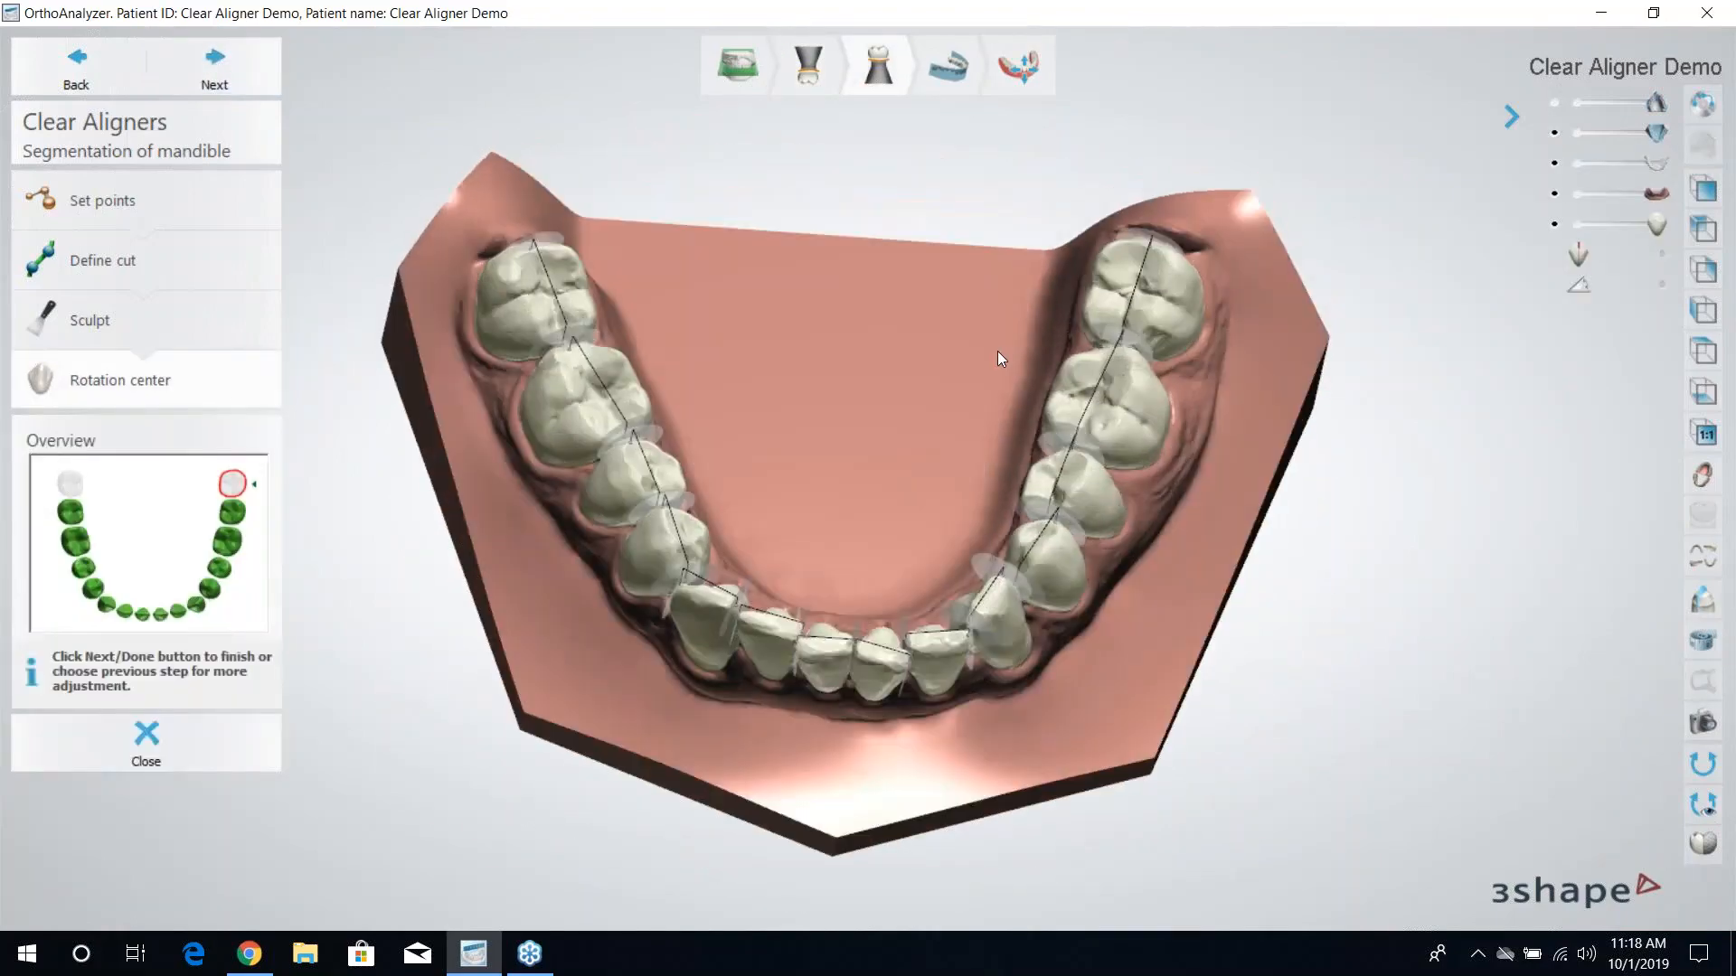
click(79, 200)
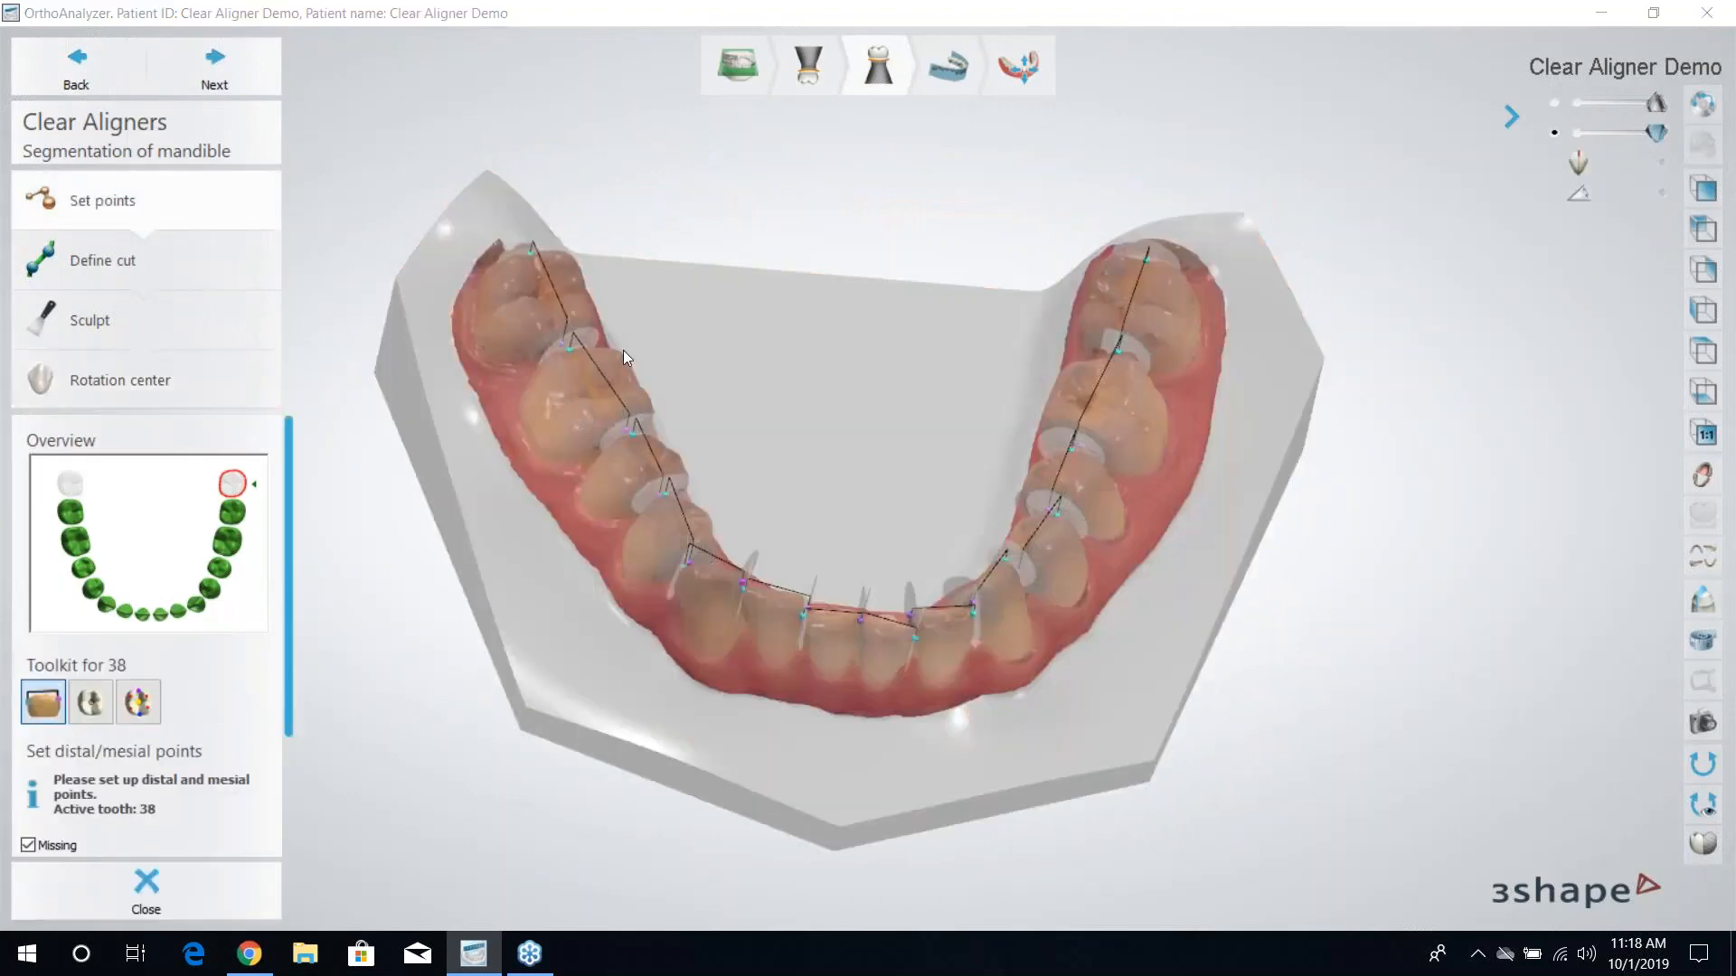
right_drag(823, 388, 806, 457)
scroll(1262, 430, up, 5)
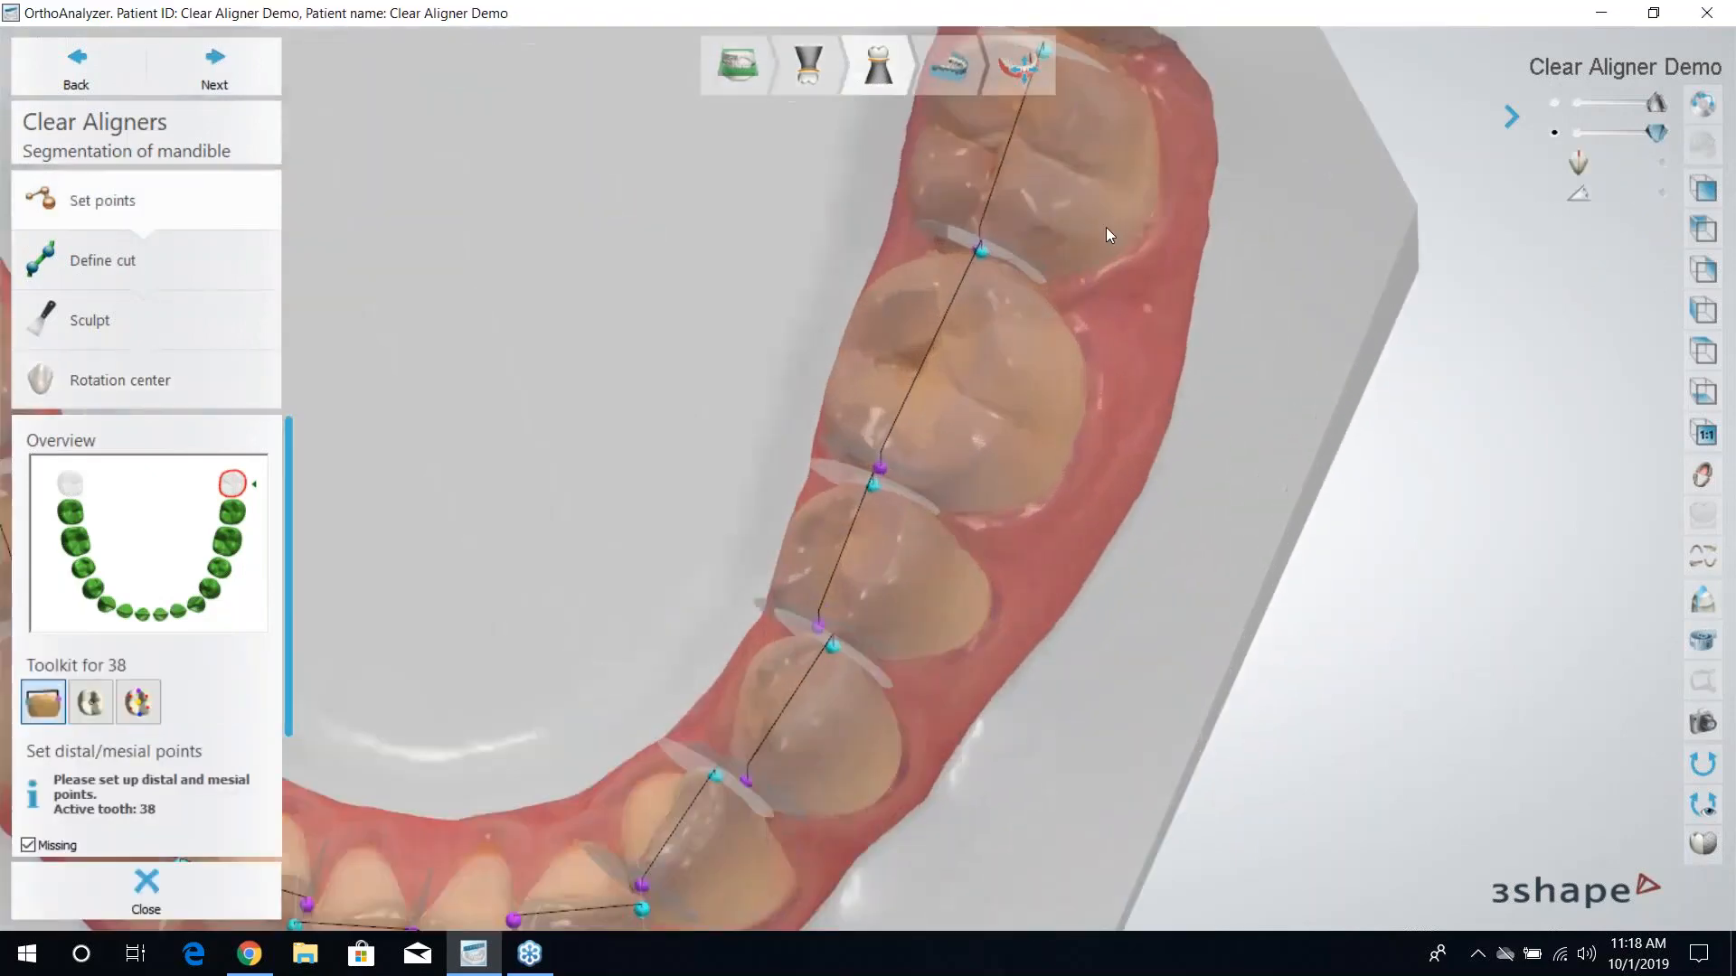
scroll(1104, 226, down, 3)
scroll(1050, 208, down, 6)
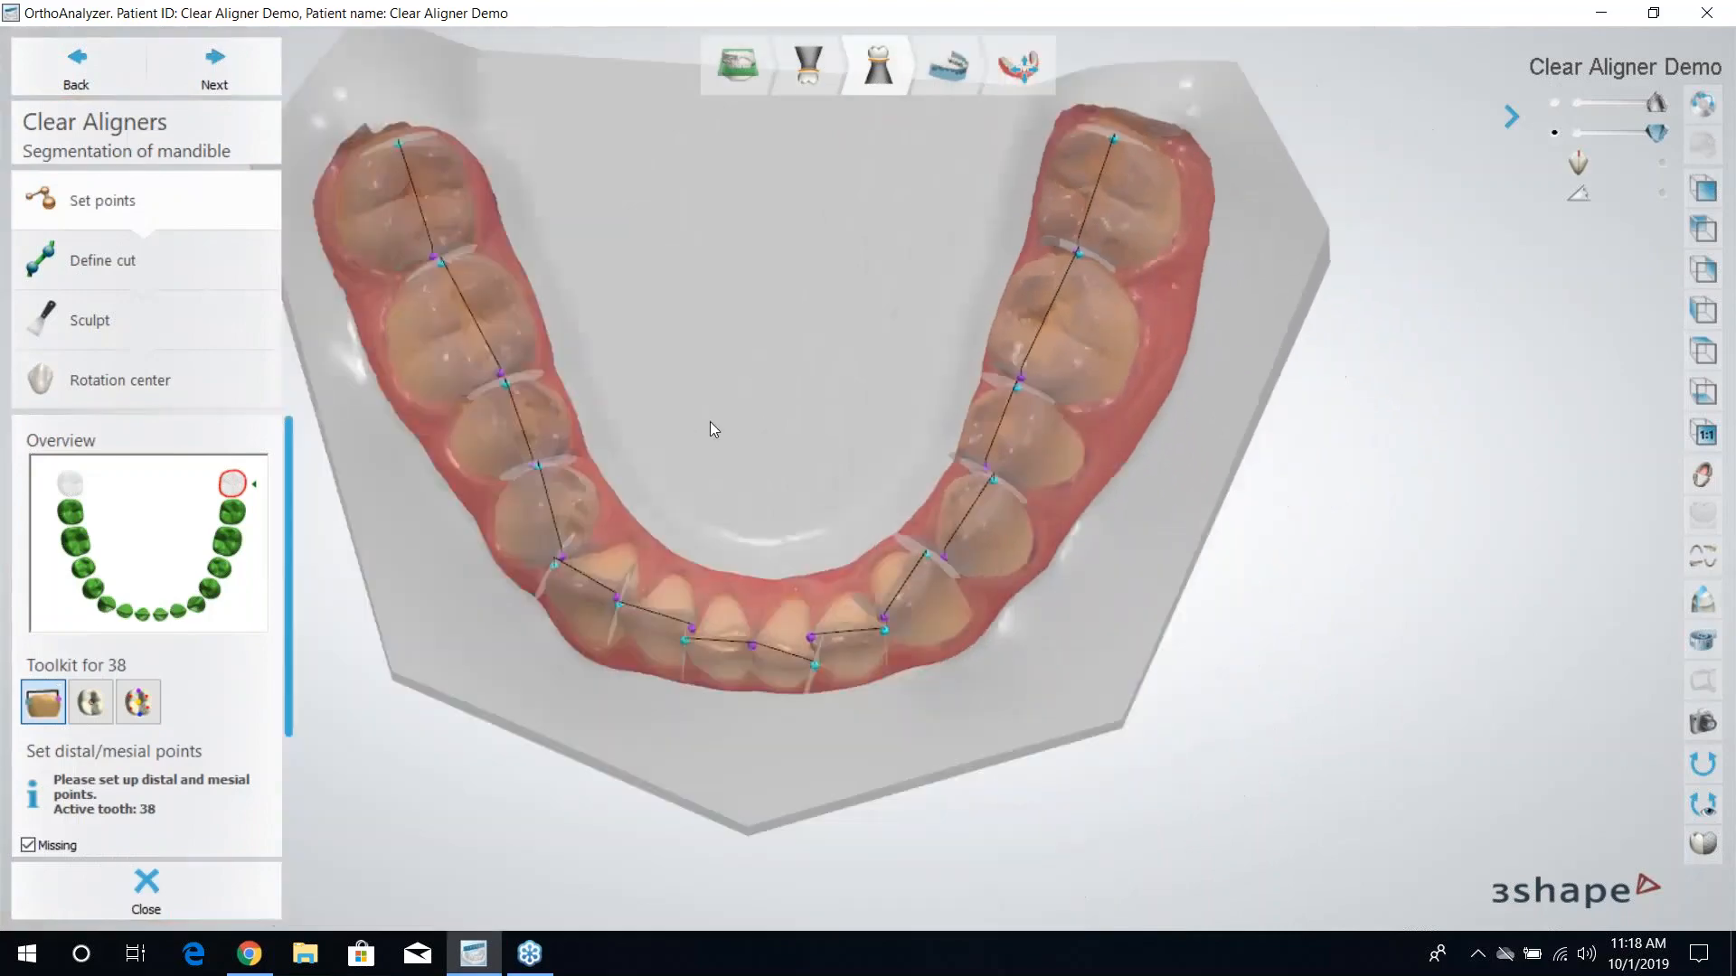
Accept the mandible's points, cuts, sculpting and rotation centers and proceed to Dental arc analysis.
click(244, 78)
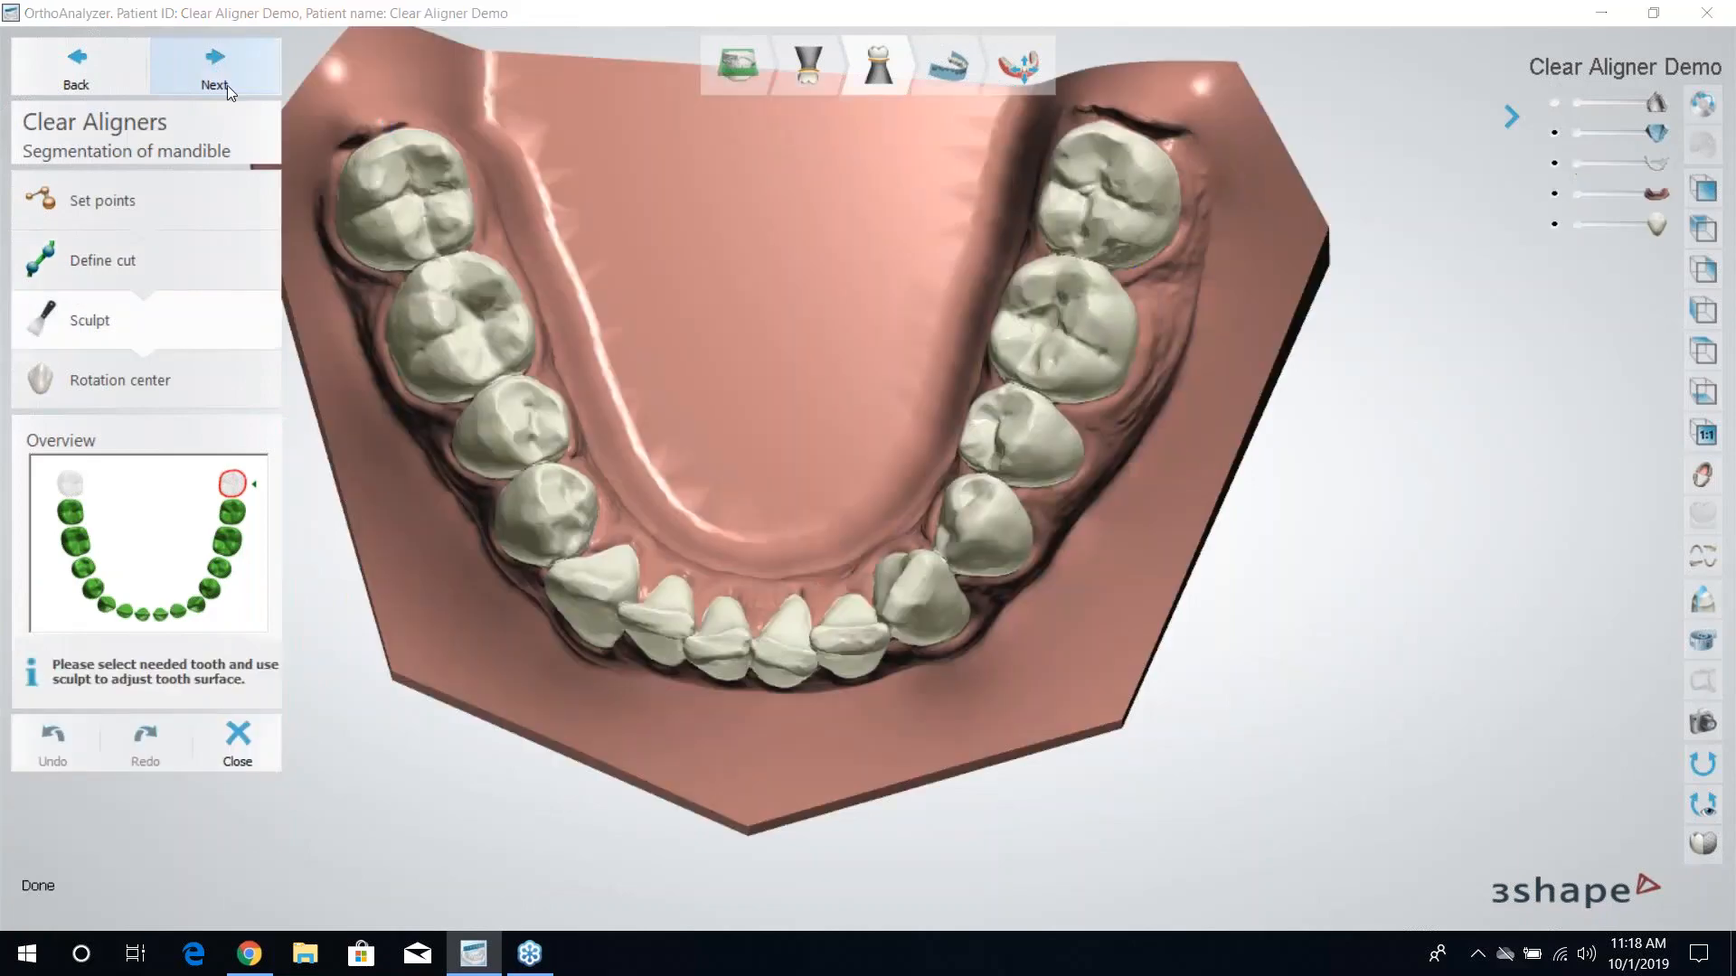
click(226, 85)
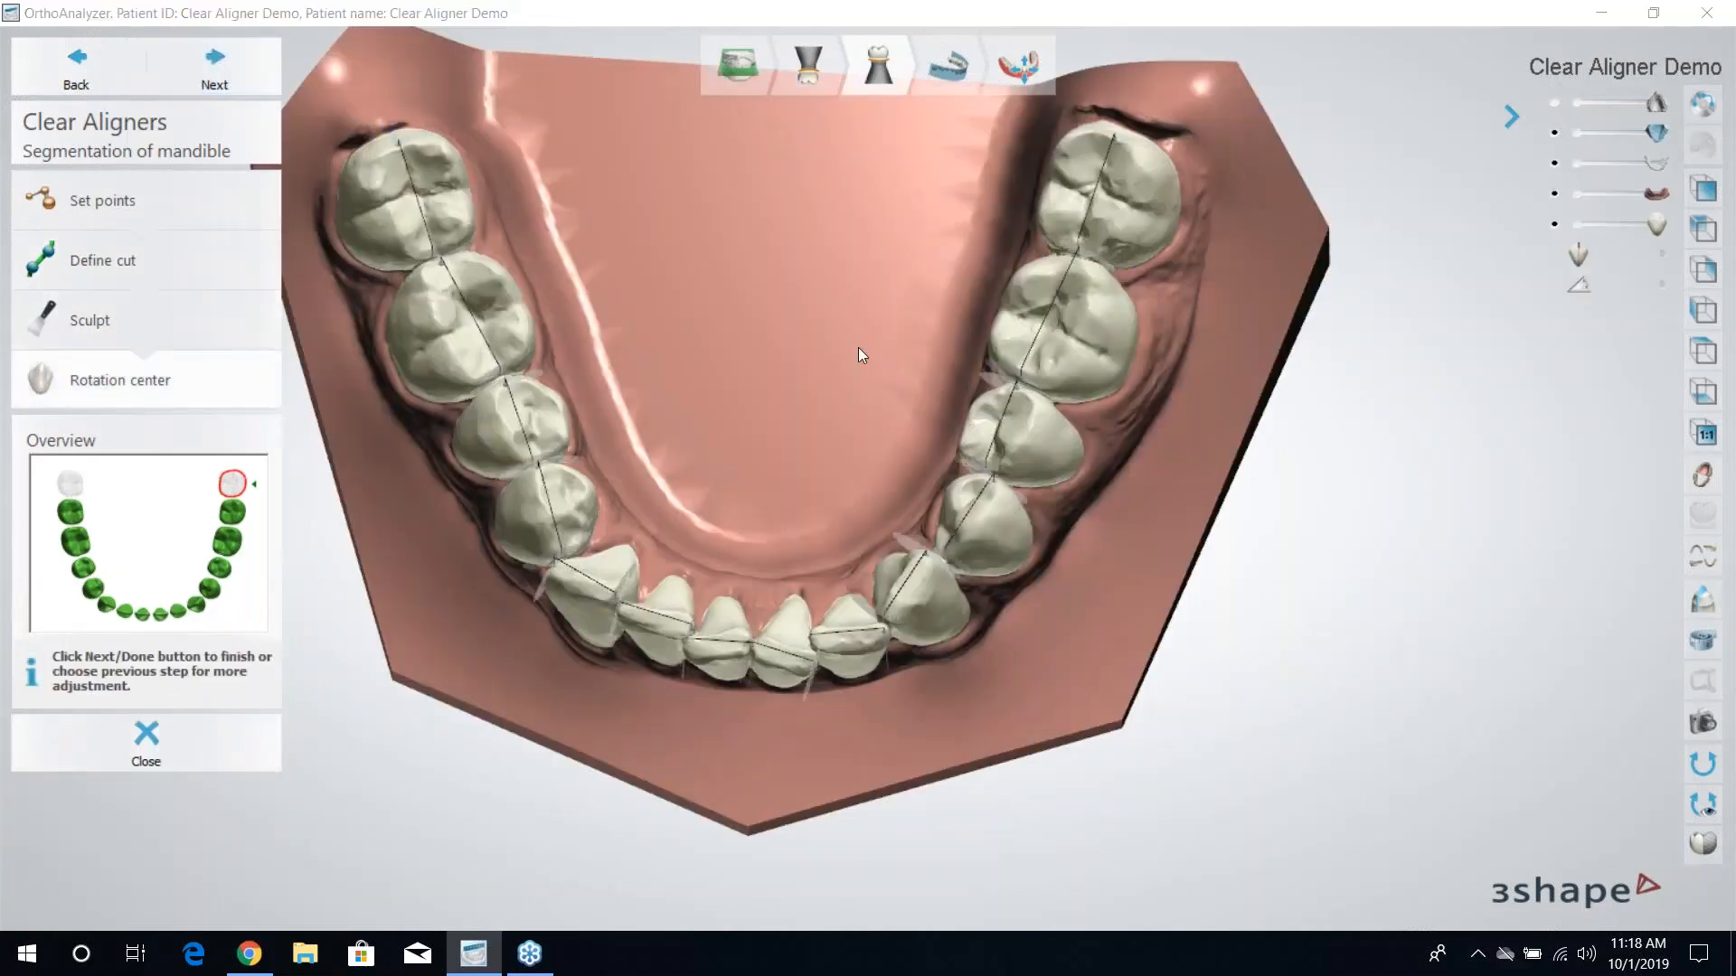
click(214, 80)
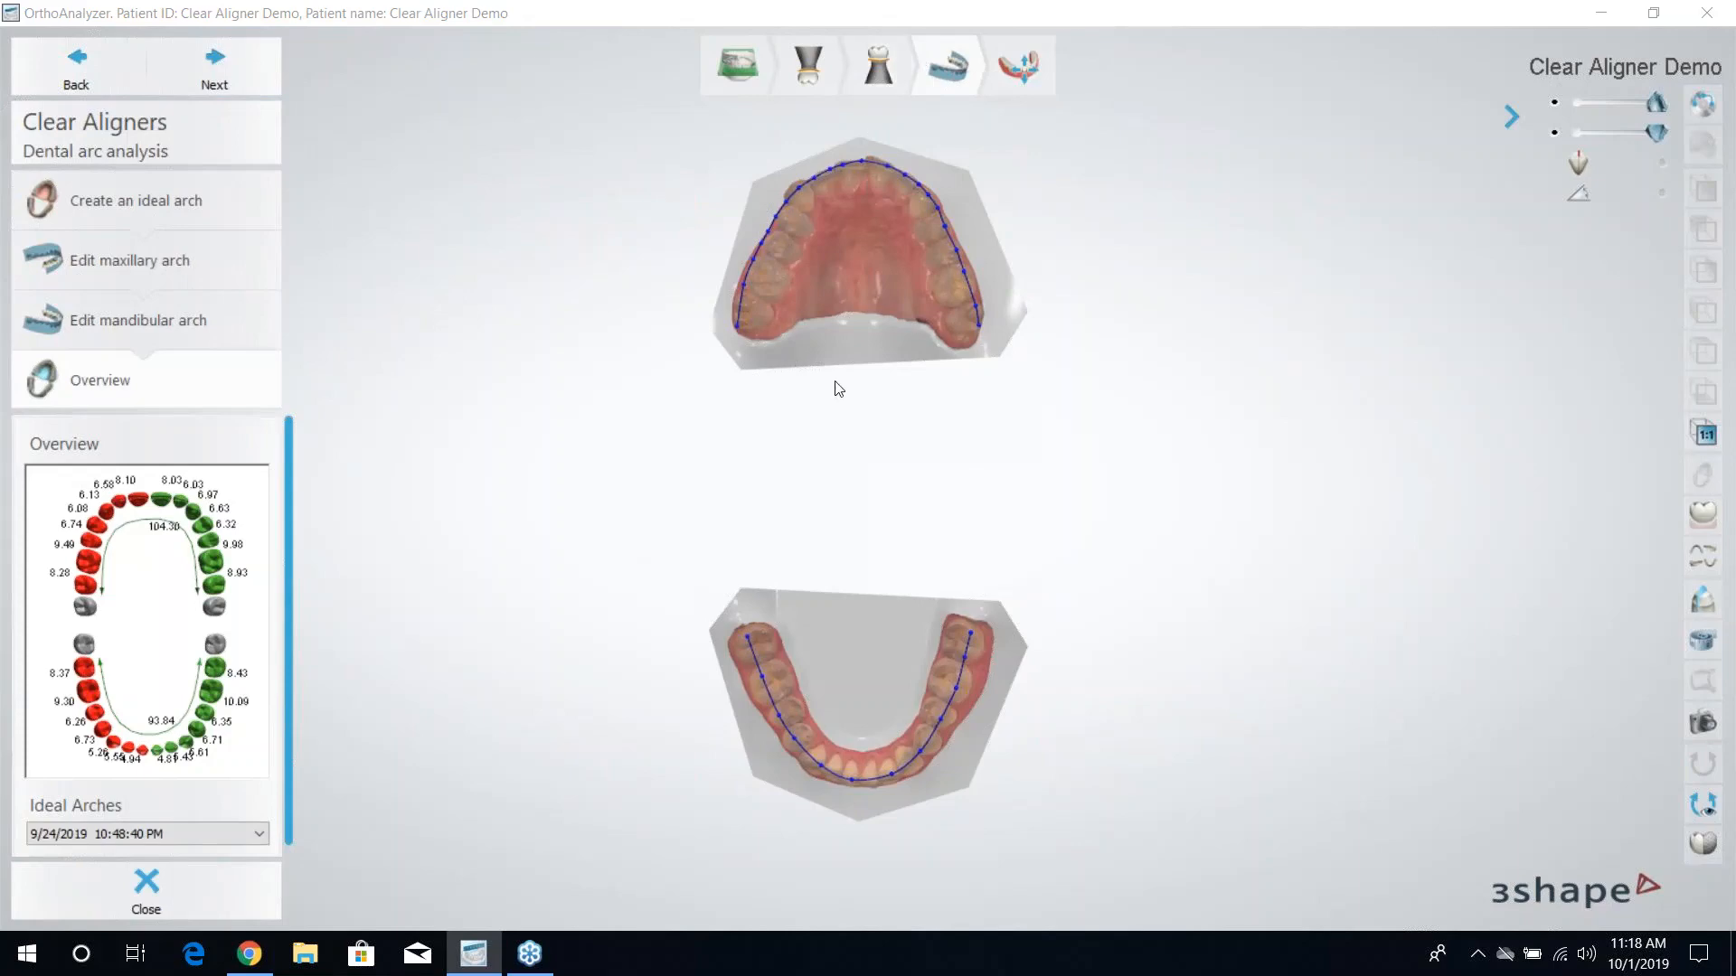
Examine both dental arches and the ideal arch curve, looking closely at its points along the maxillary teeth.
scroll(833, 385, up, 3)
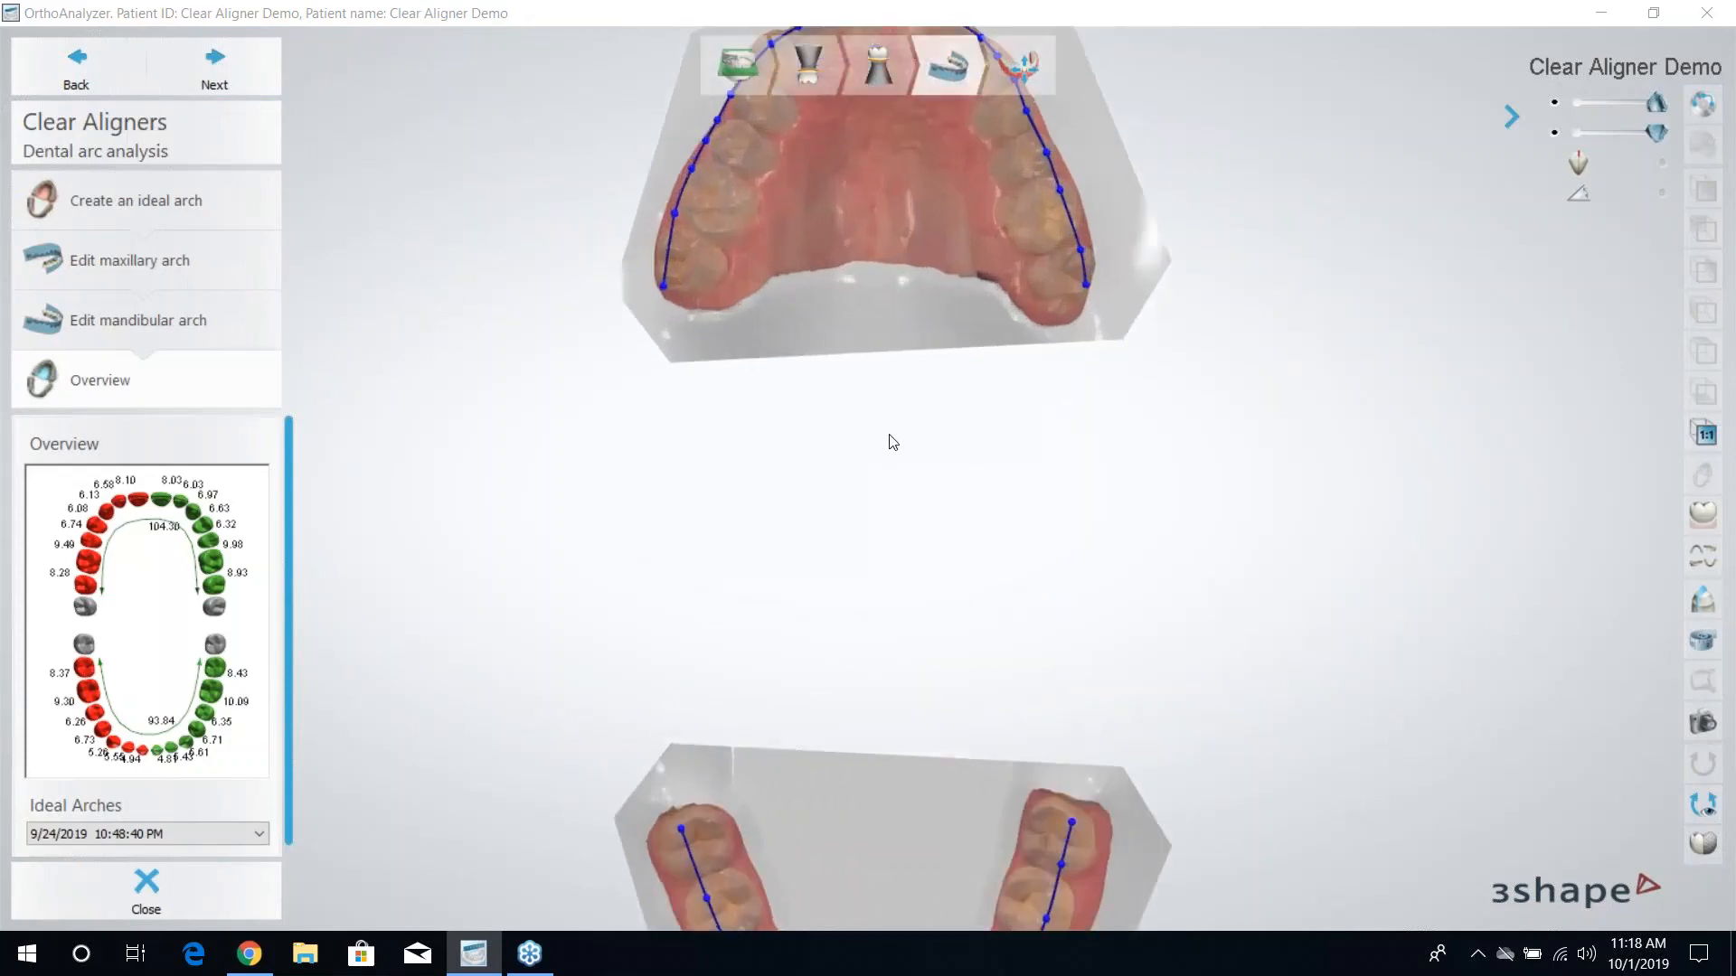
scroll(806, 419, down, 3)
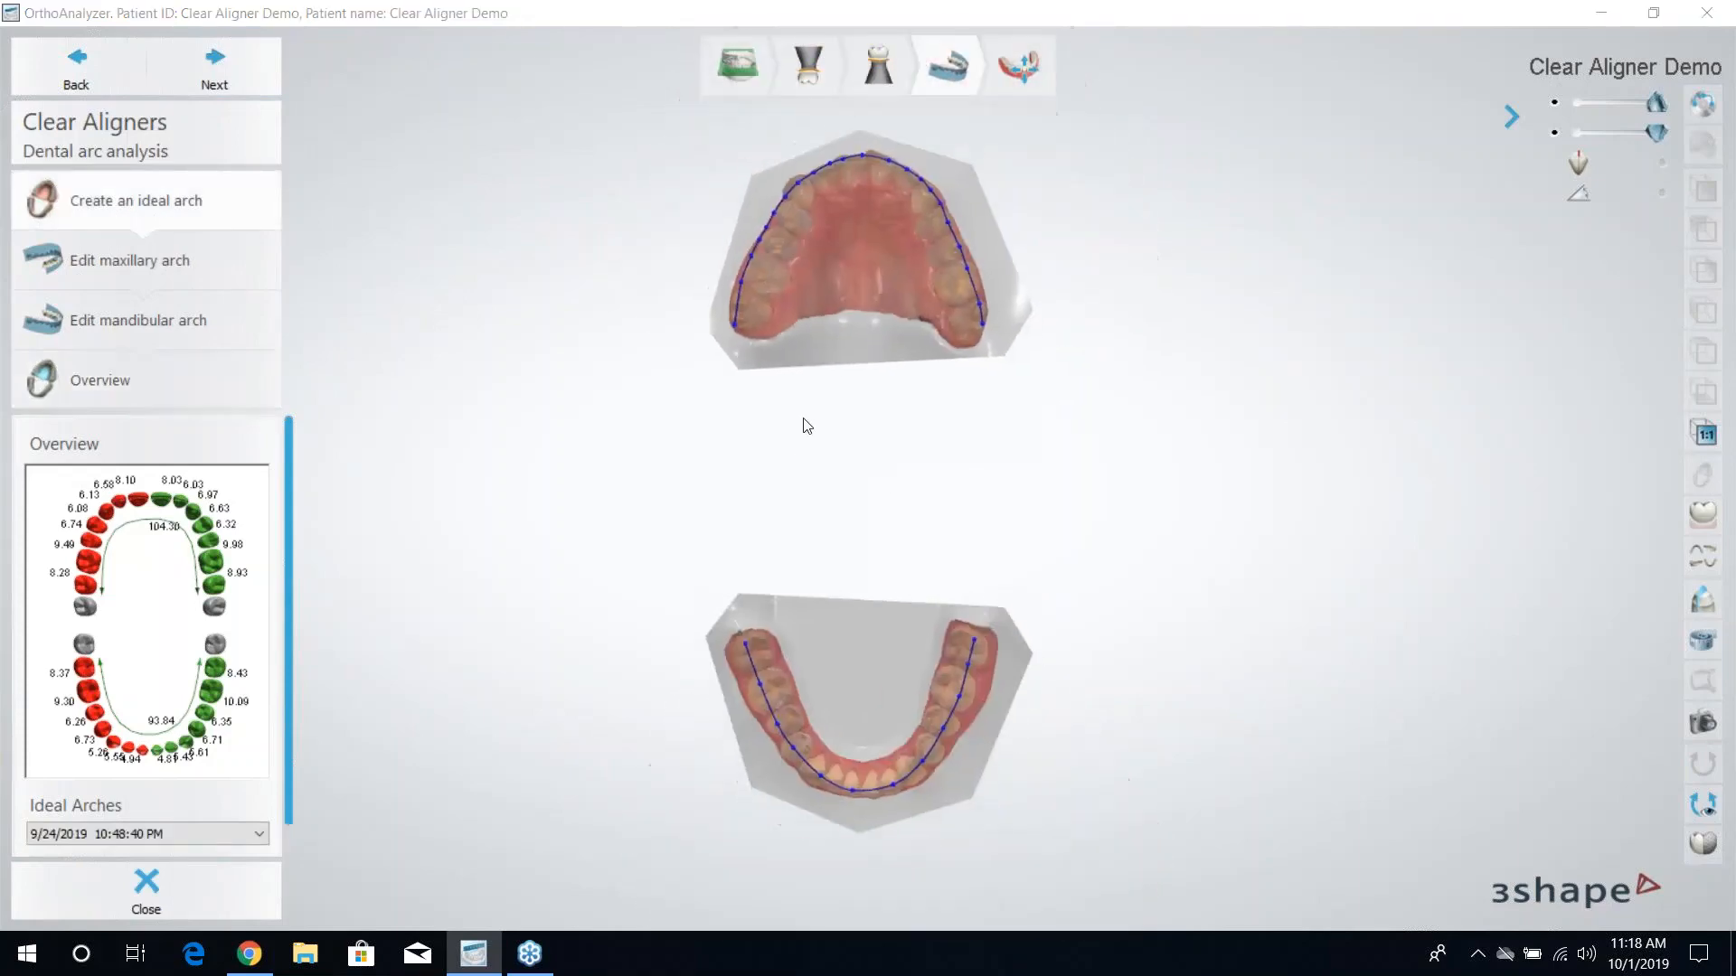
scroll(817, 358, up, 5)
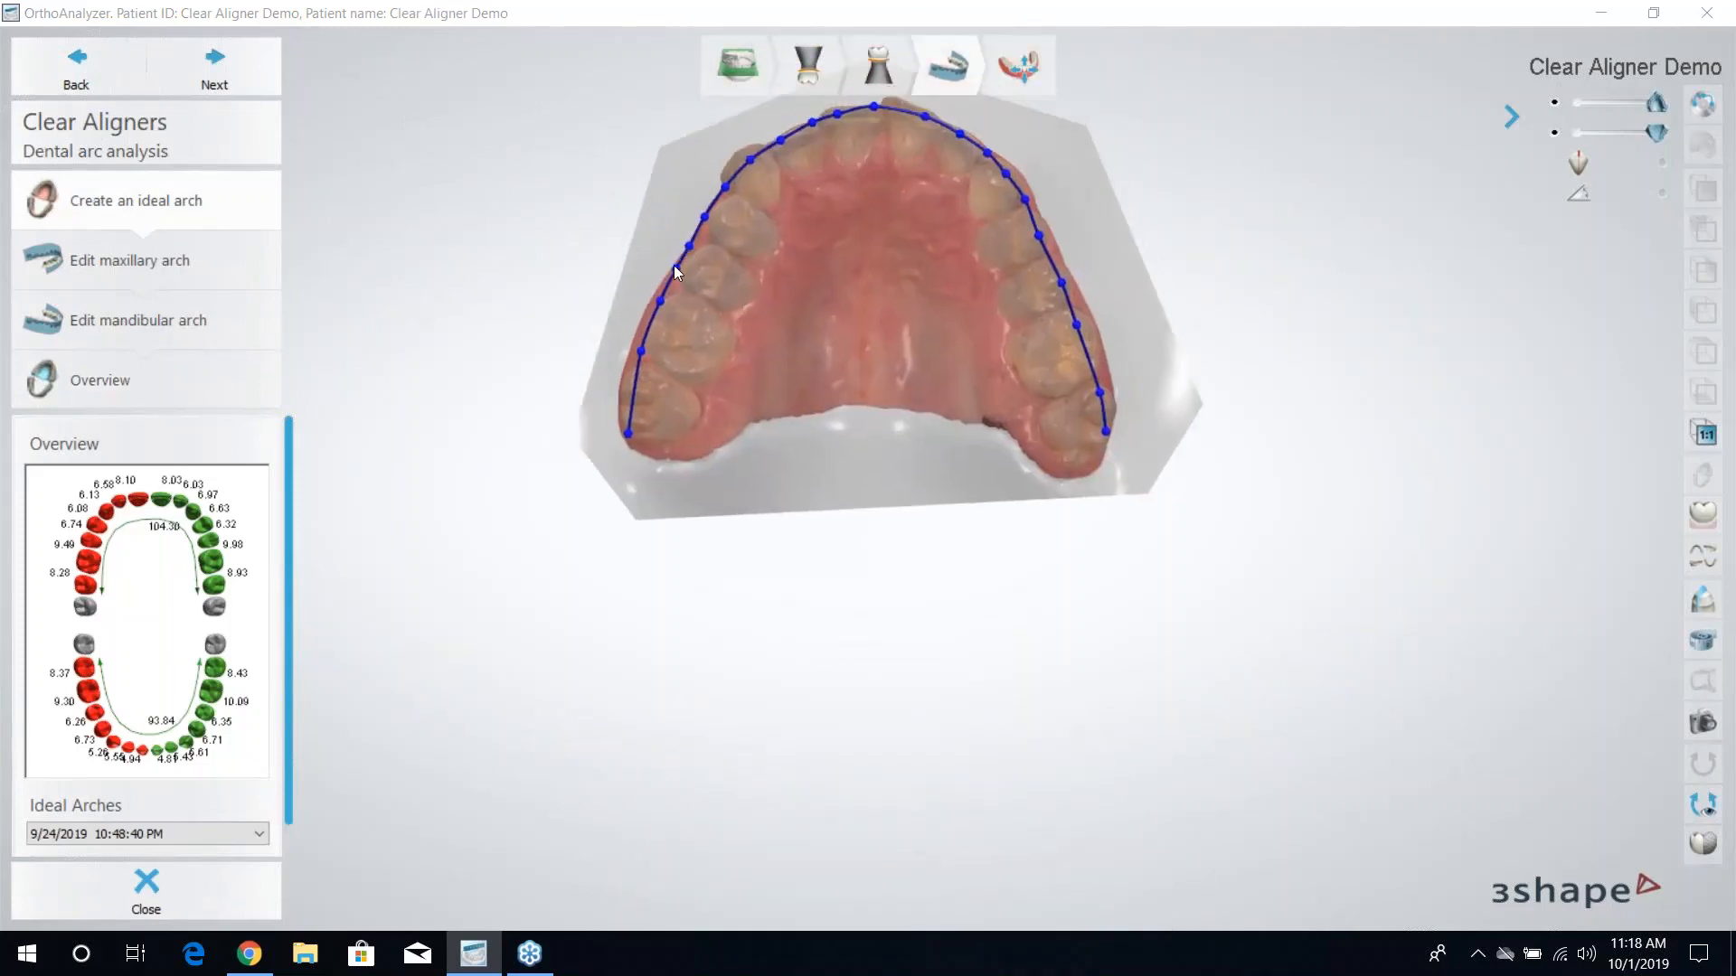
scroll(676, 262, up, 3)
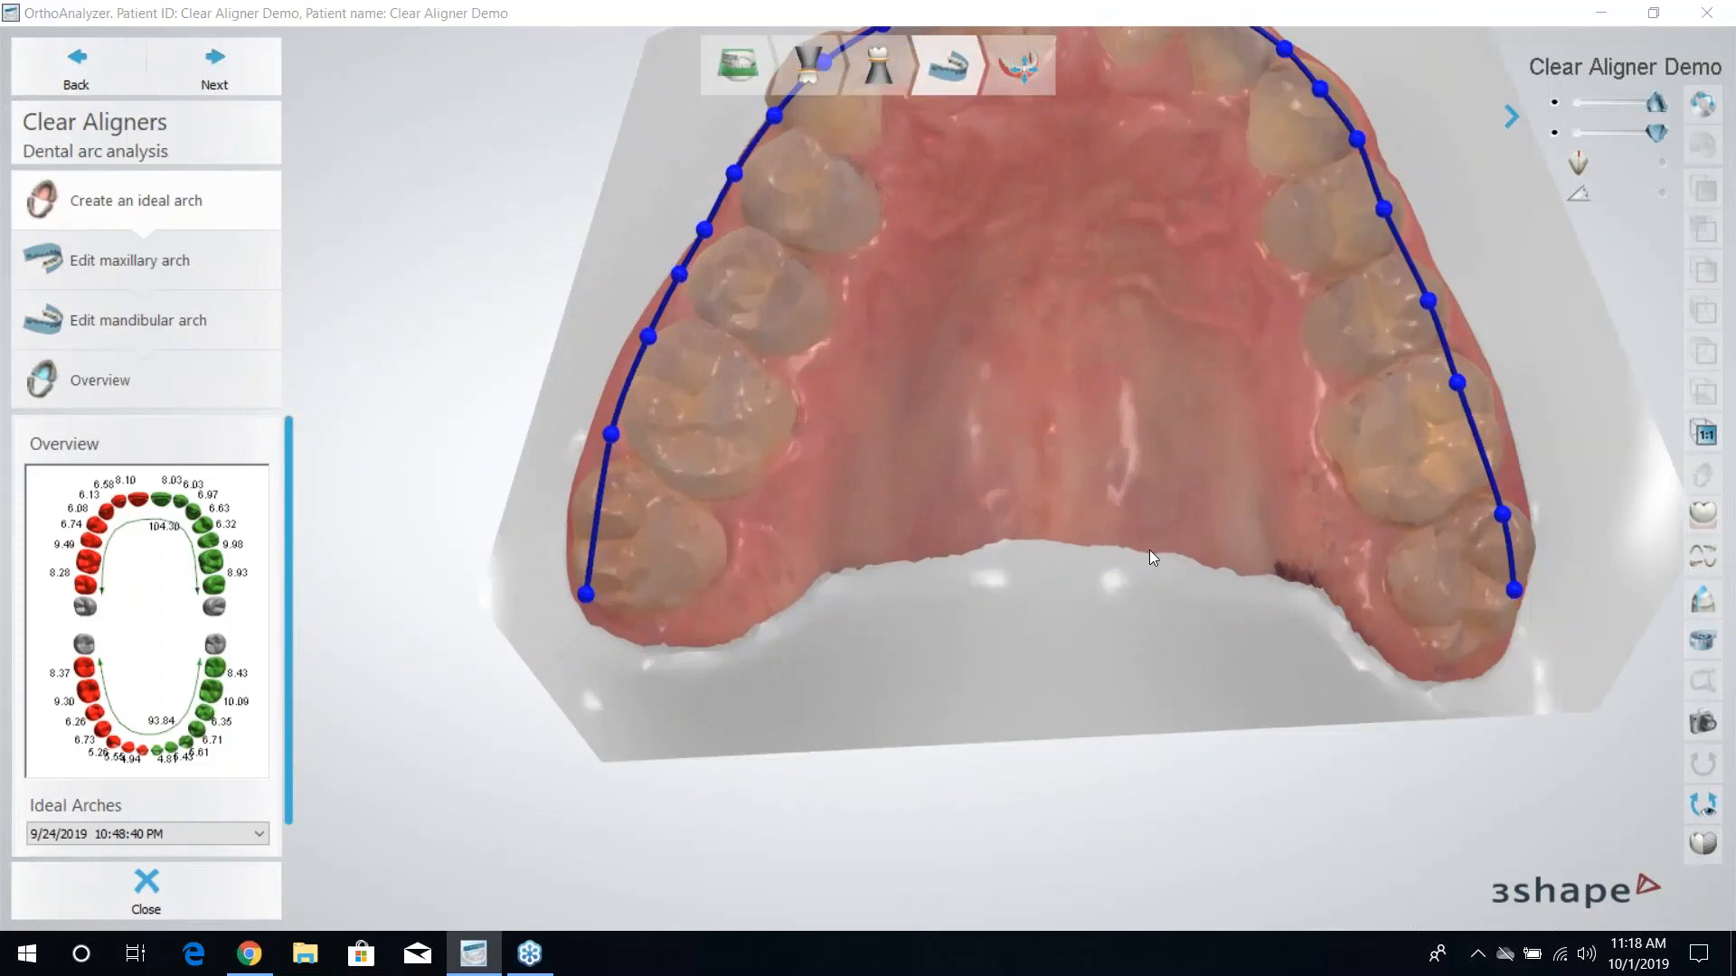
scroll(1078, 429, down, 2)
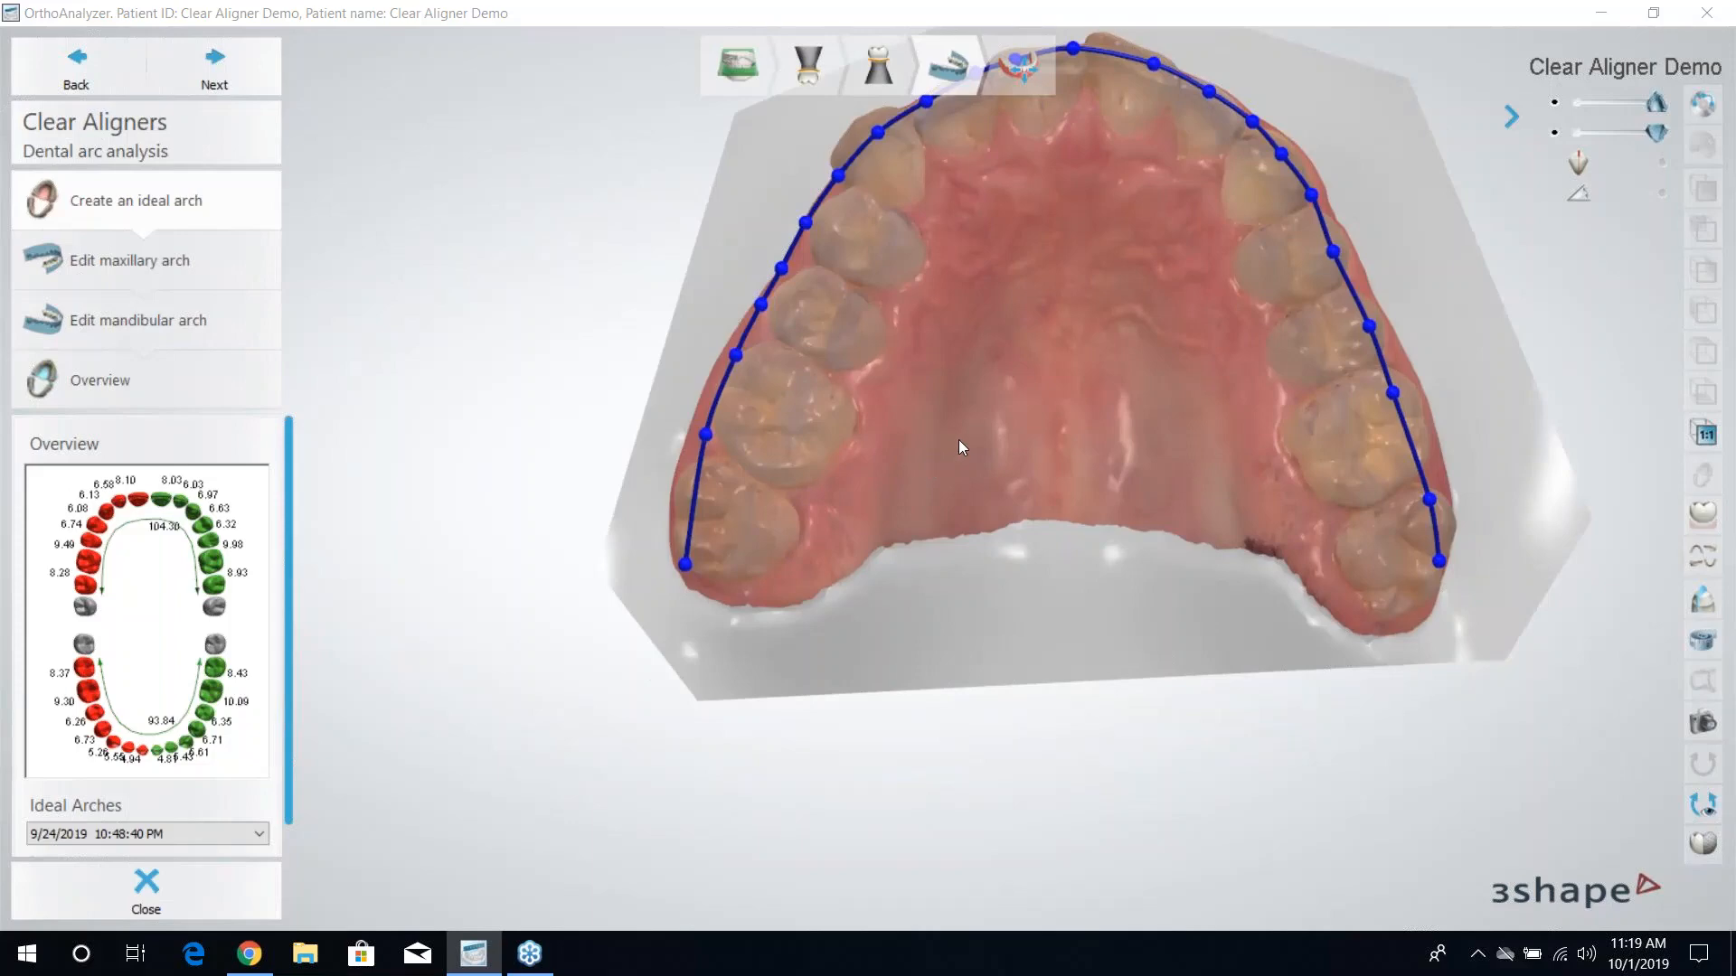
scroll(958, 439, down, 3)
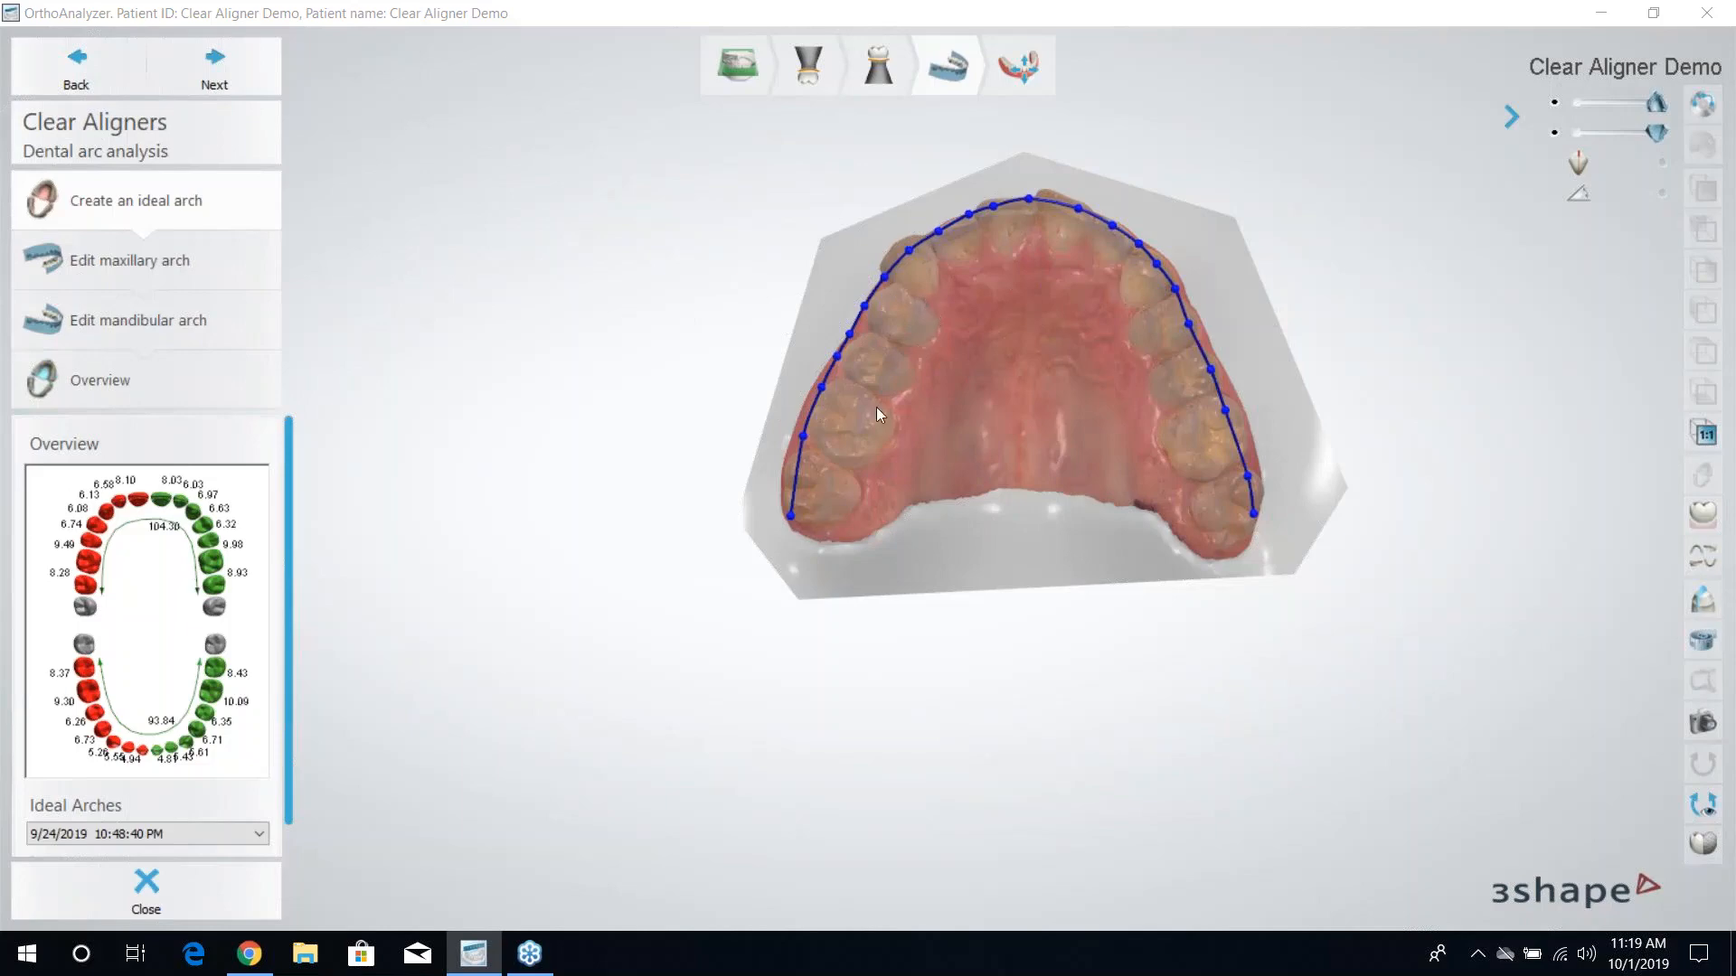
In the maxillary arch stage, nudge the curve point beside tooth 24 slightly outward and extend the curve's end distally past tooth 27.
click(230, 76)
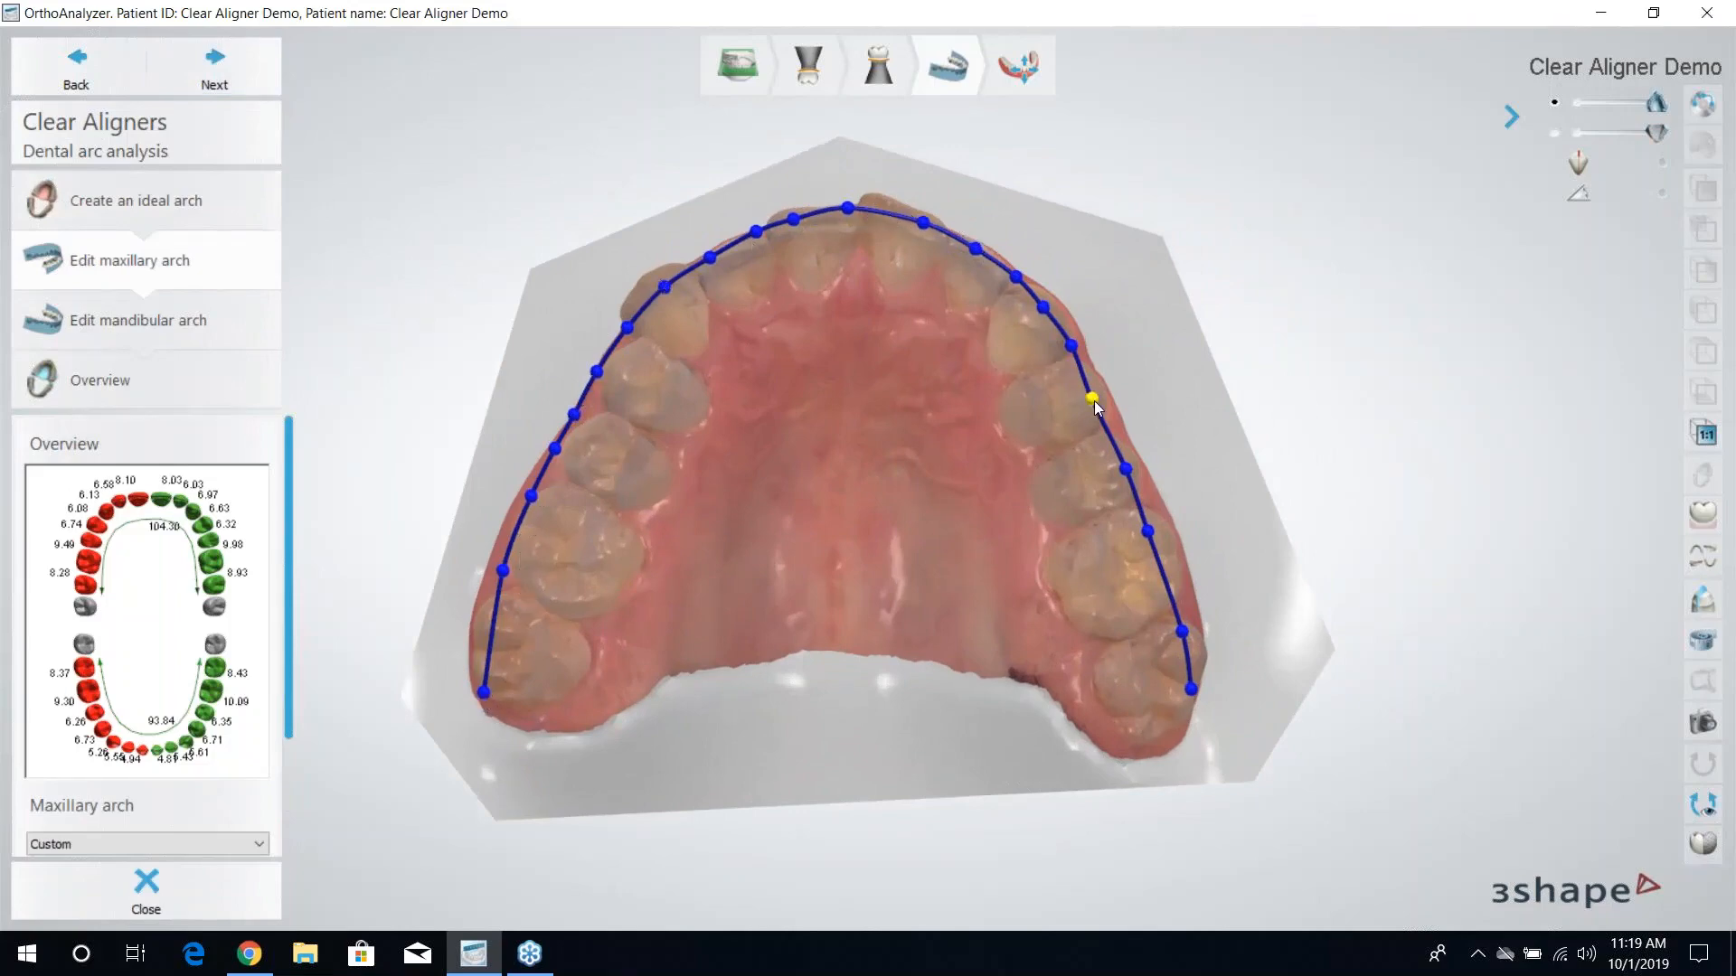
drag(1094, 400, 1101, 399)
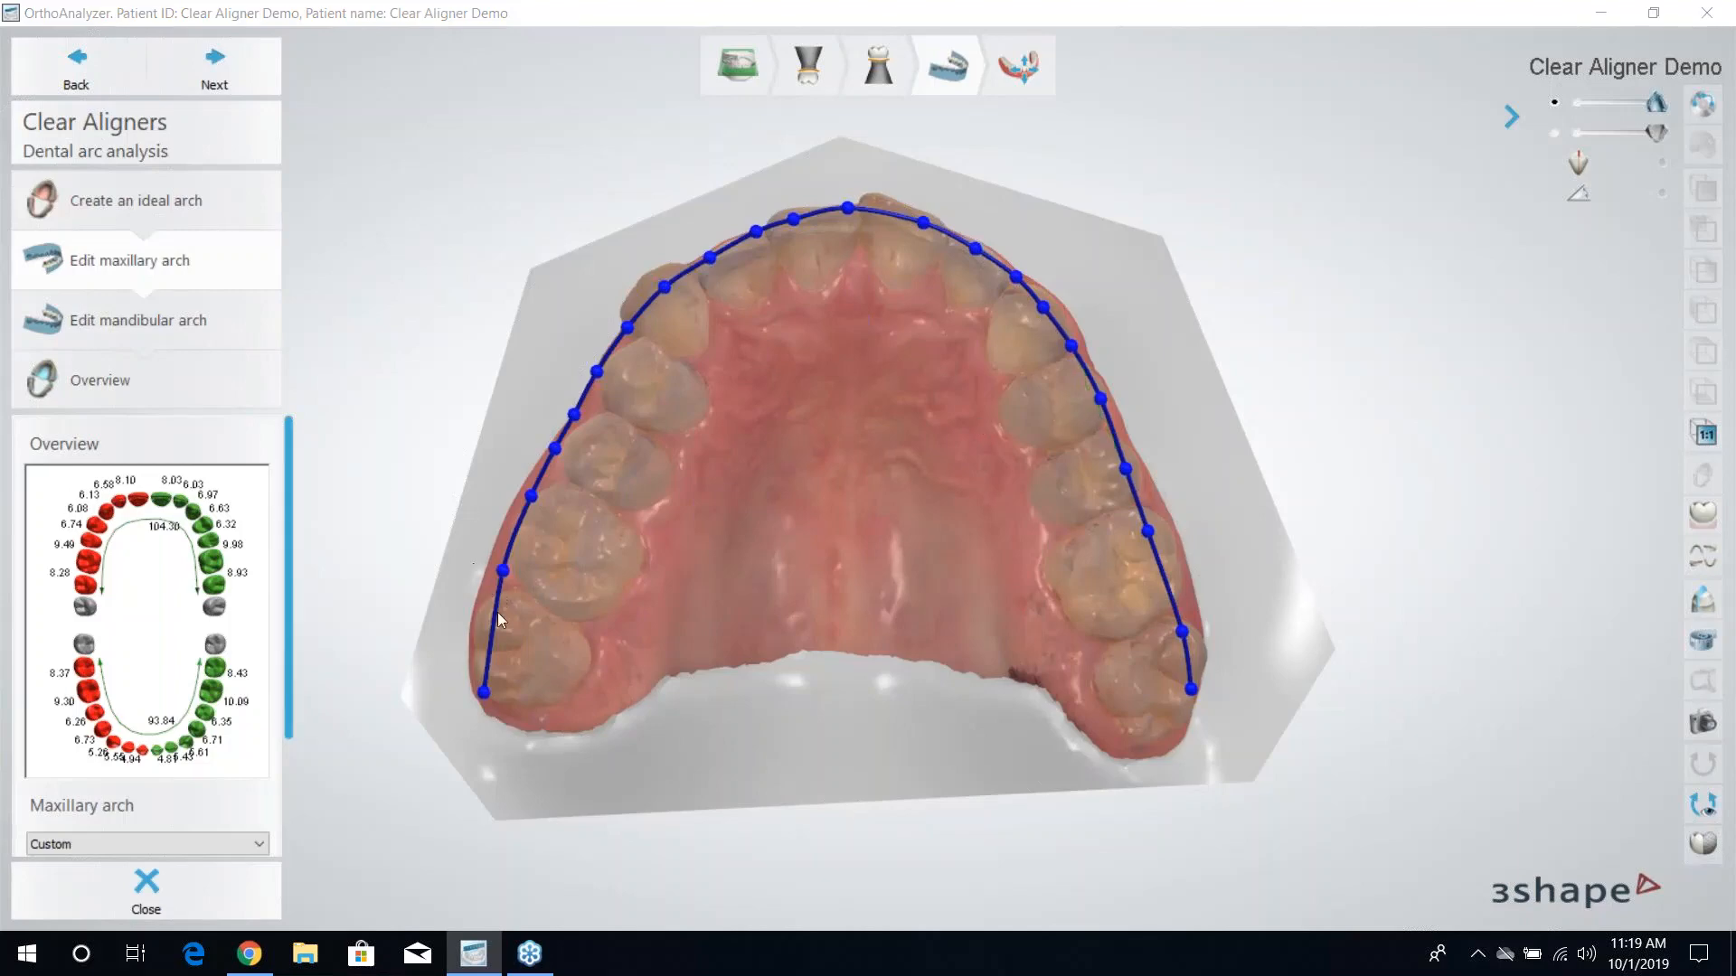
drag(488, 696, 497, 576)
right_click(492, 578)
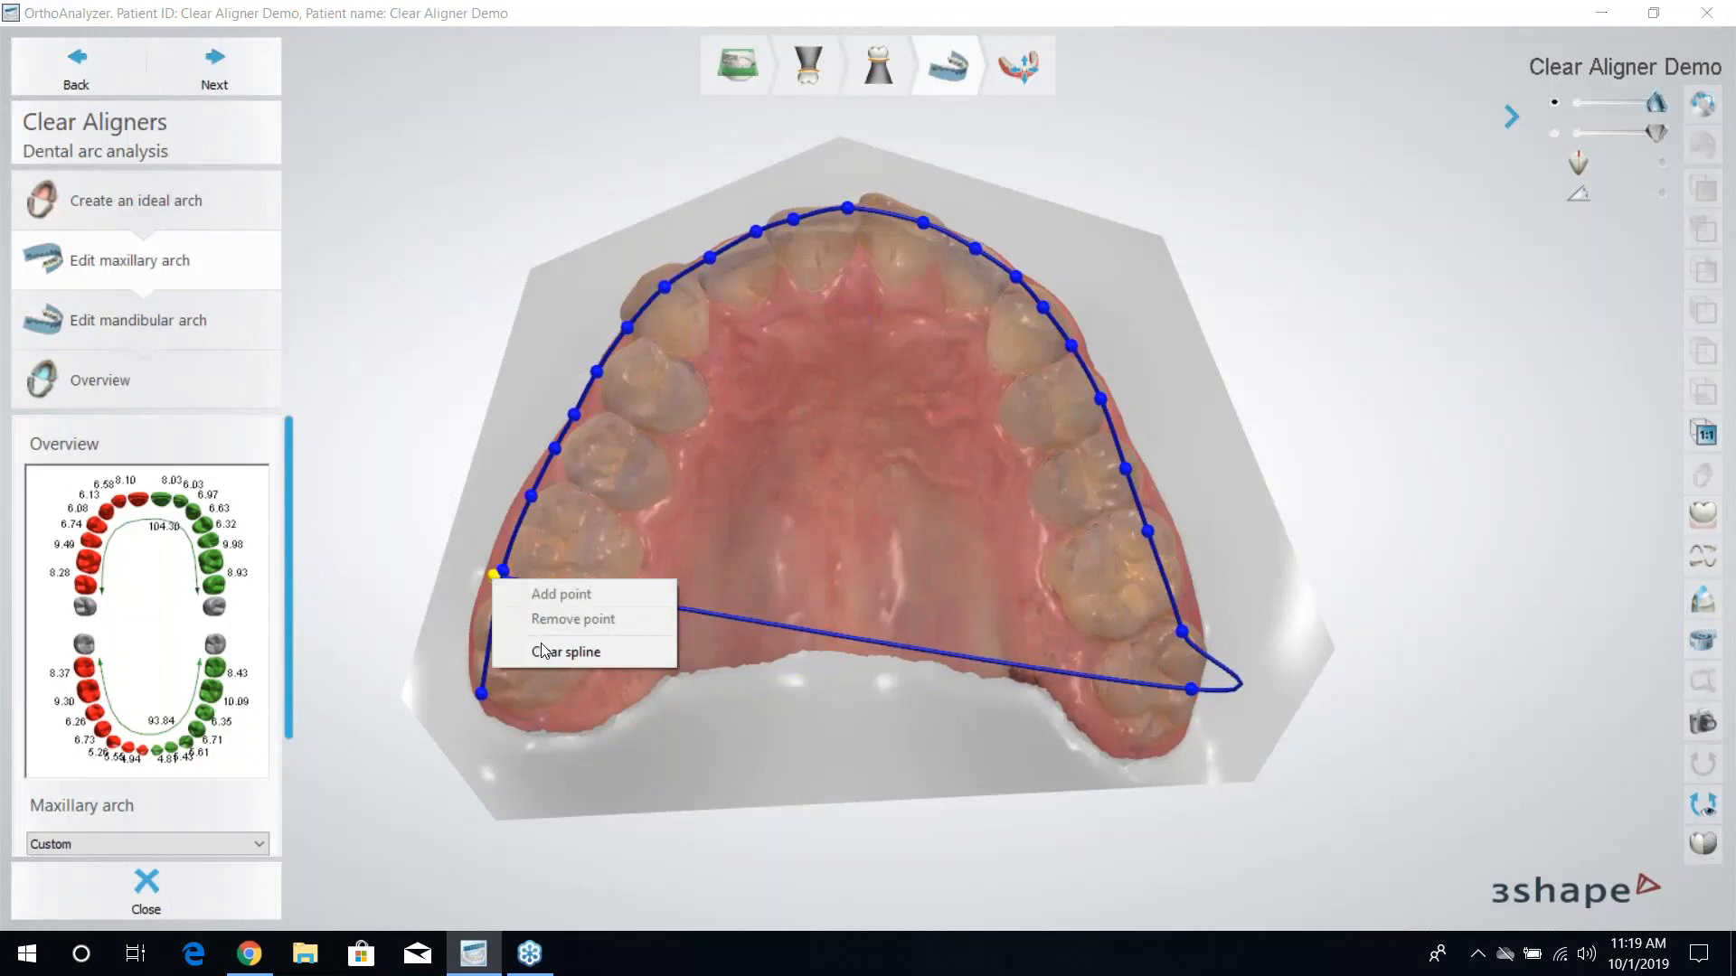
click(572, 756)
drag(577, 761, 1190, 735)
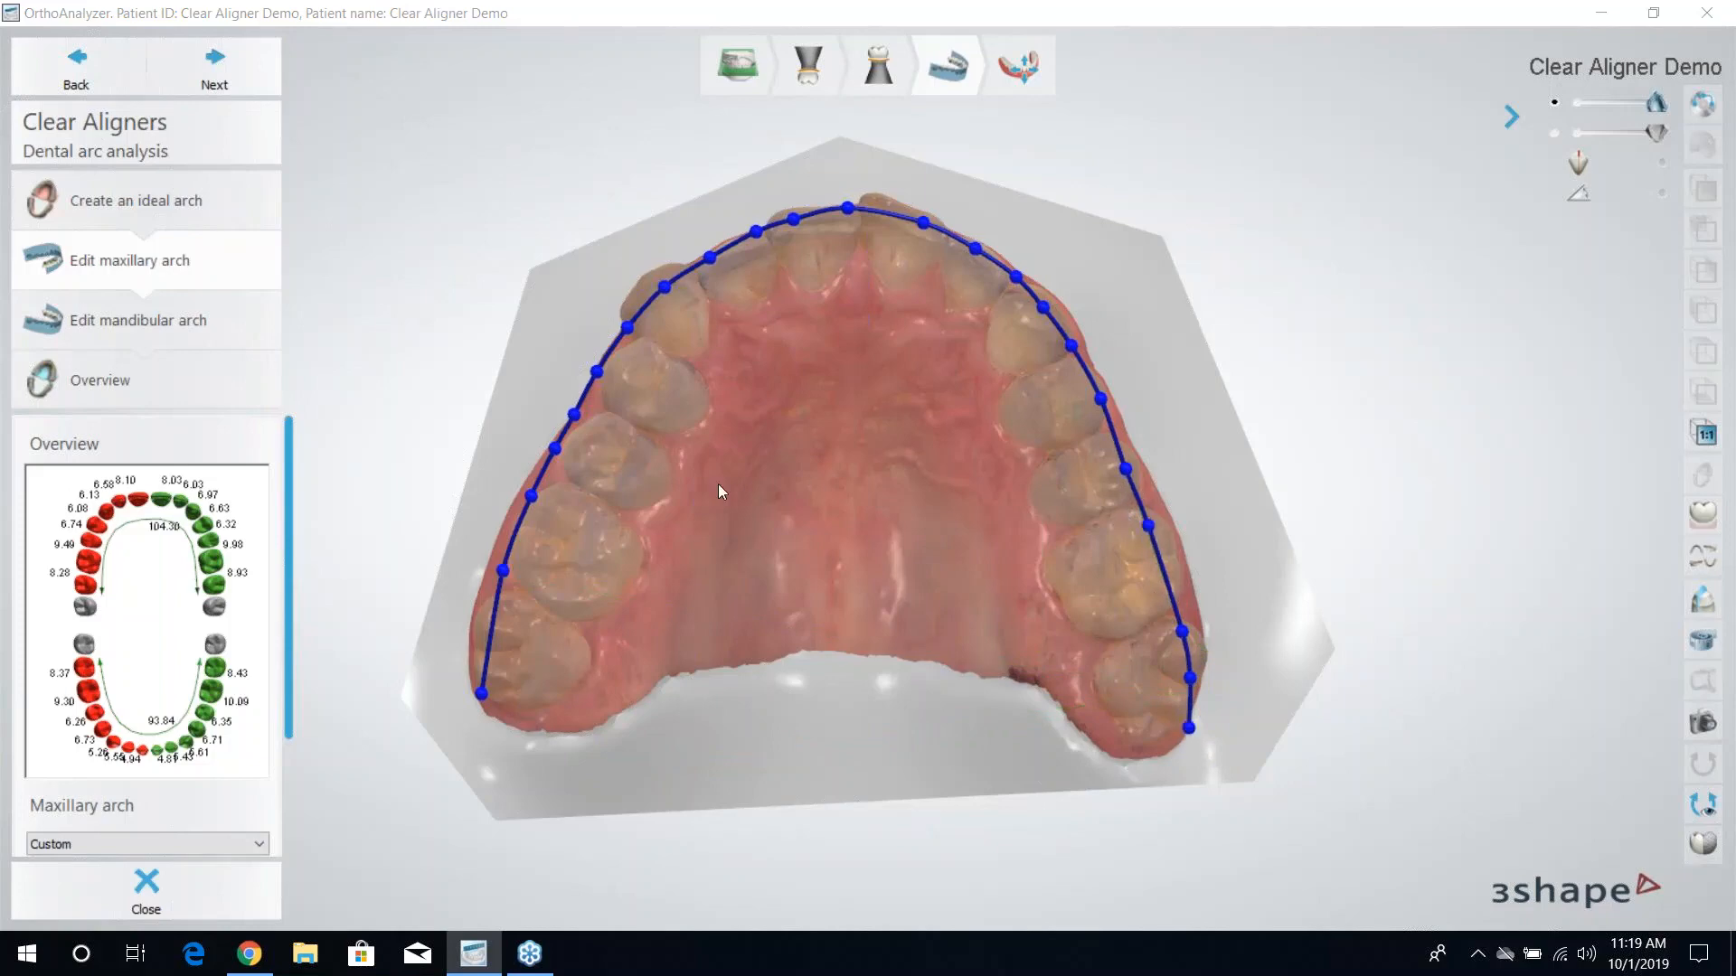
scroll(821, 429, down, 3)
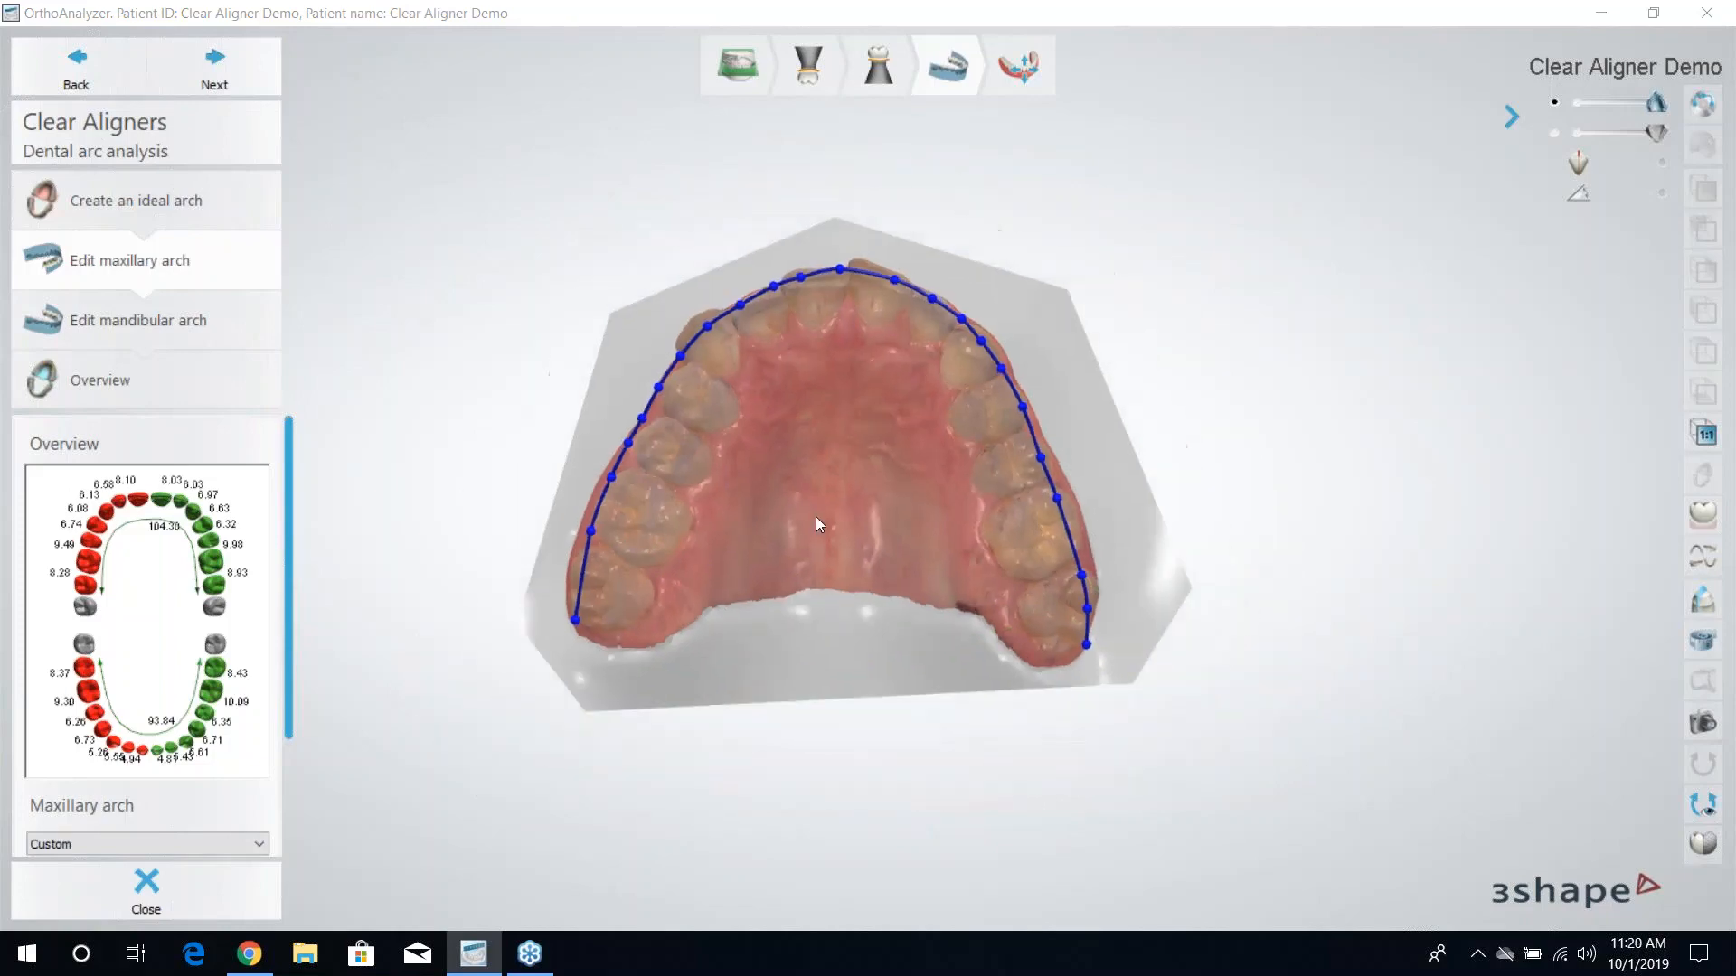
Accept the mandibular arch as it is, finish the dental arc analysis, and proceed to Virtual Setup.
click(215, 65)
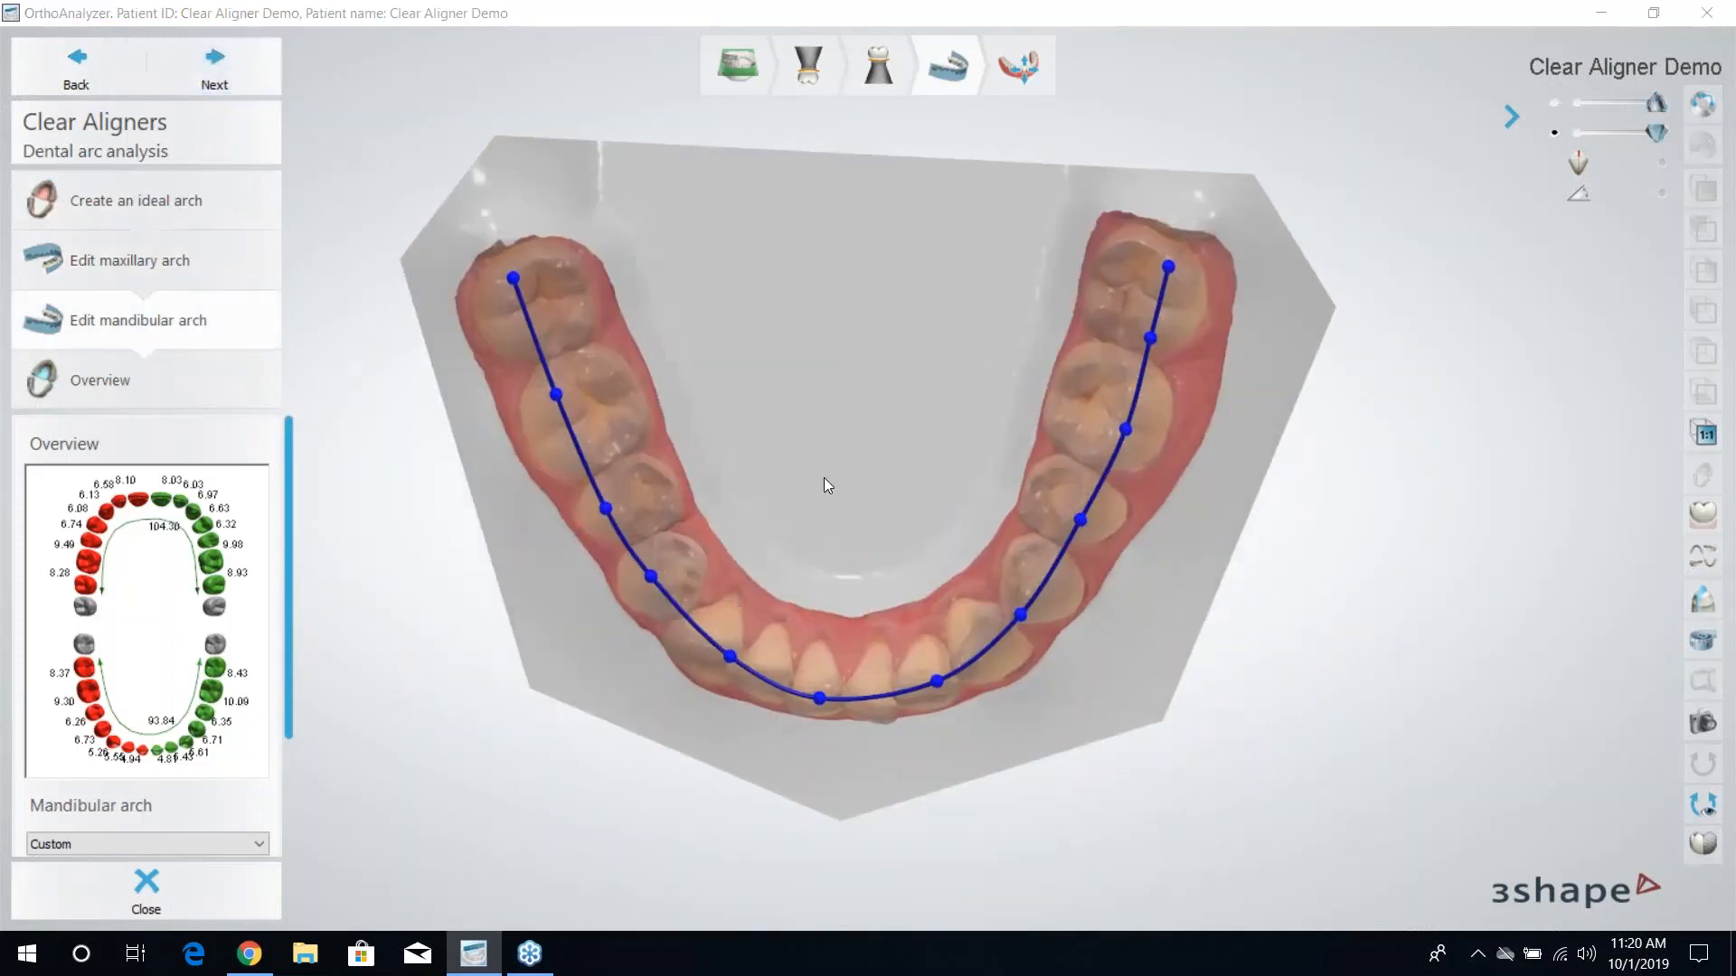
scroll(822, 477, down, 1)
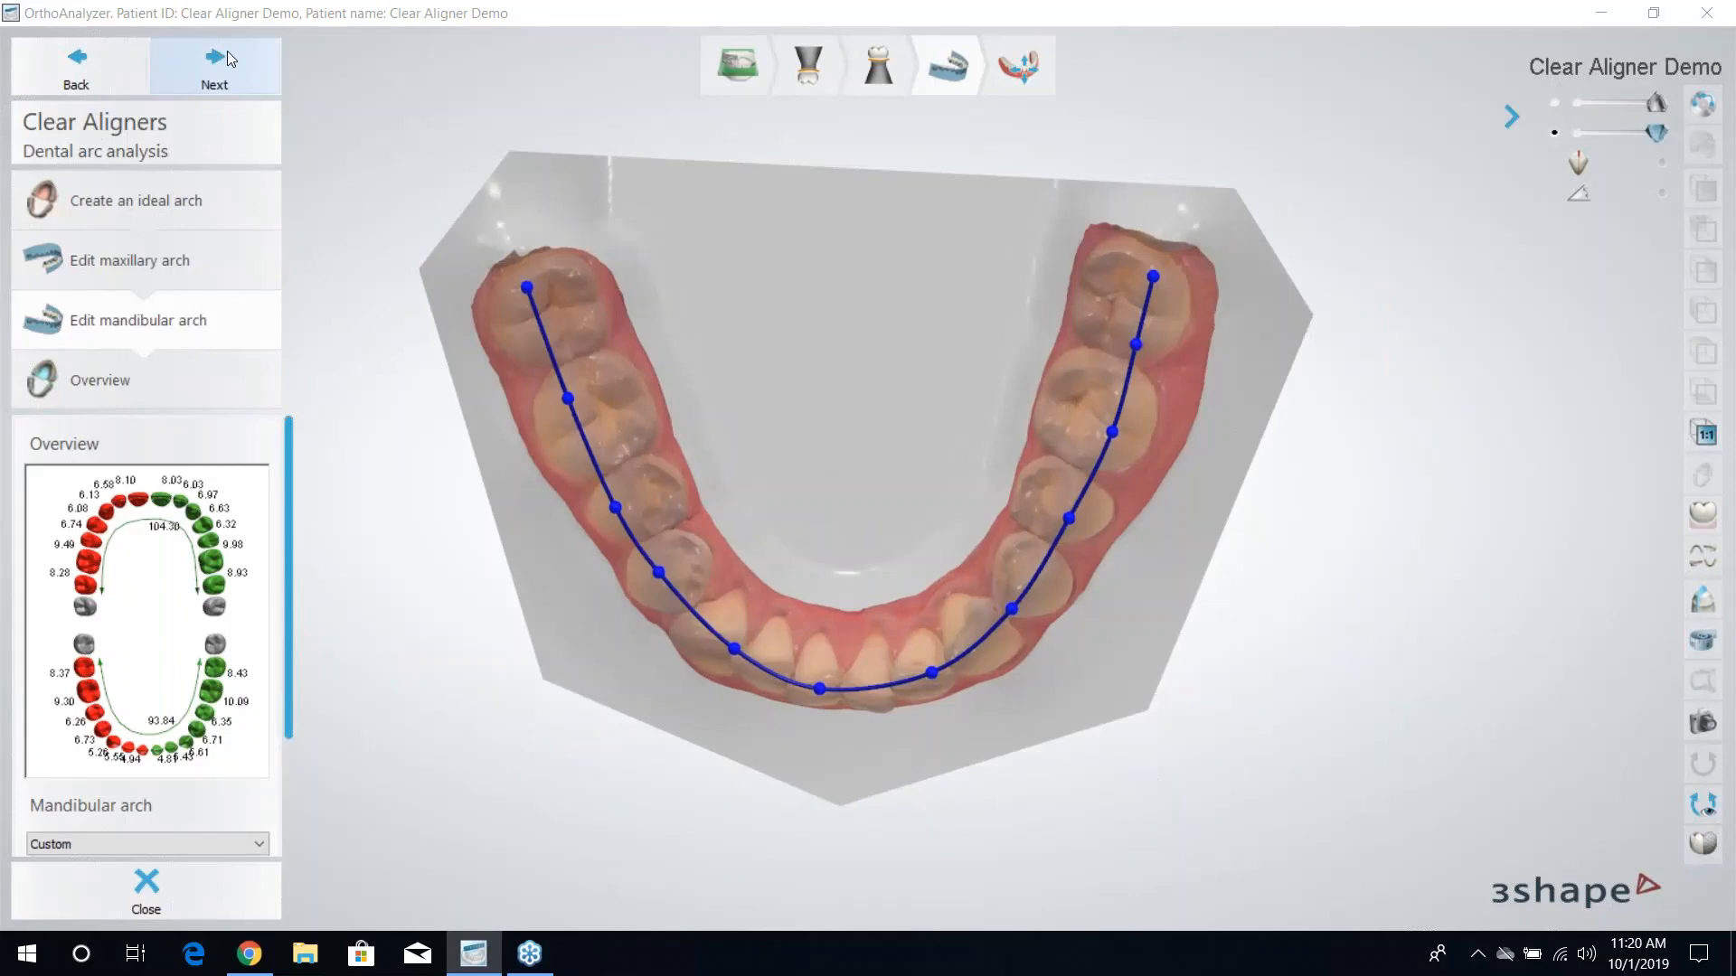
click(226, 51)
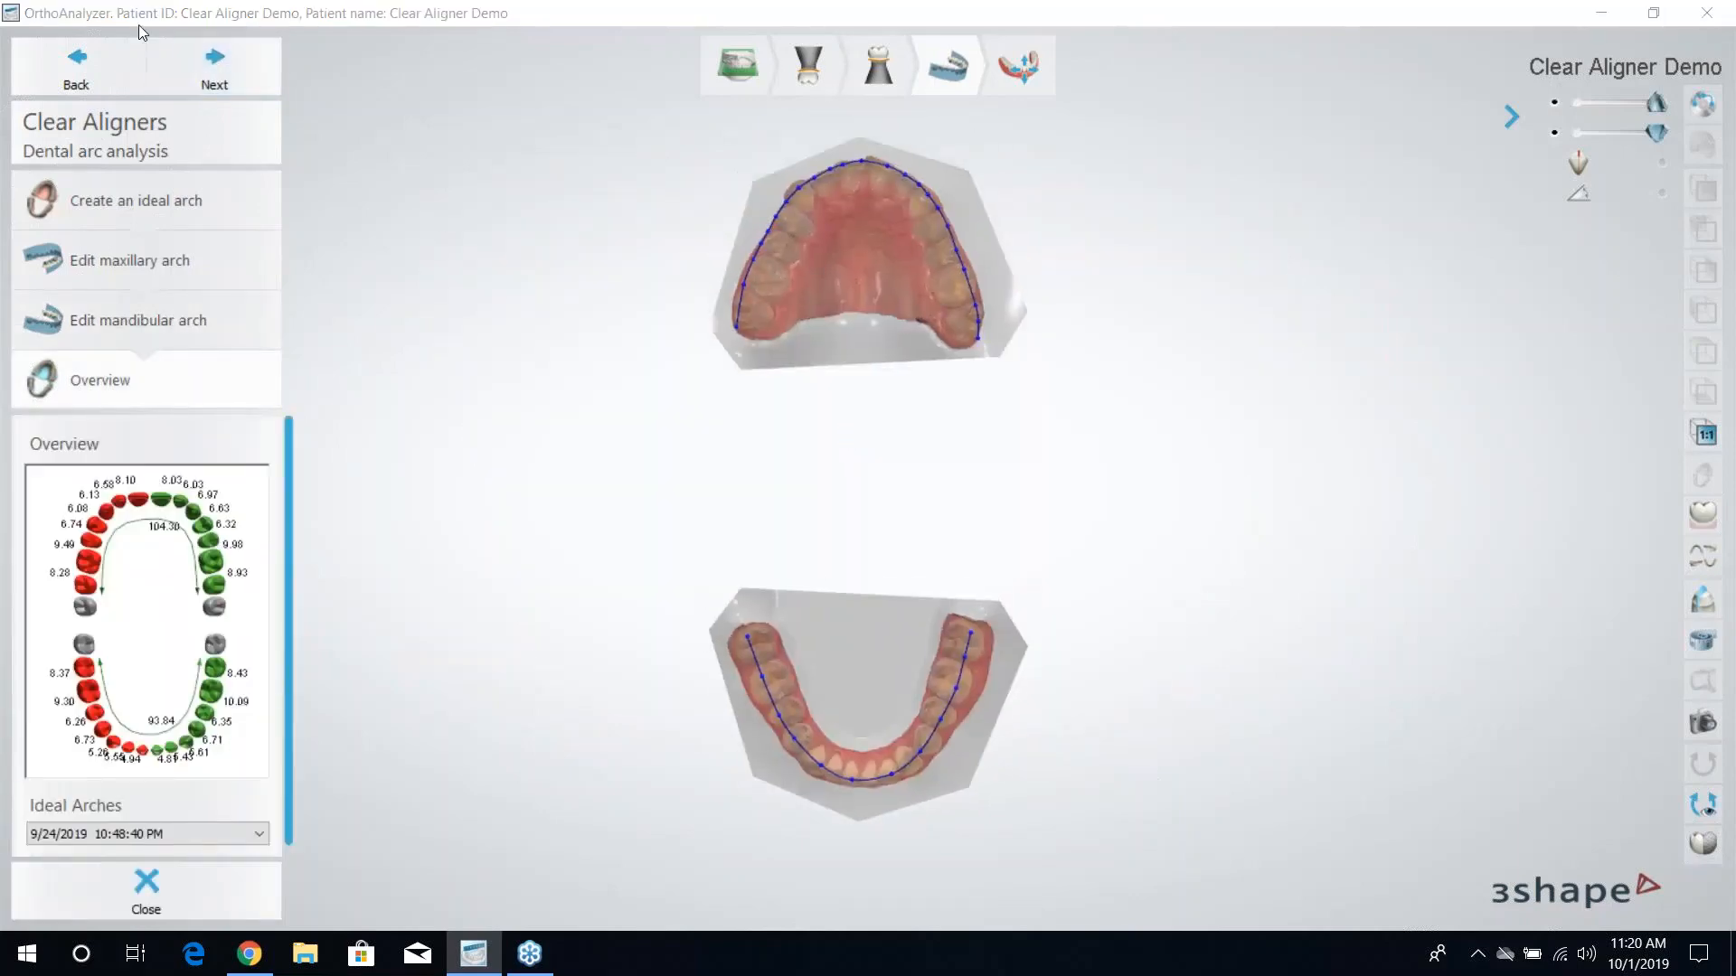
click(203, 56)
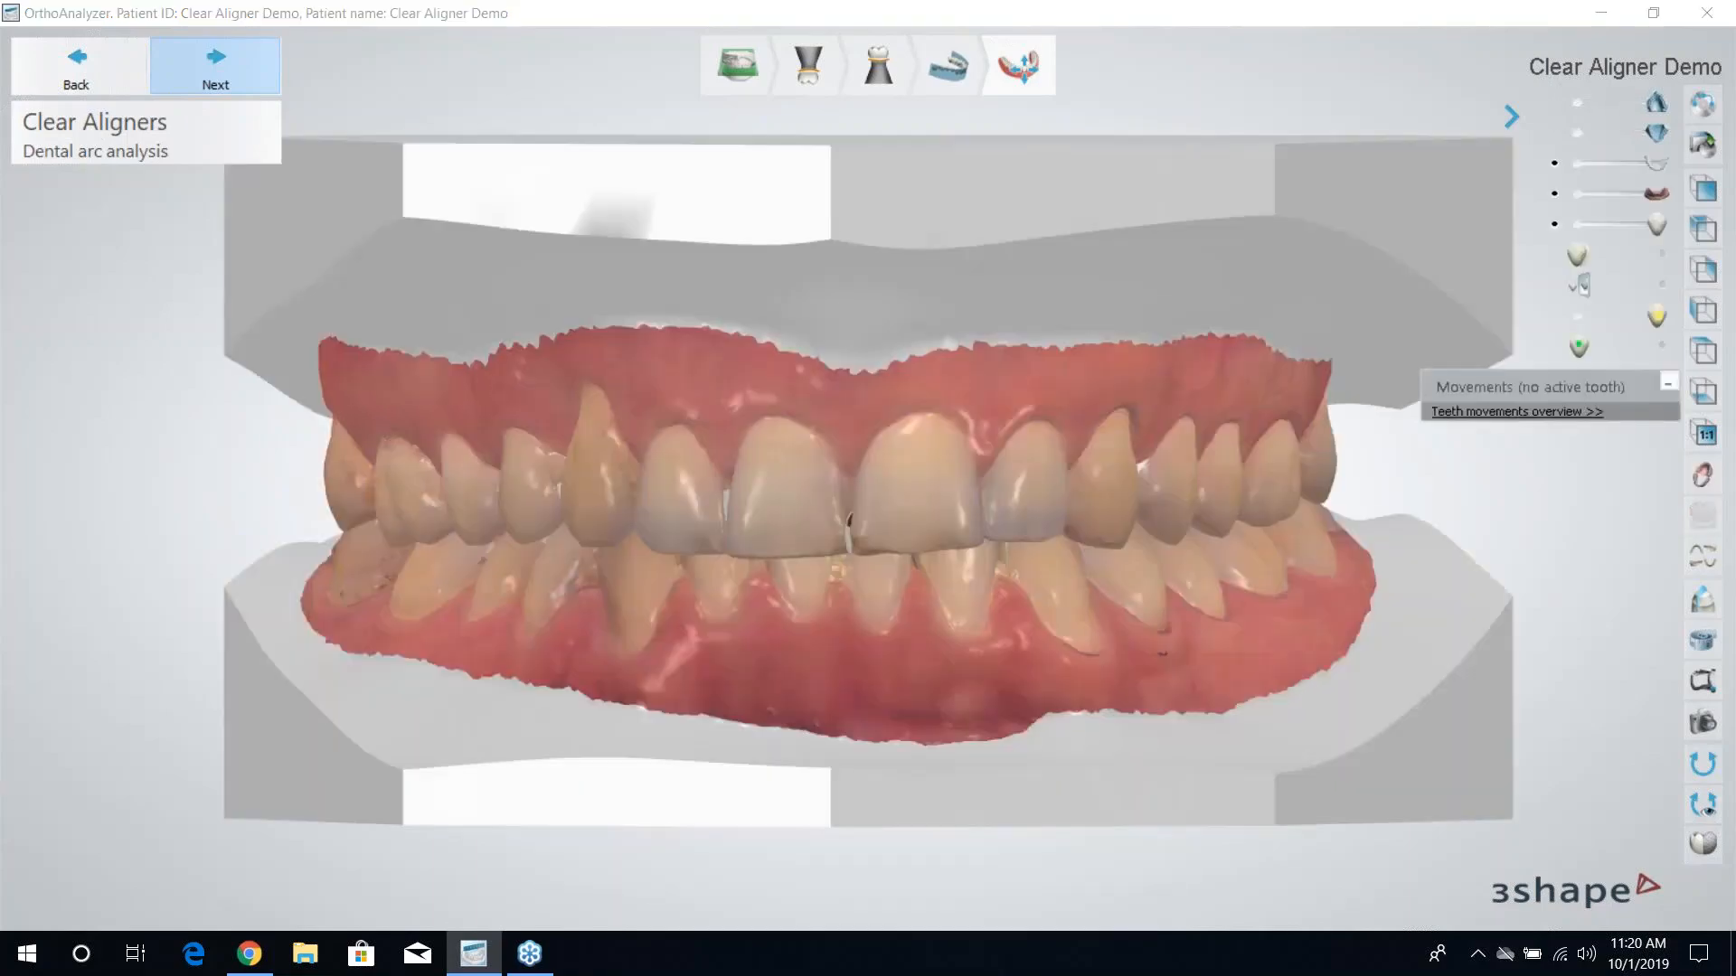
click(215, 65)
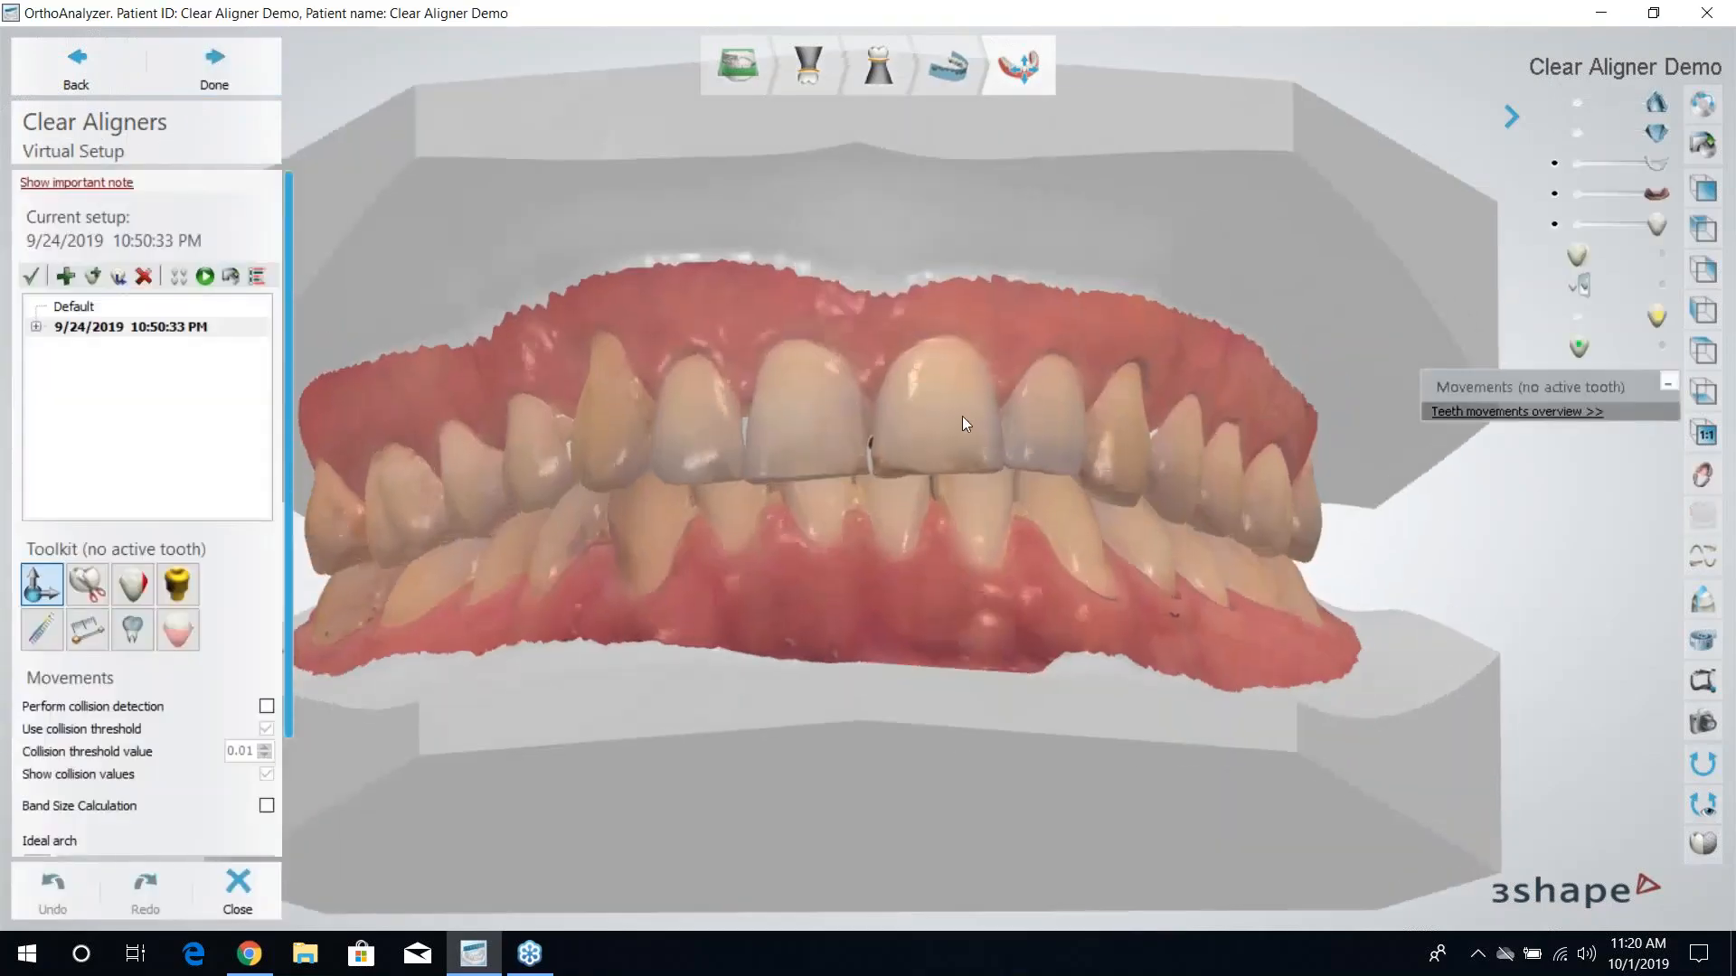
Hide the mandible to view the maxilla from the occlusal side and activate tooth 21.
right_drag(962, 416, 935, 461)
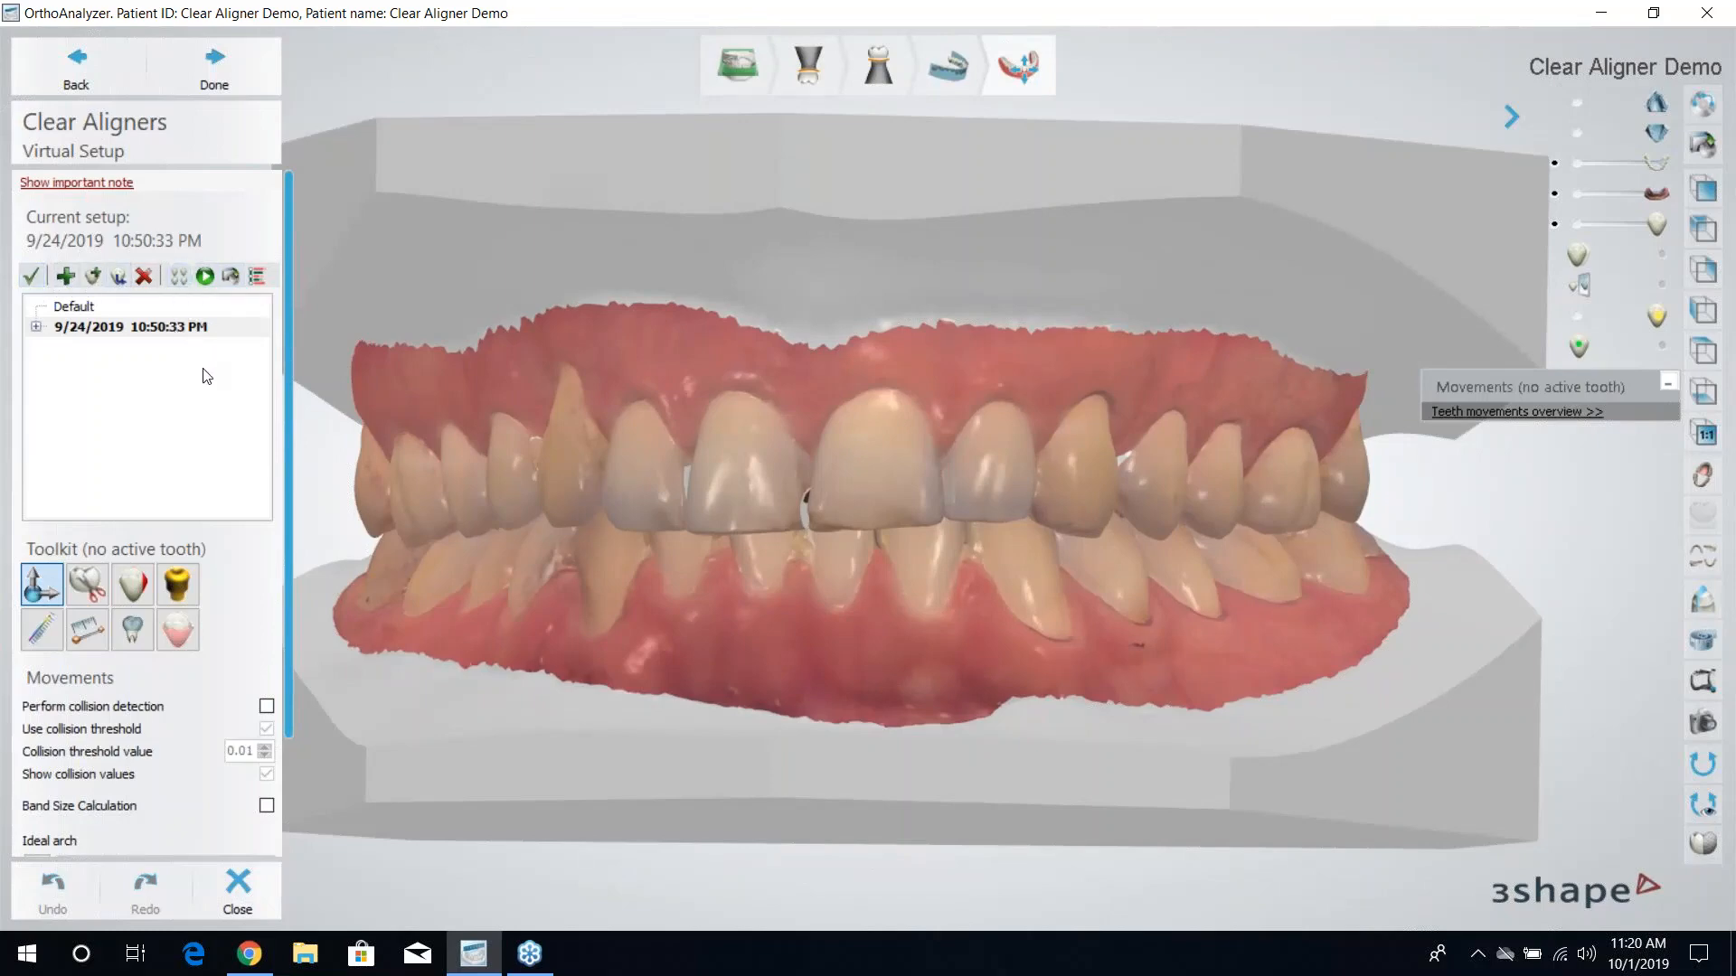
click(1581, 132)
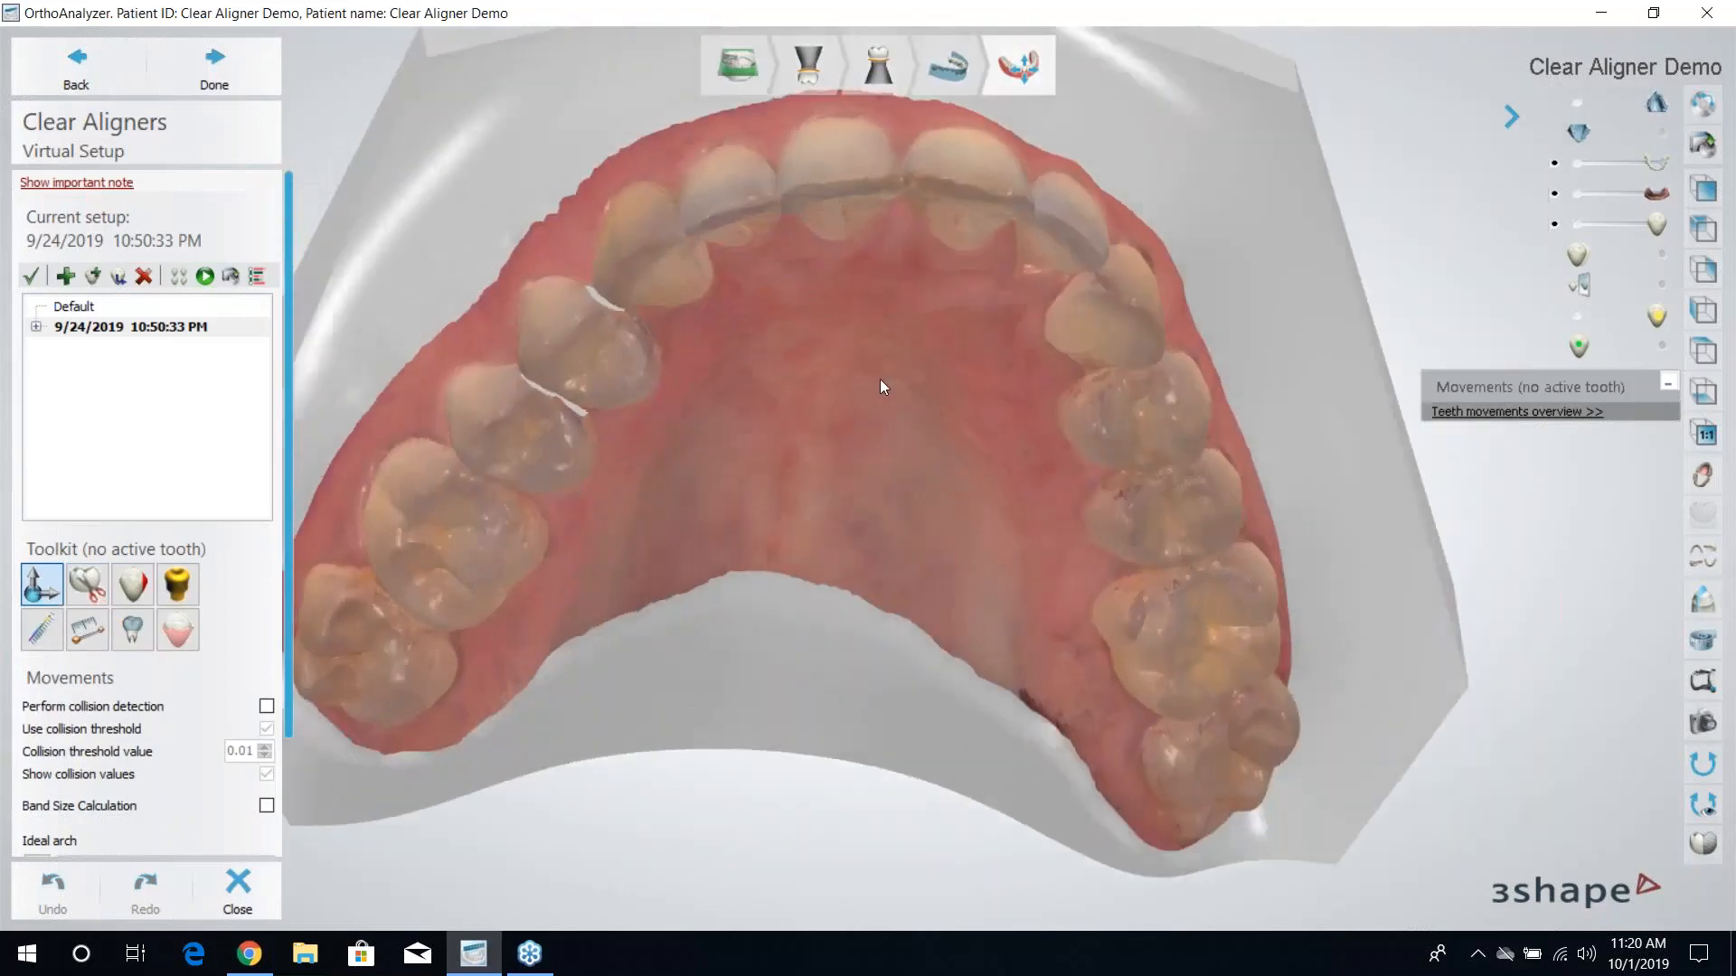
middle_drag(881, 378, 872, 436)
right_drag(864, 415, 866, 393)
click(924, 215)
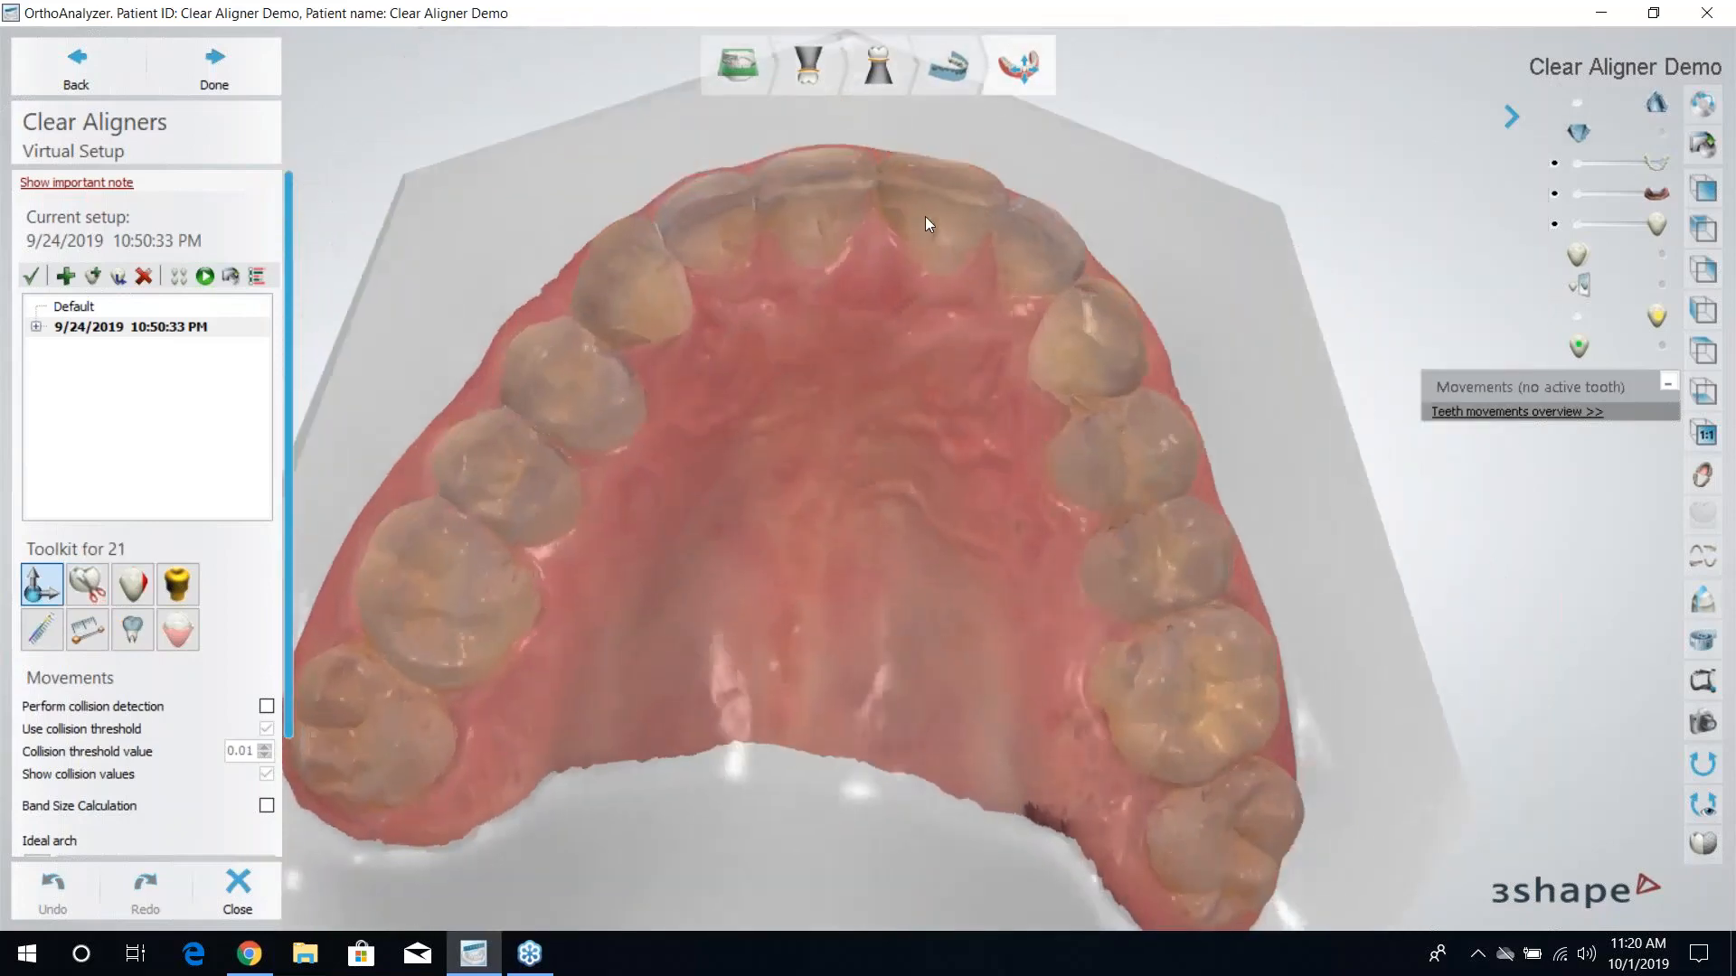
click(925, 215)
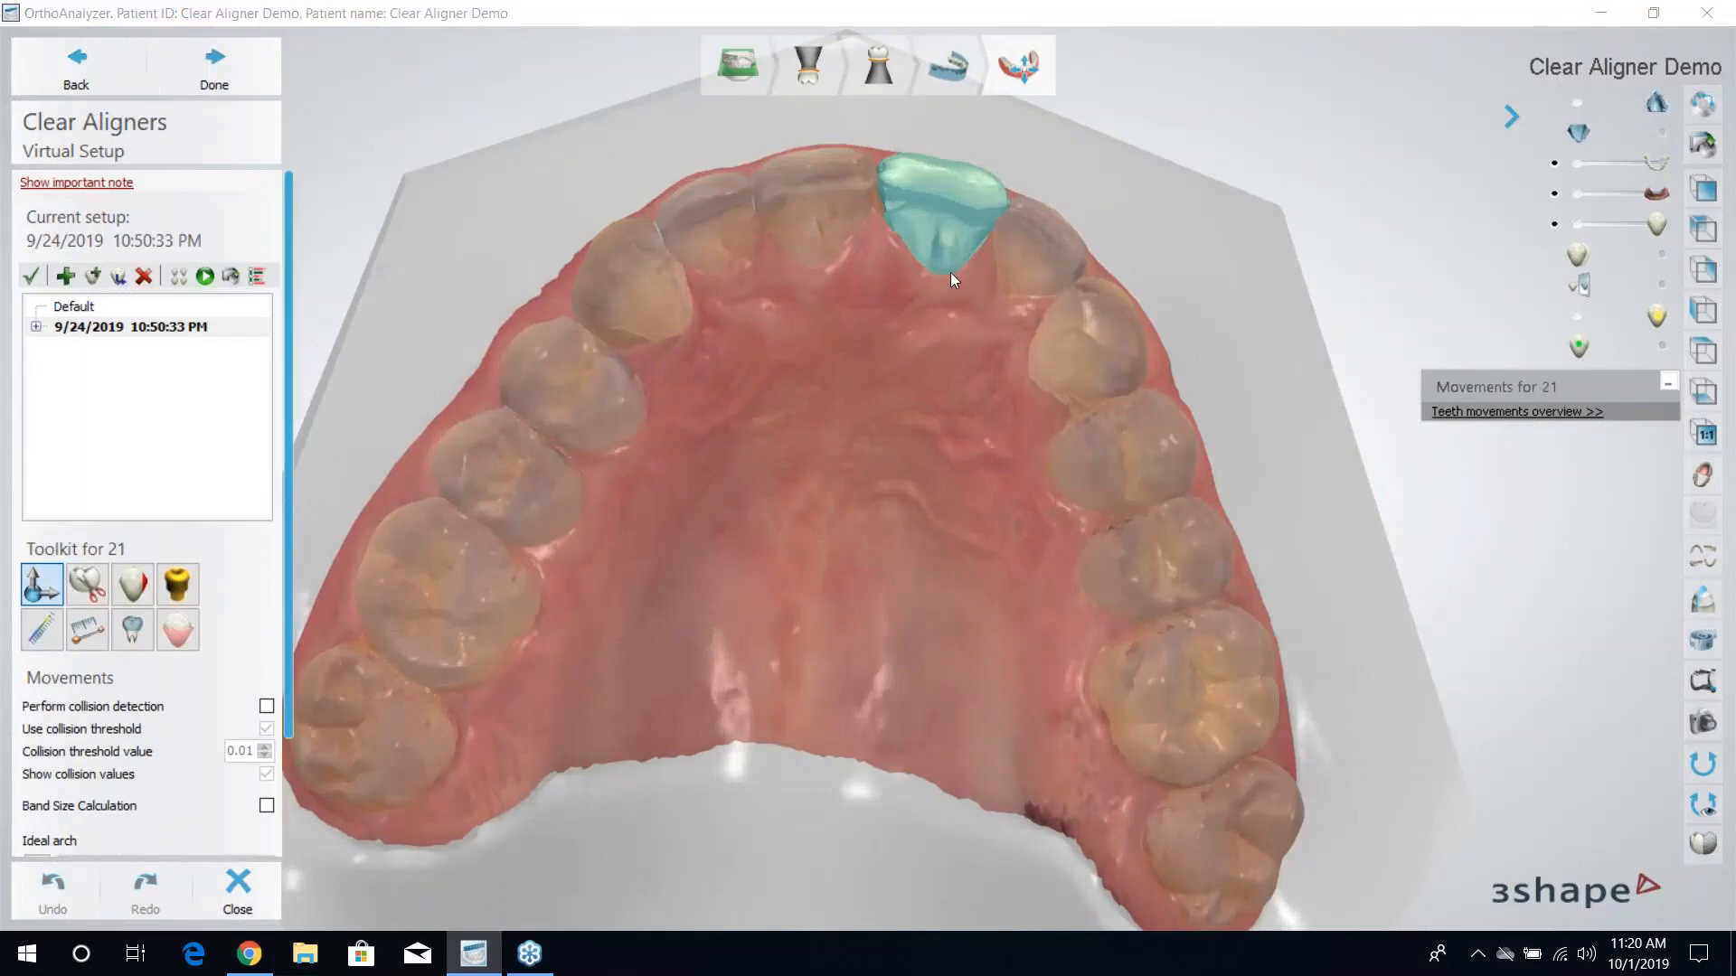
Compare the Original with attachments subsetup with the 9/24/2019 10:50:33 PM setup by applying each in turn.
click(36, 327)
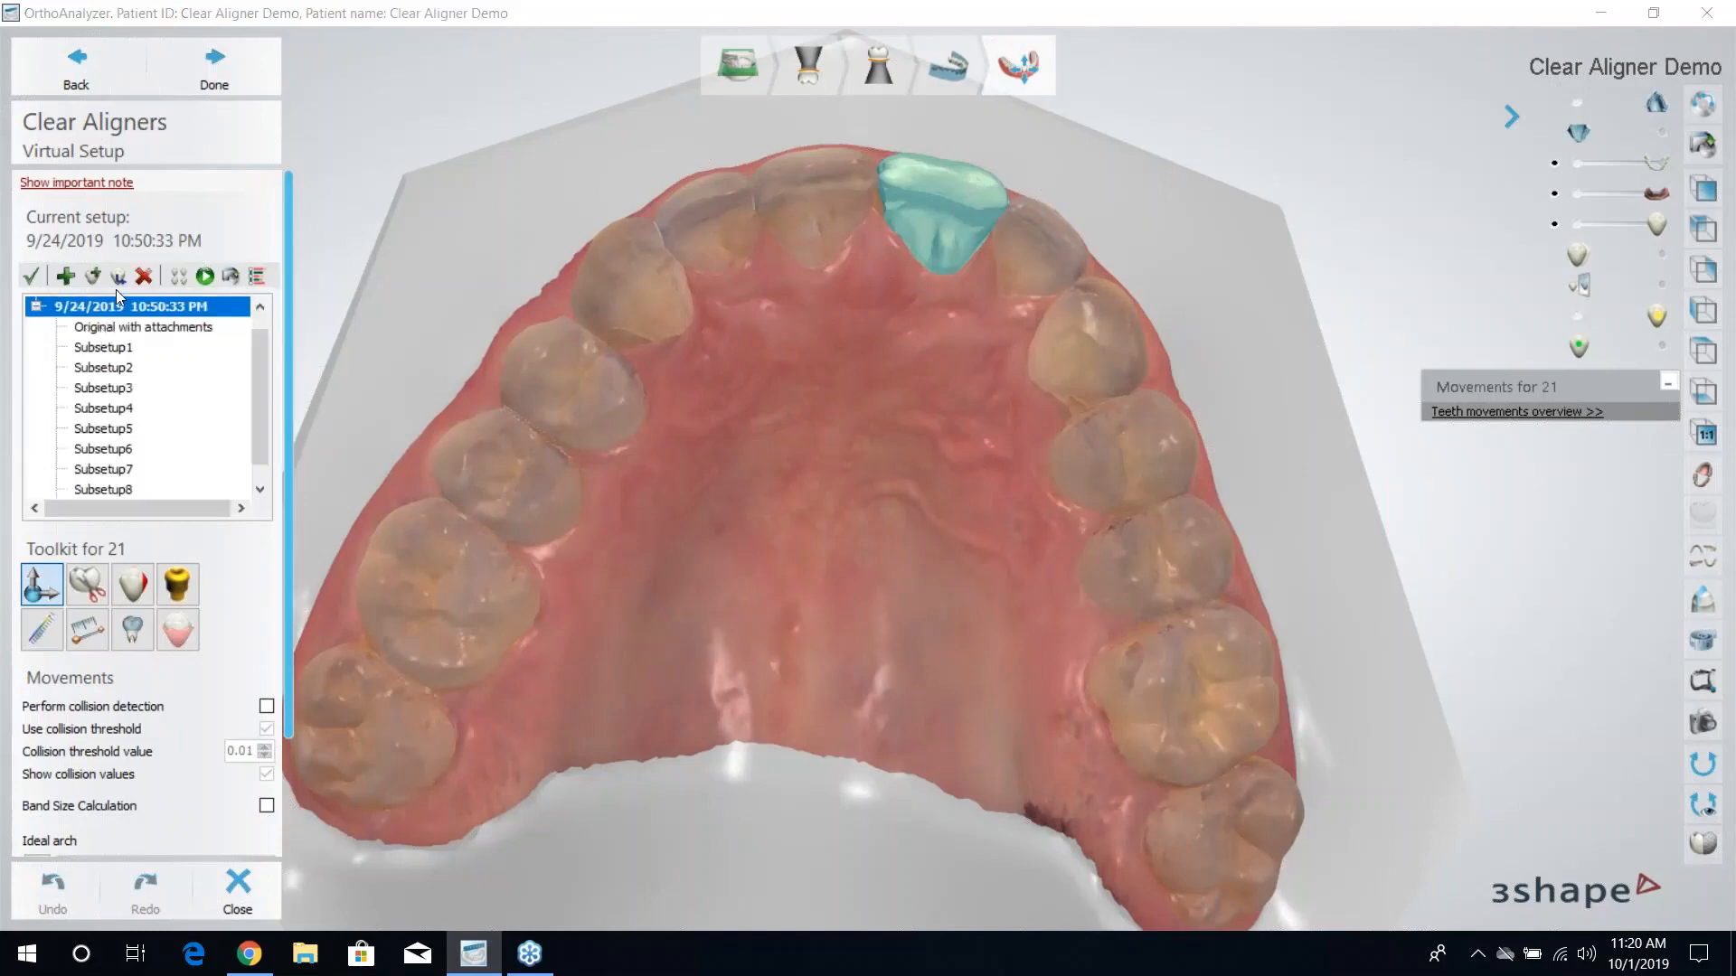
click(125, 348)
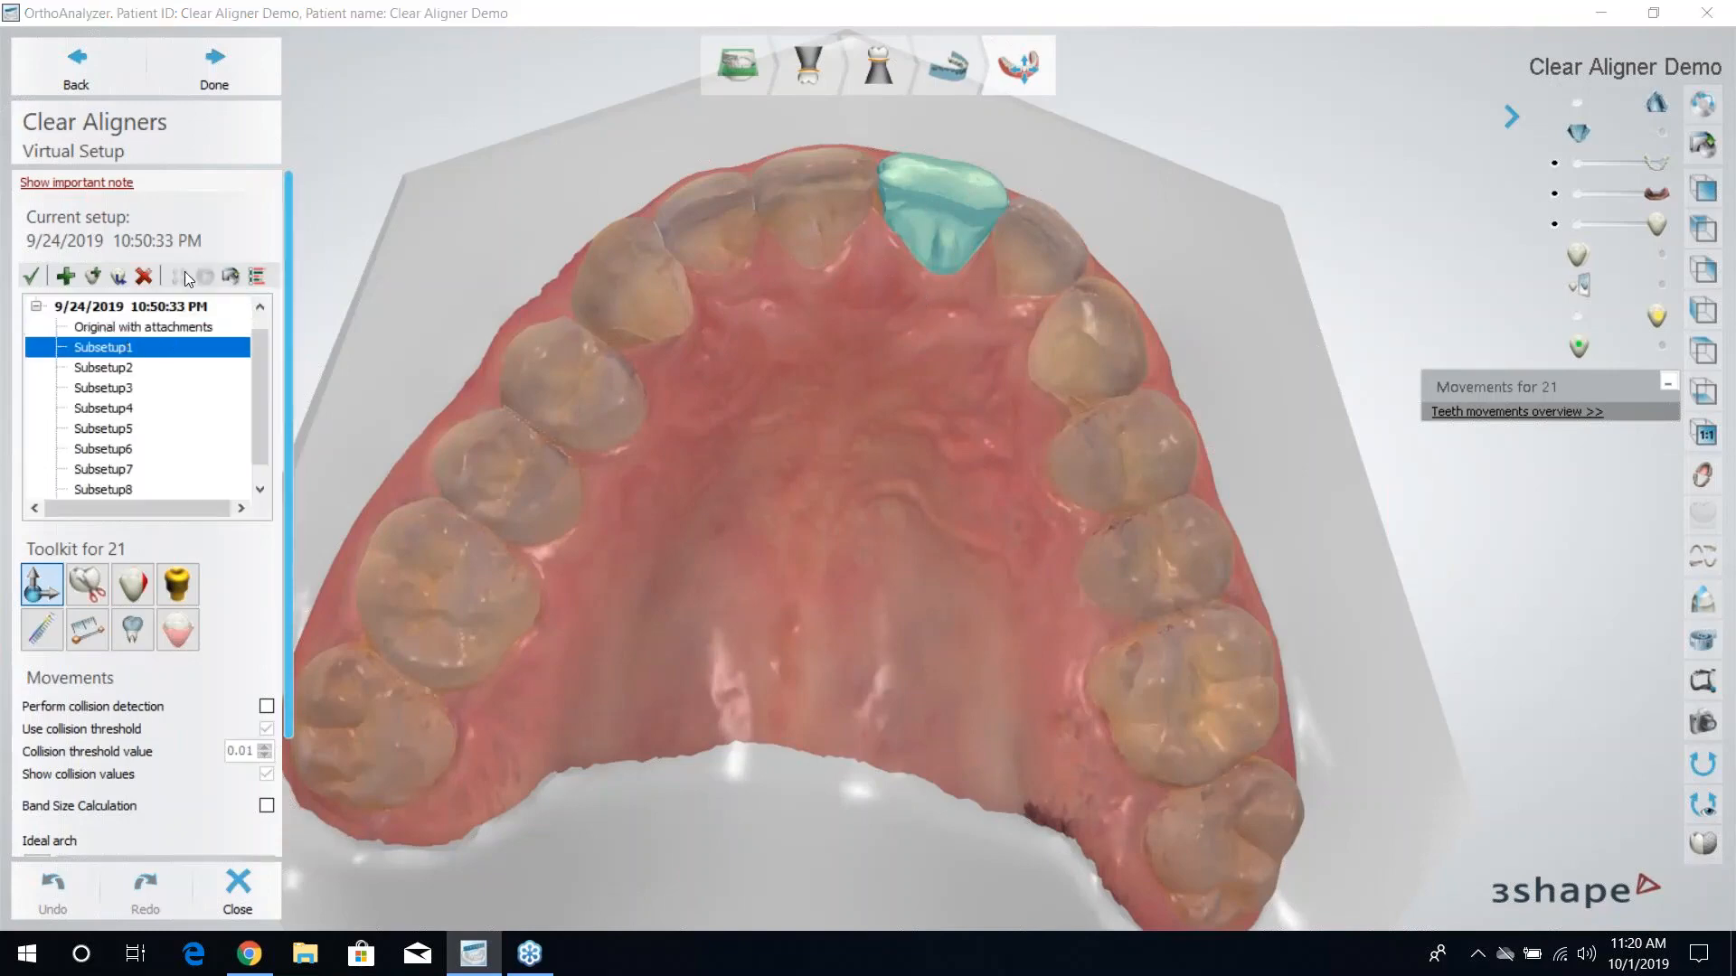
click(187, 327)
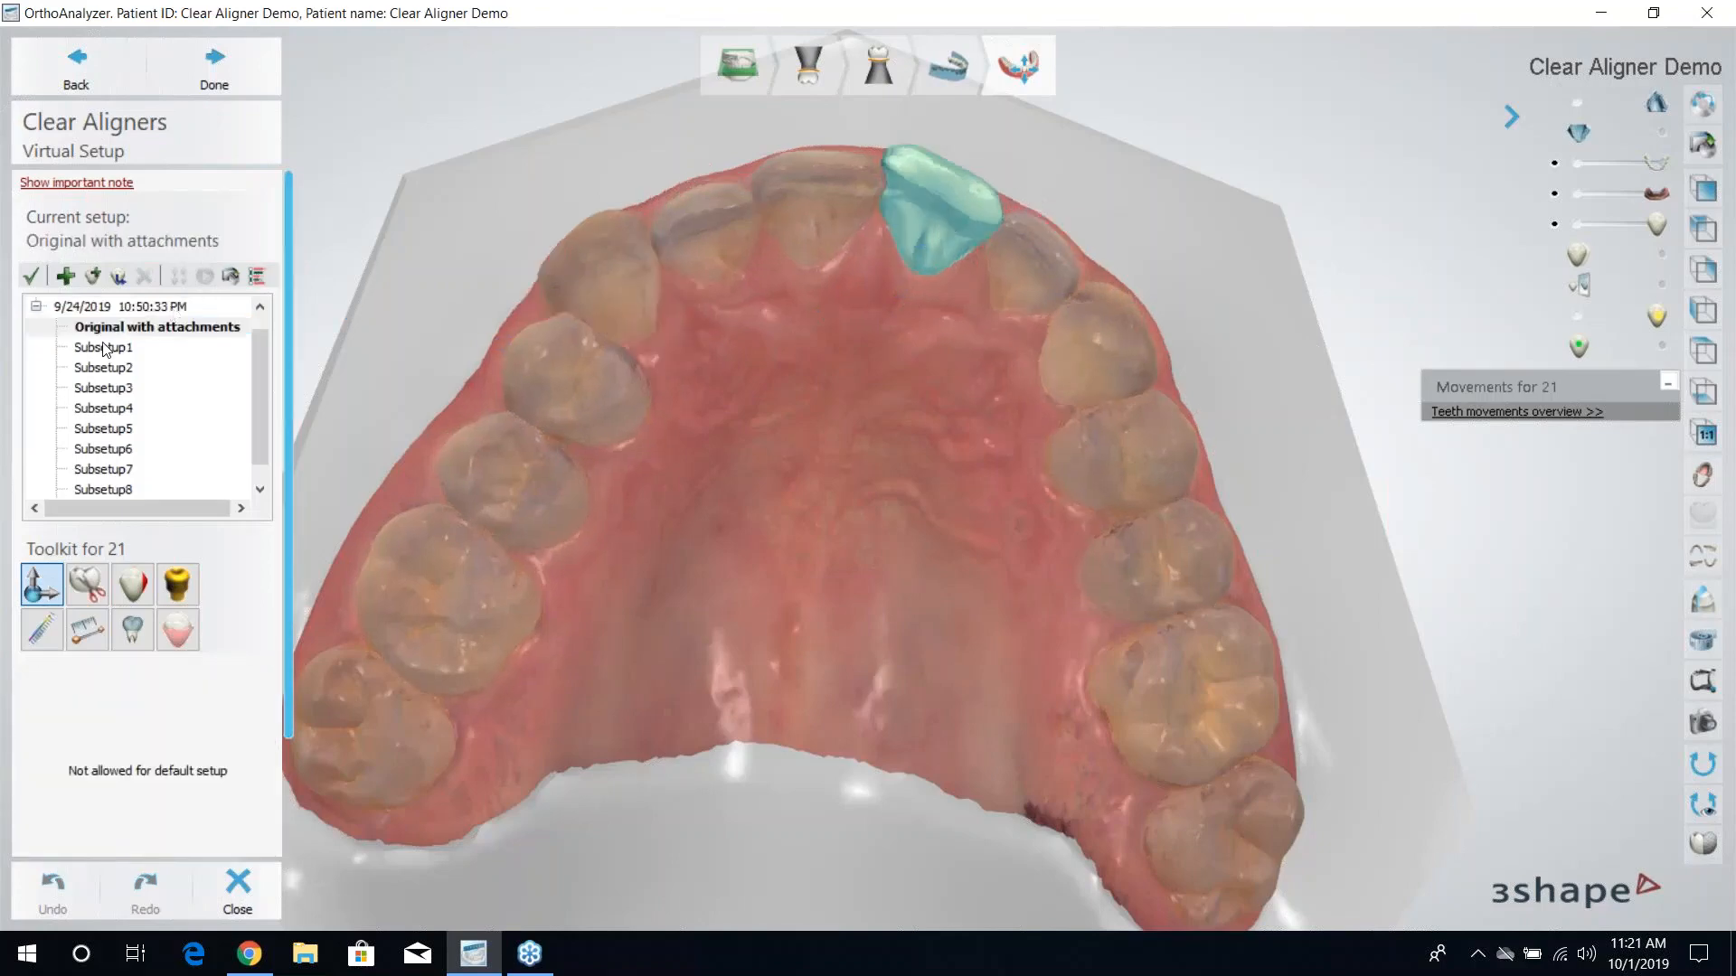
click(114, 307)
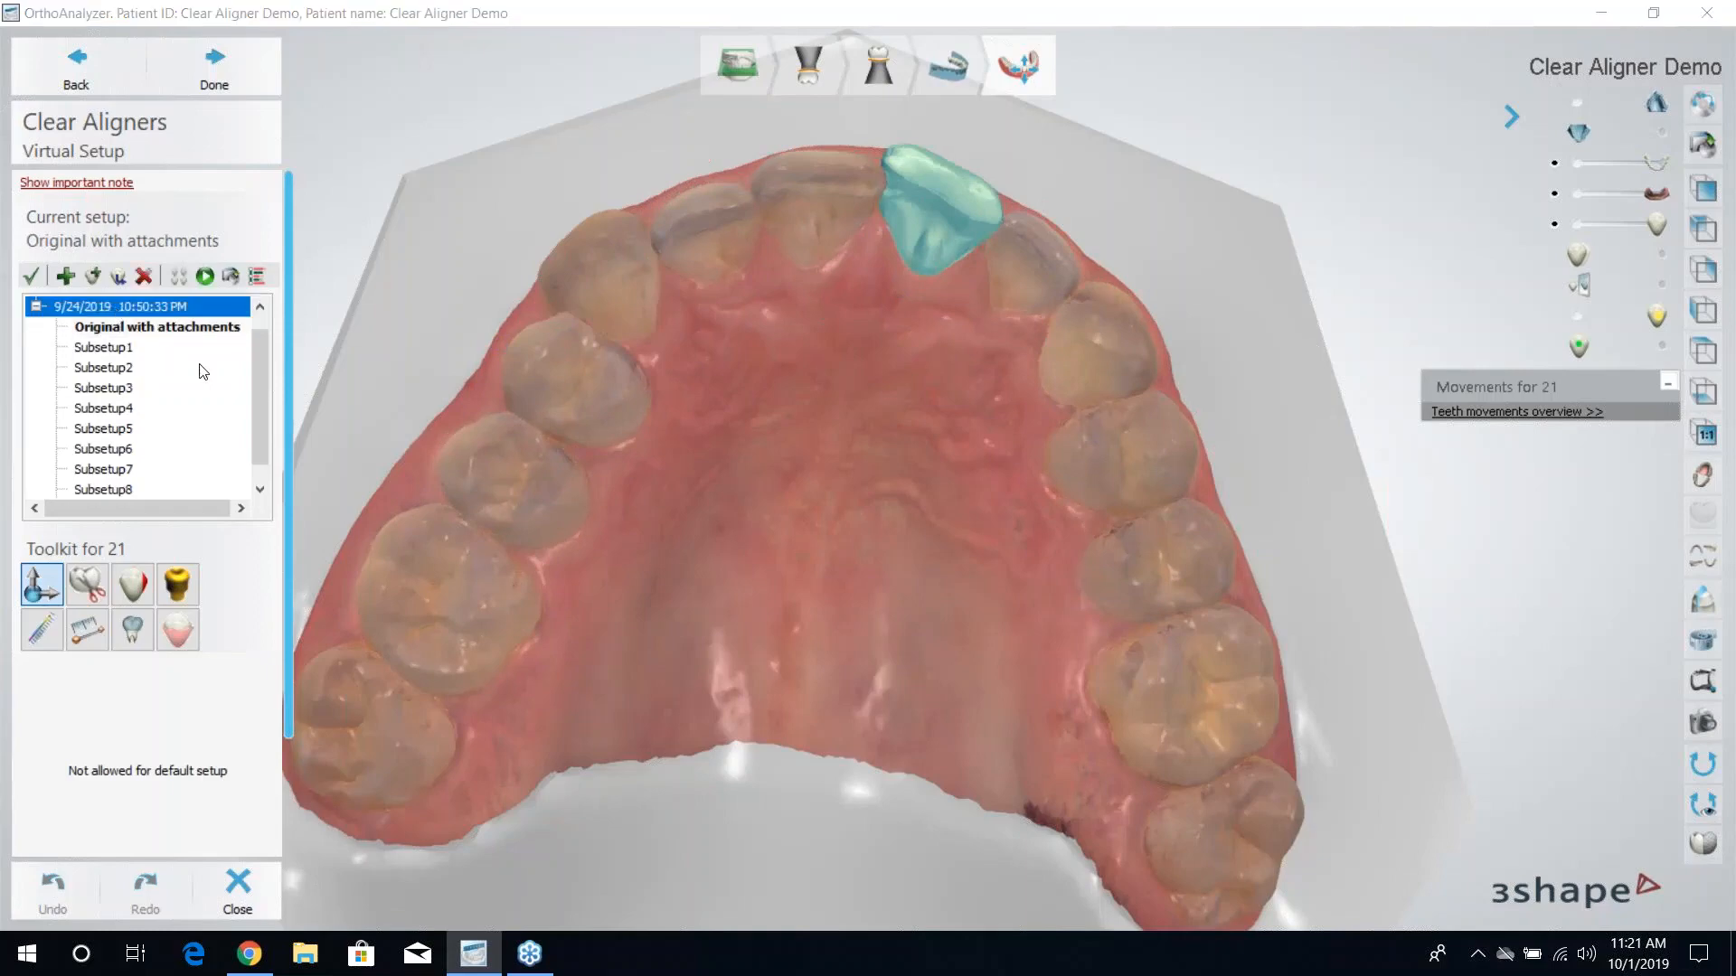
scroll(116, 335, up, 1)
double_click(117, 331)
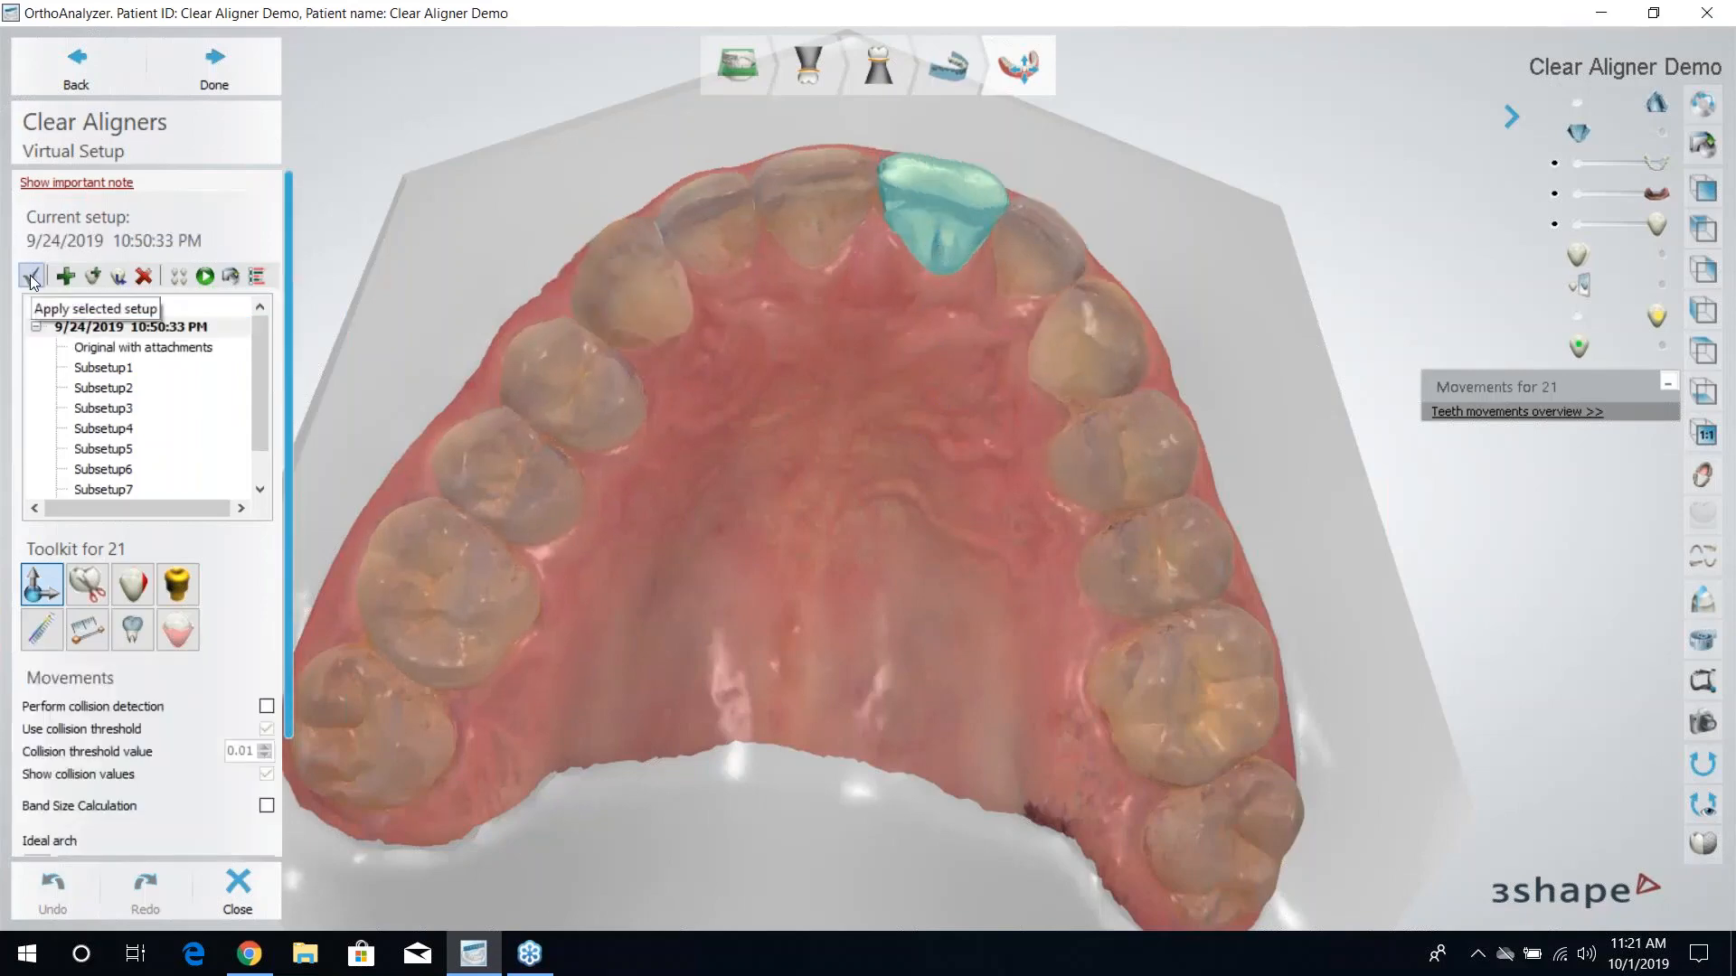
Create a new virtual setup under the suggested name, not based on an existing setup, and shift tooth 21 slightly toward the palate.
click(64, 276)
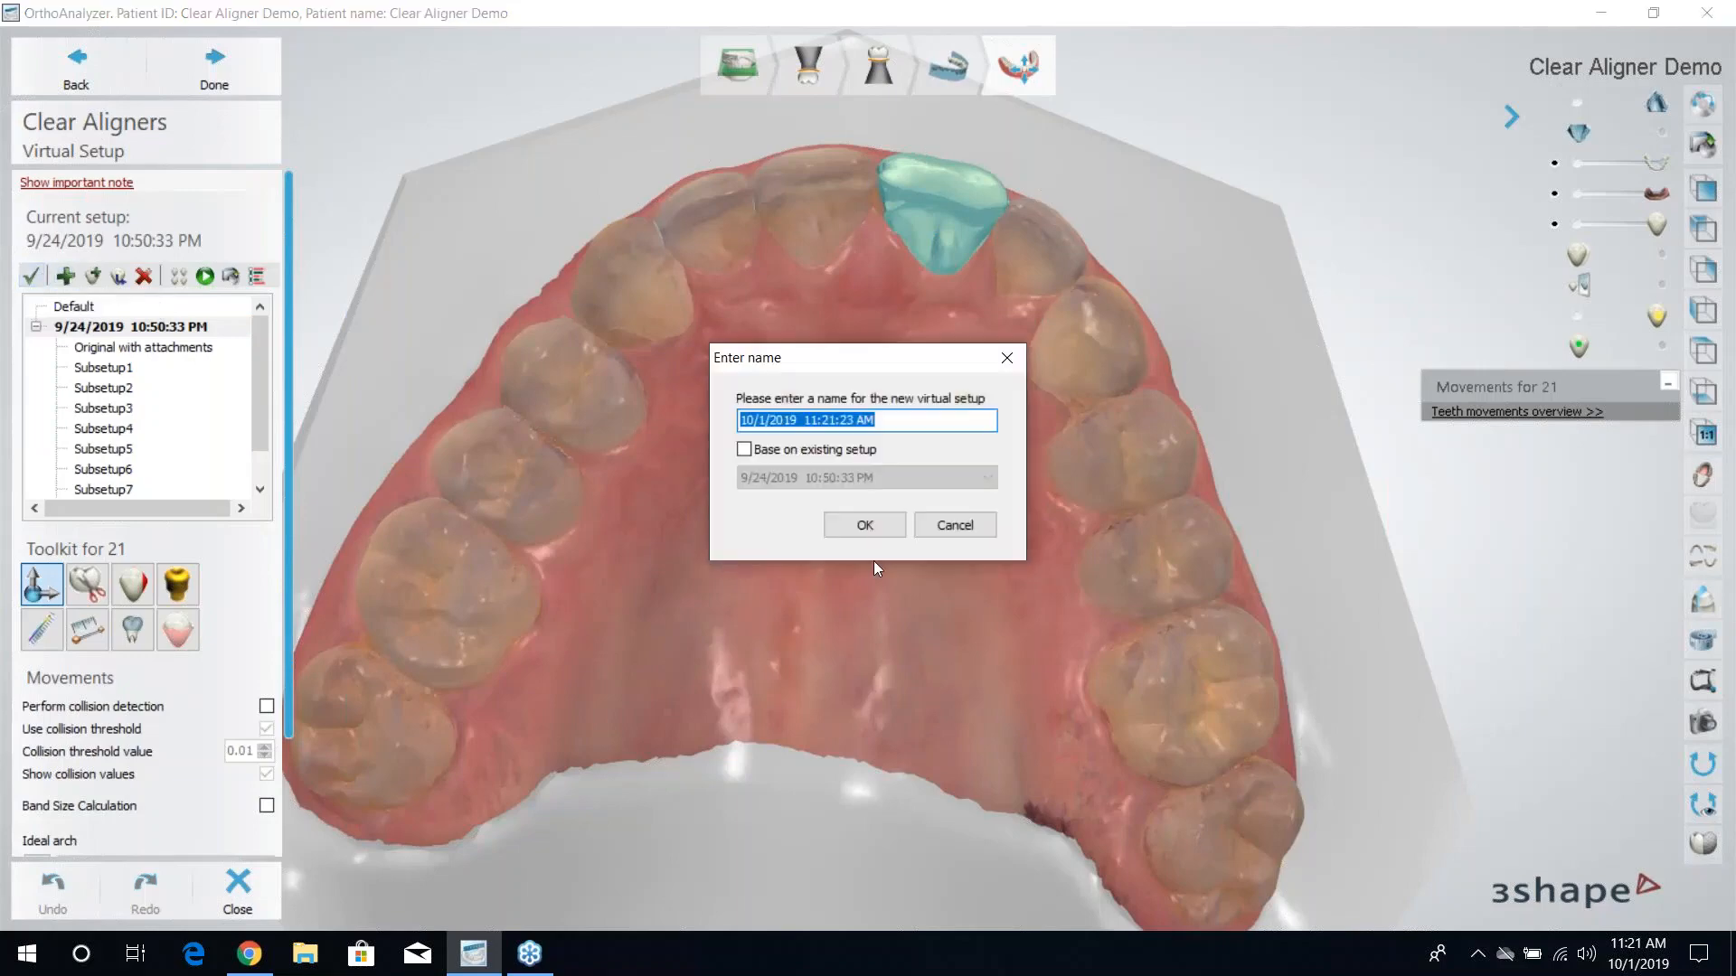
click(863, 526)
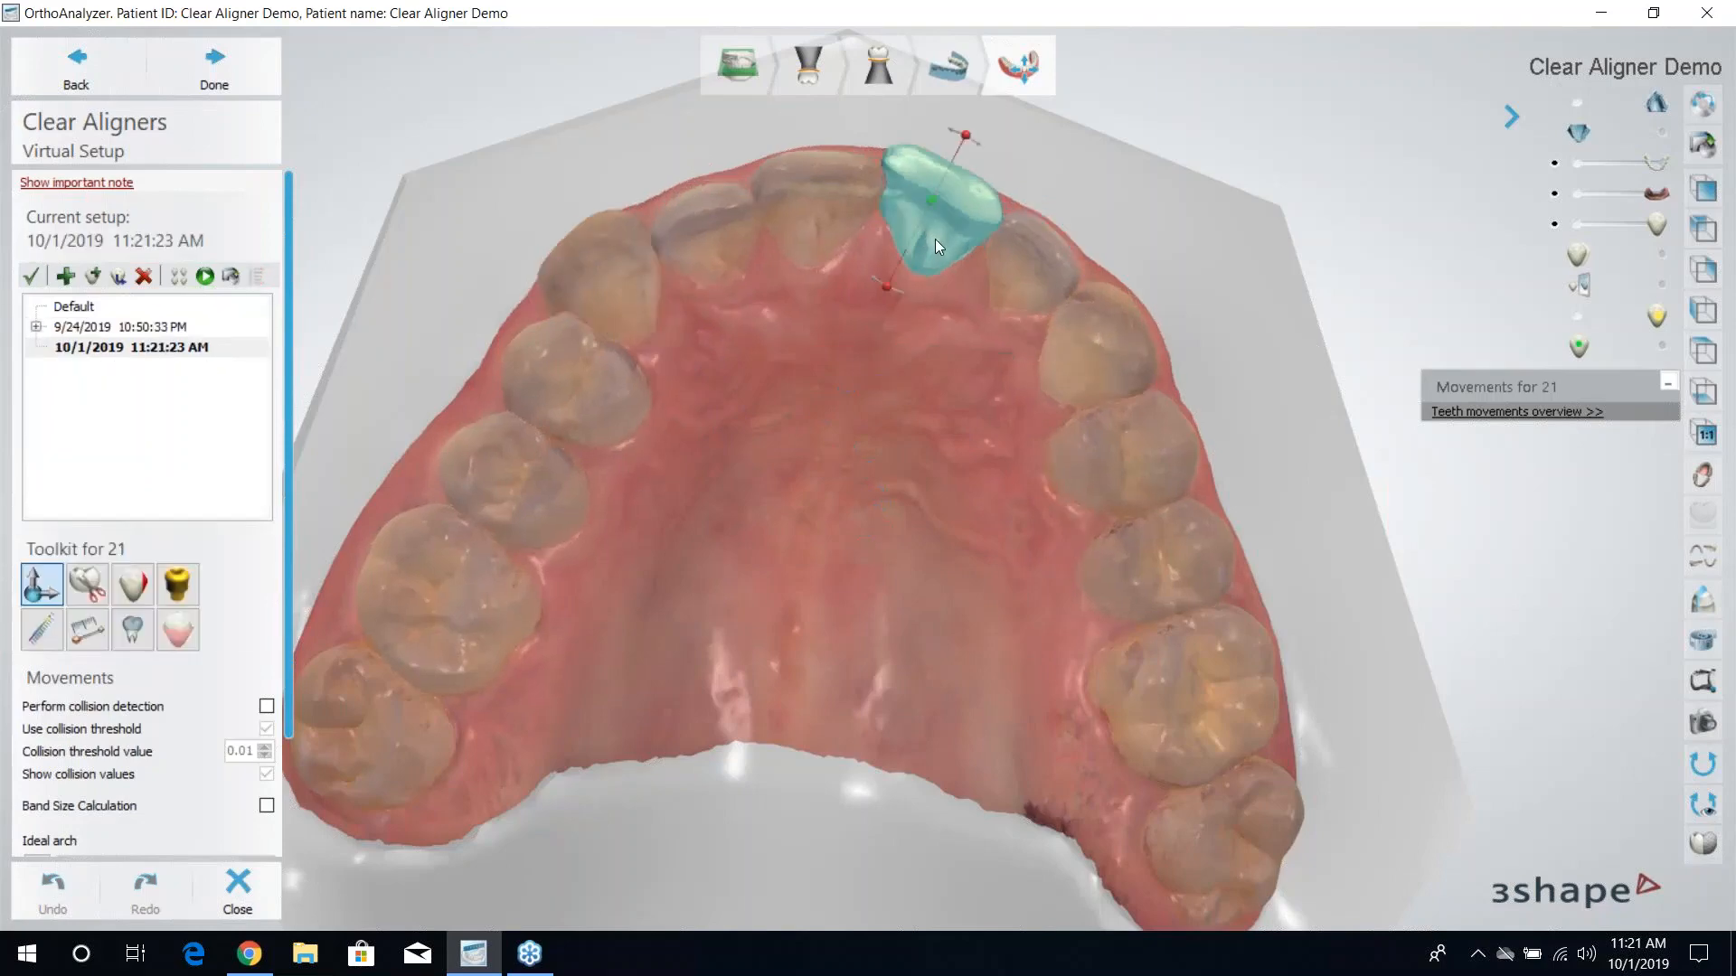
drag(951, 240, 932, 252)
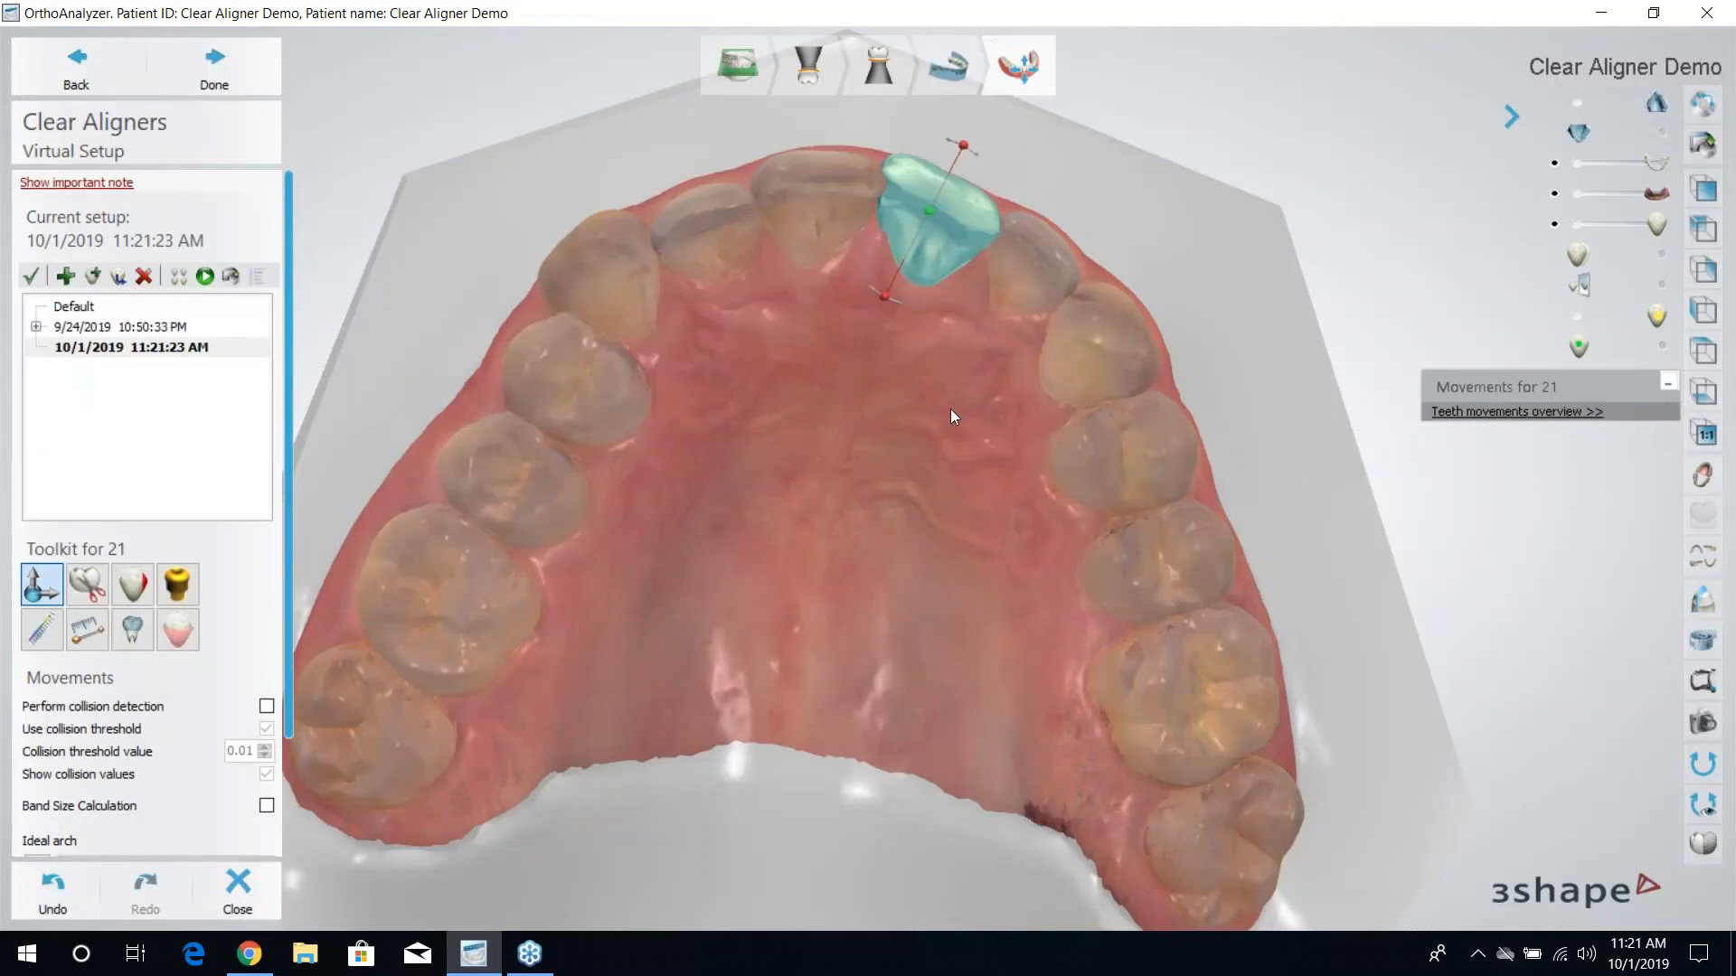
right_drag(951, 409, 956, 354)
scroll(957, 355, up, 3)
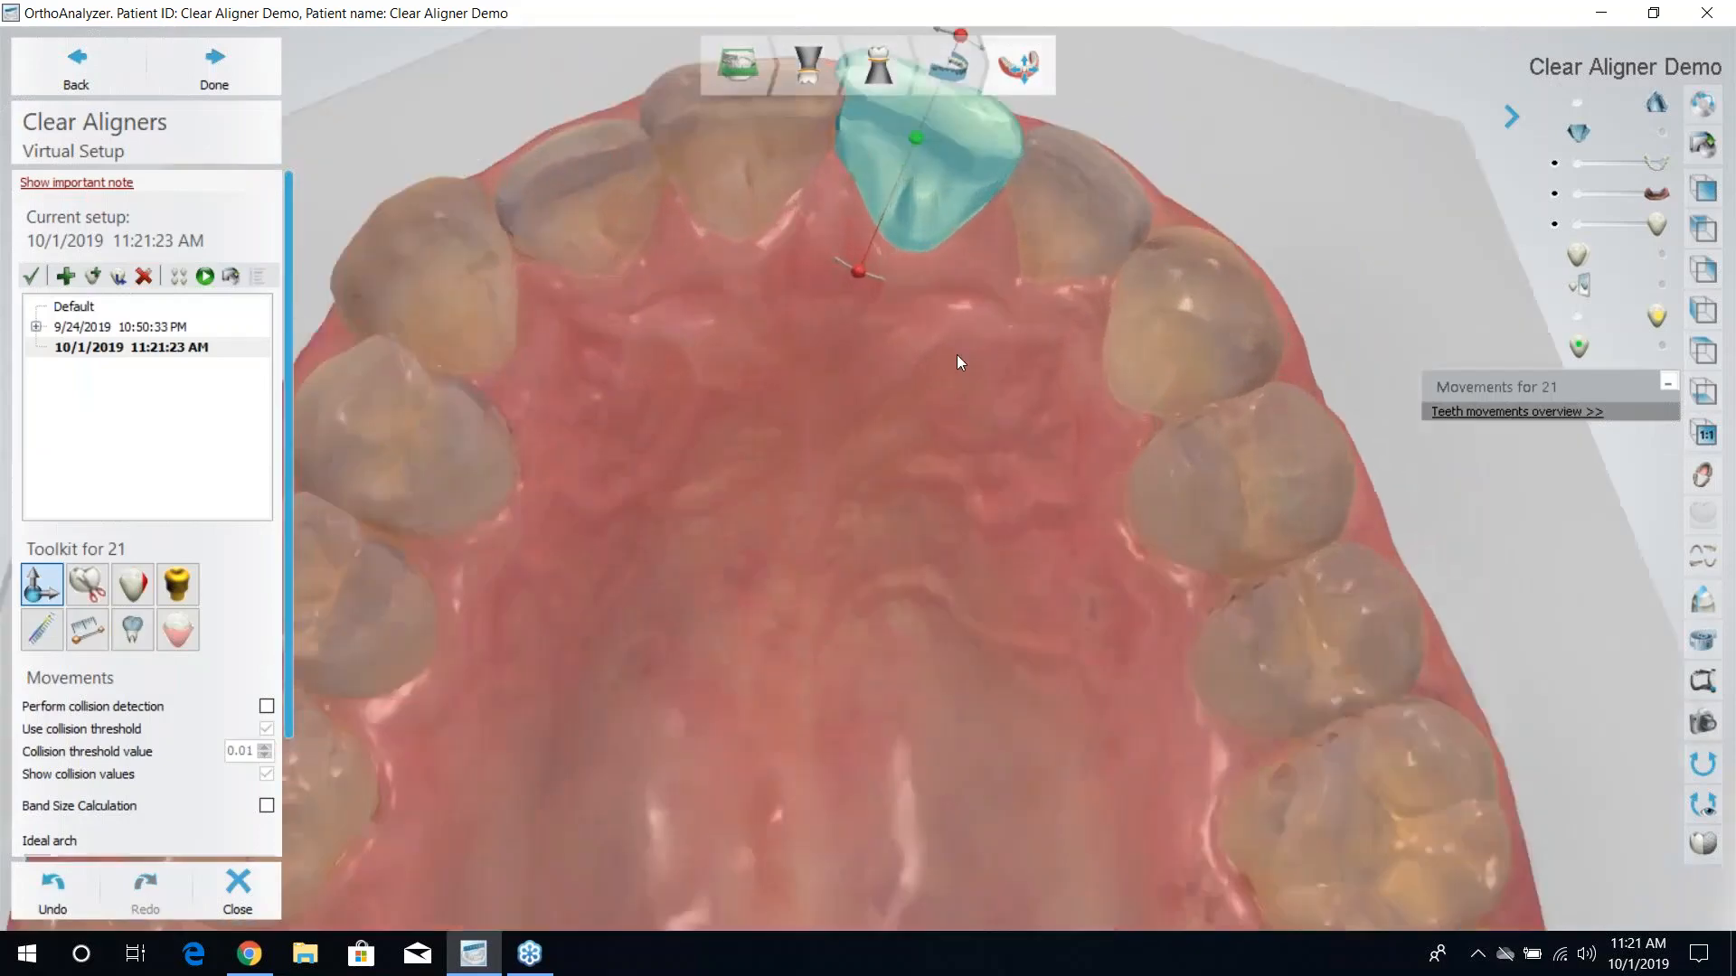
scroll(964, 350, down, 2)
Reactivate tooth 21, shift it about 0.5 mm, and rotate it to line up with the anterior arch.
click(964, 368)
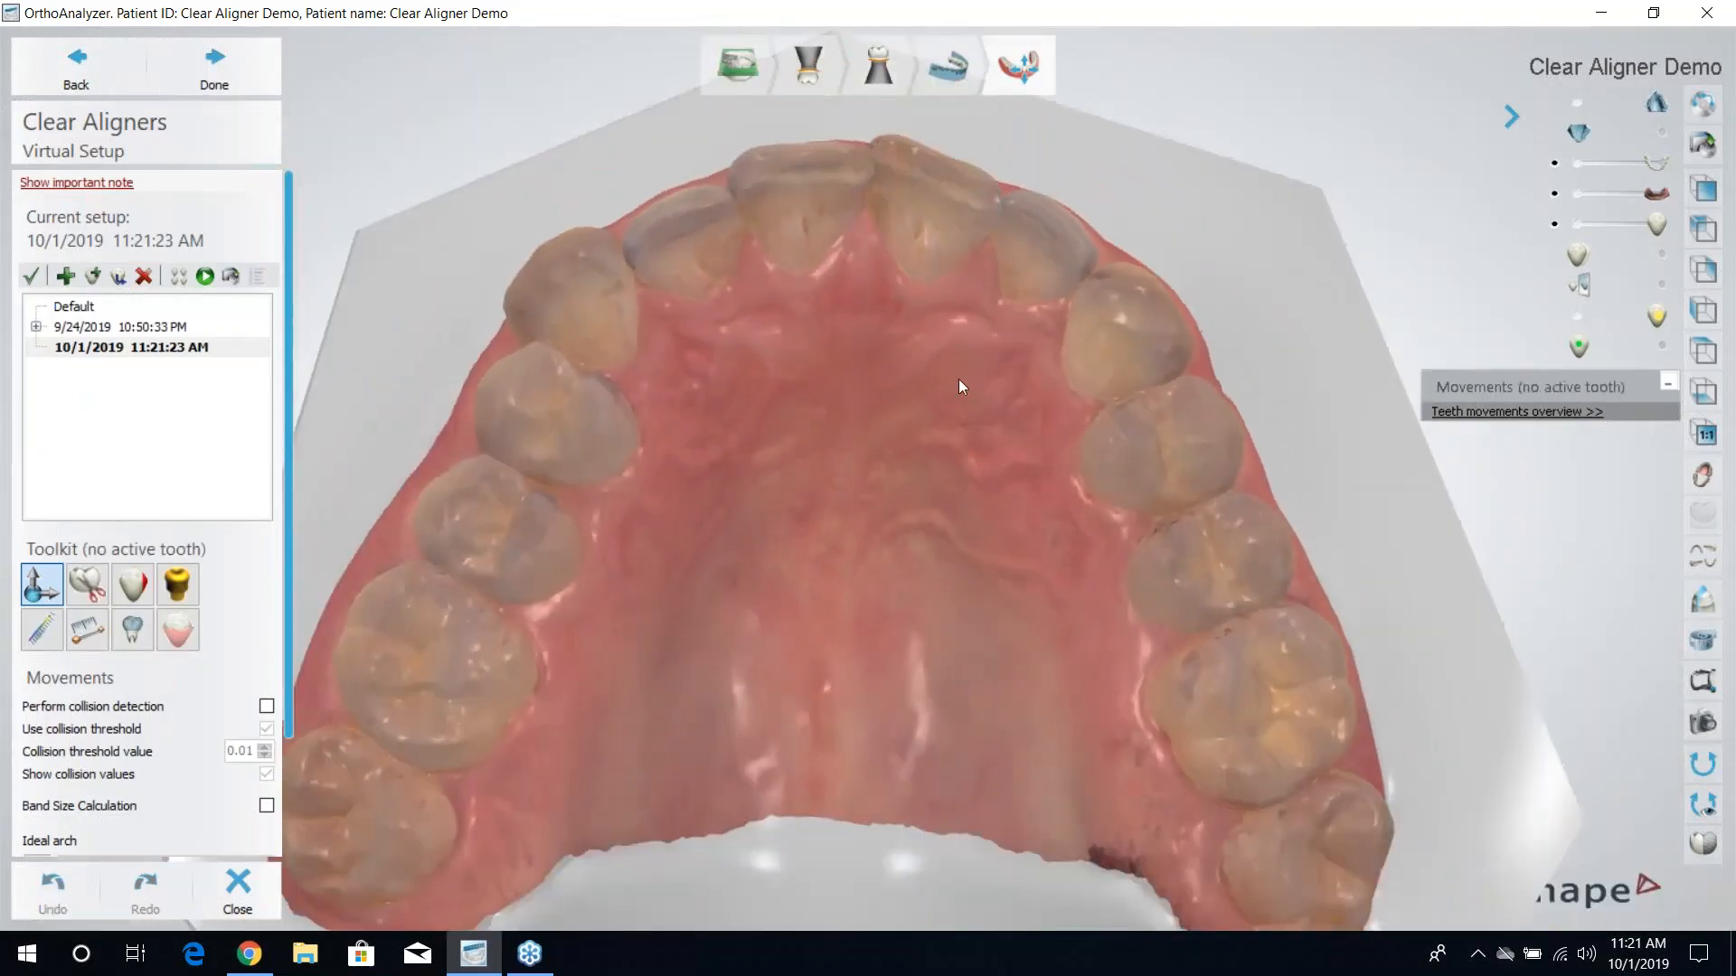
click(47, 584)
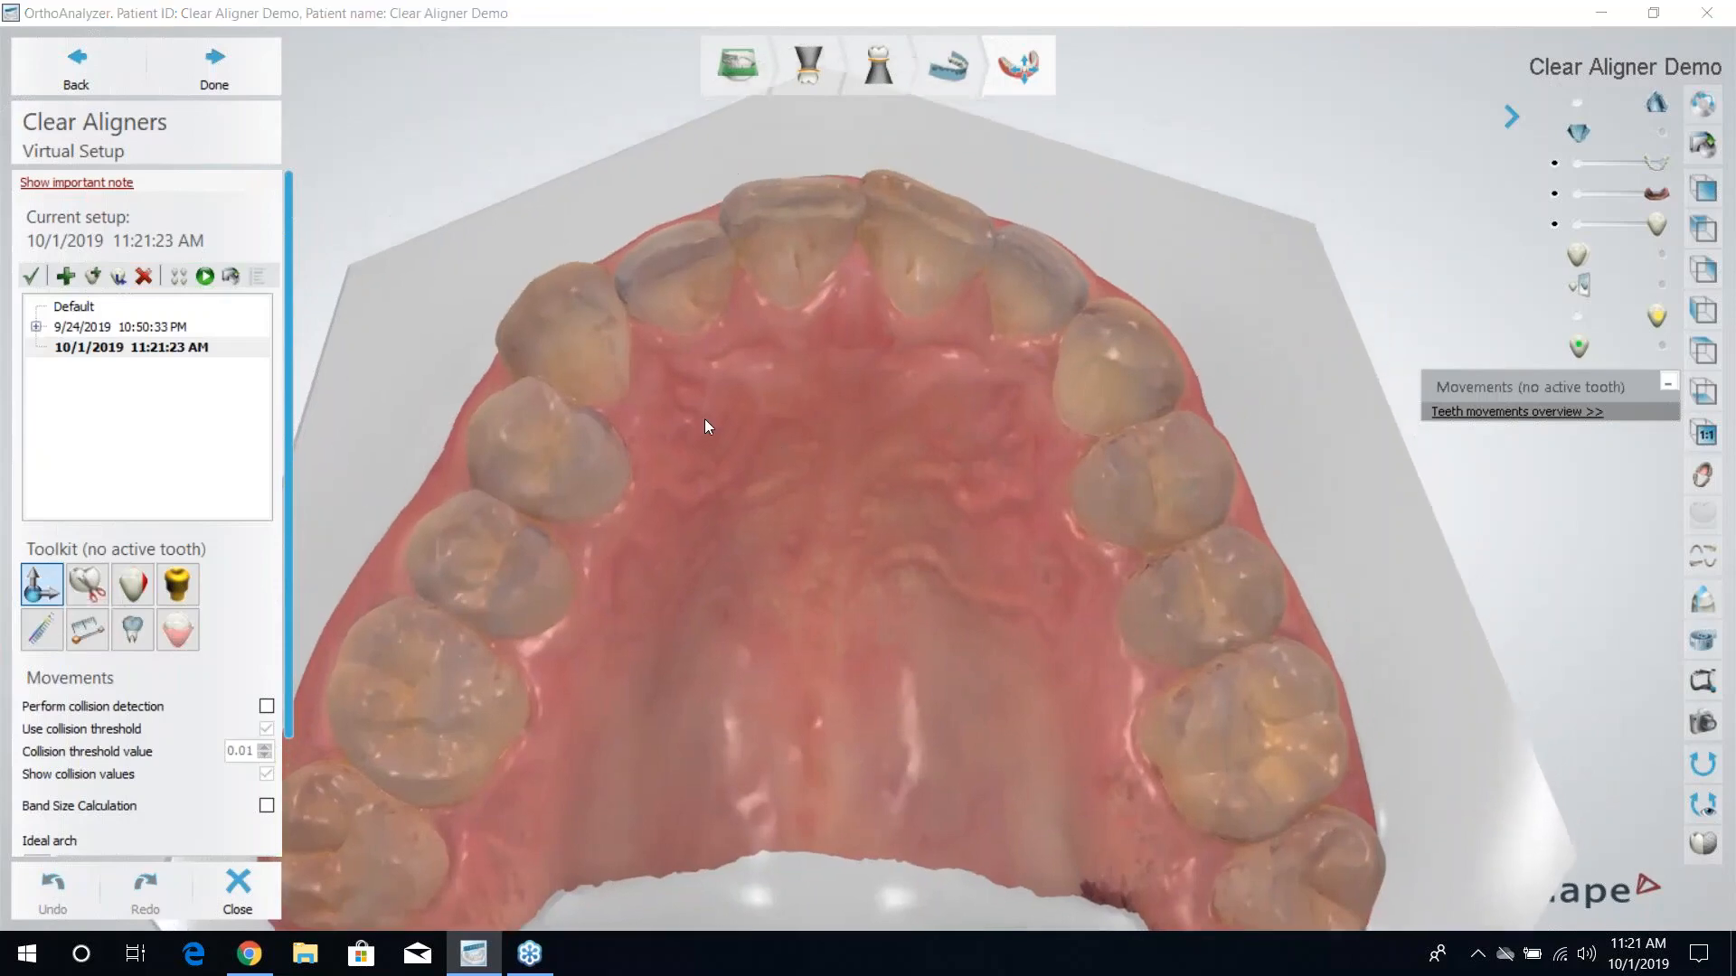
click(924, 277)
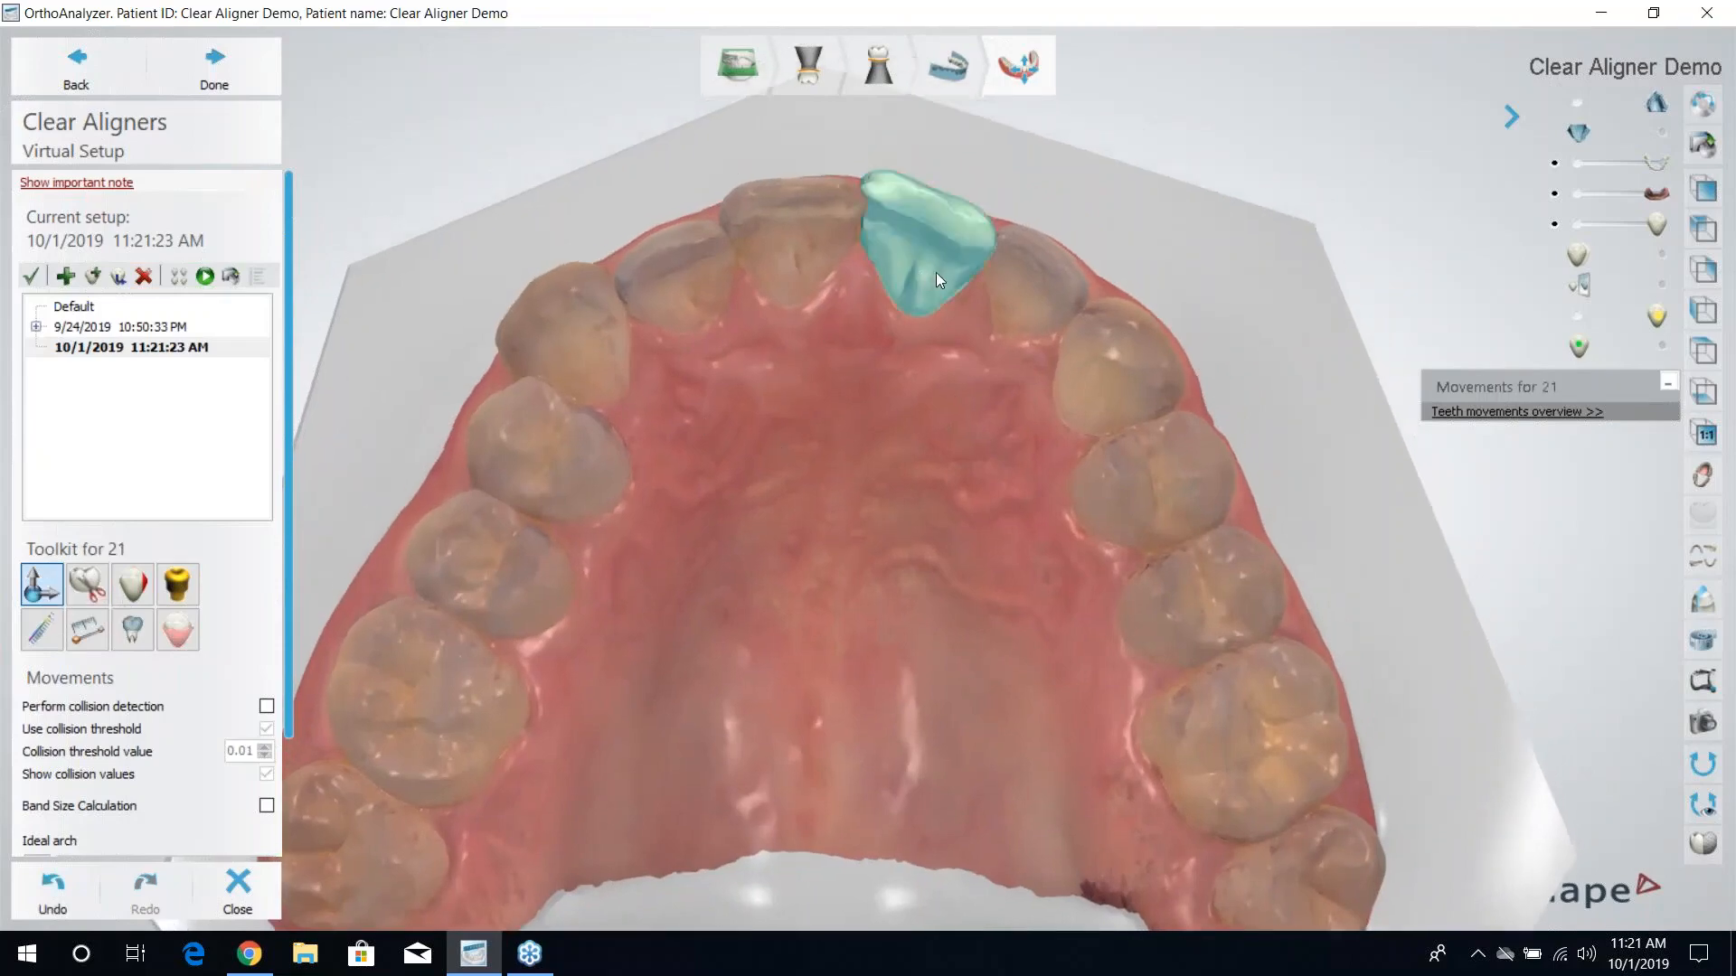
mouse_move(925, 259)
mouse_move(922, 269)
mouse_down()
mouse_move(947, 266)
mouse_move(926, 257)
mouse_move(927, 274)
mouse_up()
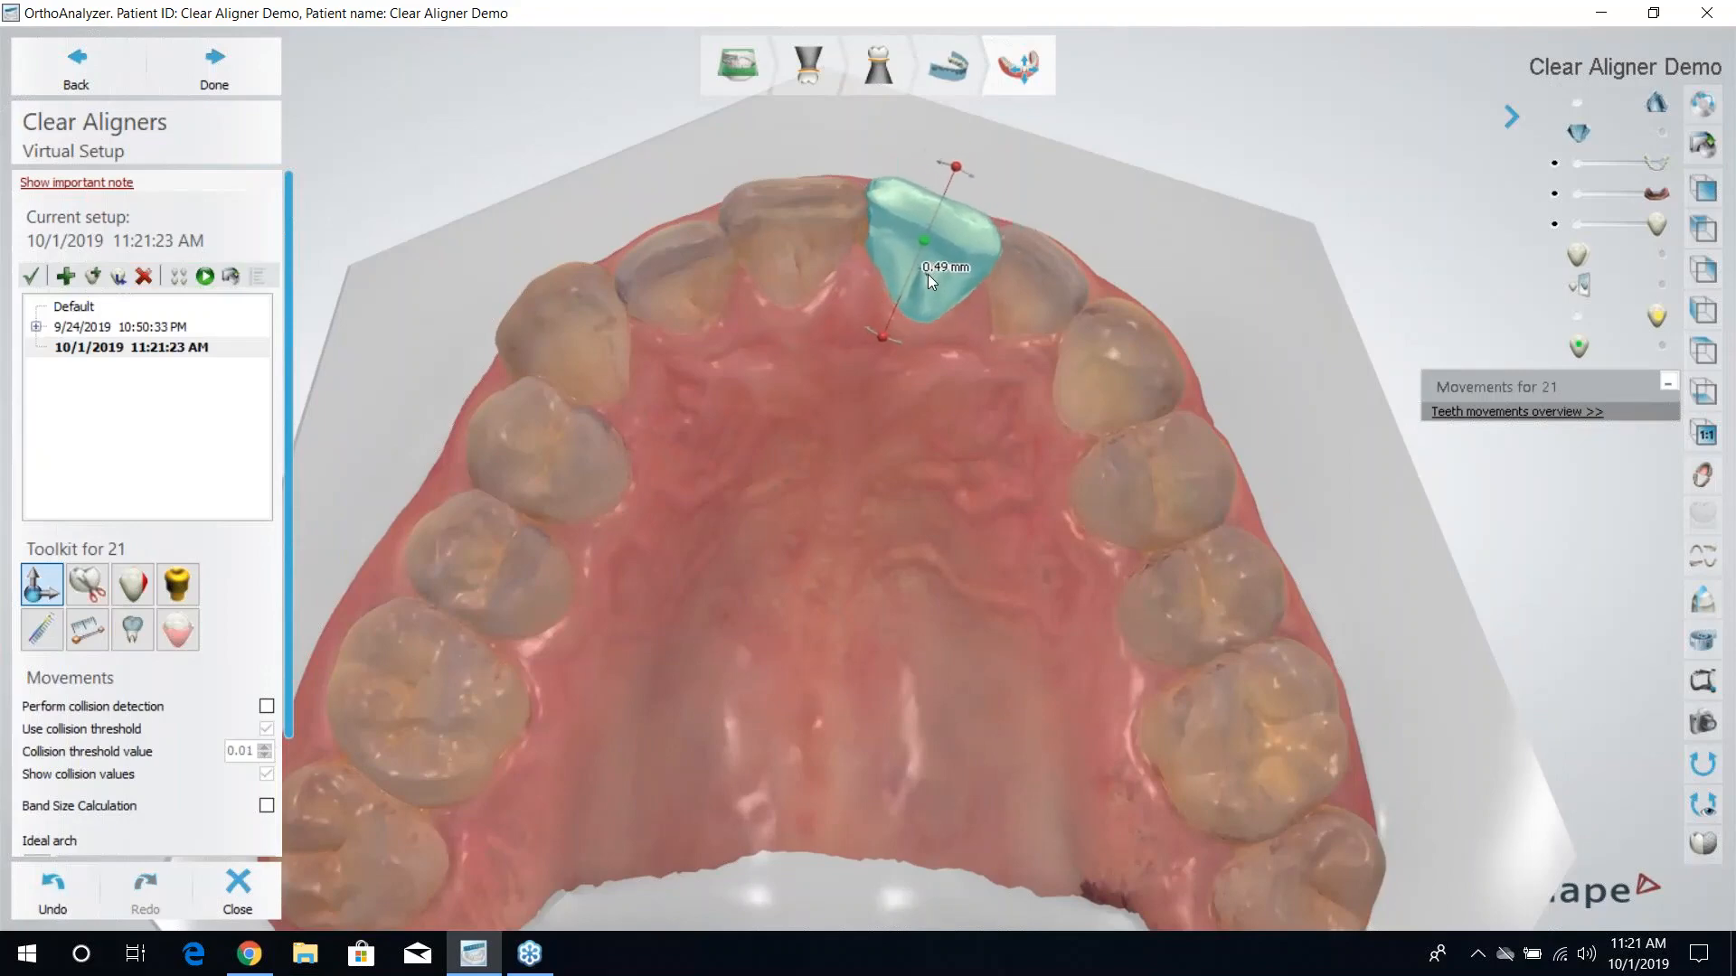
drag(947, 176, 942, 157)
Tip the crown of tooth 21 labially and fine-tune its angulation from the front.
right_drag(1094, 172, 978, 201)
middle_drag(1052, 242, 1039, 430)
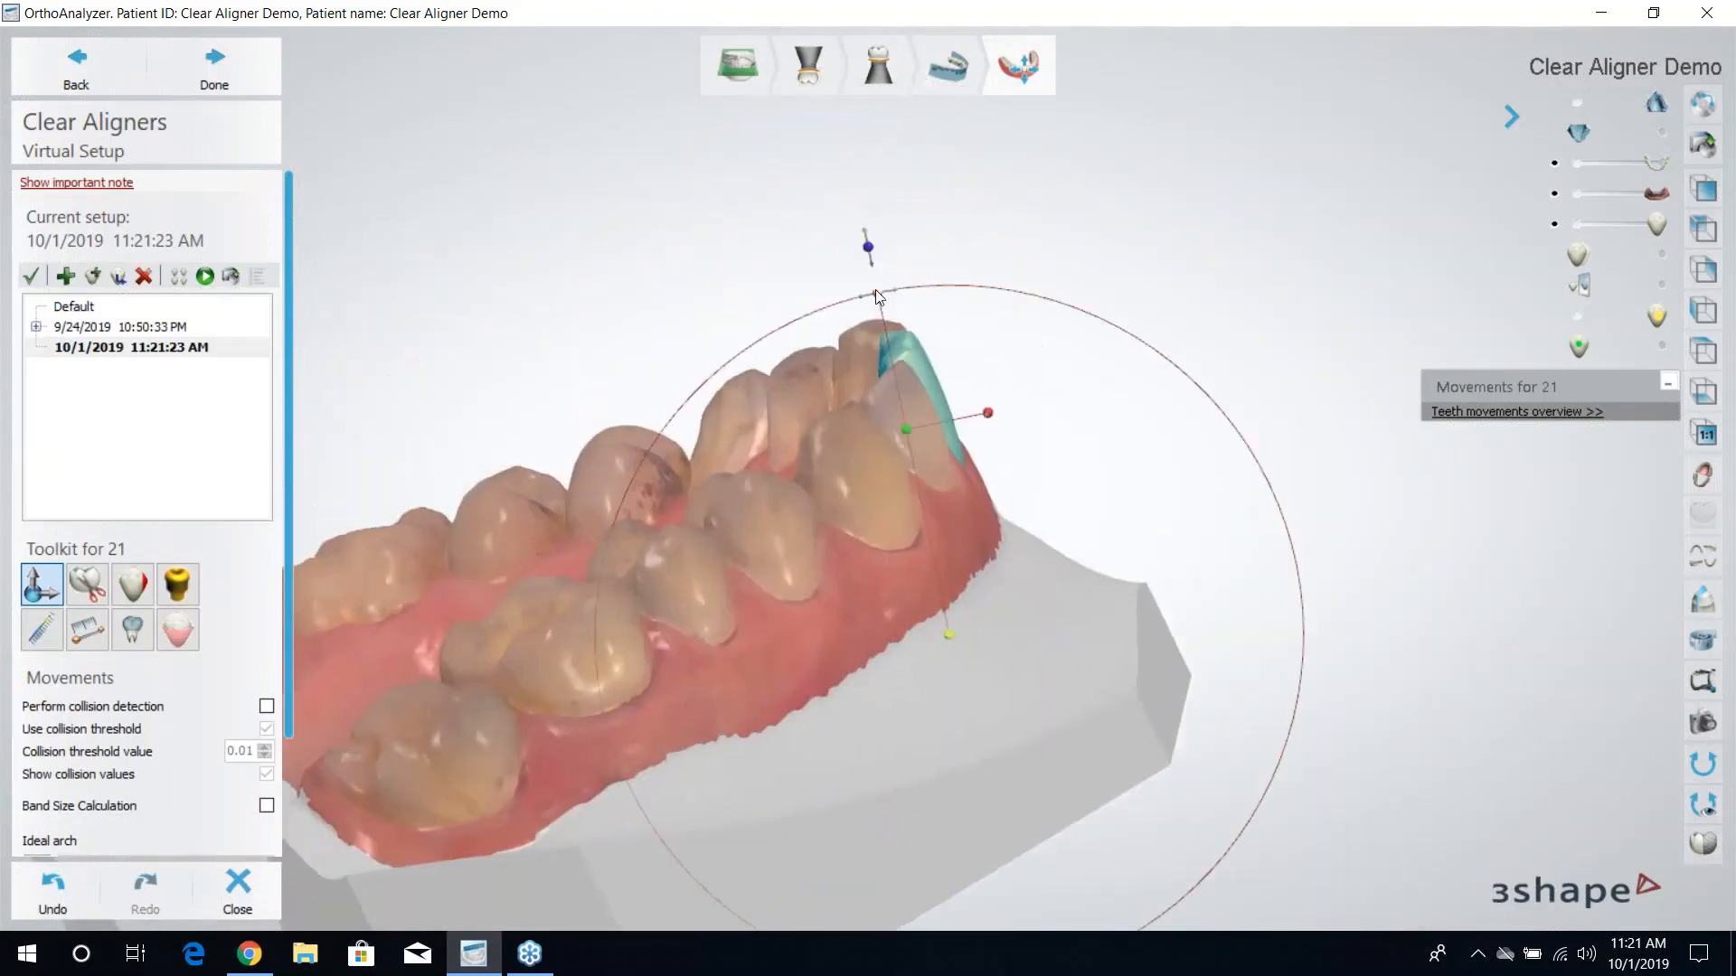
drag(878, 293, 891, 289)
right_drag(1090, 381, 925, 407)
scroll(917, 298, up, 3)
drag(888, 279, 892, 275)
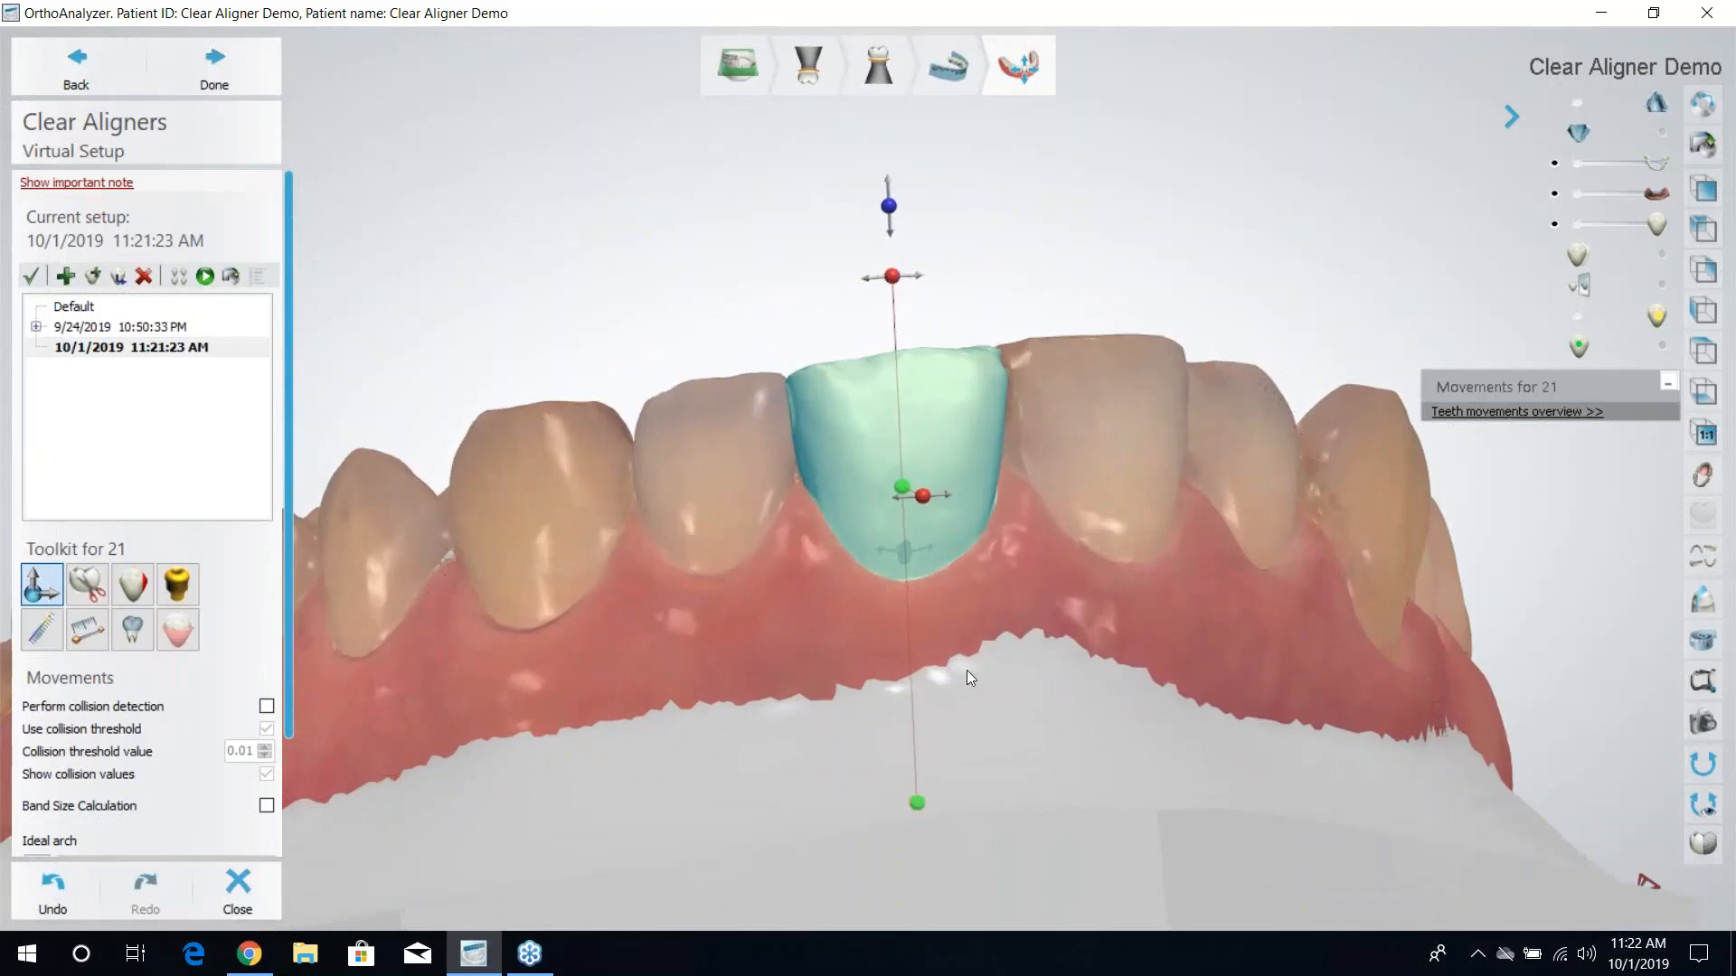
Shift tooth 21 about 0.4 mm from the occlusal side and deactivate it.
right_drag(697, 702, 979, 470)
drag(976, 474, 976, 480)
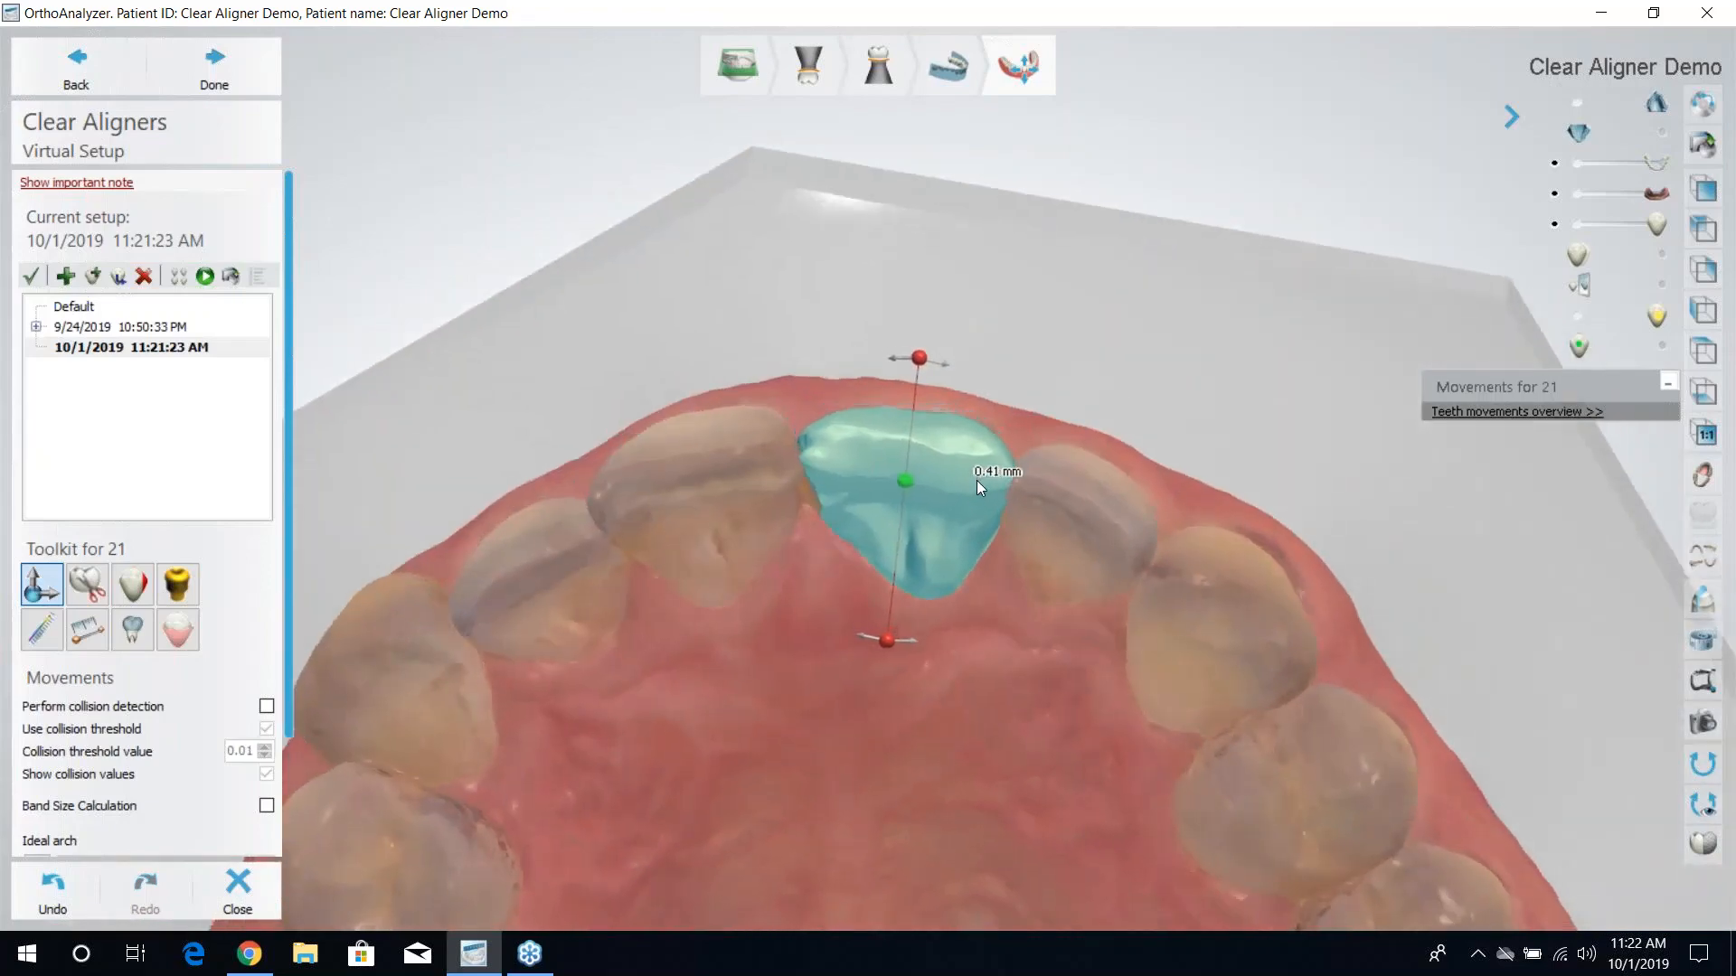
click(701, 749)
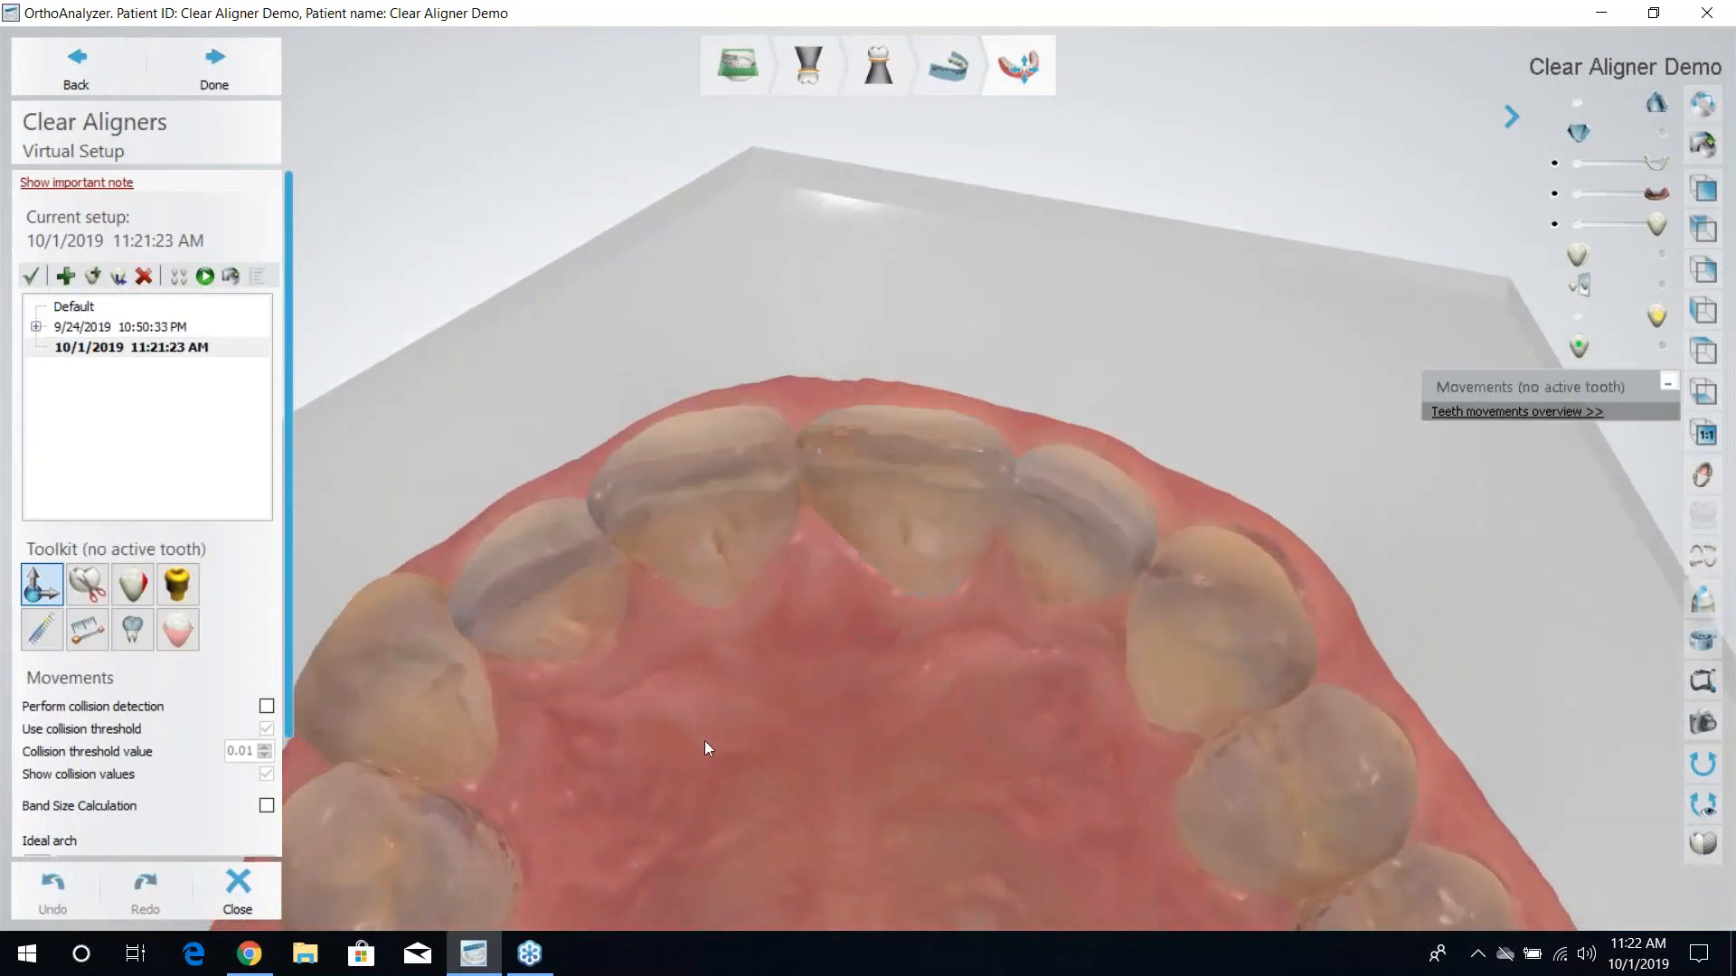
Activate tooth 13, rotate it slightly, and move it about 1.1 mm toward the palate.
right_drag(686, 674, 411, 539)
click(418, 538)
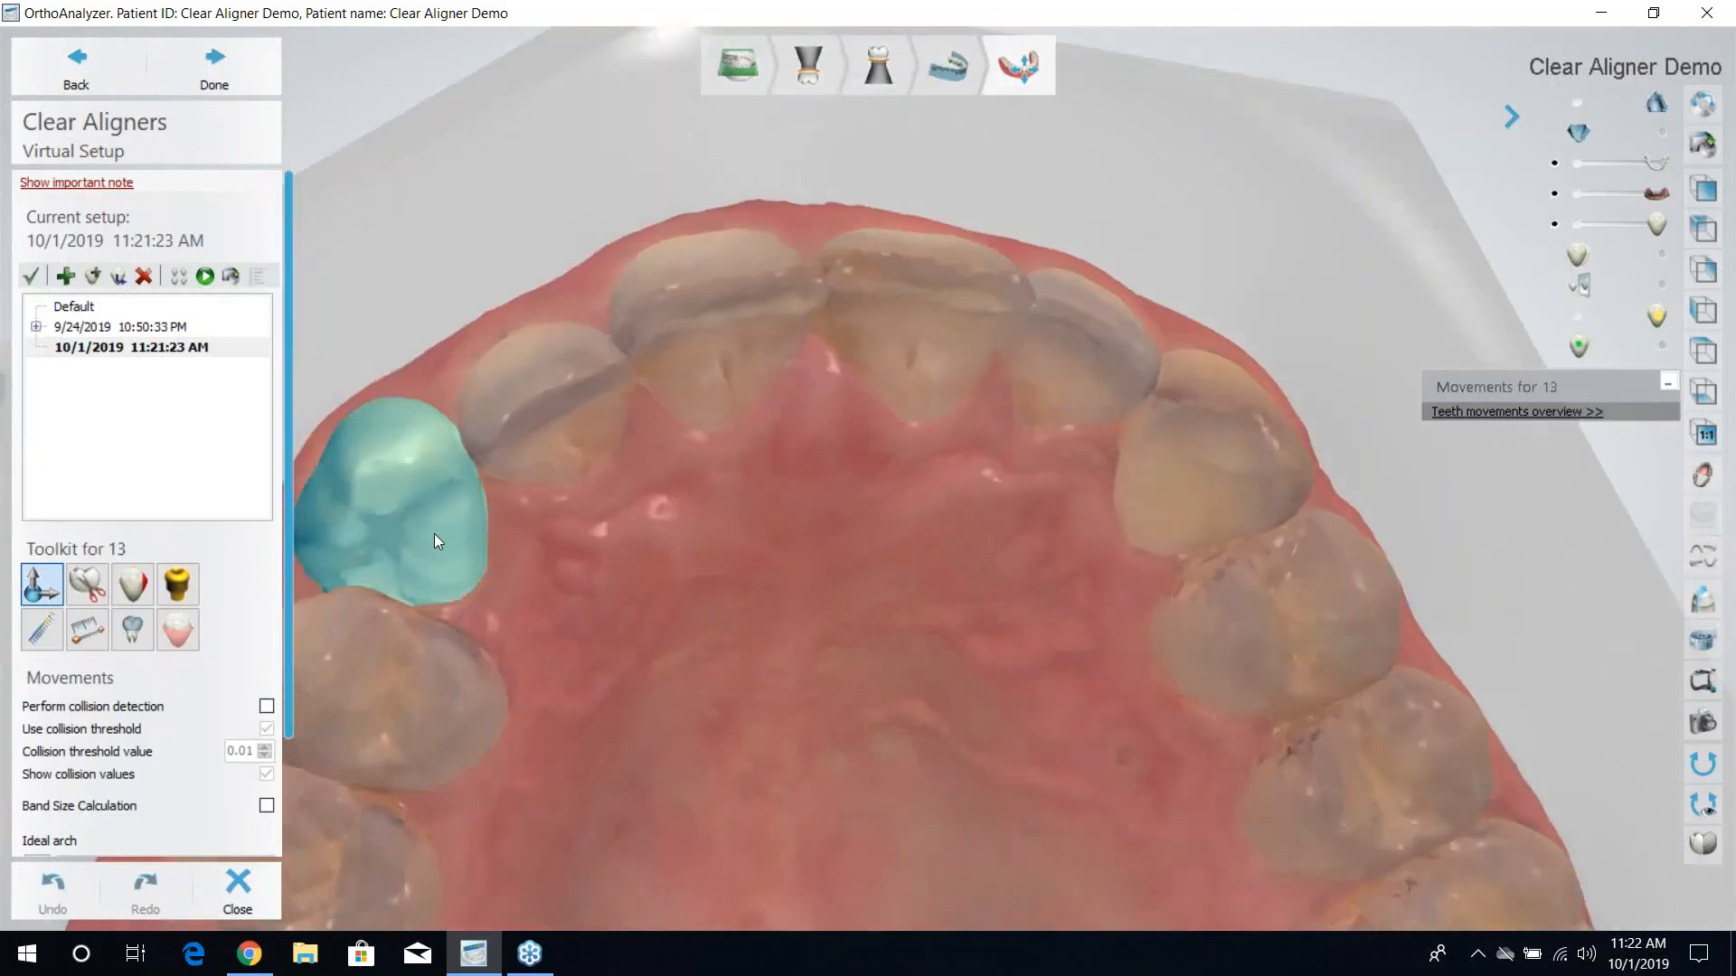
right_drag(806, 536, 461, 467)
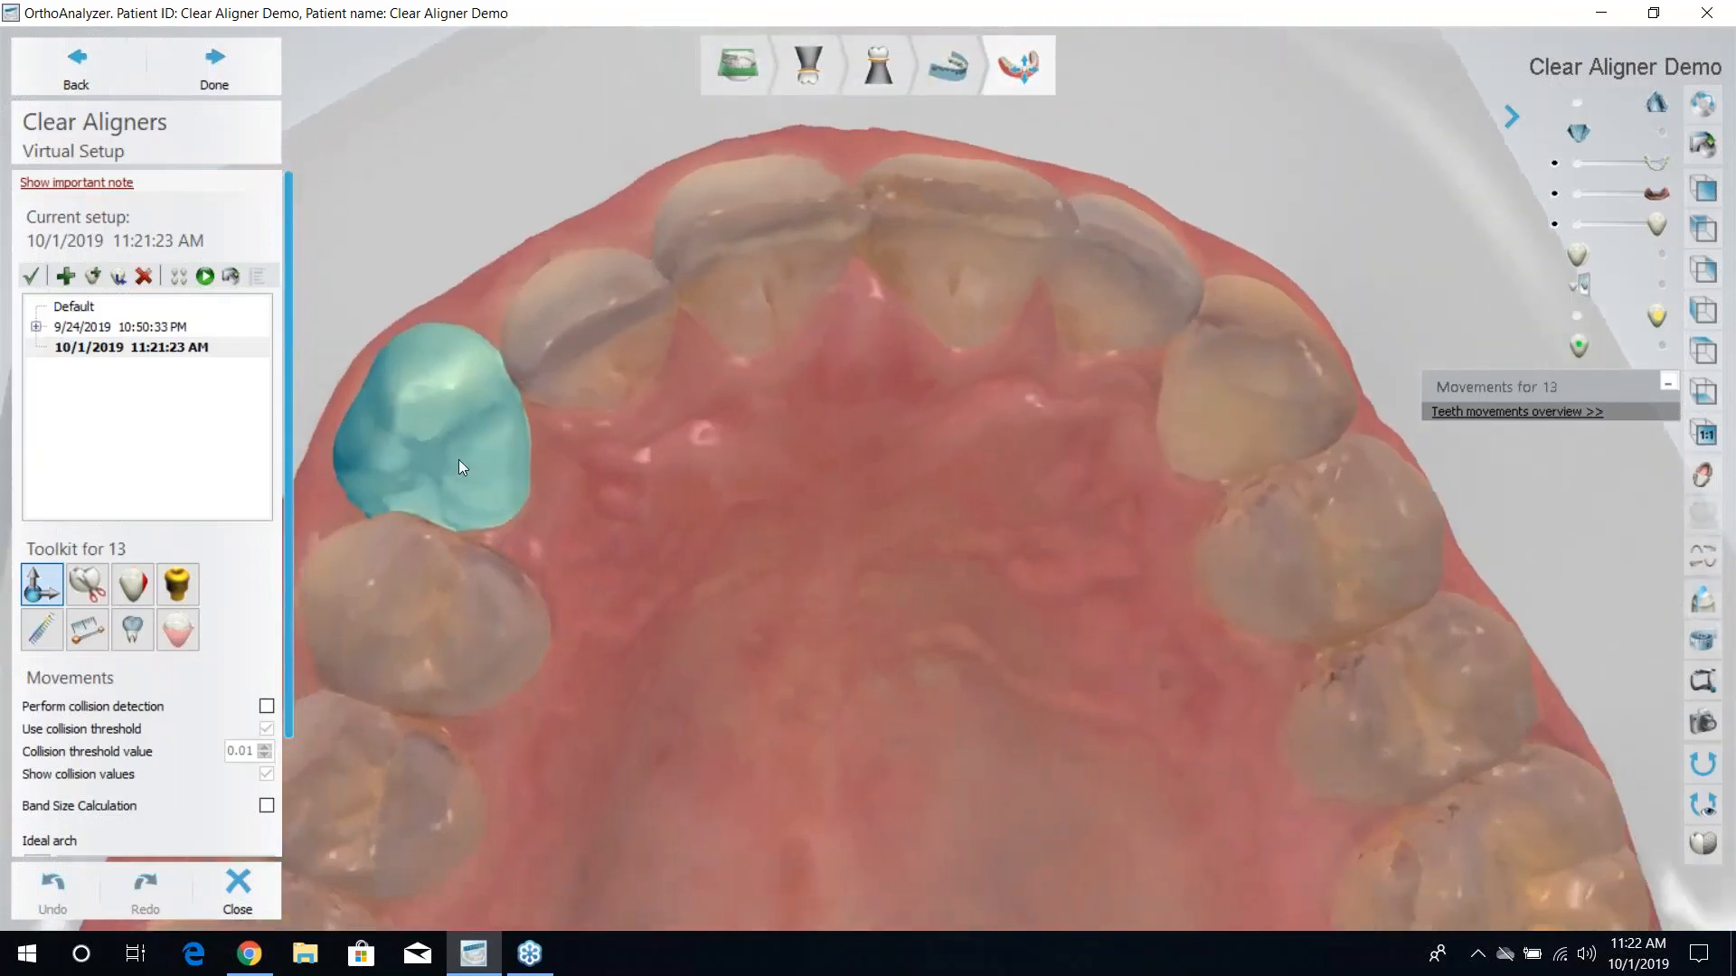
mouse_move(450, 400)
drag(334, 320, 322, 335)
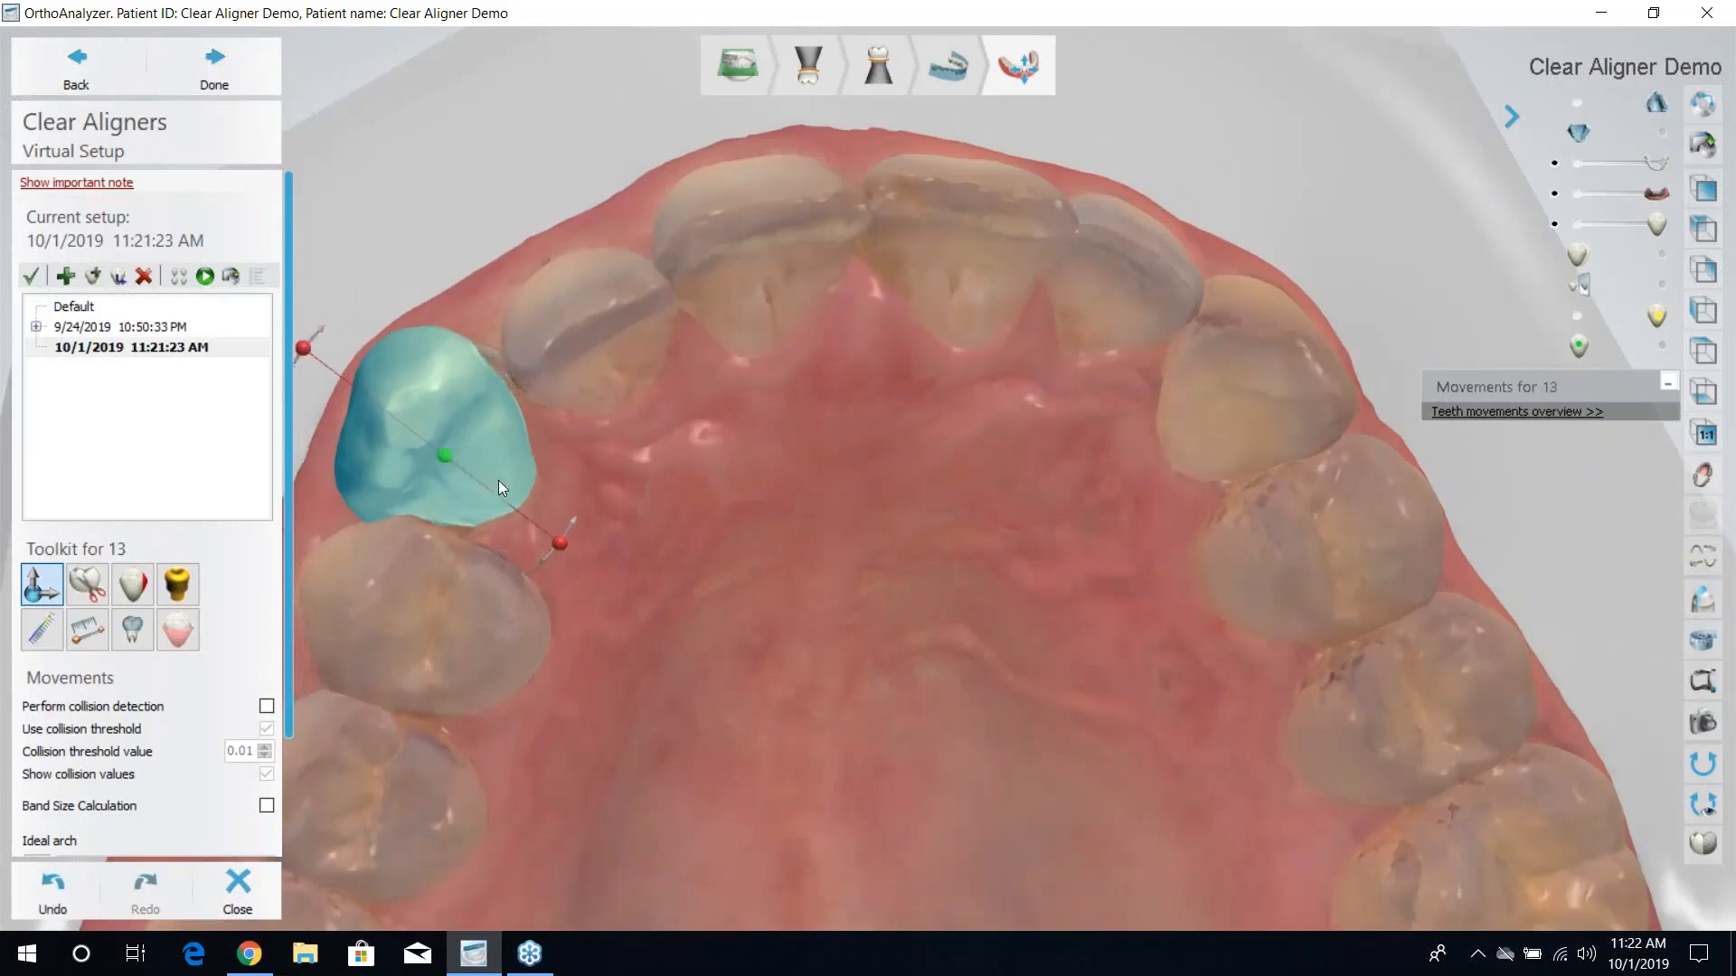
drag(497, 480, 539, 470)
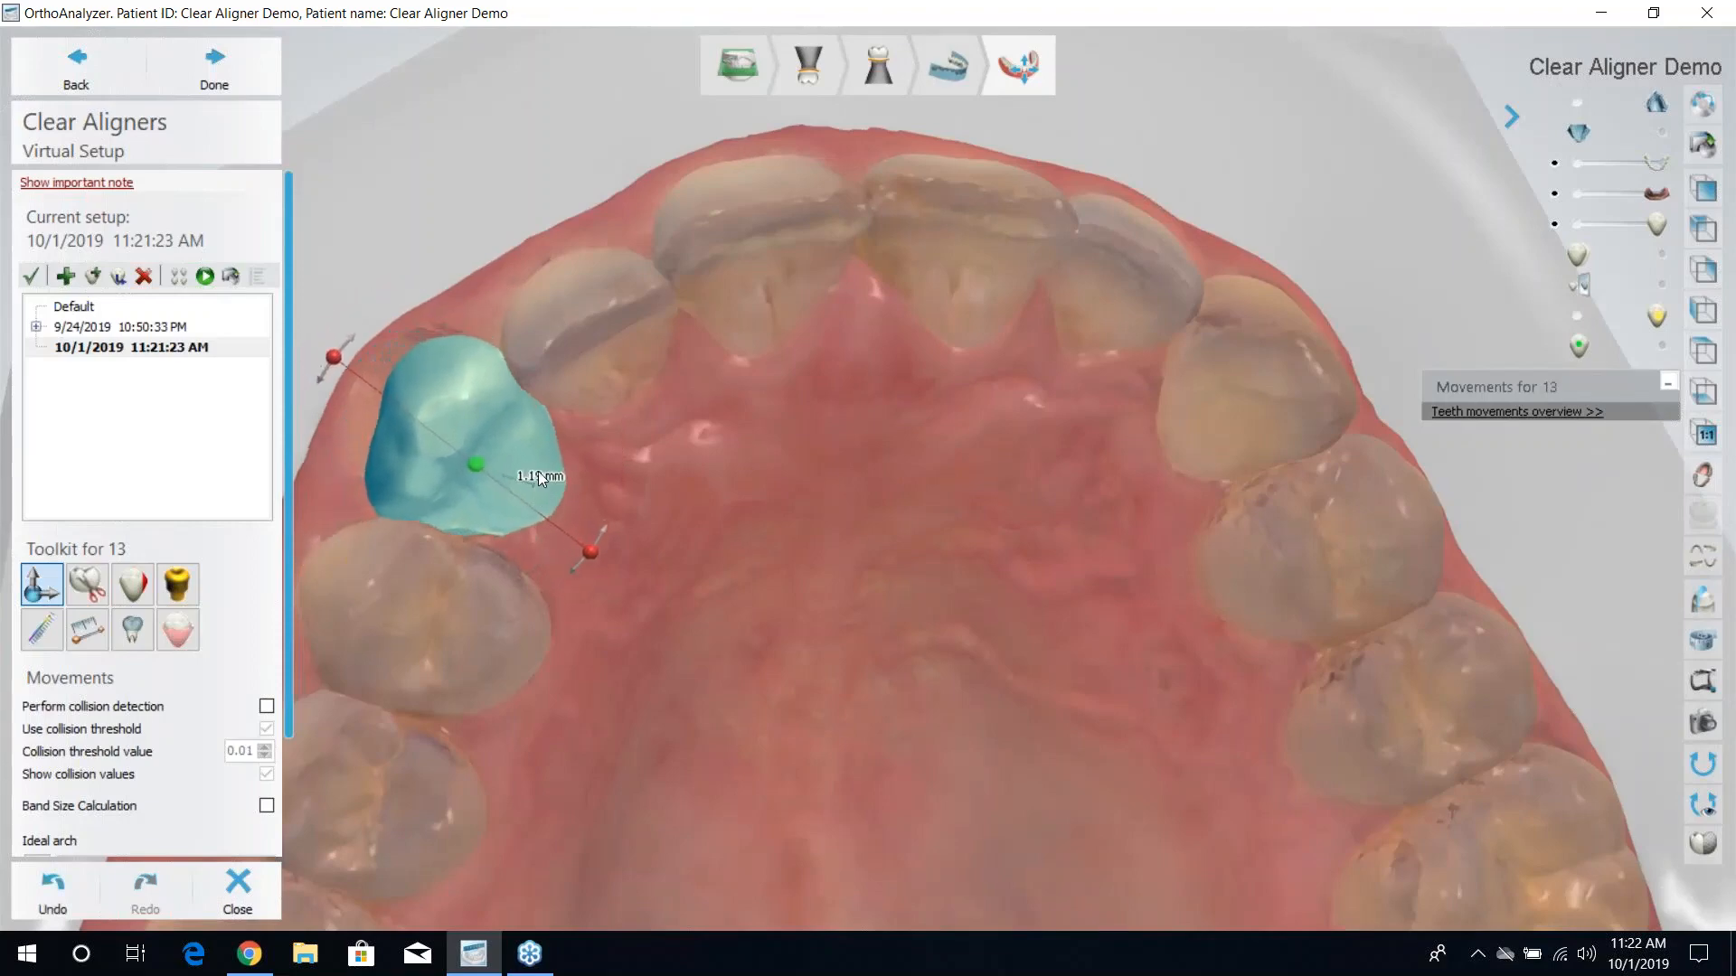
Shift tooth 12 slightly and tip its crown outward to align it between teeth 11 and 13.
click(583, 334)
drag(620, 327, 622, 320)
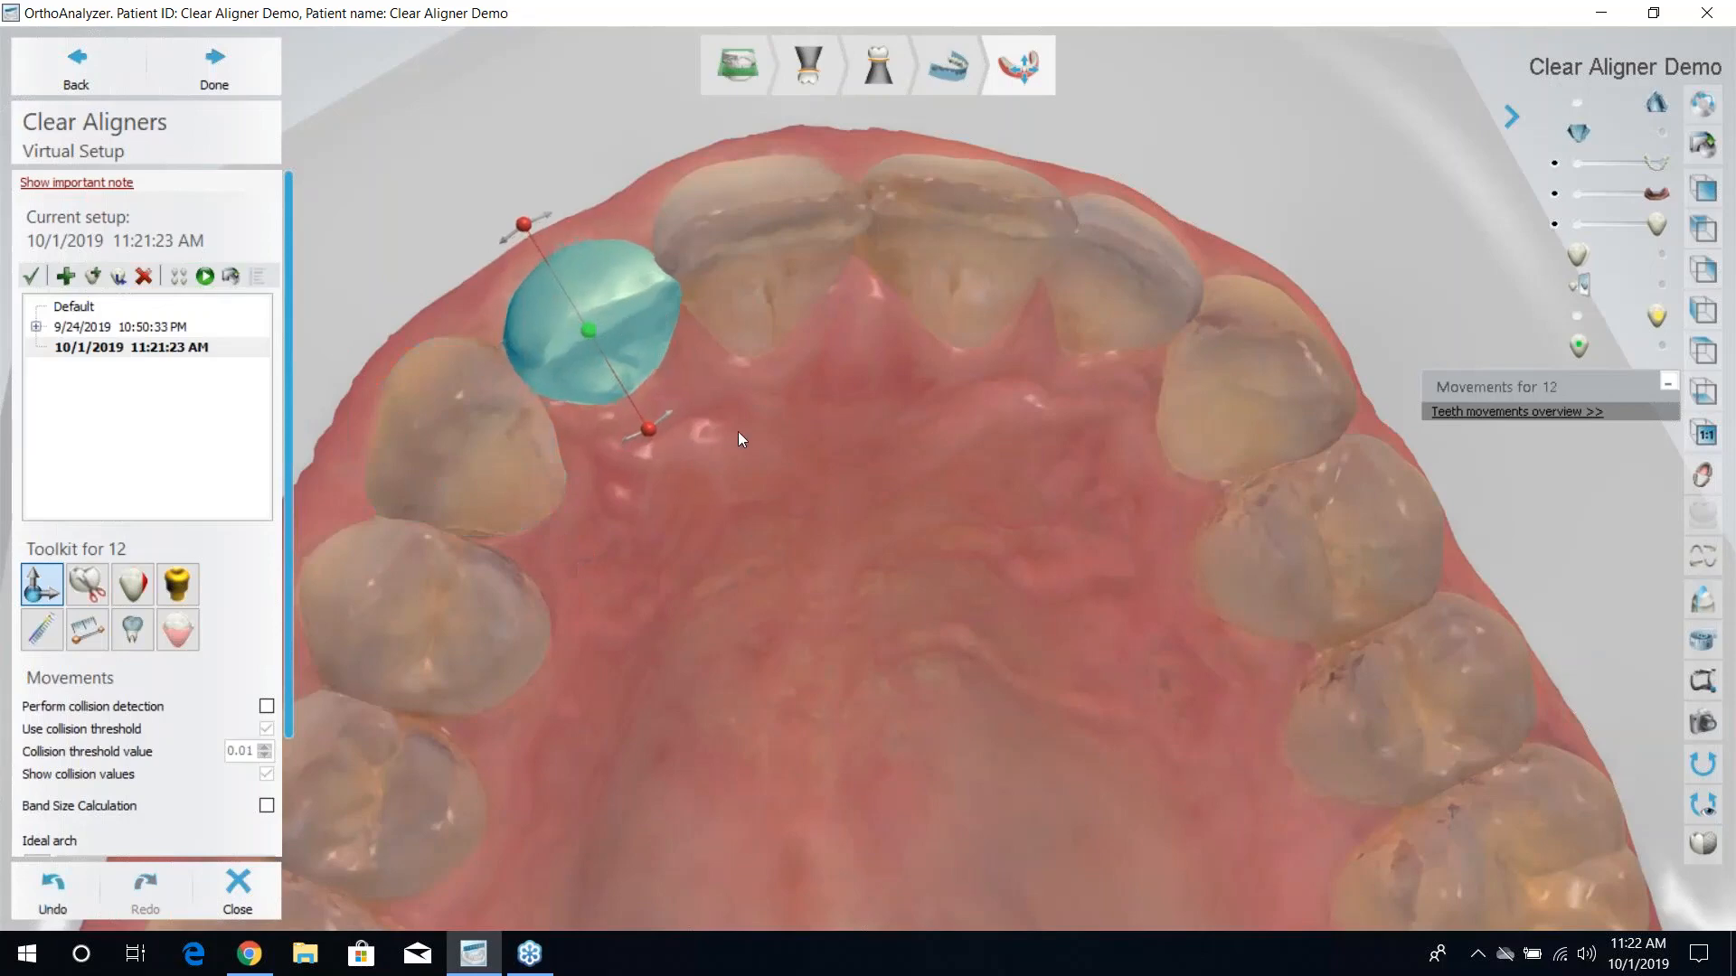
right_drag(737, 431, 821, 409)
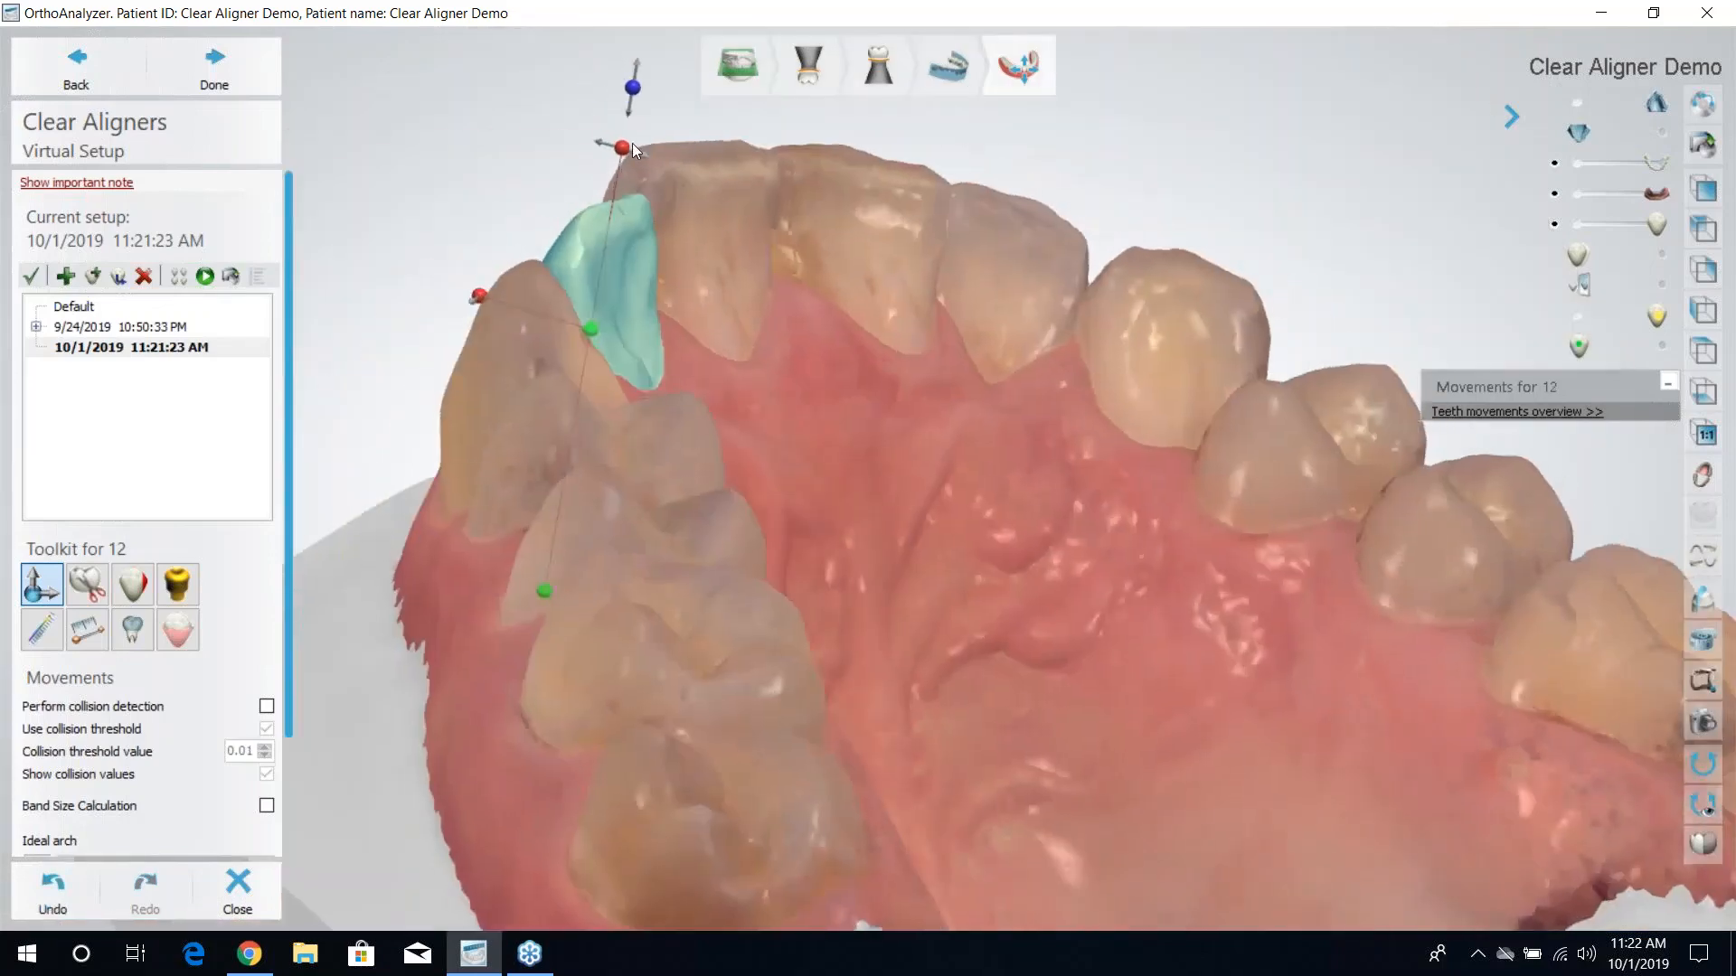
drag(632, 147, 588, 138)
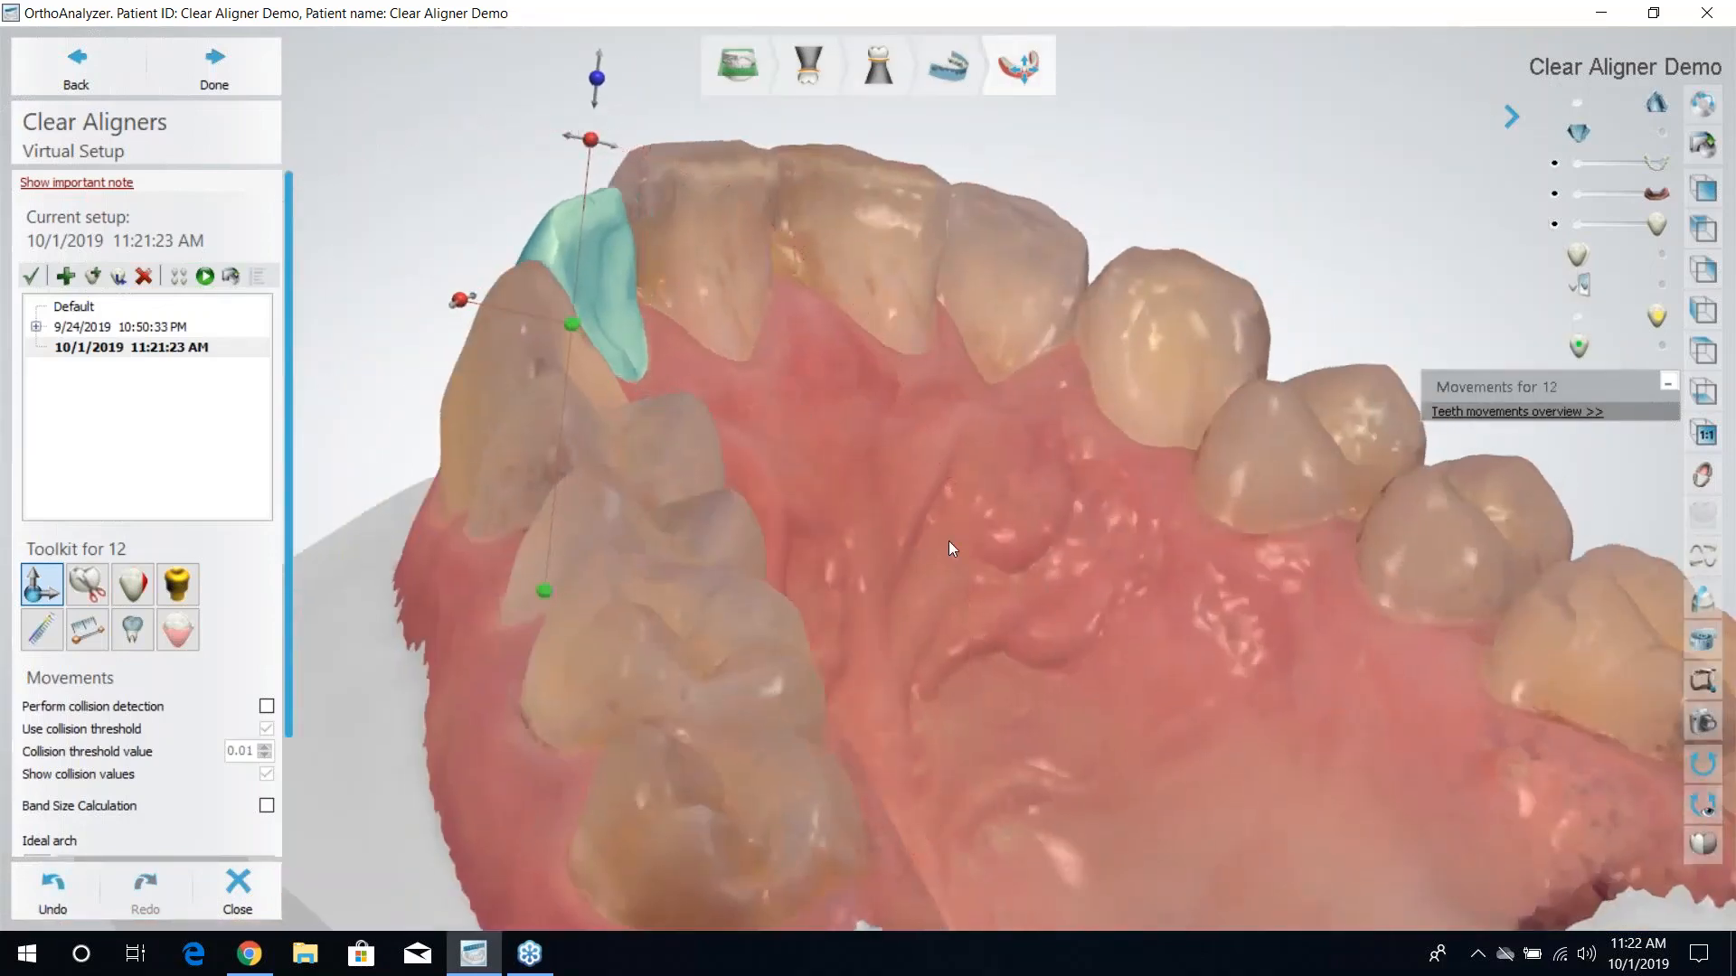
right_drag(948, 541, 853, 547)
drag(648, 297, 638, 280)
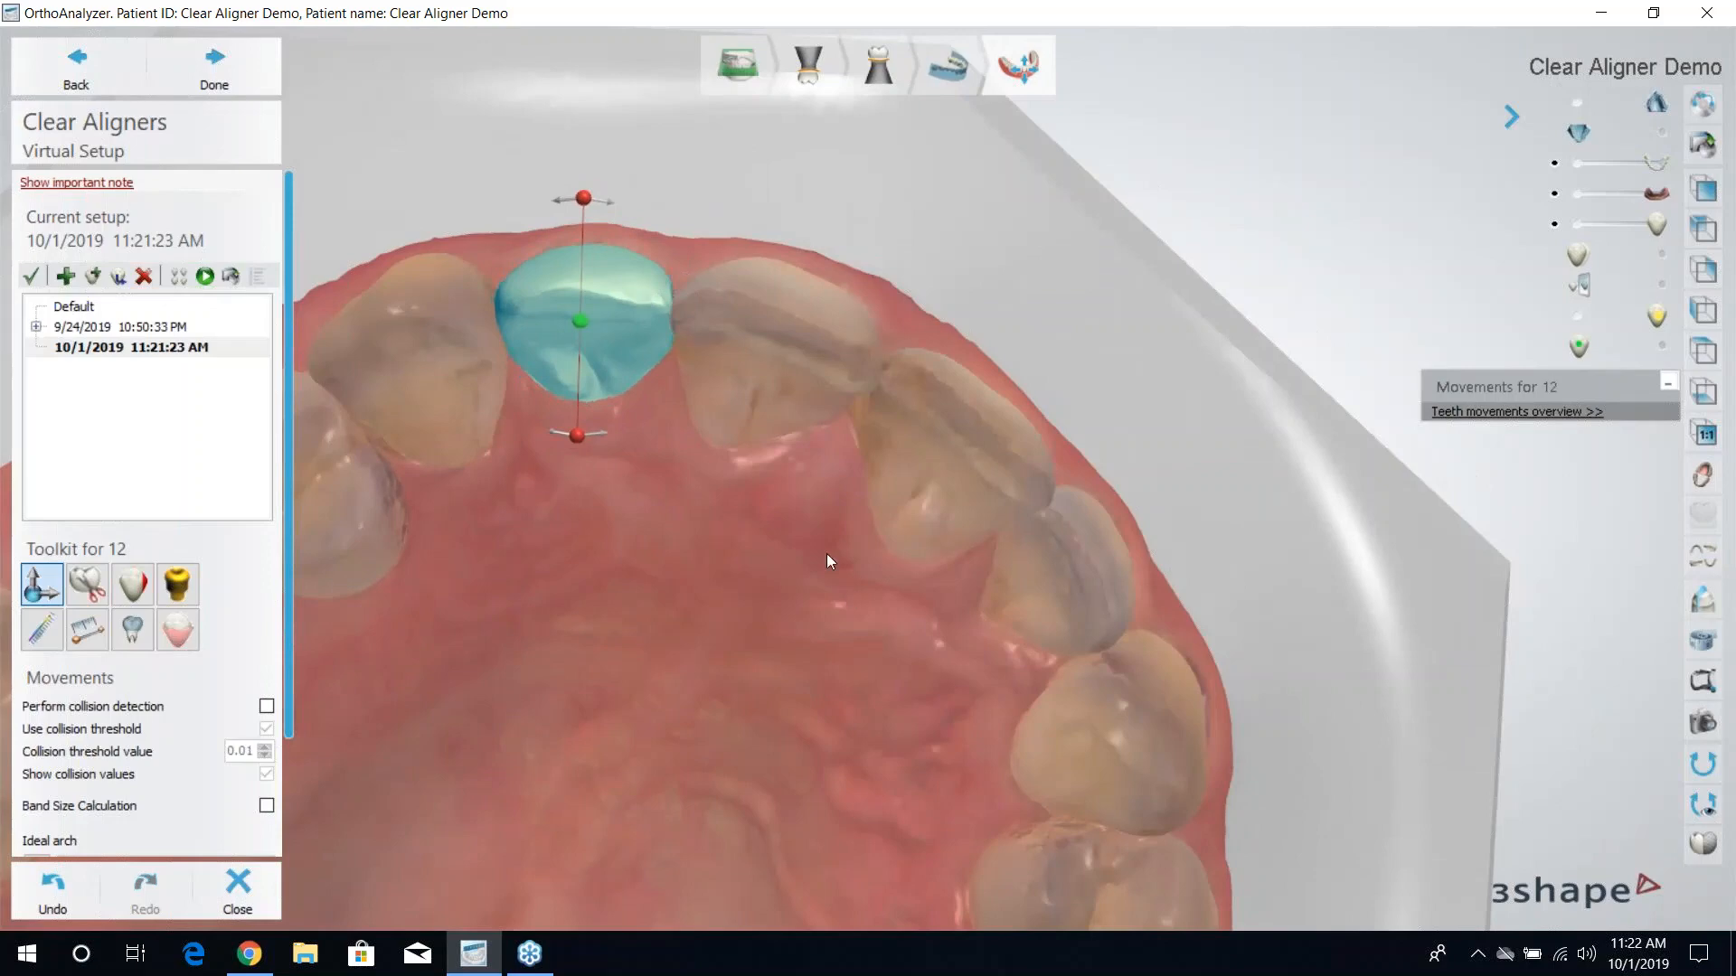
Activate tooth 22, shift it slightly, and tip its crown outward.
right_drag(827, 553, 940, 458)
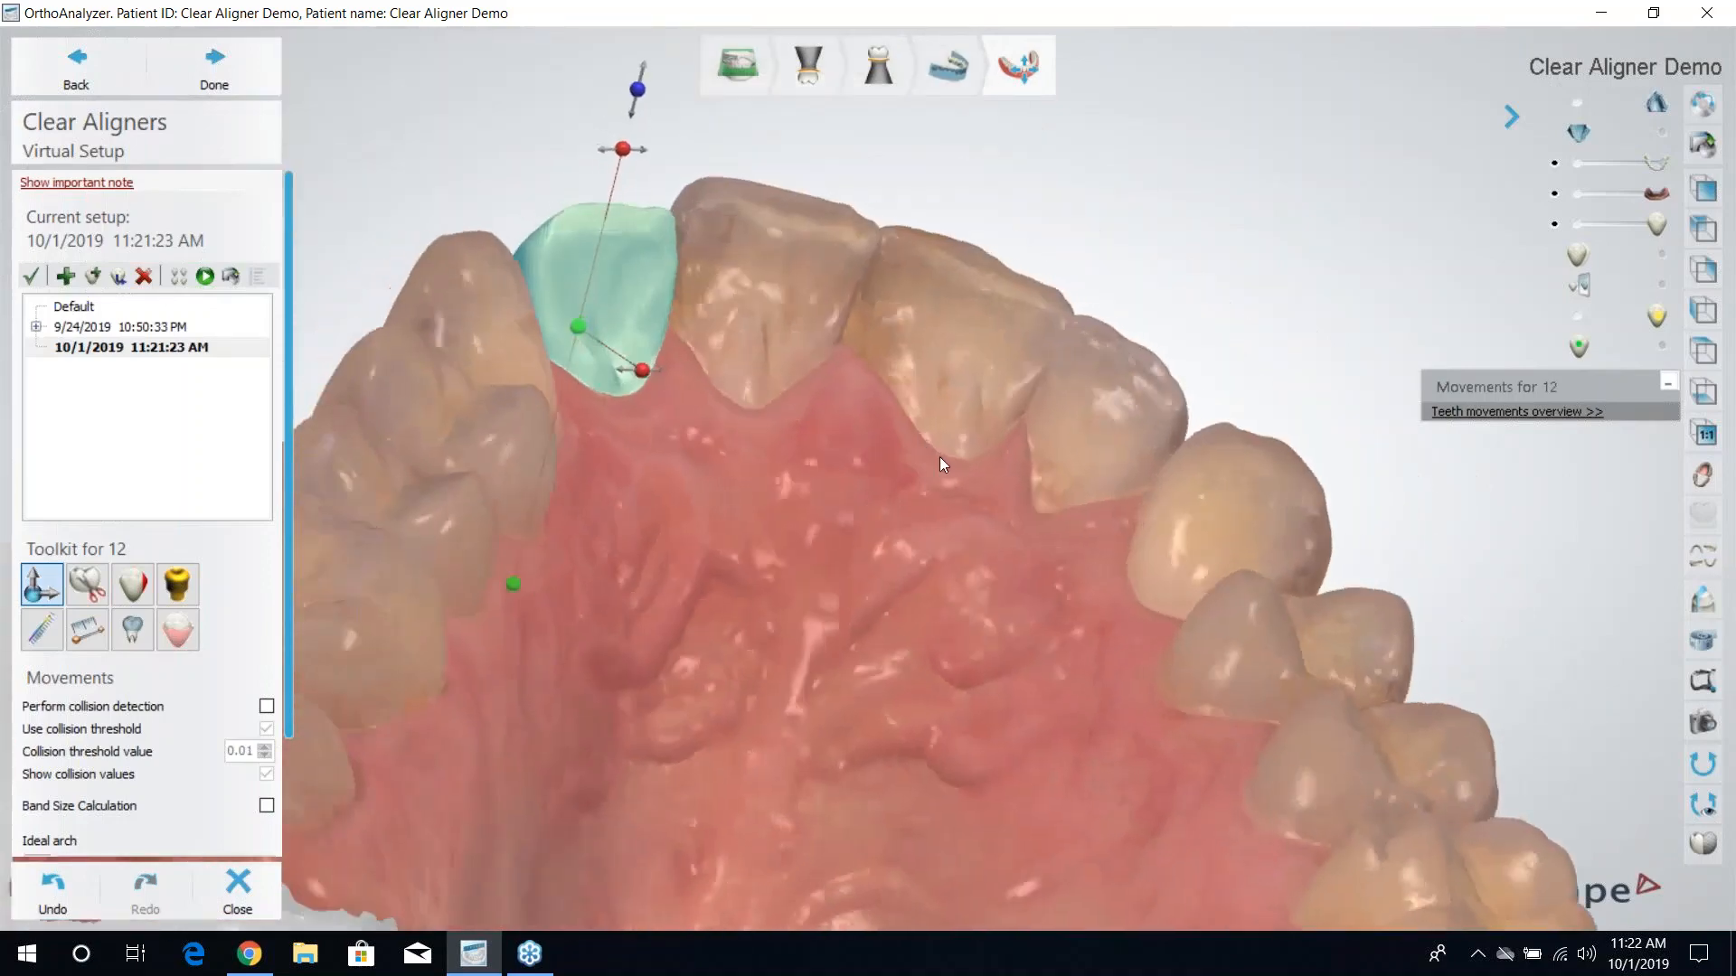
click(1121, 393)
drag(1109, 421, 1120, 429)
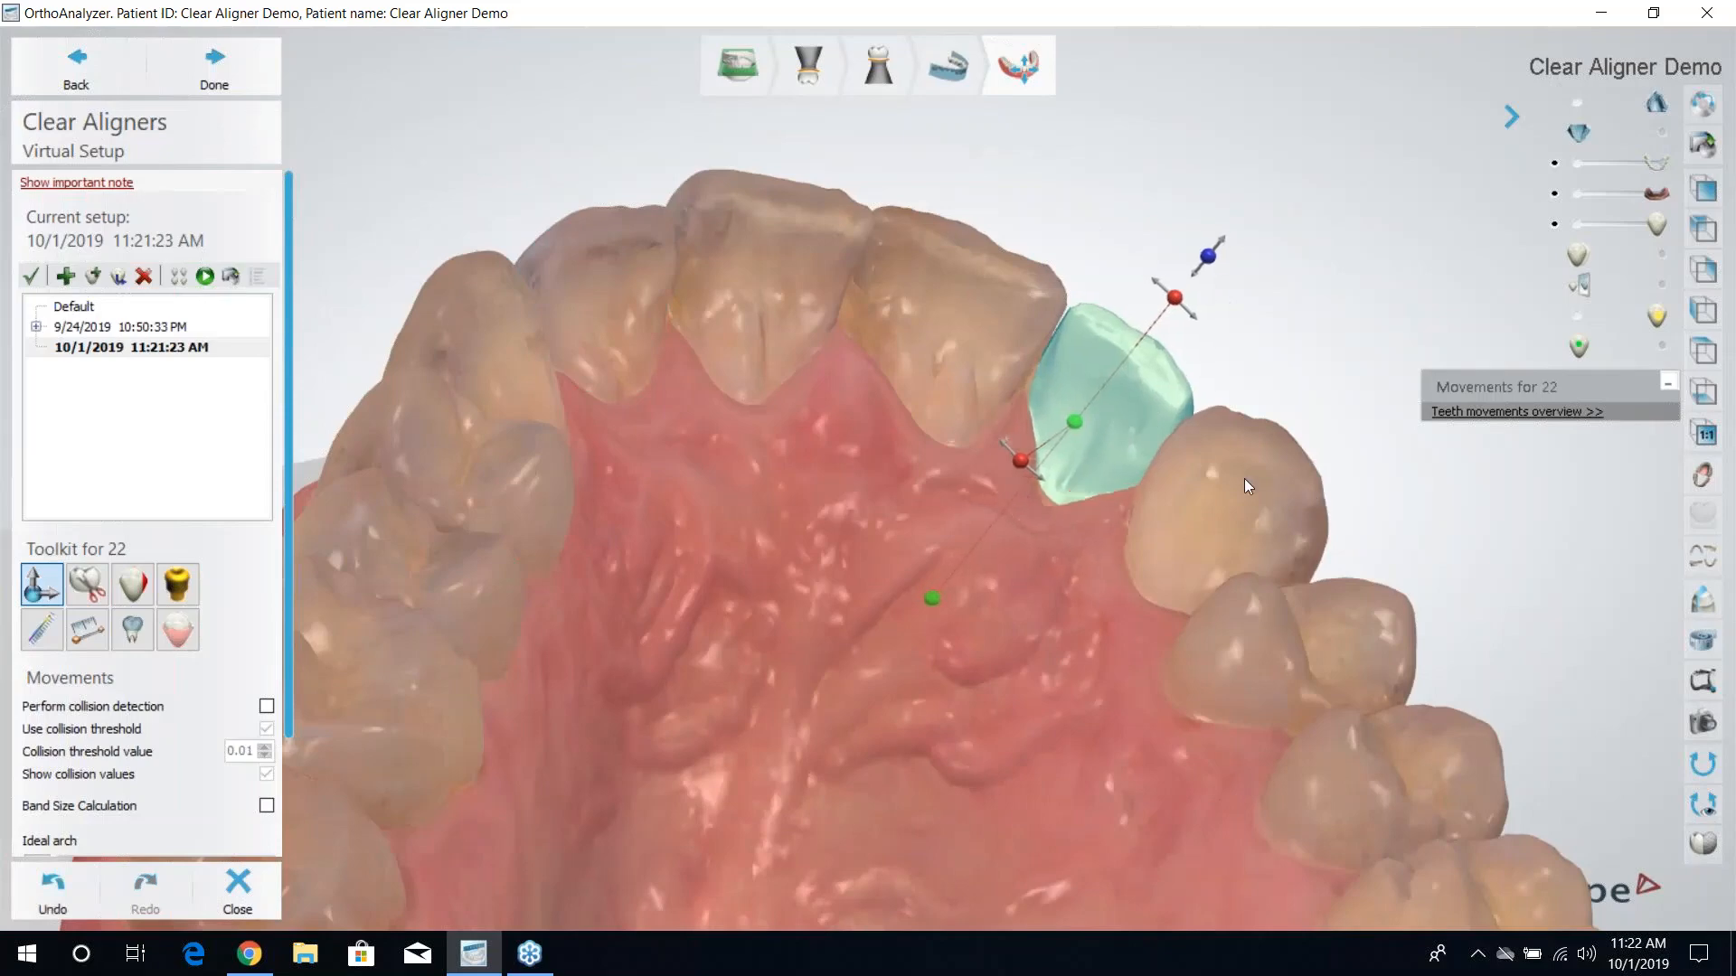
right_drag(1245, 480, 1128, 464)
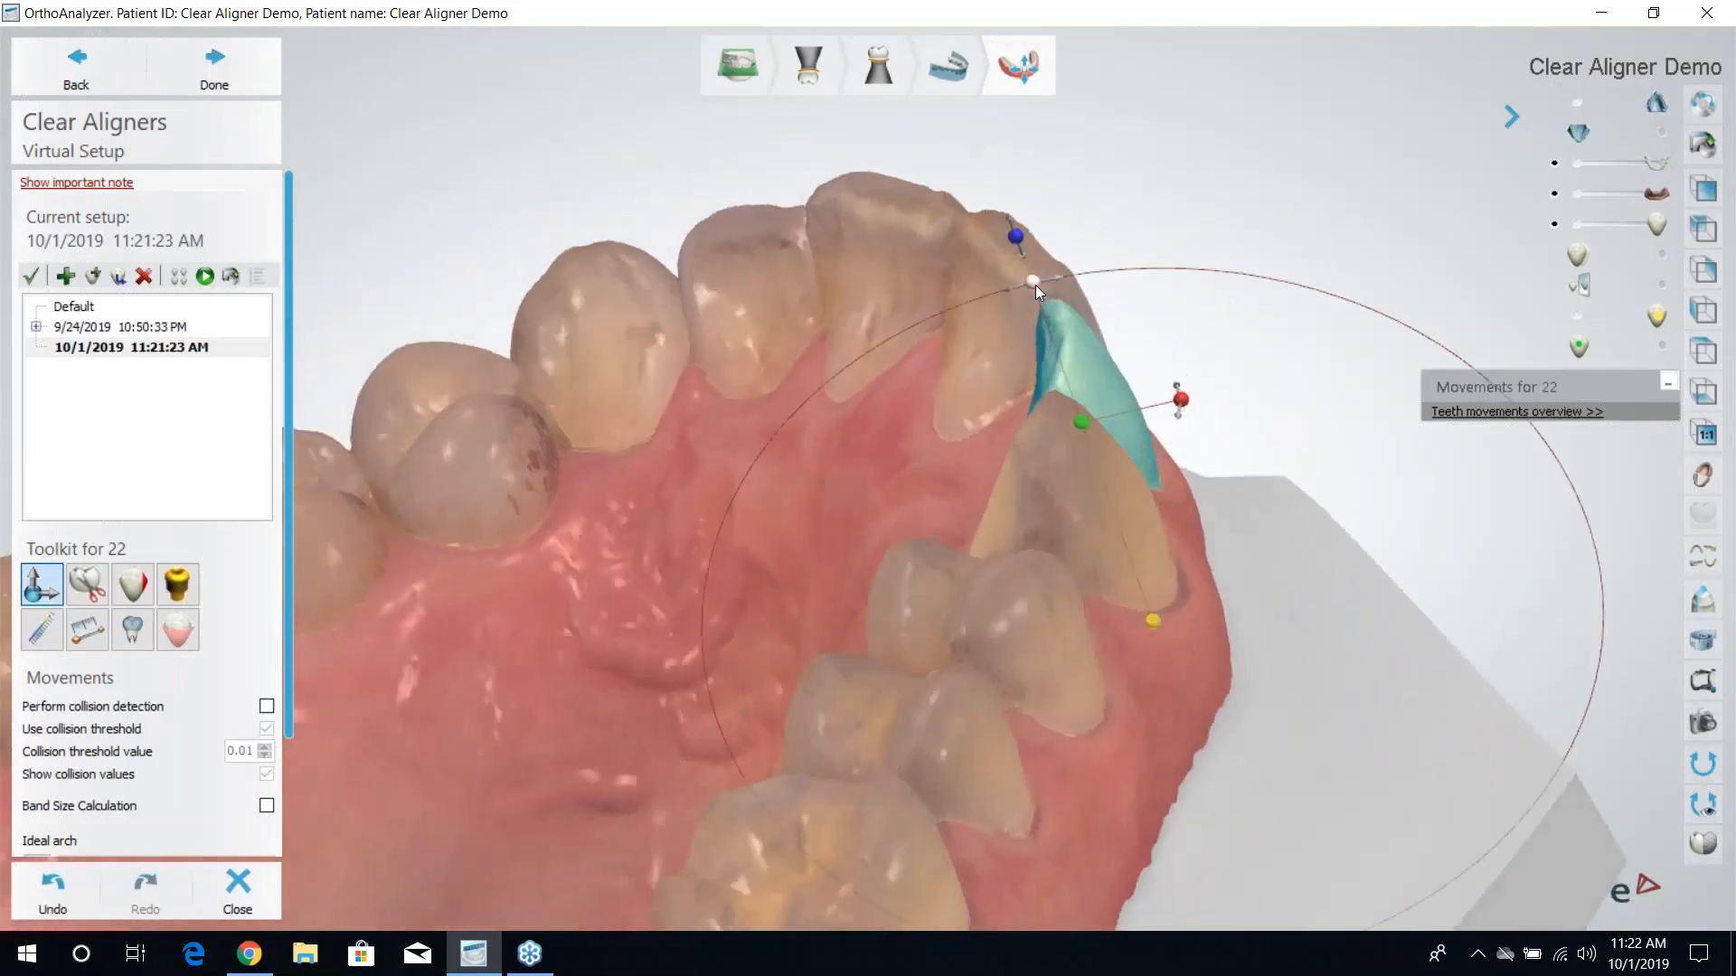
drag(1034, 285, 1055, 280)
Refine the position and inclination of tooth 22 so it follows the arch between teeth 21 and 23.
right_drag(648, 620, 767, 635)
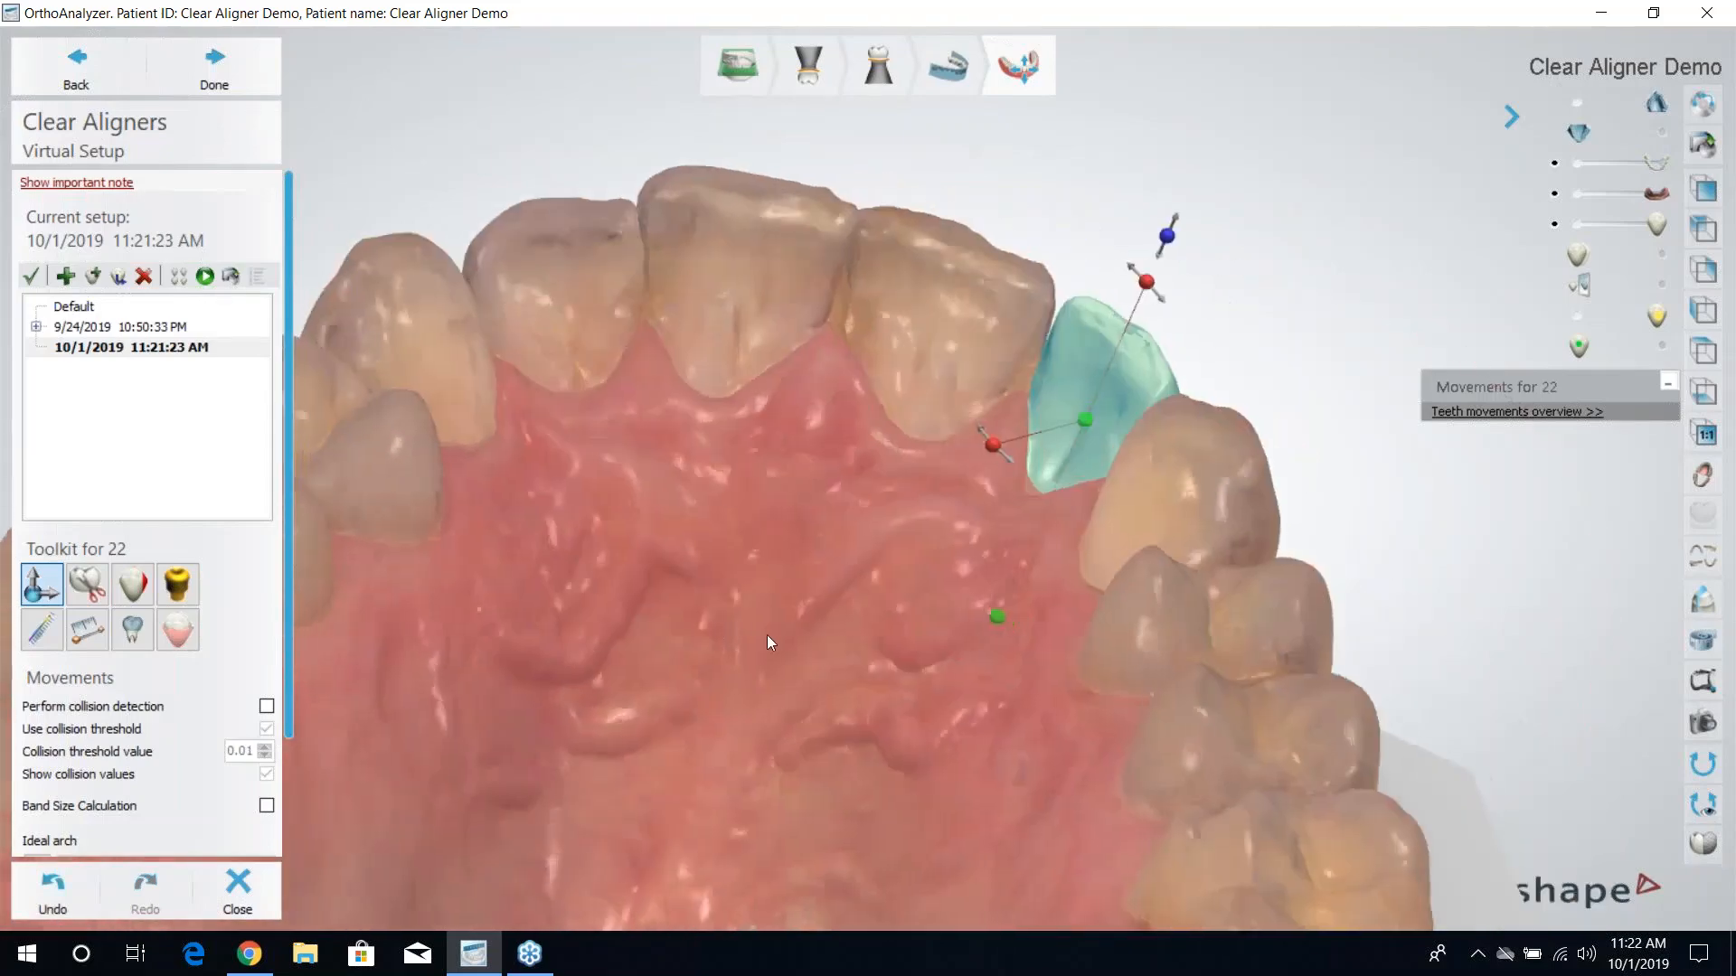
scroll(806, 632, down, 4)
right_drag(838, 698, 859, 792)
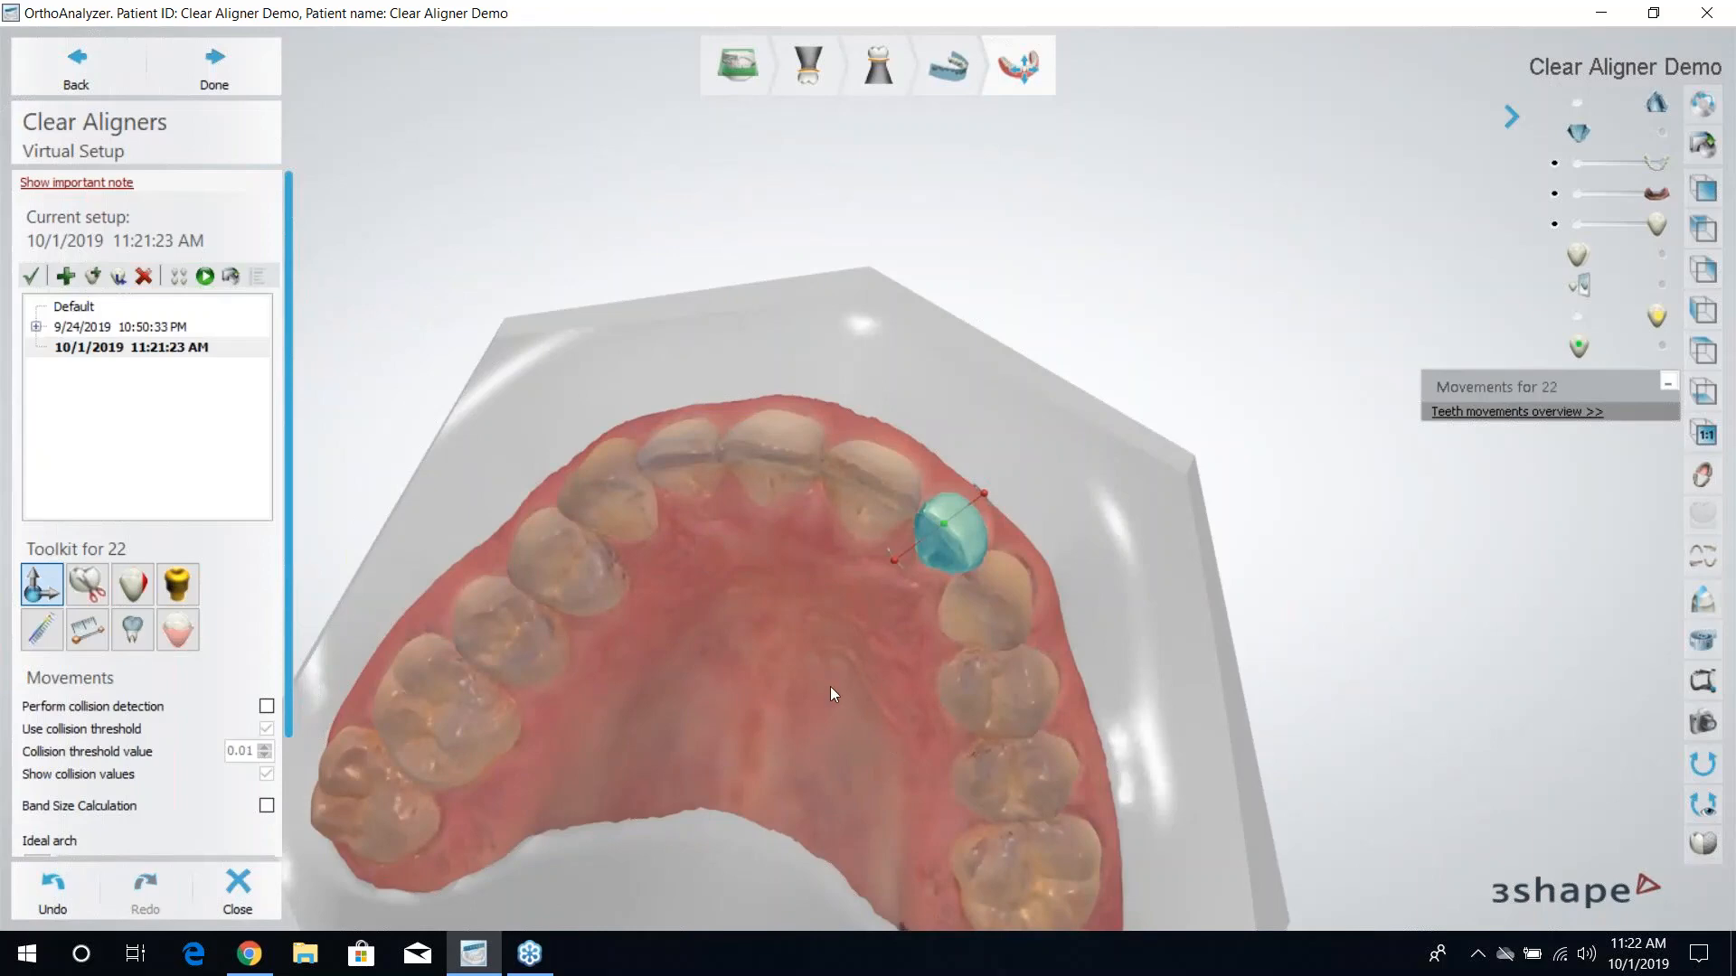
right_drag(841, 653, 897, 575)
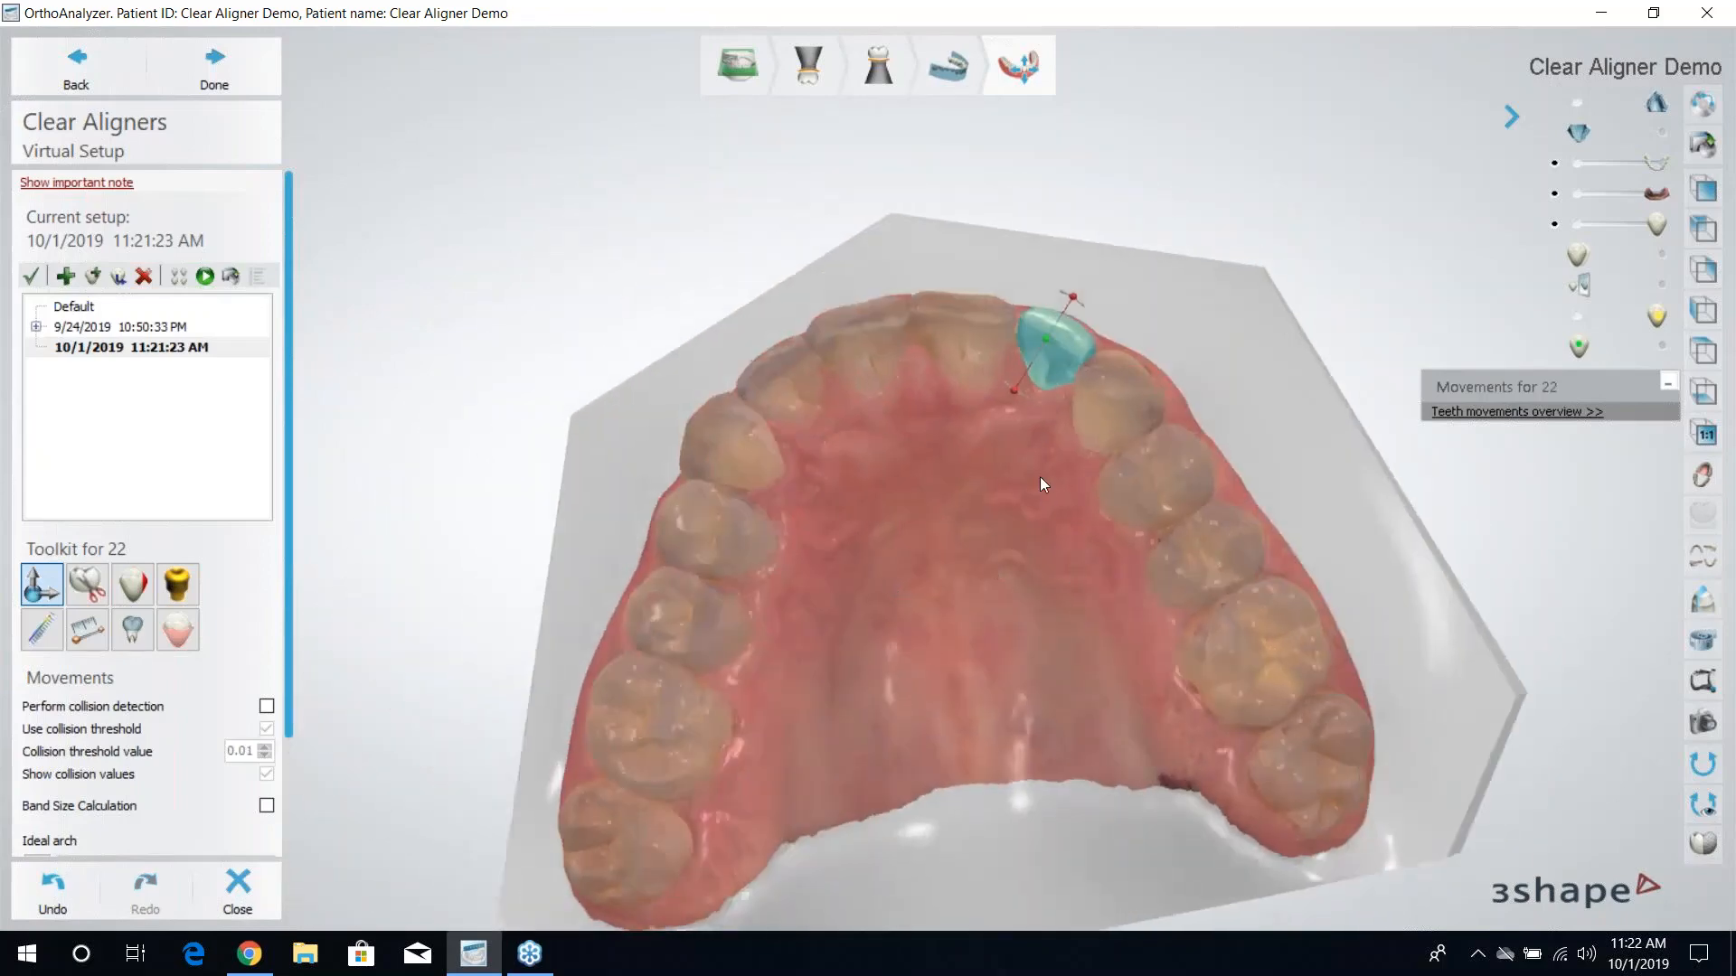
scroll(1039, 483, up, 5)
right_drag(1043, 518, 1114, 544)
drag(1102, 274, 1105, 311)
right_drag(1136, 446, 980, 176)
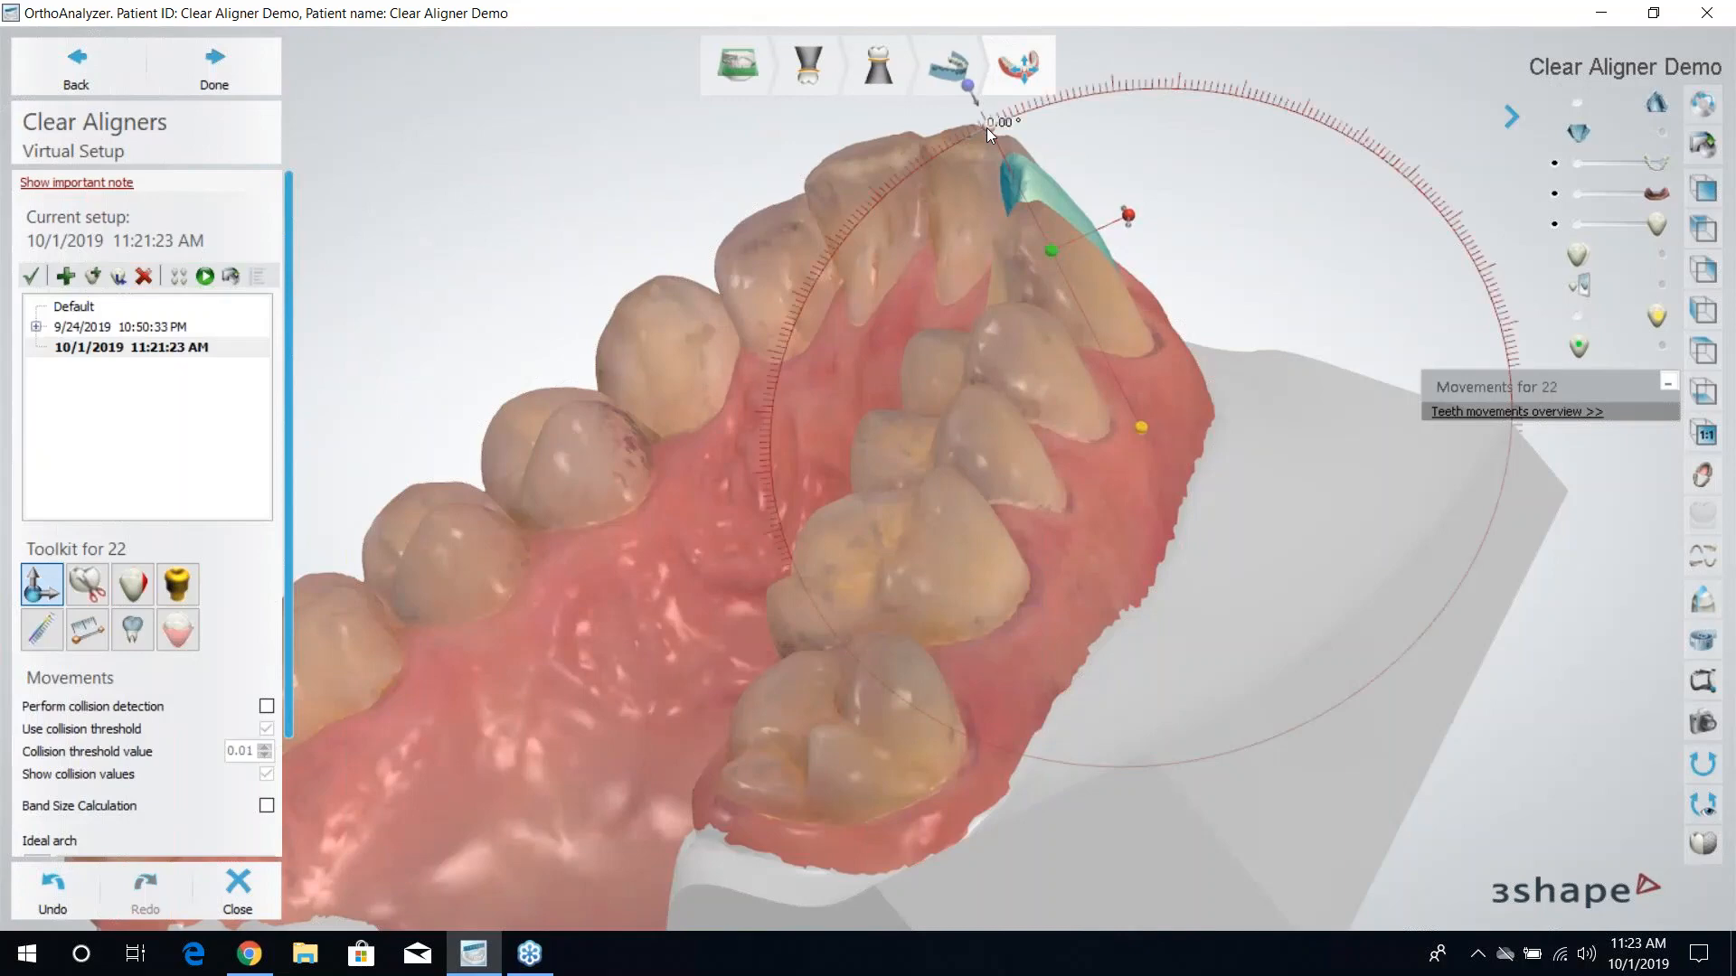
mouse_move(1034, 187)
mouse_down()
mouse_move(1059, 183)
mouse_move(1035, 188)
mouse_up()
drag(996, 132, 1002, 138)
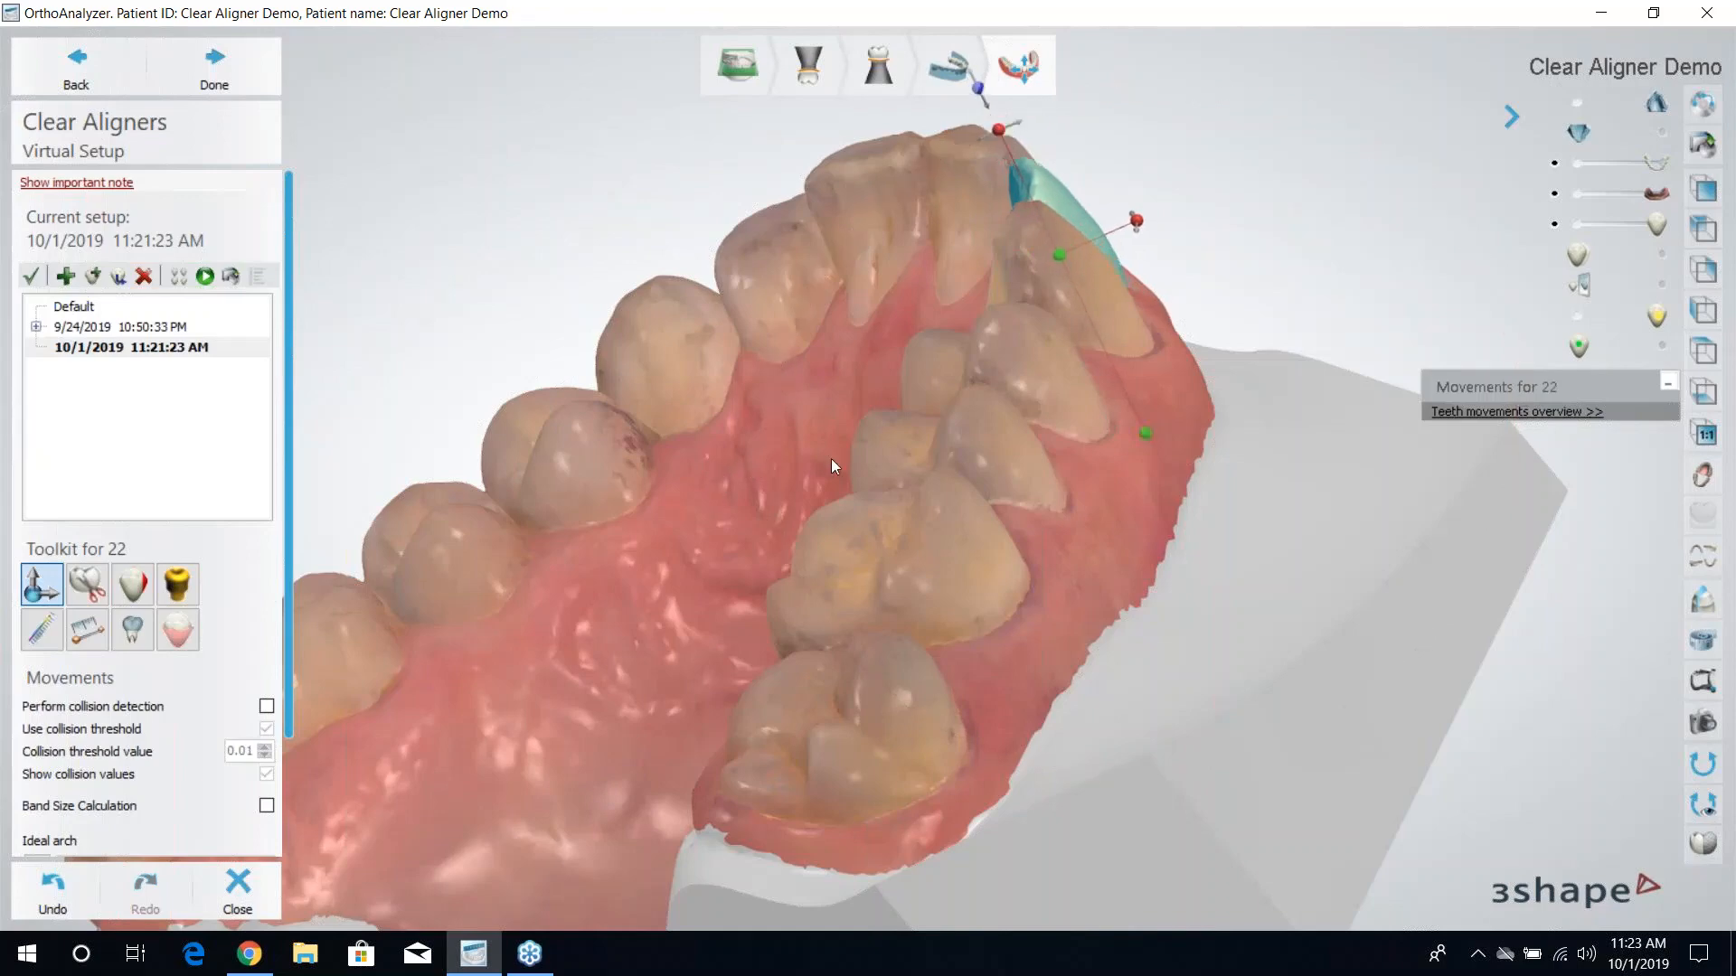
right_drag(832, 458, 850, 528)
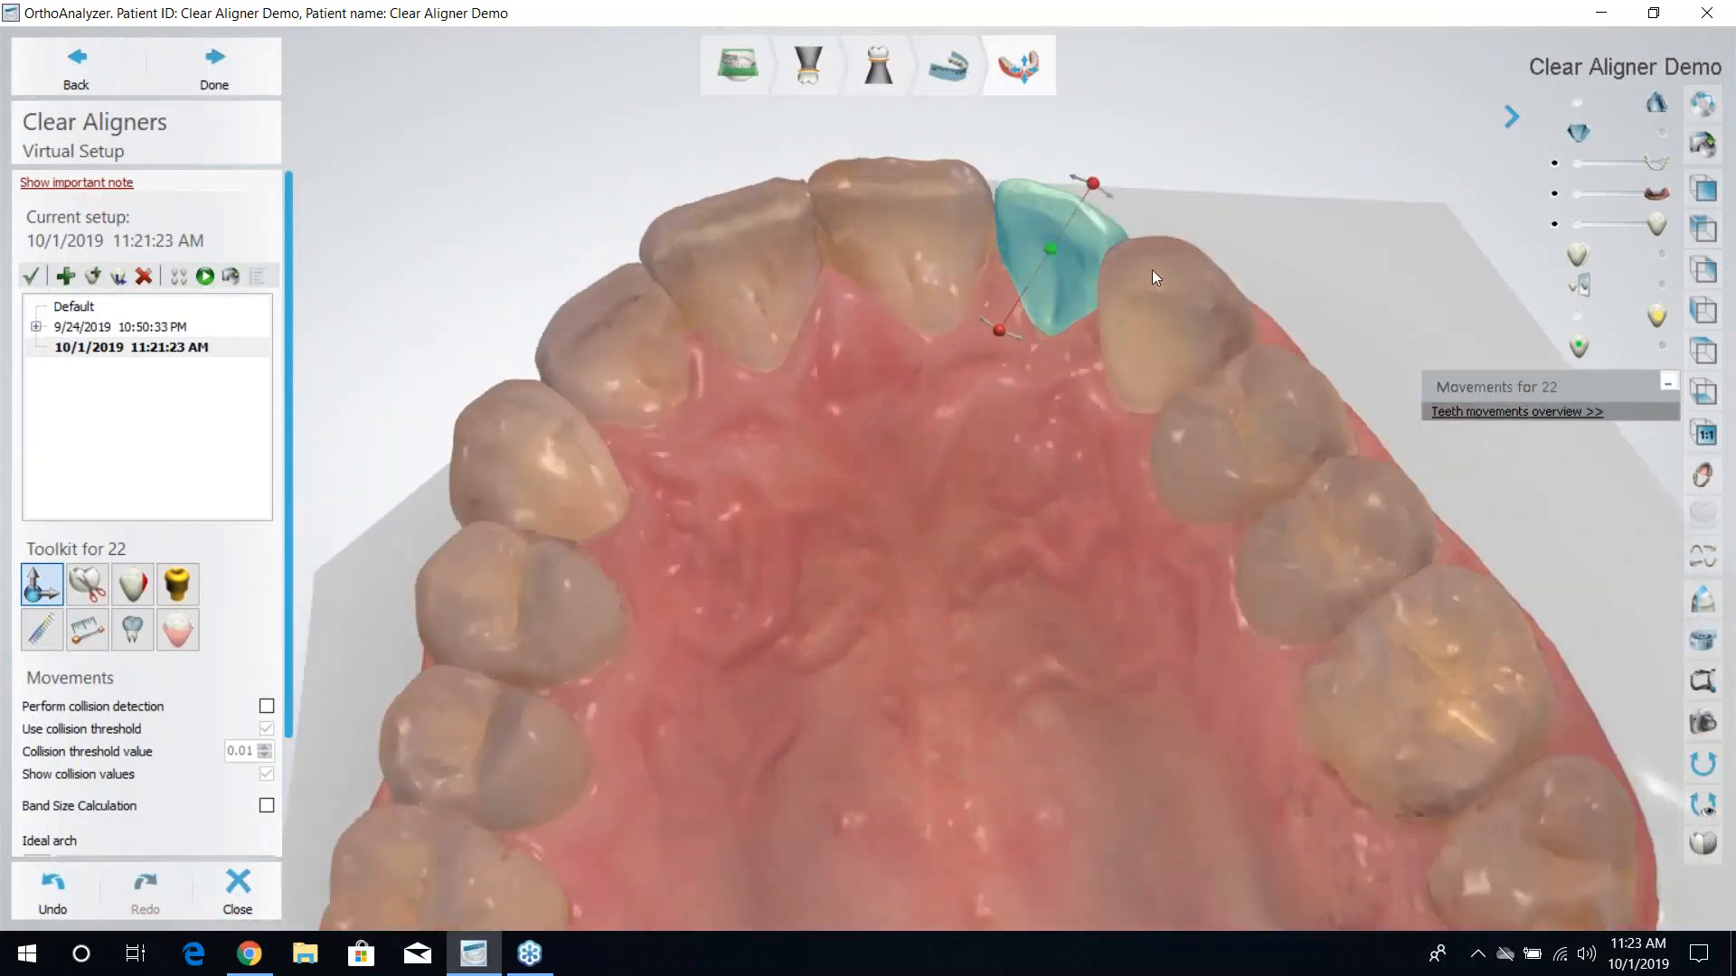
right_drag(1159, 295, 1169, 347)
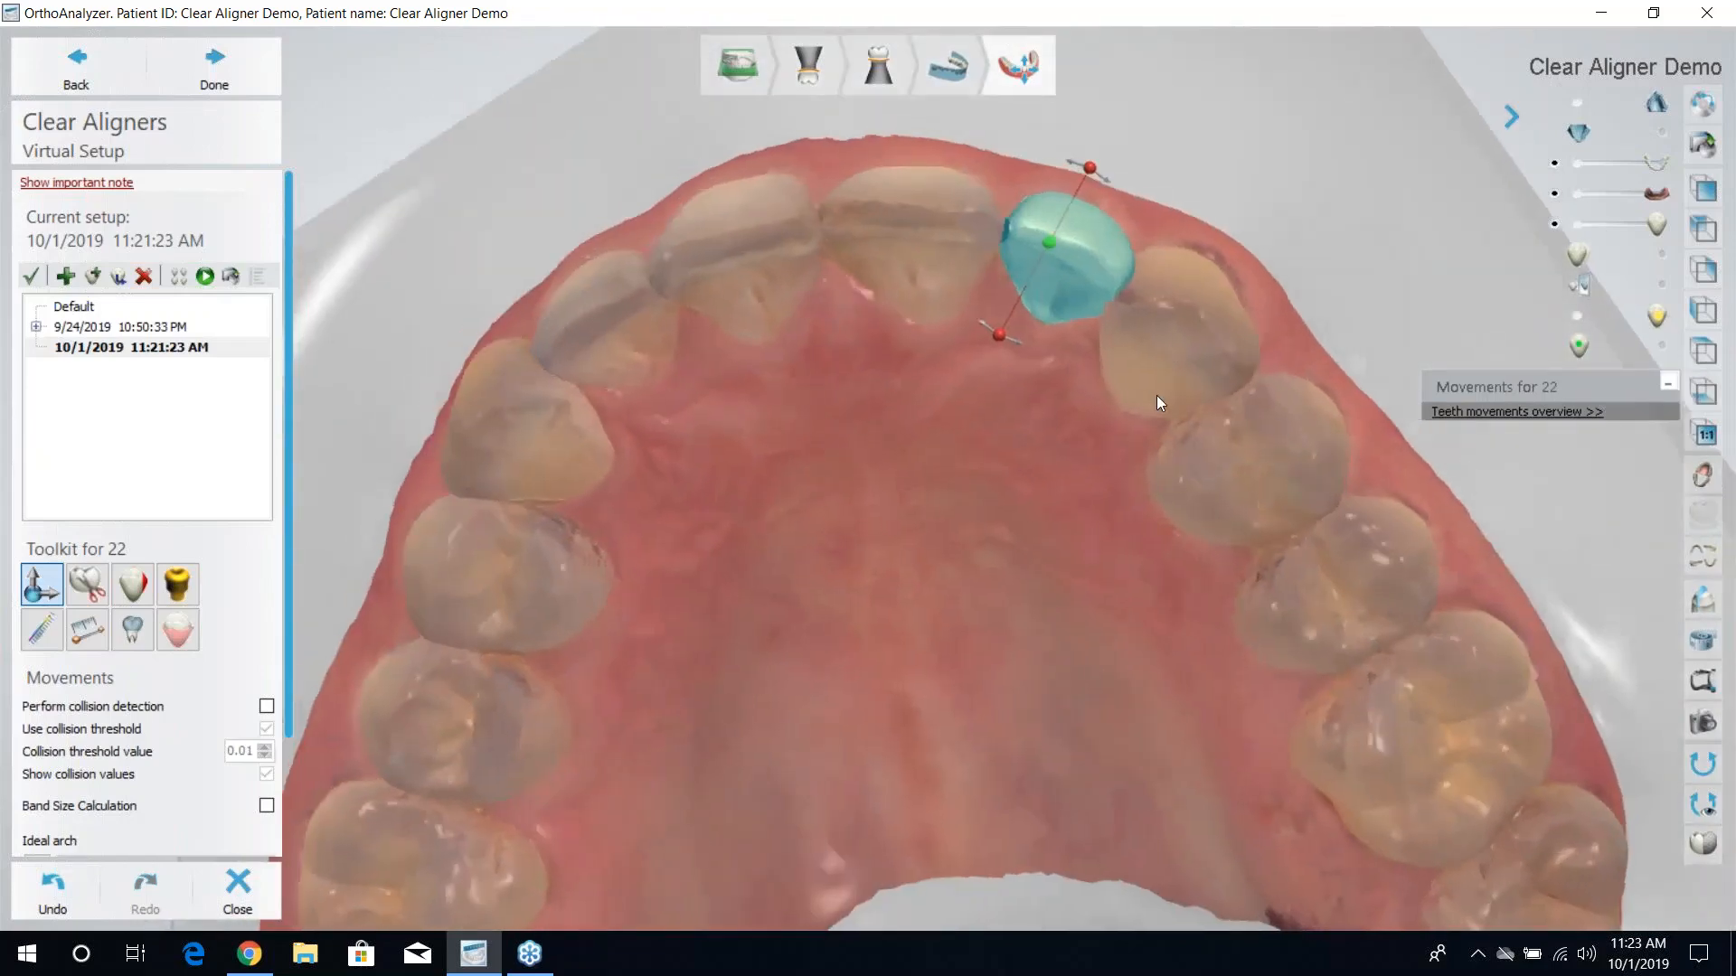
Extract tooth 15 from the maxilla with the Extract teeth tool.
scroll(1005, 481, down, 3)
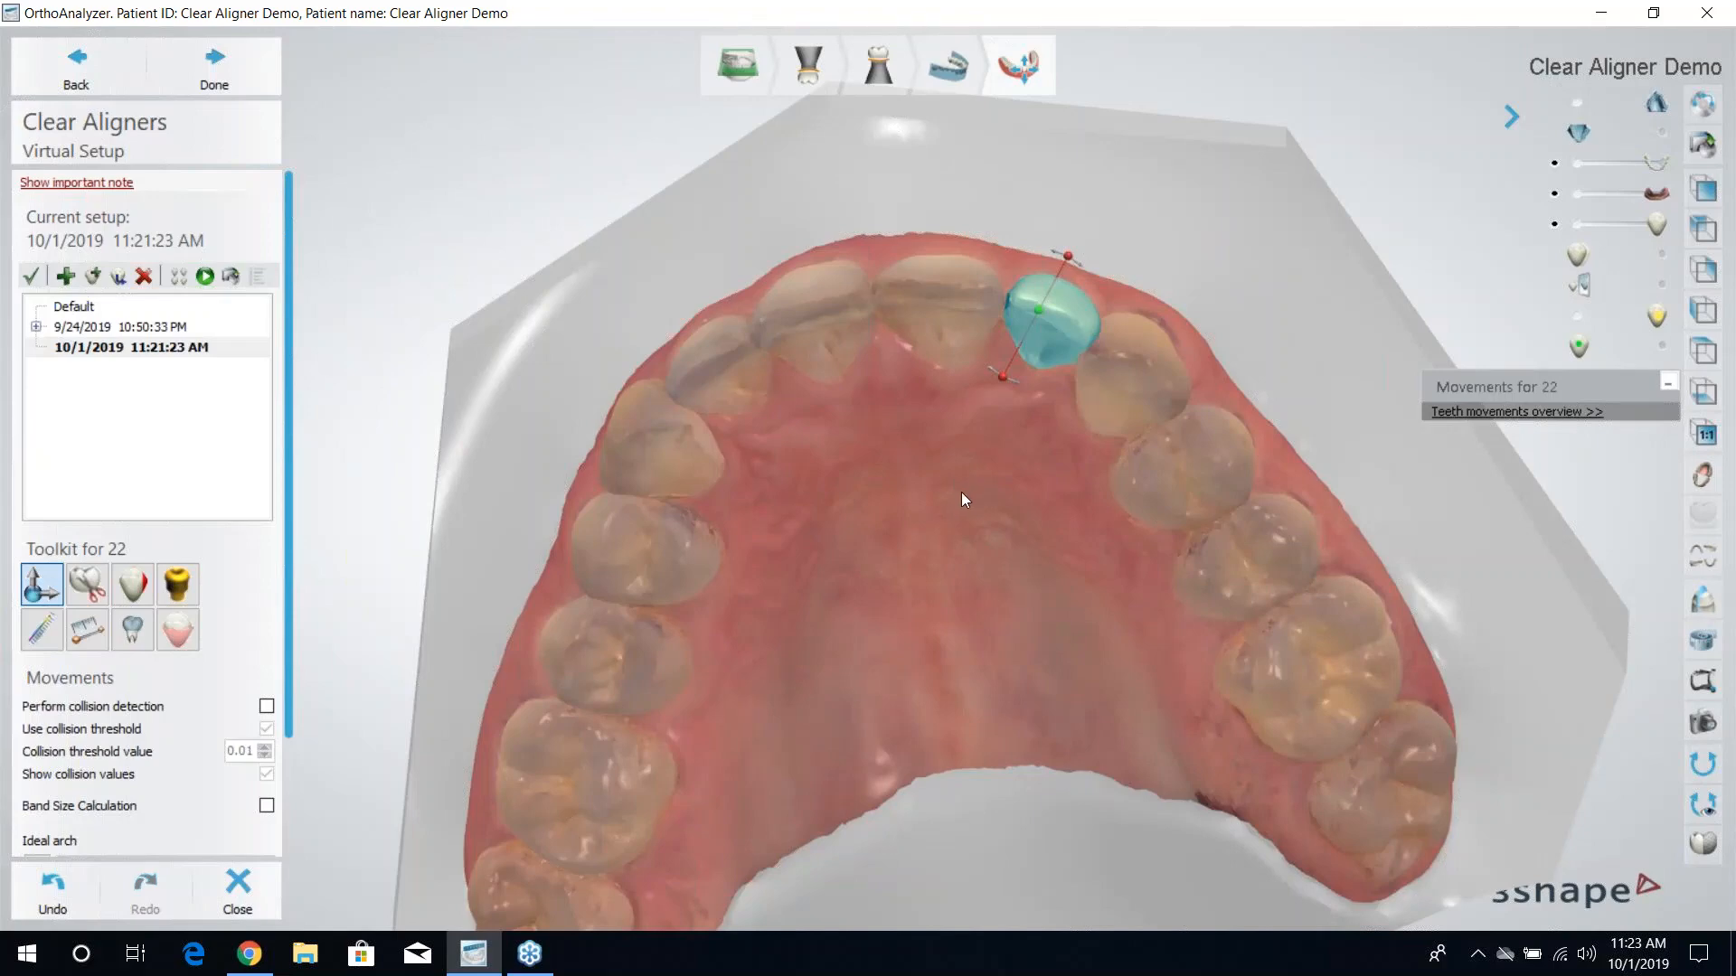
scroll(922, 527, down, 5)
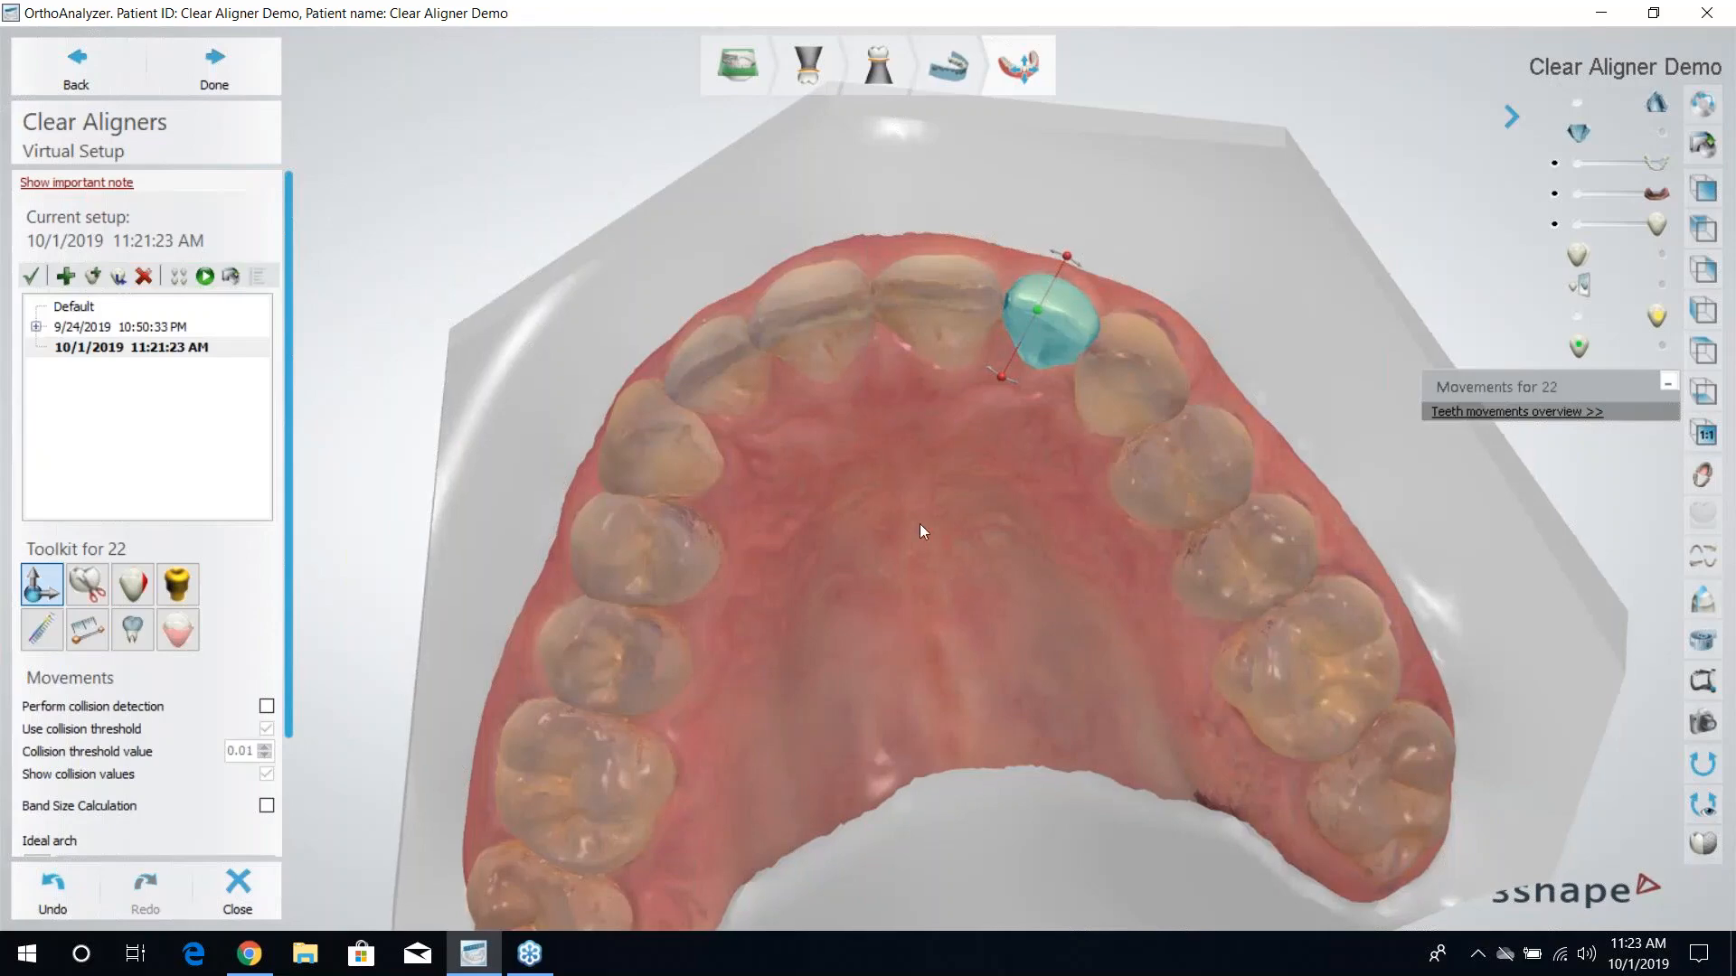
right_drag(893, 527, 859, 441)
scroll(897, 382, up, 5)
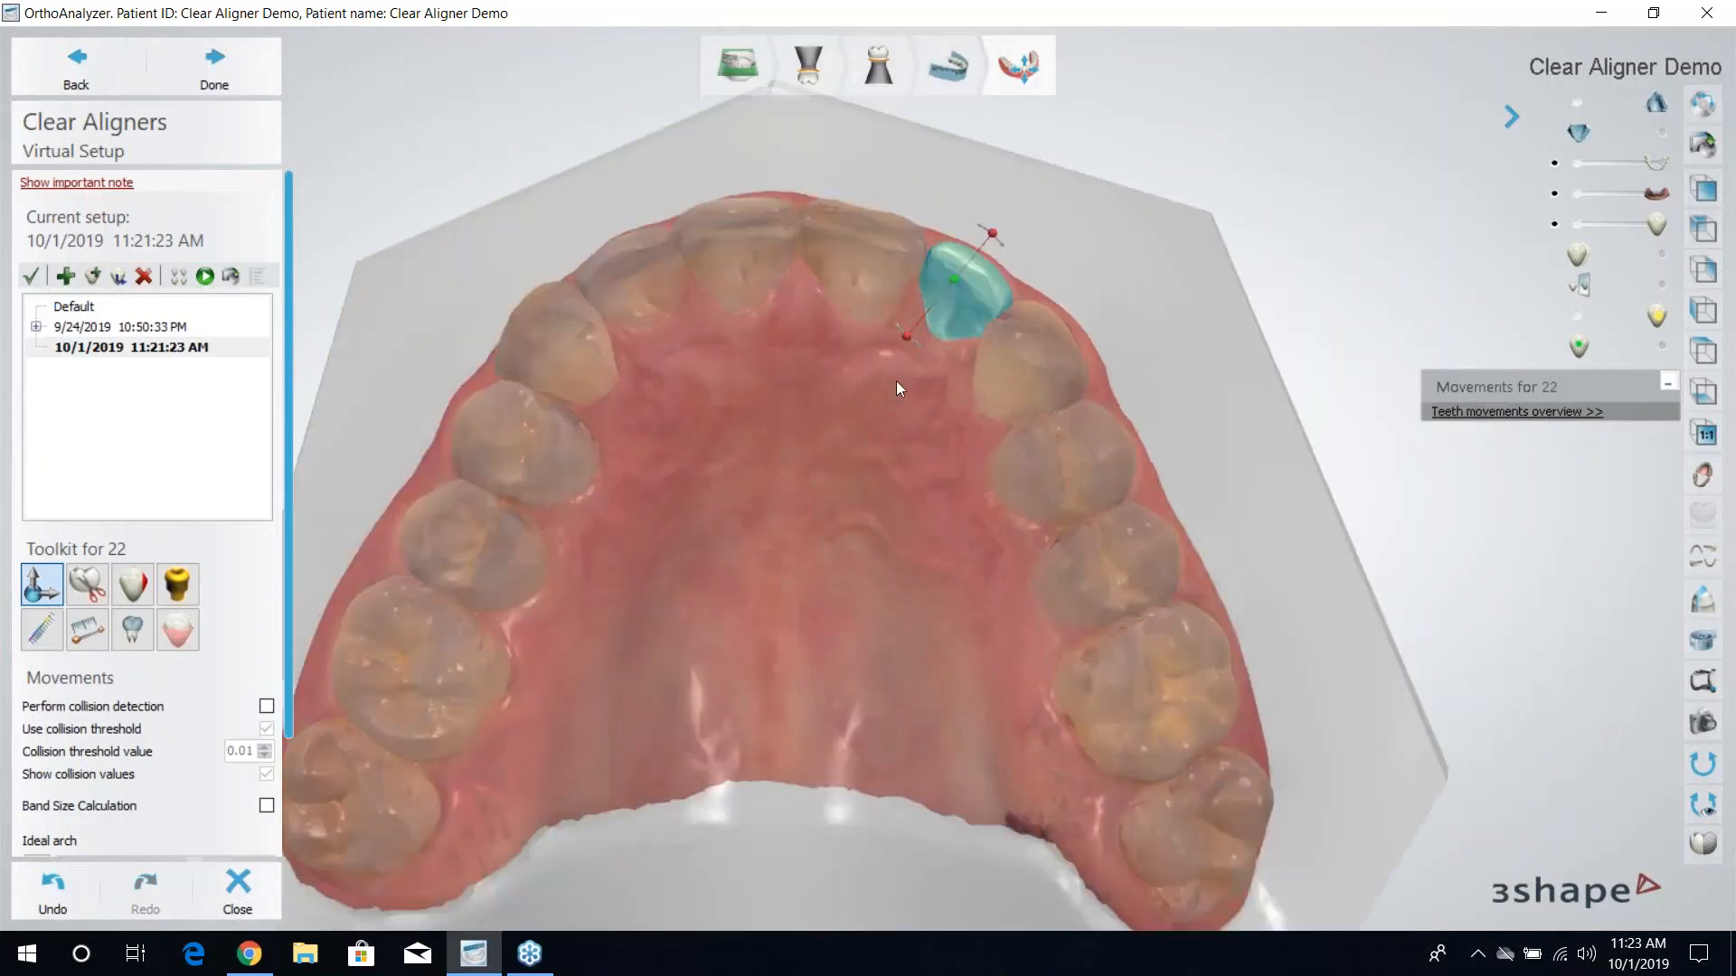
click(88, 585)
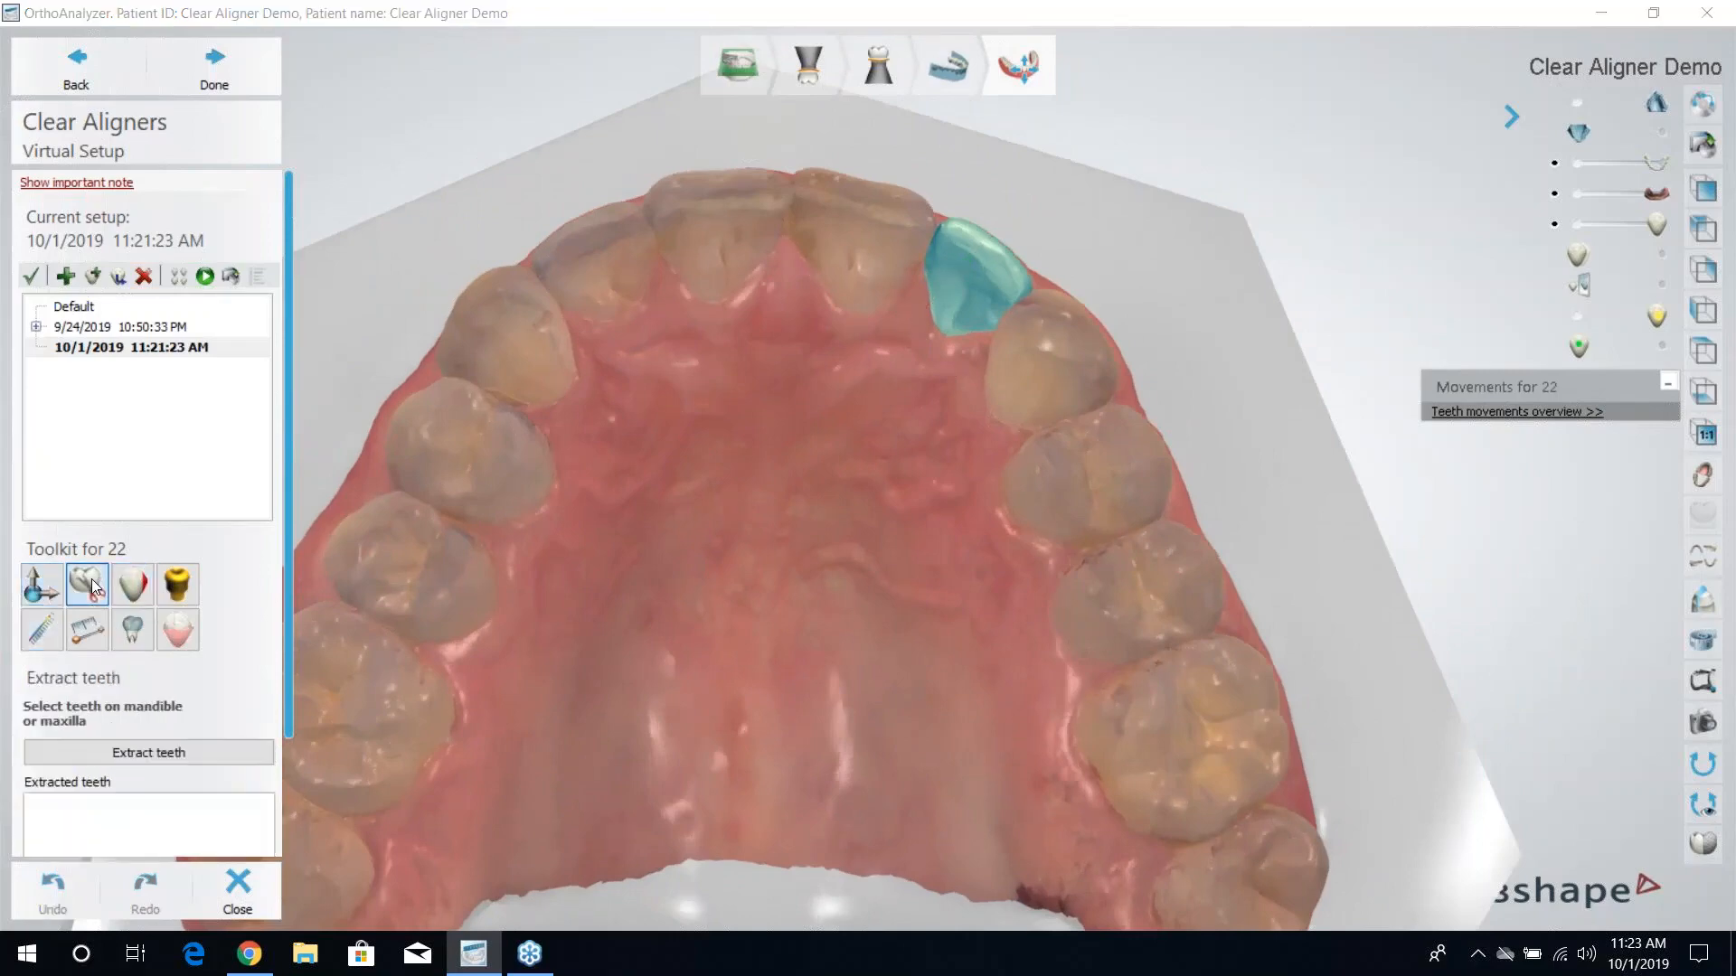
middle_drag(699, 587, 983, 540)
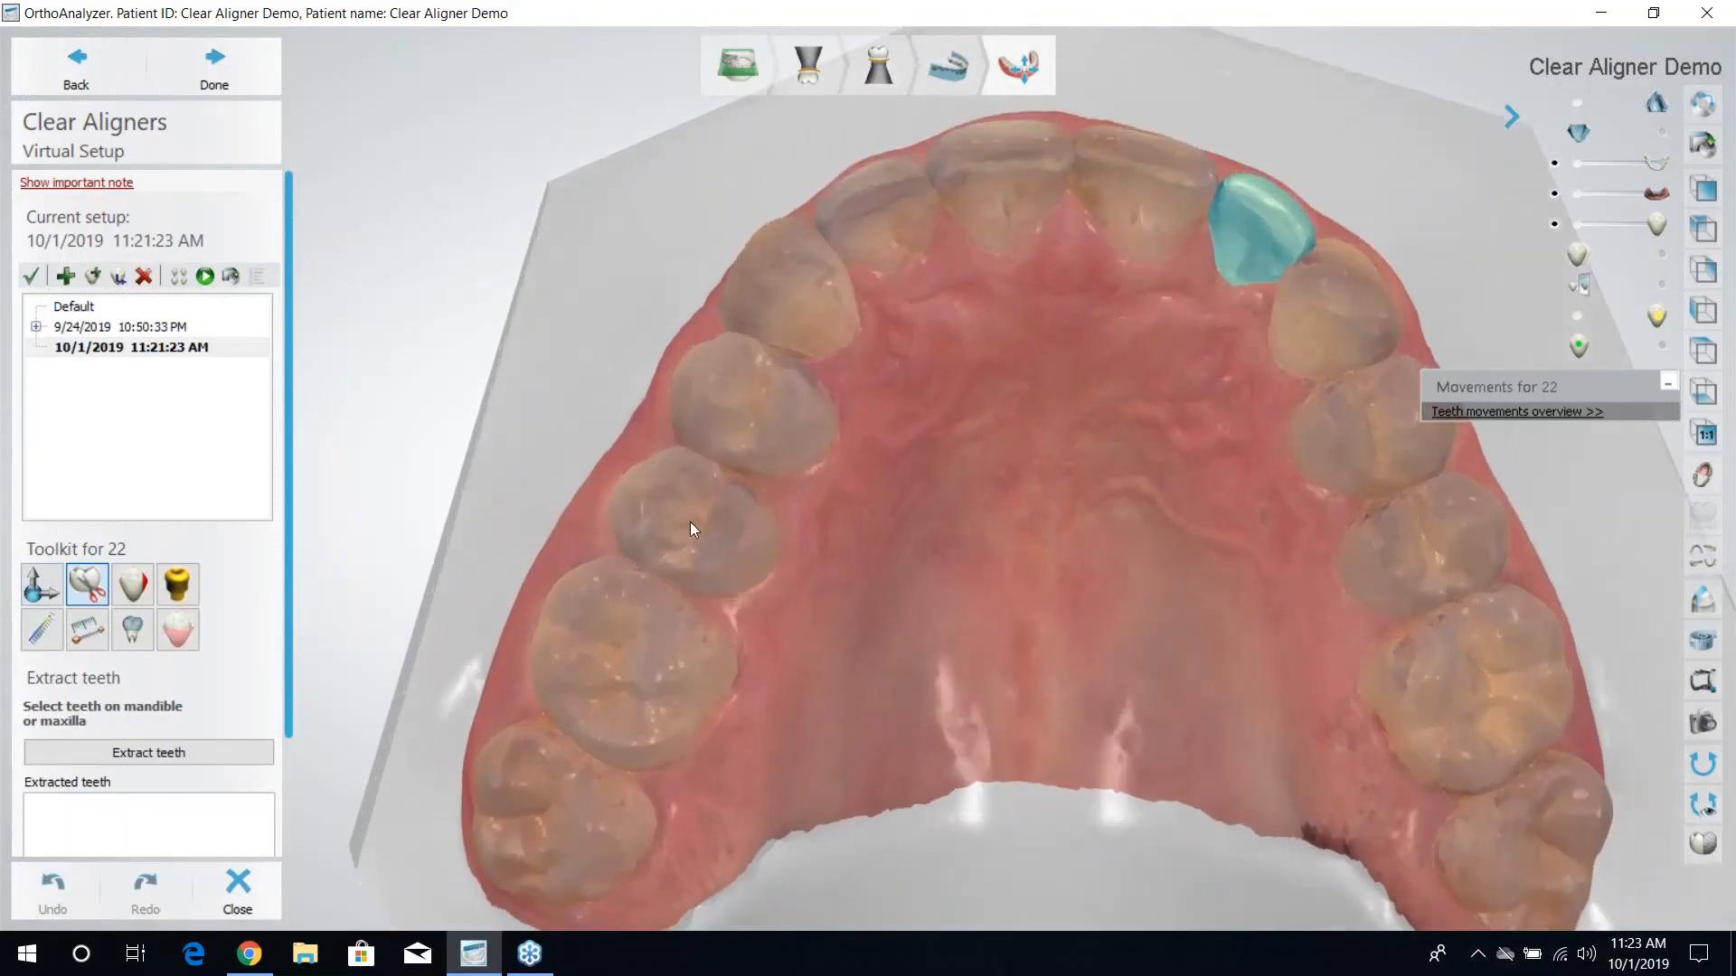
click(680, 529)
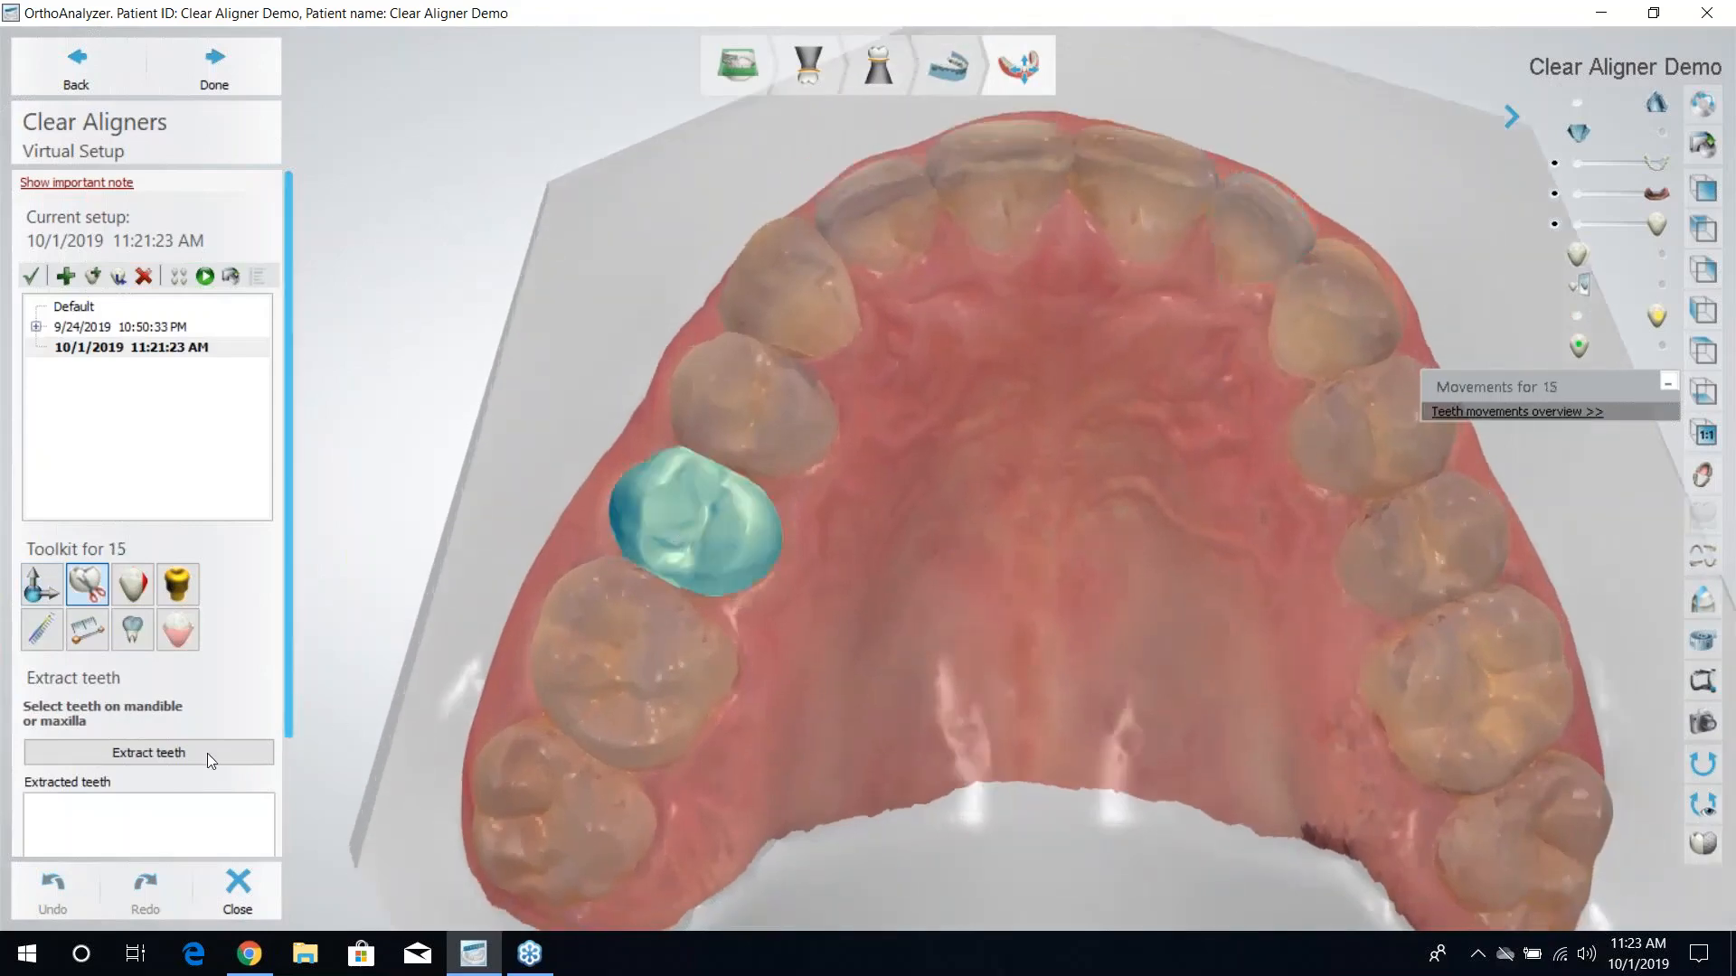
click(184, 750)
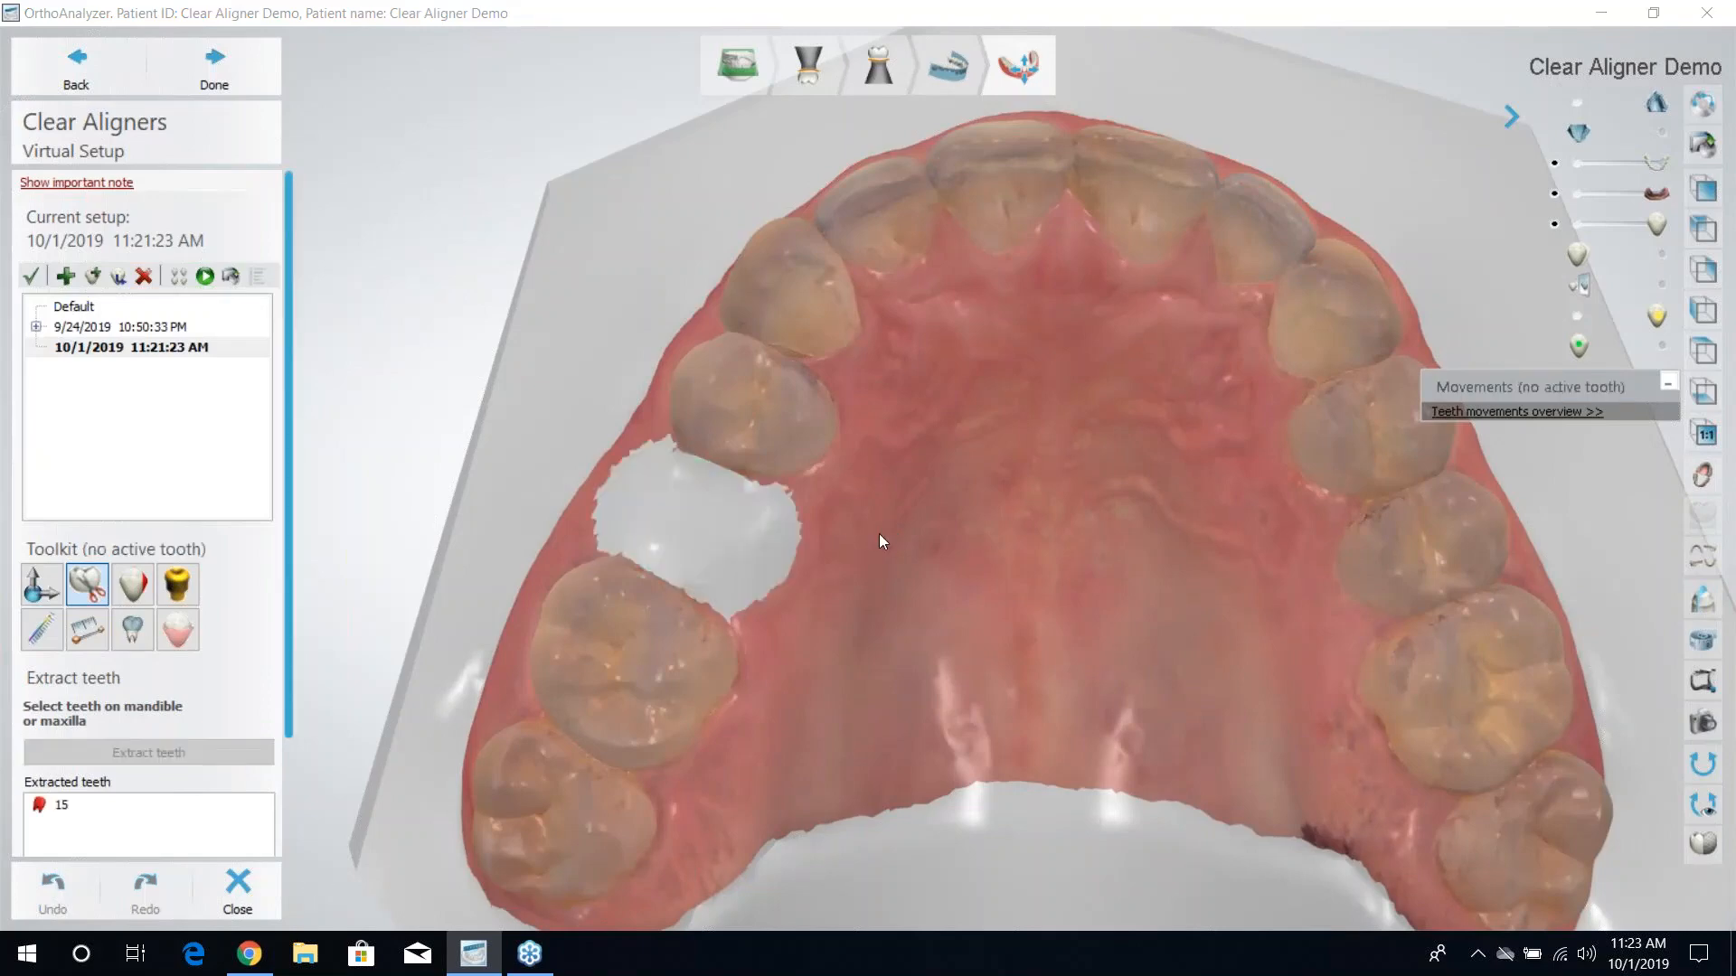
Undo the extraction of tooth 15 so it is restored in the maxilla.
mouse_move(857, 508)
right_down()
mouse_move(783, 467)
mouse_move(873, 448)
mouse_move(877, 523)
mouse_move(989, 563)
mouse_move(860, 474)
right_up()
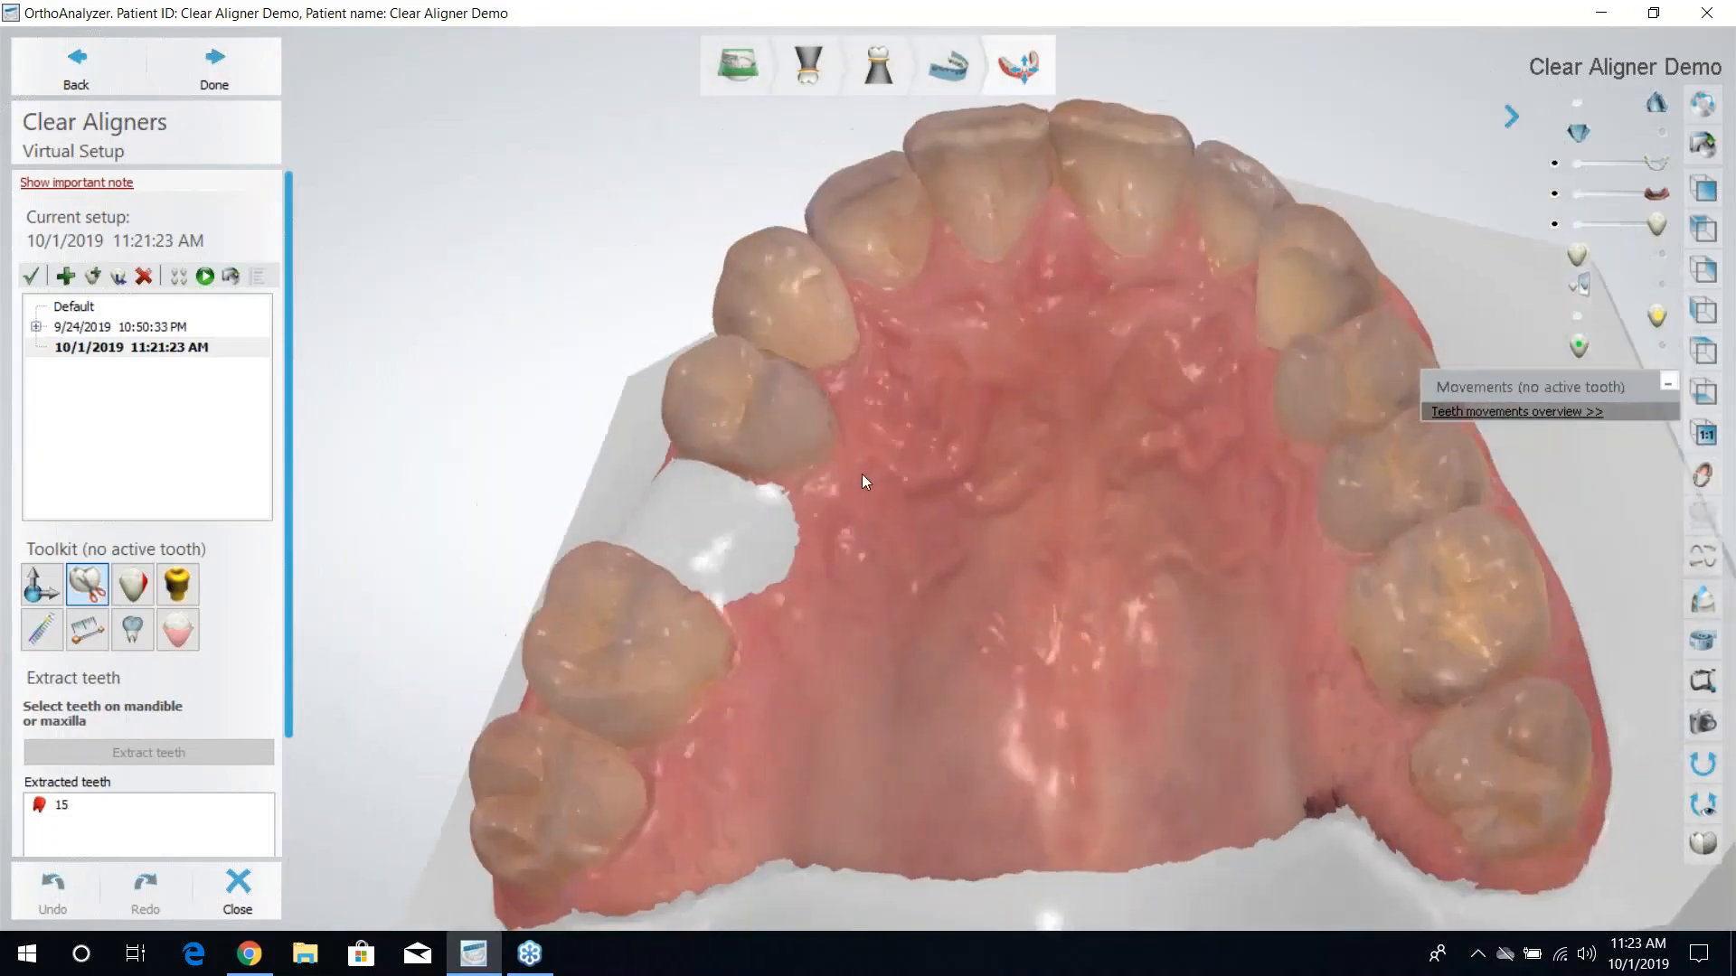
click(56, 807)
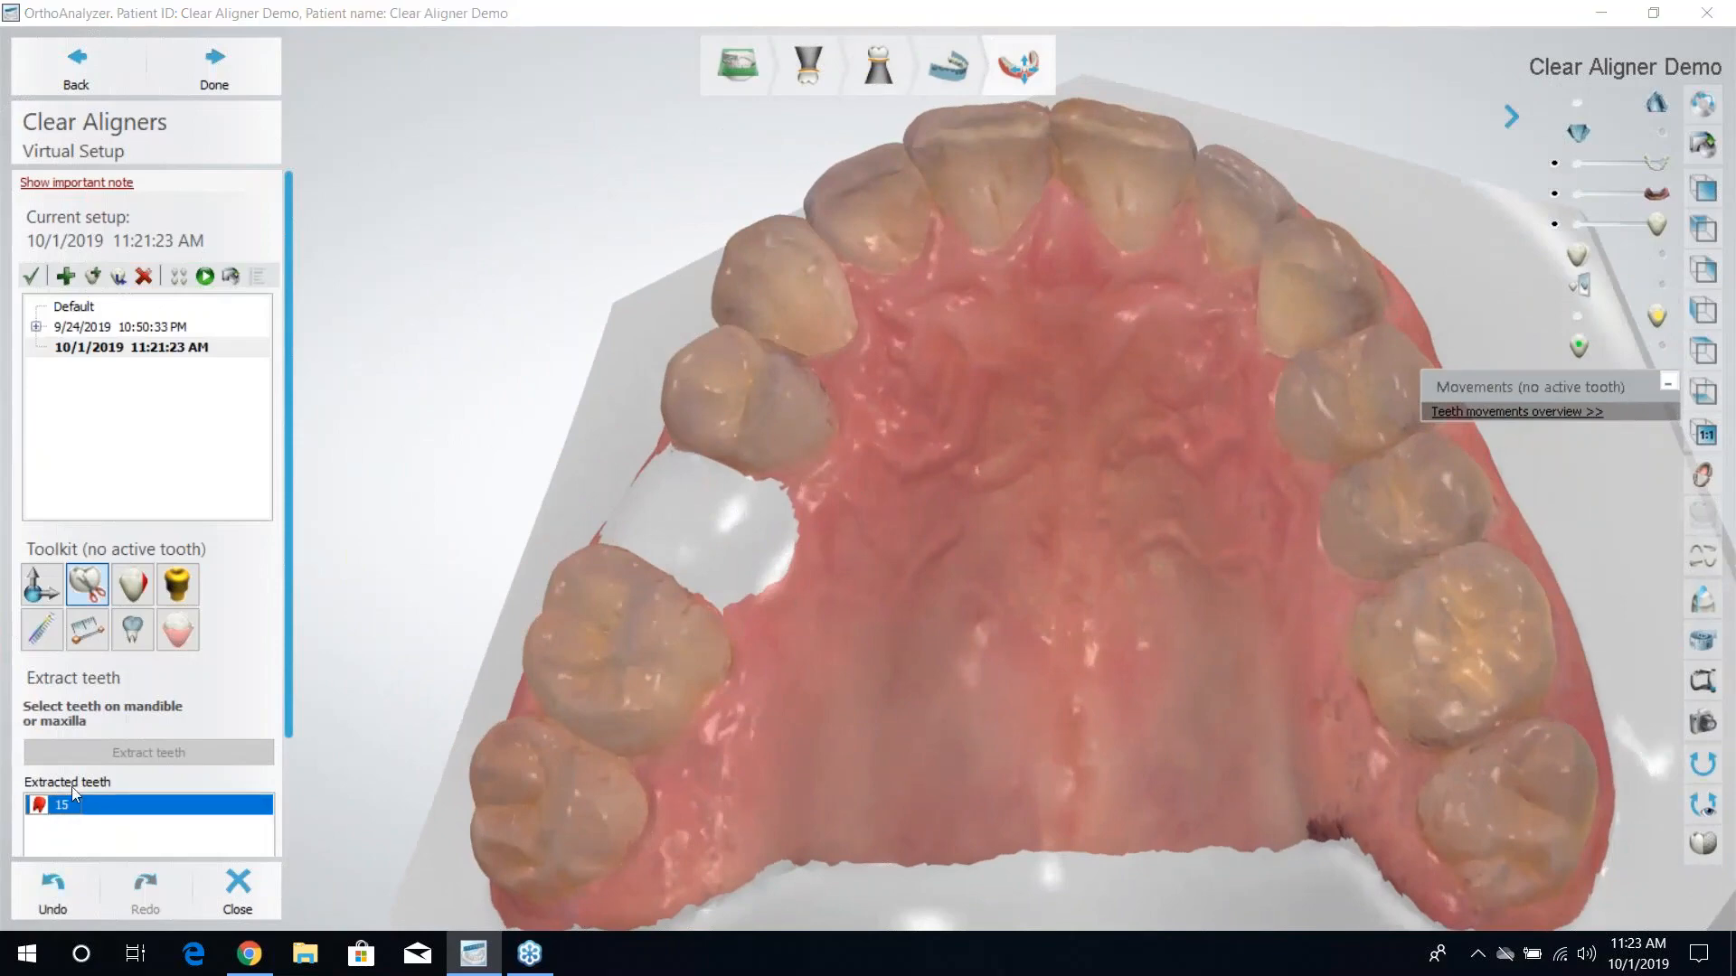
click(57, 894)
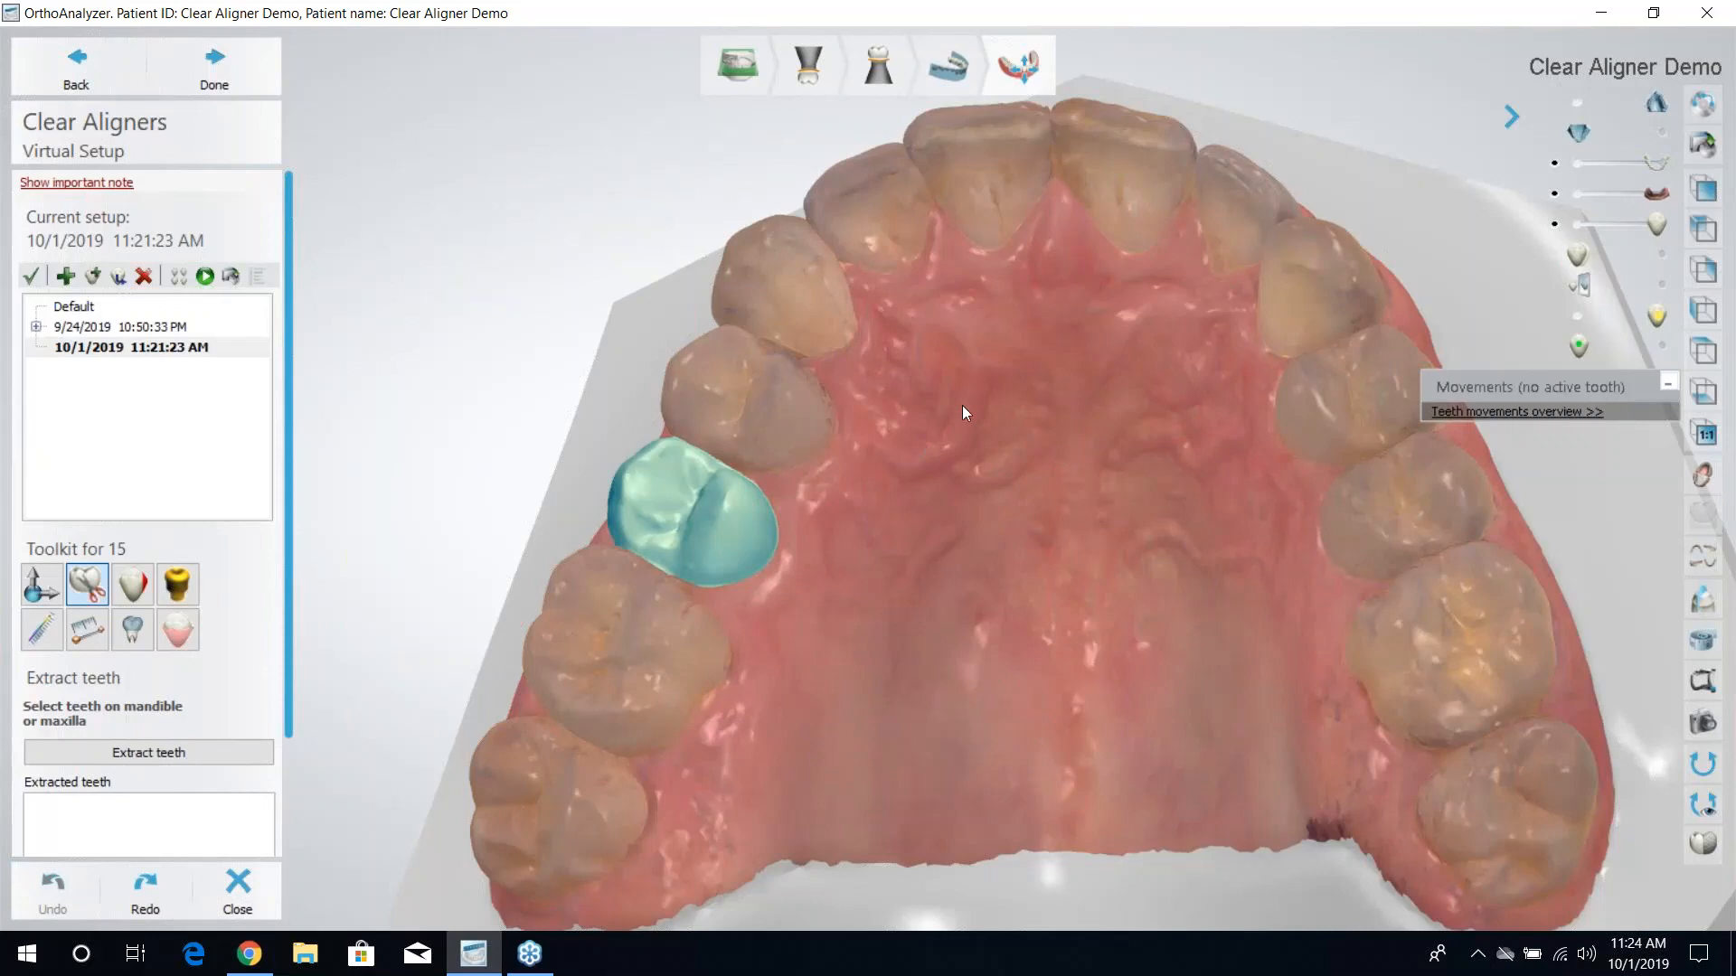
scroll(962, 405, down, 5)
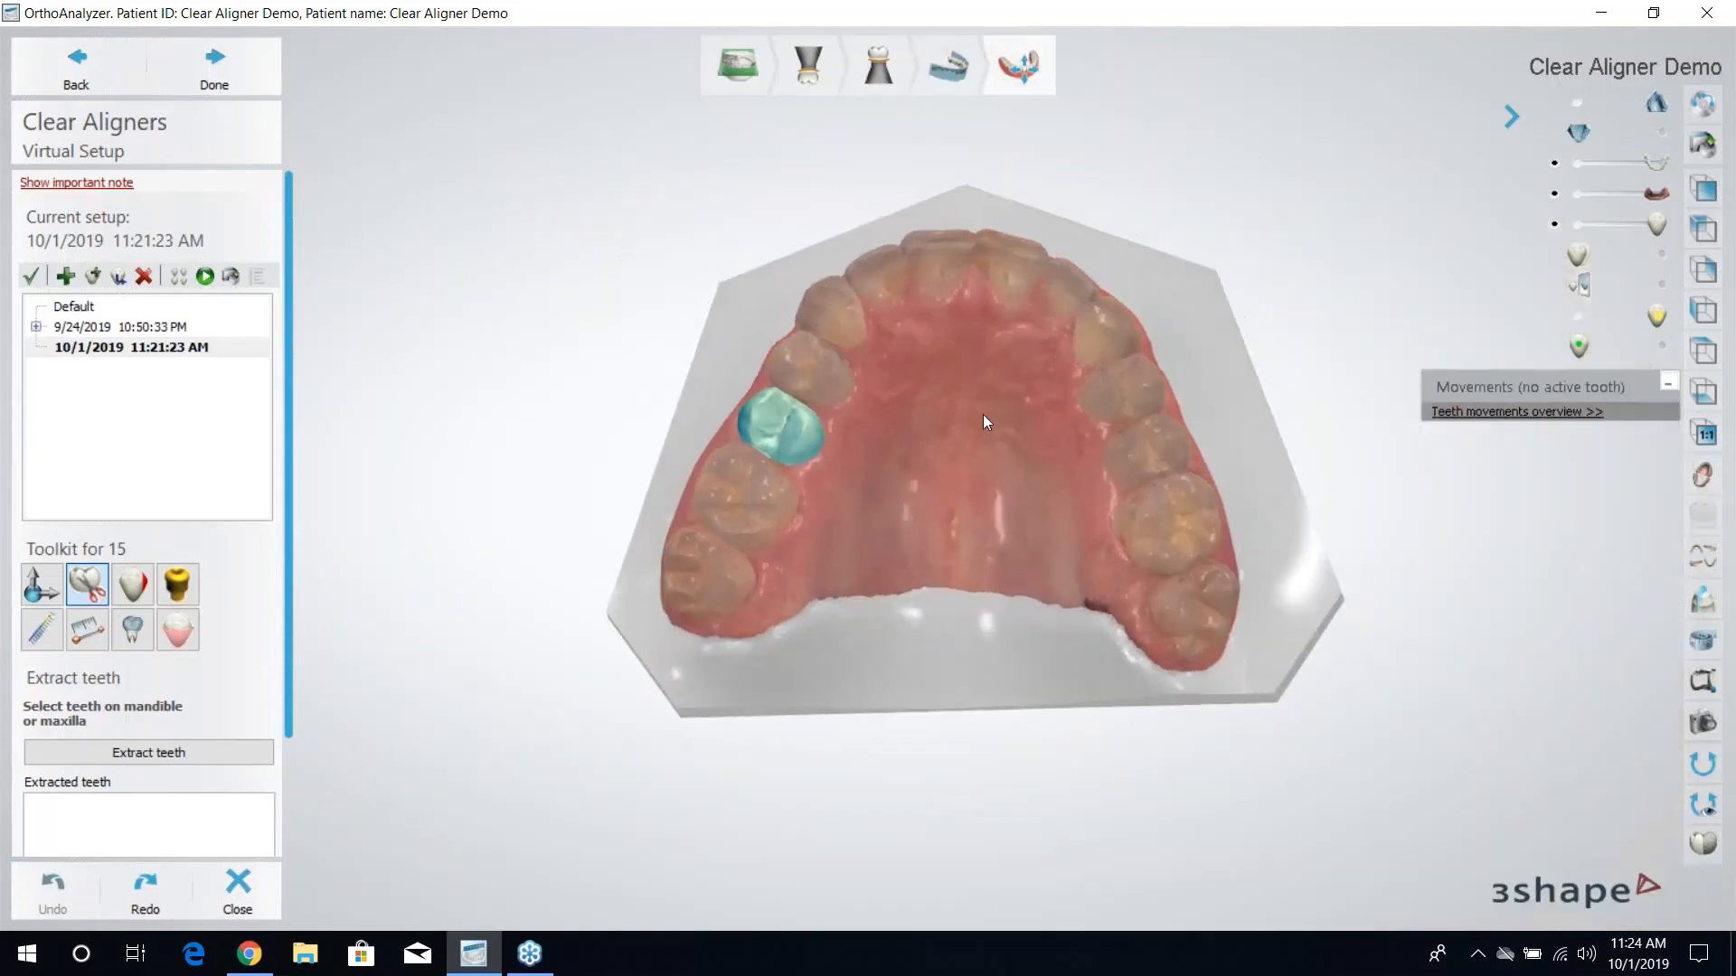
scroll(974, 419, up, 5)
Strip tooth 14 with the automatic Stripping tool using IPR Mesial 0.1 and IPR Distal 0.1.
click(145, 579)
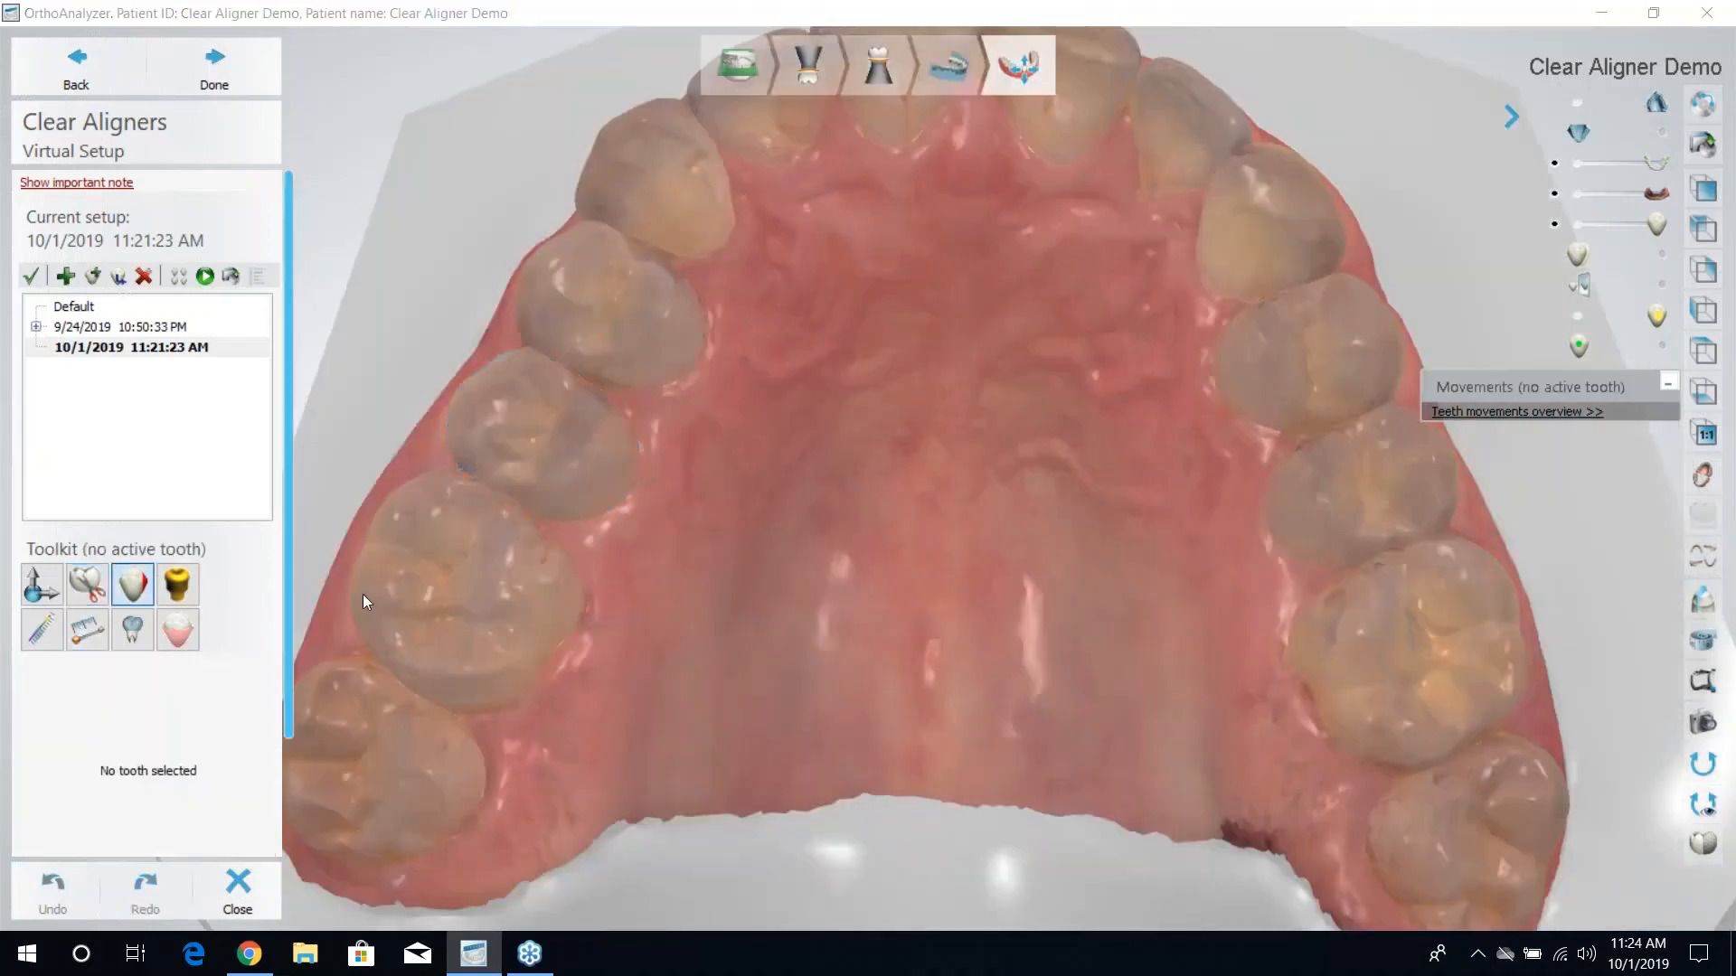
middle_drag(932, 261, 985, 494)
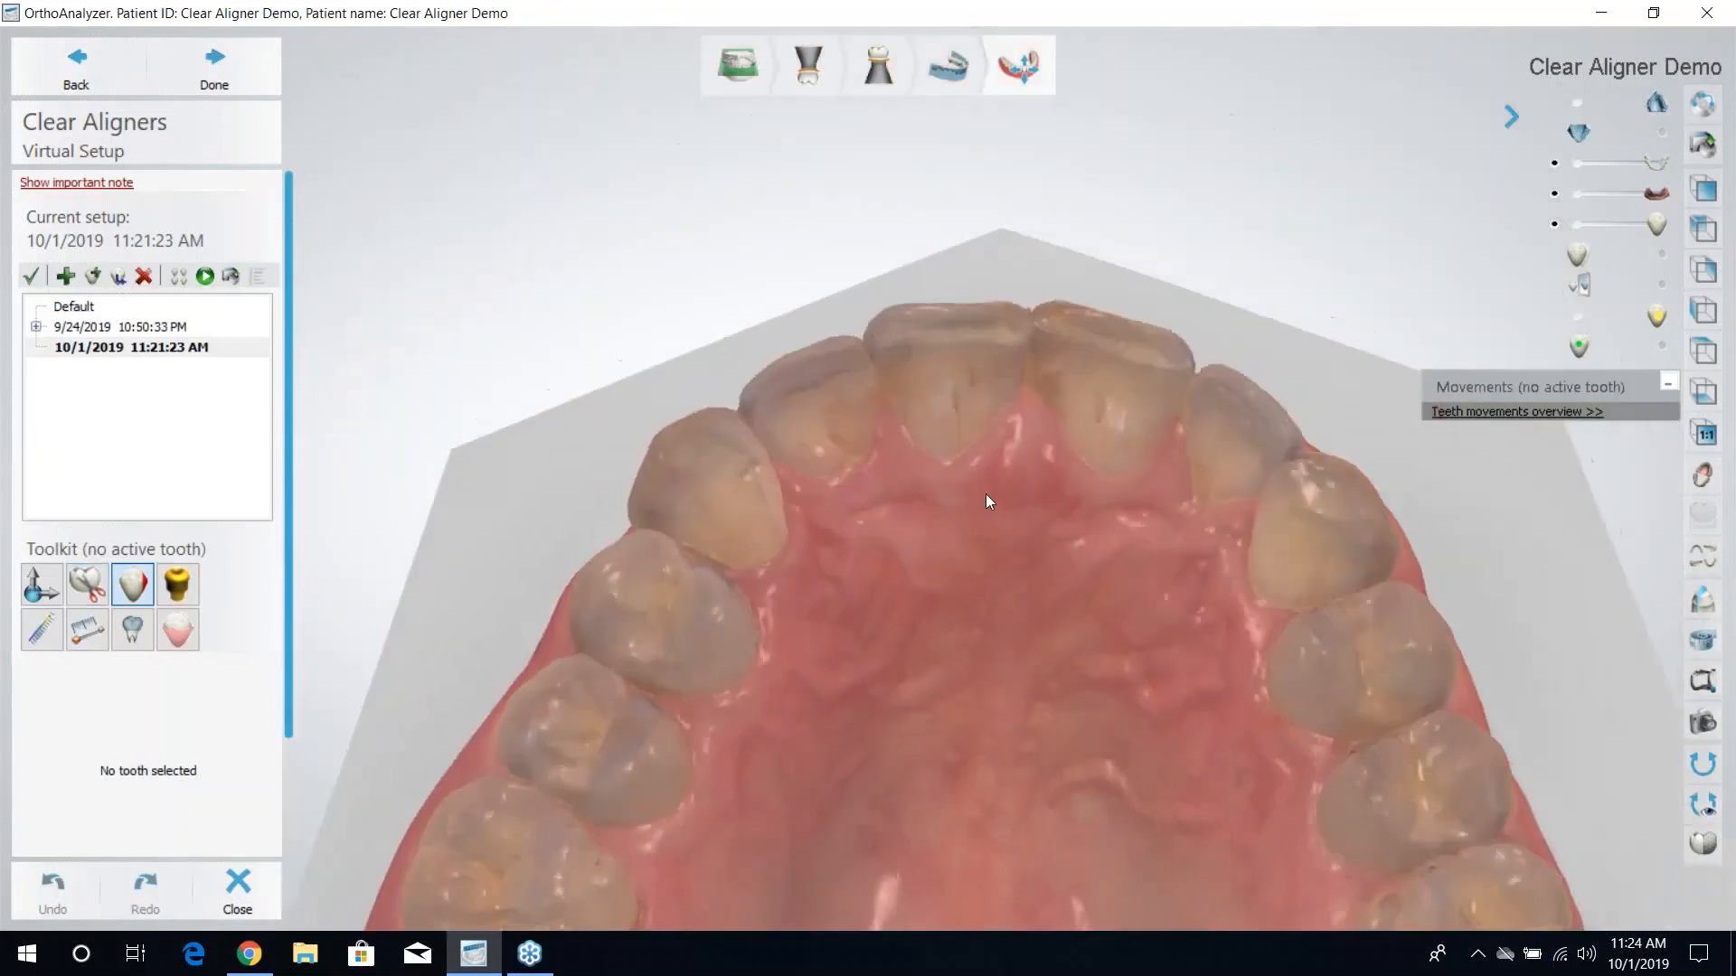
right_drag(986, 494, 850, 475)
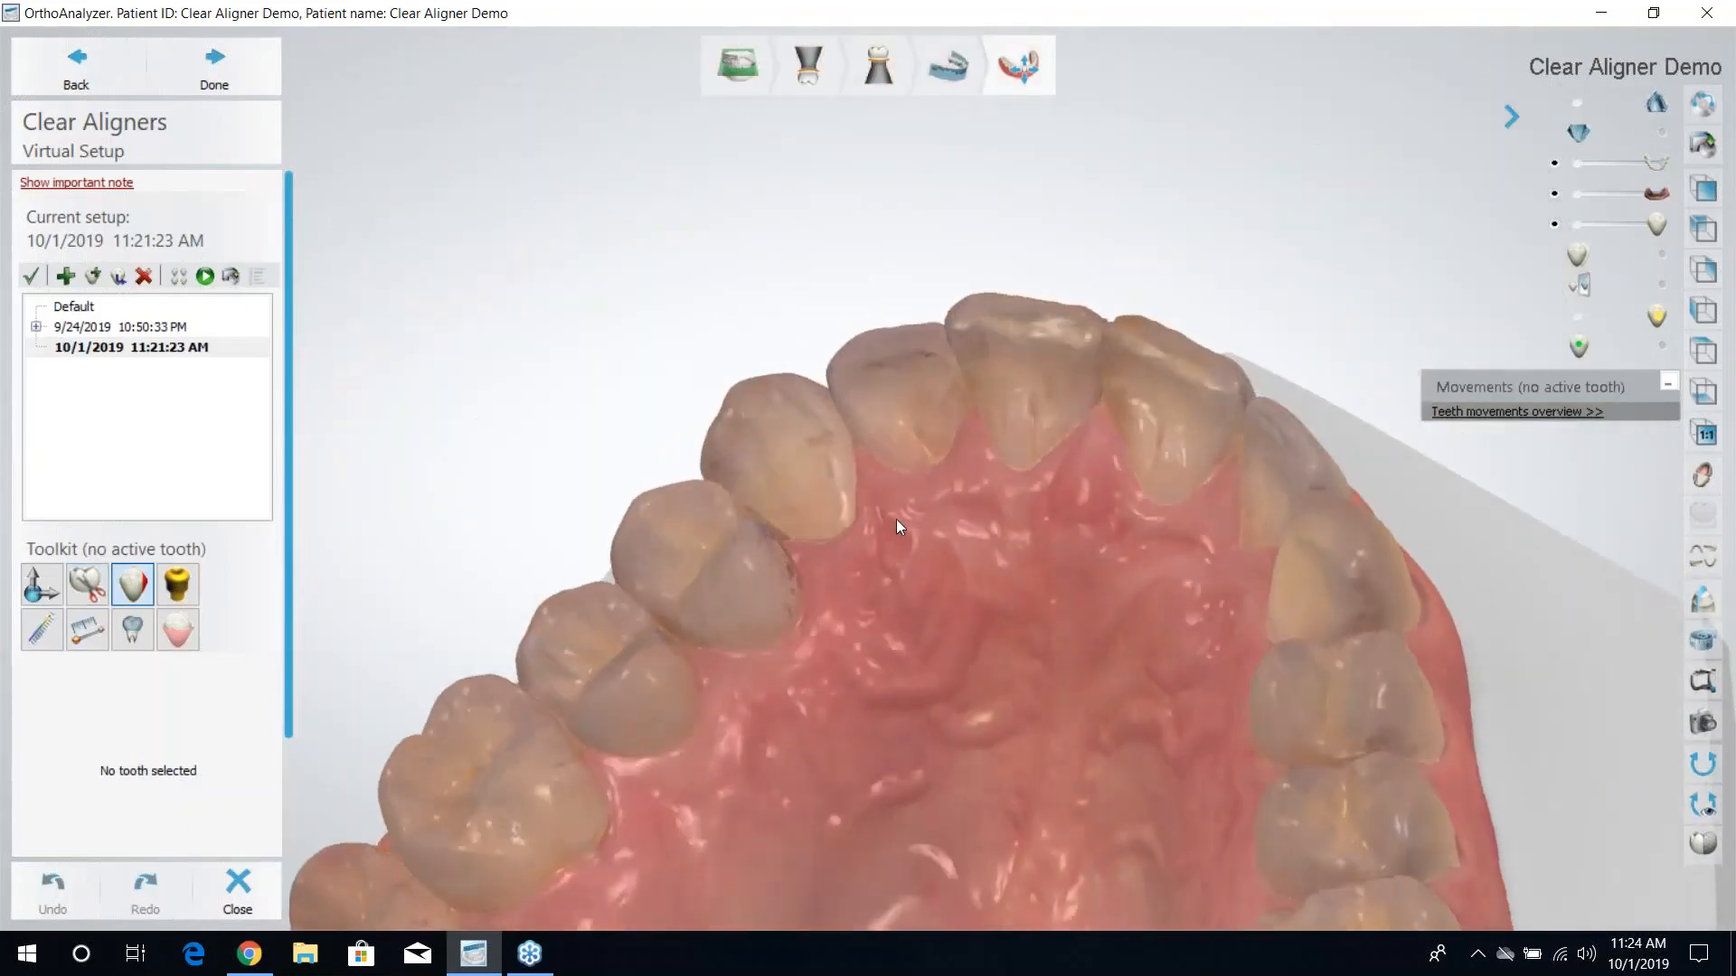
scroll(899, 529, down, 3)
click(711, 556)
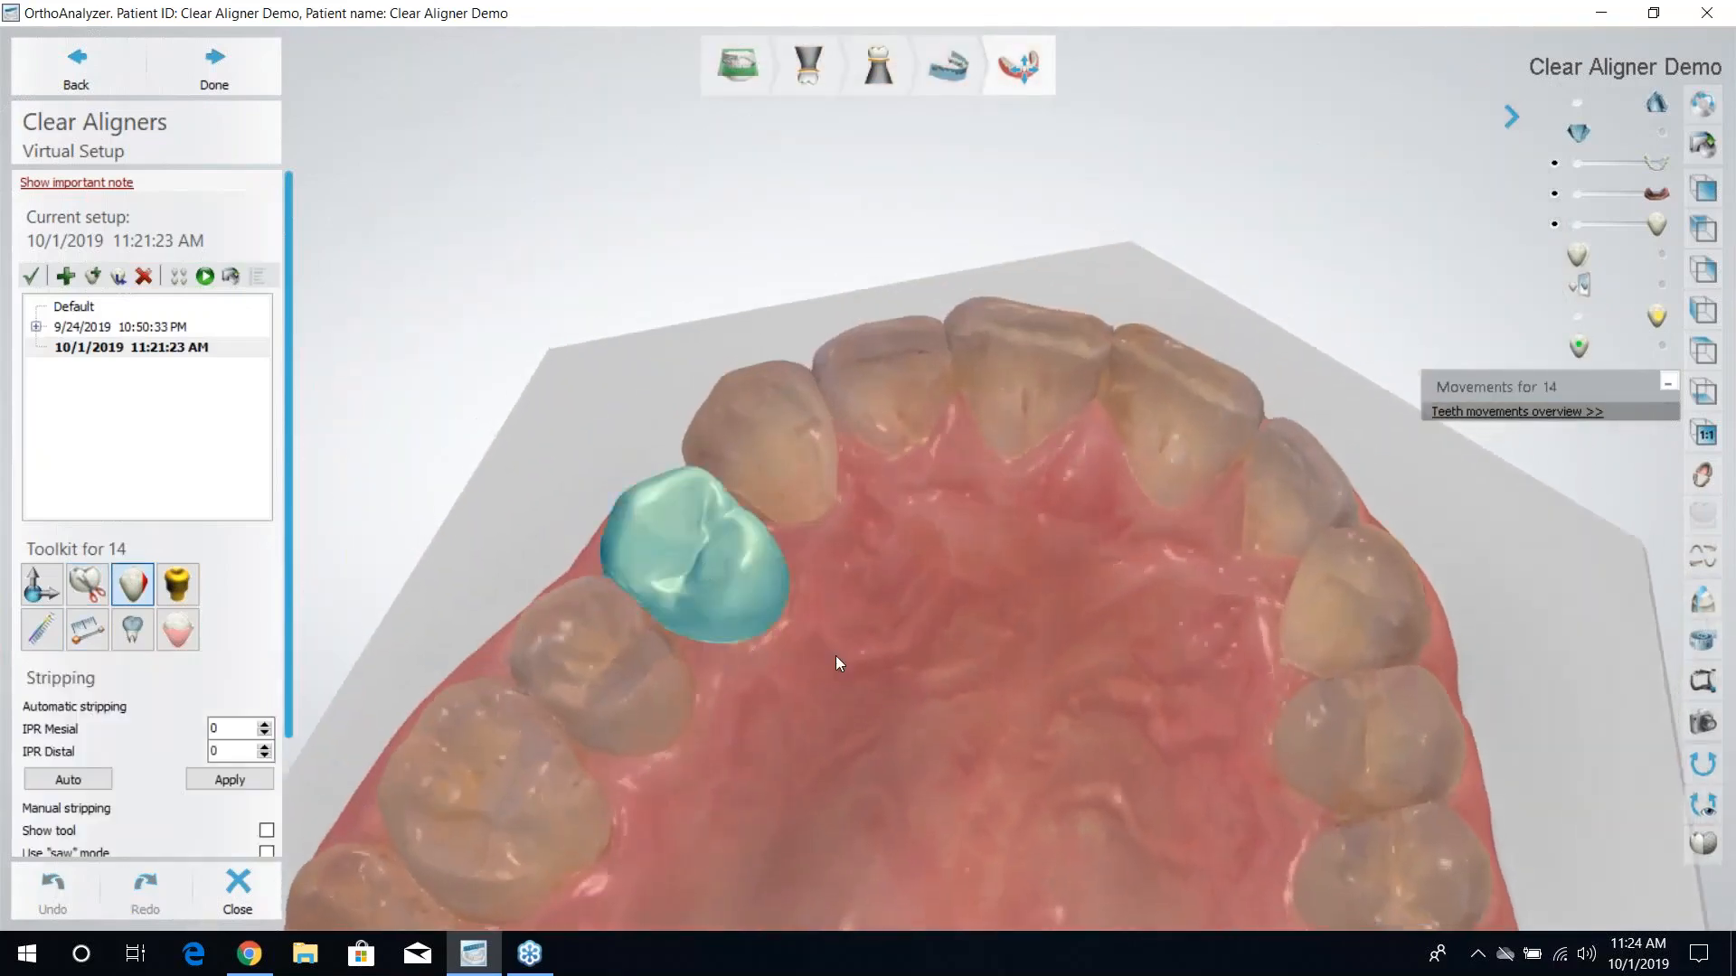
right_drag(843, 611, 795, 660)
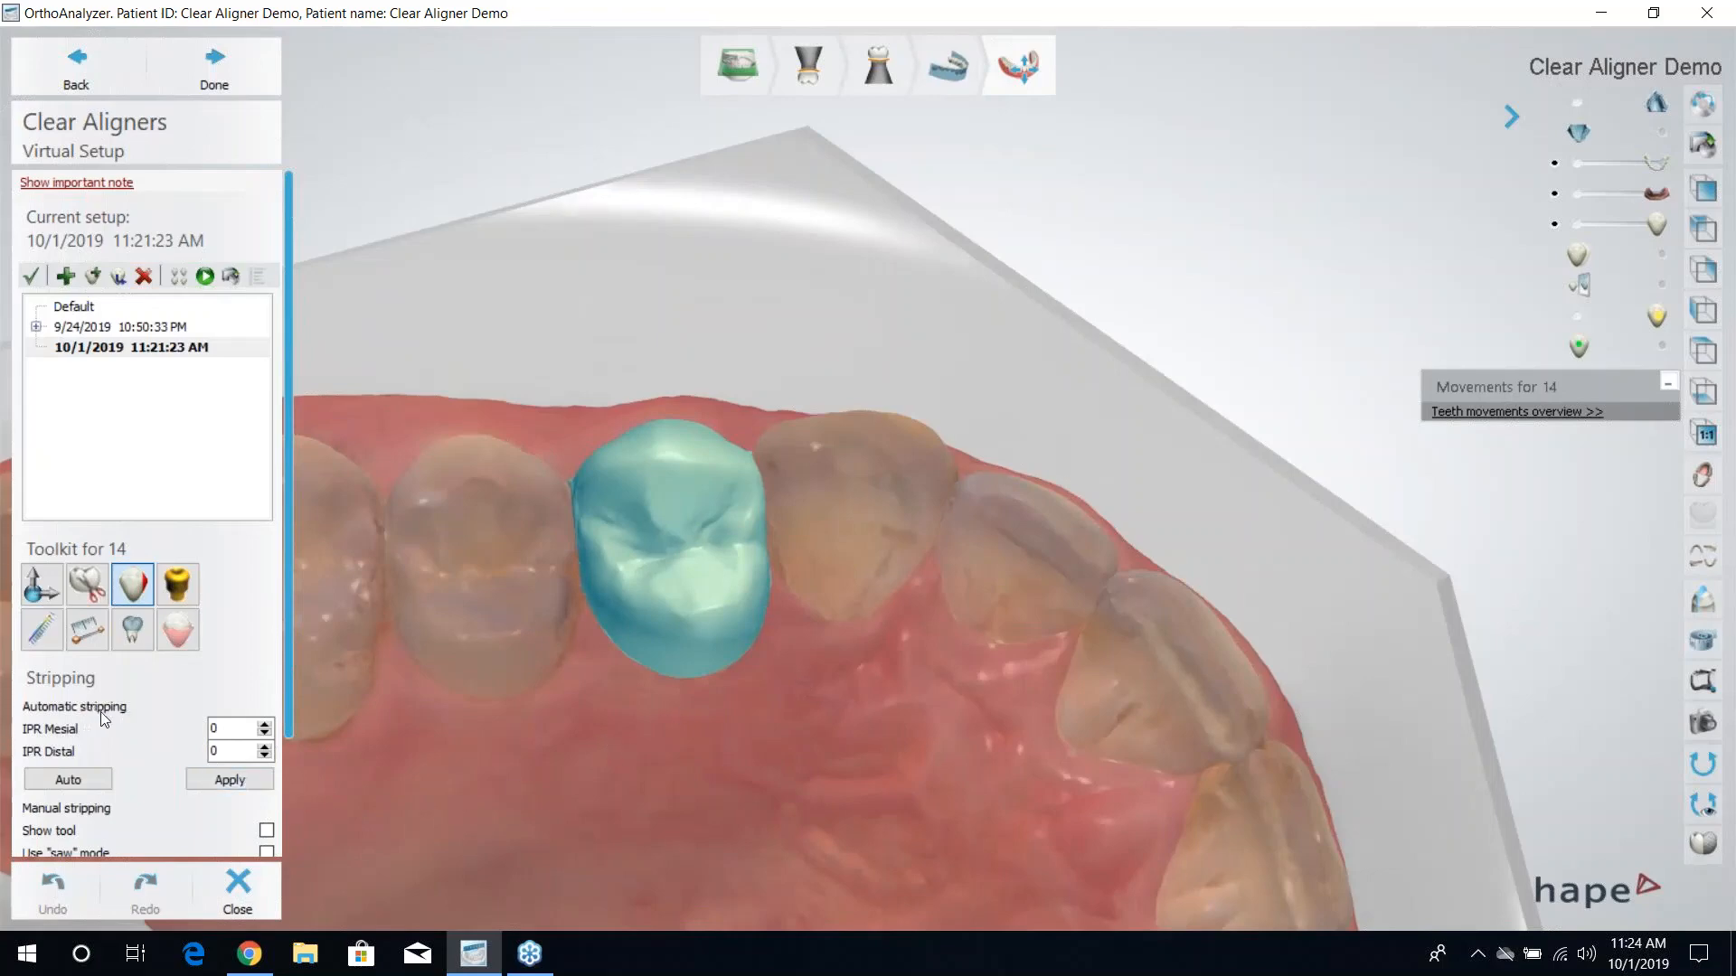
click(248, 727)
text(.1)
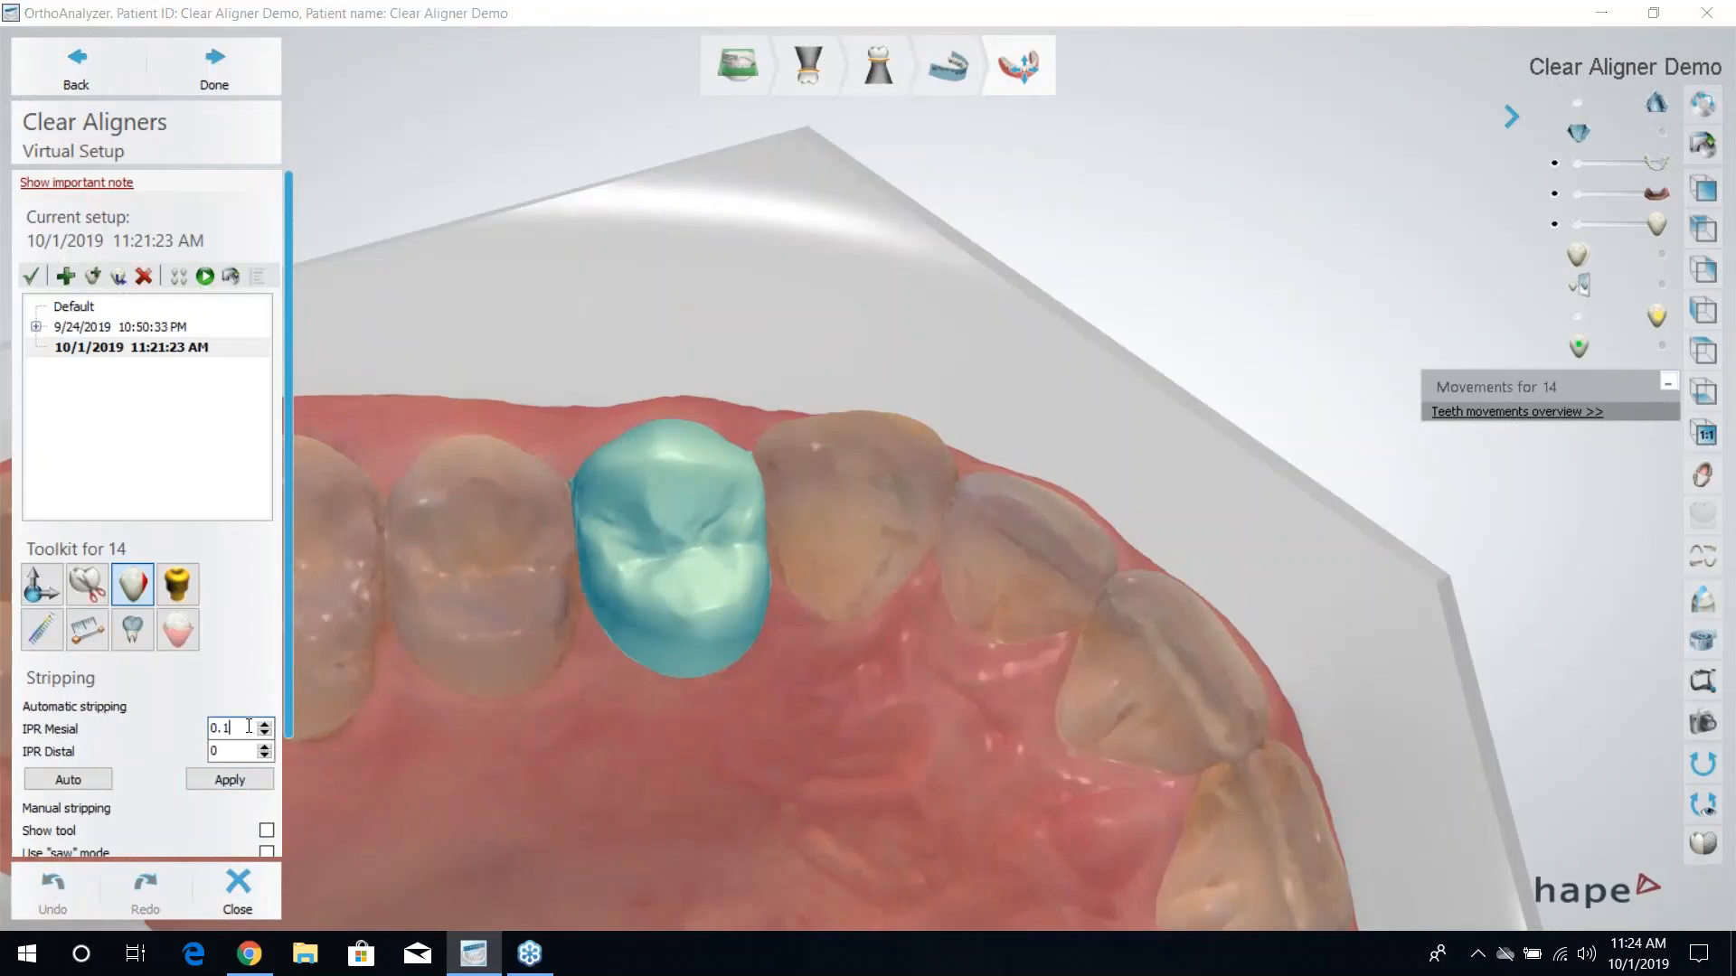
click(238, 753)
text(.1)
click(242, 783)
right_drag(792, 662, 577, 753)
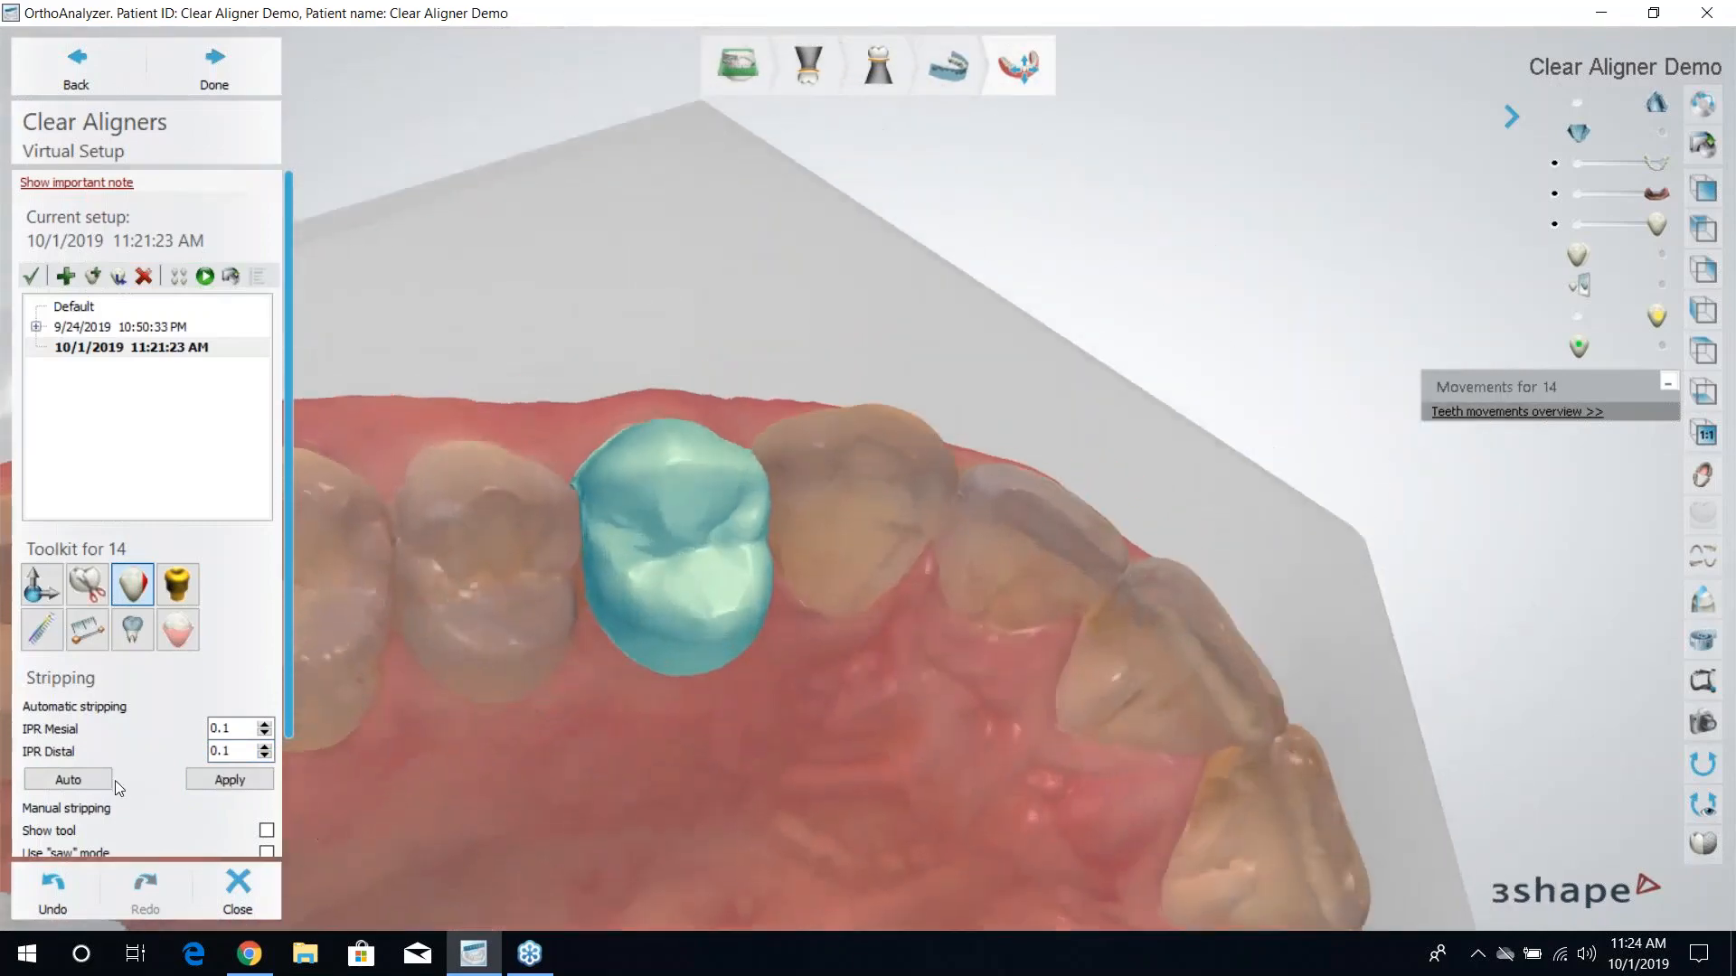
Try automatically calculated stripping on tooth 14, enter 2.01 as its IPR Mesial, and undo the stripping.
click(80, 779)
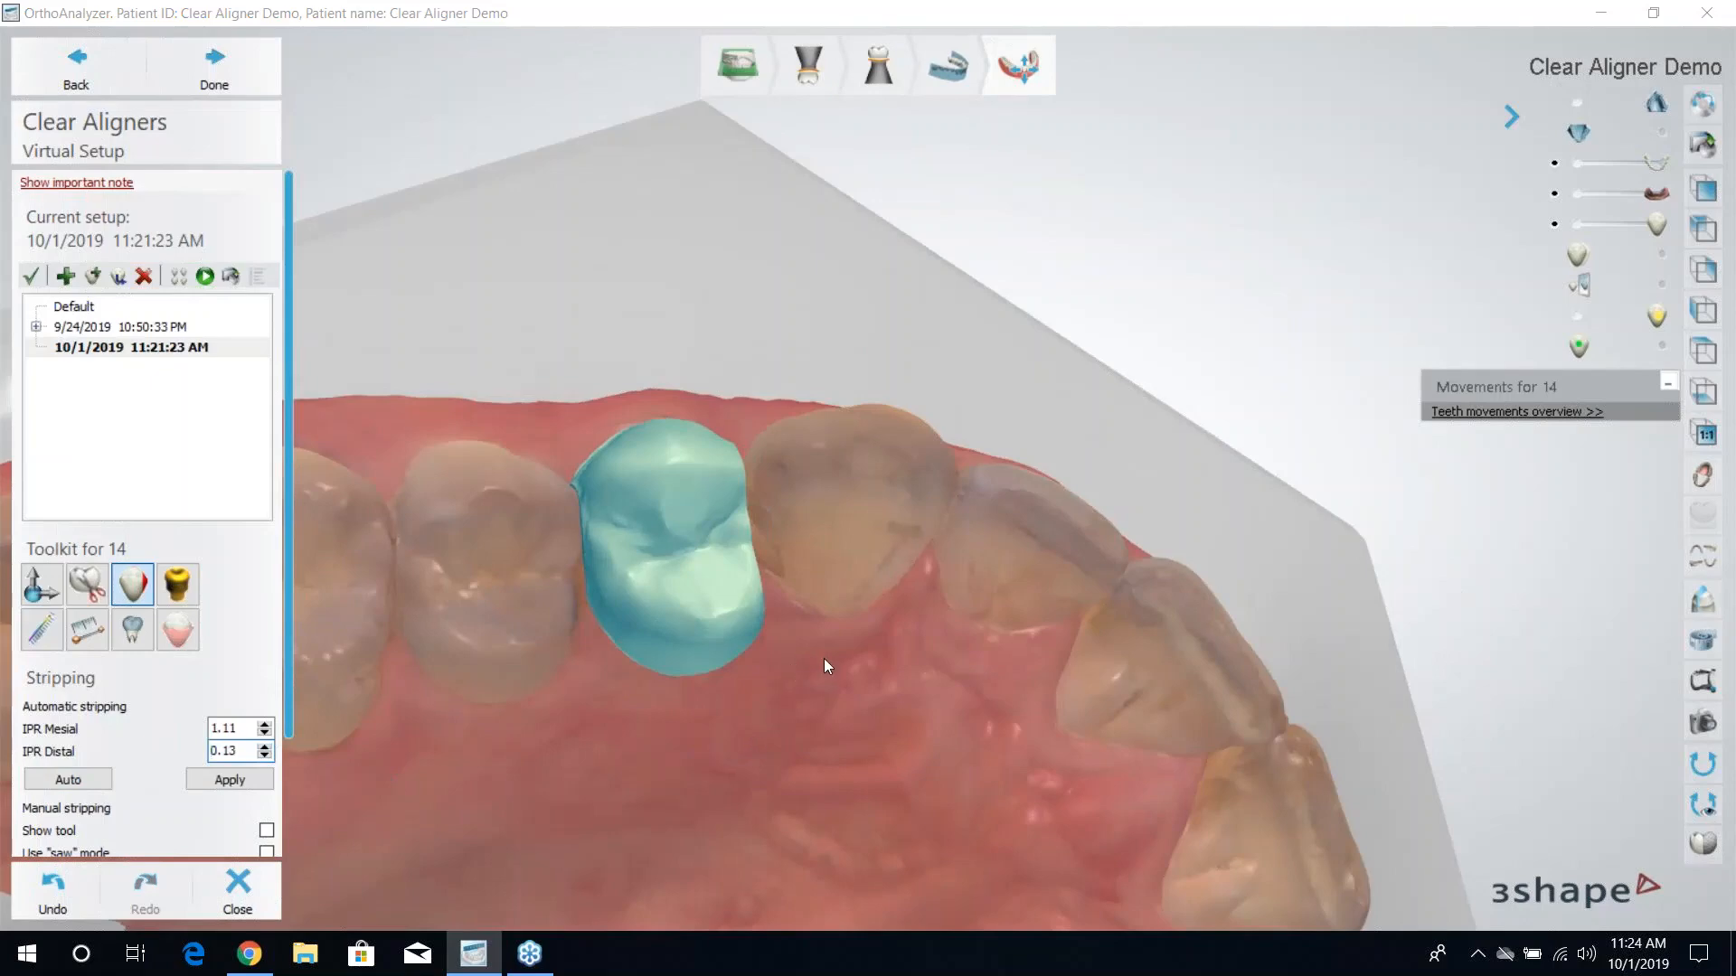
right_drag(816, 578, 764, 452)
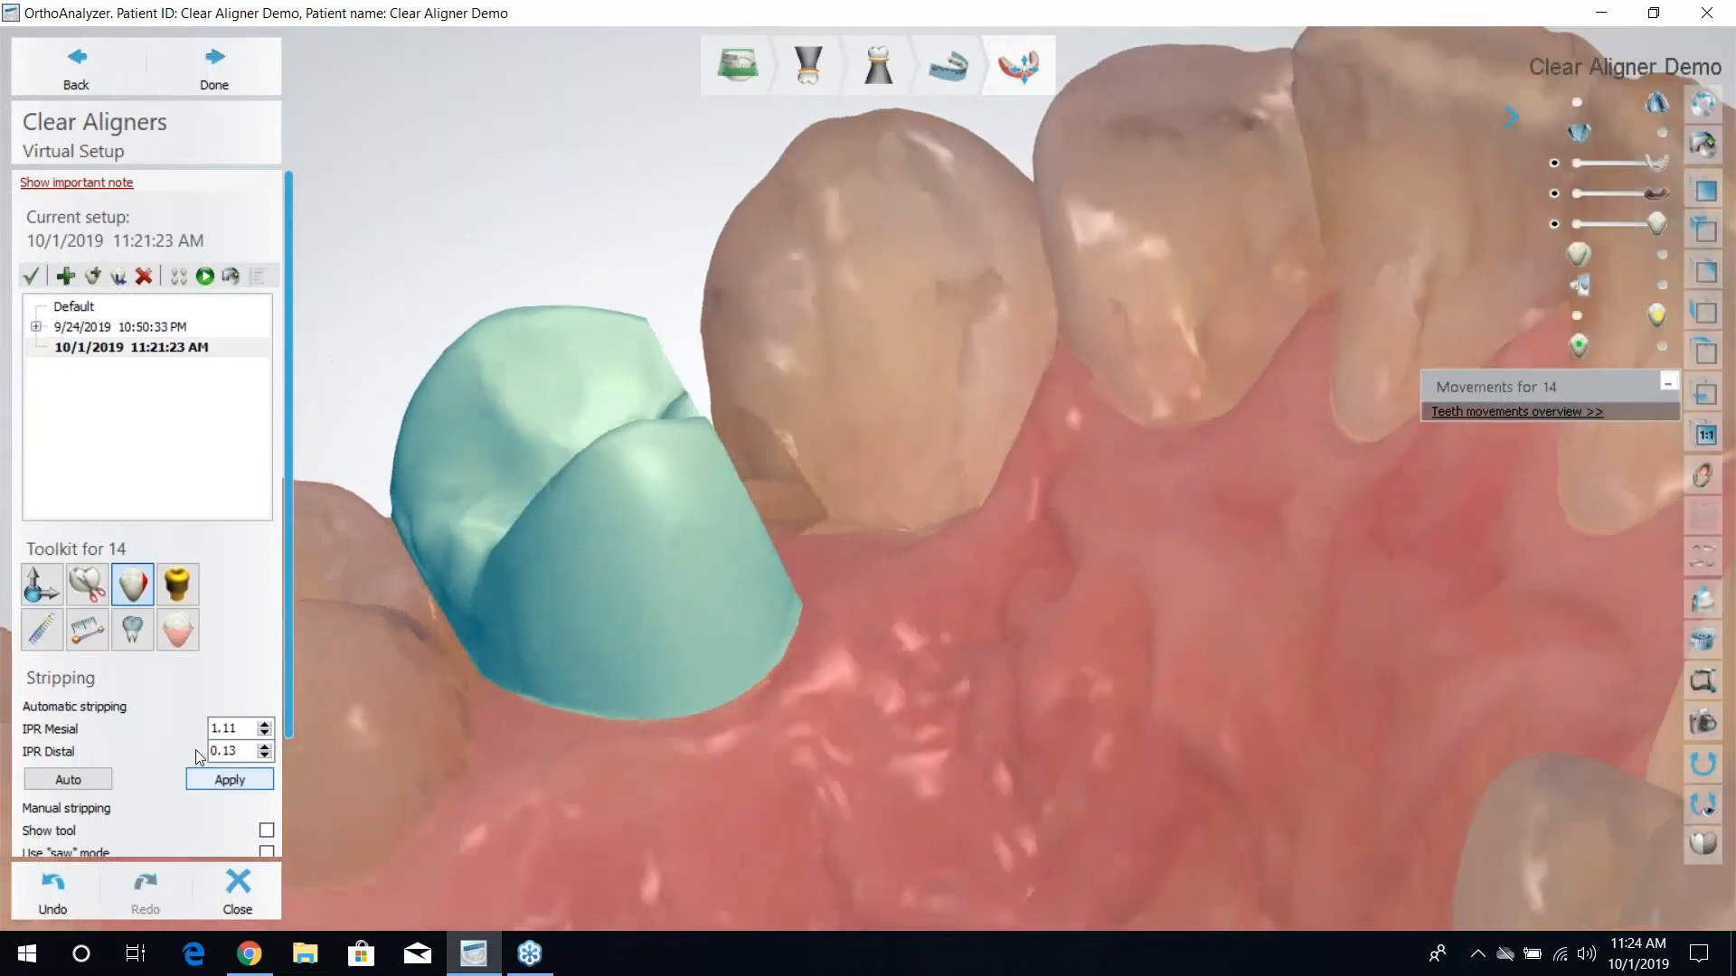
click(238, 726)
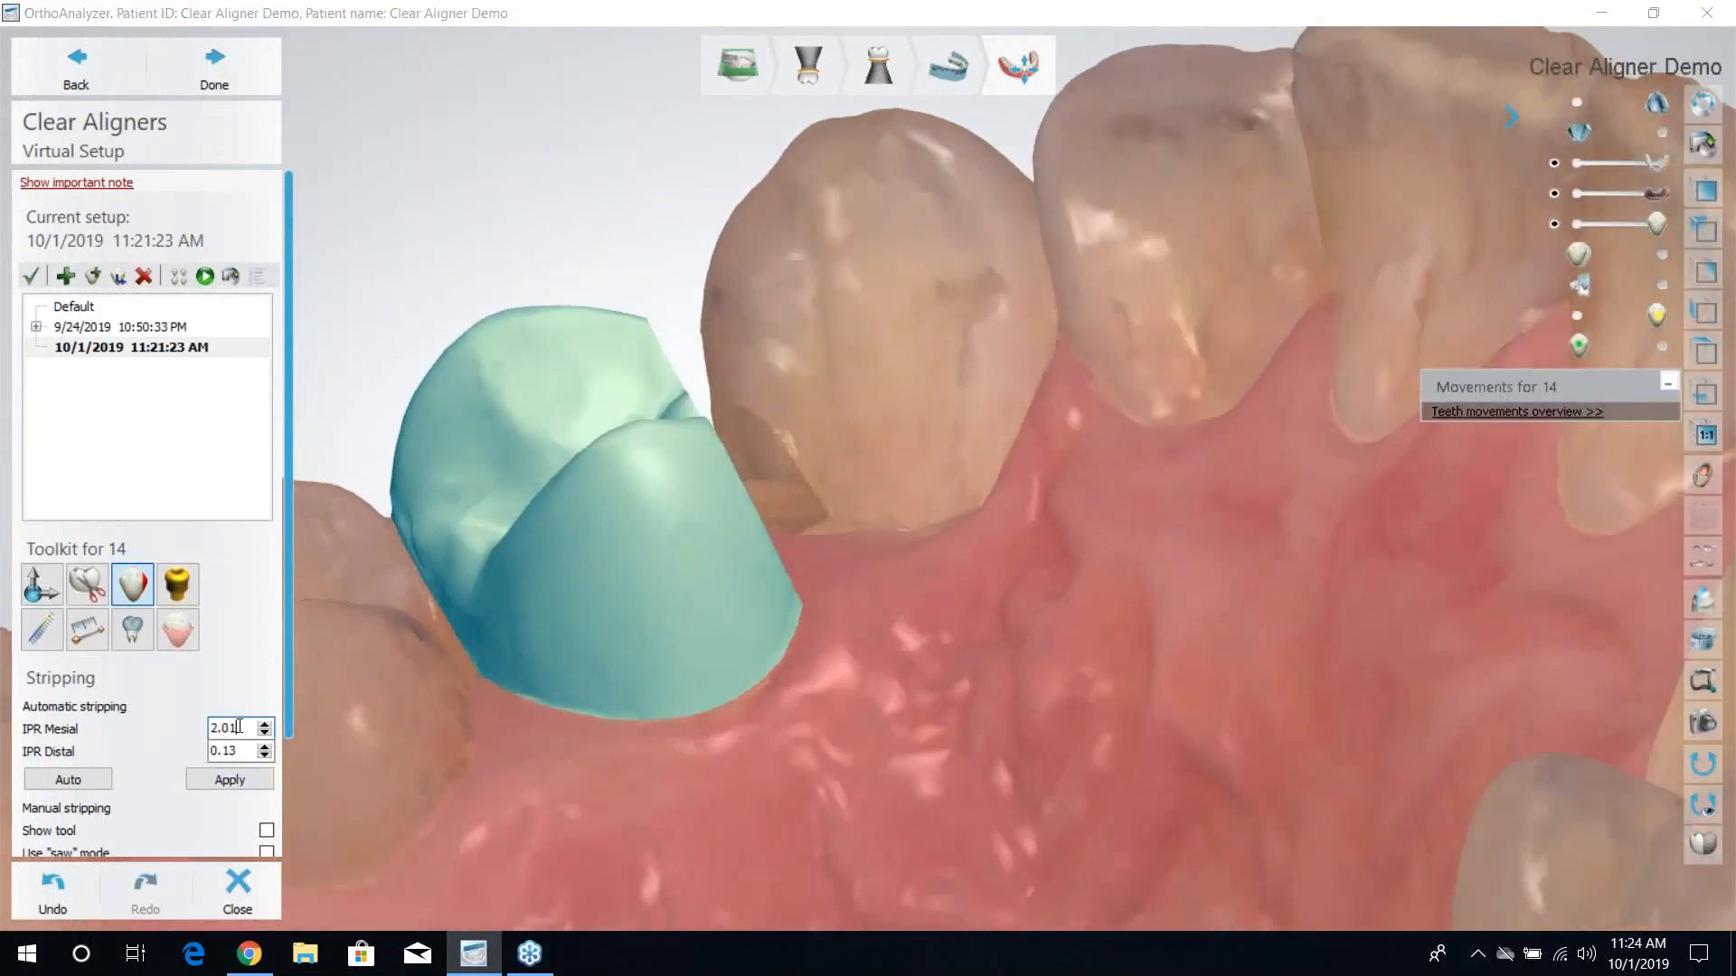
scroll(826, 434, down, 4)
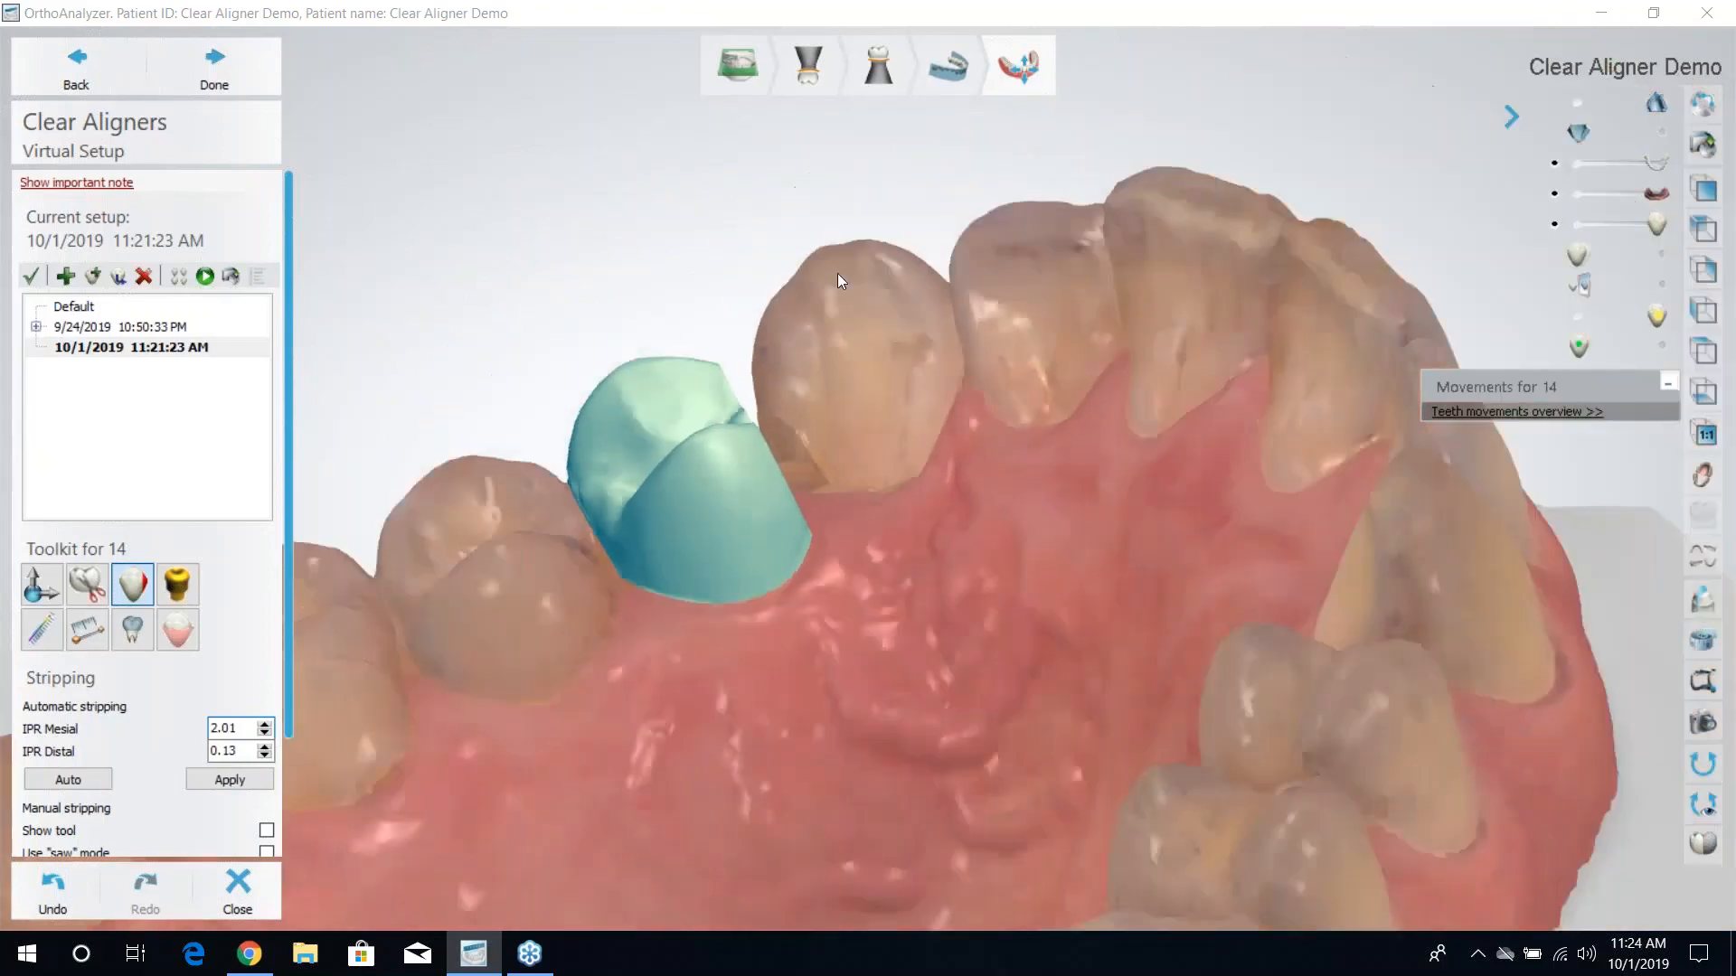
right_drag(838, 274, 819, 443)
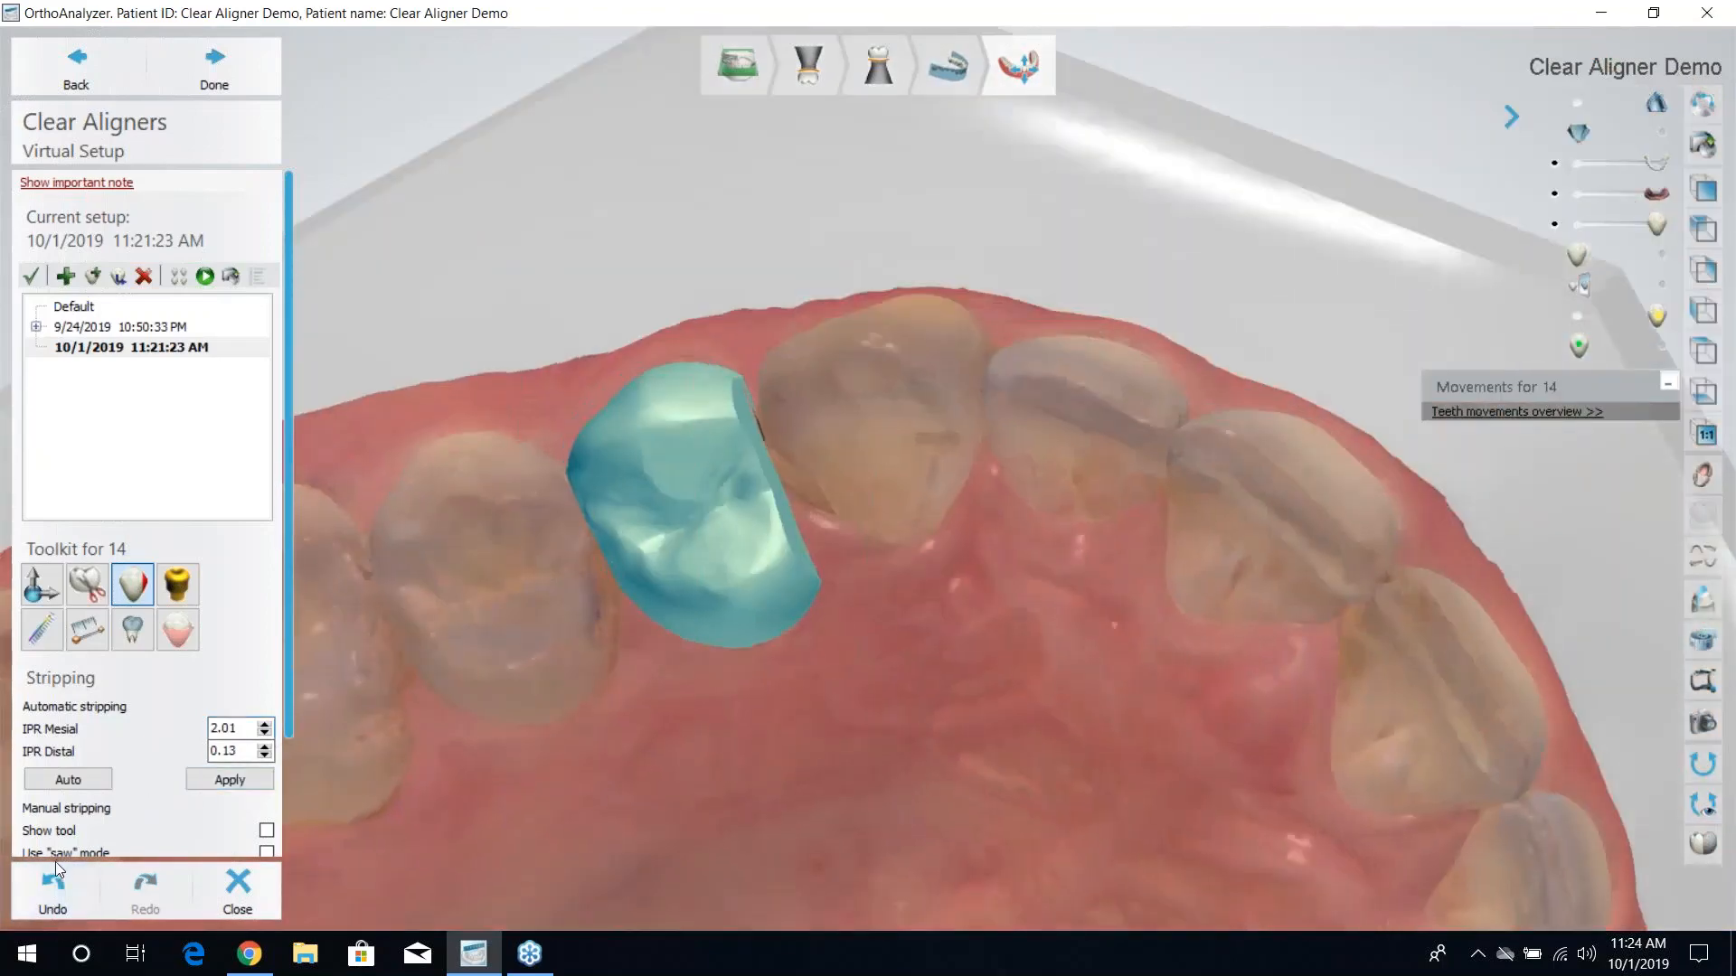
click(54, 884)
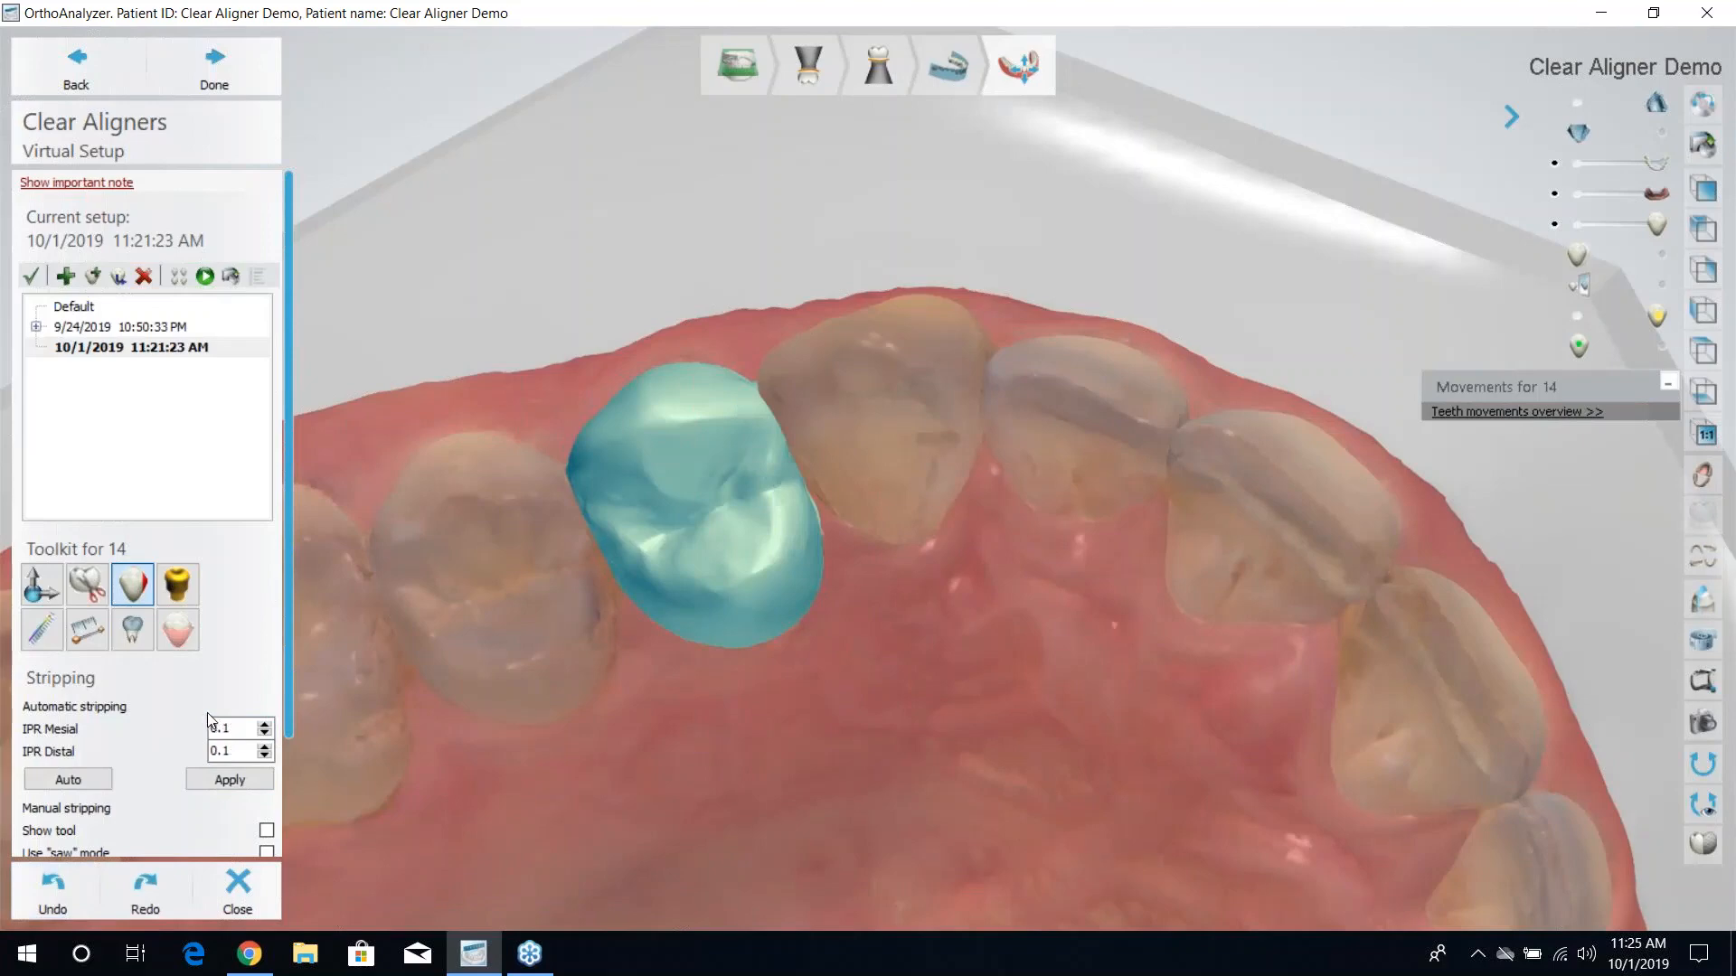
Set up manual stripping for tooth 14 with saw mode, a tool width of 0.1 and the tool shown.
drag(290, 670, 239, 693)
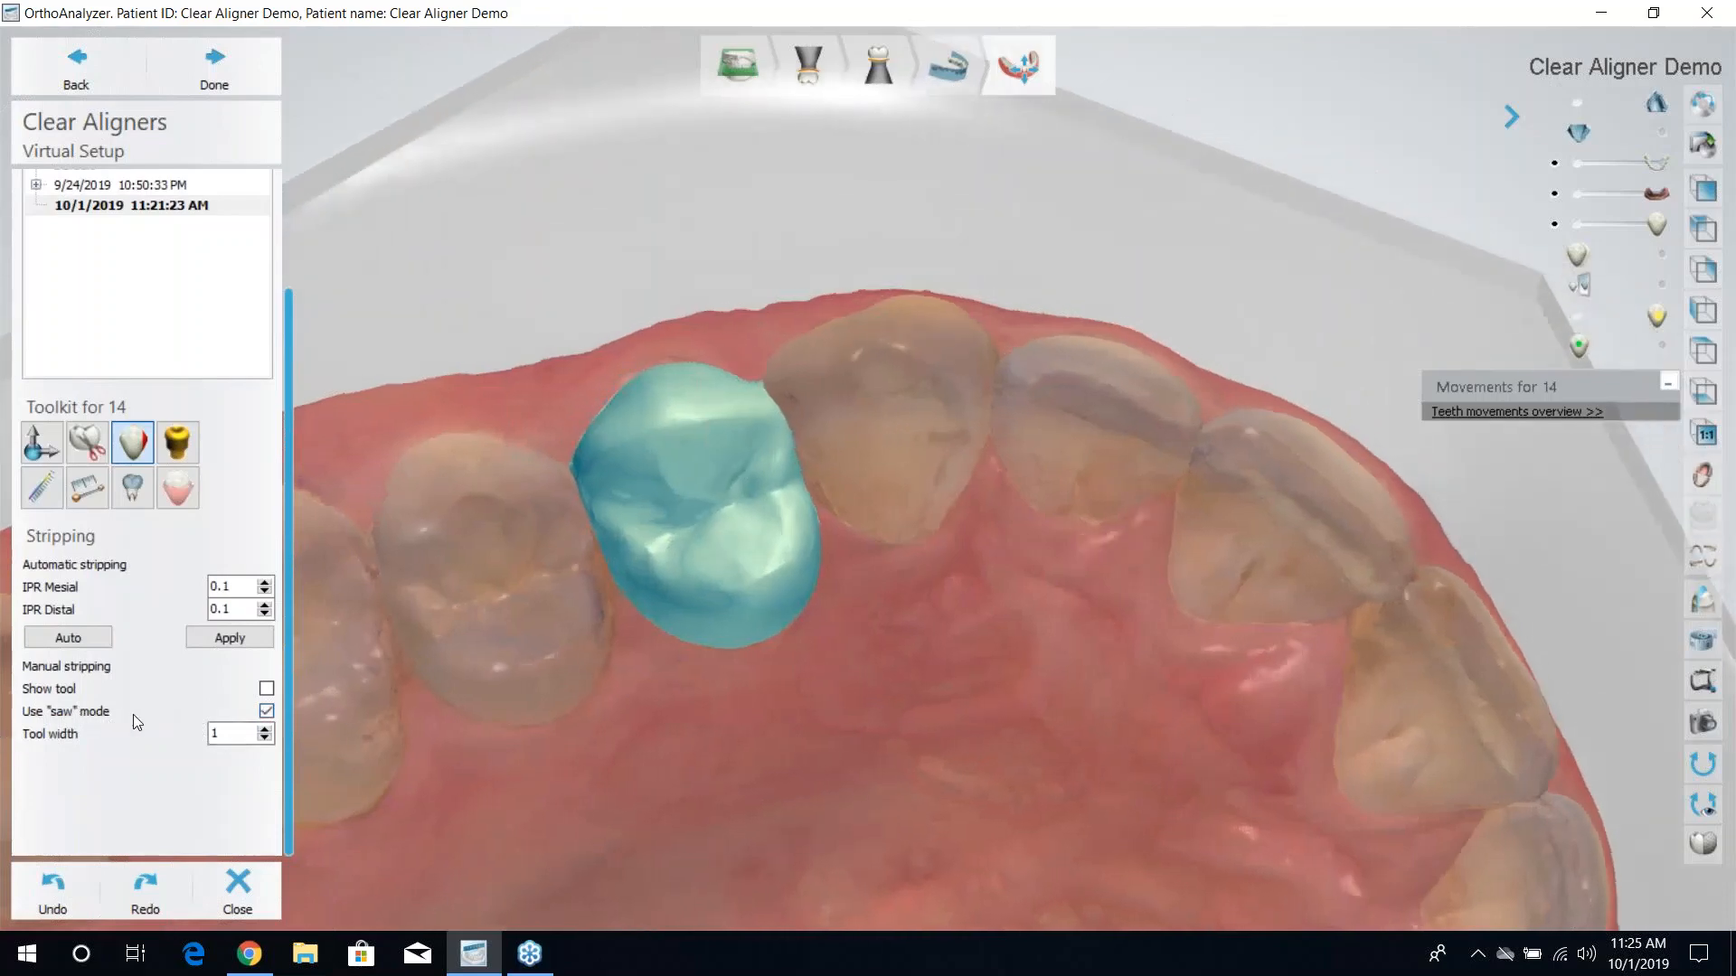
double_click(232, 734)
text(0.8)
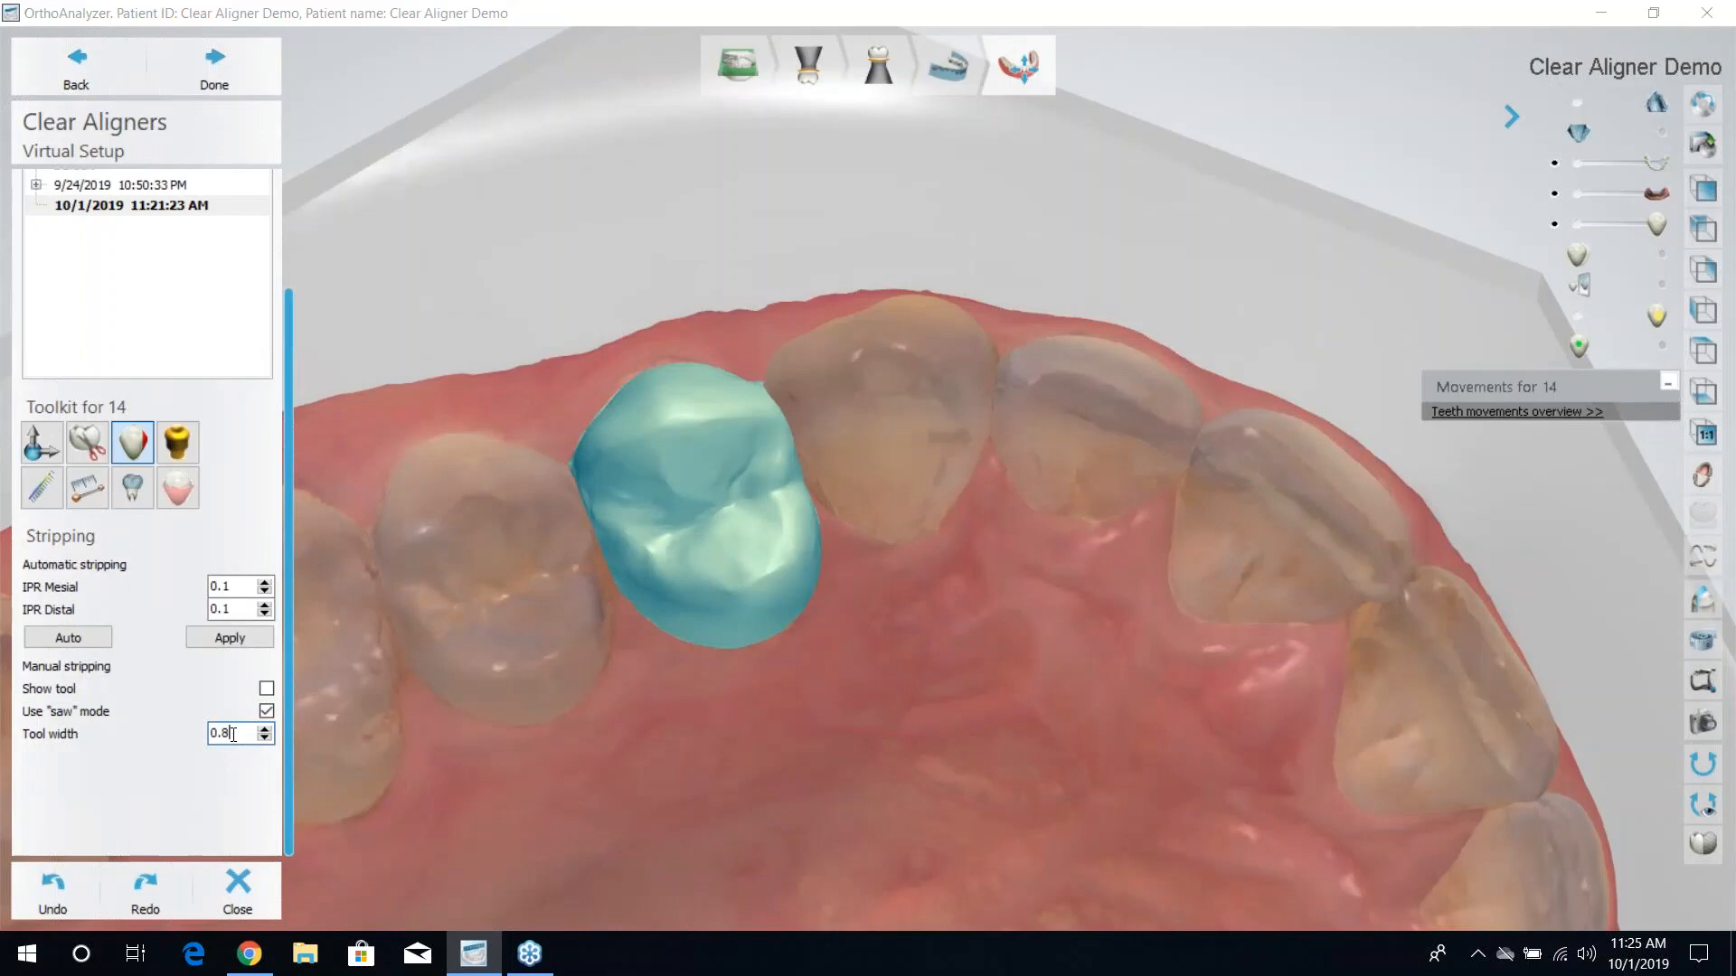
scroll(233, 735, down, 1)
scroll(234, 735, down, 1)
scroll(233, 734, down, 1)
scroll(599, 557, up, 3)
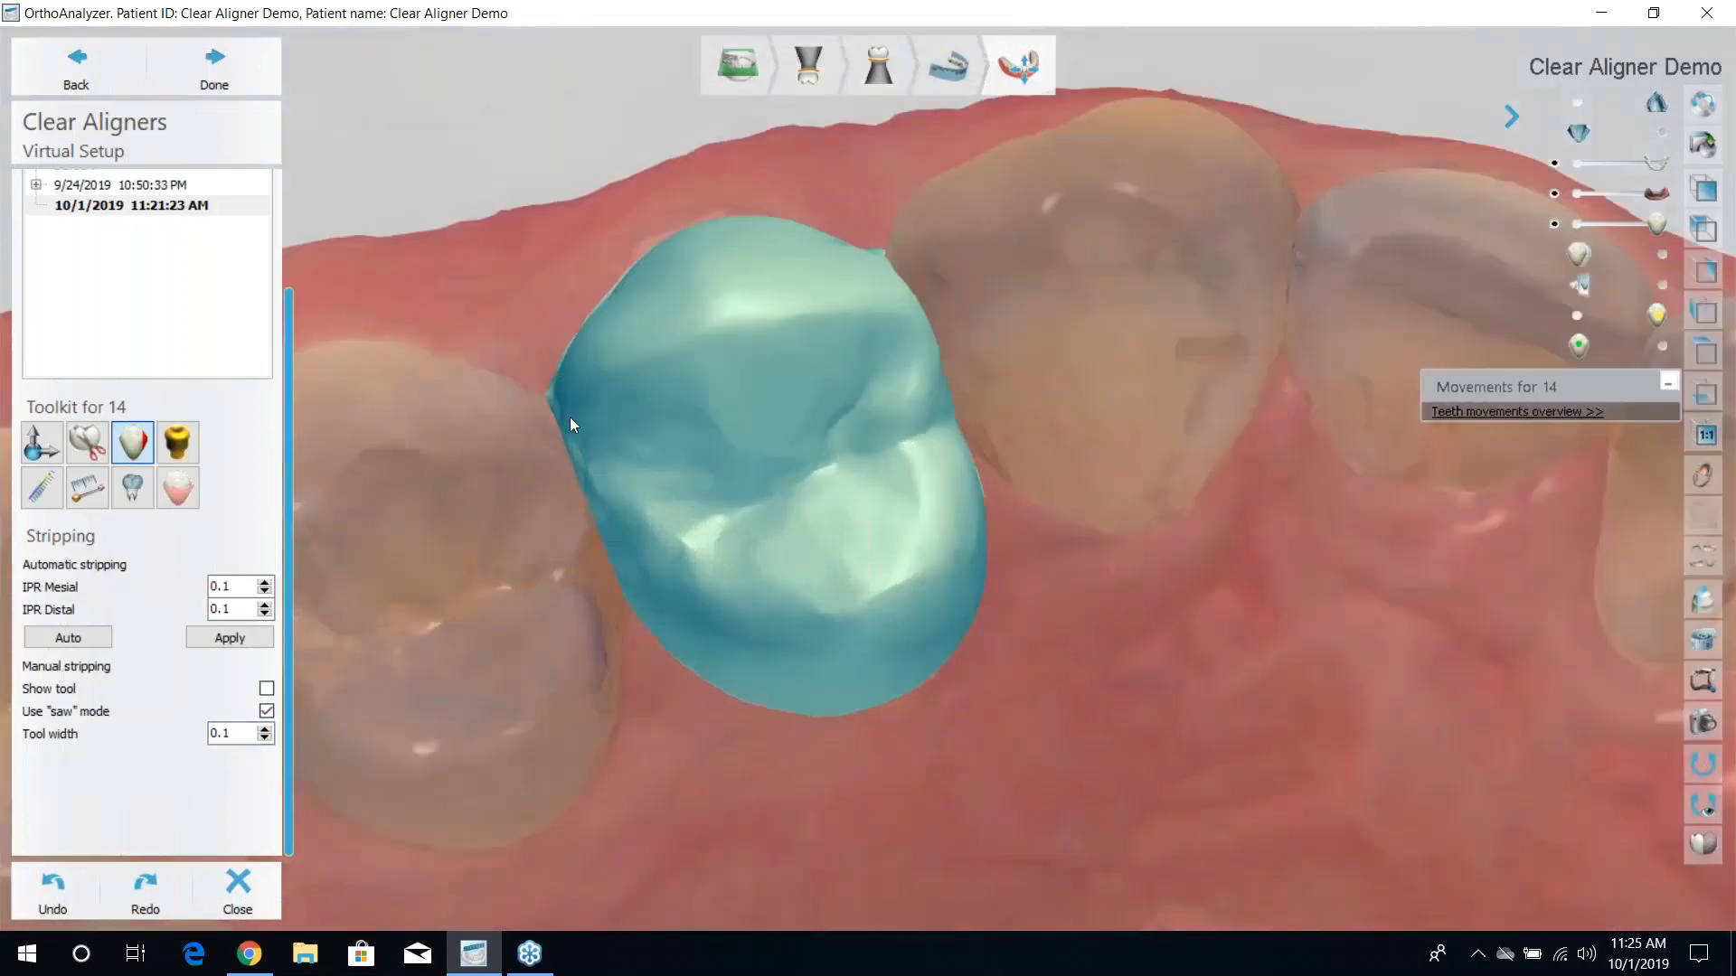
click(267, 688)
Try straight saw cuts along the side of tooth 14 facing tooth 15, undoing each cut.
drag(594, 479, 658, 689)
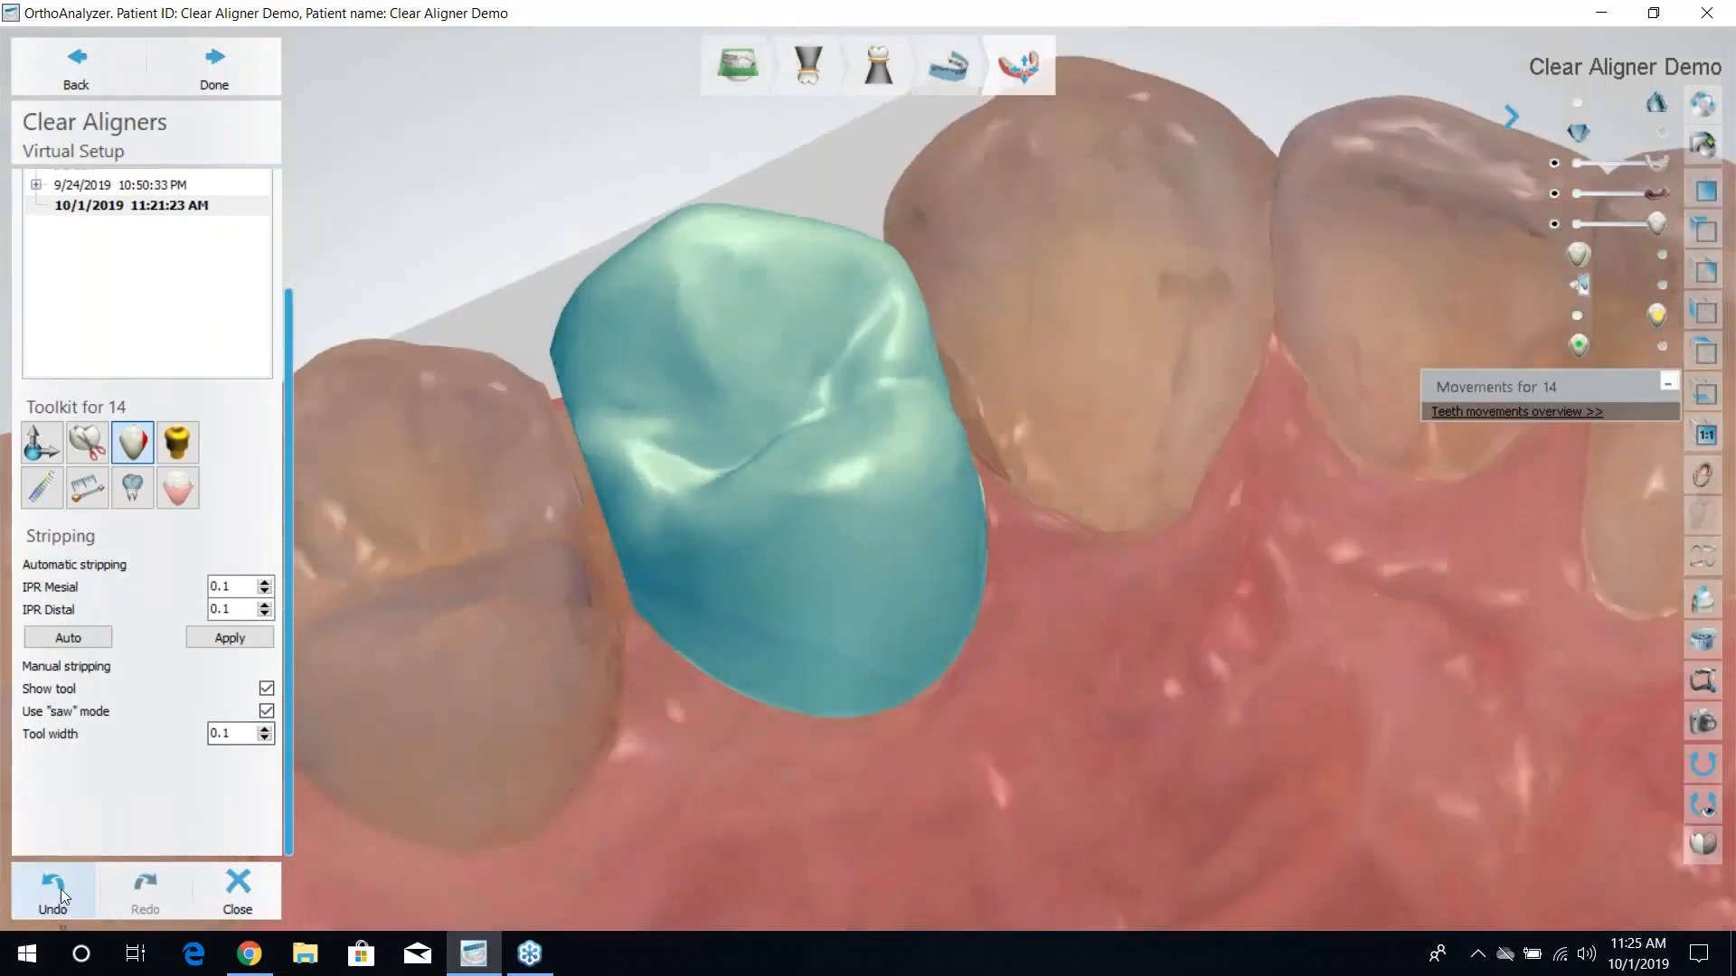
click(55, 888)
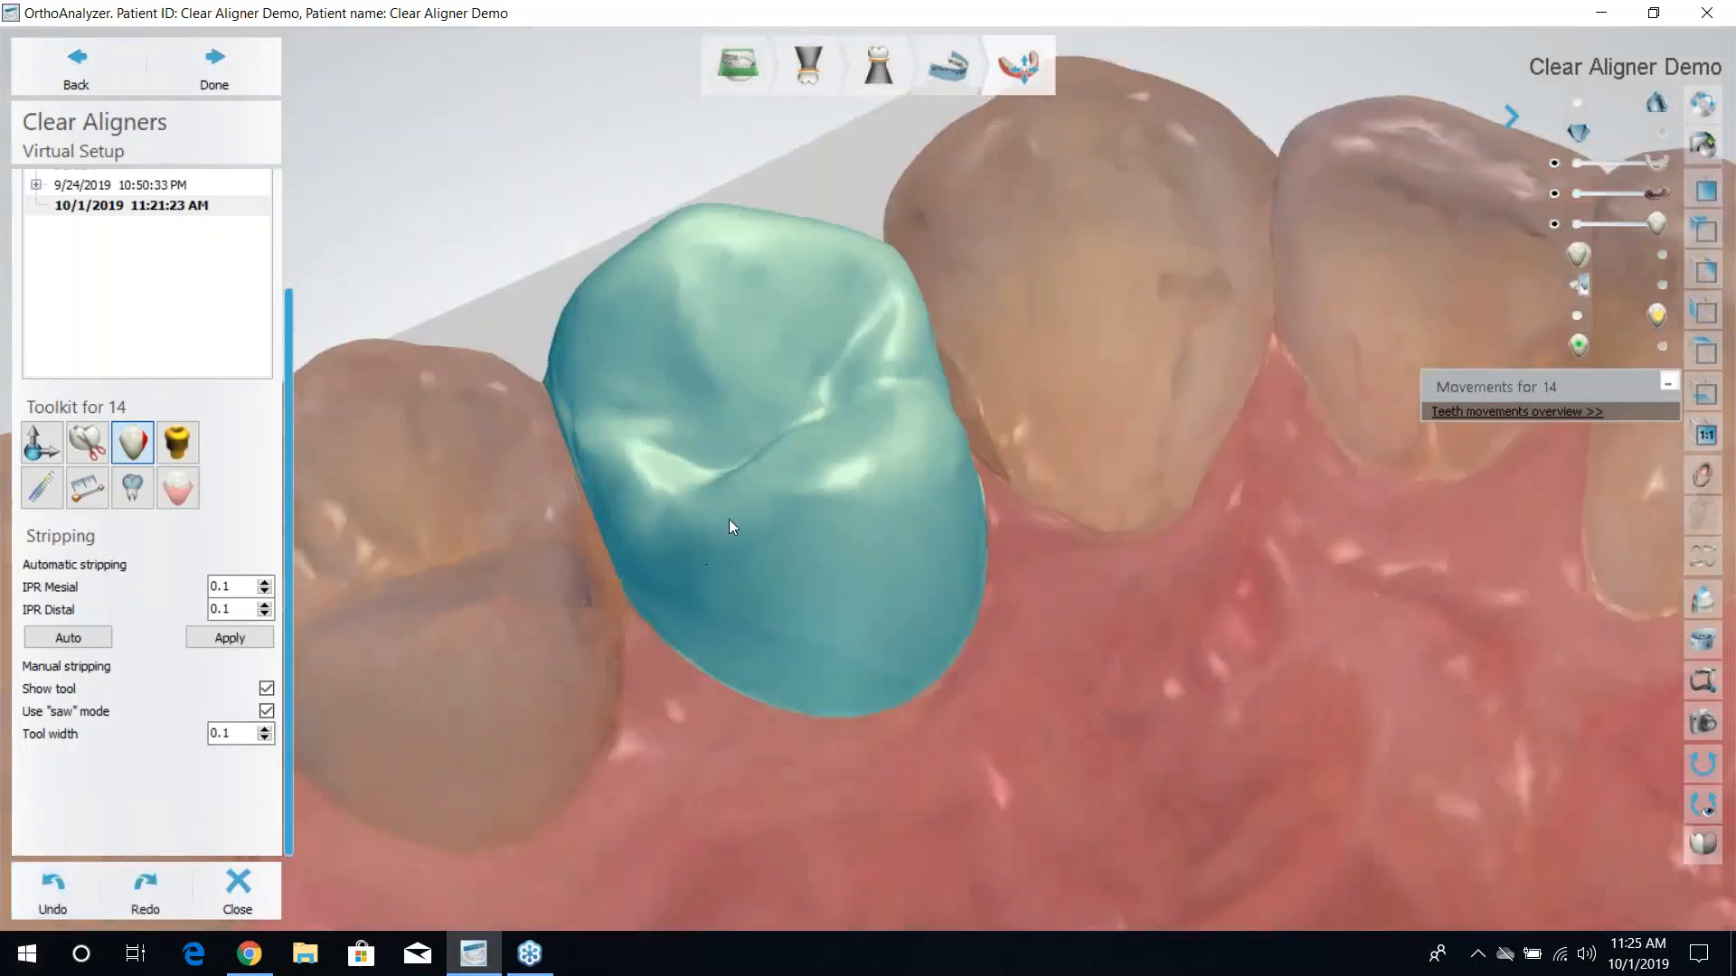
right_drag(763, 550, 758, 589)
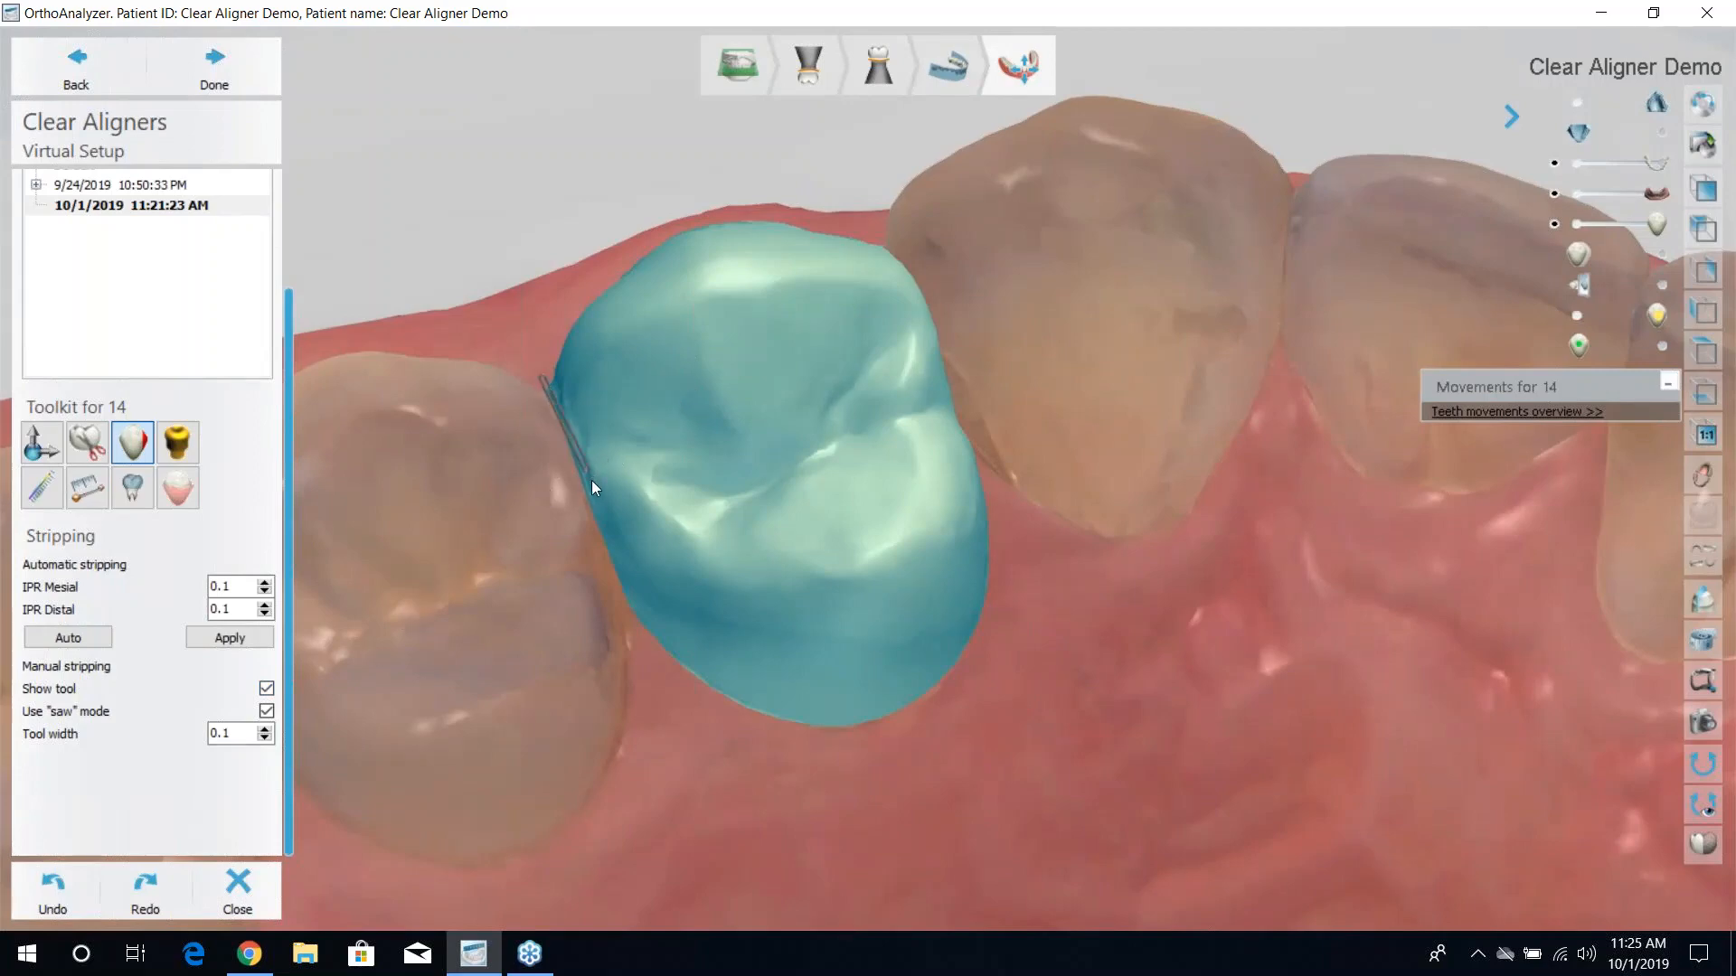
drag(591, 480, 658, 666)
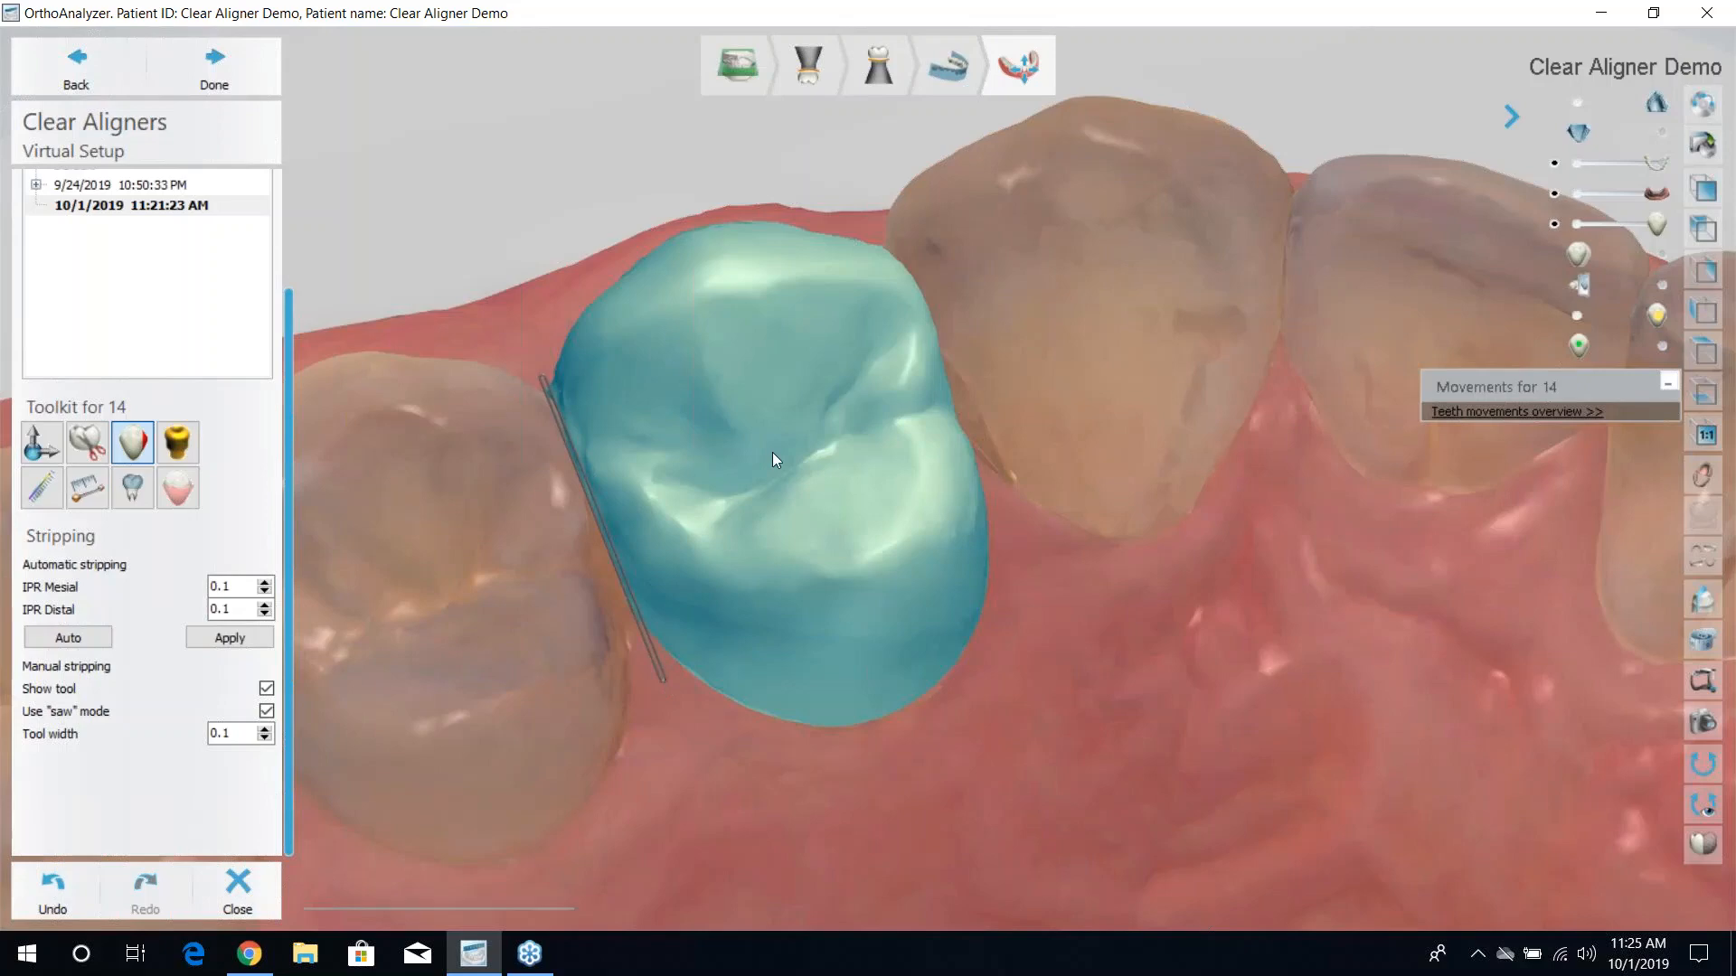
right_drag(680, 508, 615, 396)
click(52, 890)
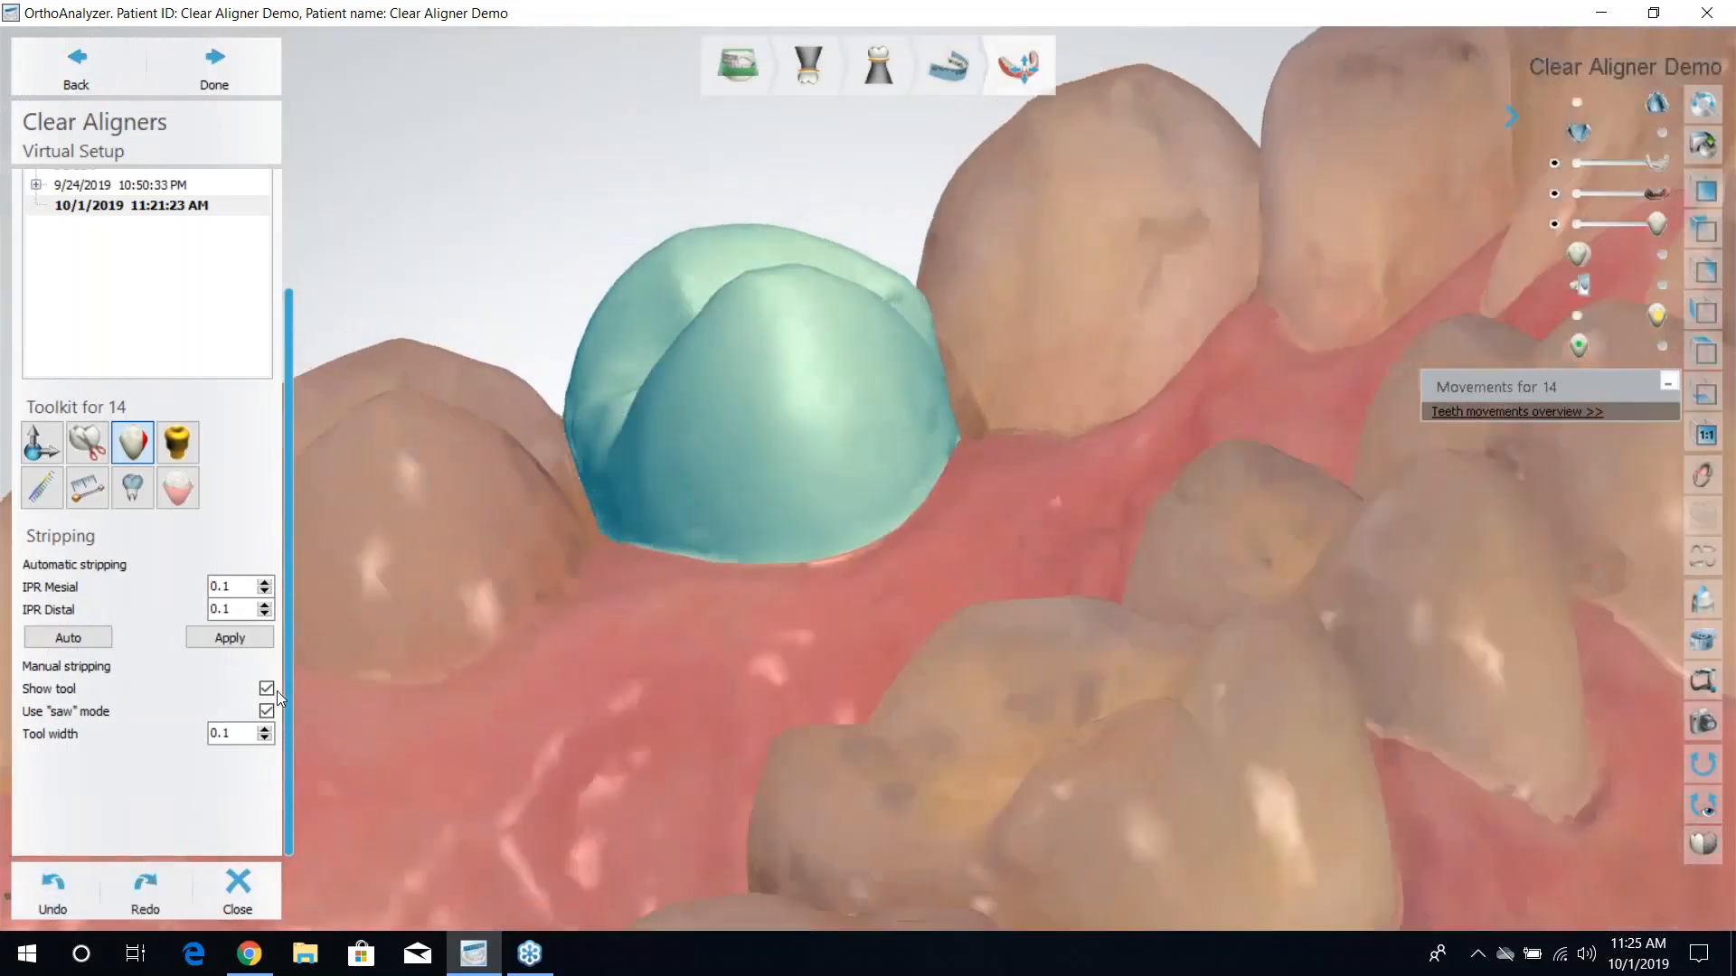
Turn off saw mode, try a freehand stripping stroke along tooth 14's side facing tooth 15, and undo it.
click(266, 712)
right_drag(635, 362, 669, 502)
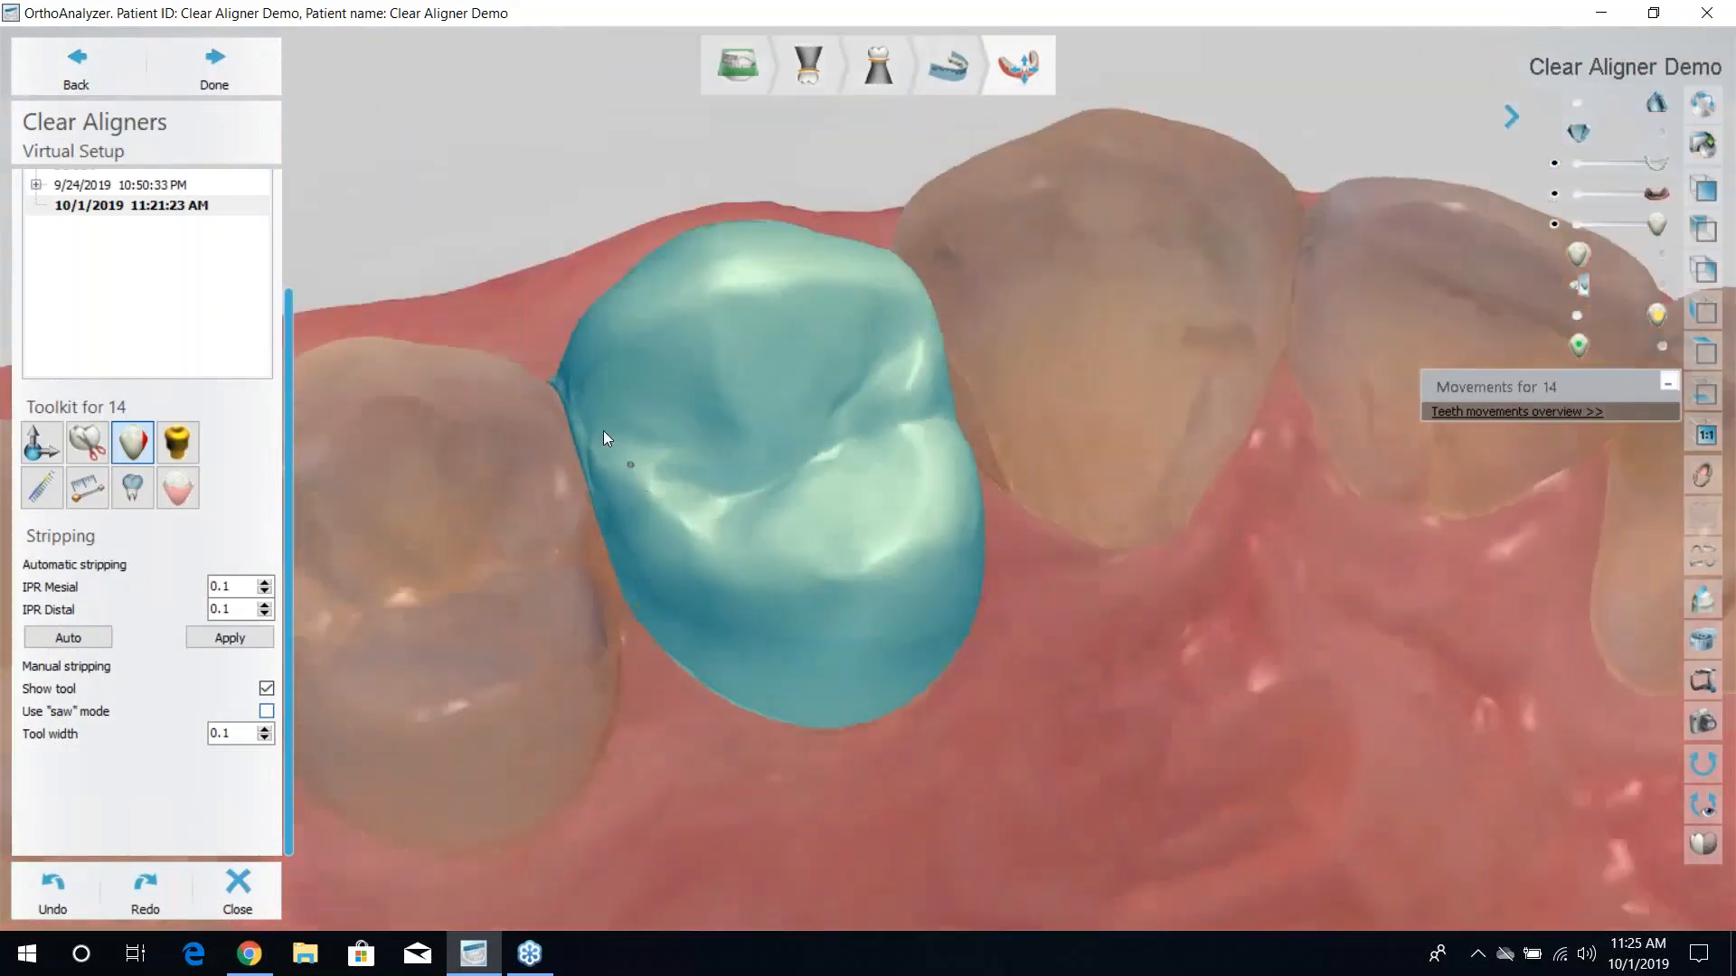
scroll(604, 430, up, 4)
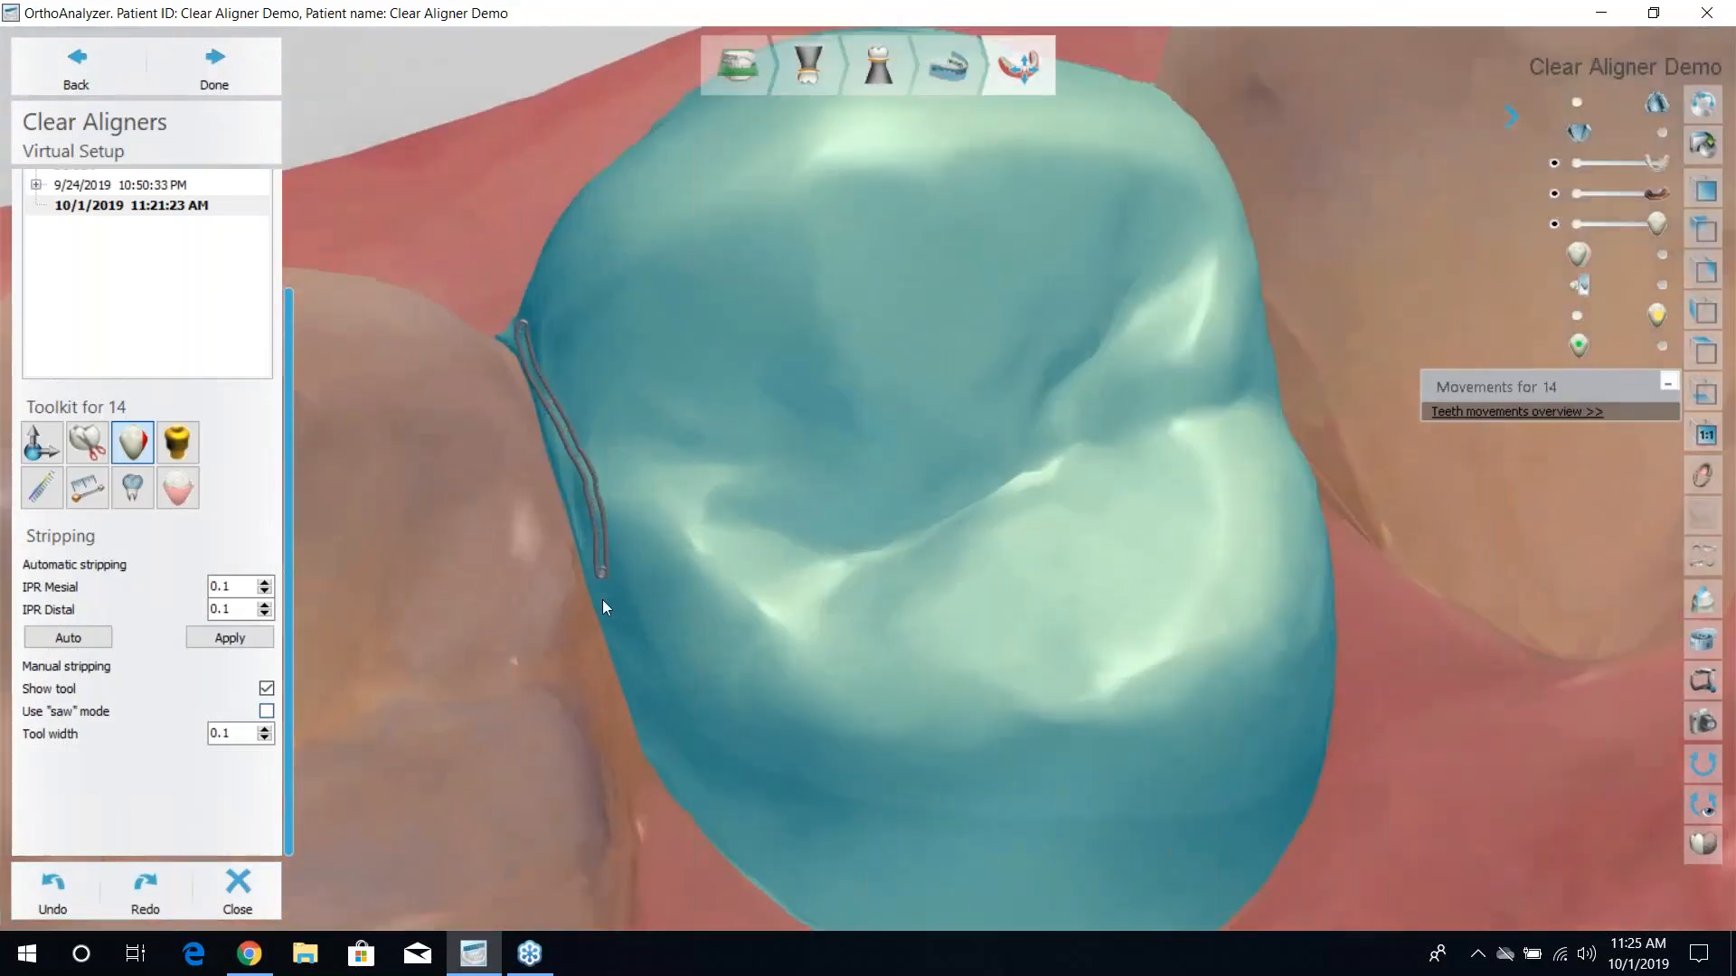
drag(639, 781, 665, 782)
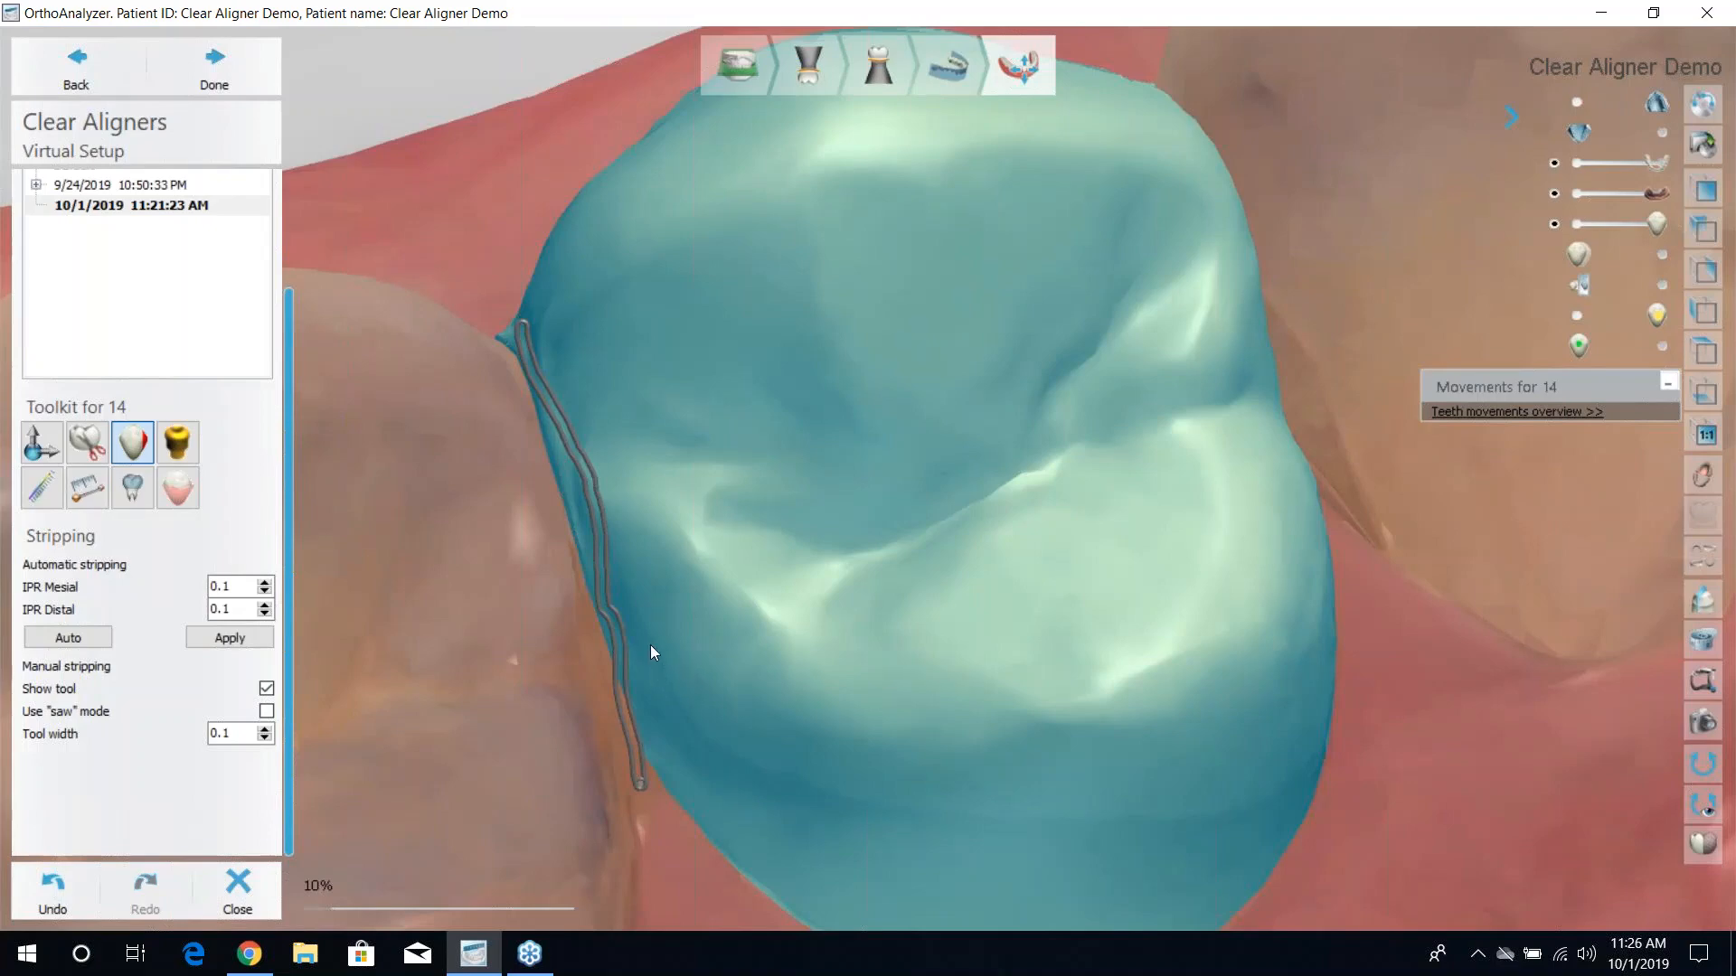
right_drag(649, 644, 669, 485)
click(45, 878)
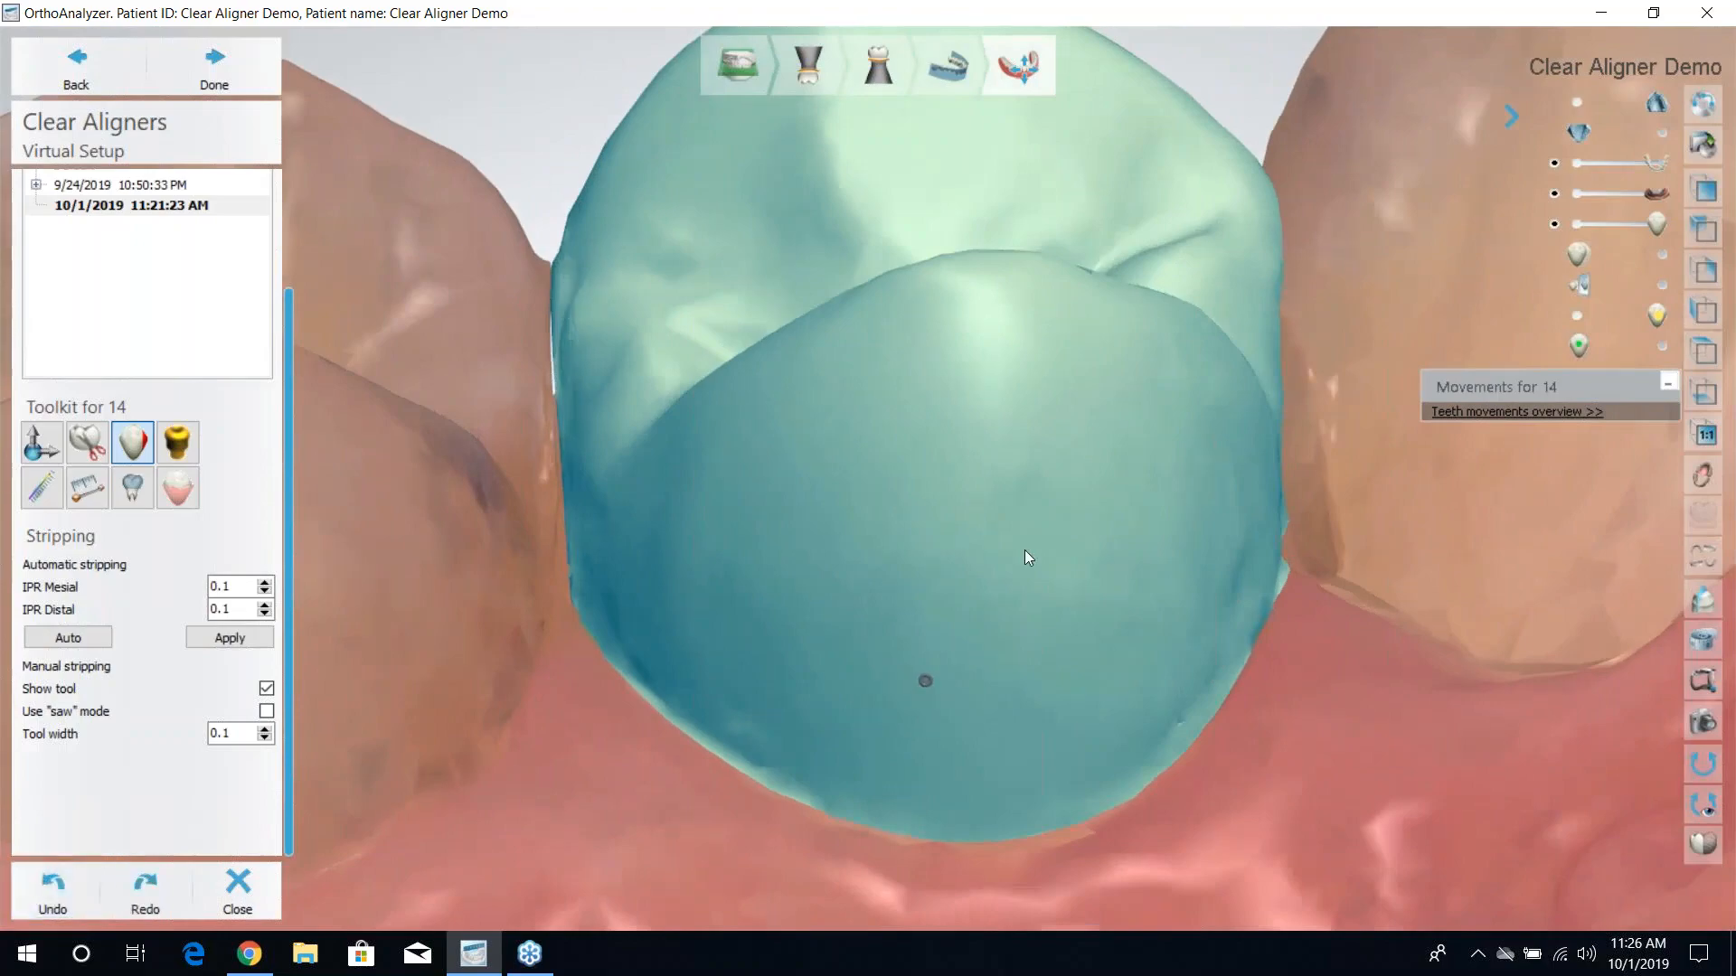
Inspect the whole upper arch around tooth 14 from the occlusal side.
scroll(1136, 395, down, 5)
scroll(1353, 517, down, 2)
right_drag(1374, 554, 979, 388)
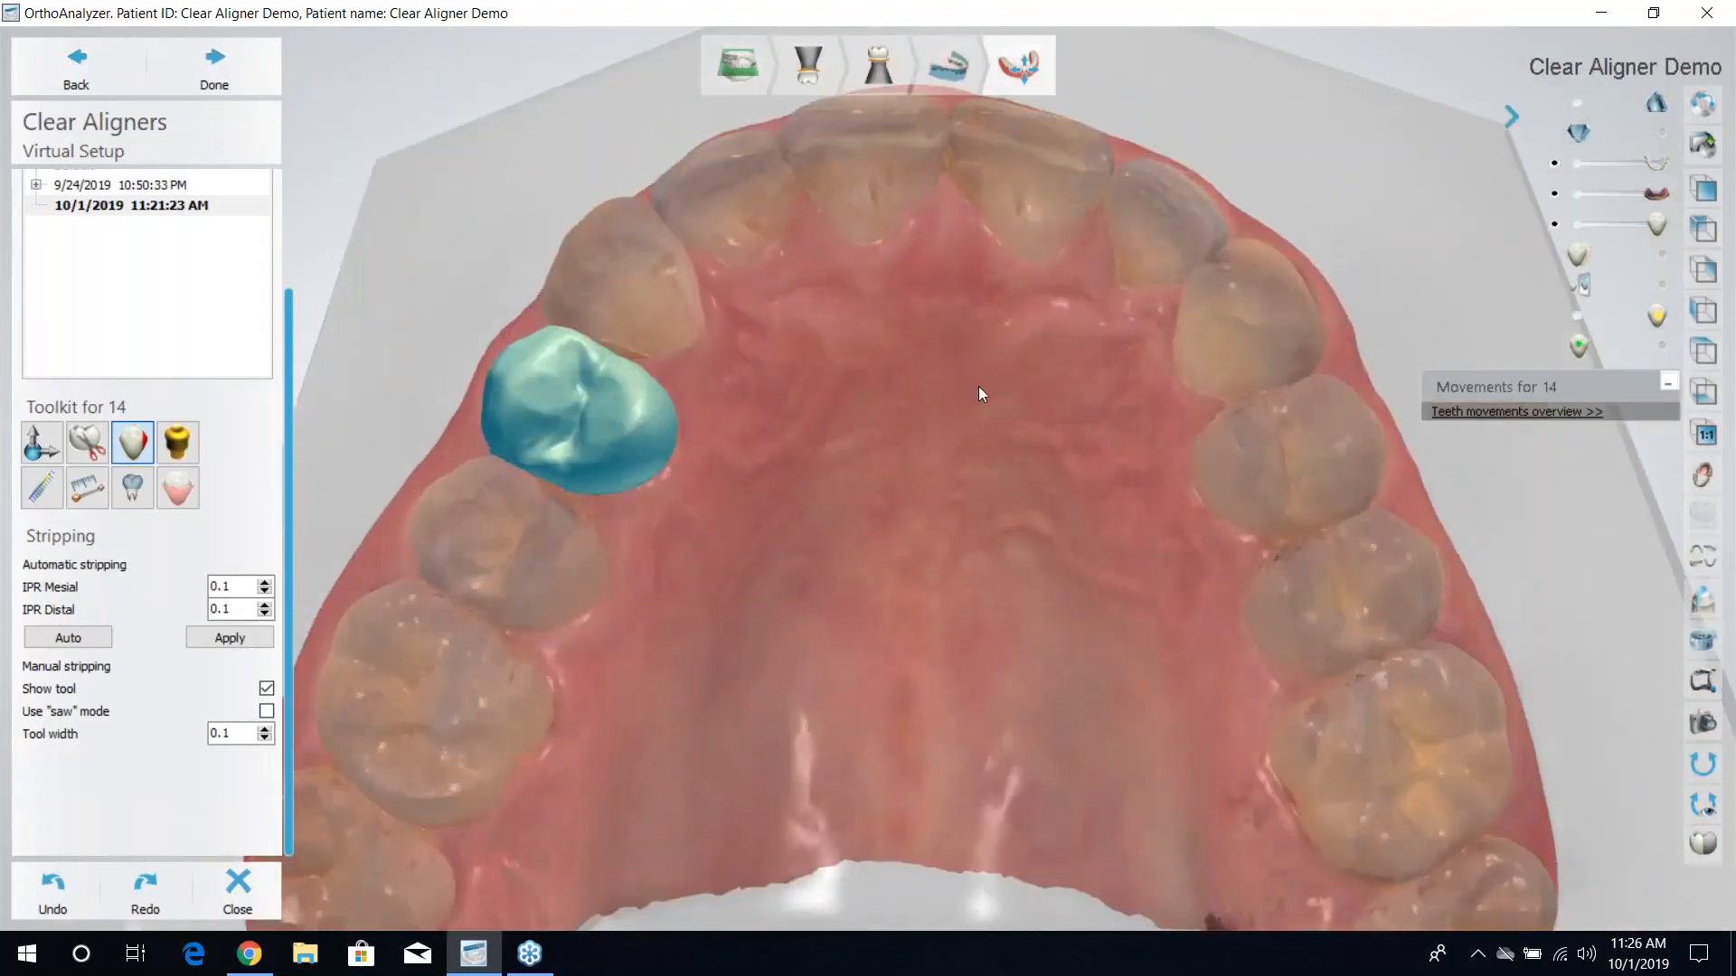
scroll(1003, 374, up, 3)
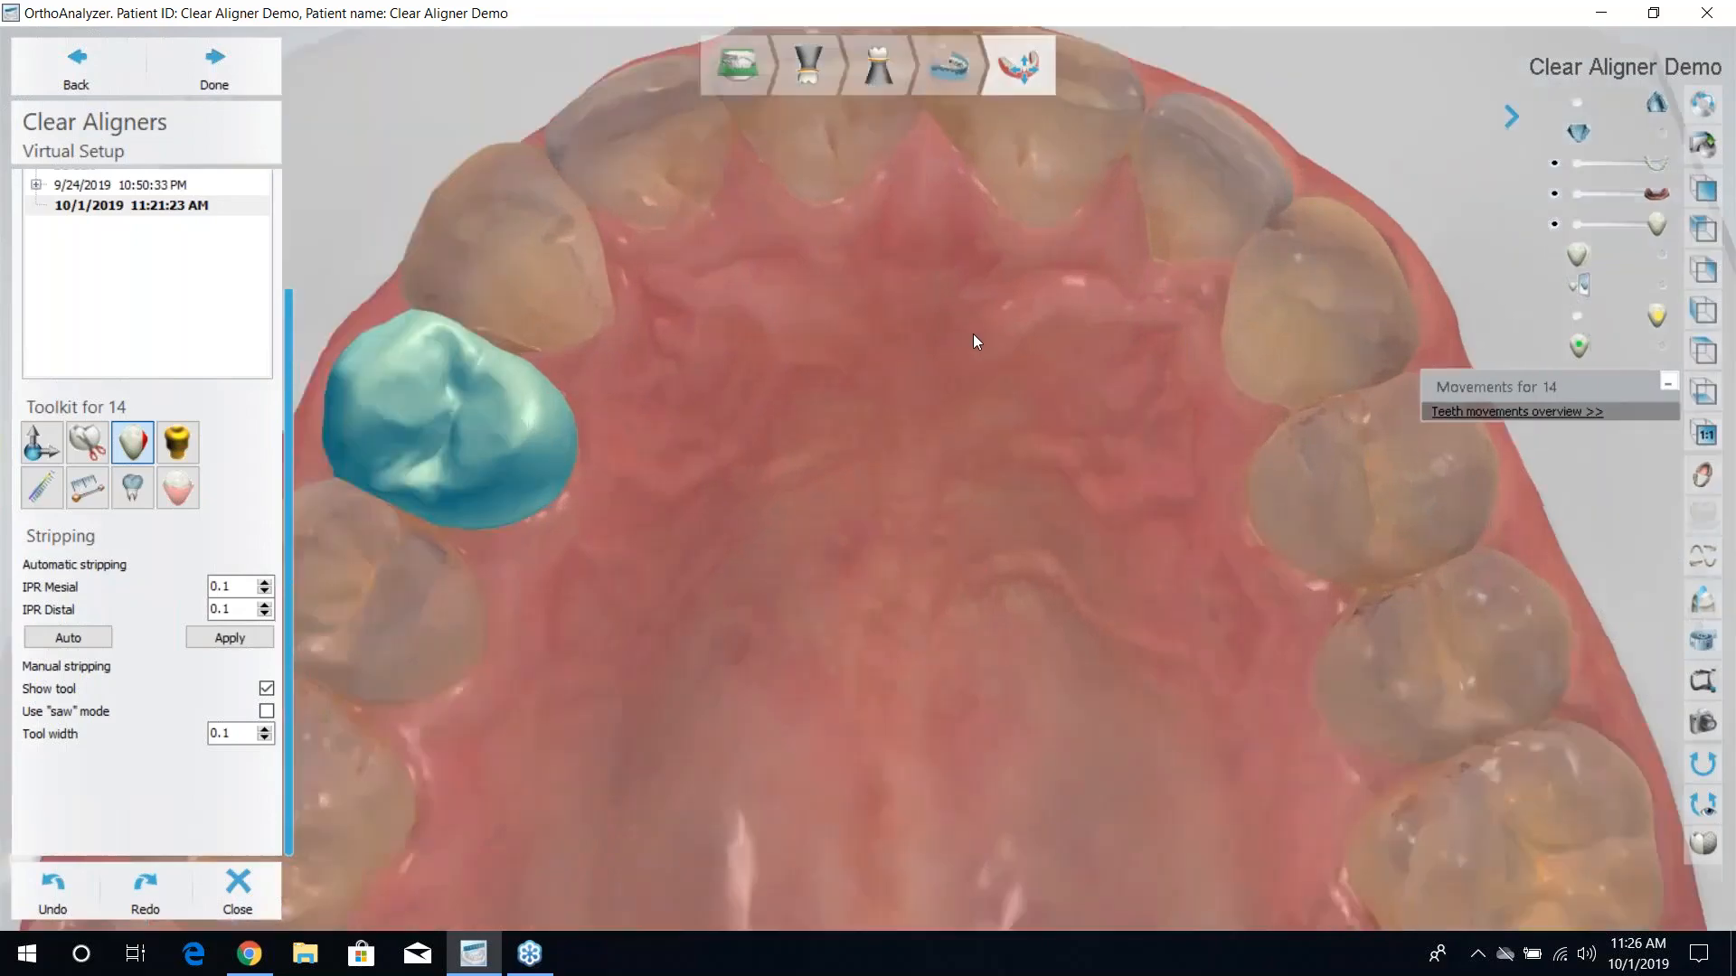
scroll(972, 334, down, 10)
right_drag(973, 333, 777, 414)
scroll(793, 328, up, 4)
scroll(793, 328, up, 2)
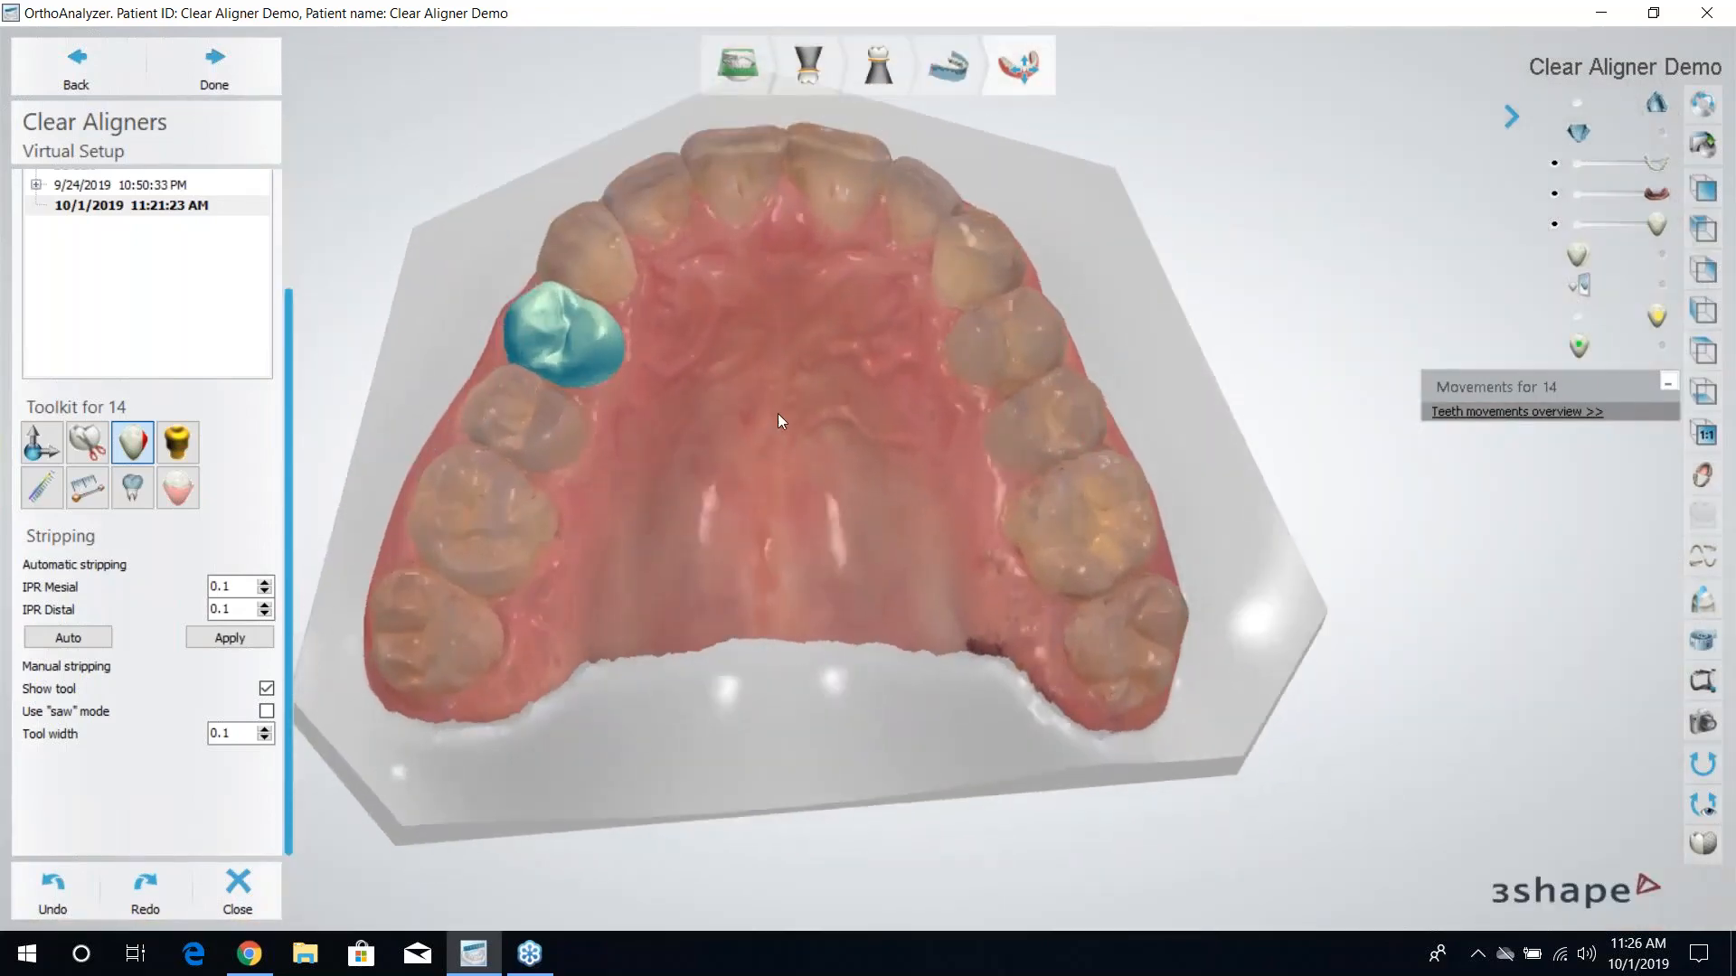
Start the Attachments tool and select the Box attachment from the 3Shape Standard Attachments group.
click(178, 450)
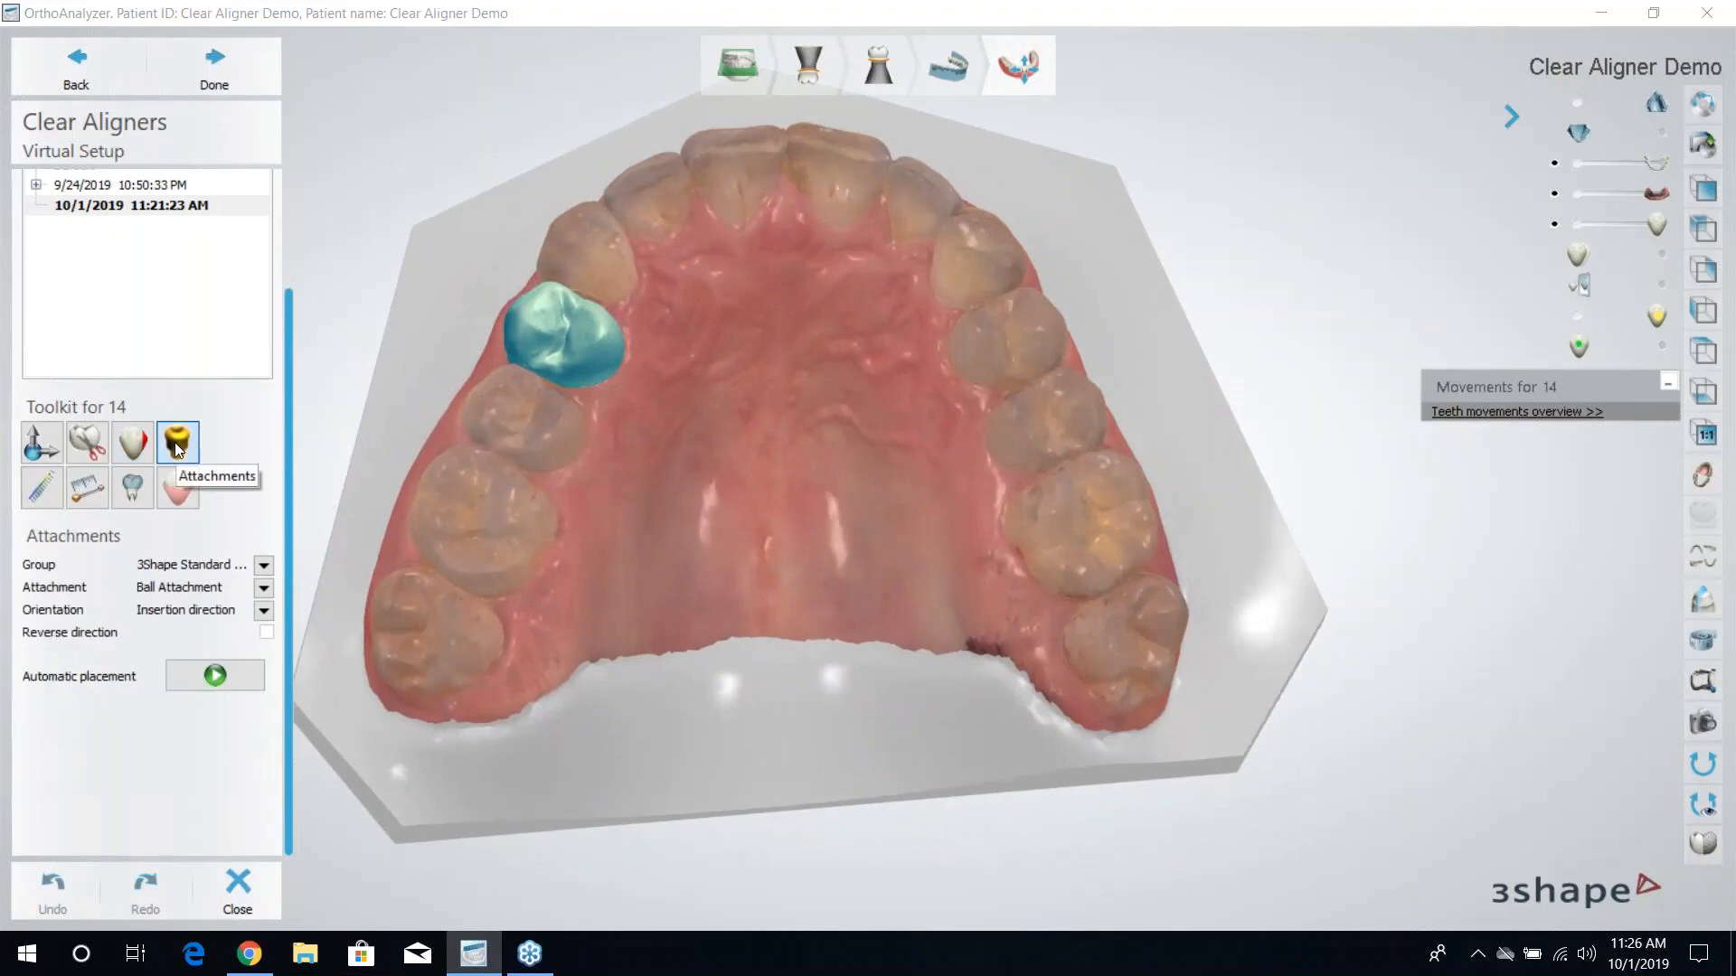
right_drag(813, 294, 859, 496)
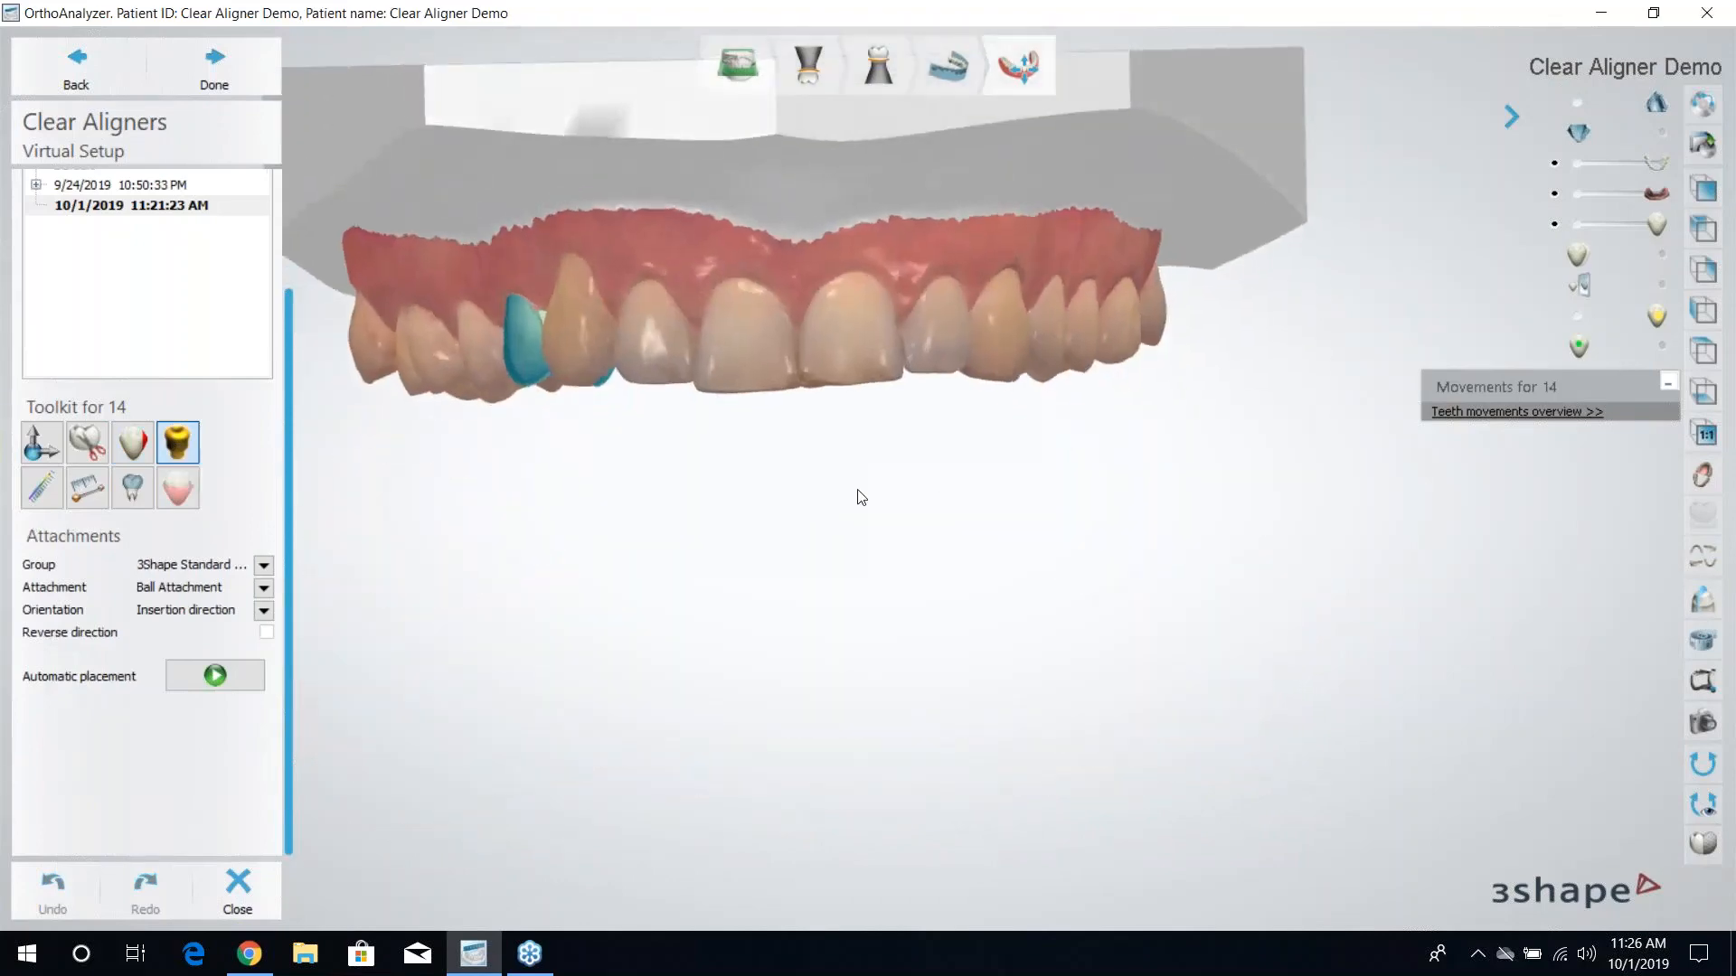
click(264, 567)
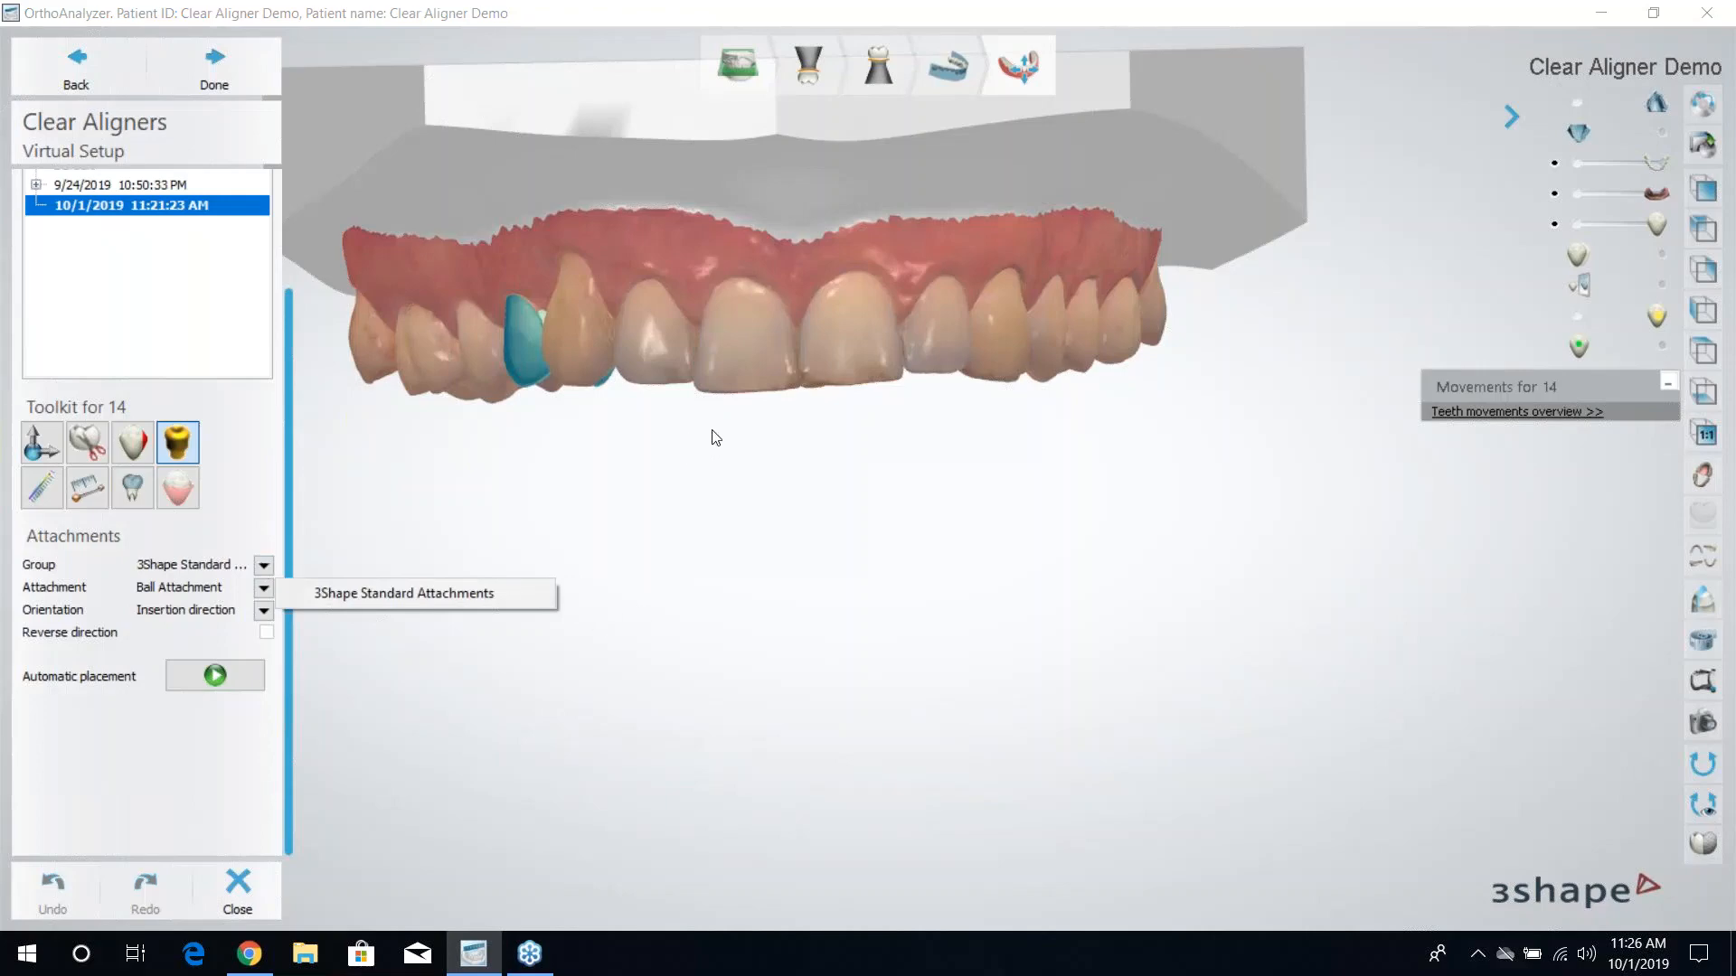
mouse_move(713, 431)
right_down()
mouse_move(810, 445)
mouse_move(717, 449)
right_up()
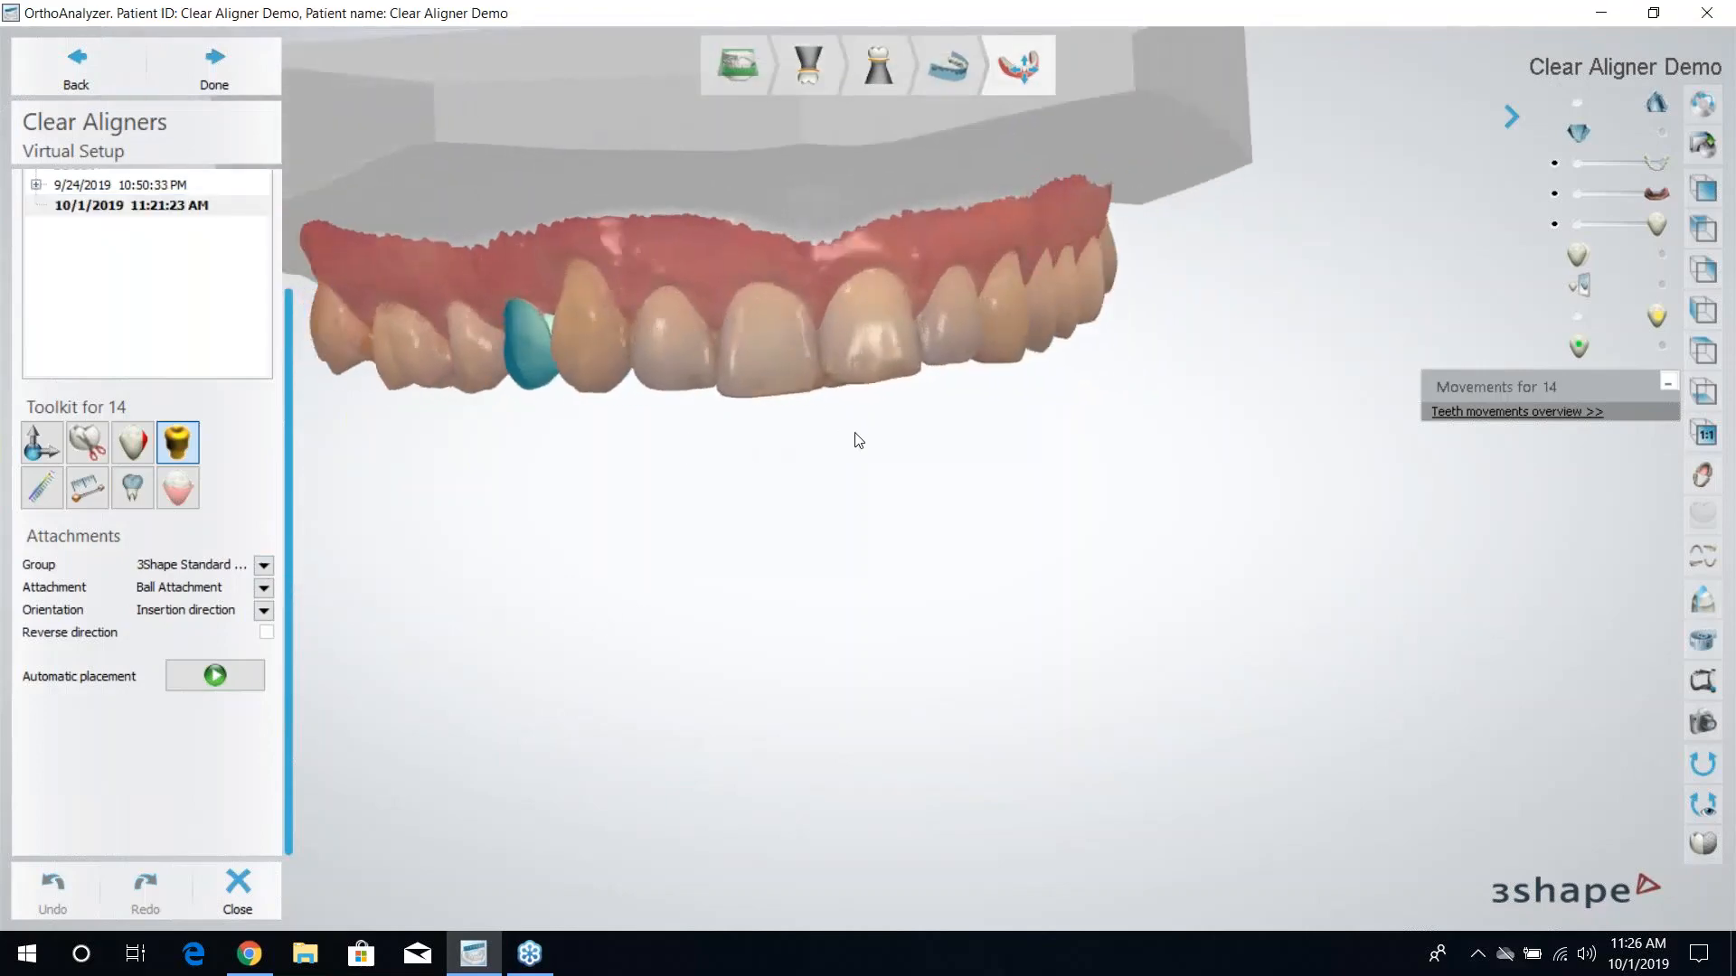
click(264, 589)
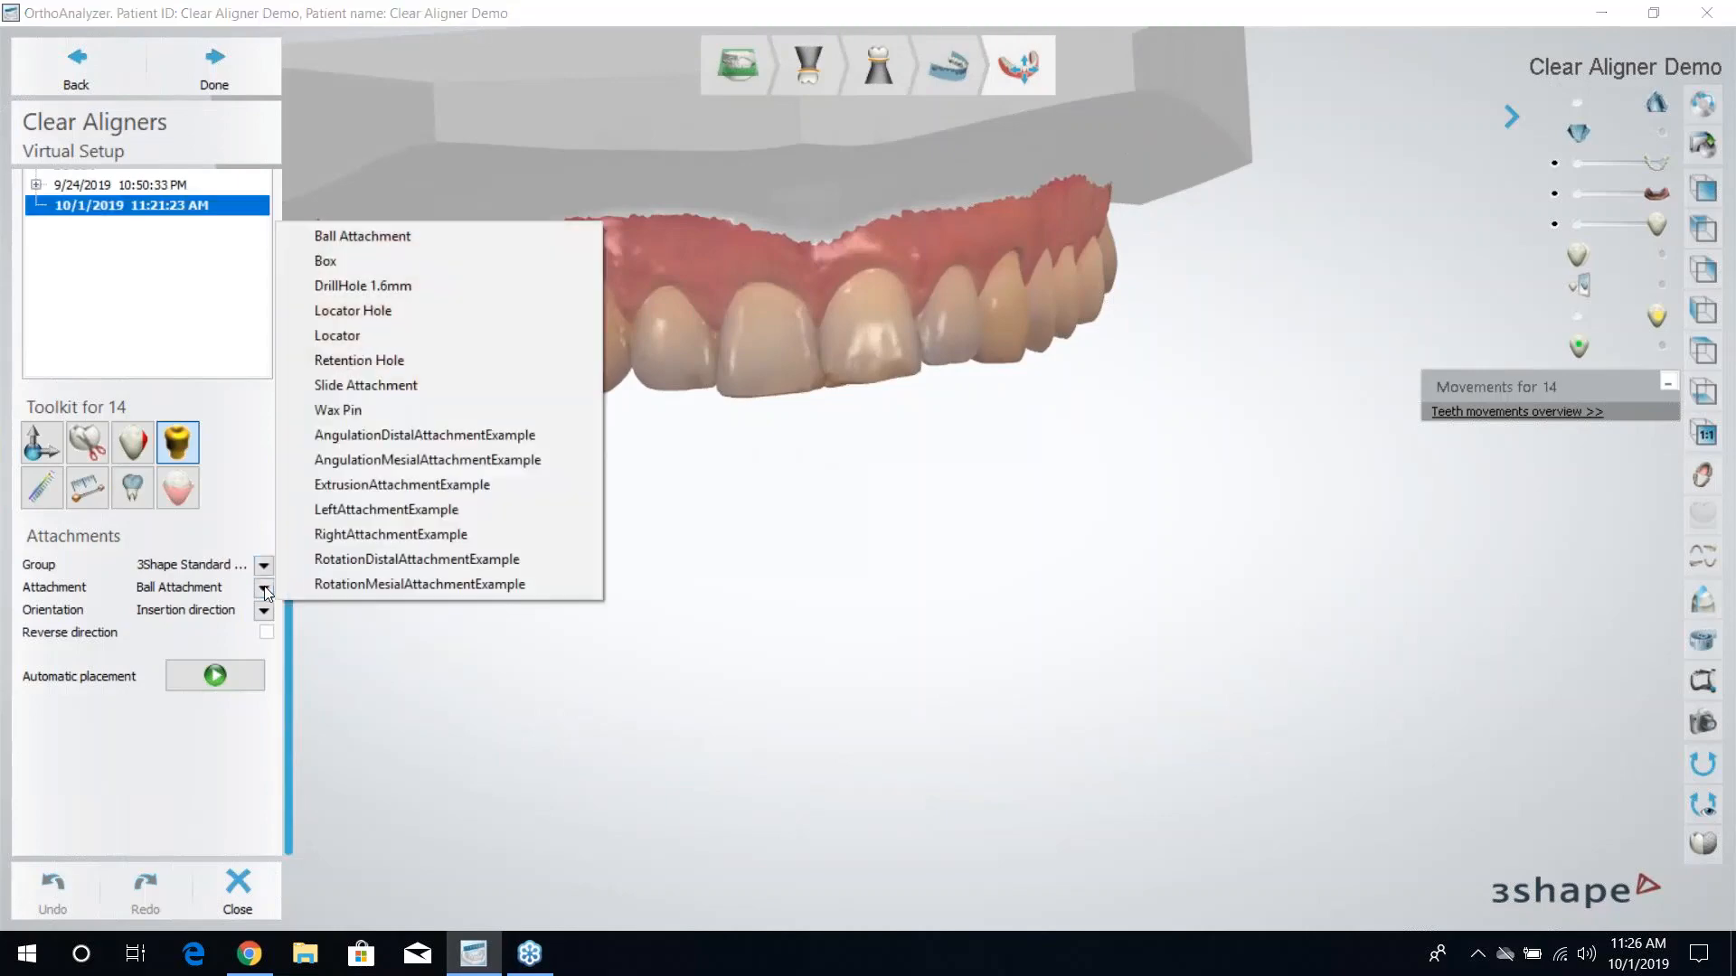
click(398, 262)
Place a box attachment on the facial surface of tooth 11.
scroll(784, 340, up, 5)
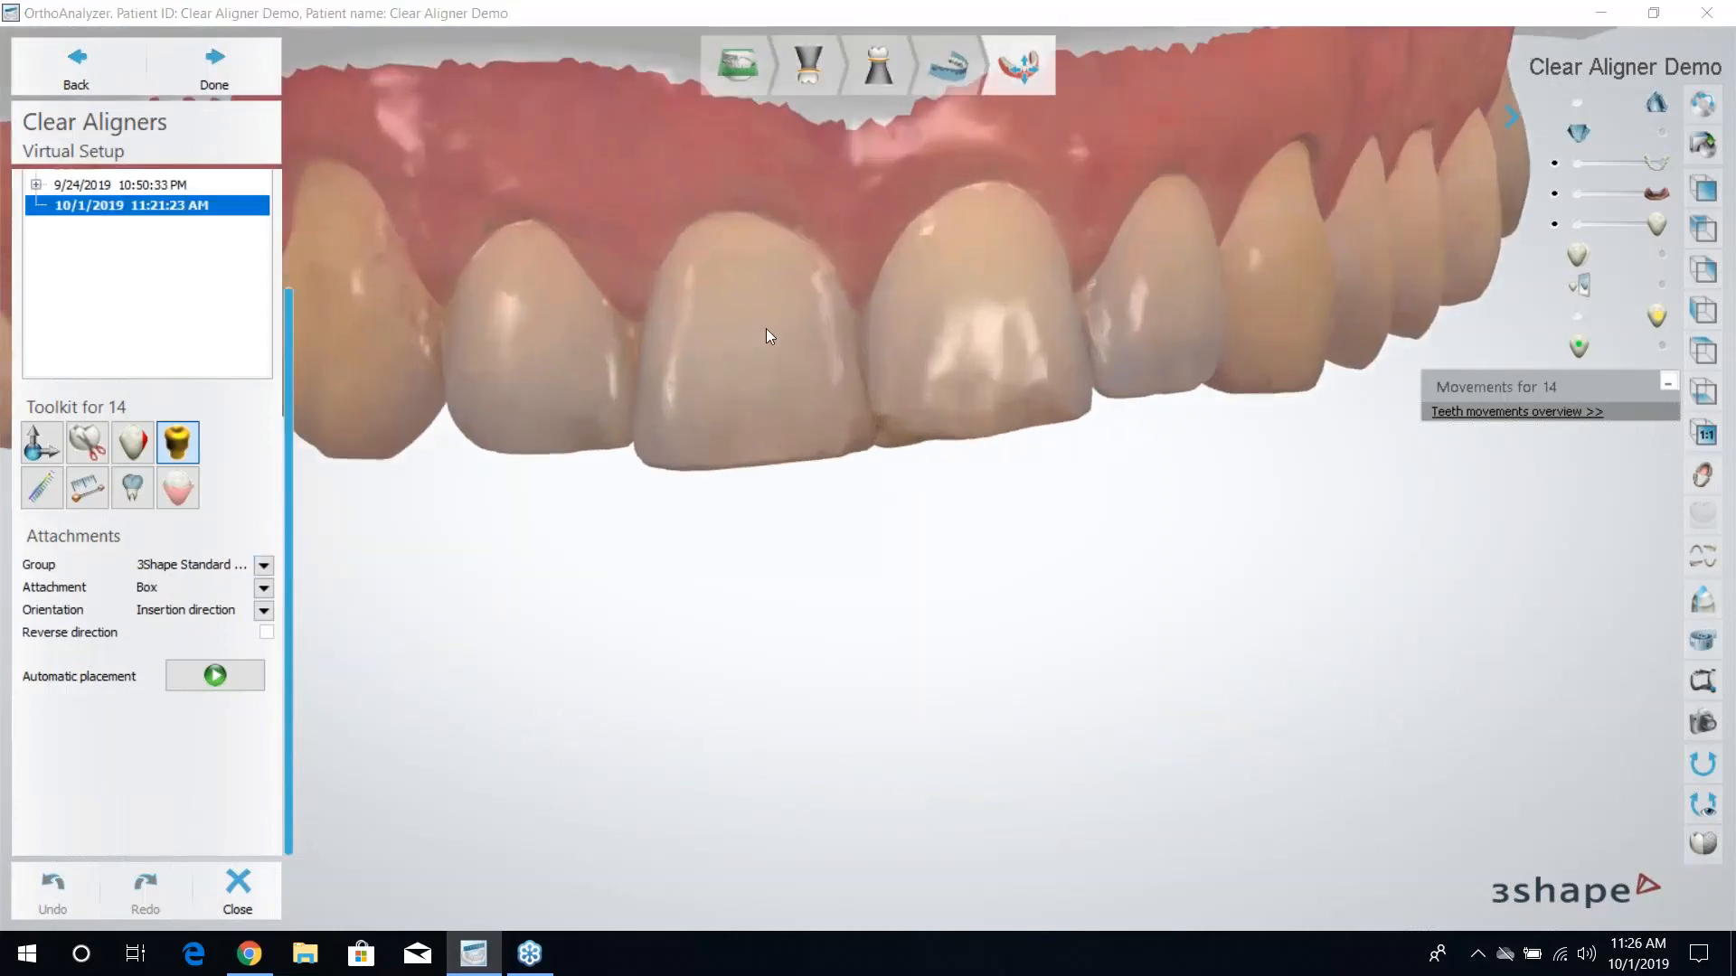
drag(749, 342, 799, 341)
right_drag(799, 335, 908, 565)
click(856, 336)
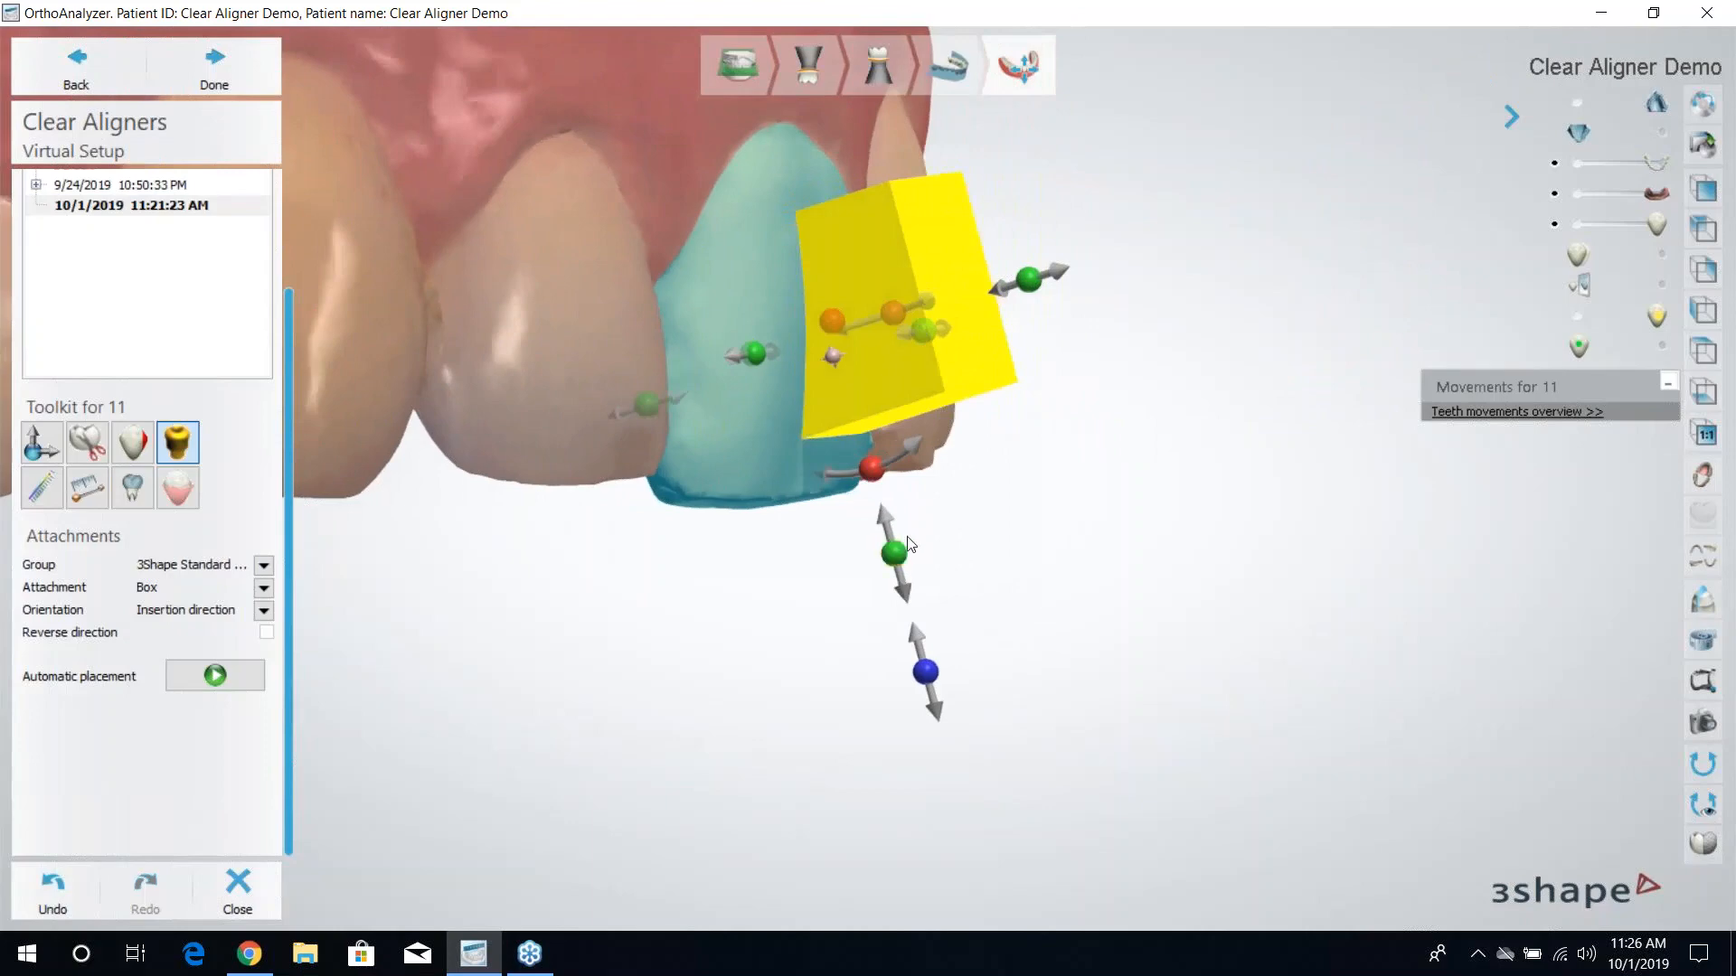
Reduce the height and depth of tooth 11's box attachment and tilt it against the facial surface.
mouse_move(897, 527)
mouse_down()
mouse_move(892, 491)
mouse_move(897, 517)
mouse_up()
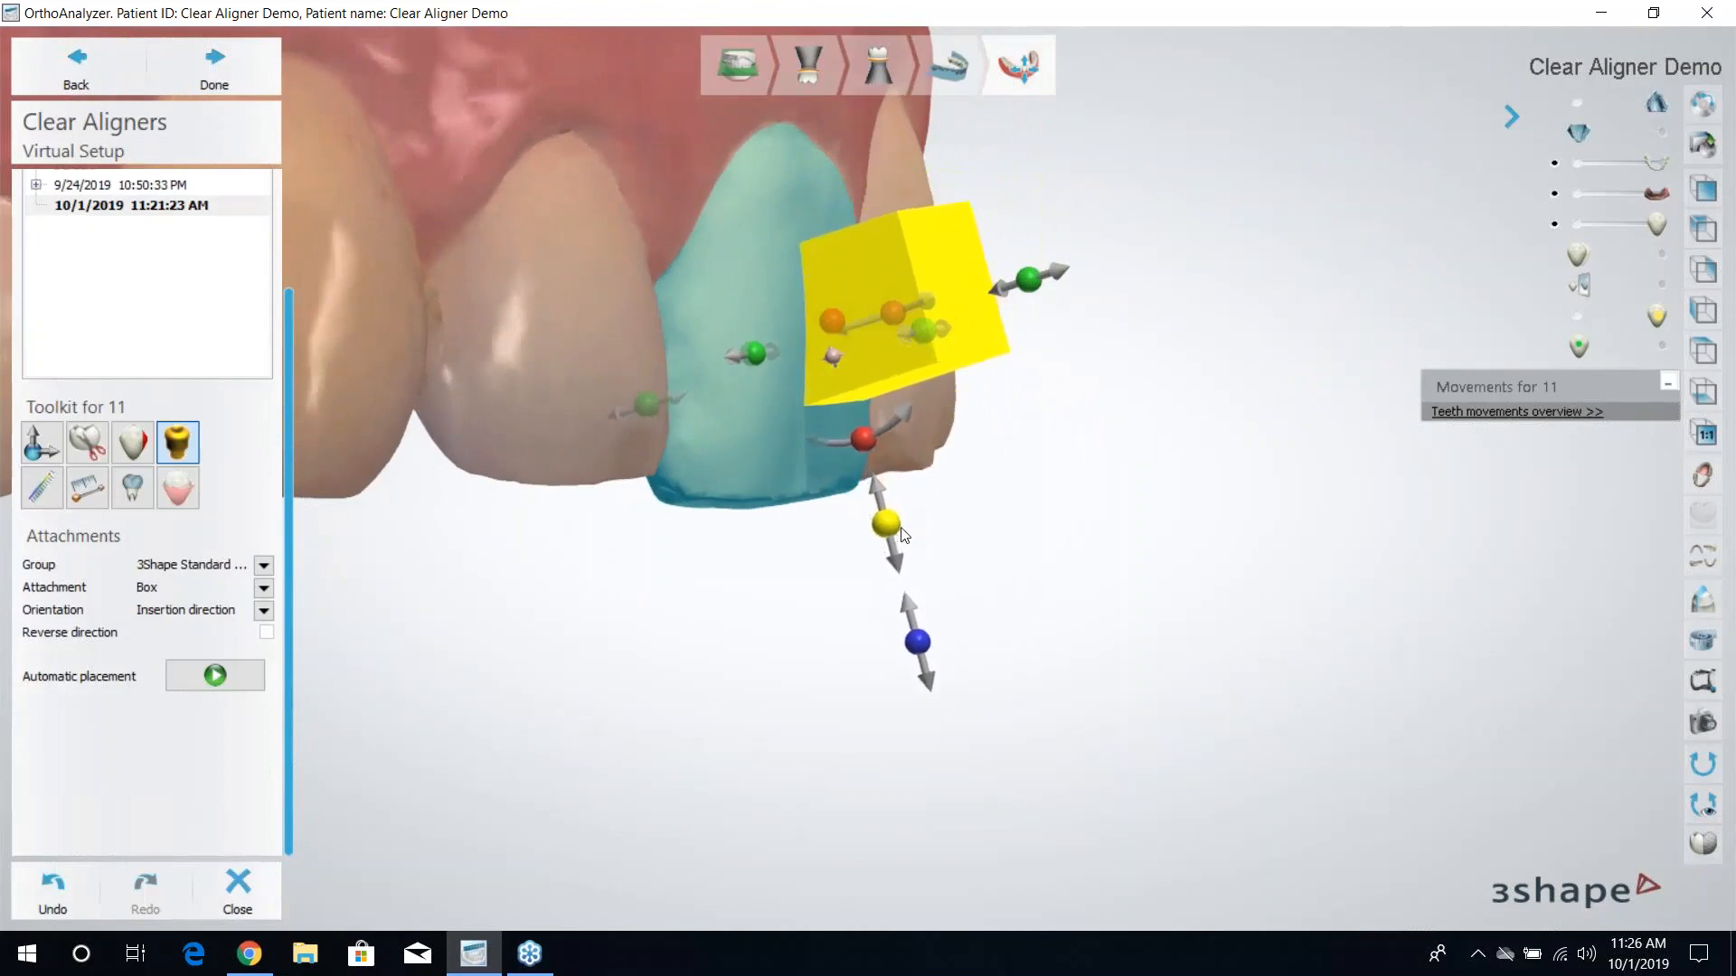
right_drag(1062, 377, 1095, 373)
drag(1057, 284, 995, 303)
right_drag(1041, 448, 804, 477)
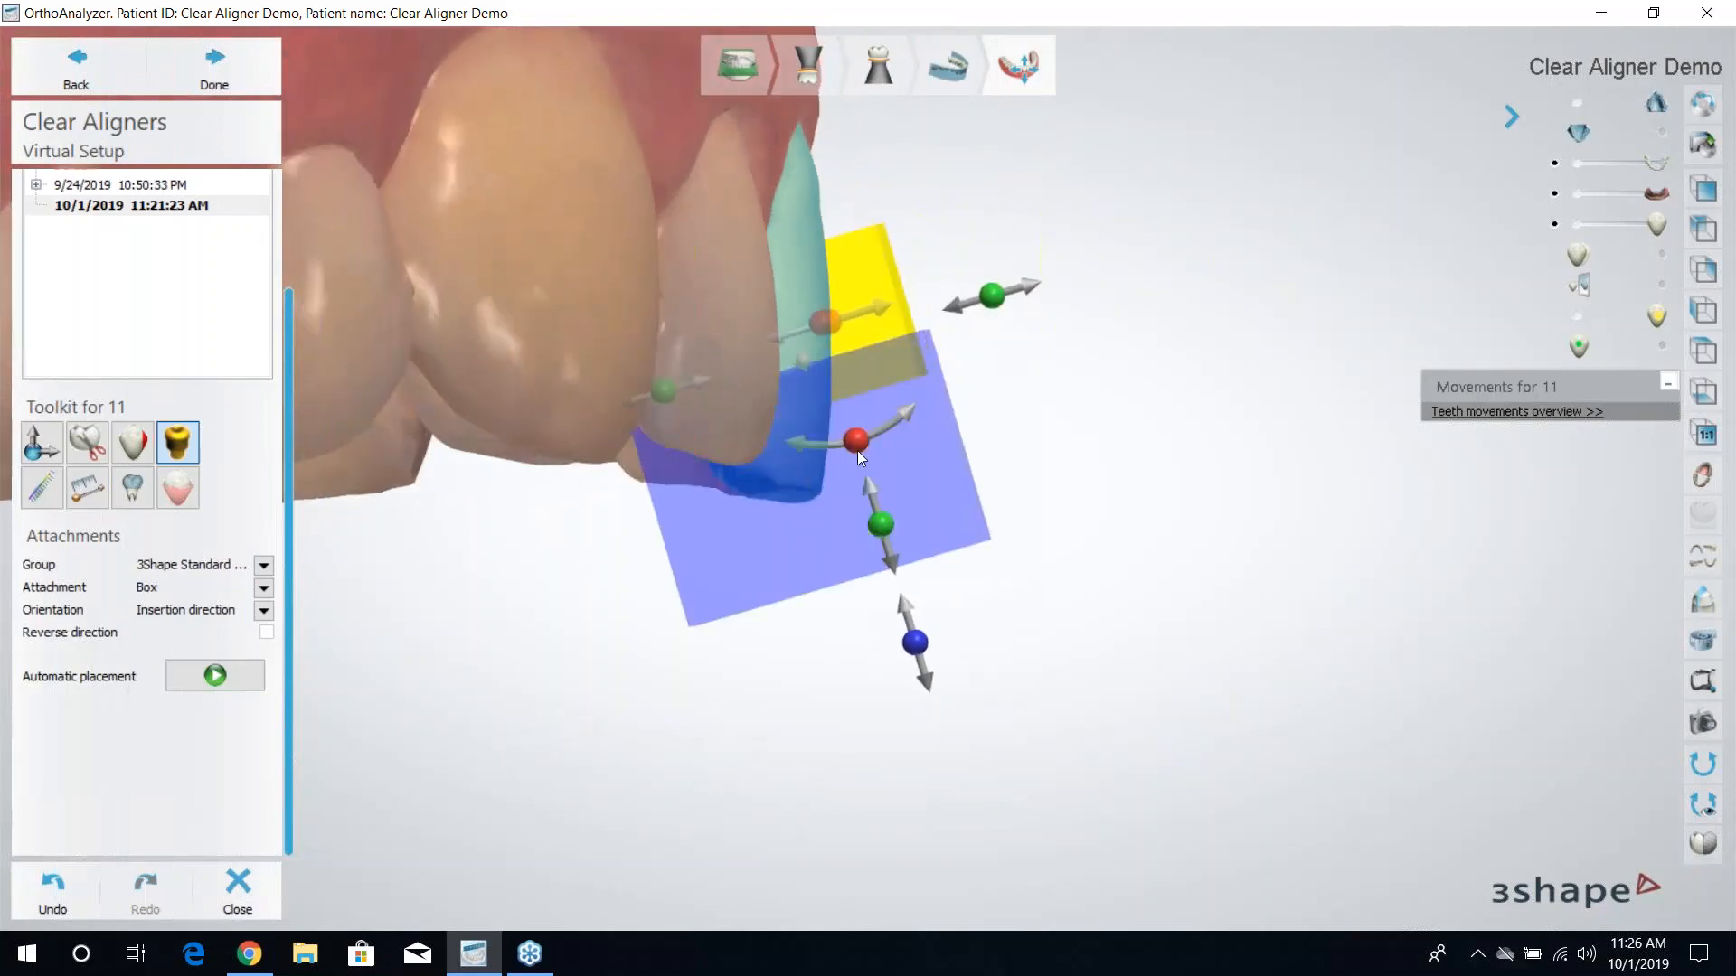
drag(866, 440, 911, 416)
Reposition the box attachment near the middle of tooth 11's facial surface.
right_drag(1054, 404, 808, 320)
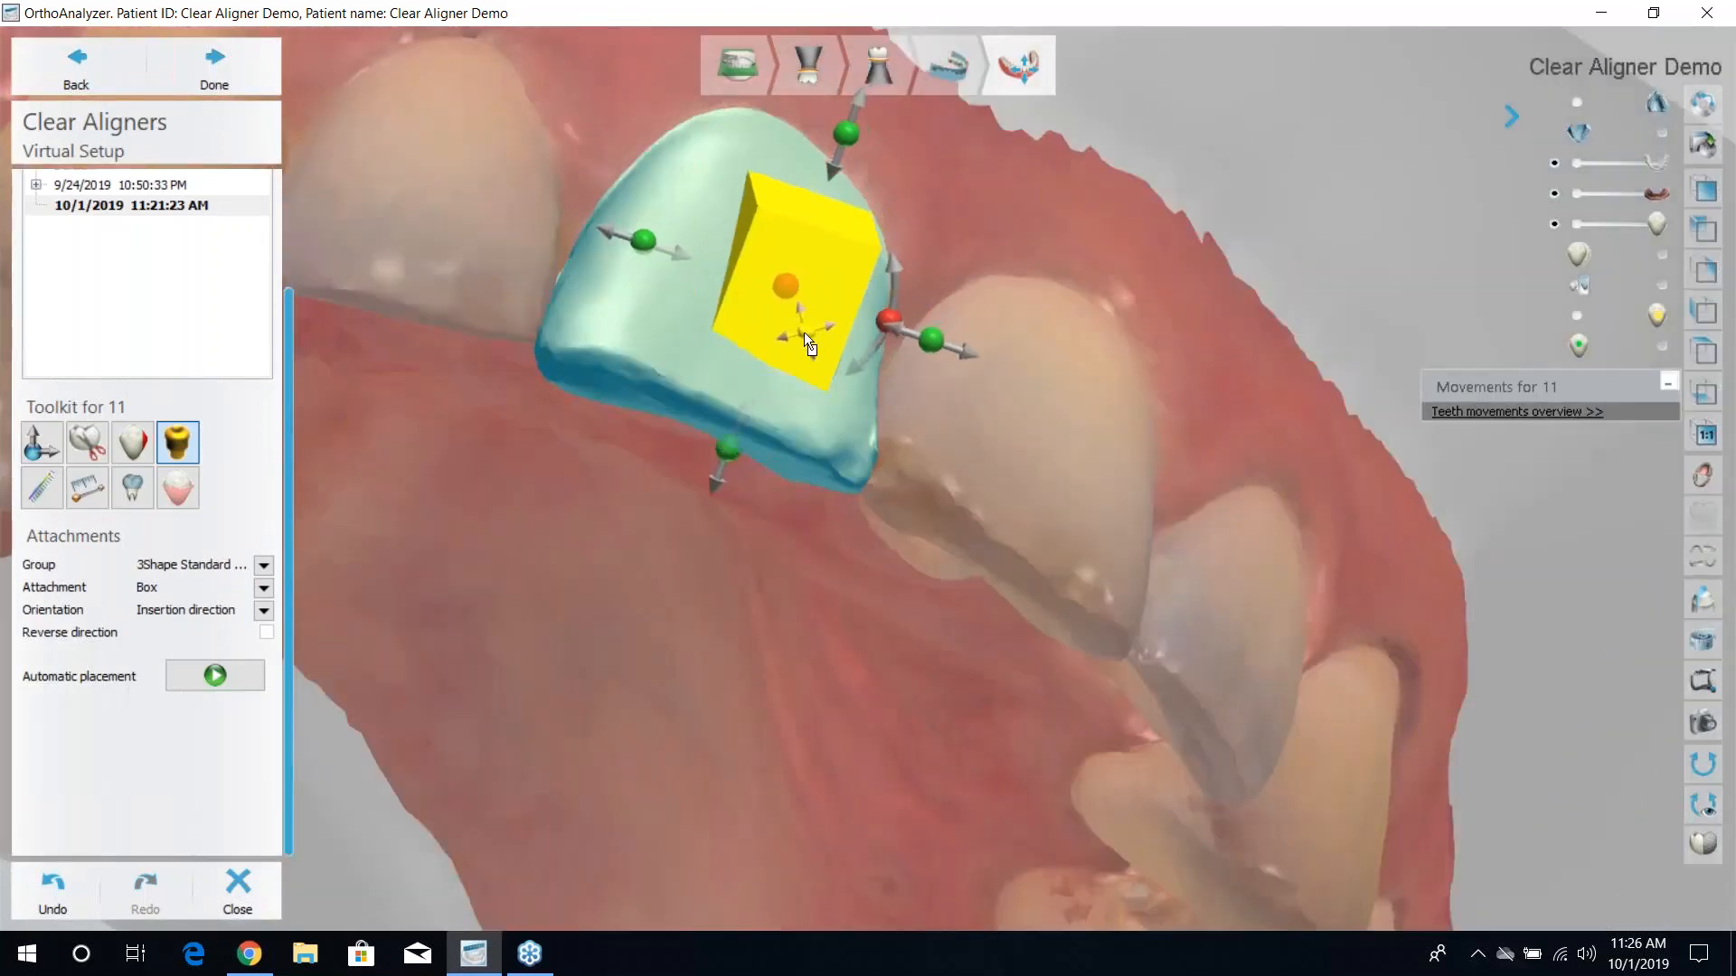
right_drag(896, 247, 655, 237)
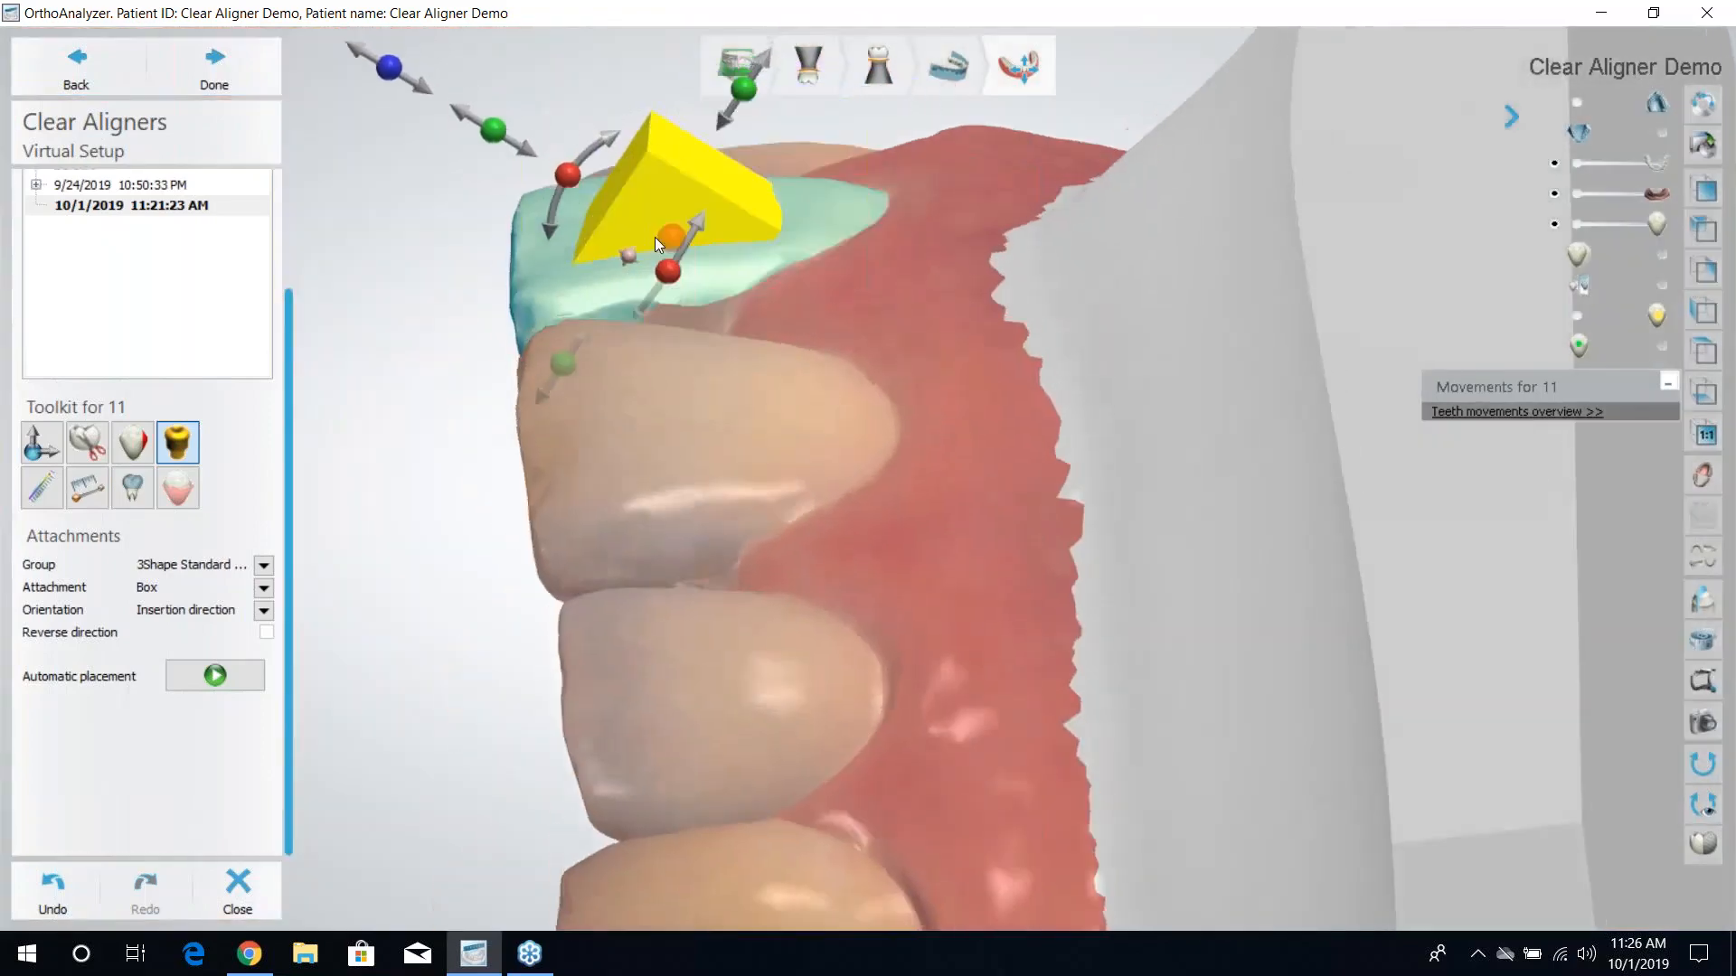
drag(633, 258, 653, 293)
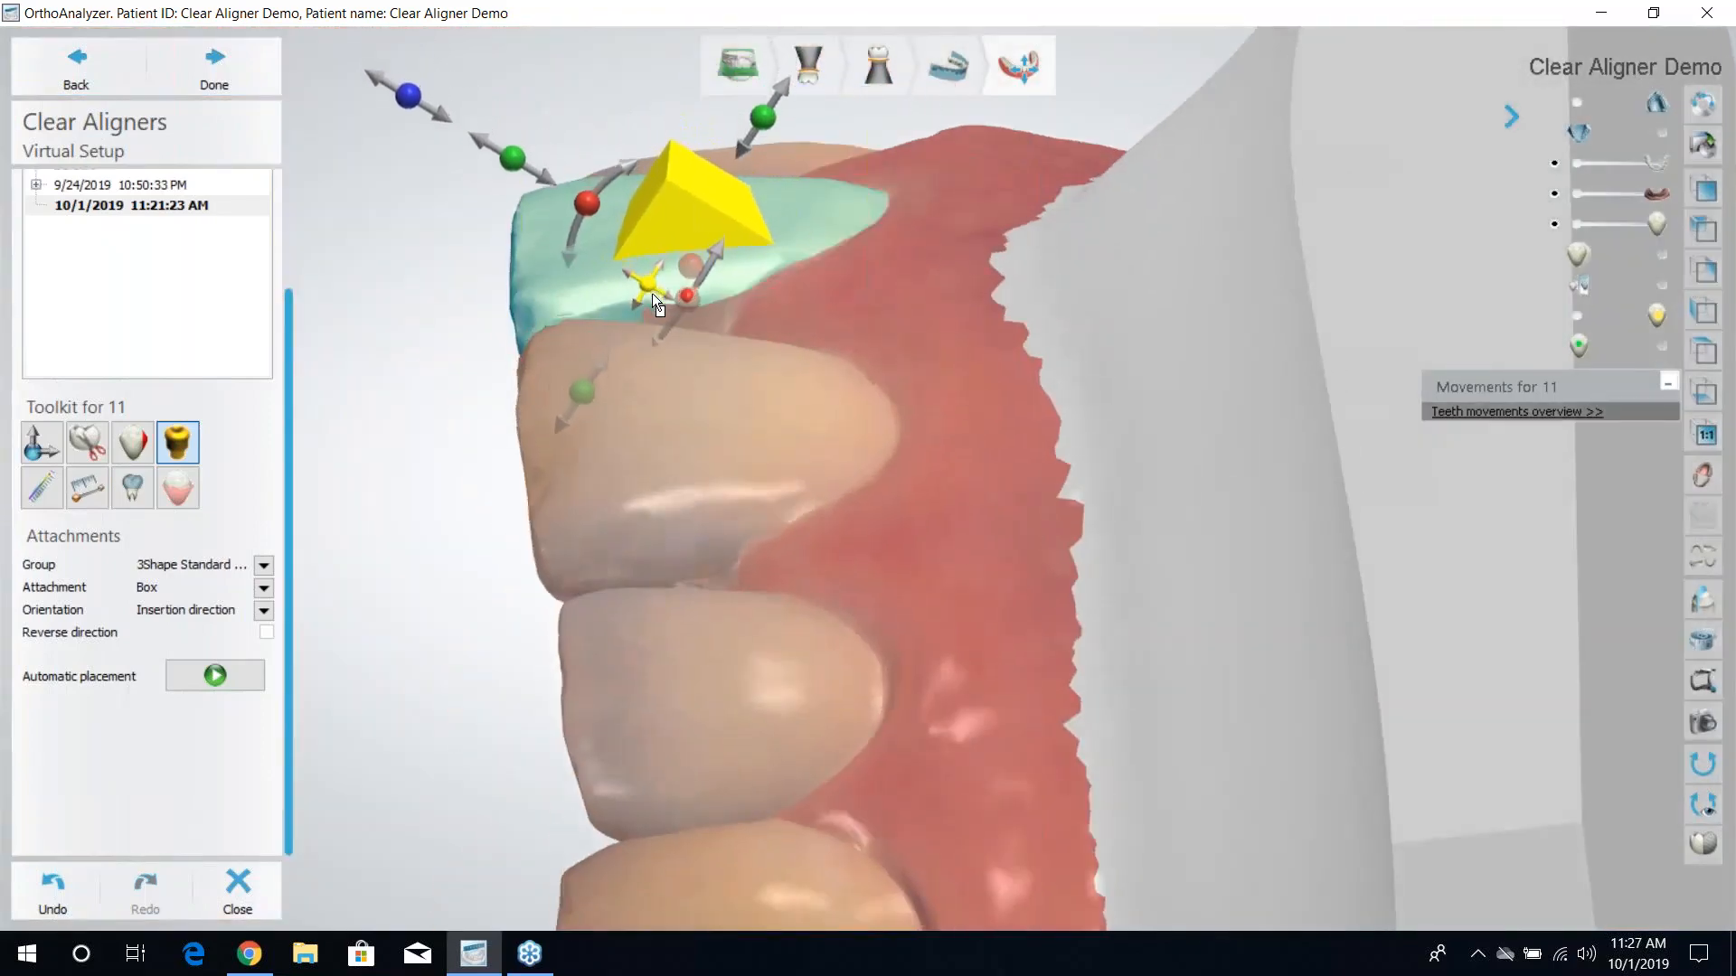
right_drag(729, 374, 736, 420)
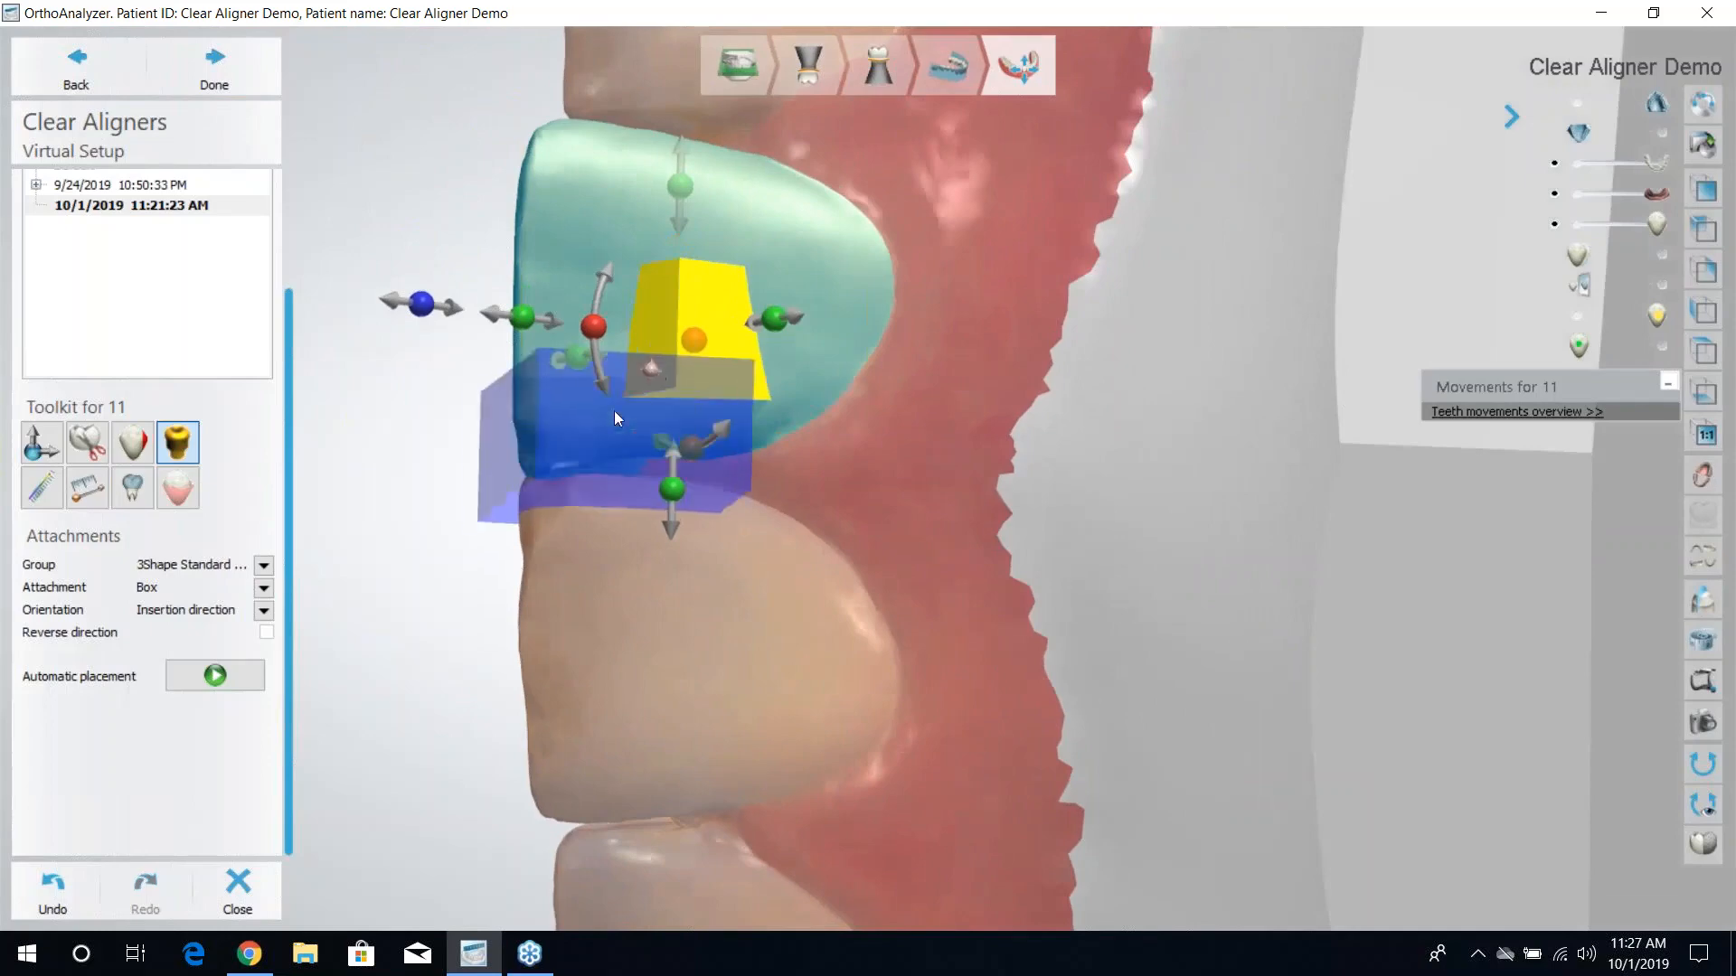
right_drag(616, 412, 870, 328)
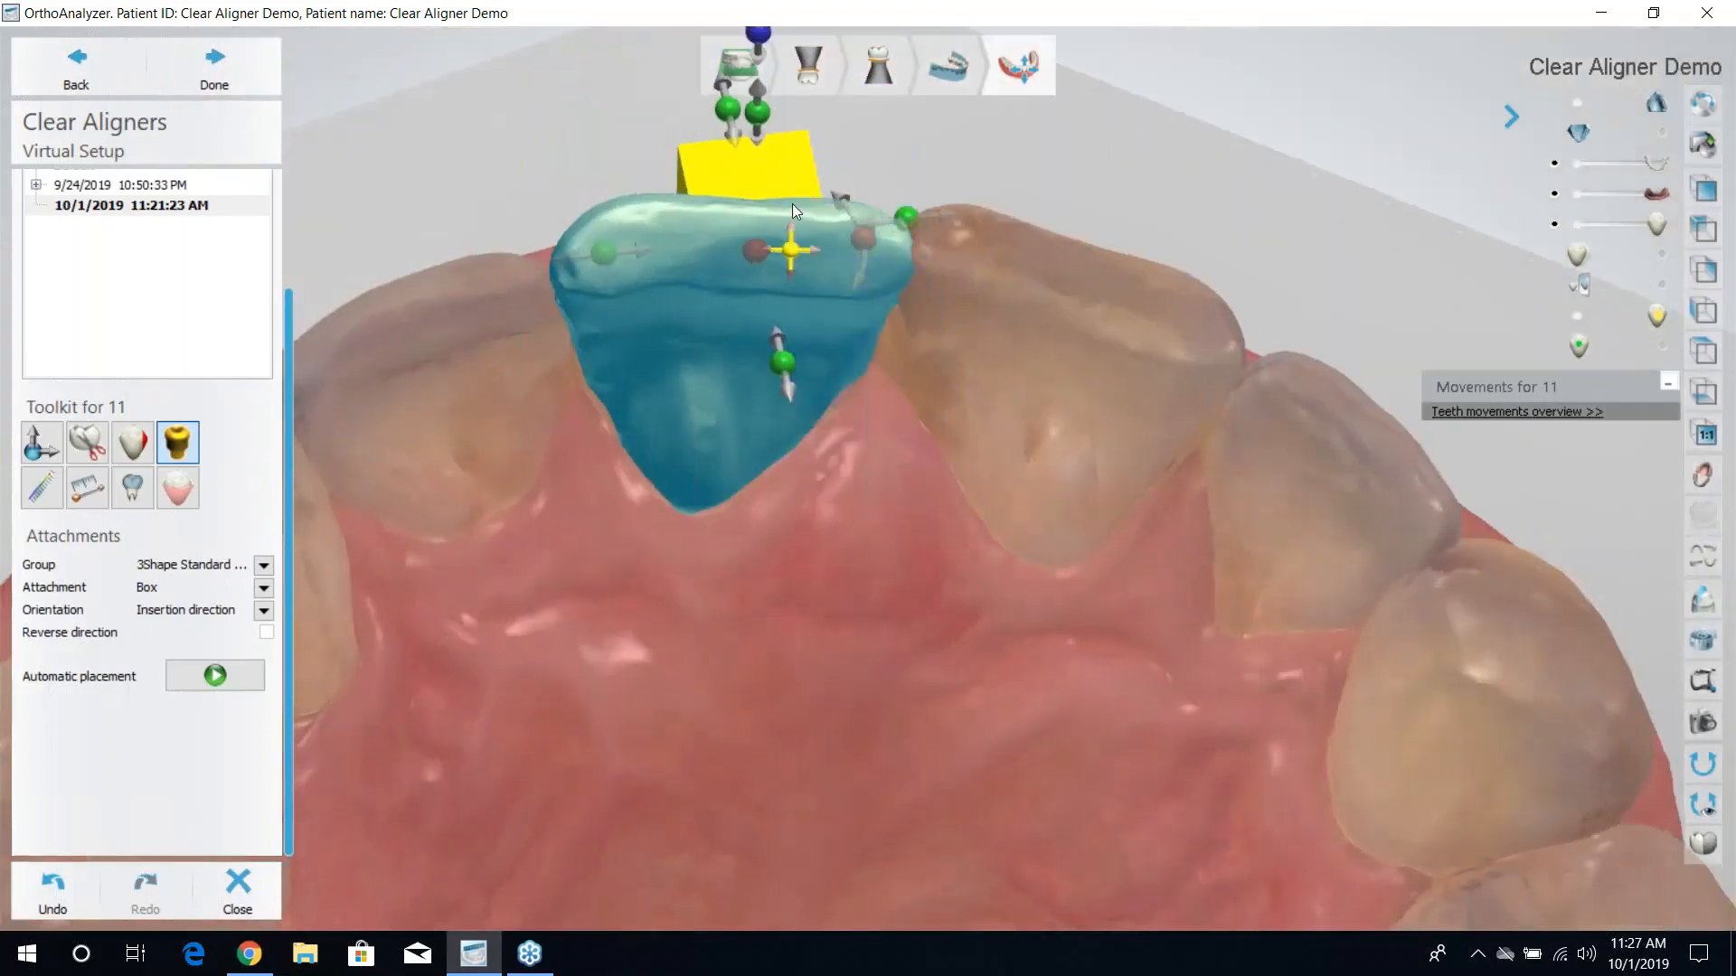
right_drag(962, 197, 823, 207)
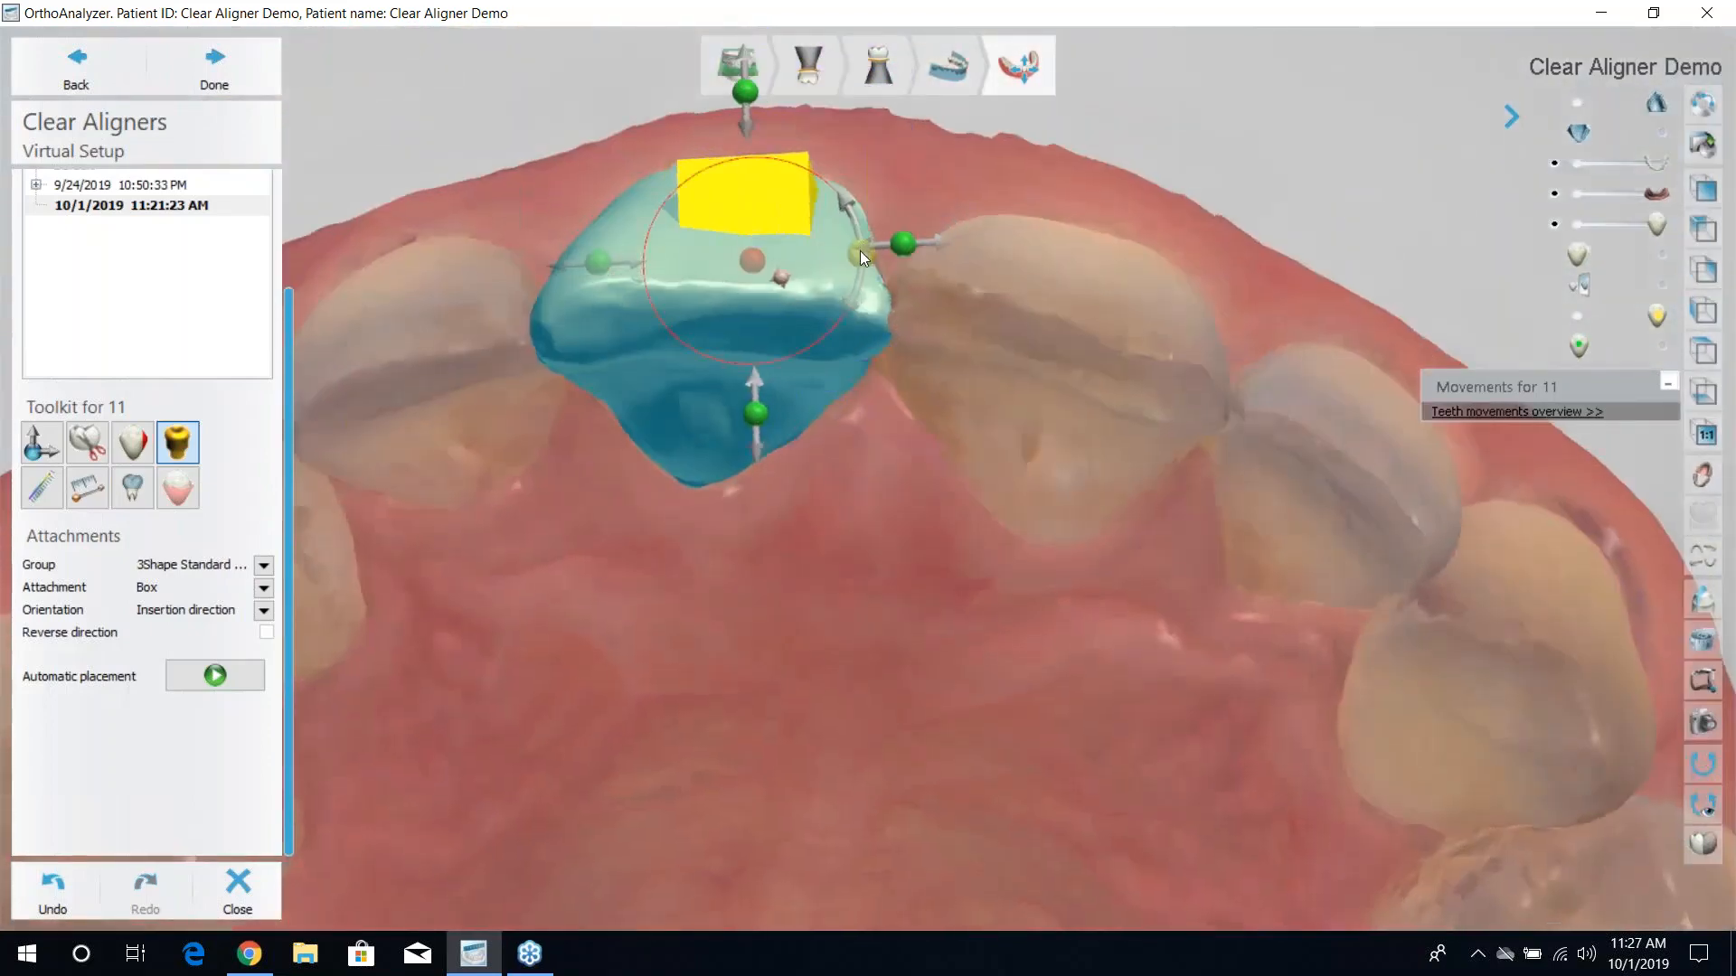
drag(779, 280, 754, 295)
right_drag(1028, 159, 1093, 232)
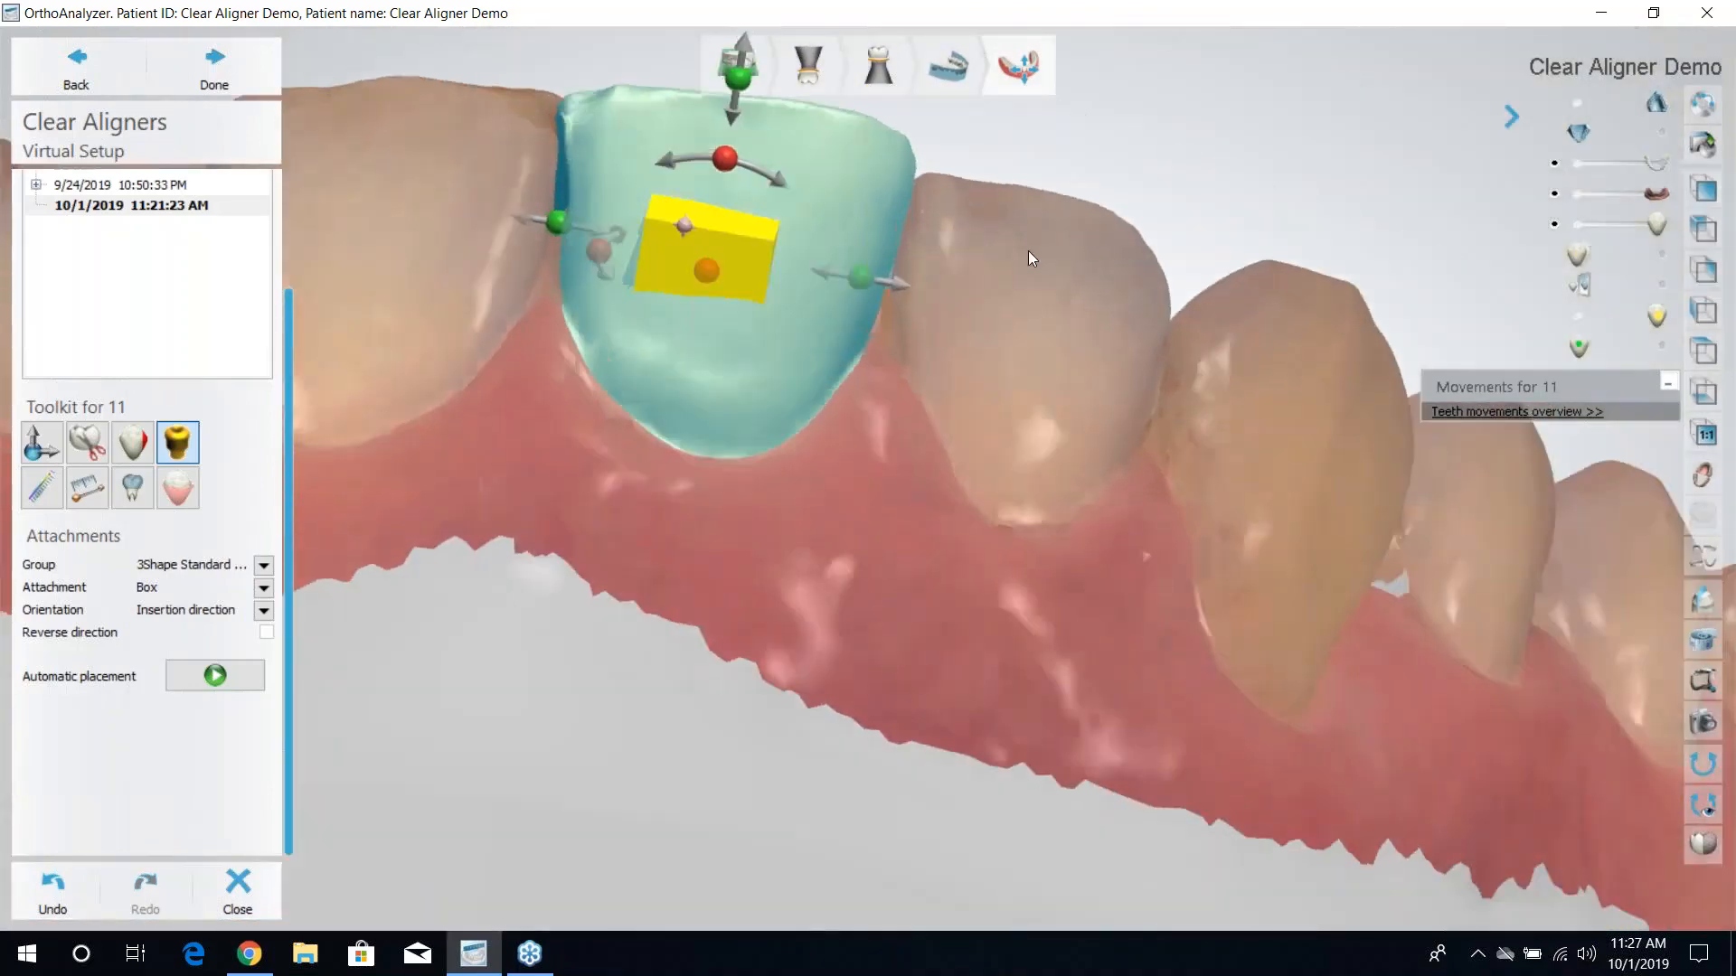
Set the attachment orientation to Surface normal.
click(264, 612)
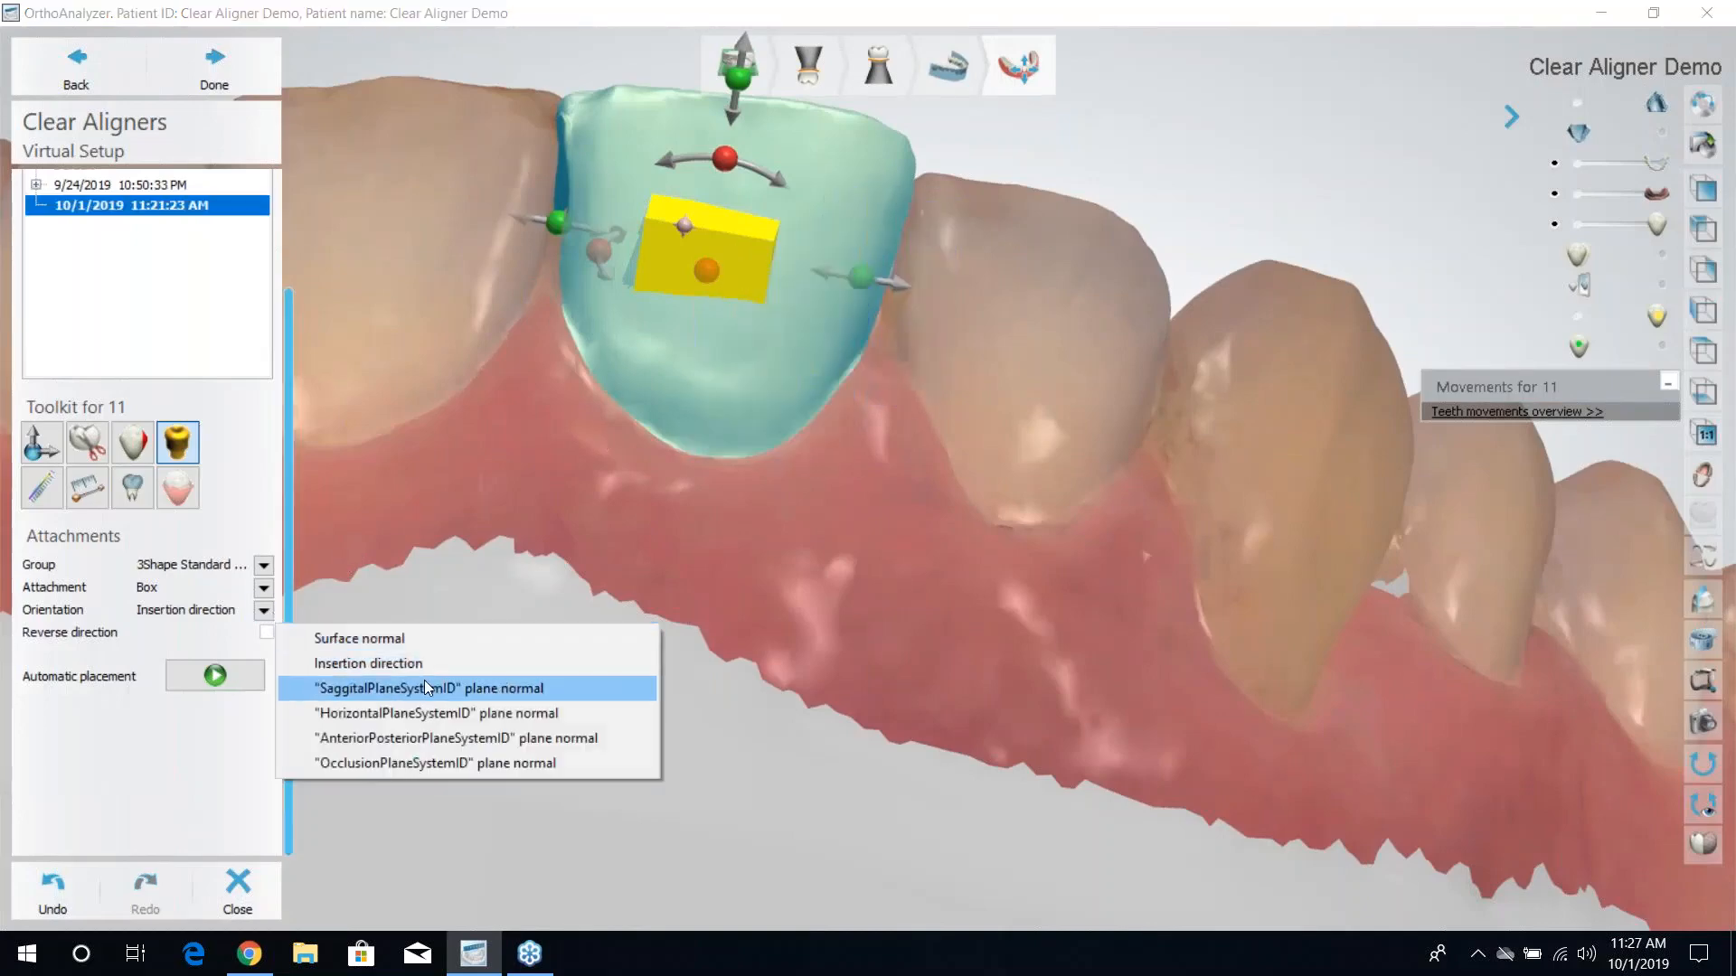
click(418, 640)
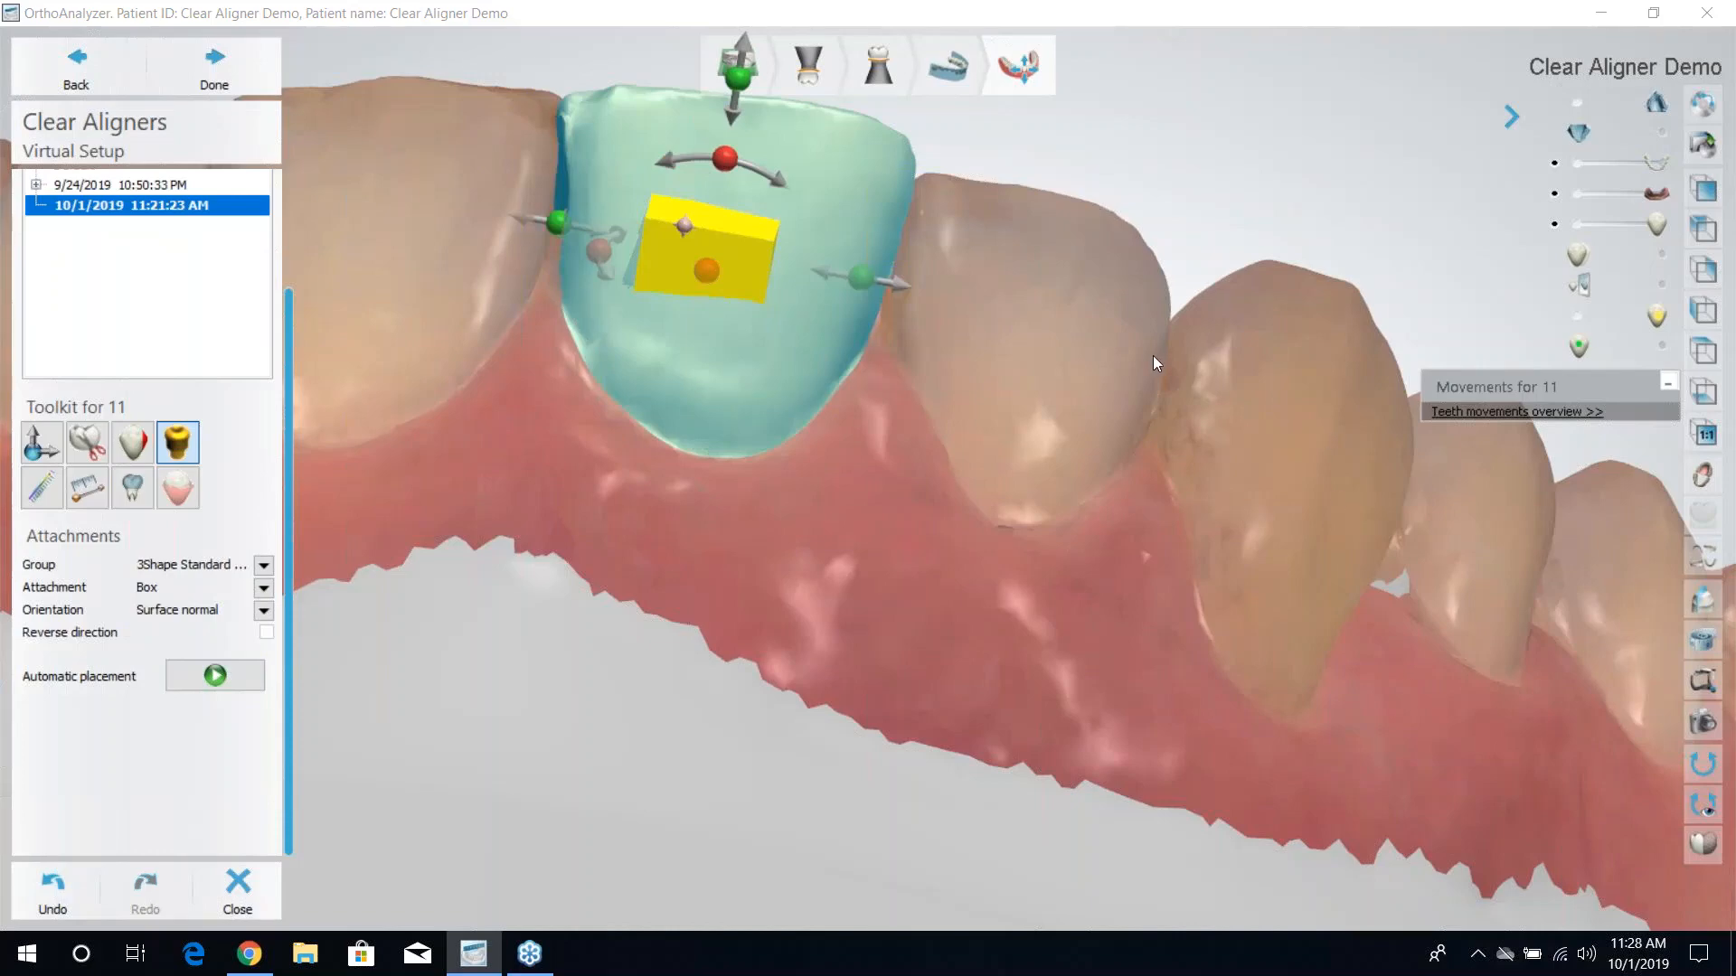
right_drag(1148, 350, 1244, 500)
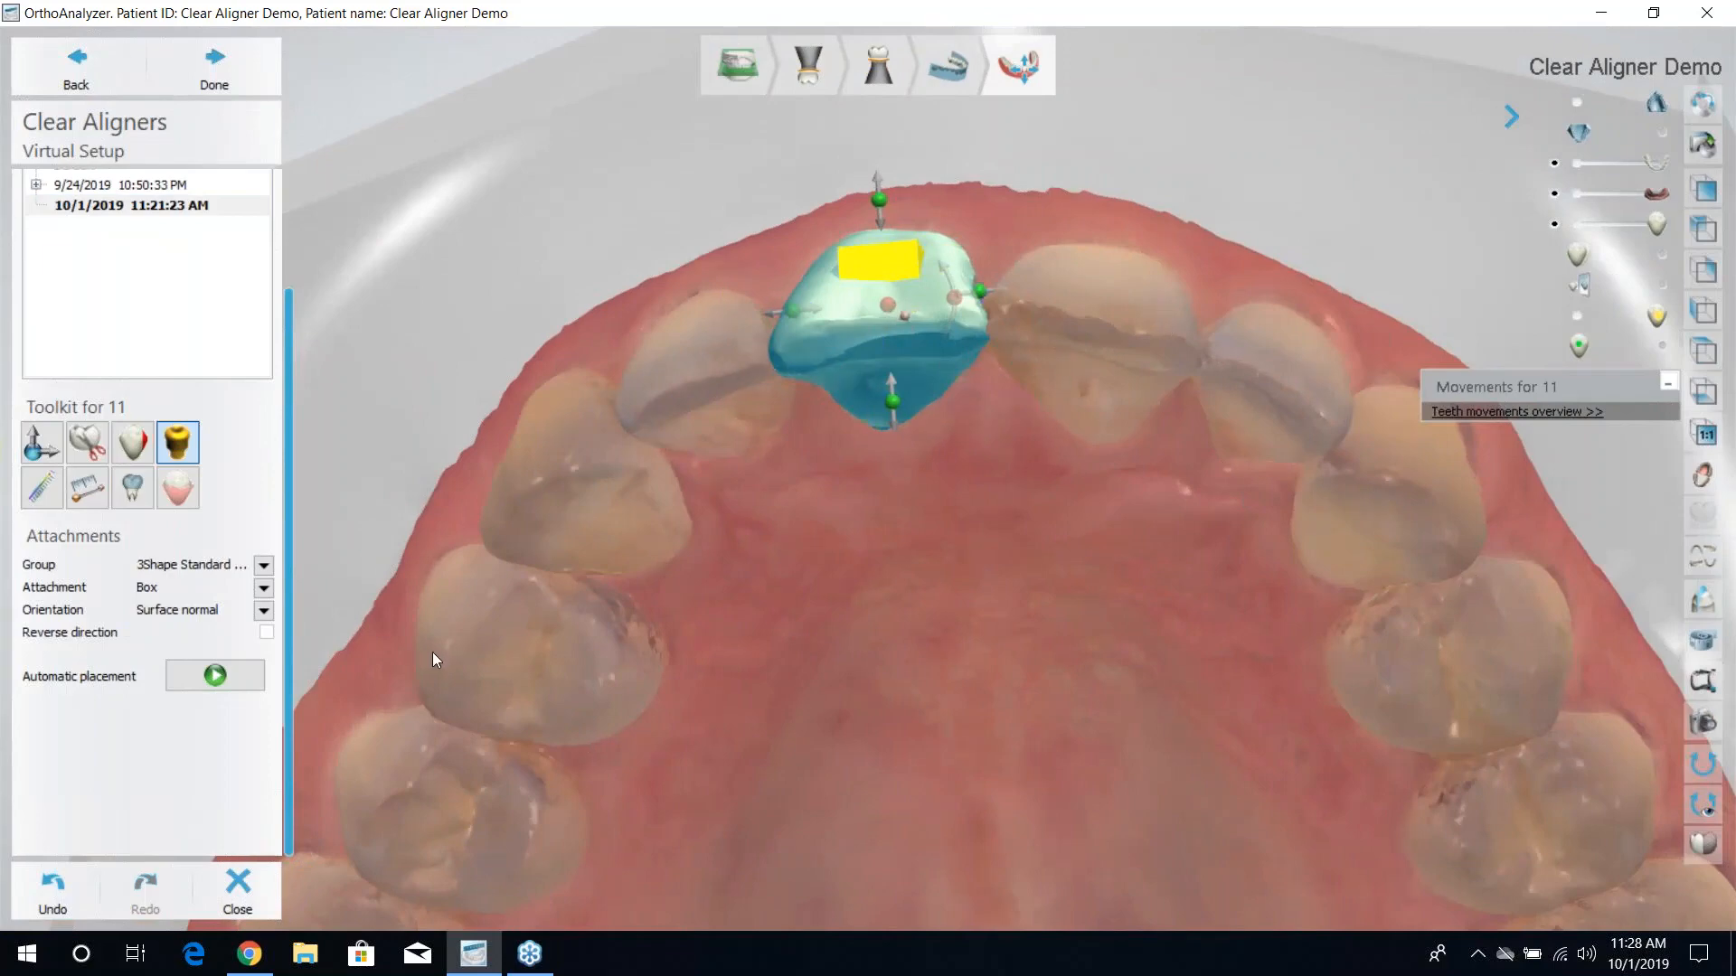
right_drag(1251, 290, 1266, 423)
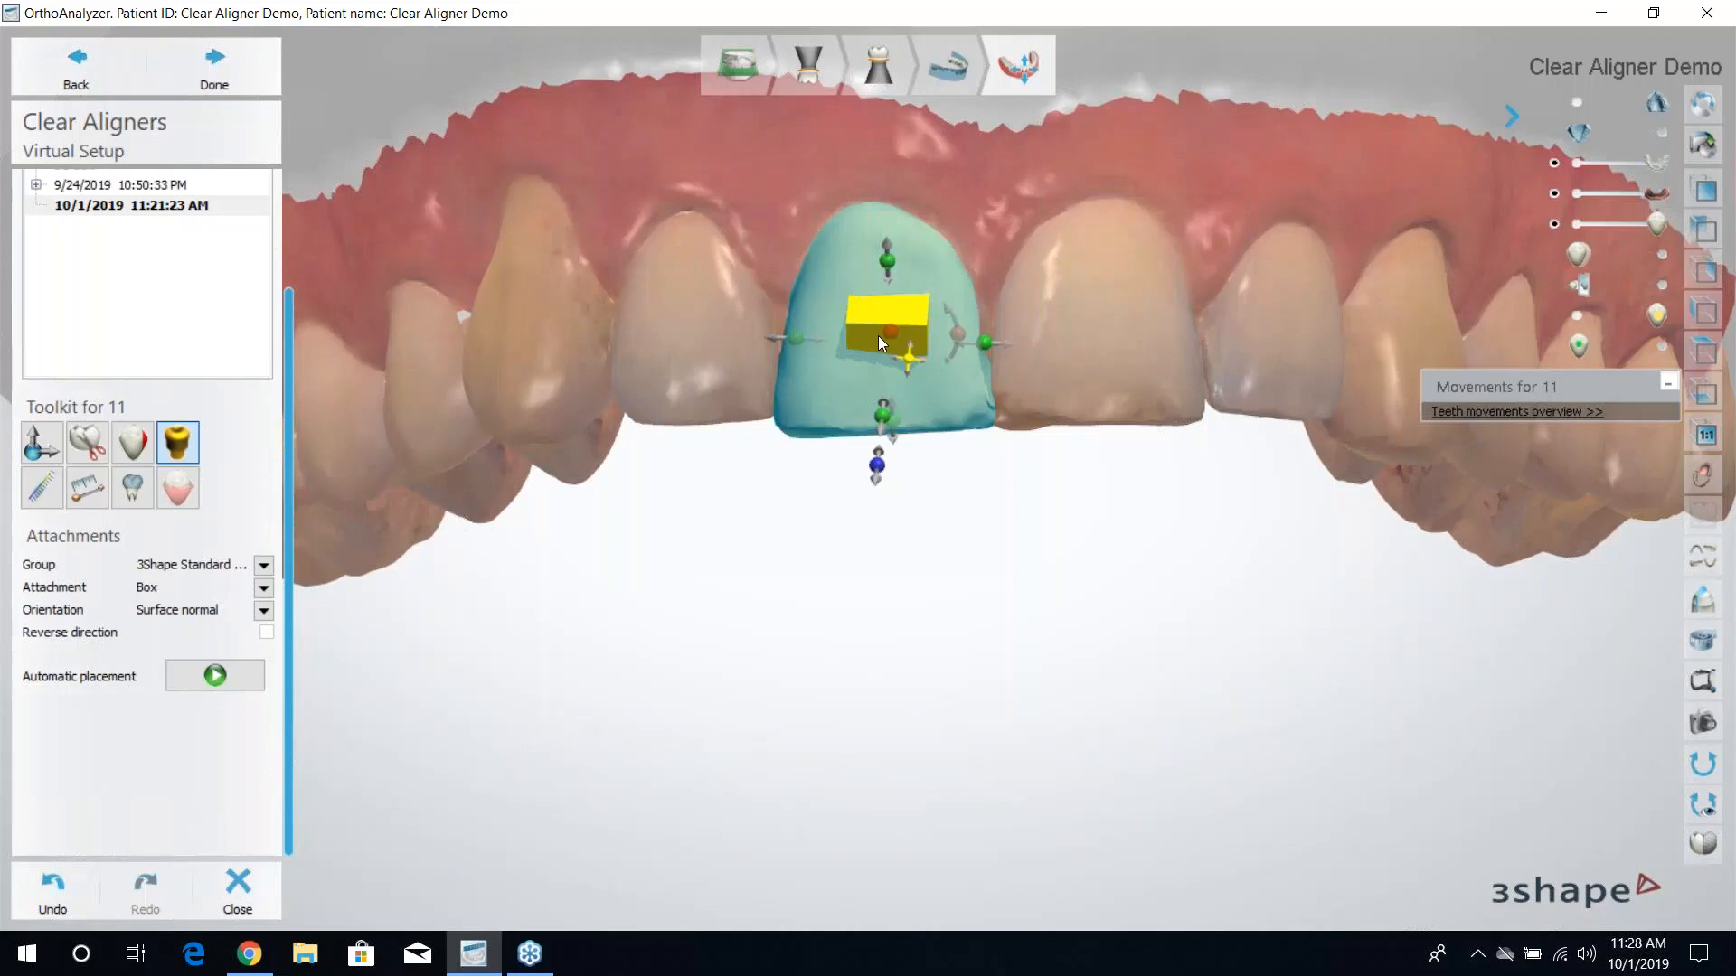
right_drag(1027, 527, 1116, 307)
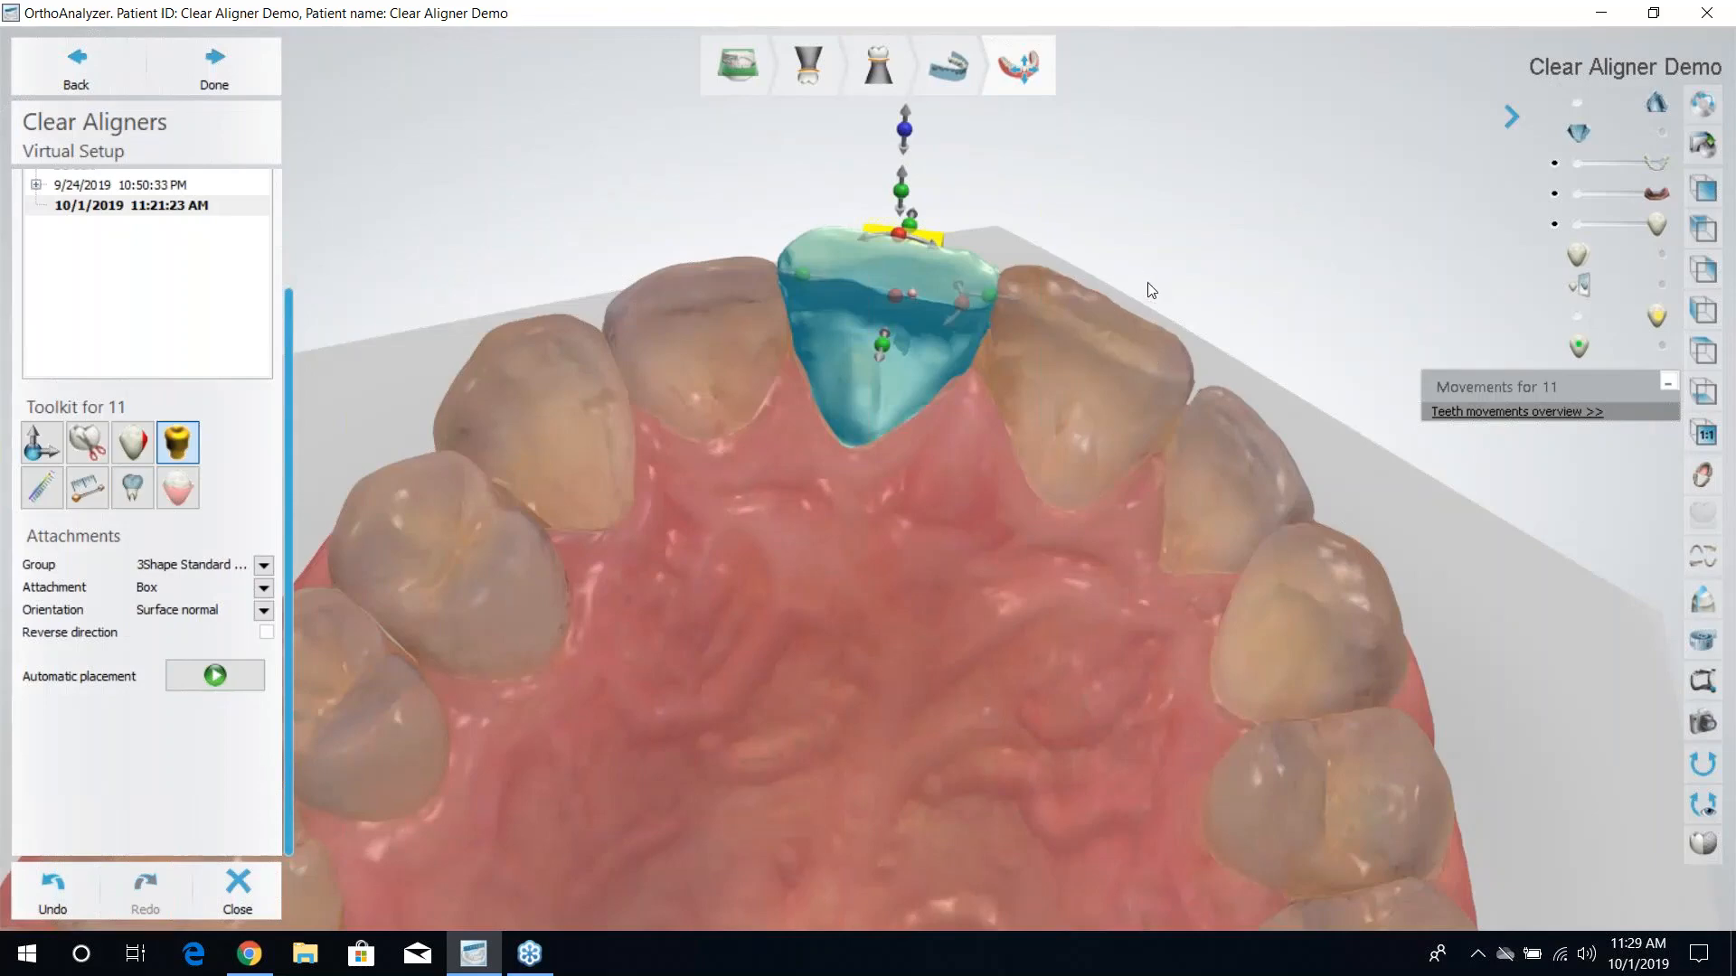
mouse_move(1150, 290)
right_down()
mouse_move(1165, 235)
mouse_move(1133, 476)
mouse_move(1137, 243)
mouse_move(1142, 264)
right_up()
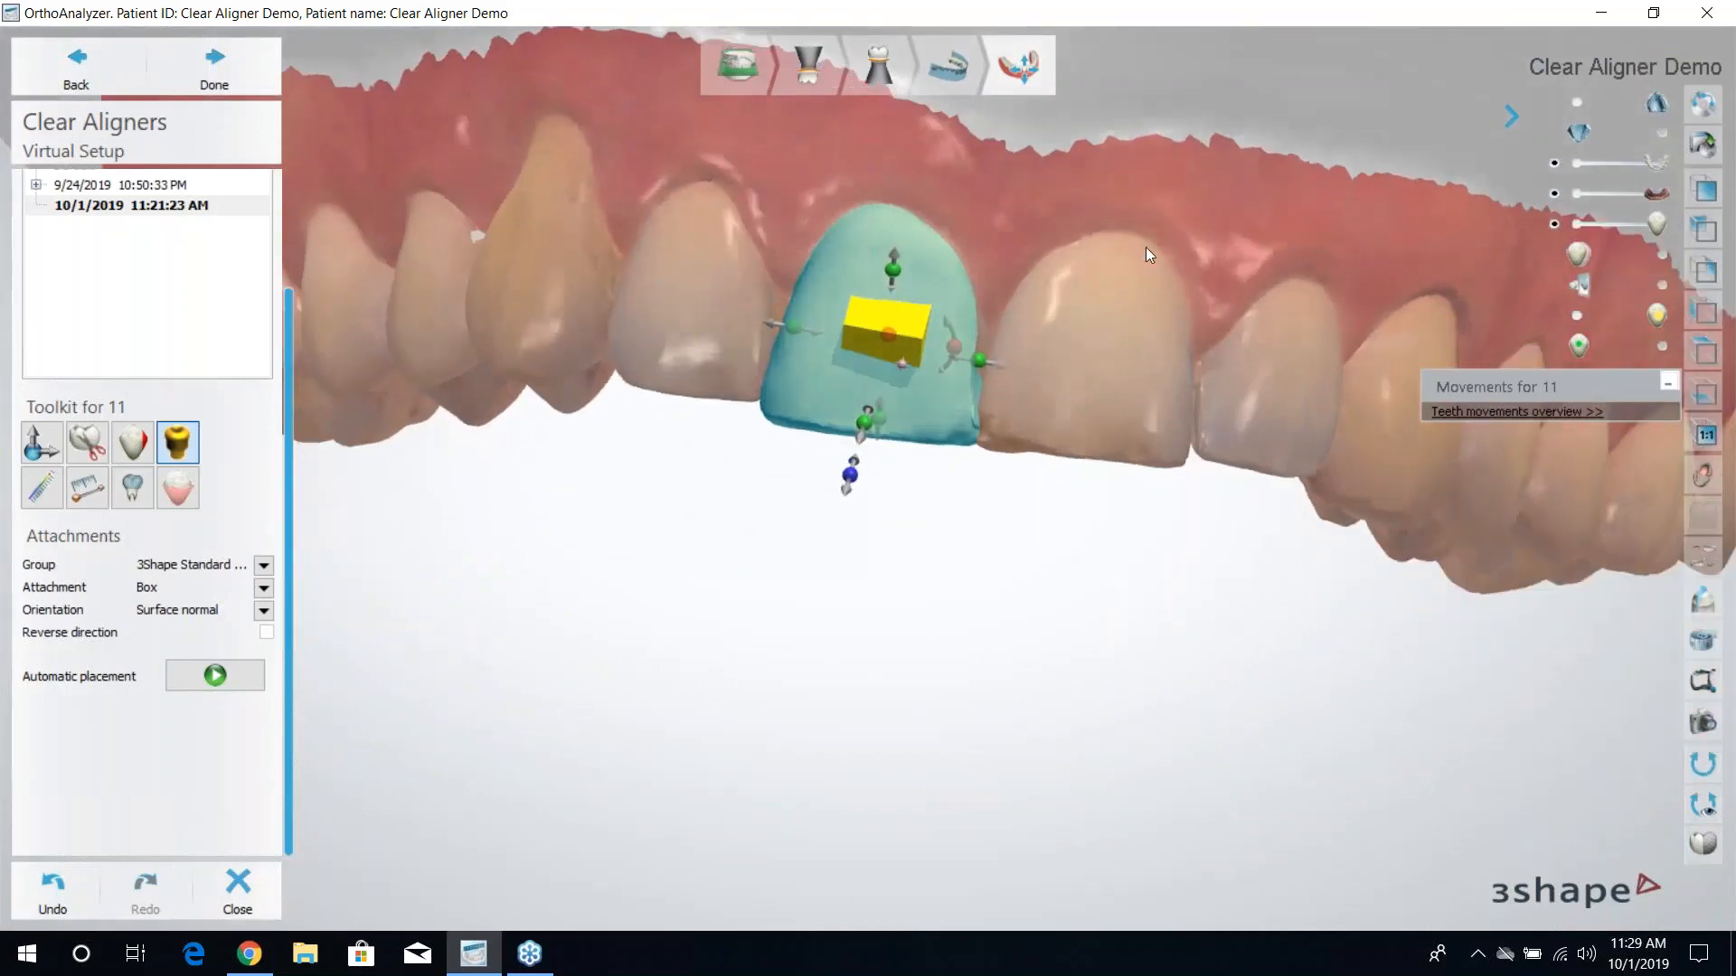
Delete the box attachment from tooth 11.
right_drag(1083, 296, 904, 374)
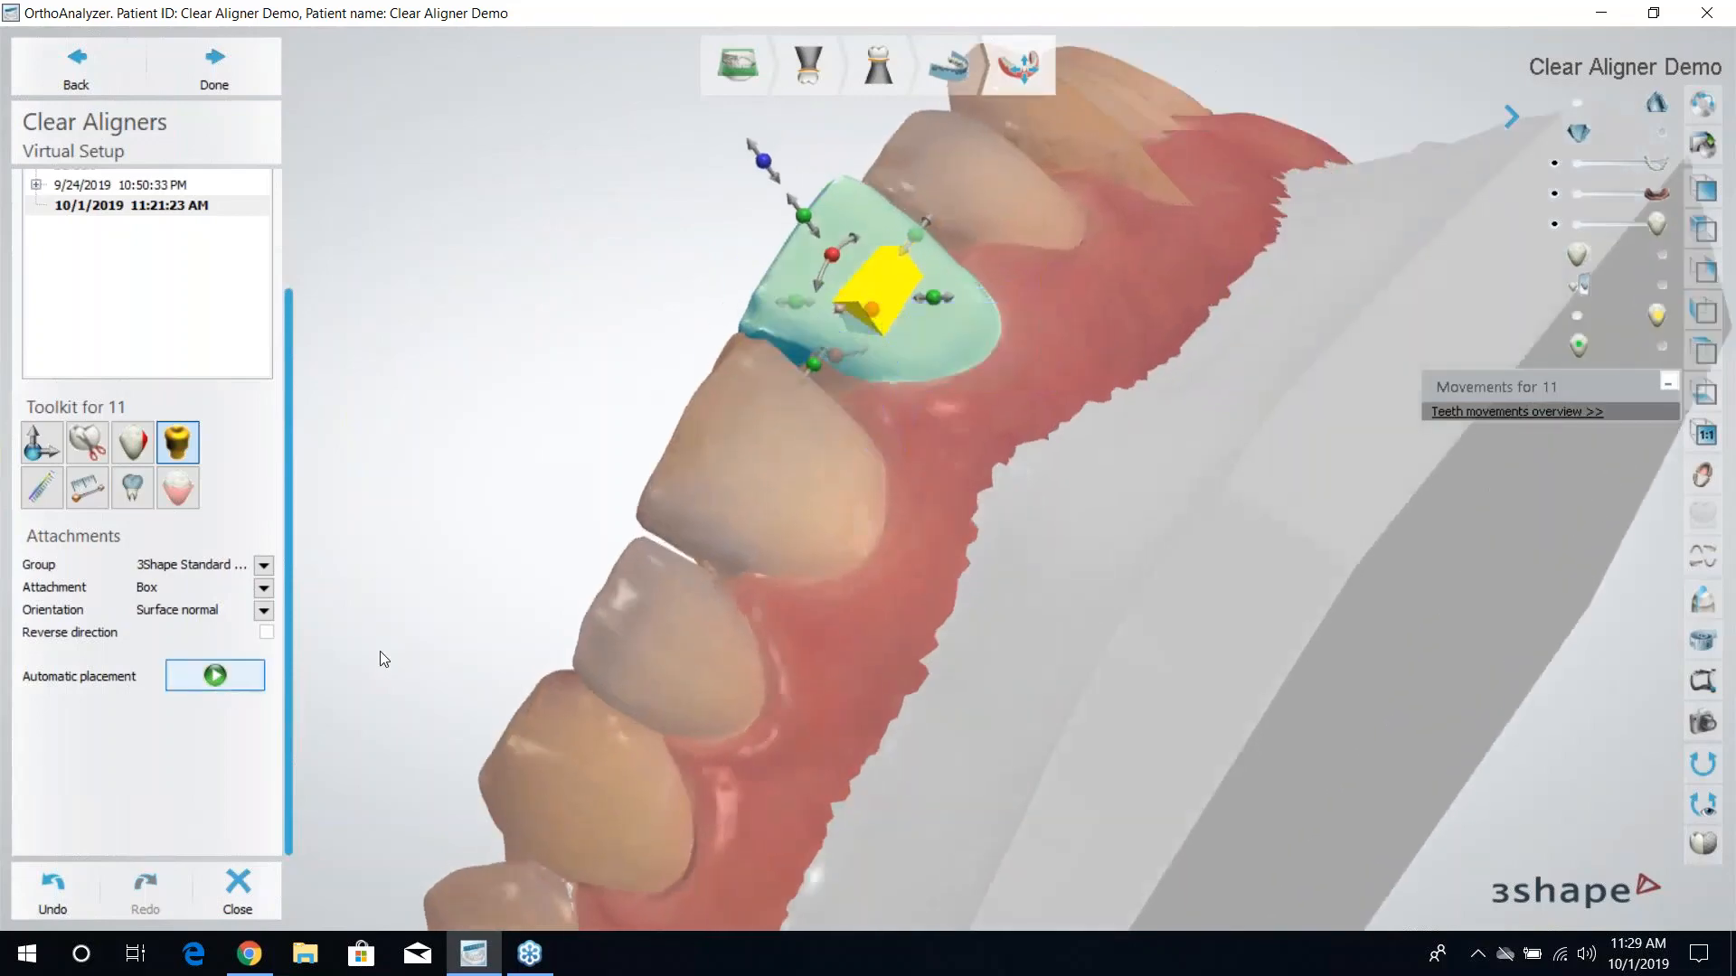
right_click(875, 312)
click(931, 327)
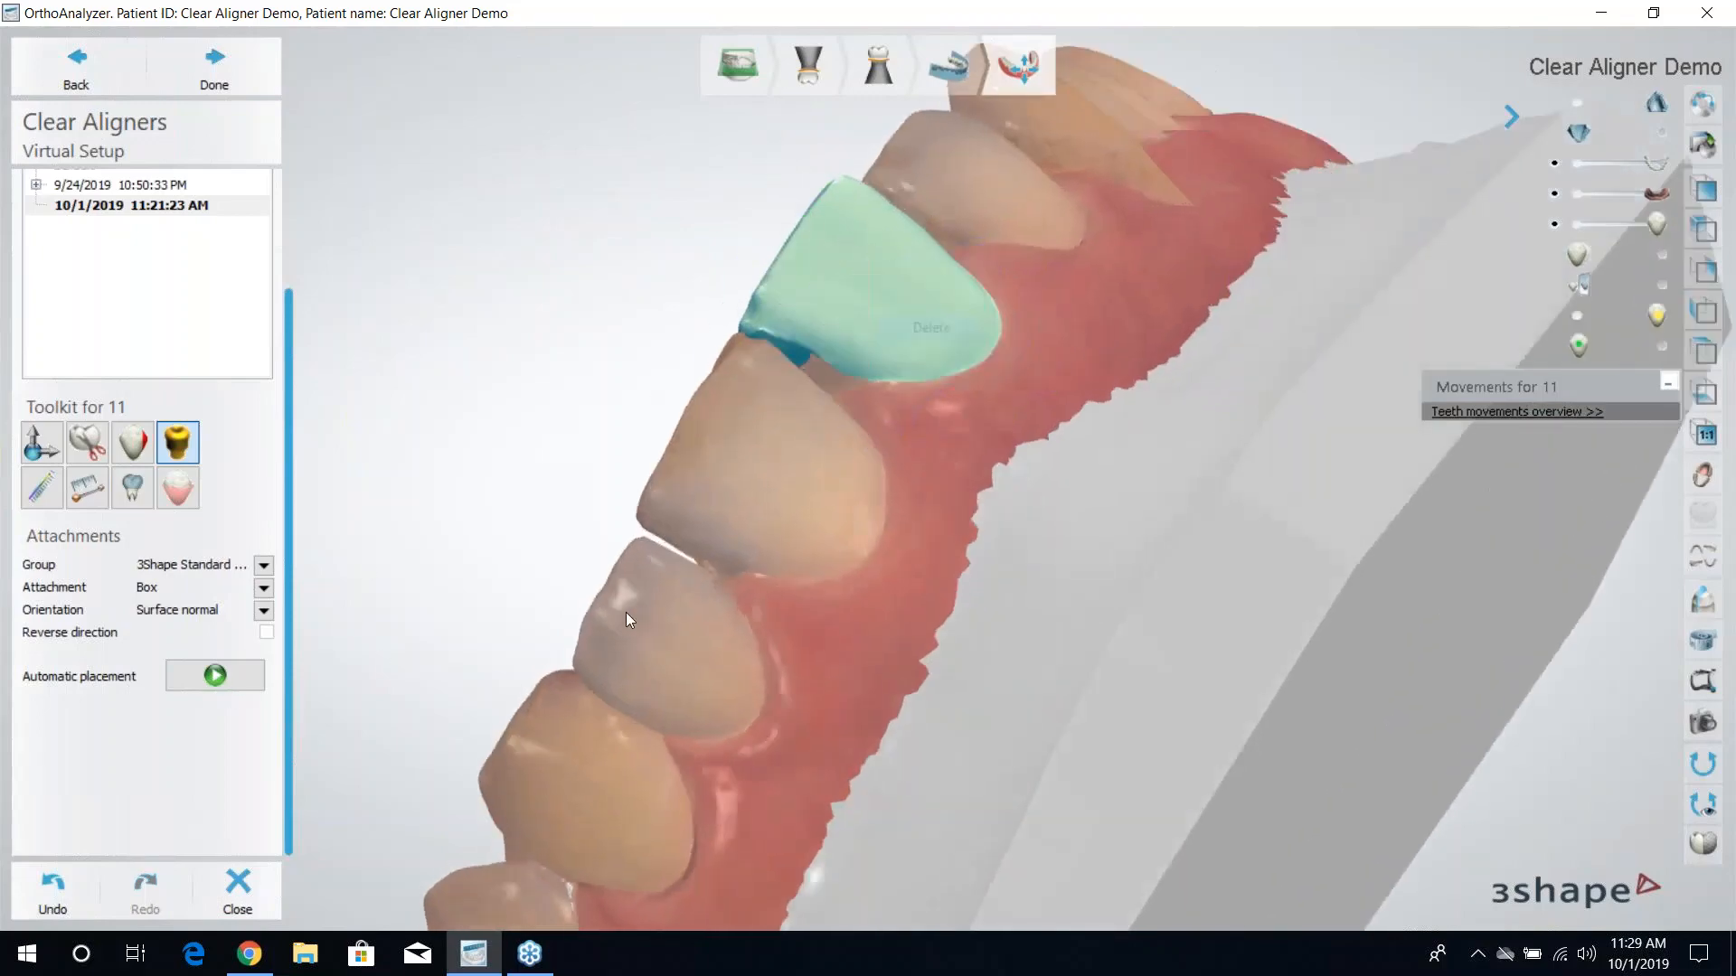
Show the distance map for tooth 11 and inspect its contacts with the neighbouring teeth.
right_drag(626, 612, 972, 379)
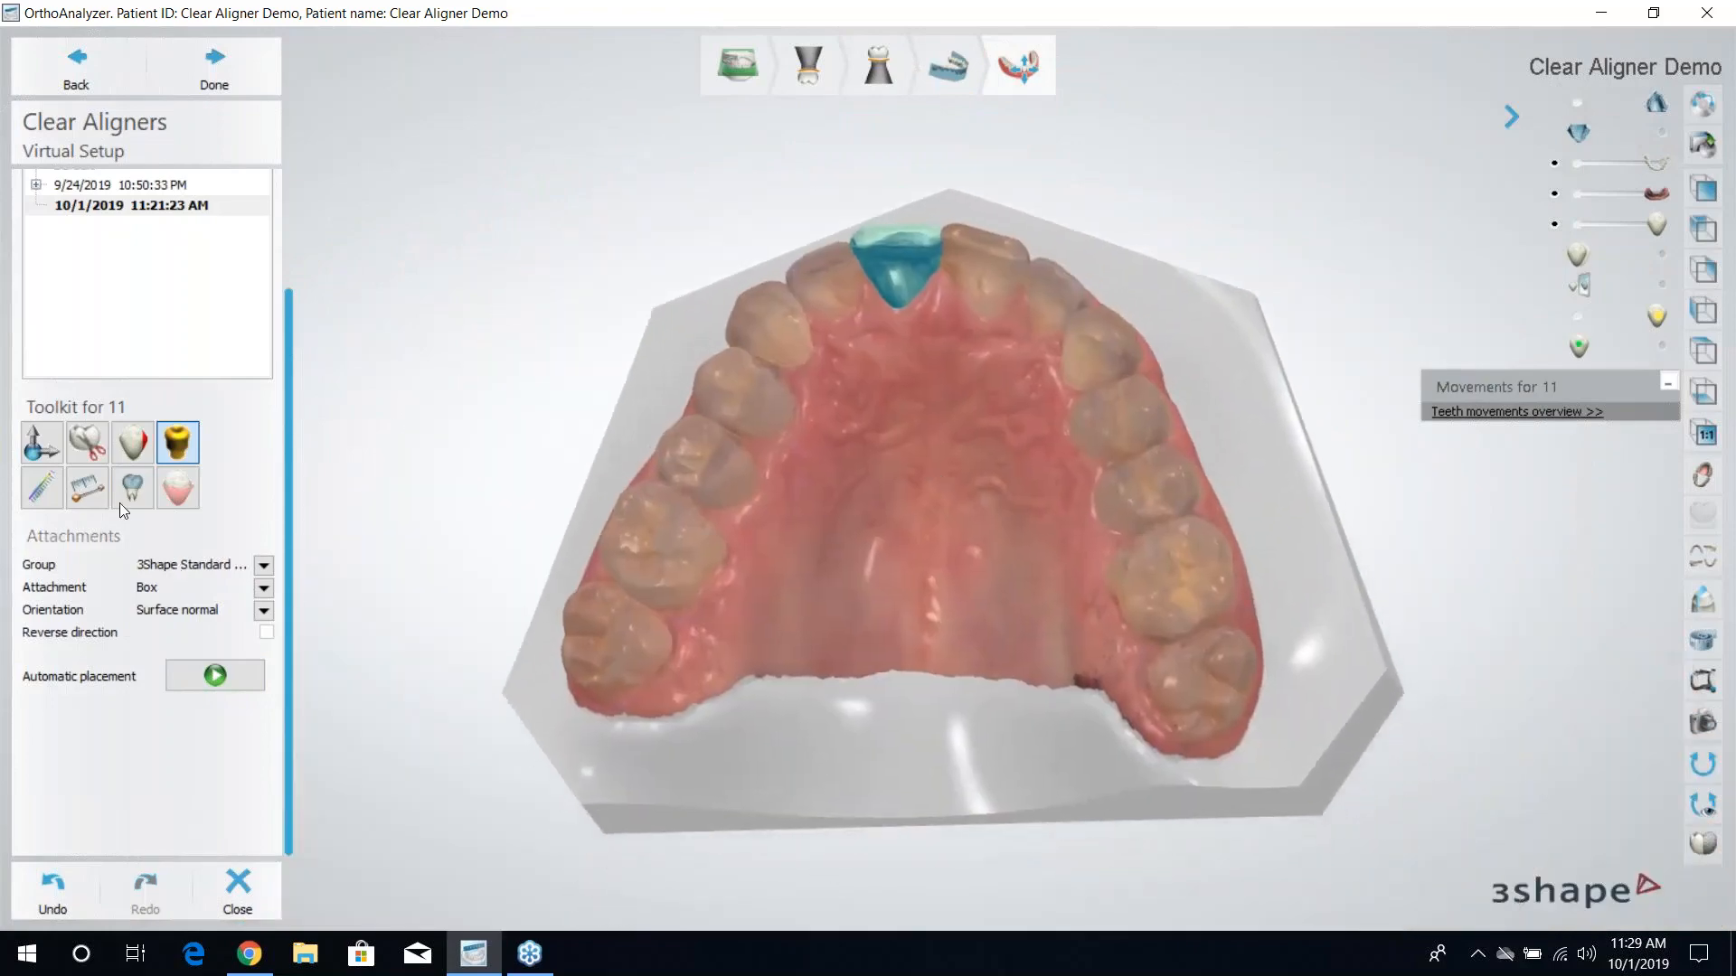
click(60, 484)
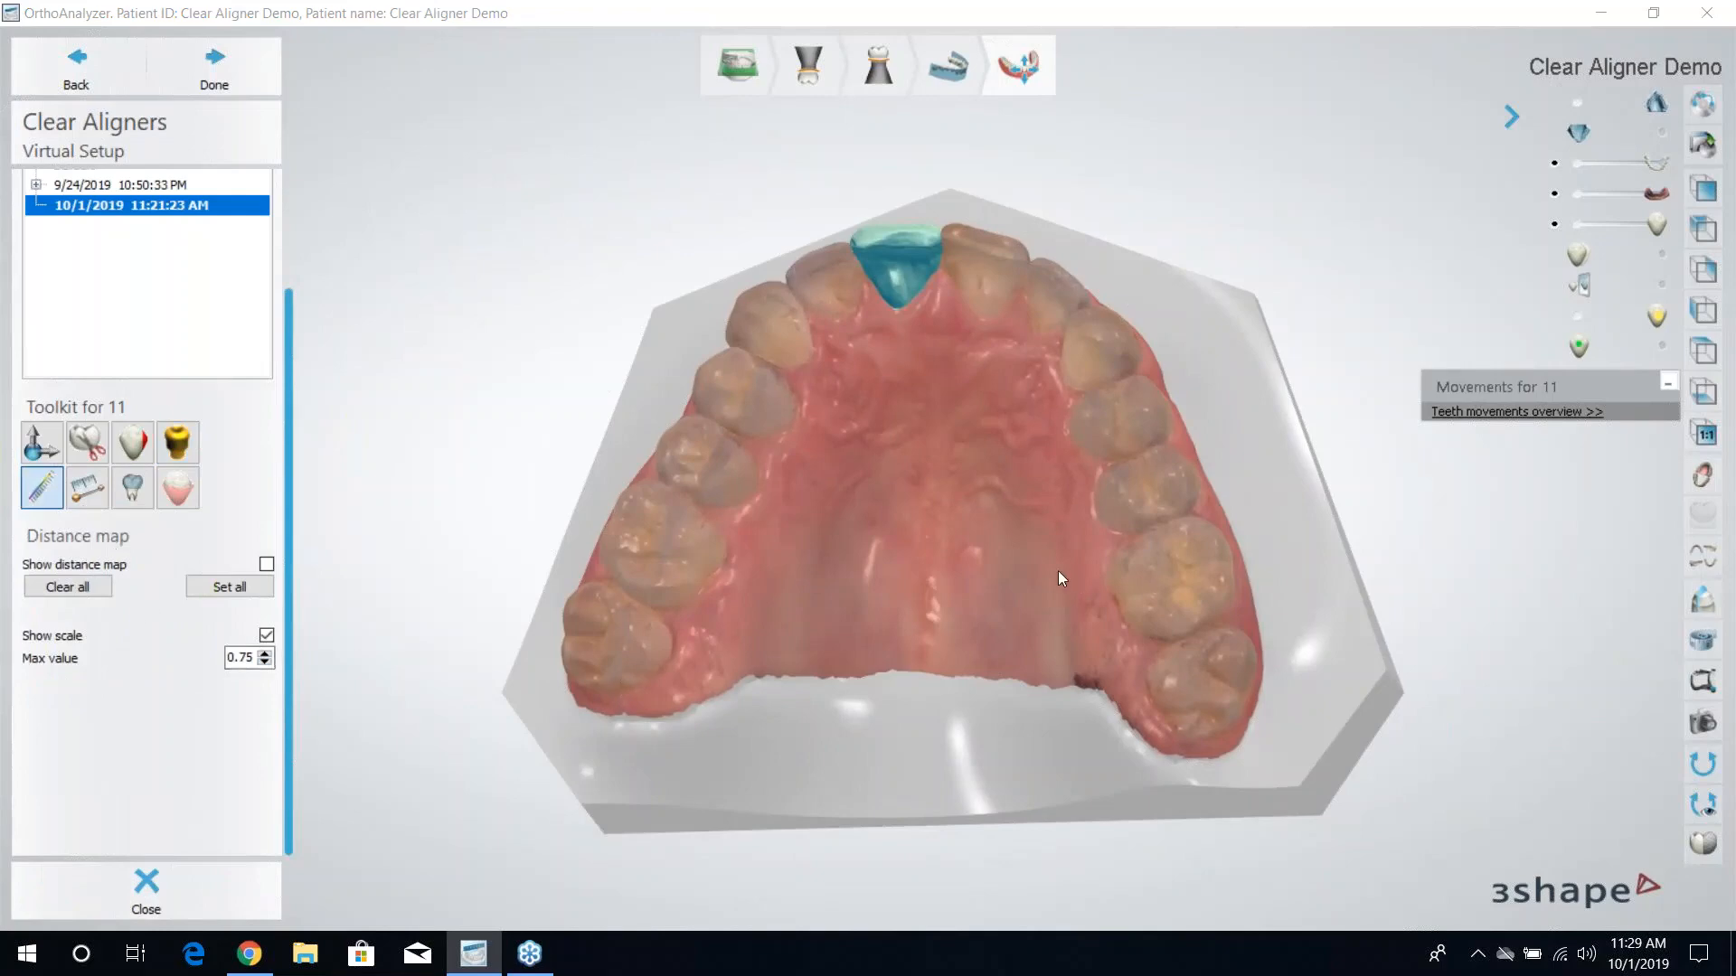
right_drag(1058, 571, 1031, 497)
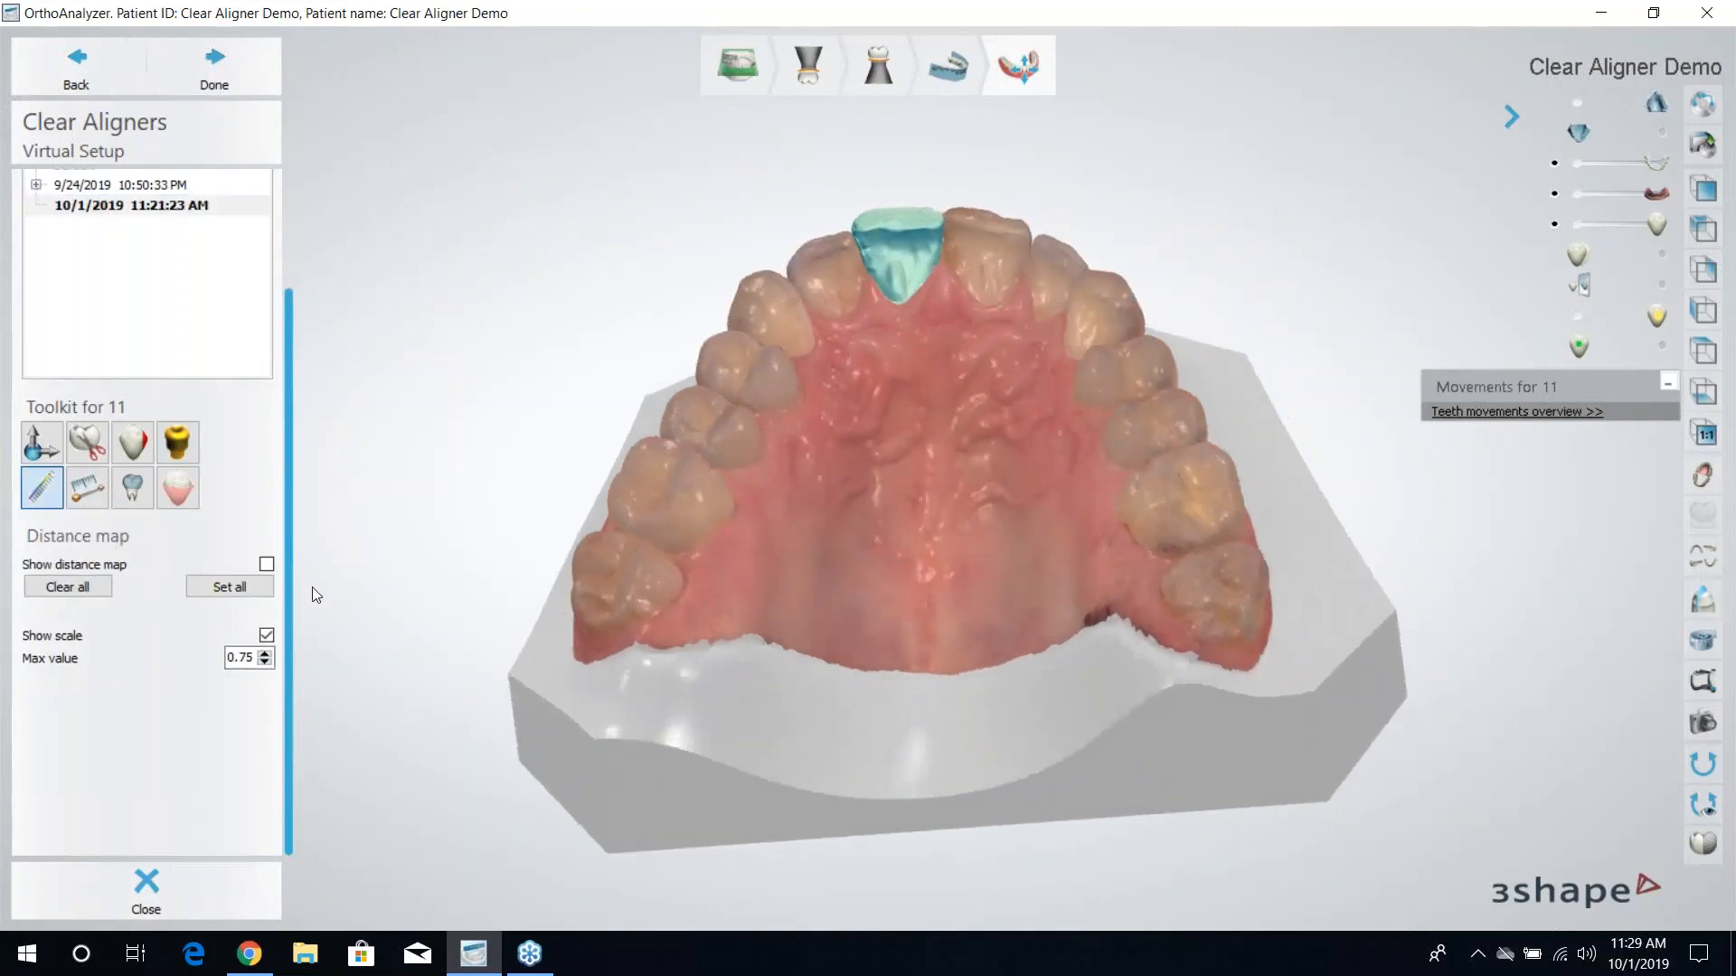
click(267, 565)
right_drag(1007, 377, 1475, 612)
scroll(913, 219, up, 3)
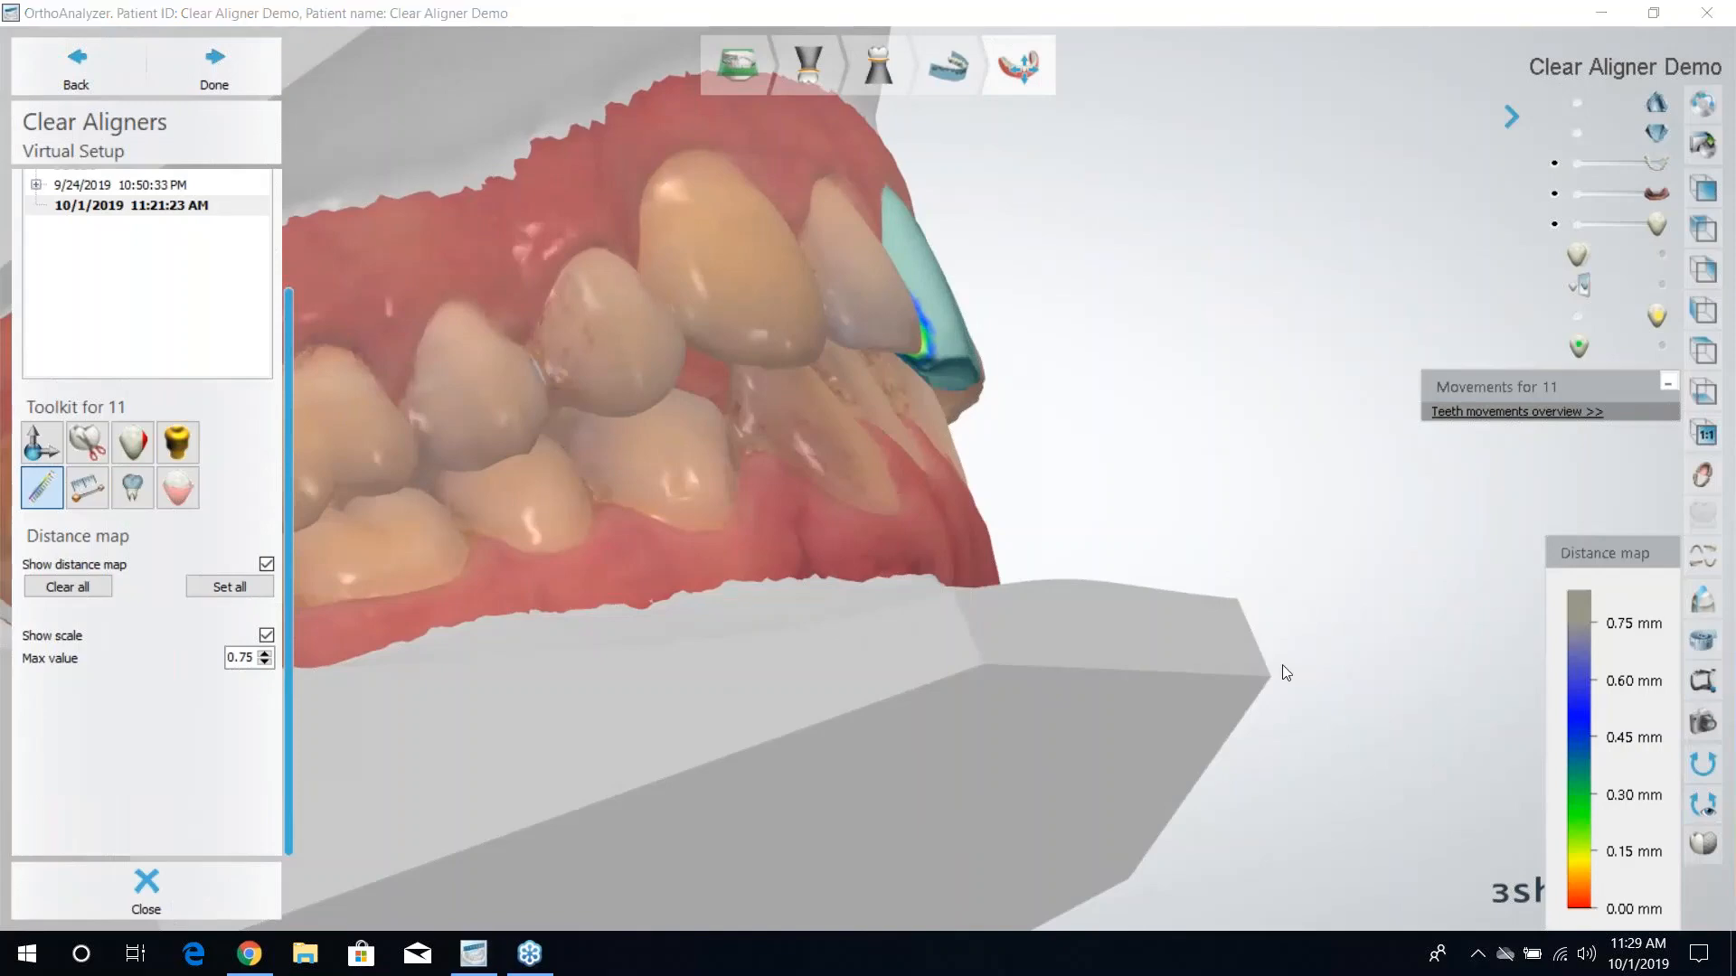
Place two measure points side by side on the facial surface of tooth 11.
click(86, 488)
right_drag(897, 389, 859, 430)
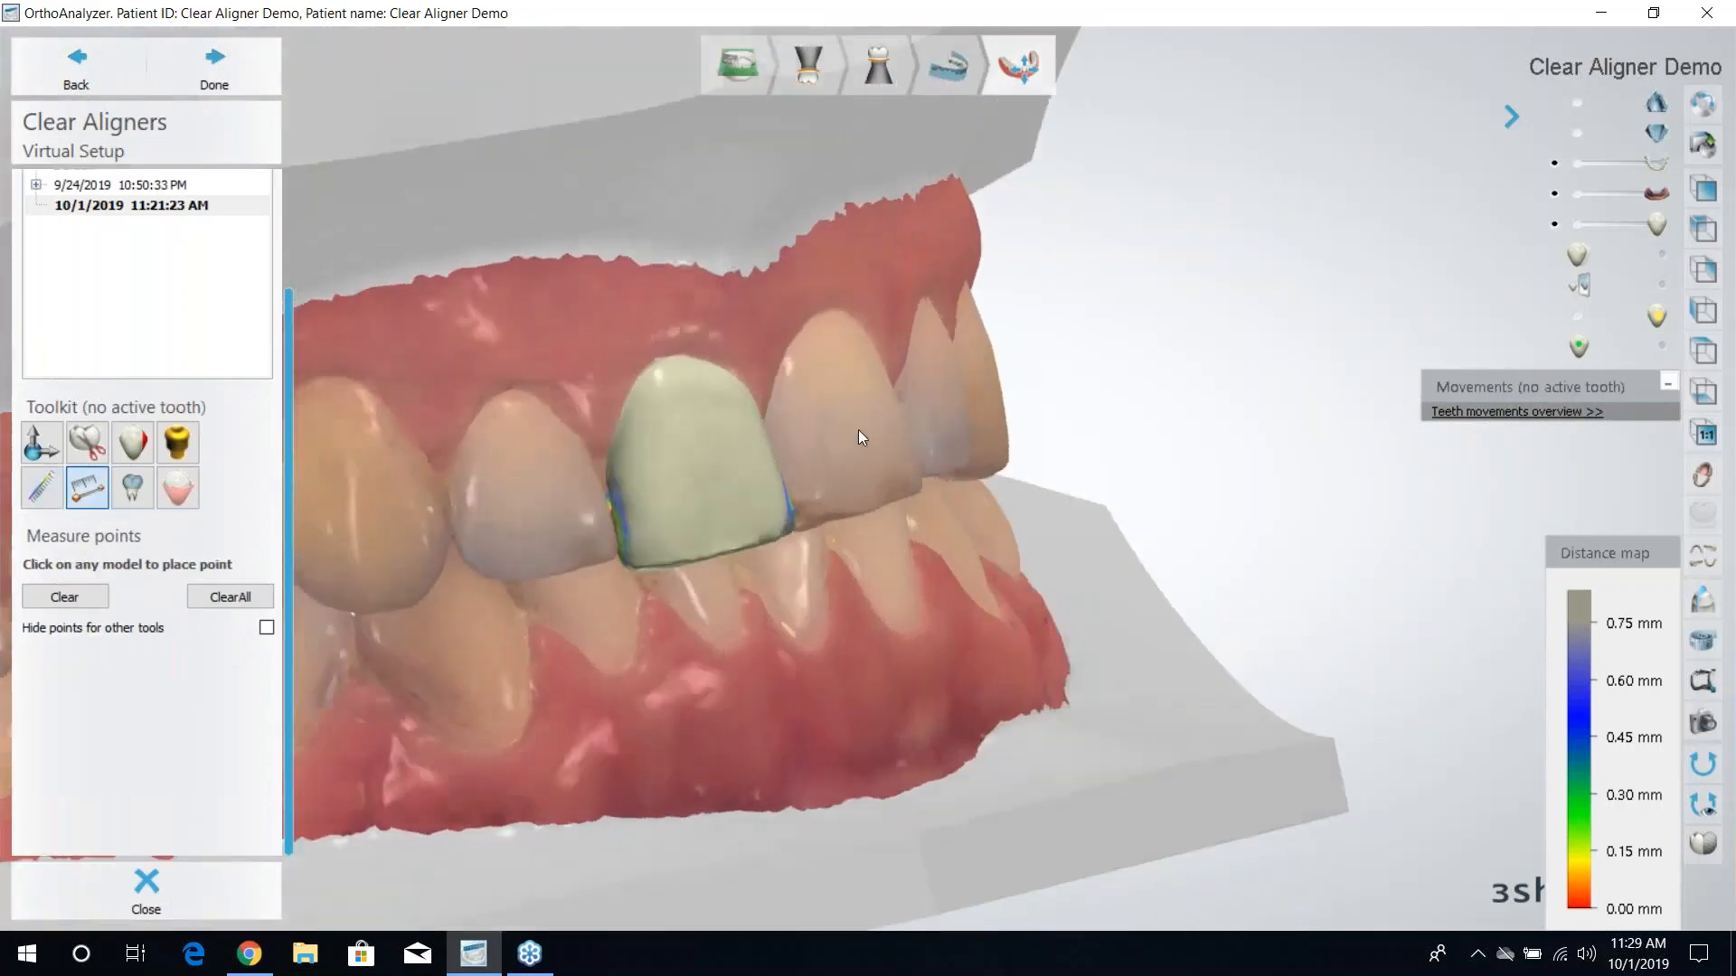
click(624, 502)
click(701, 486)
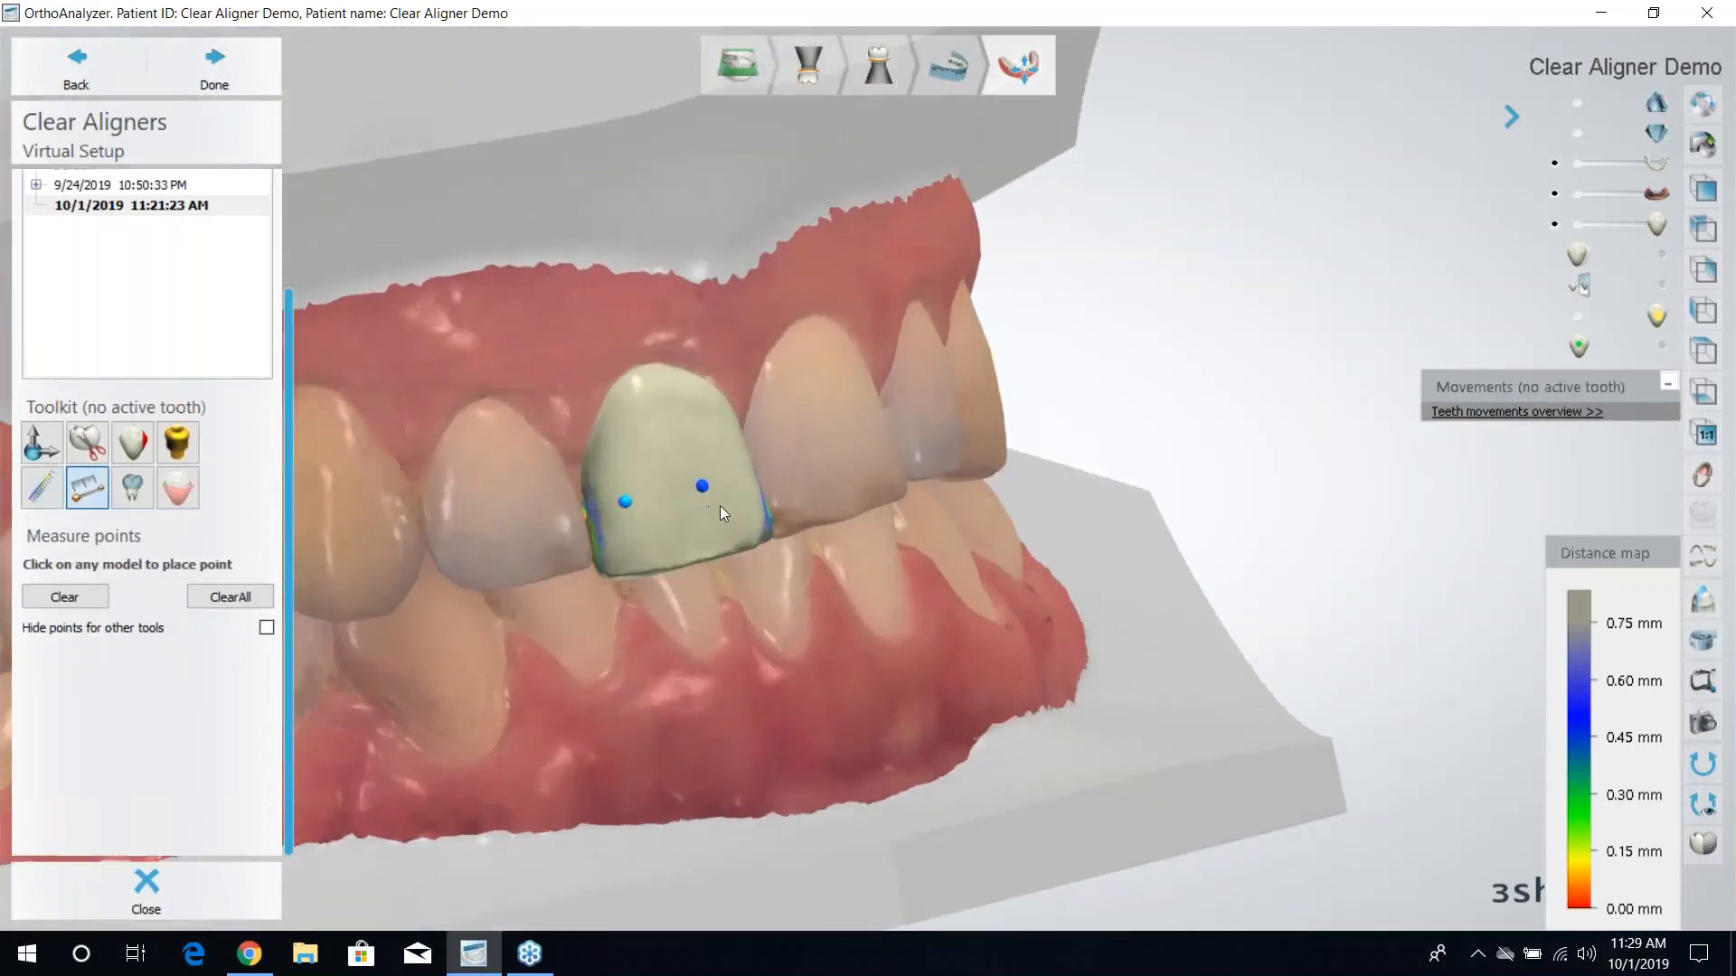
right_drag(720, 506, 659, 265)
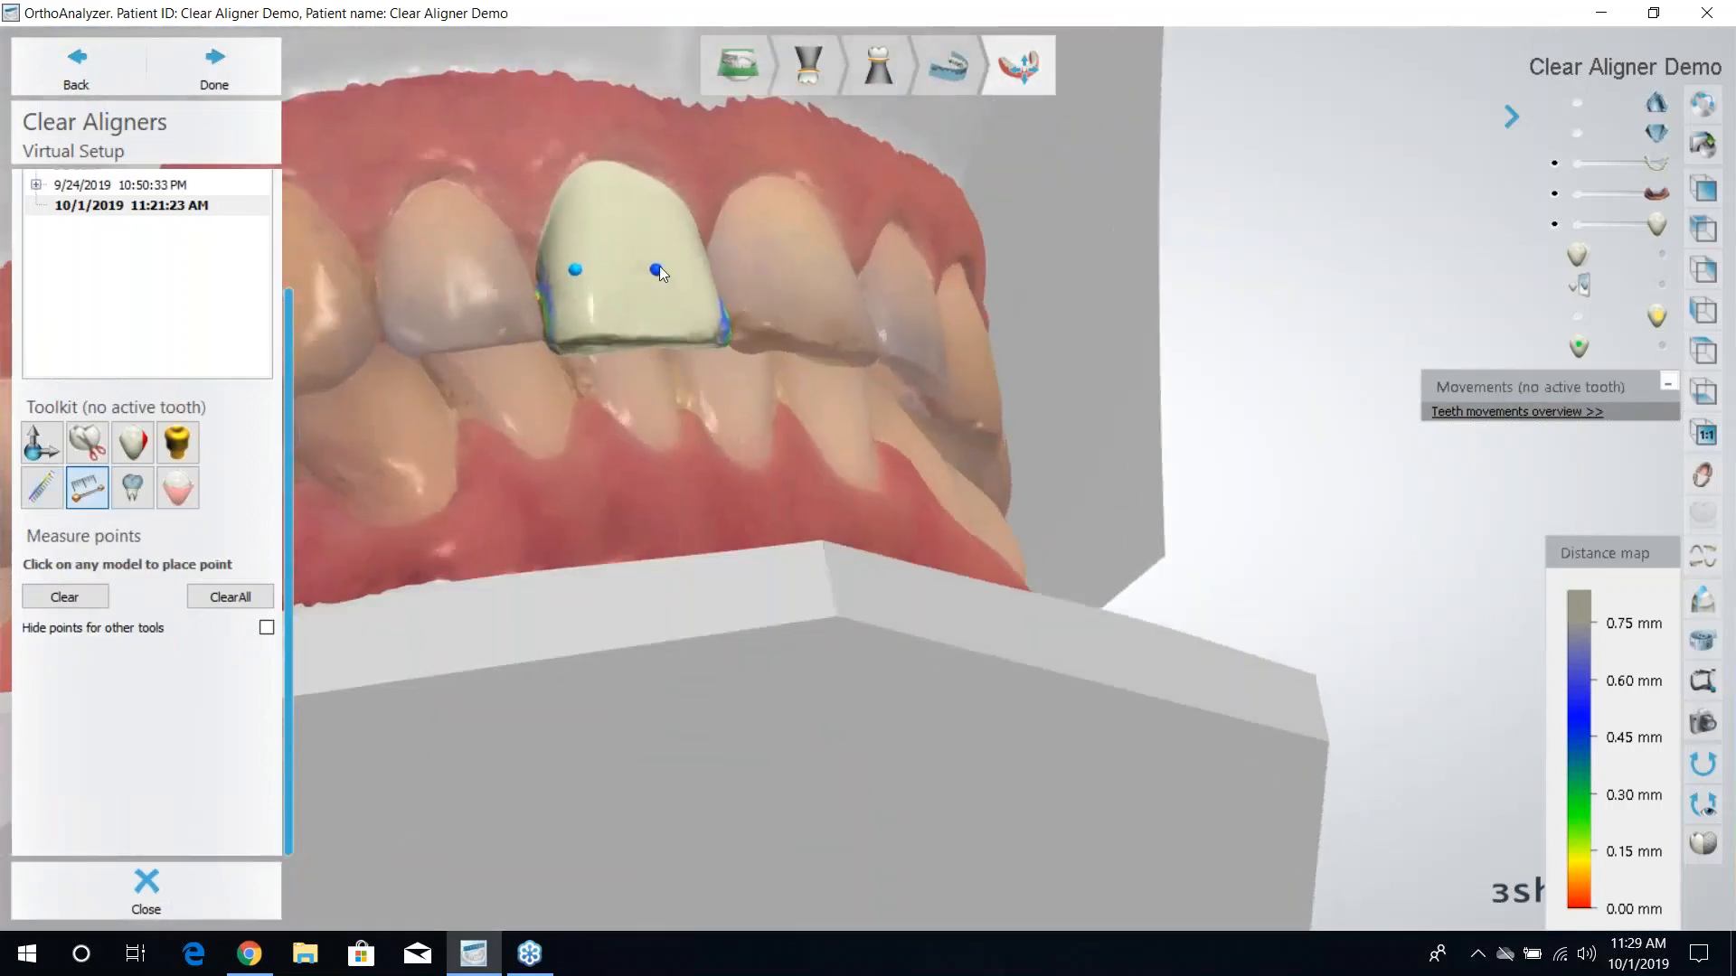
right_drag(801, 356, 799, 289)
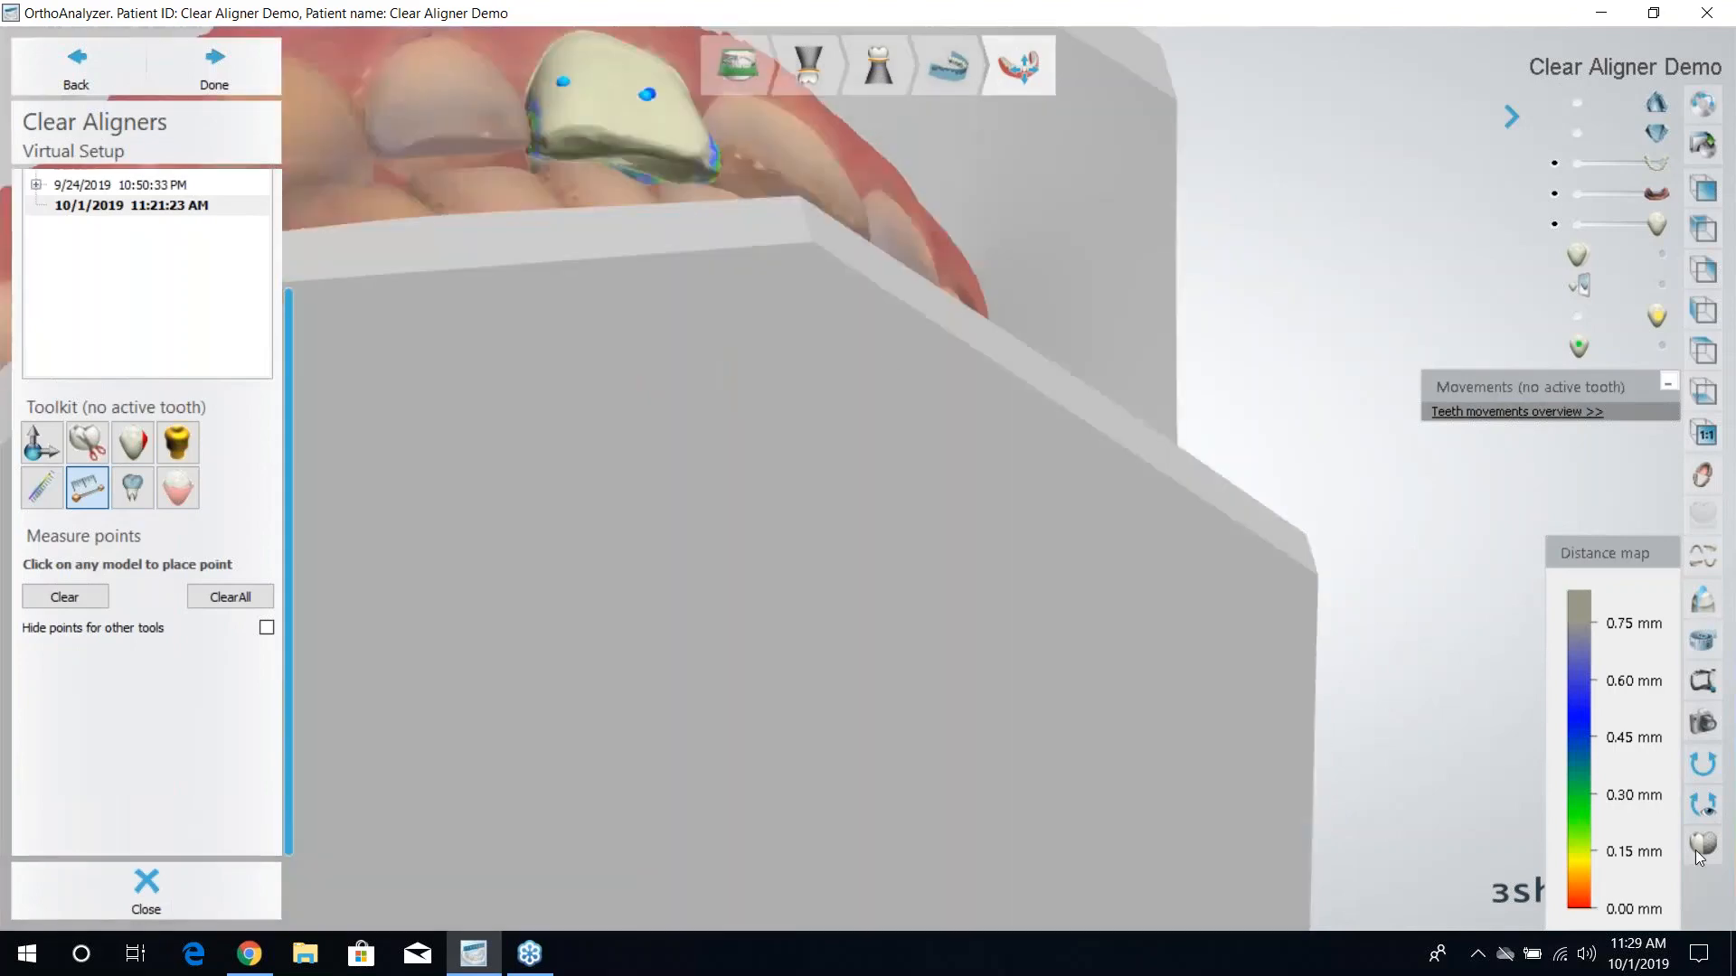
Clear the distance map from all teeth.
click(42, 488)
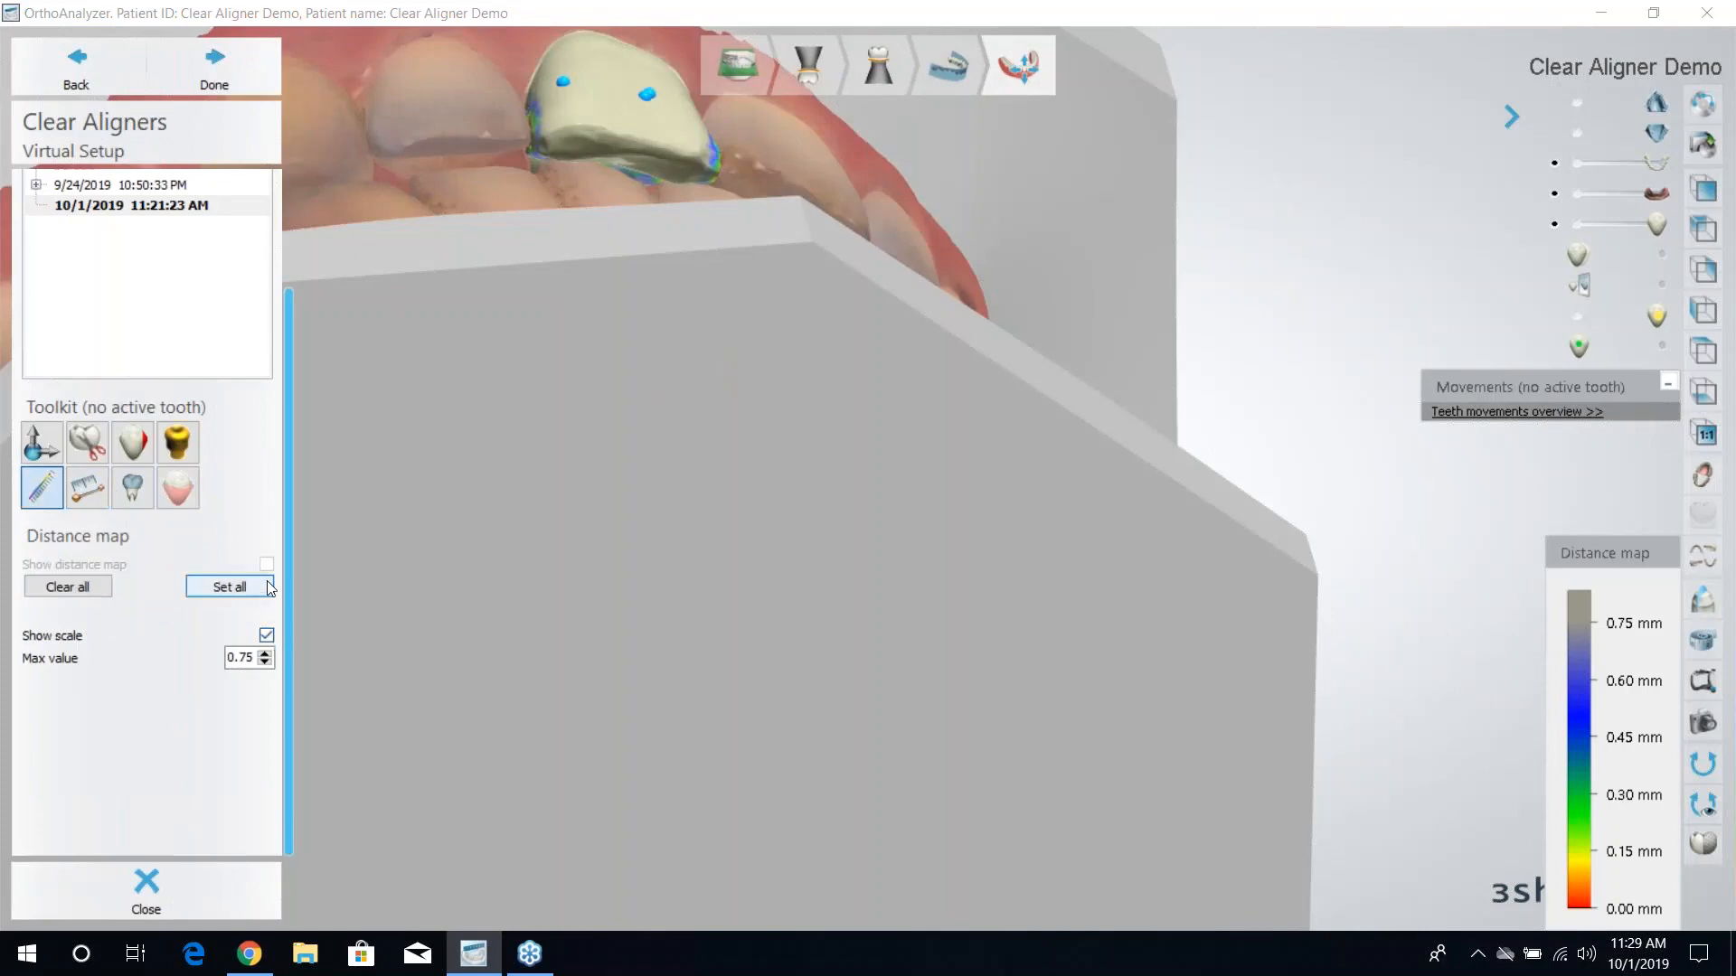
click(106, 586)
Place two measure points side by side on the facial surface of tooth 21 and view them up close.
click(87, 488)
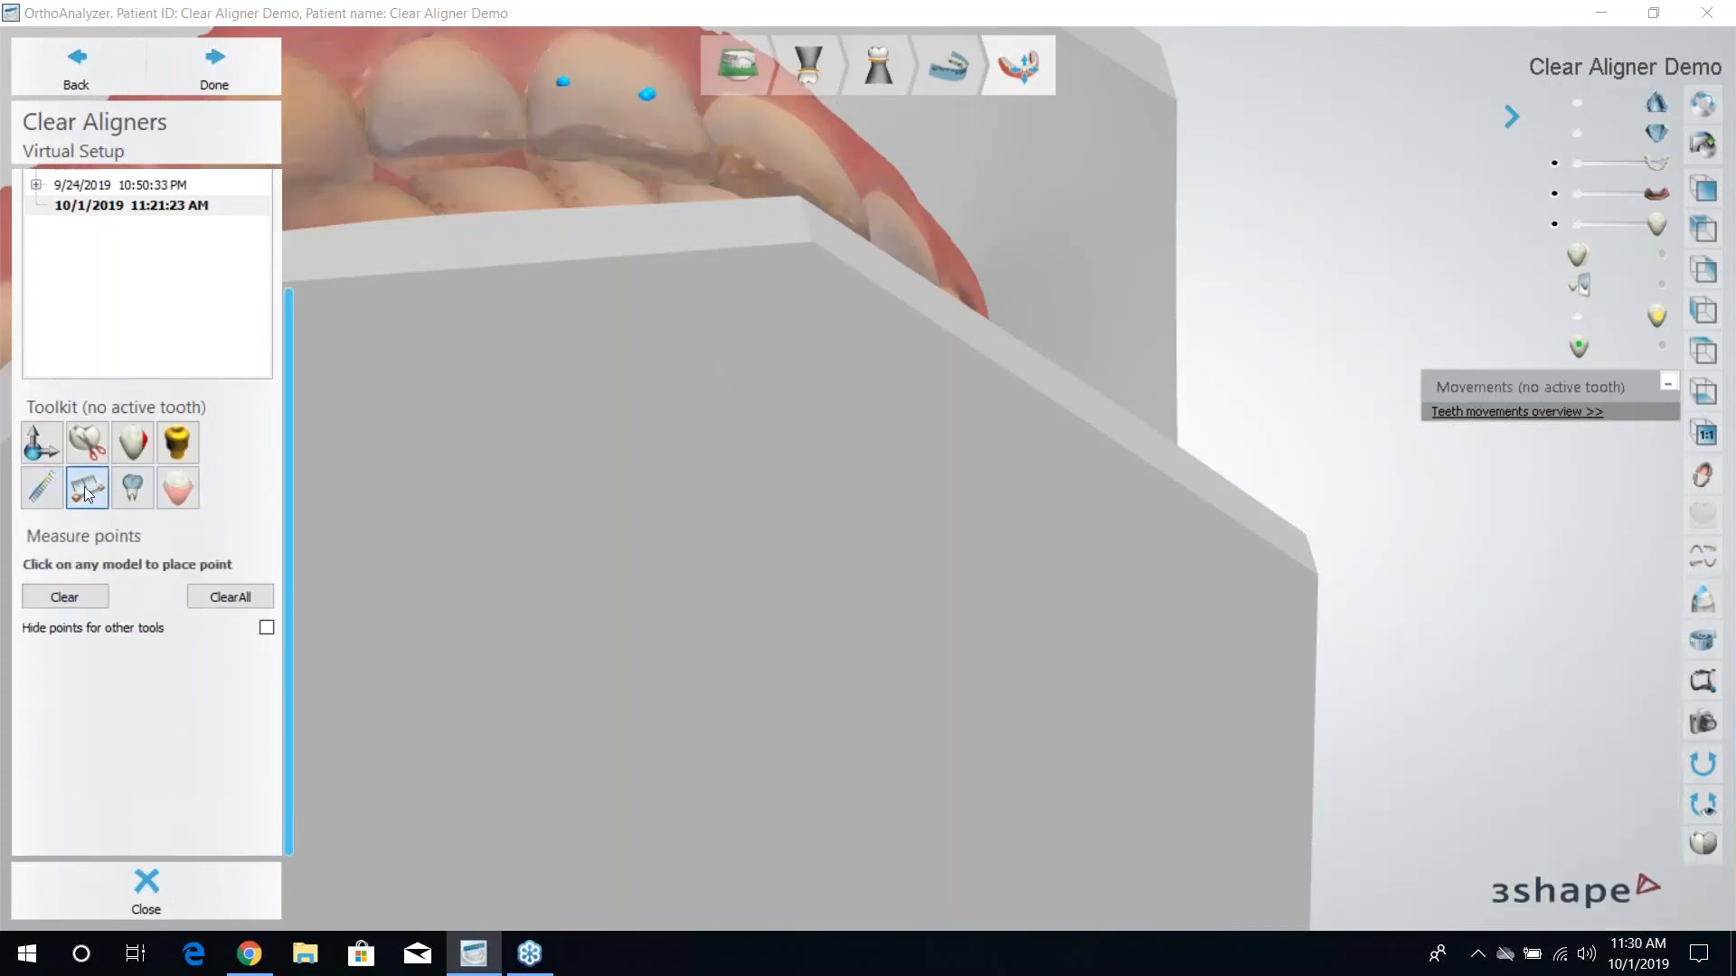
click(1706, 646)
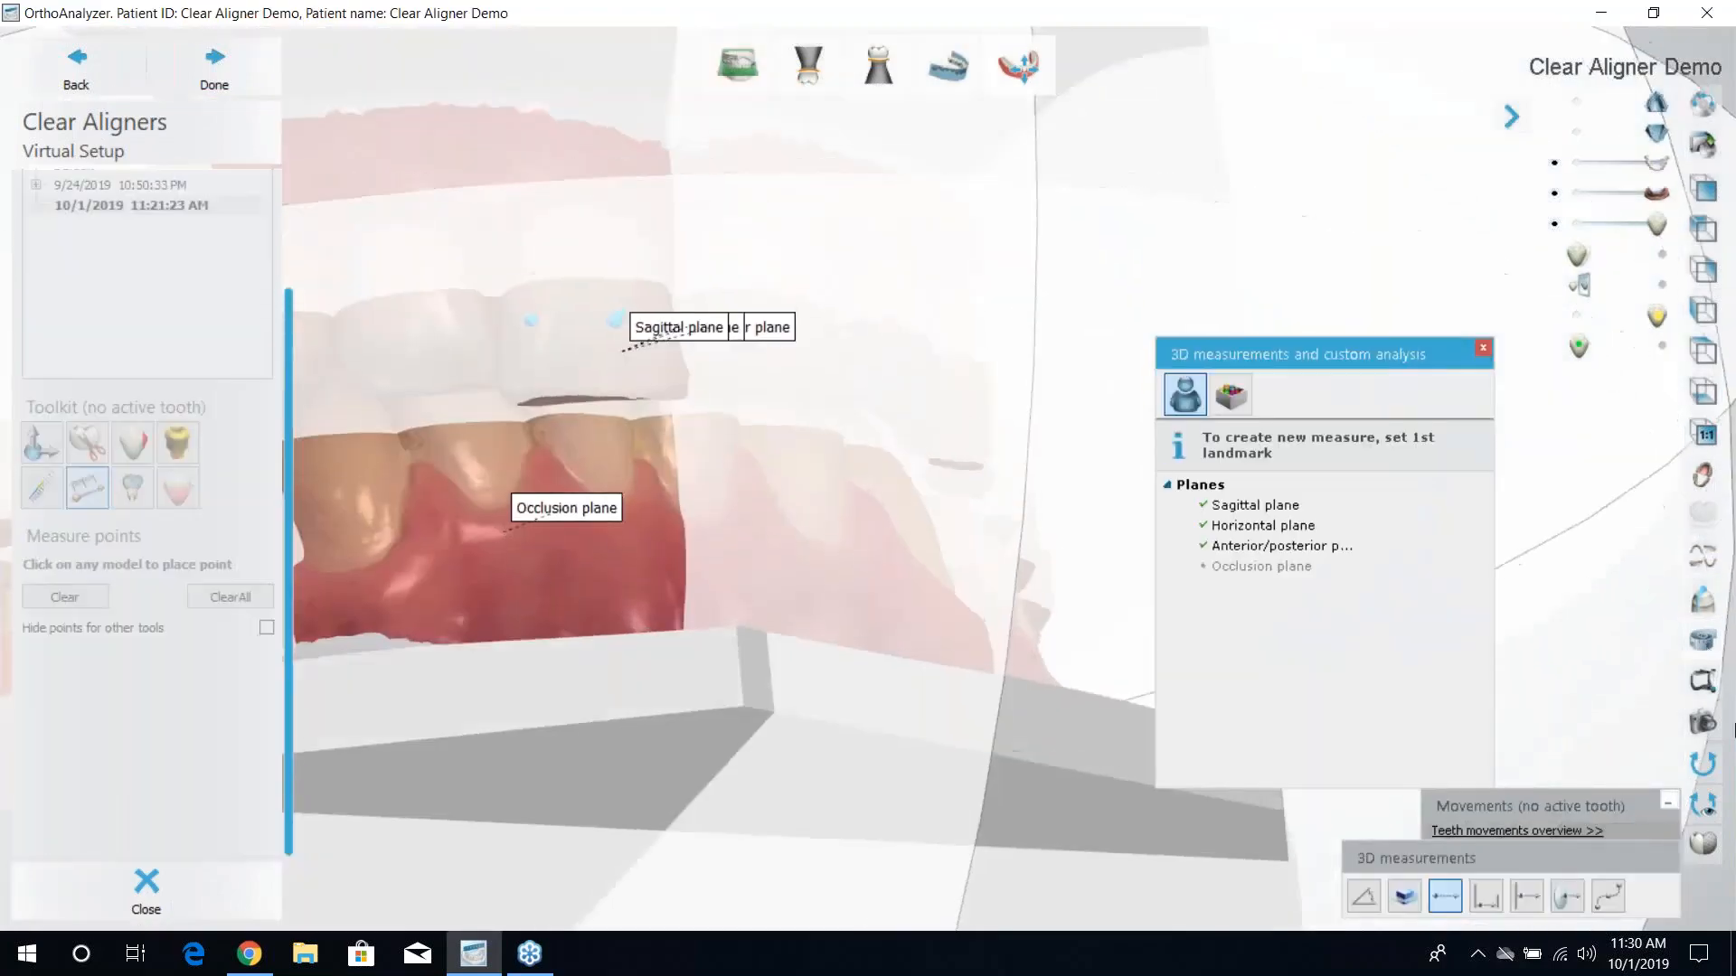
click(1704, 647)
click(731, 318)
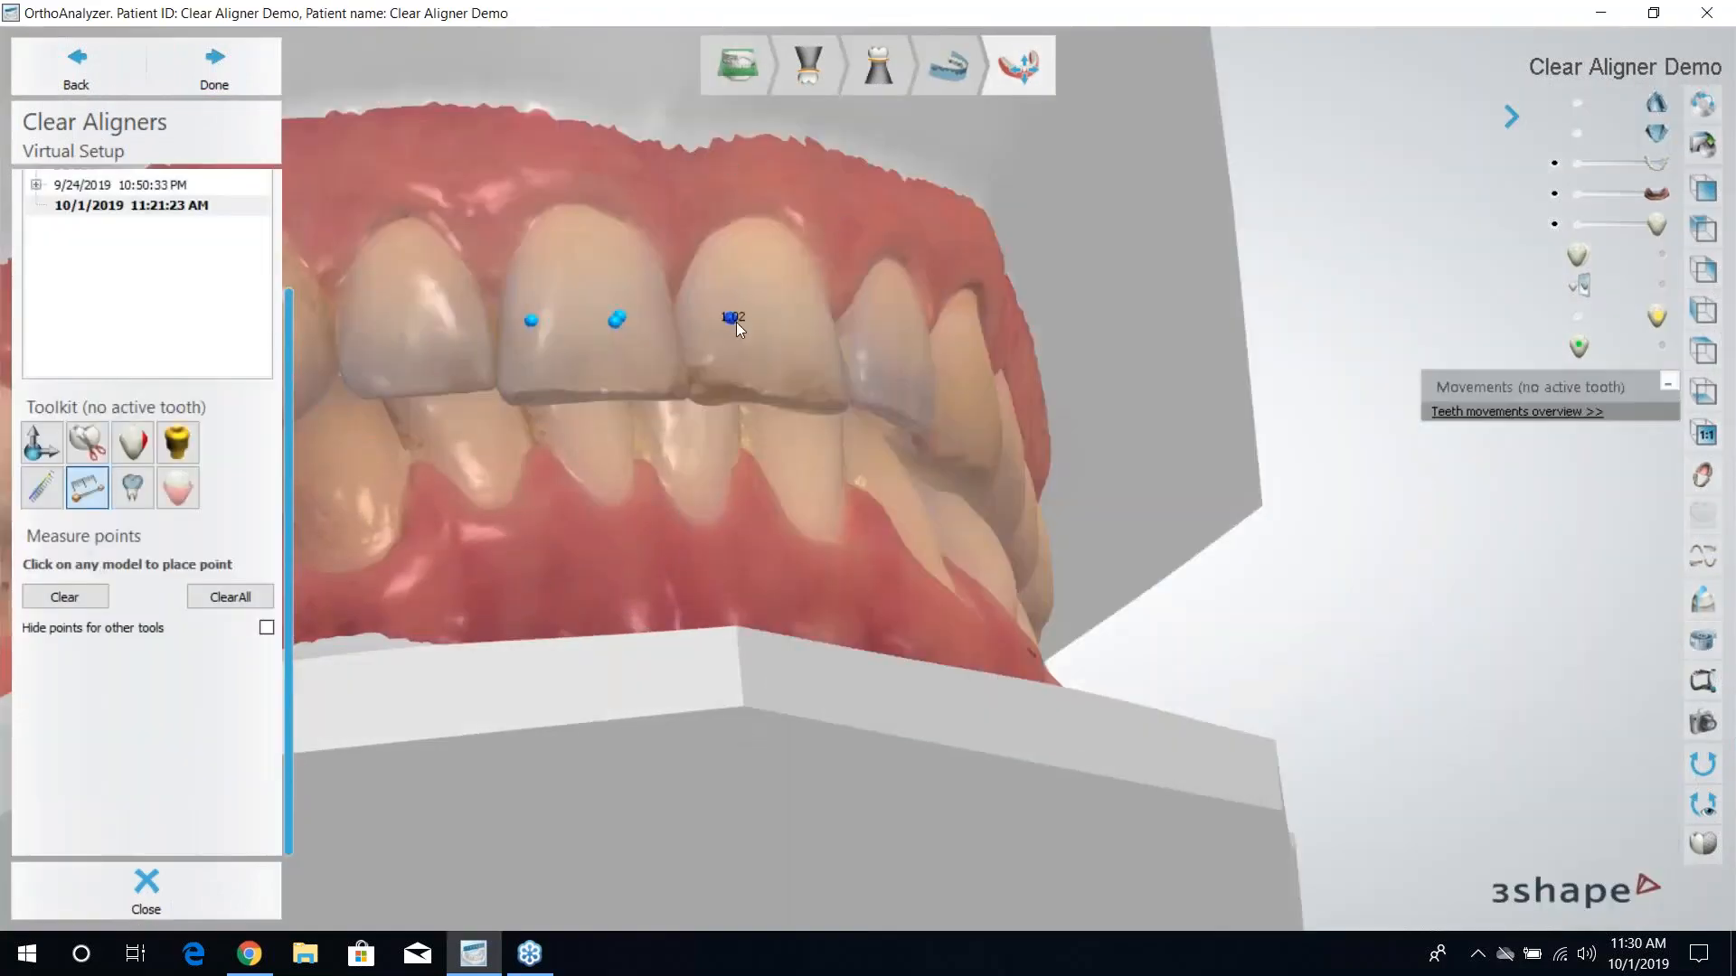
click(796, 338)
scroll(801, 383, up, 10)
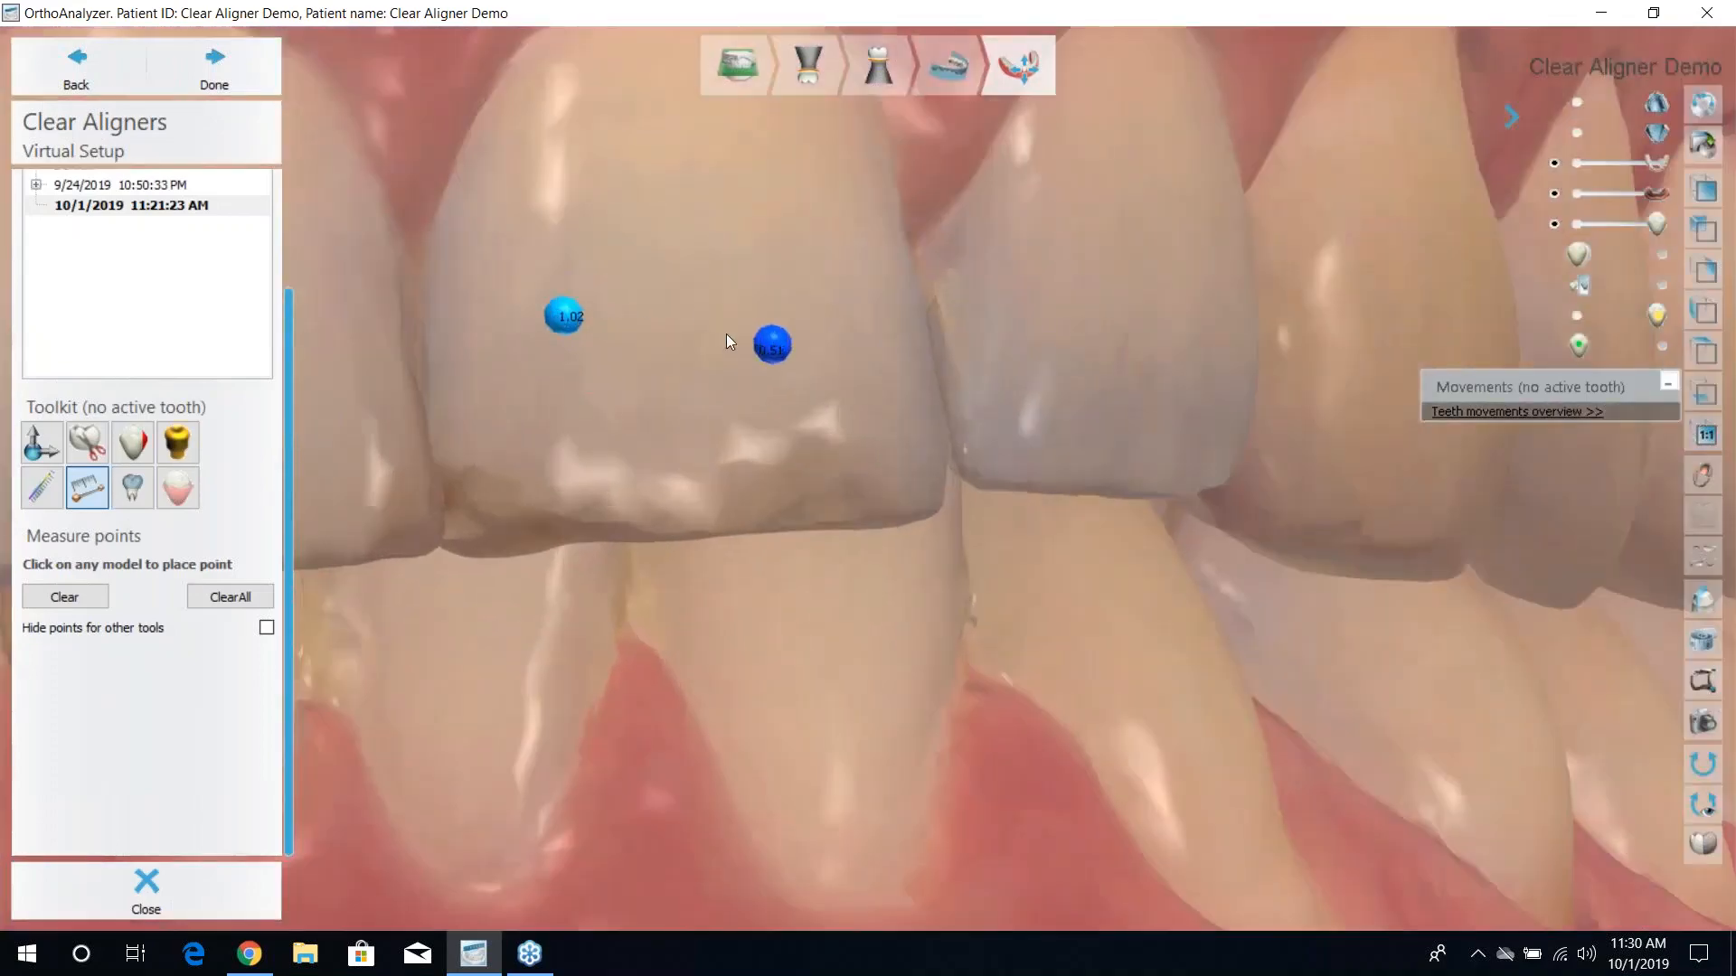
scroll(595, 360, down, 7)
right_drag(620, 421, 619, 344)
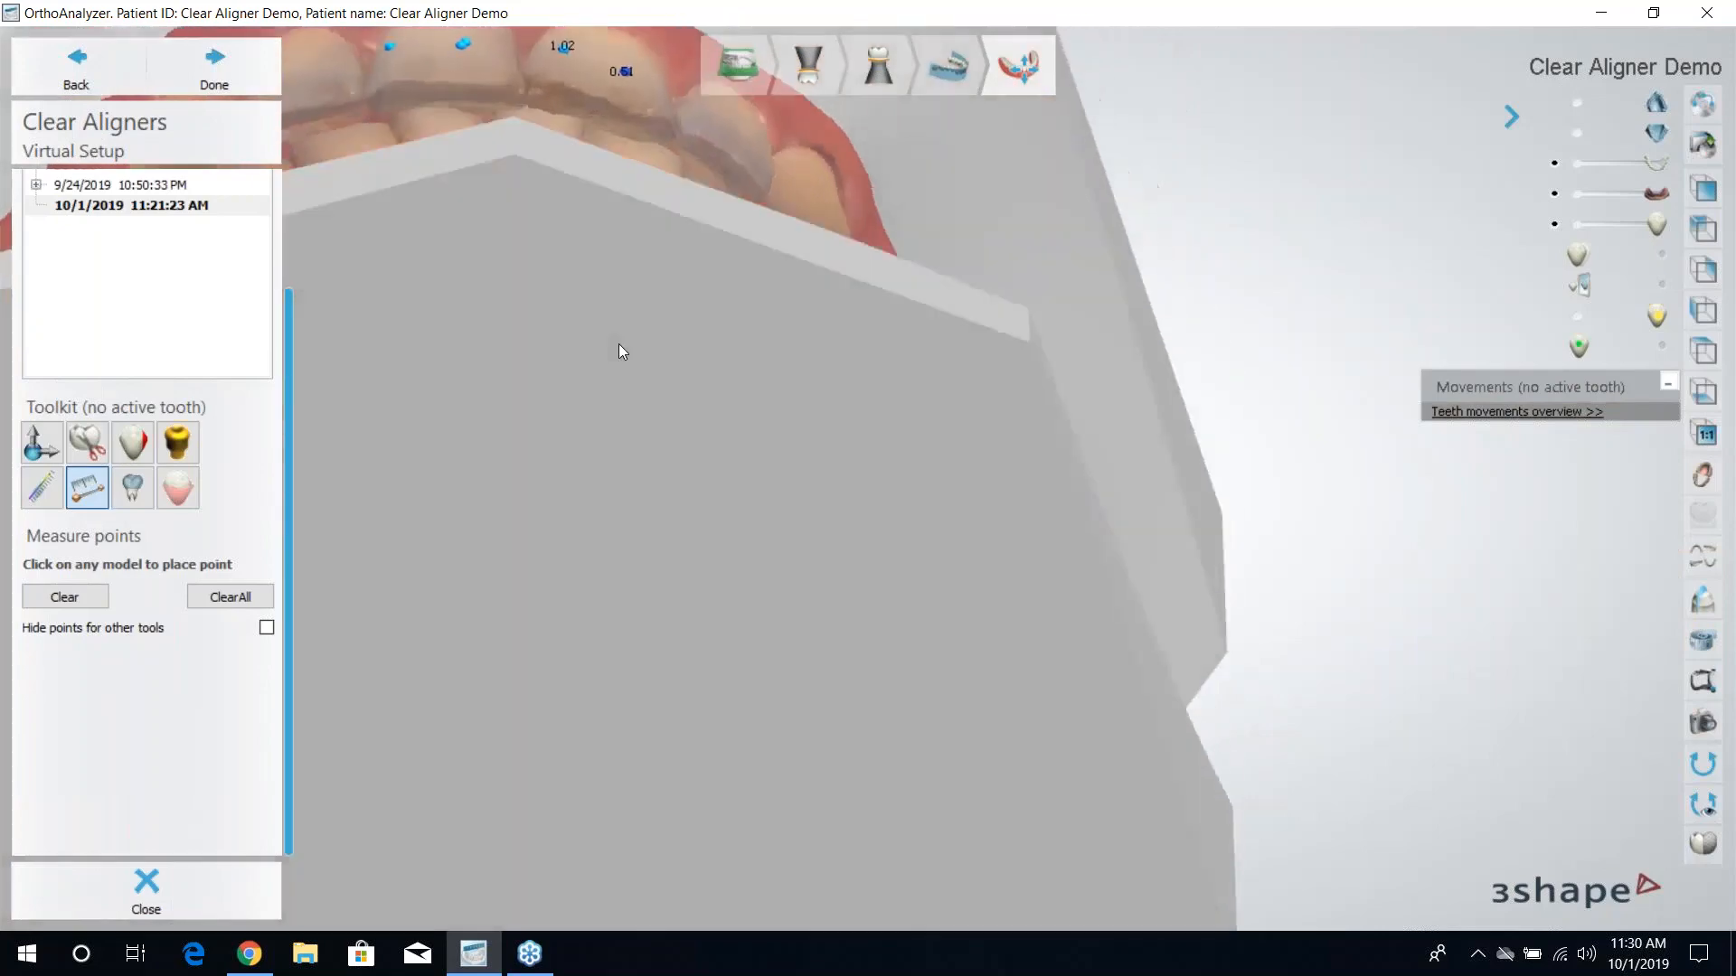
Place a center point on the facial surface of tooth 11.
click(133, 488)
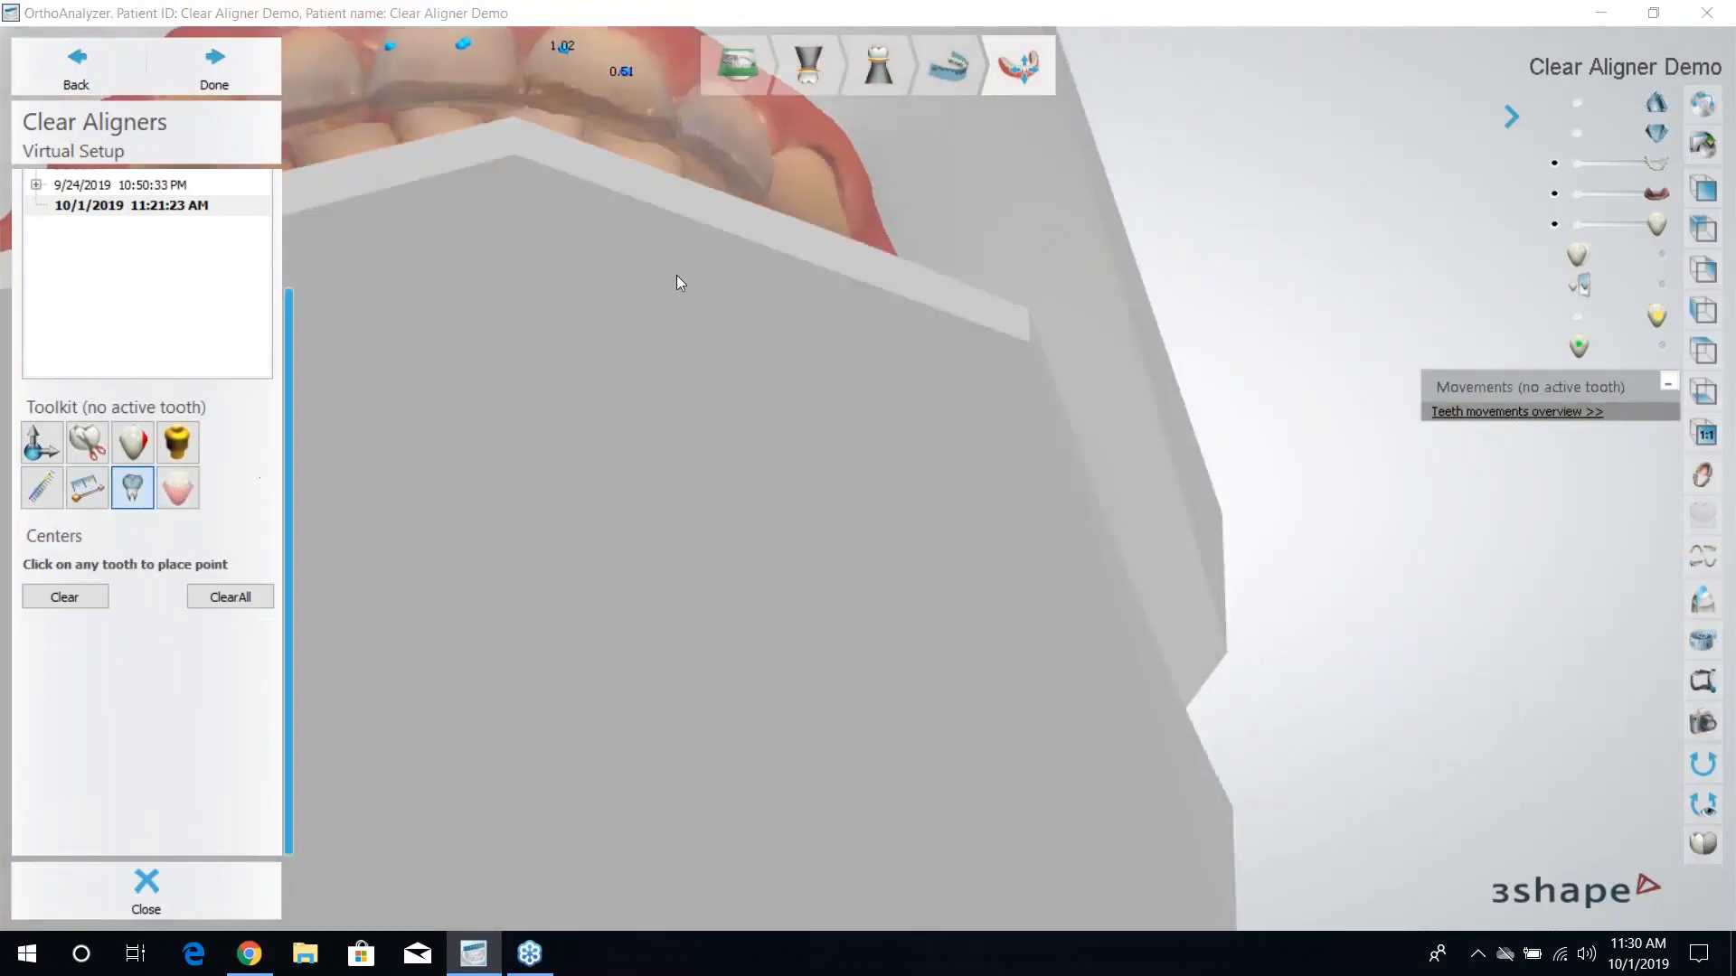
click(1704, 638)
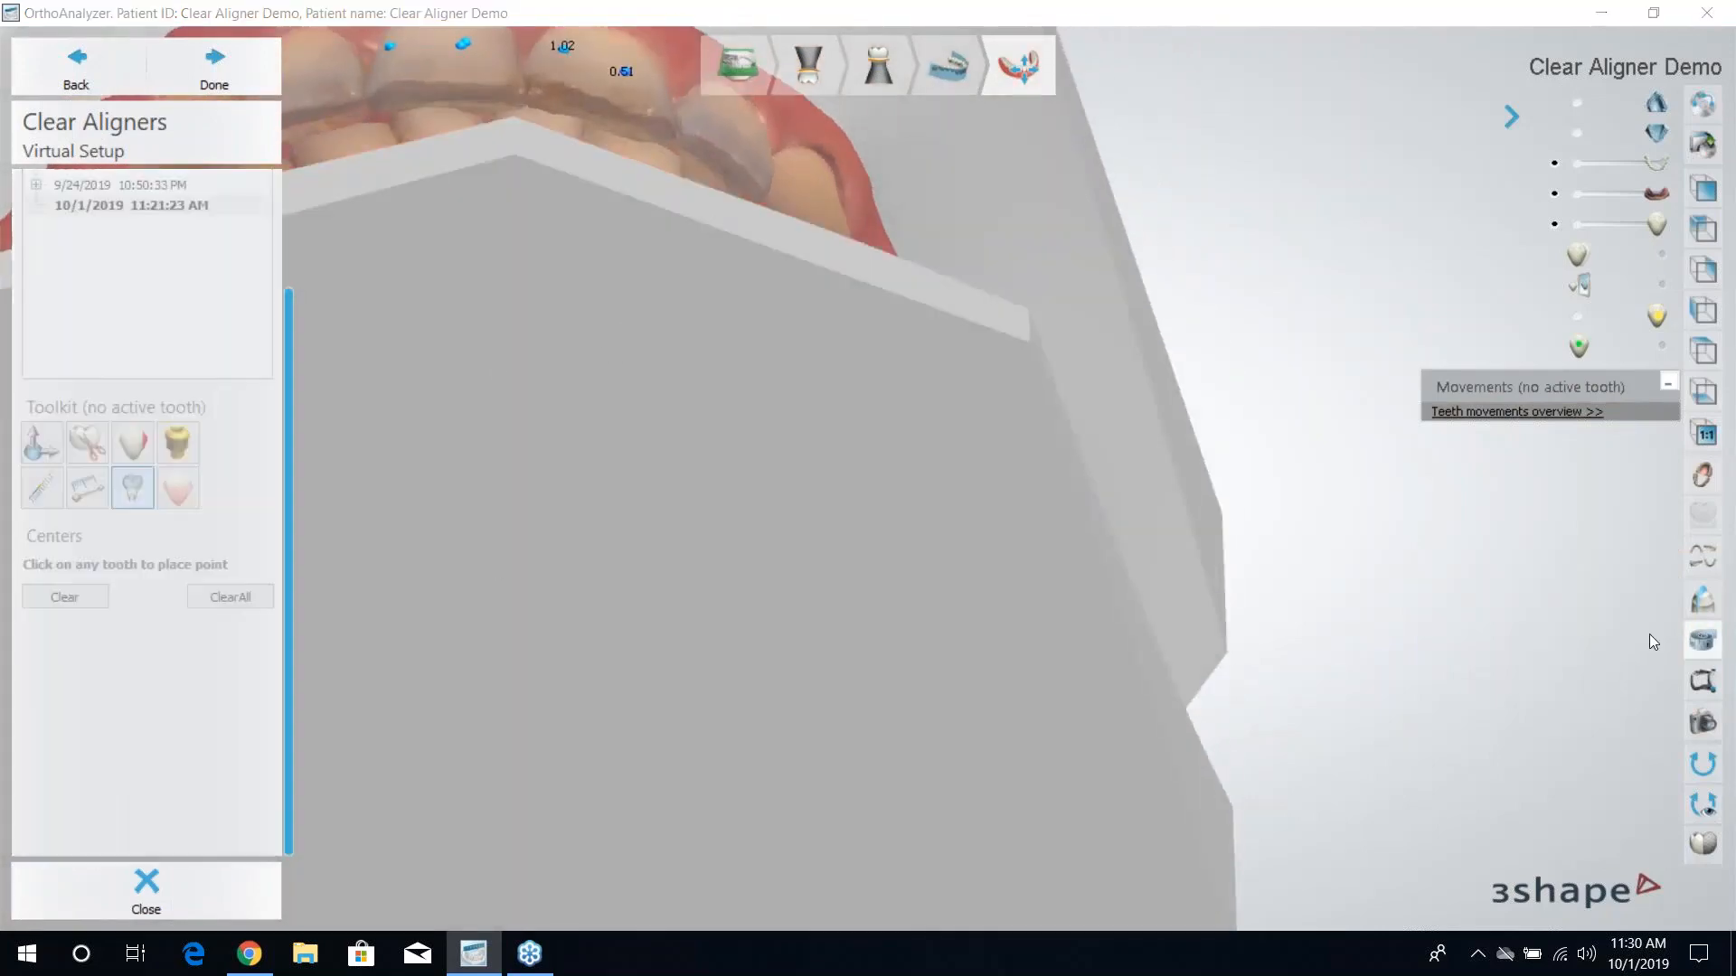
click(1705, 642)
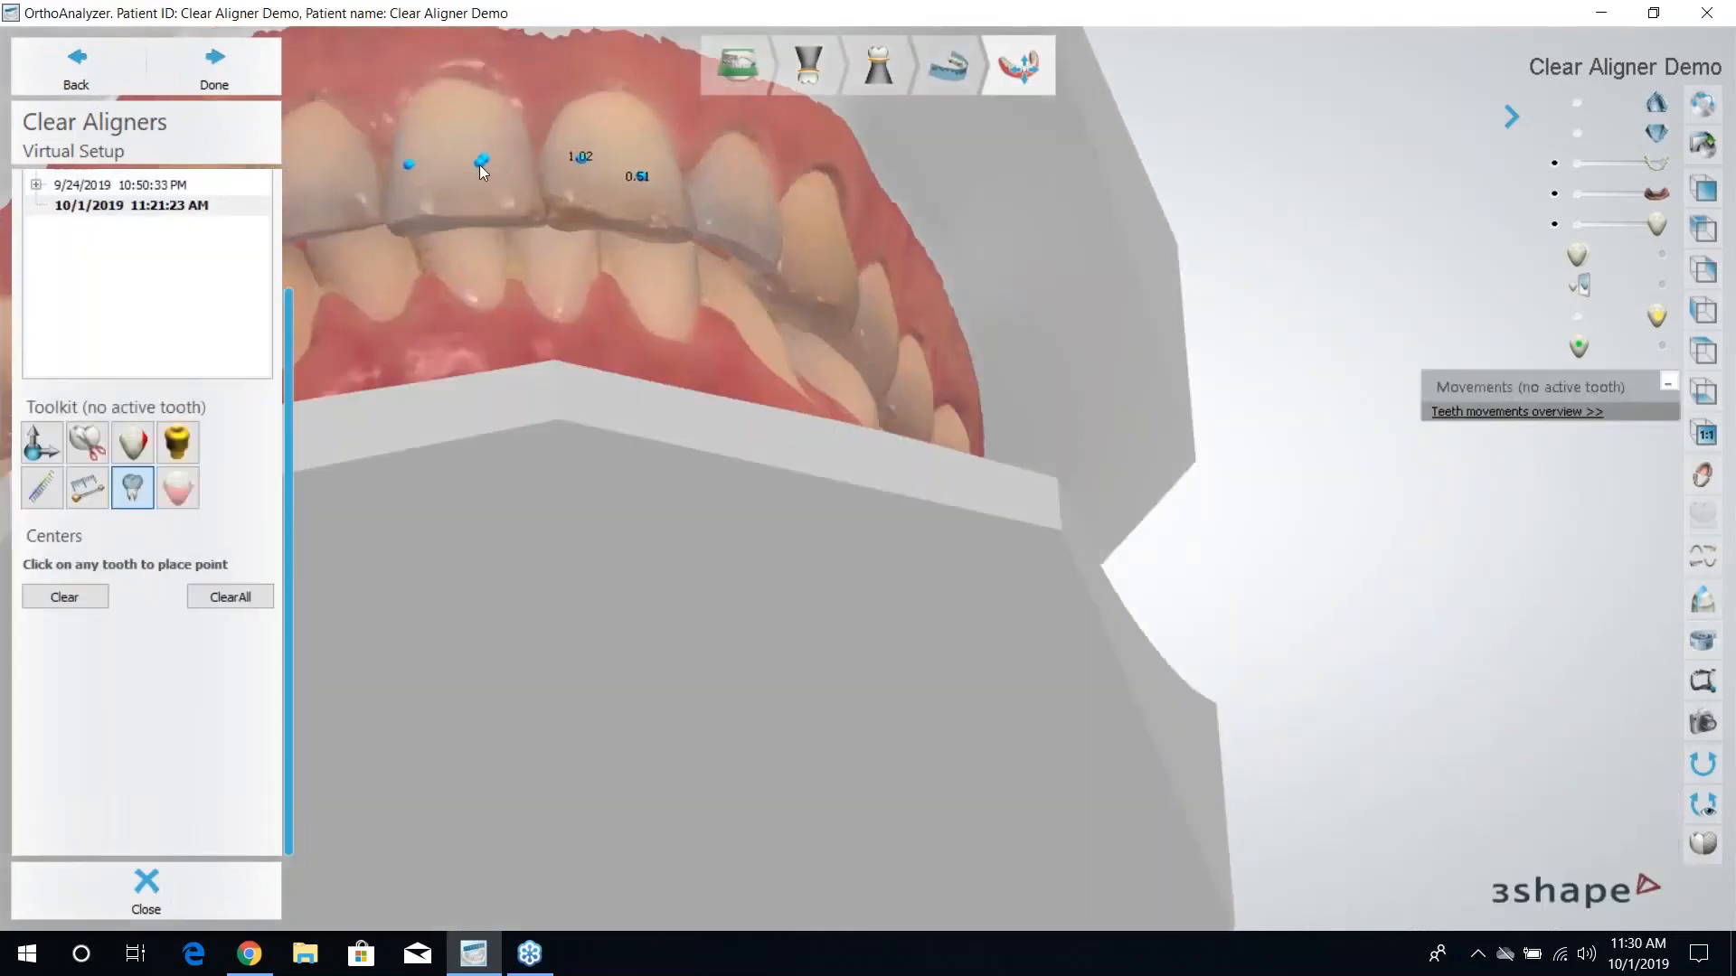
click(481, 162)
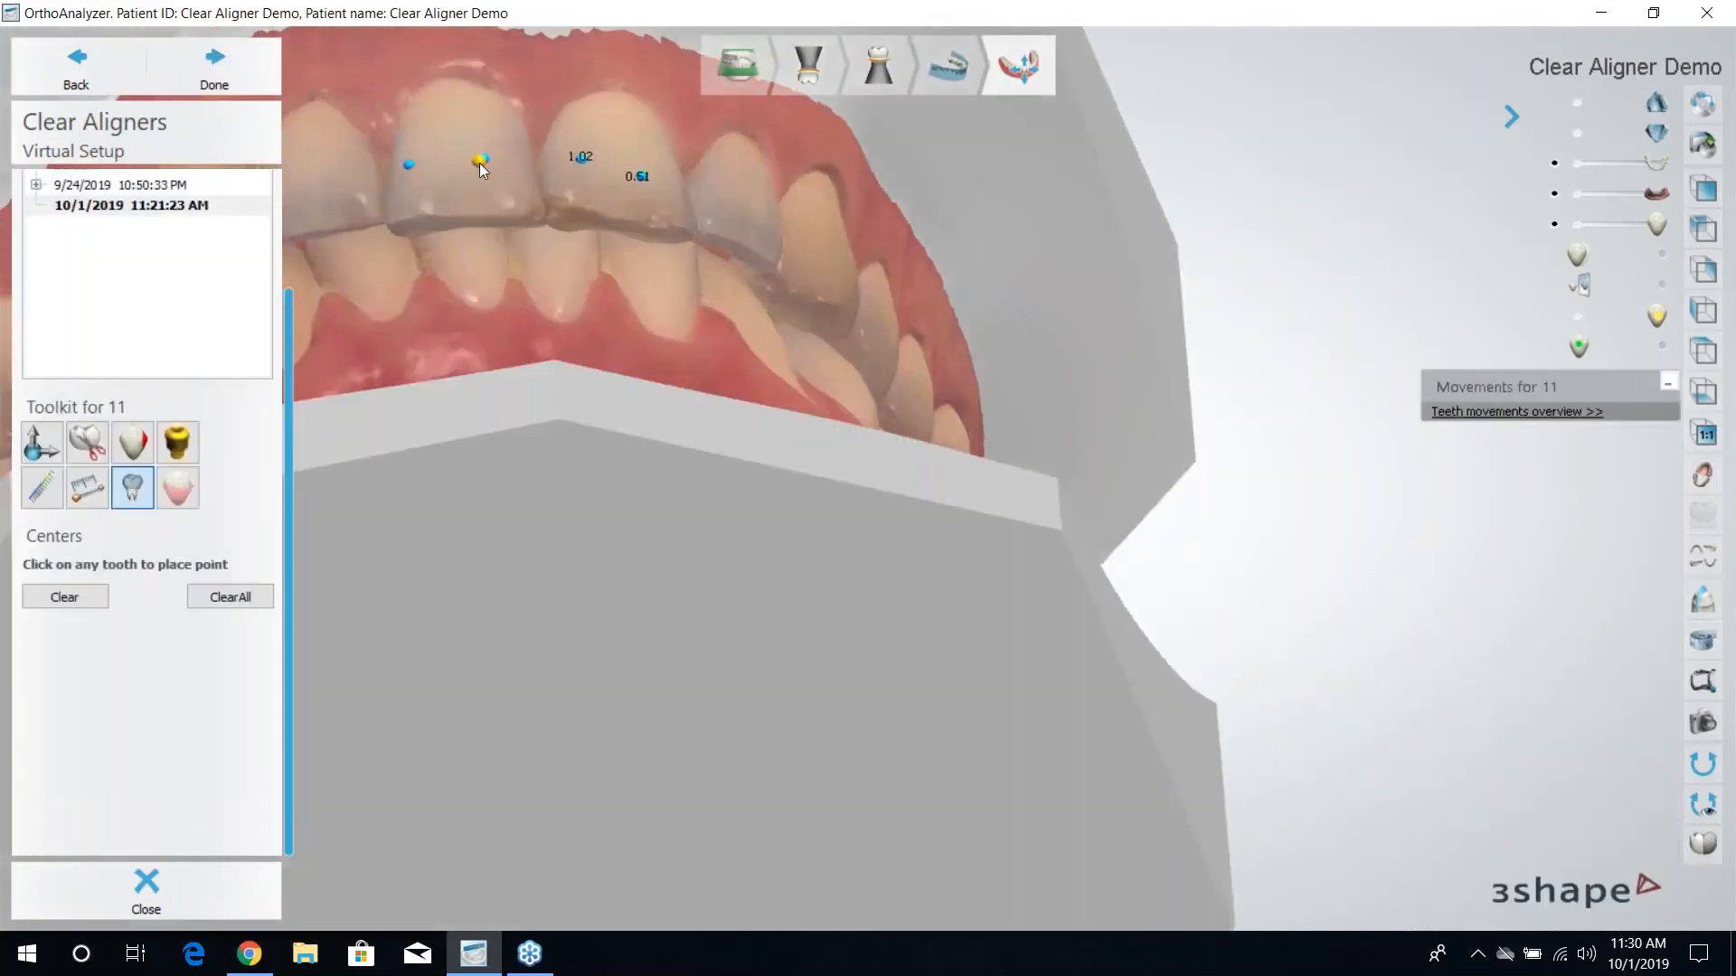
Clear all center points from the setup, confirming the removal.
click(229, 597)
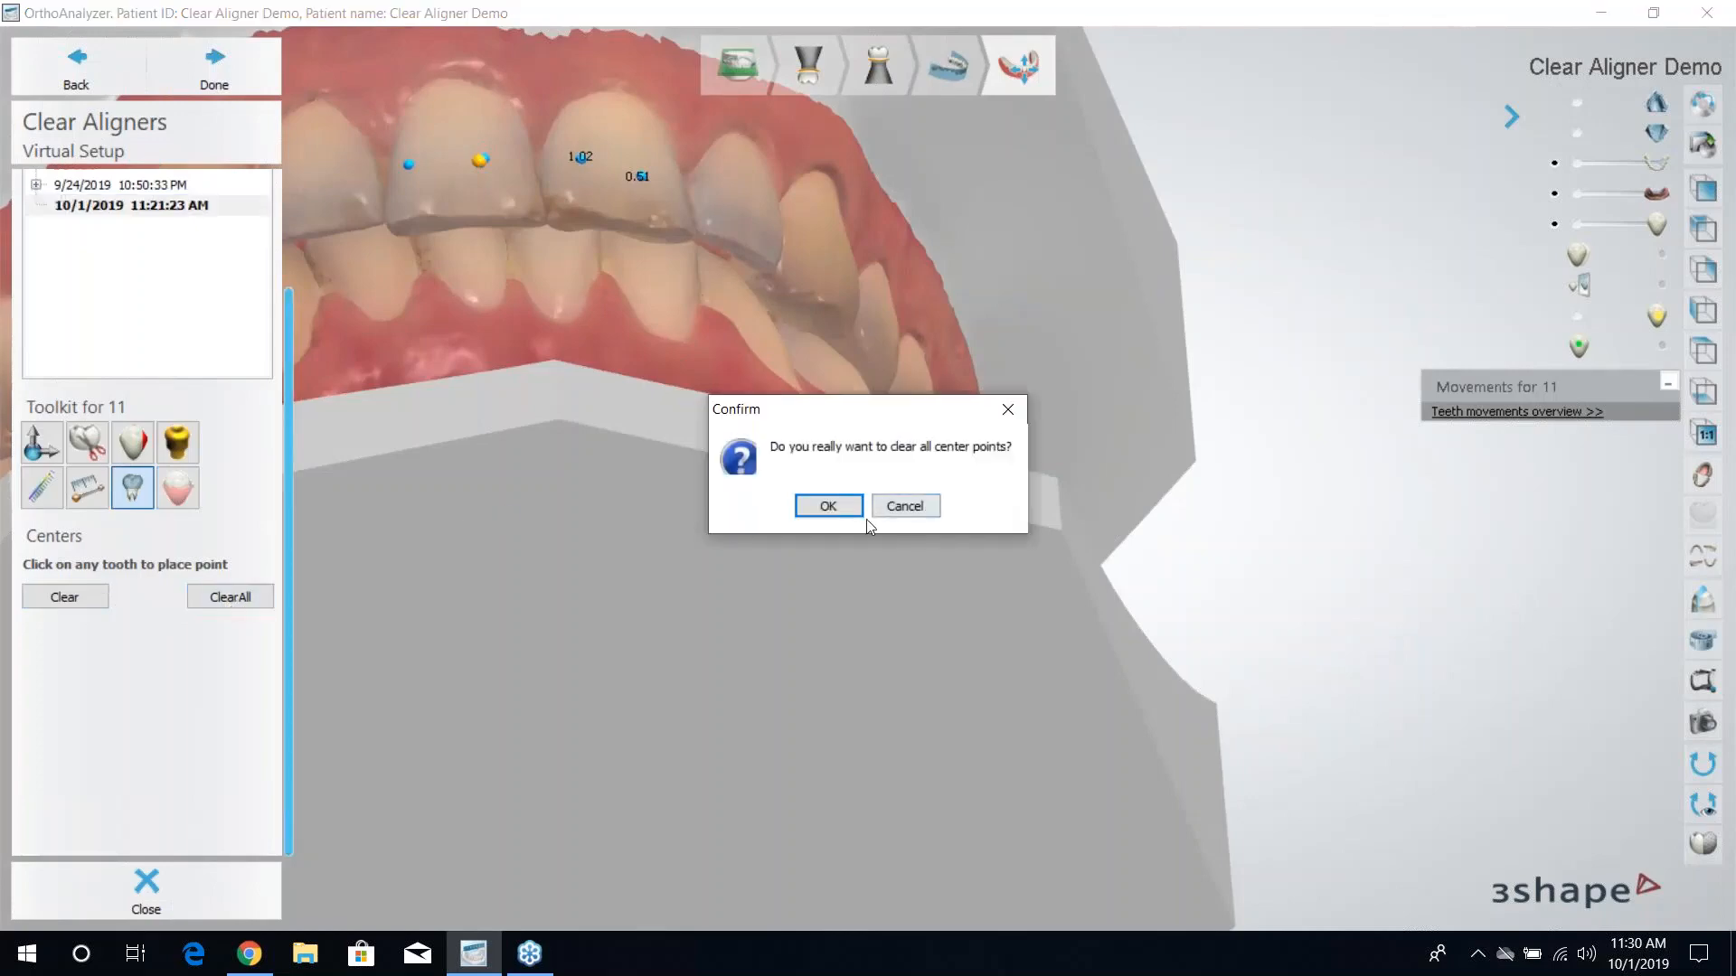
click(826, 504)
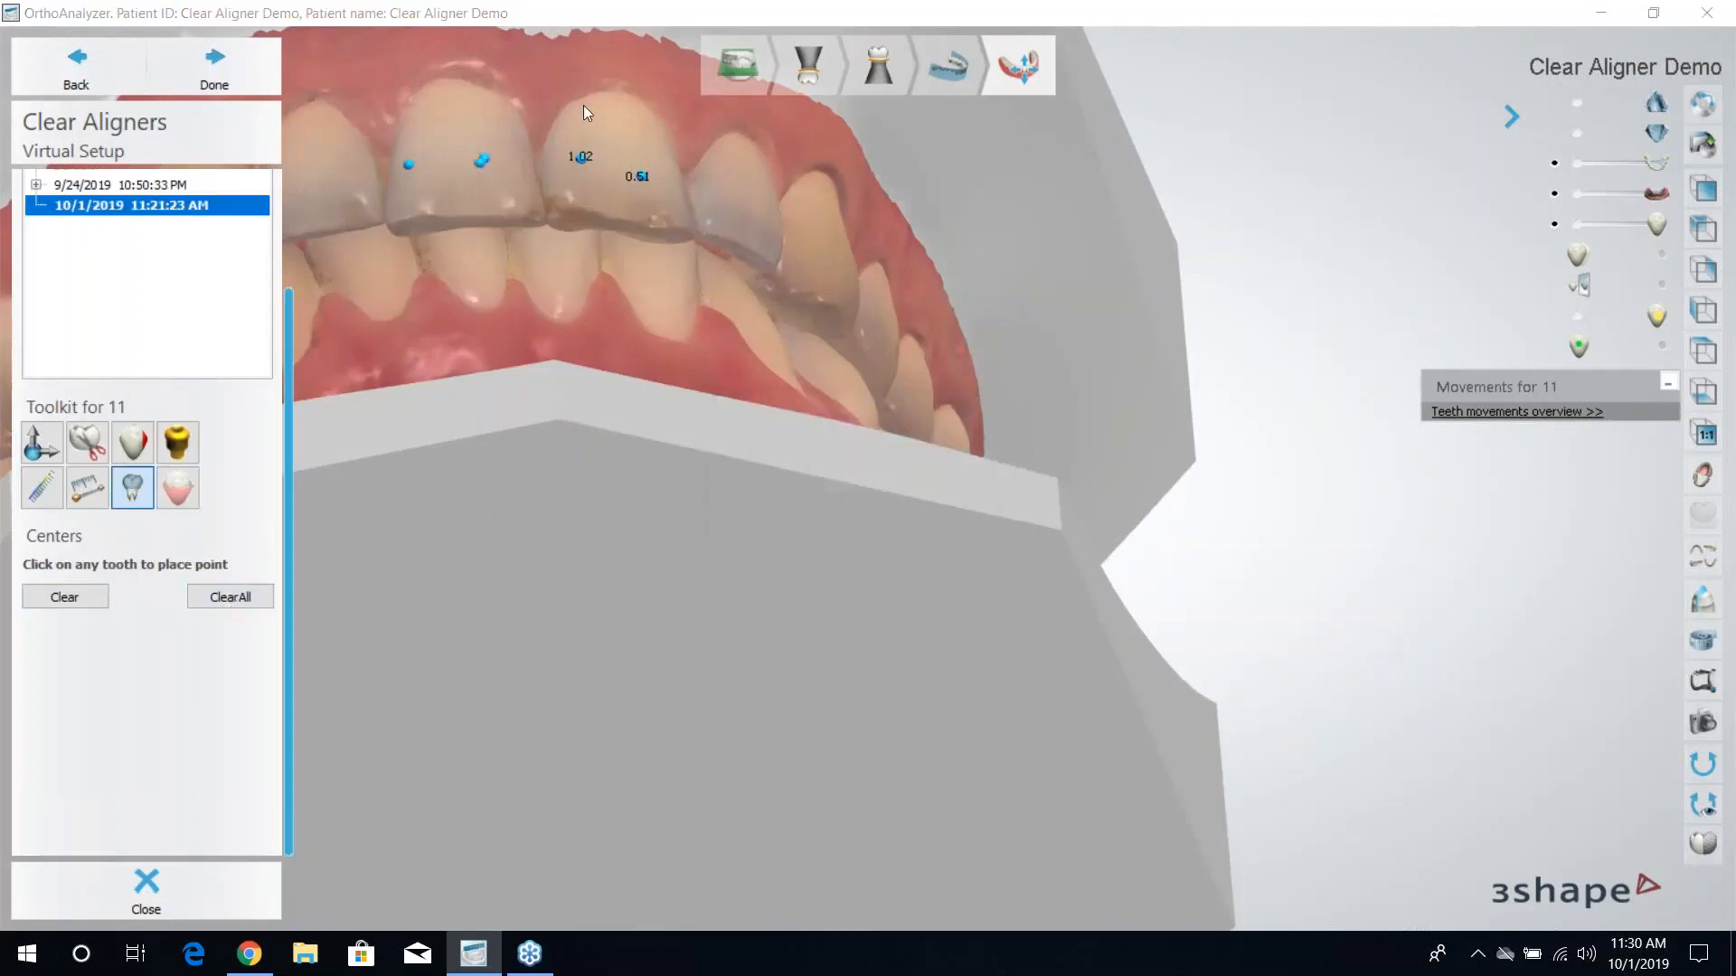
click(480, 162)
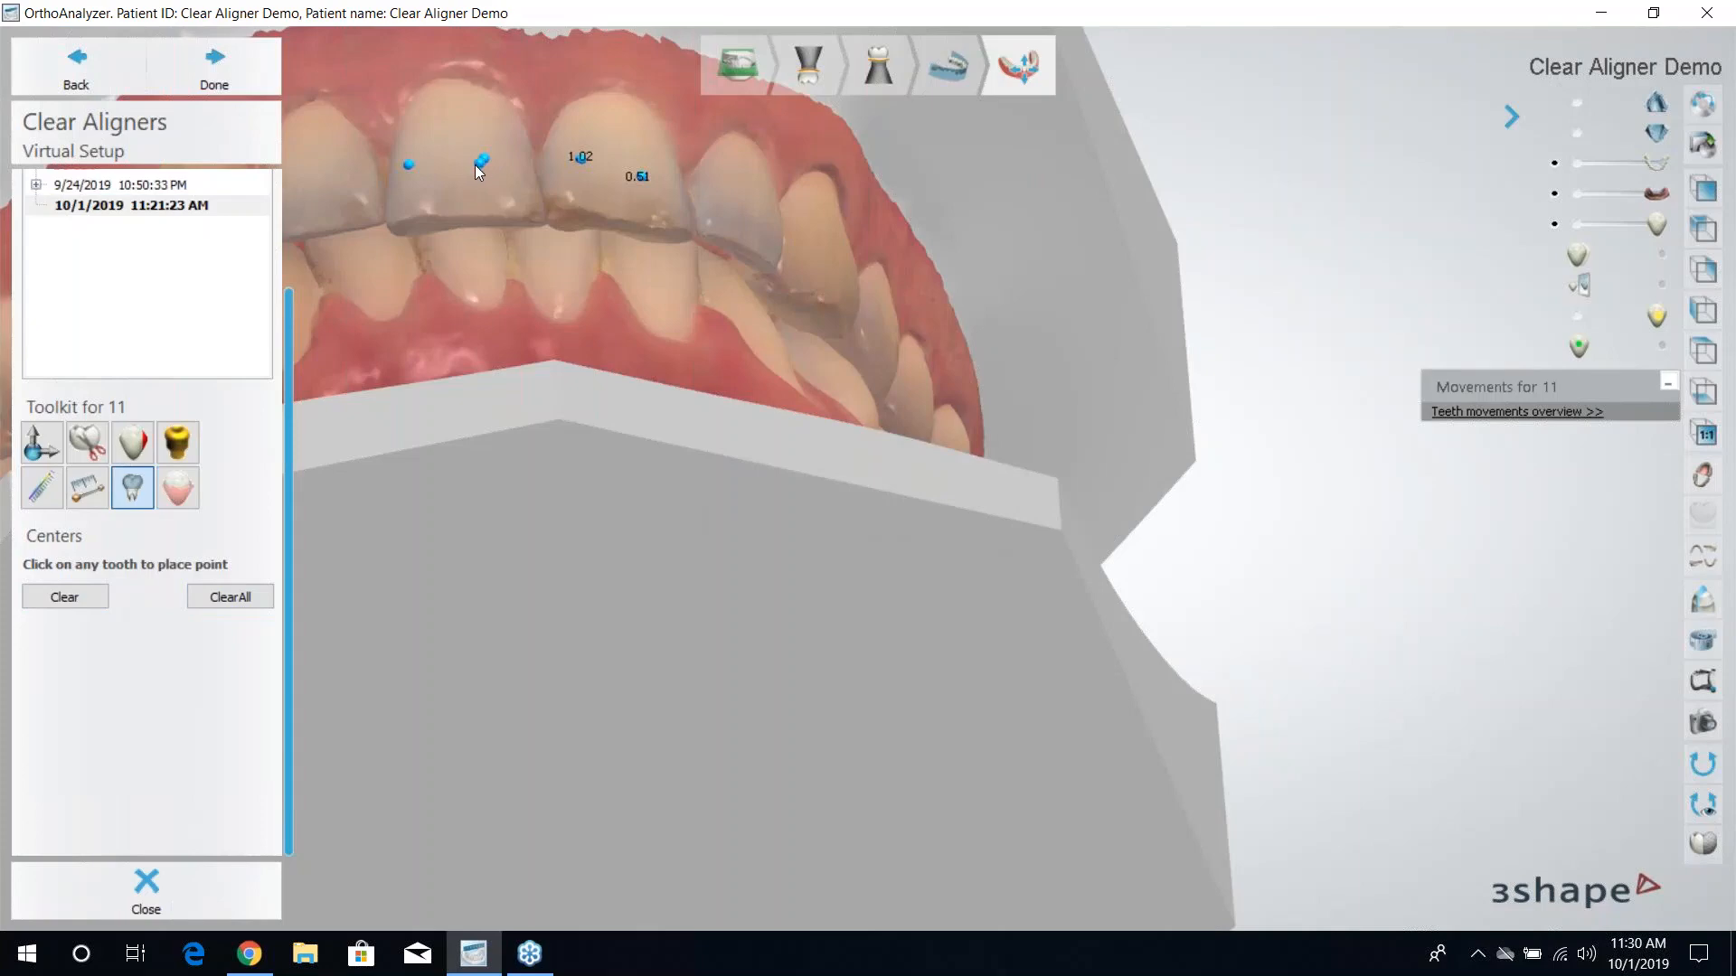
click(229, 597)
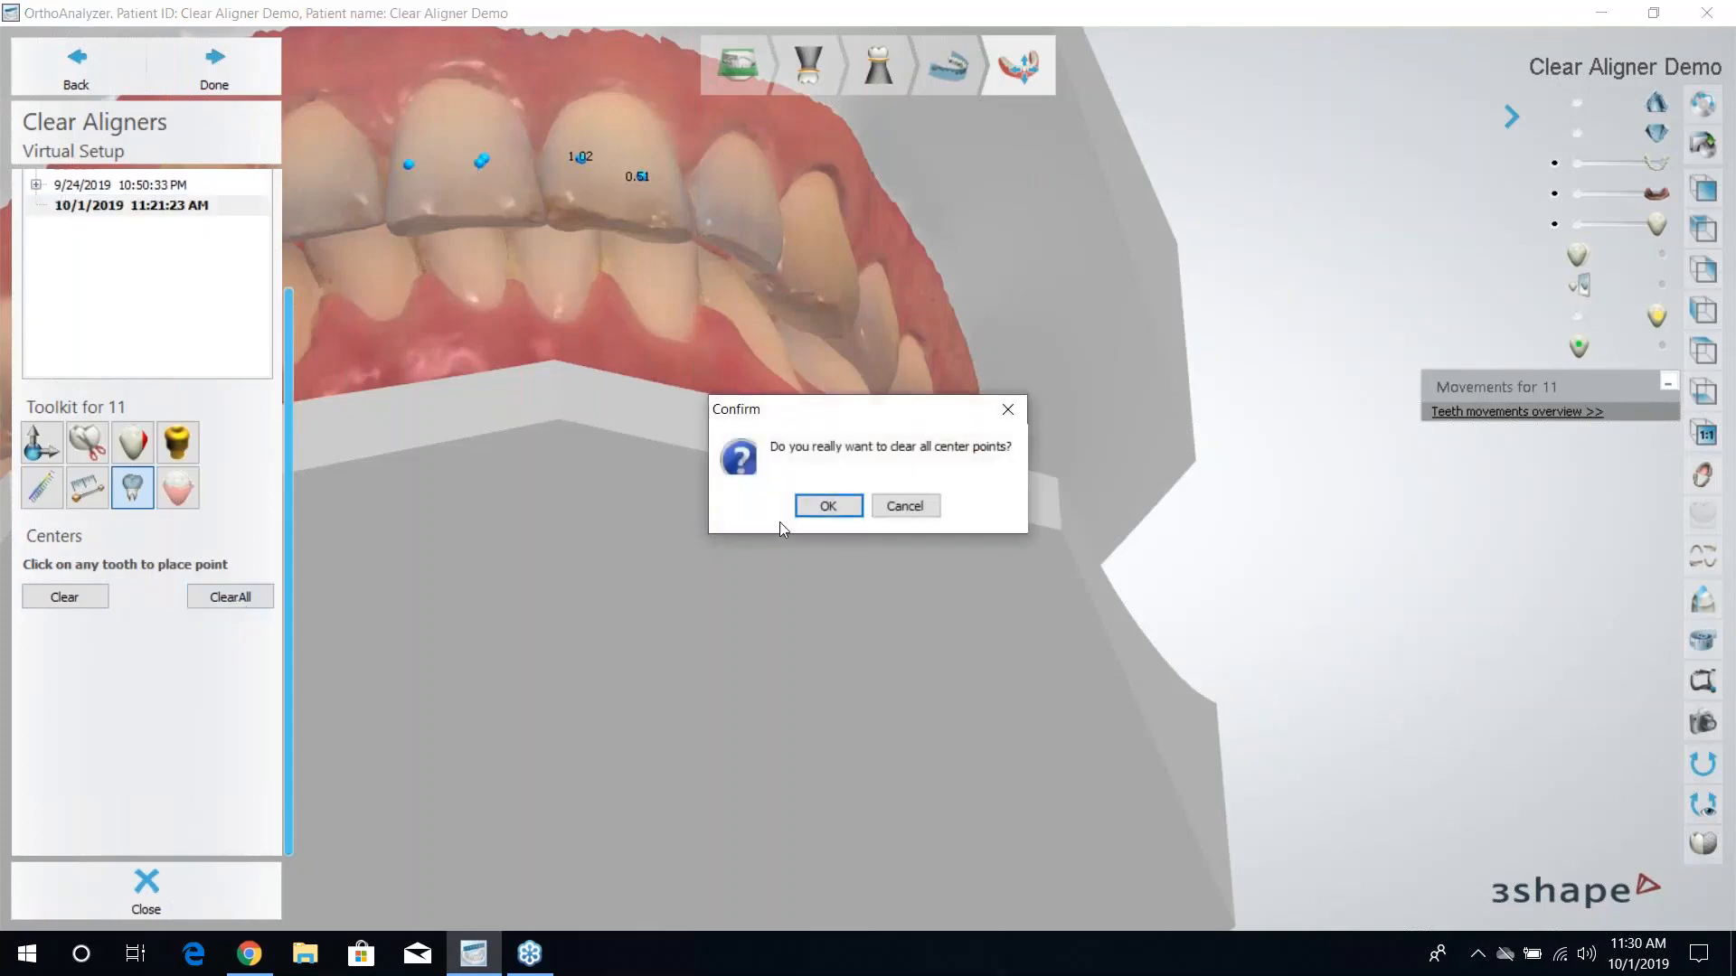
click(825, 504)
Clear all measure points from the model and return to a frontal overview of both arches.
click(87, 488)
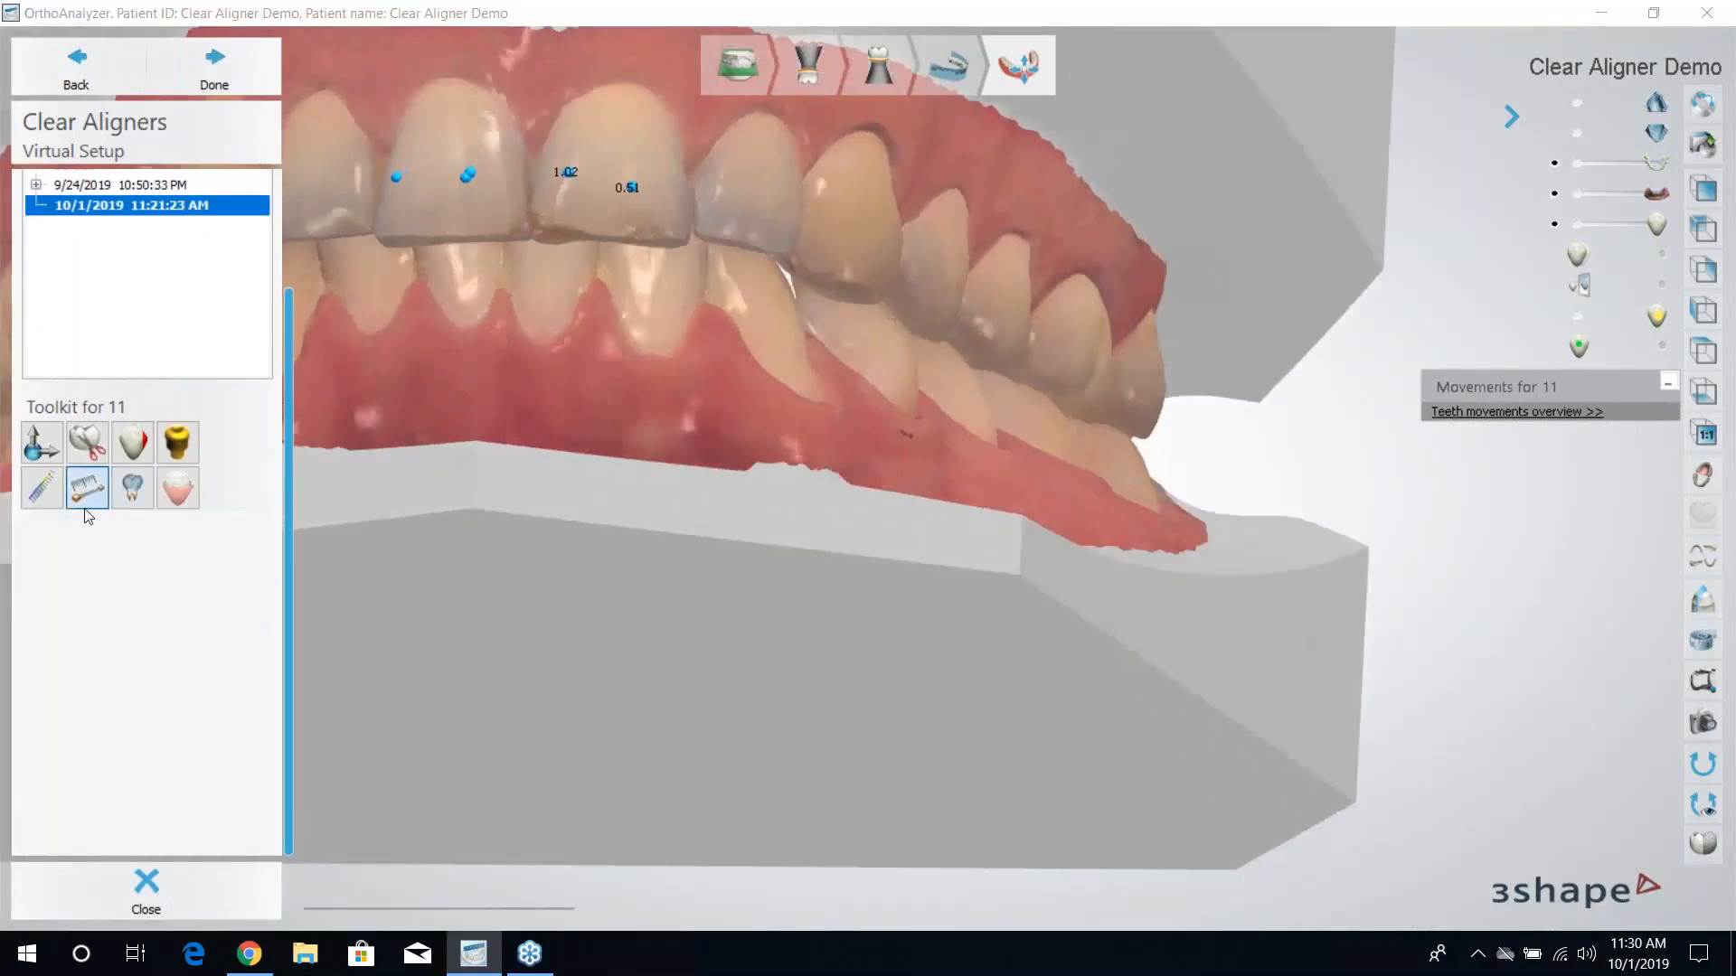
click(229, 597)
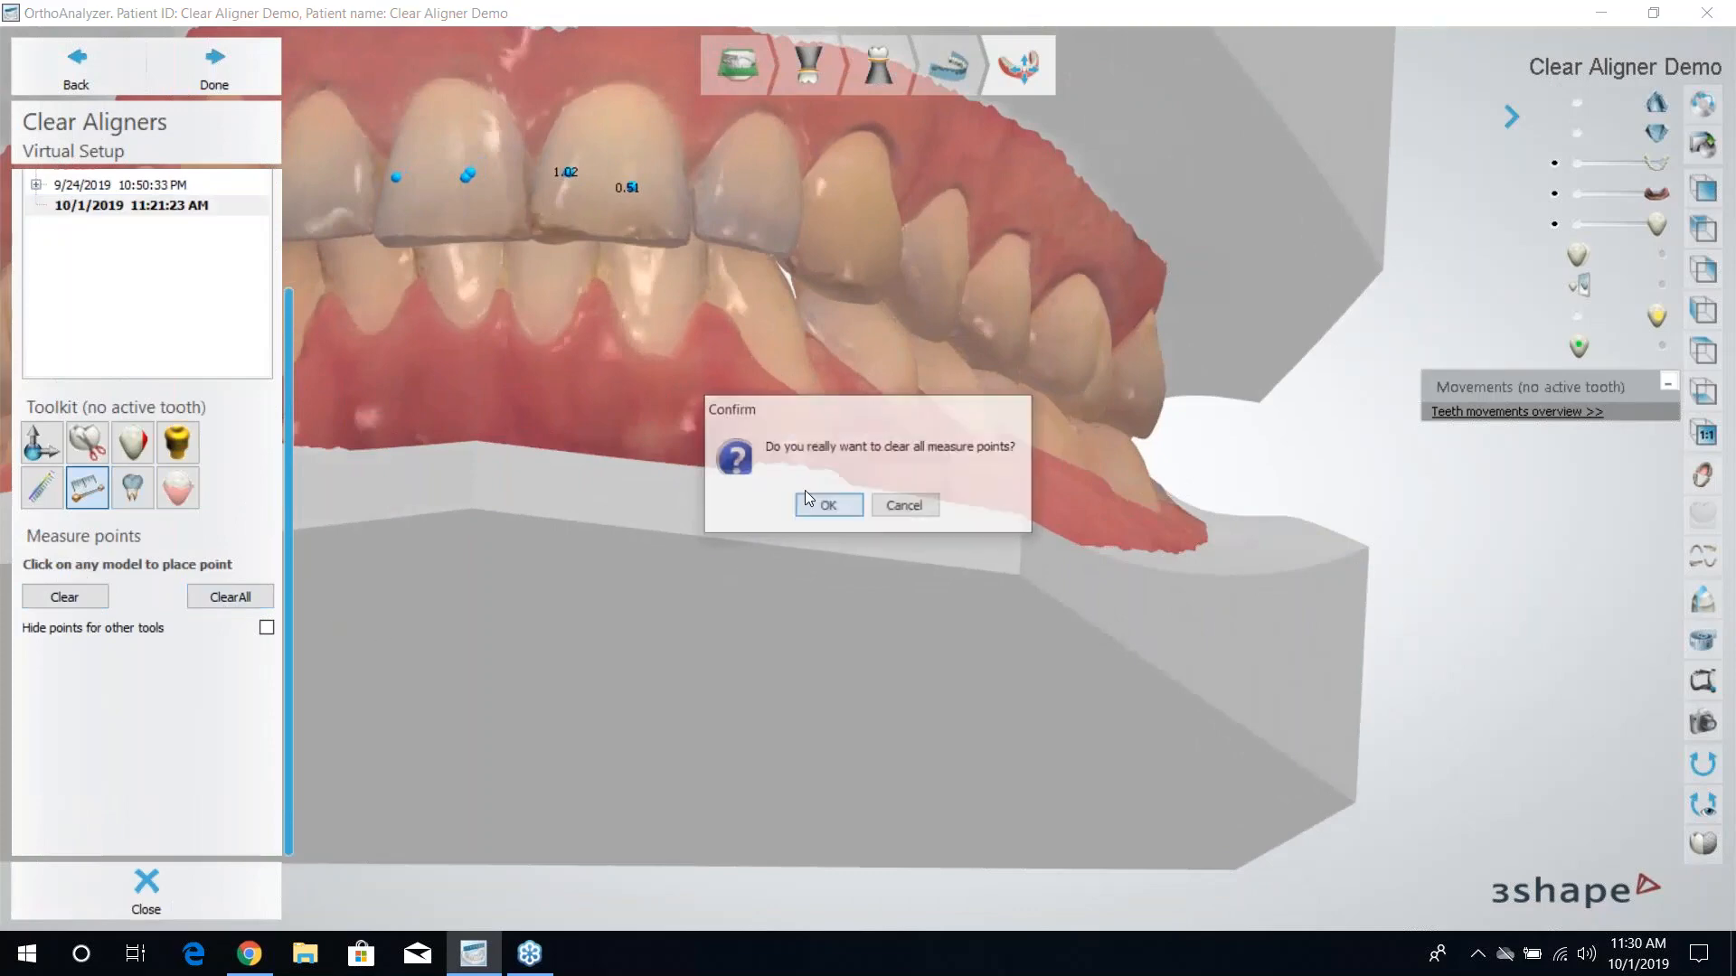
click(824, 505)
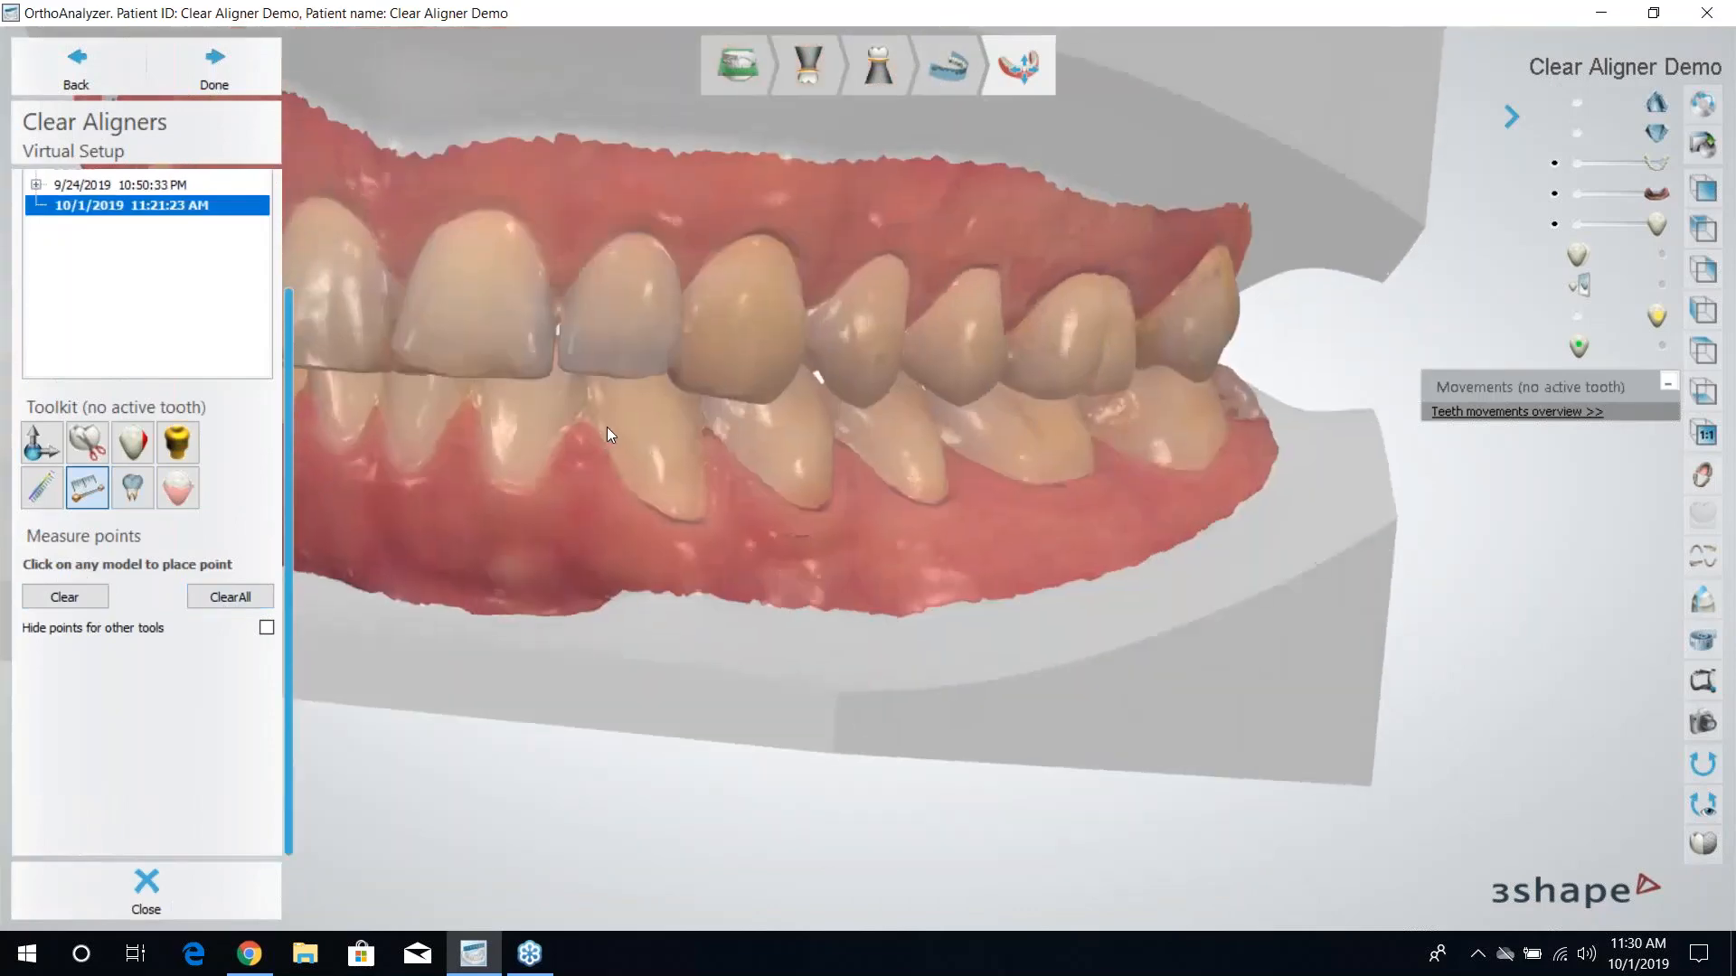
right_drag(607, 429, 335, 542)
right_drag(543, 541, 773, 484)
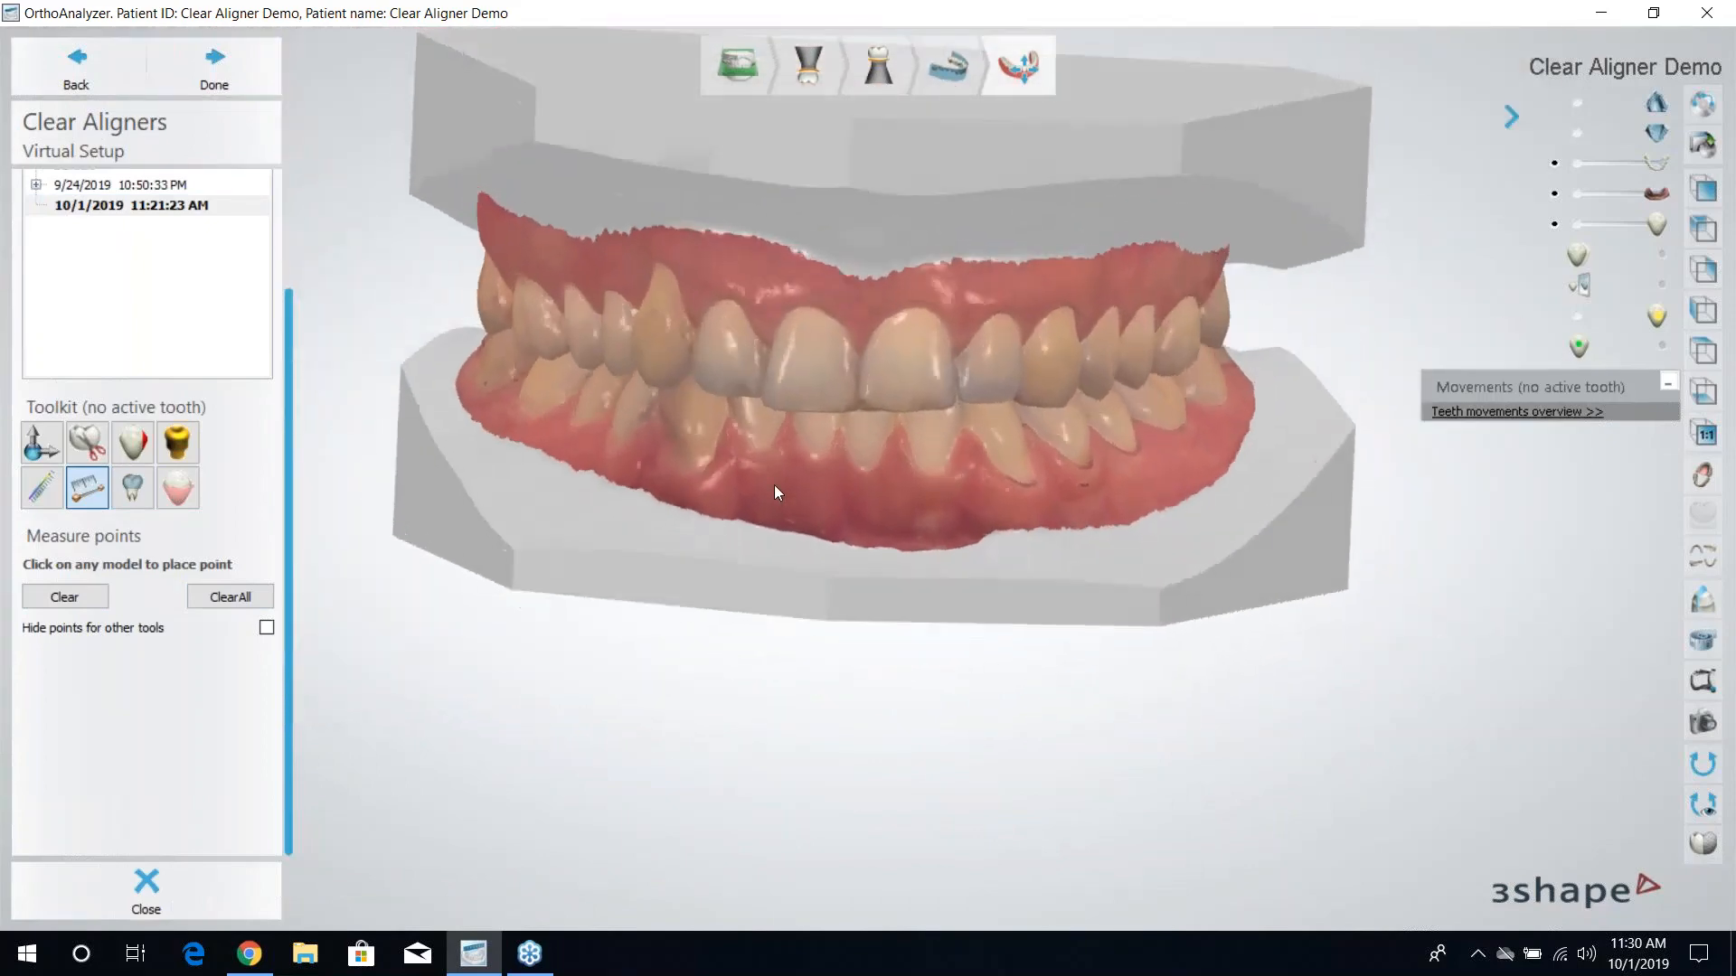
Show the flexible tissue area and redraw its upper boundary closer to the teeth from the upper right molars to the canine.
click(178, 490)
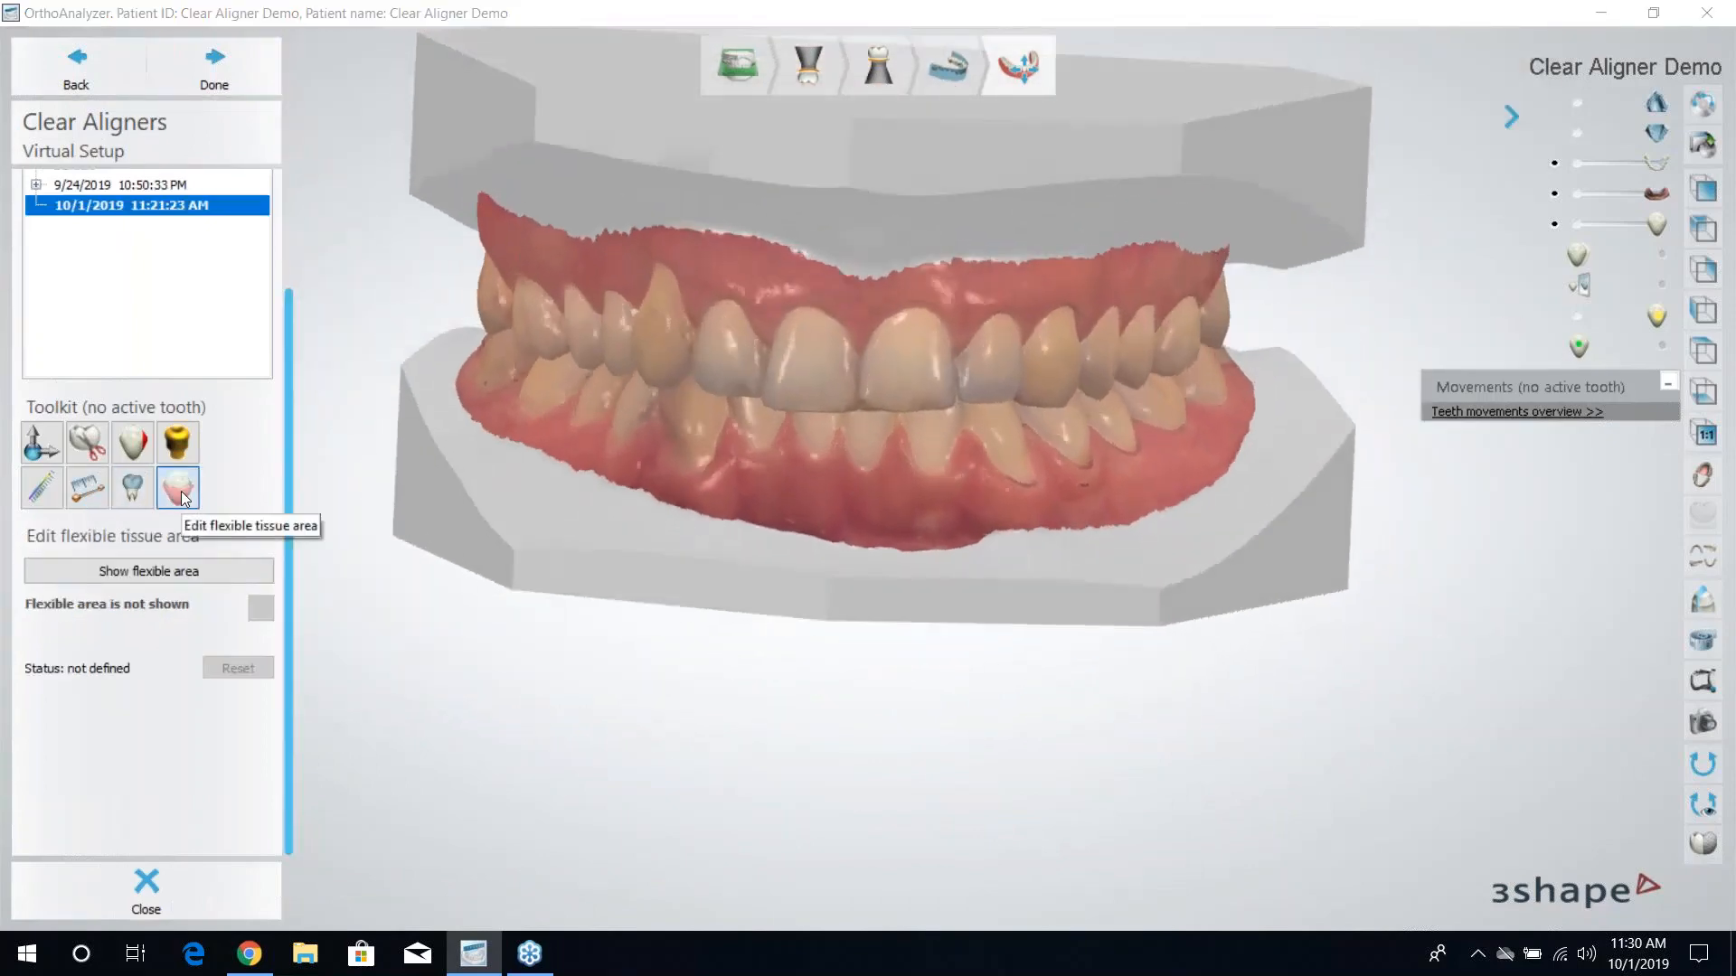
click(248, 572)
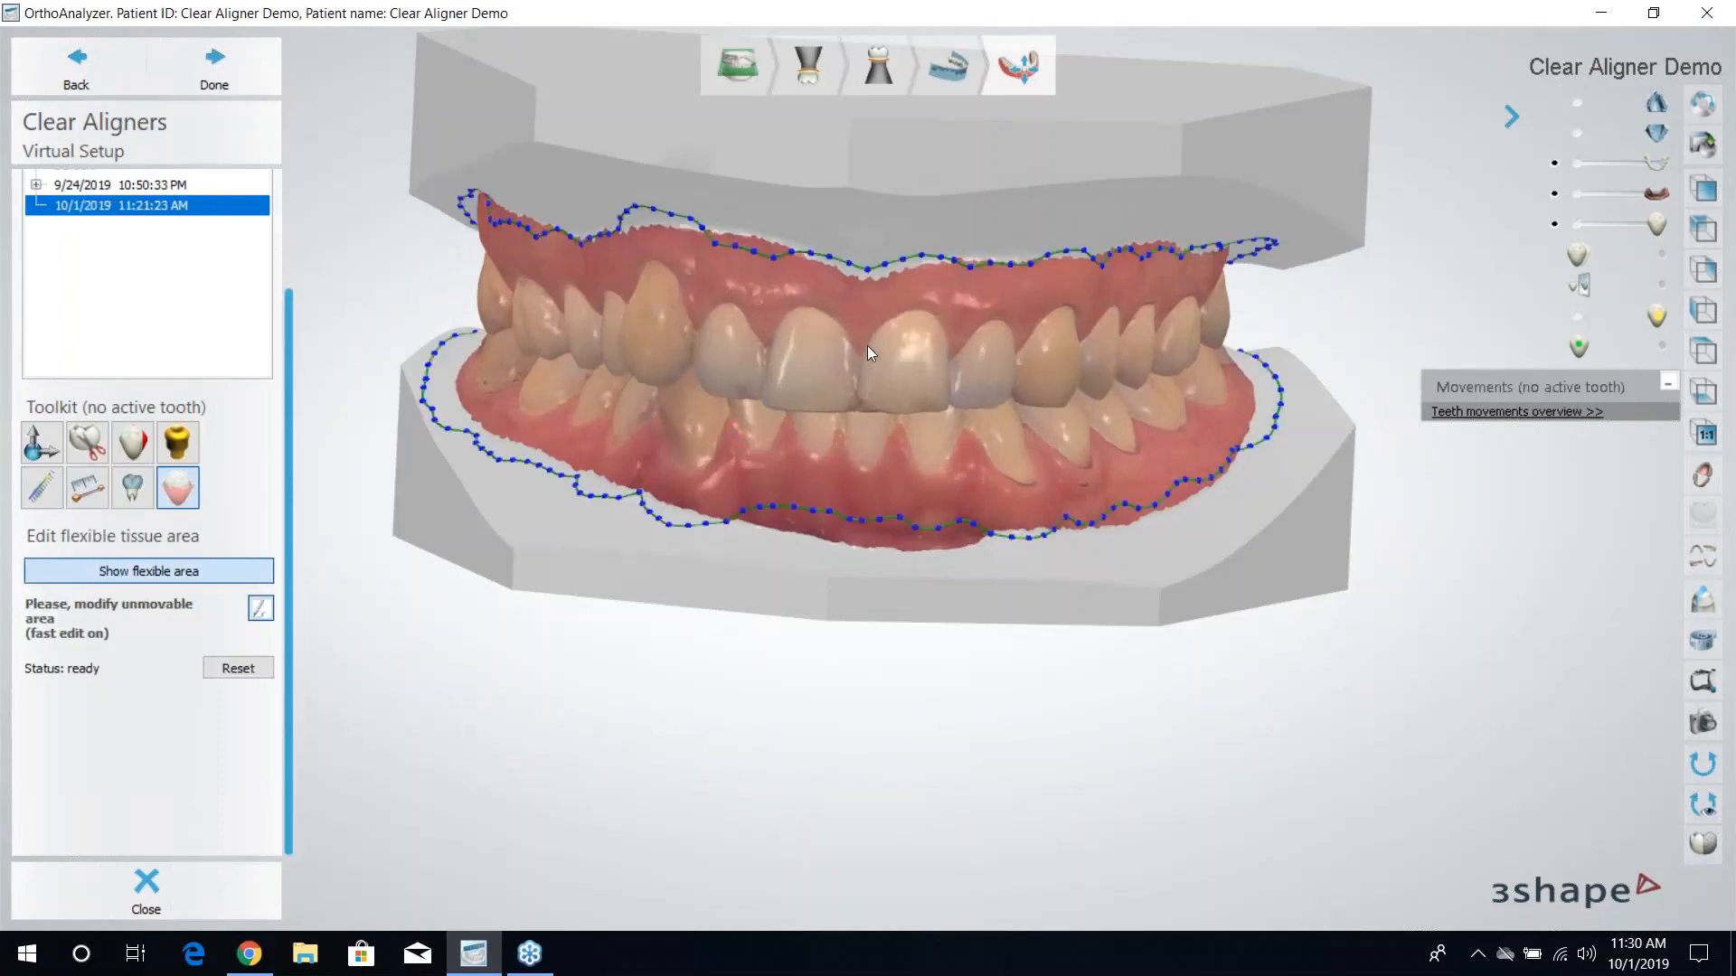
right_drag(867, 346, 913, 353)
scroll(519, 245, up, 3)
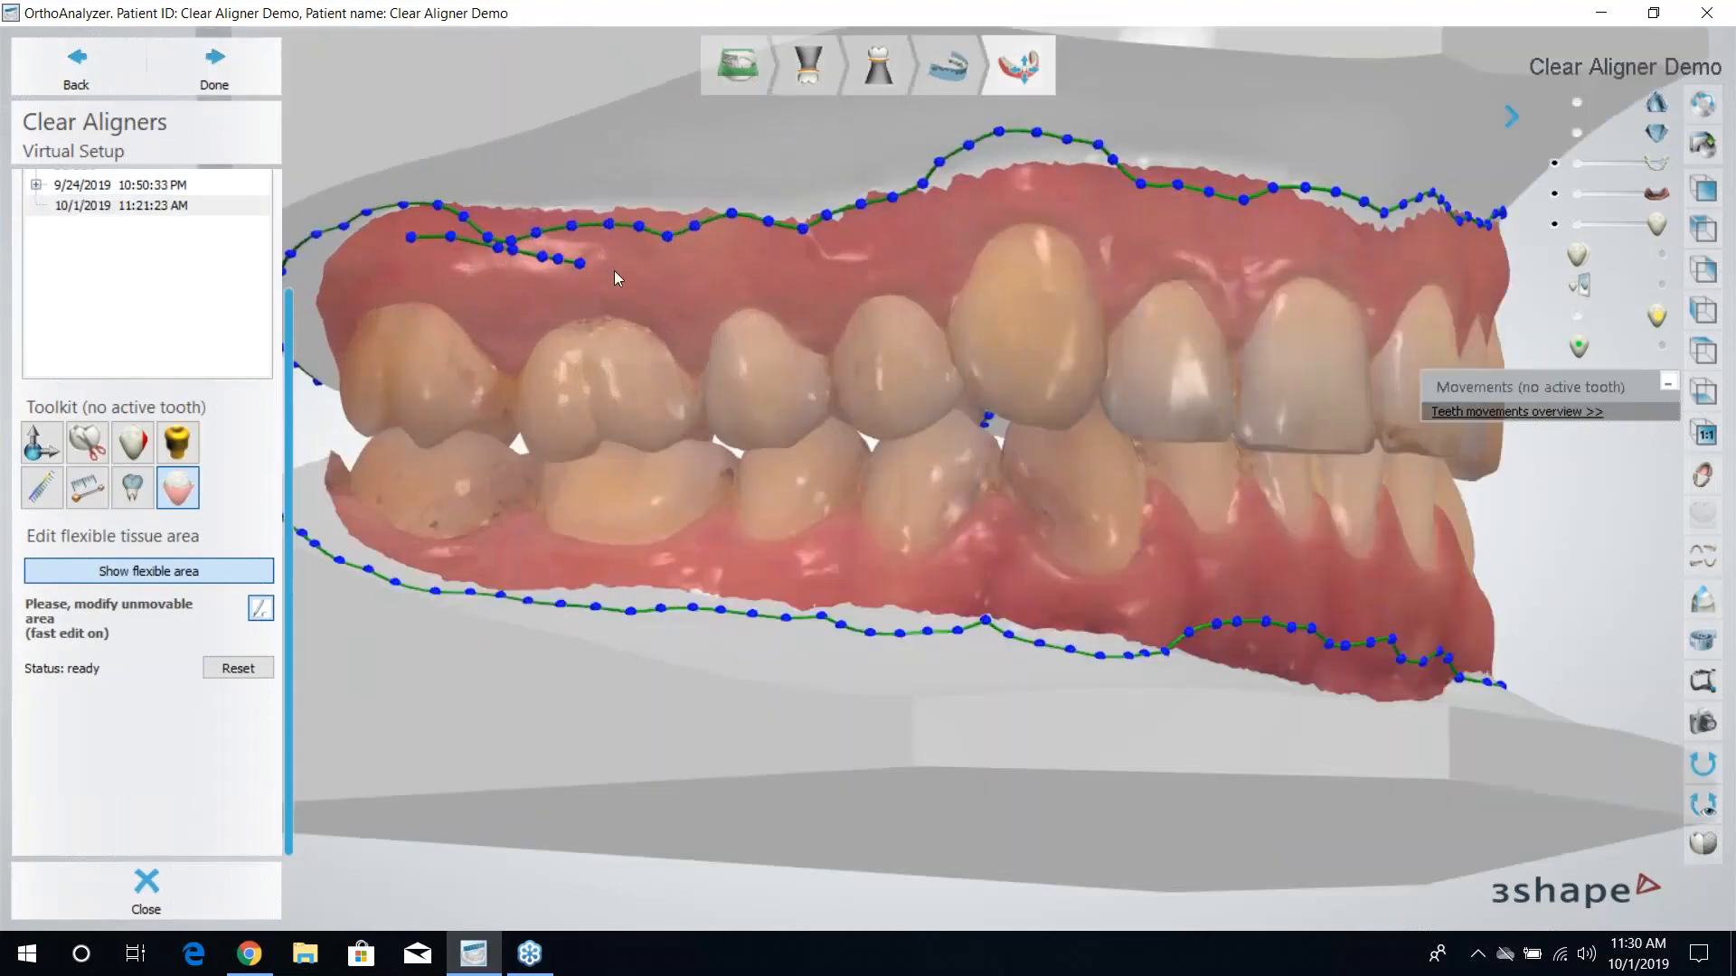
drag(783, 273, 785, 273)
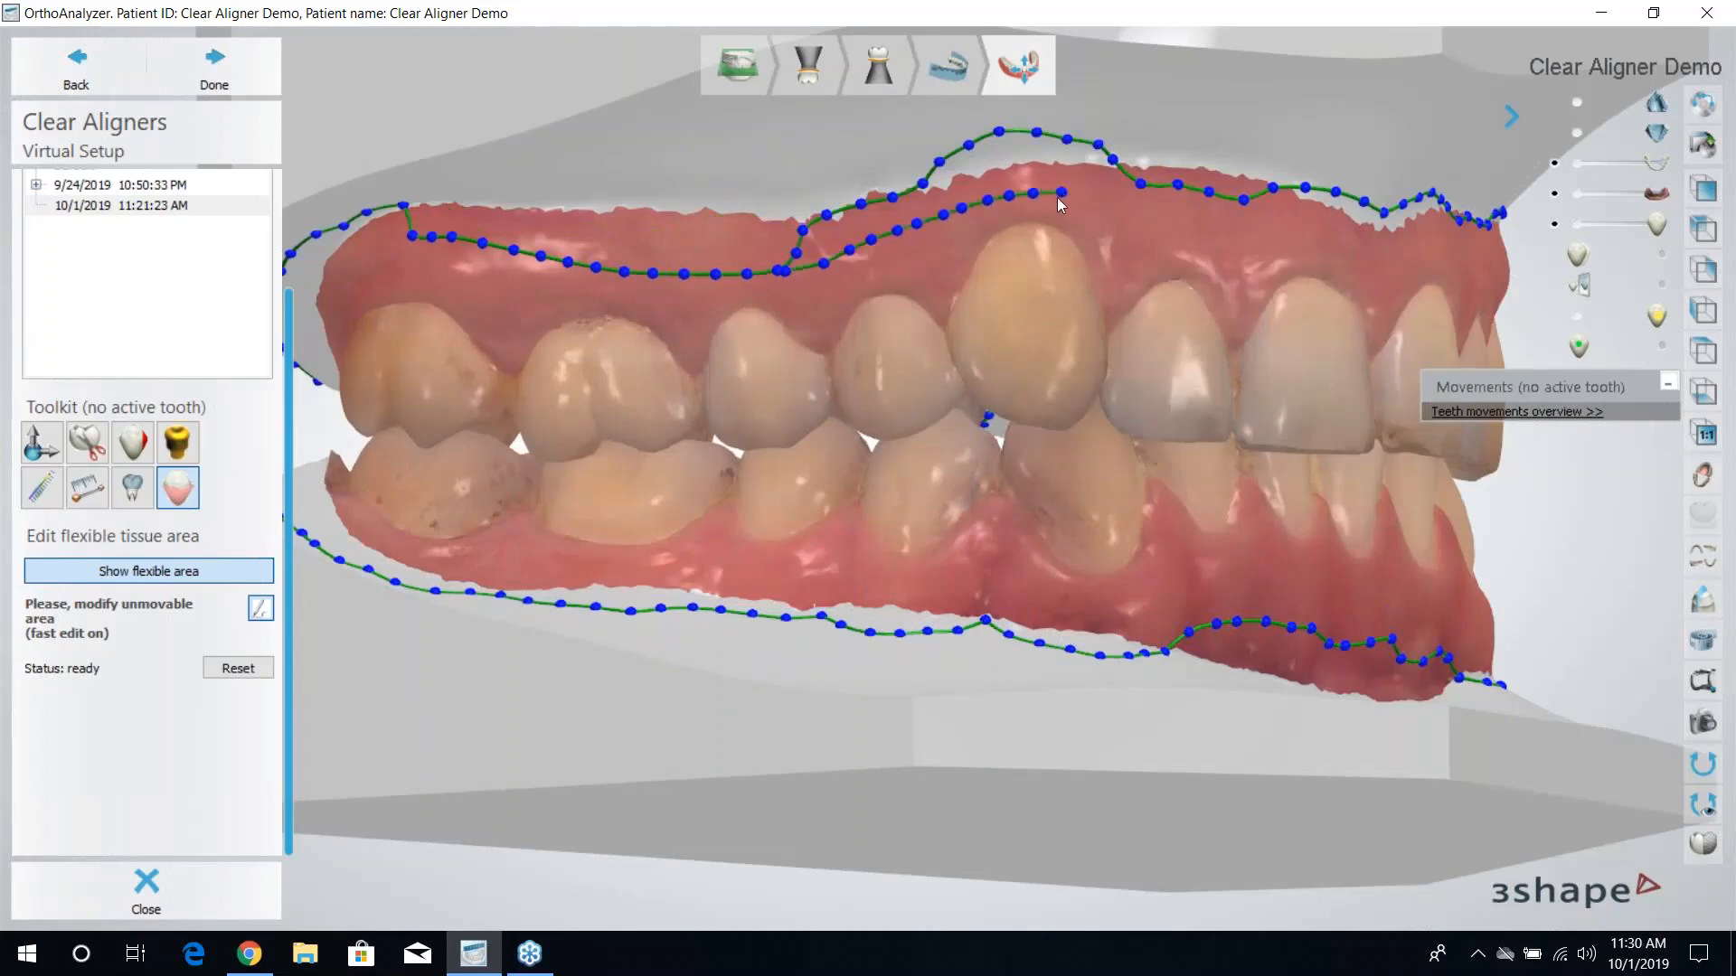
Continue the flexible area's upper boundary closer to the teeth across the upper incisors to the upper left canine.
right_drag(1099, 211, 811, 172)
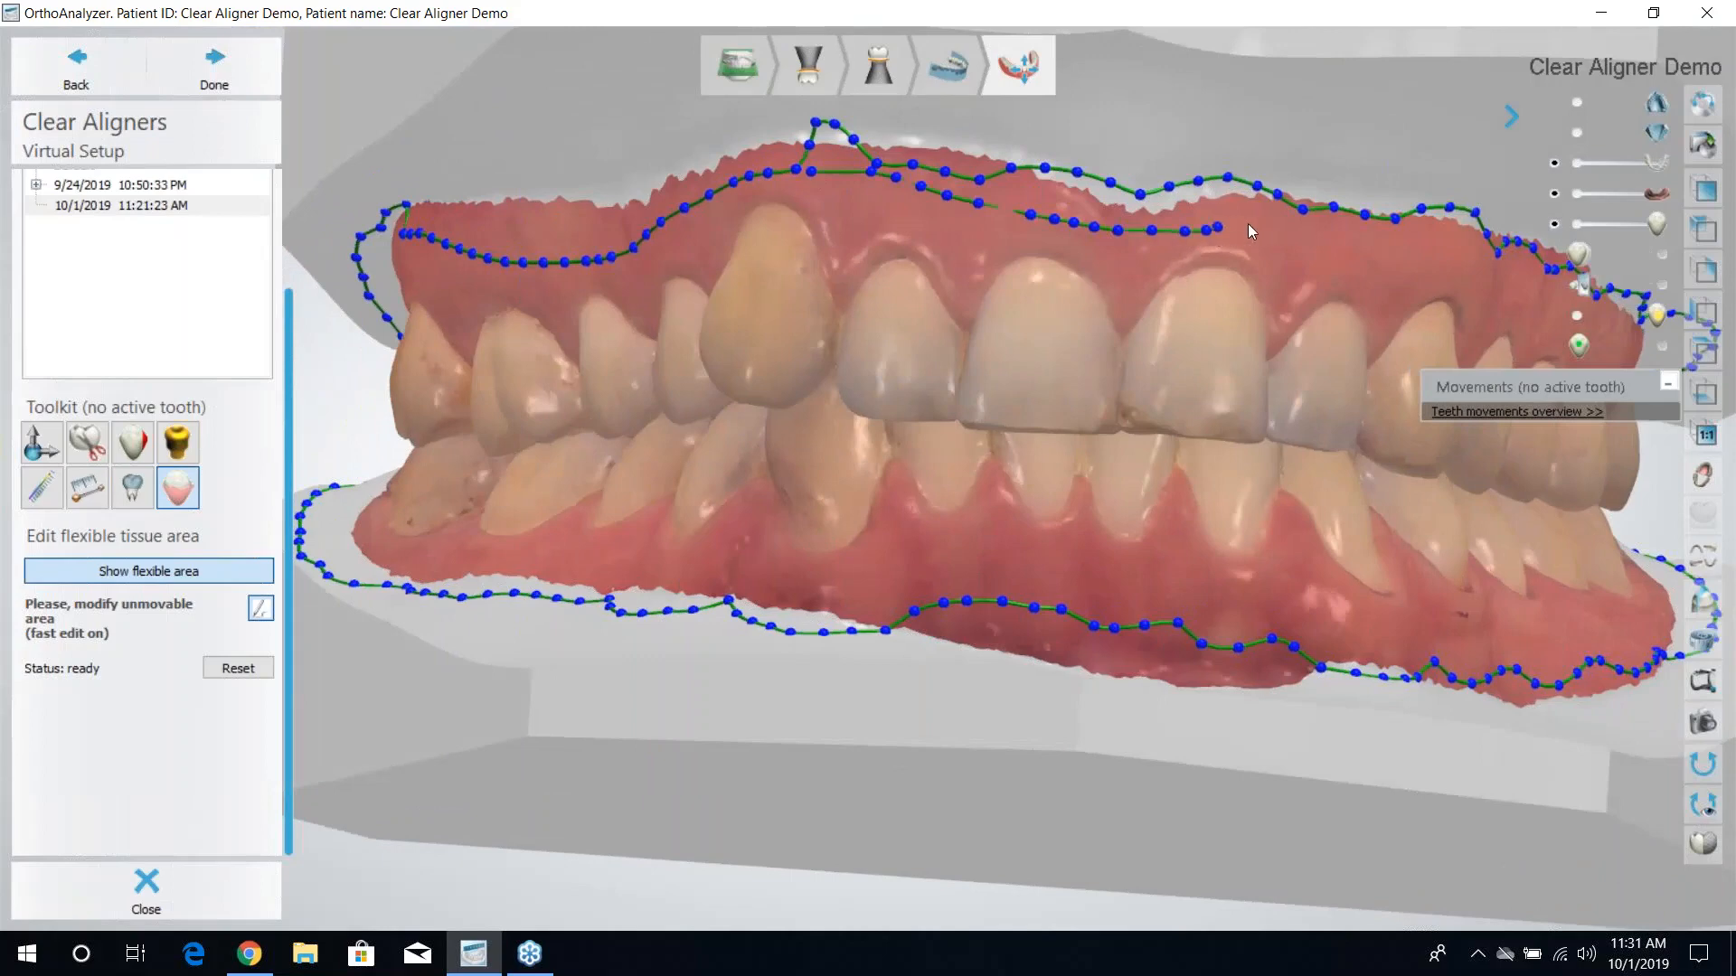
drag(1278, 228, 1282, 230)
right_drag(1228, 236, 1030, 253)
mouse_move(1031, 253)
mouse_down()
mouse_move(1159, 250)
mouse_move(1286, 274)
mouse_up()
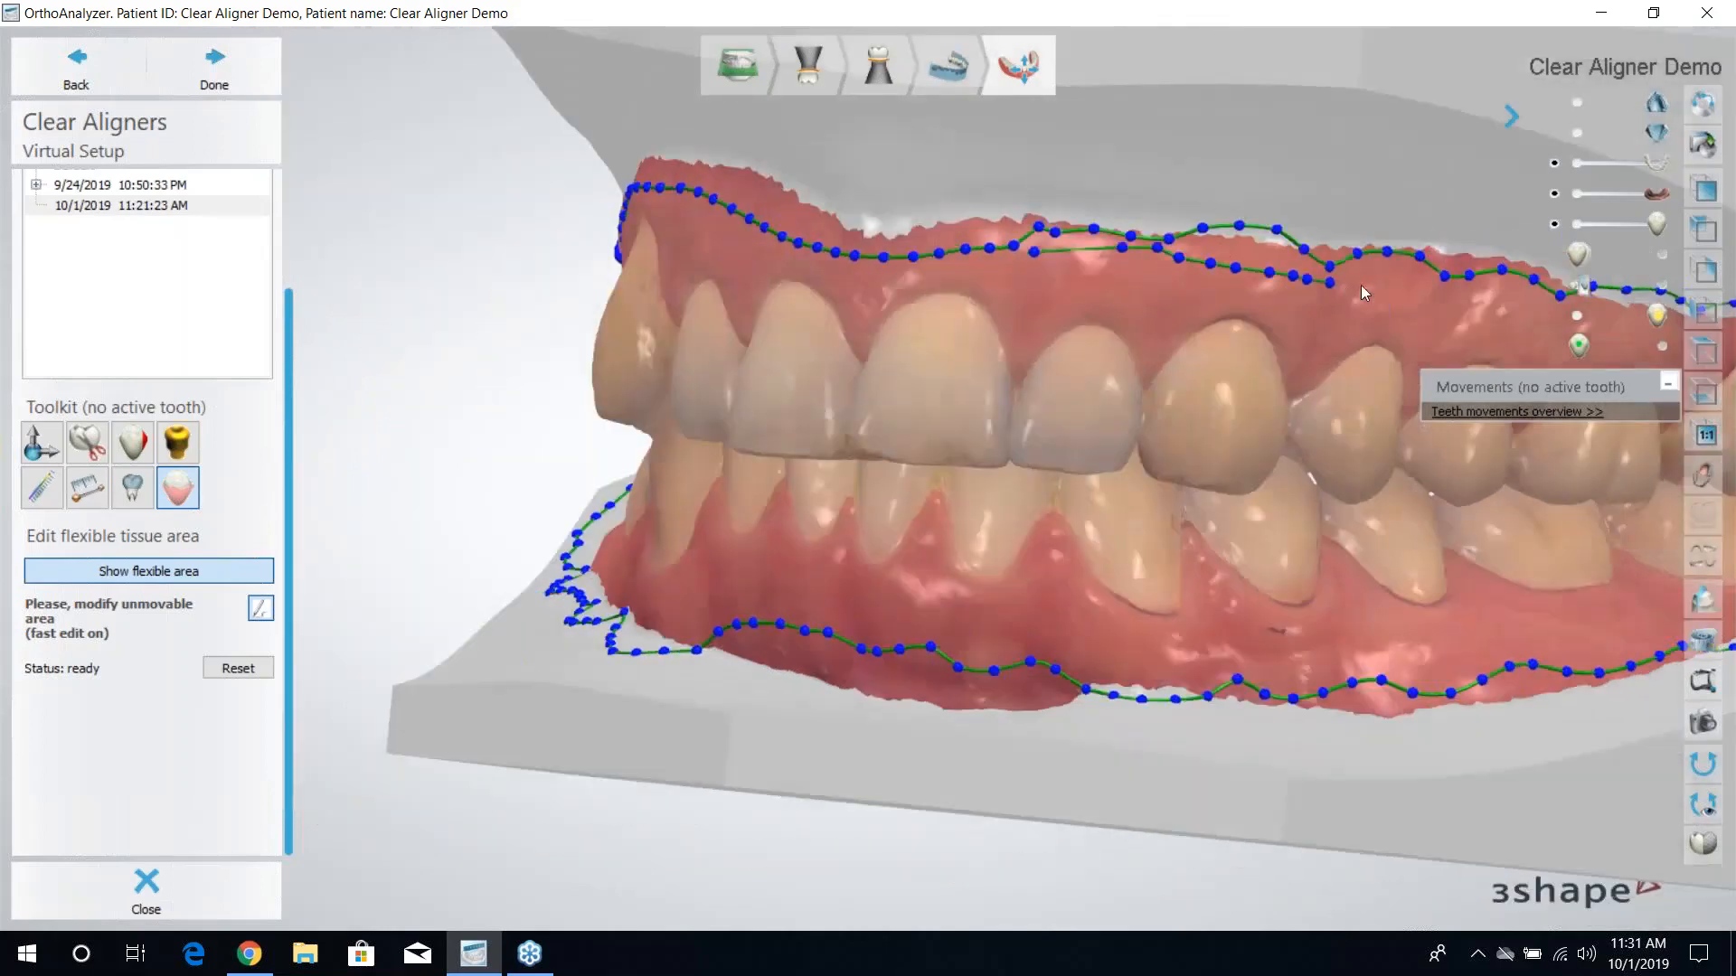
Continue the flexible area's upper boundary along the upper left premolars and molars, then switch to tooth movements.
right_drag(1273, 213, 1174, 259)
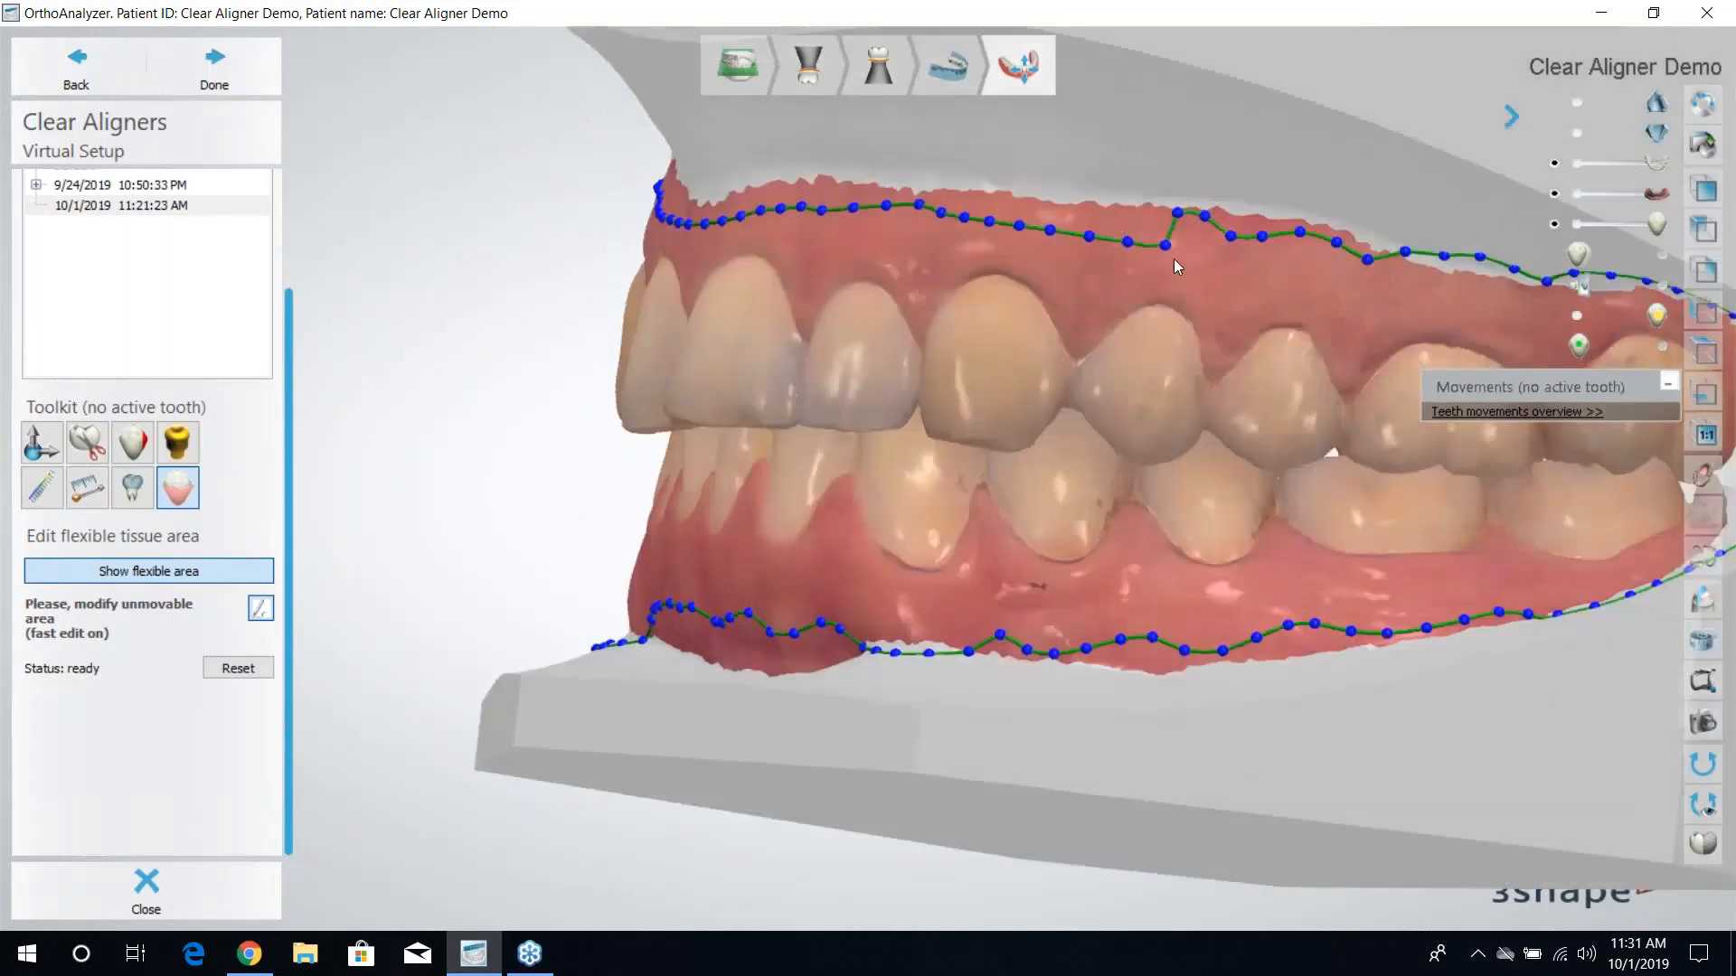
drag(1179, 248, 1297, 261)
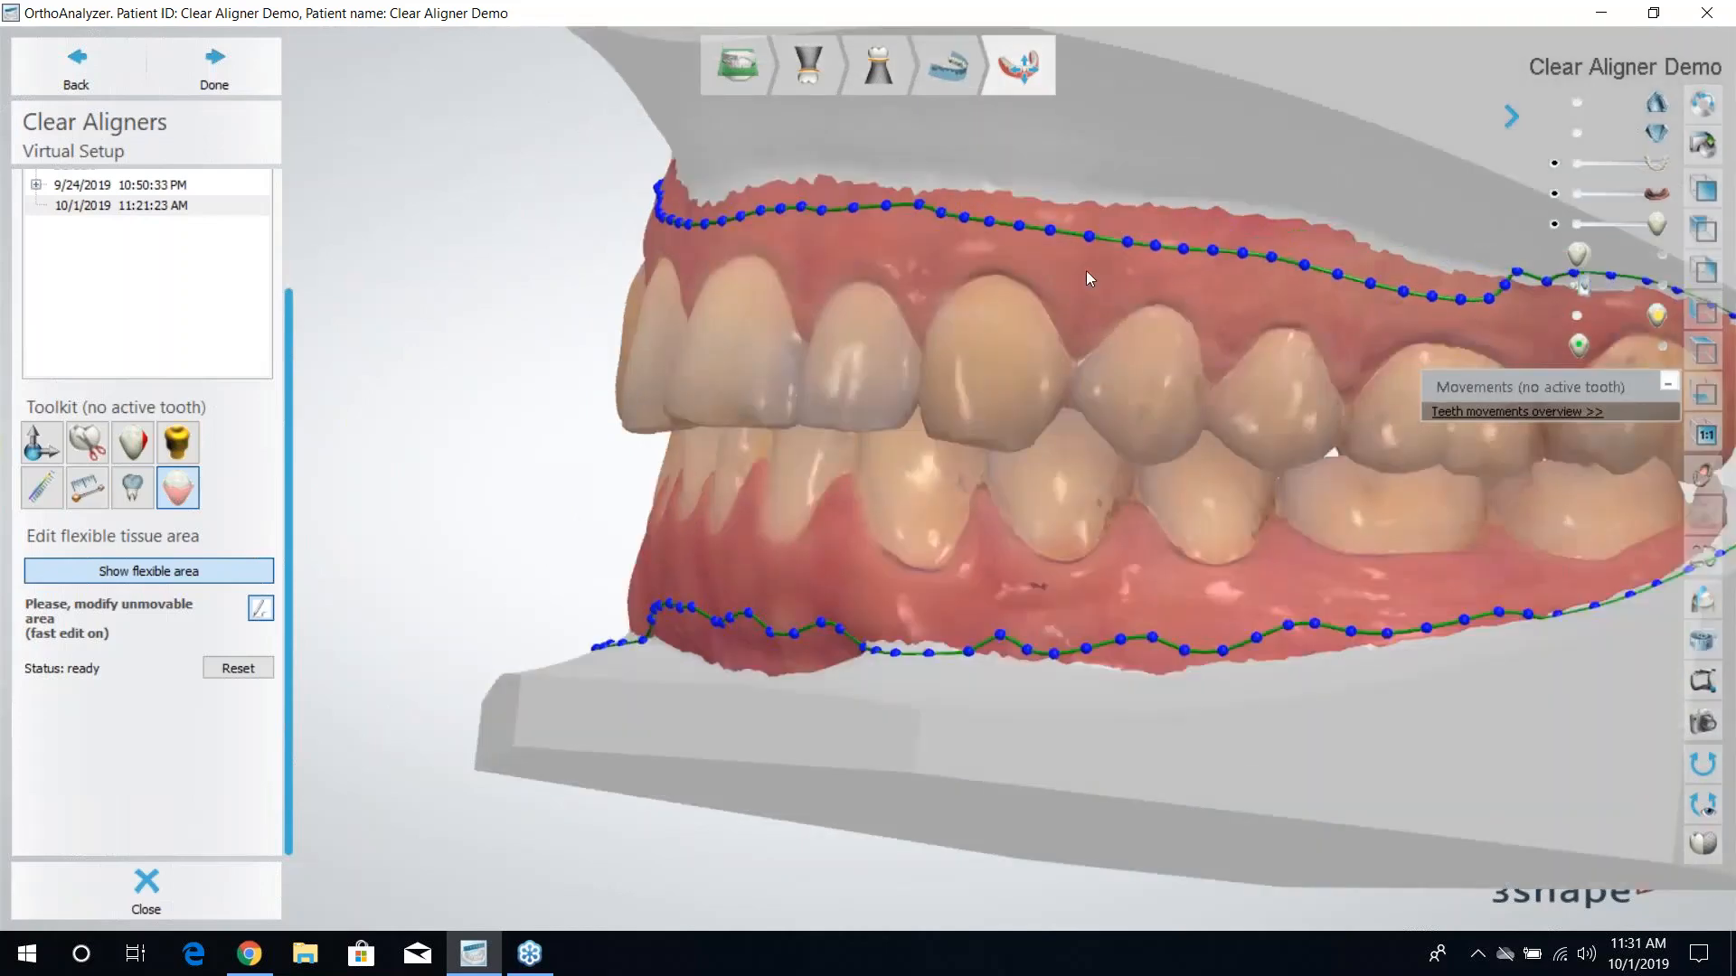
right_drag(1086, 269, 926, 230)
middle_drag(926, 230, 921, 228)
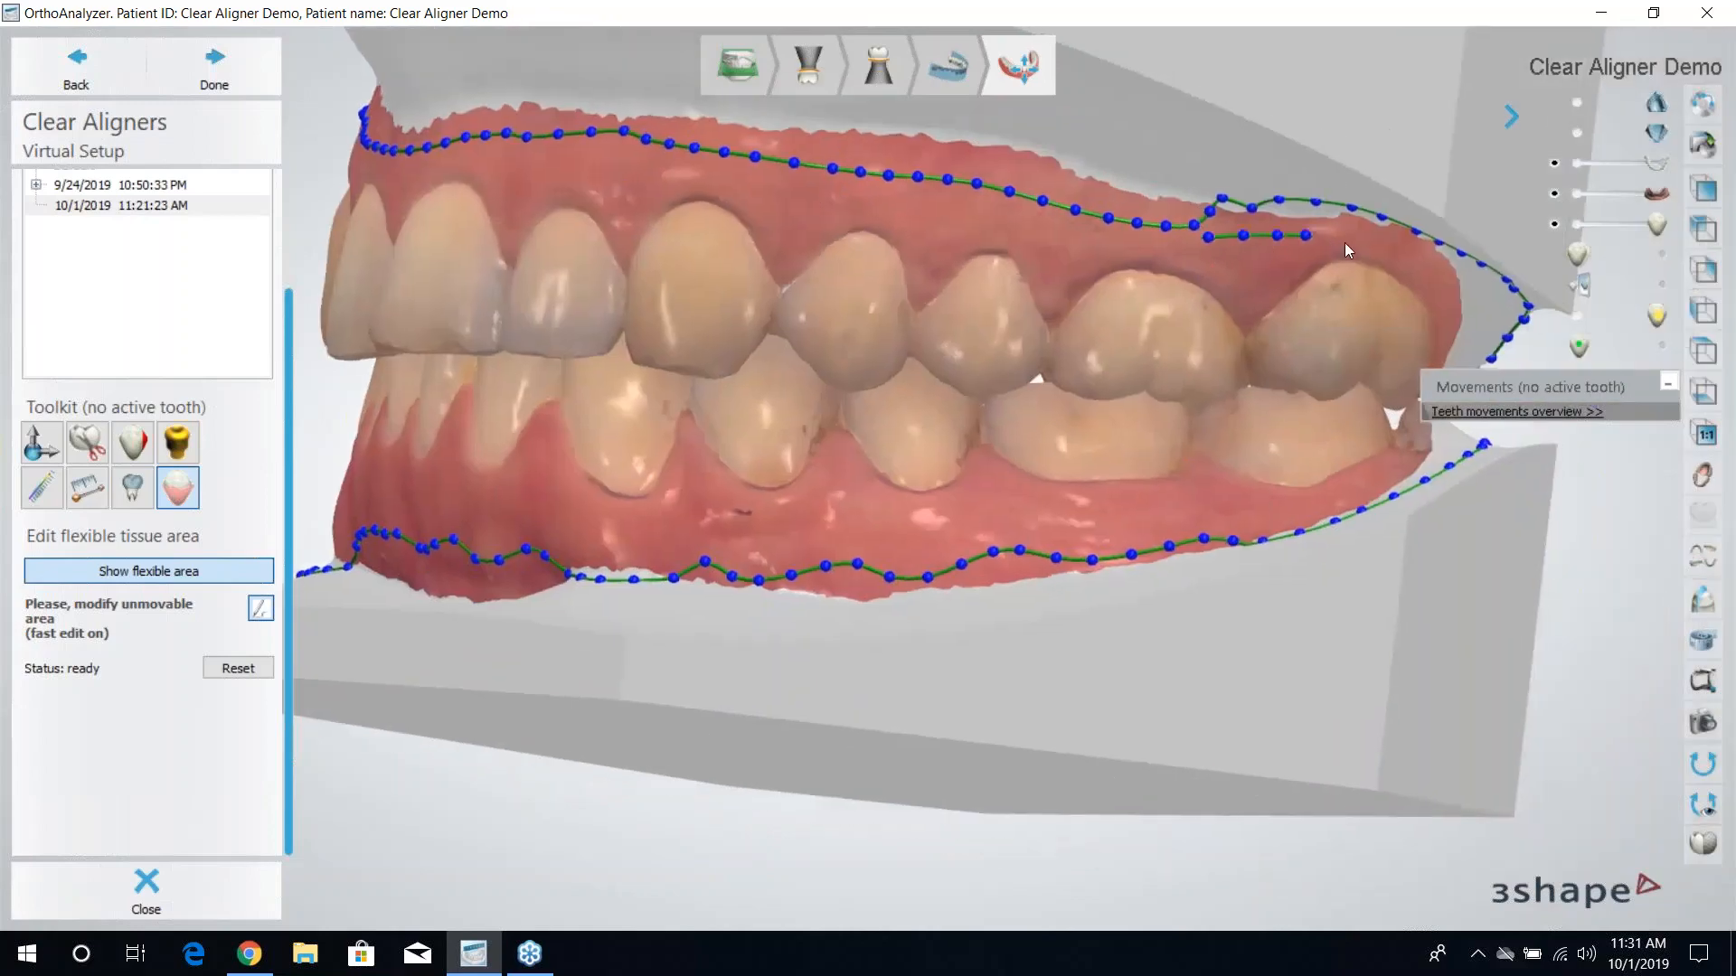
right_drag(1089, 220, 1095, 231)
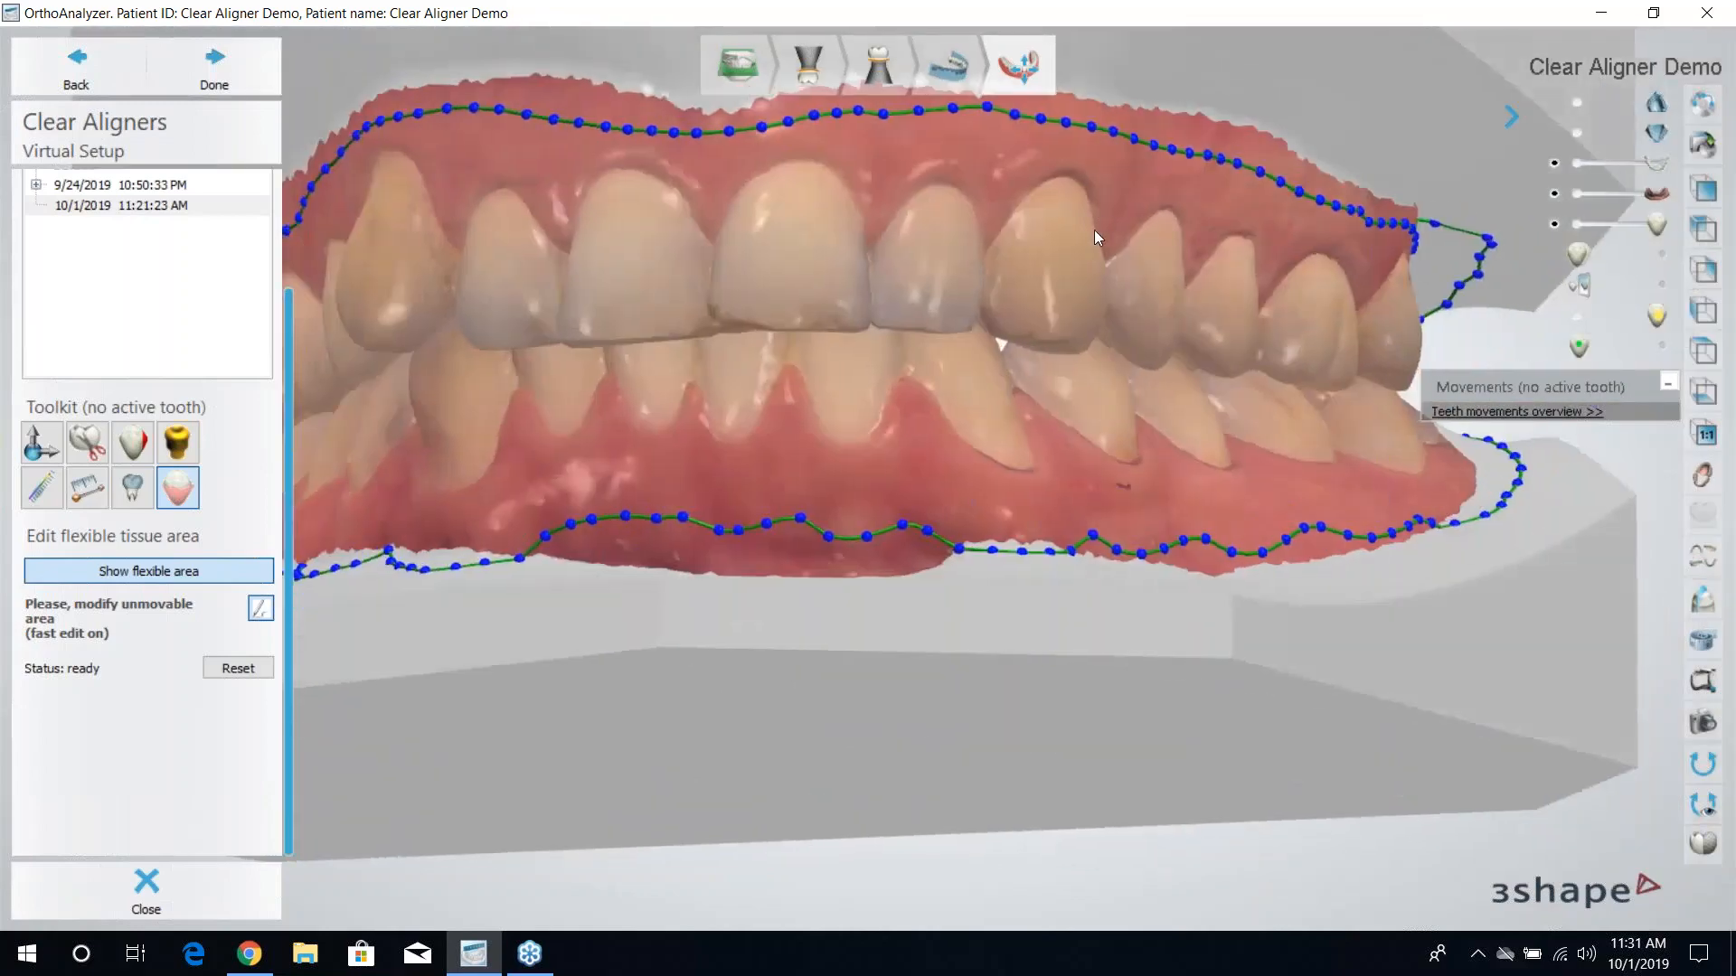
right_drag(973, 321, 814, 353)
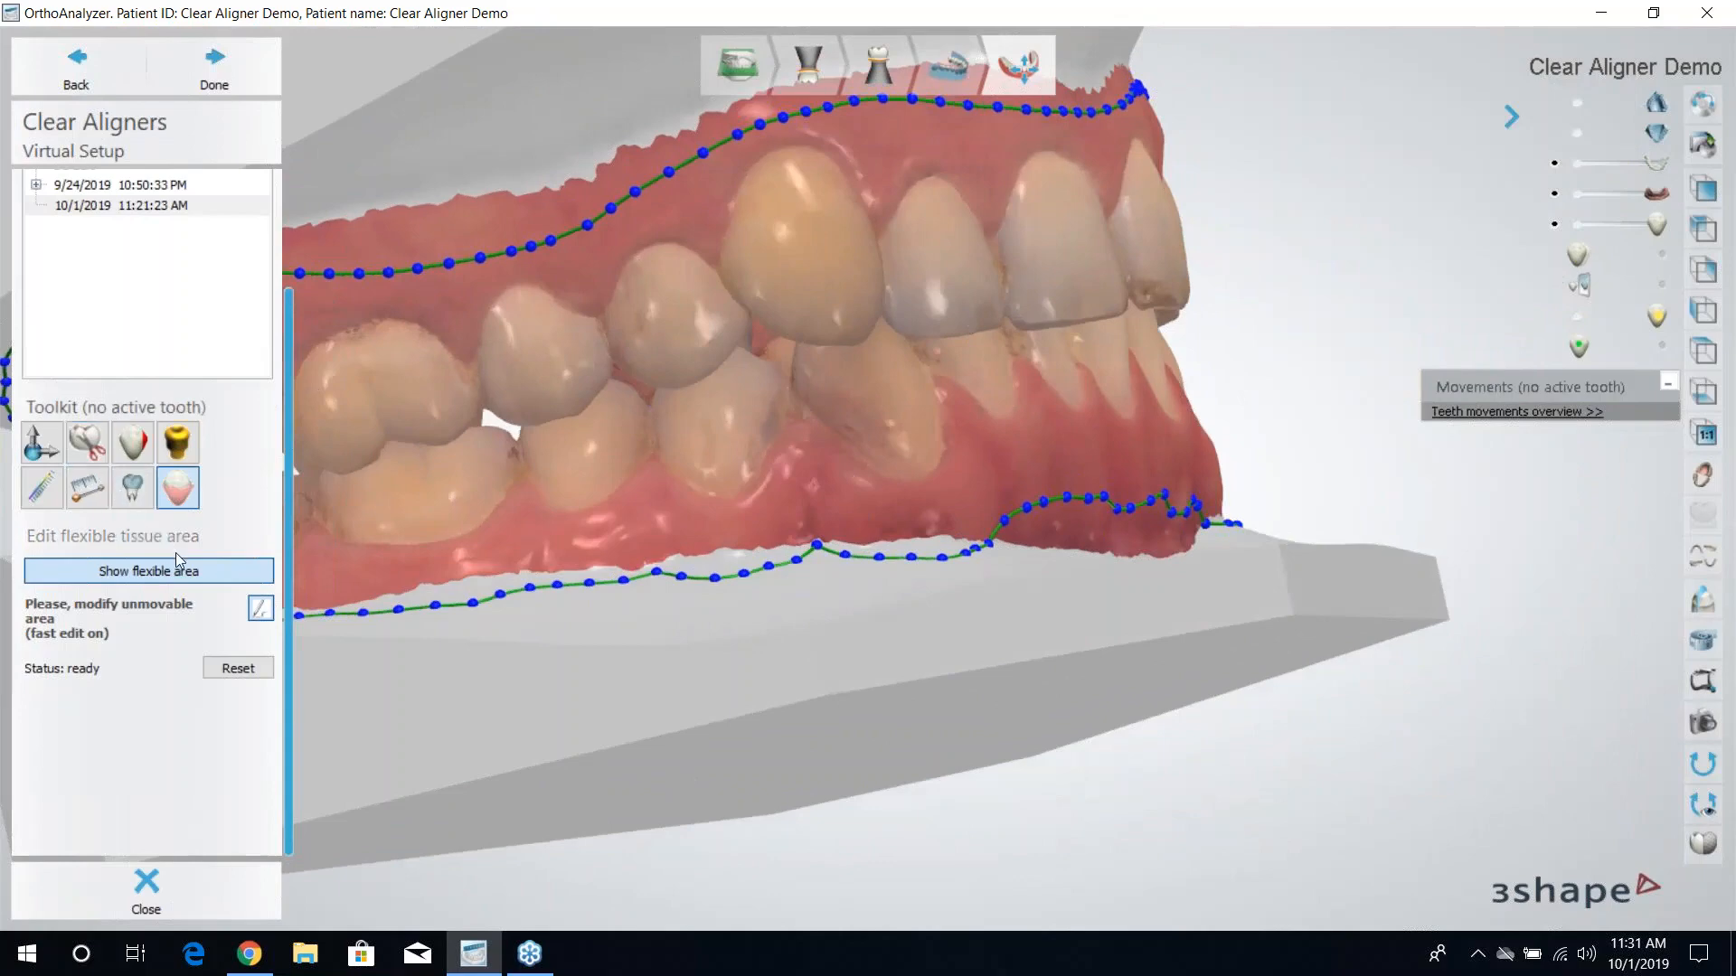
click(41, 443)
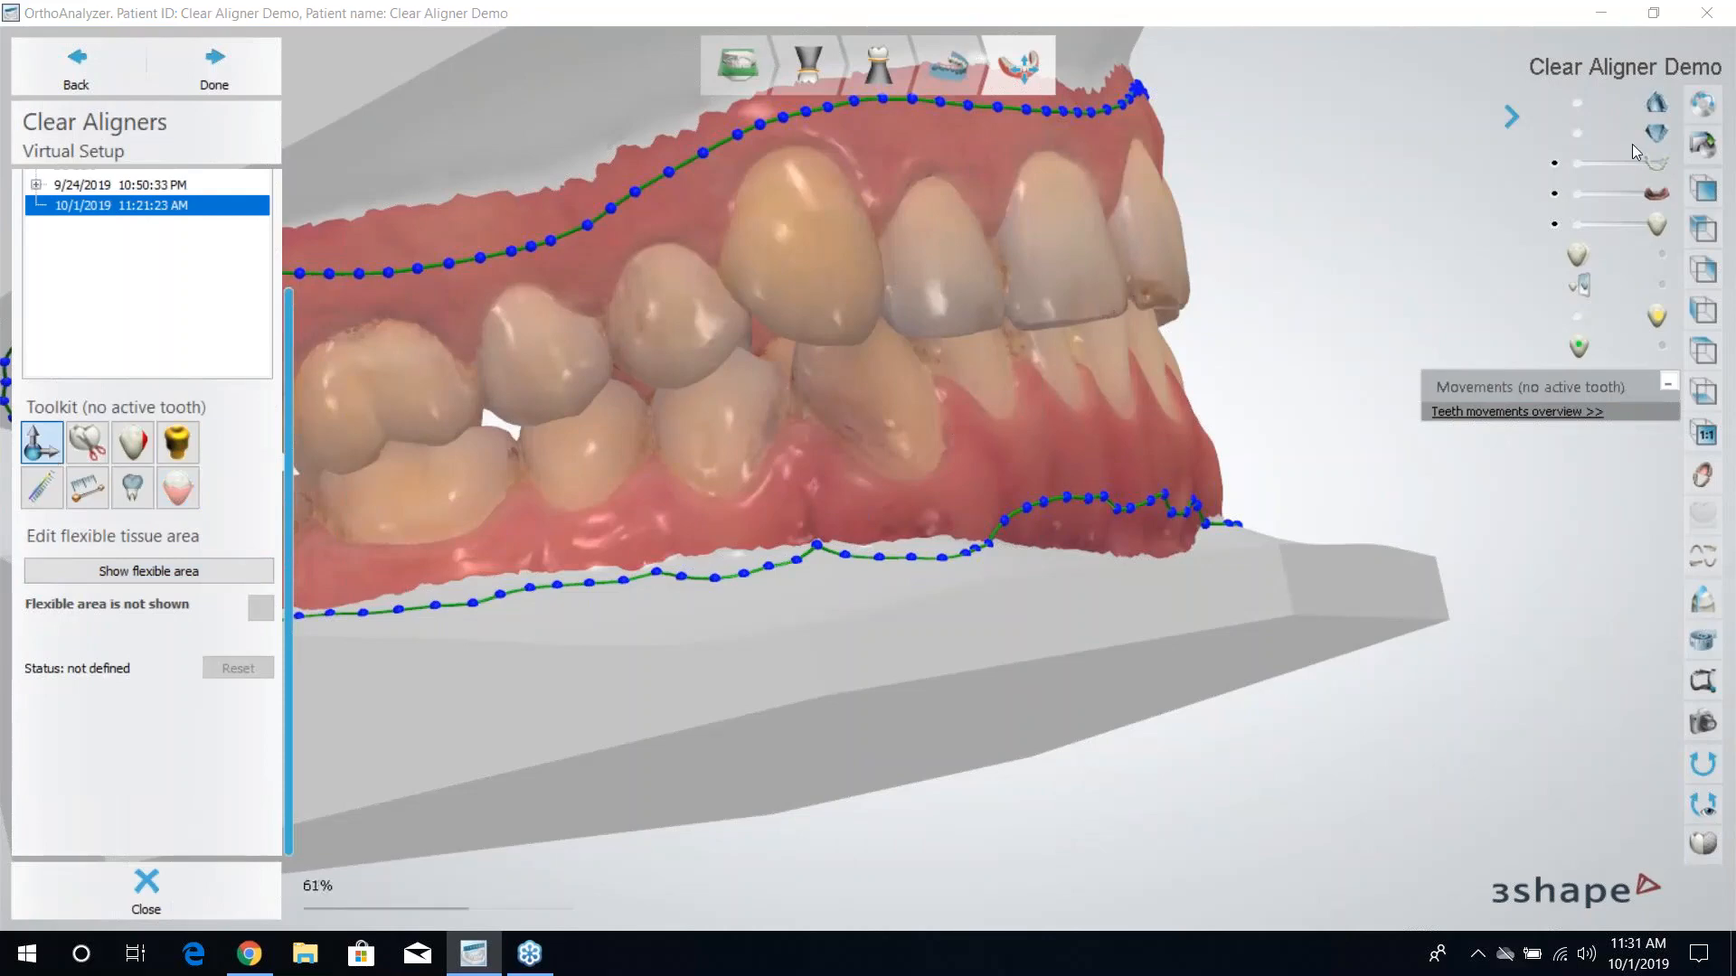
Hide the lower and upper jaw models in turn and show both again.
click(1577, 134)
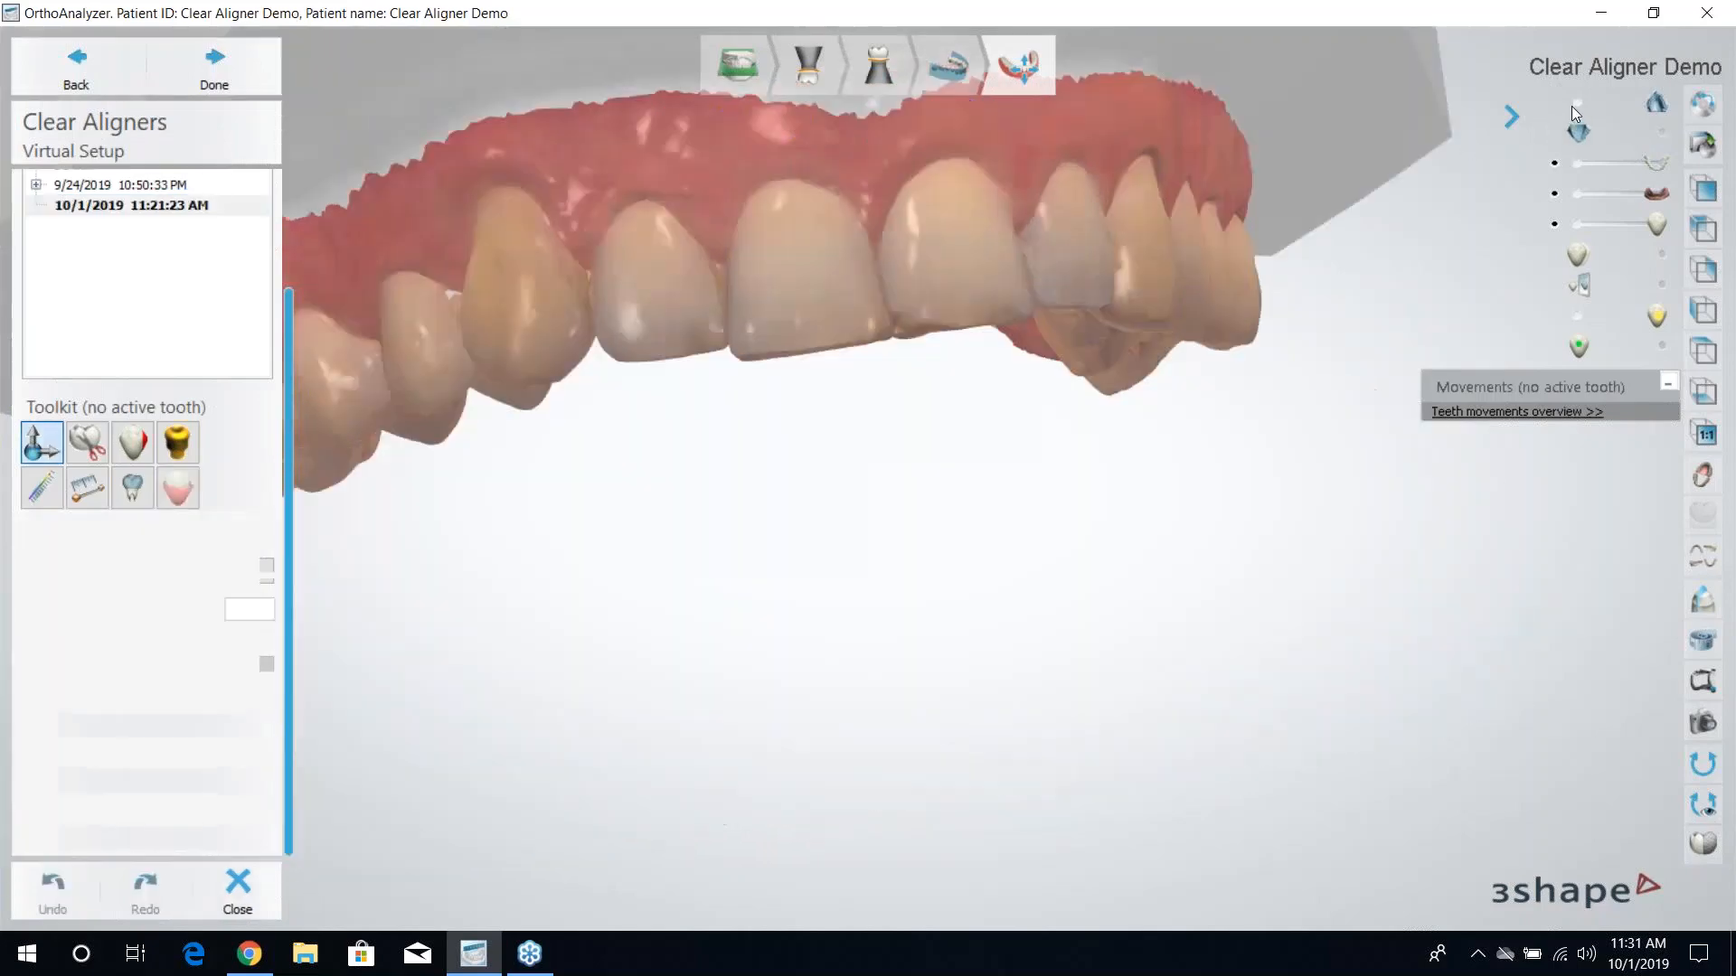
click(1577, 103)
click(1663, 101)
click(1664, 131)
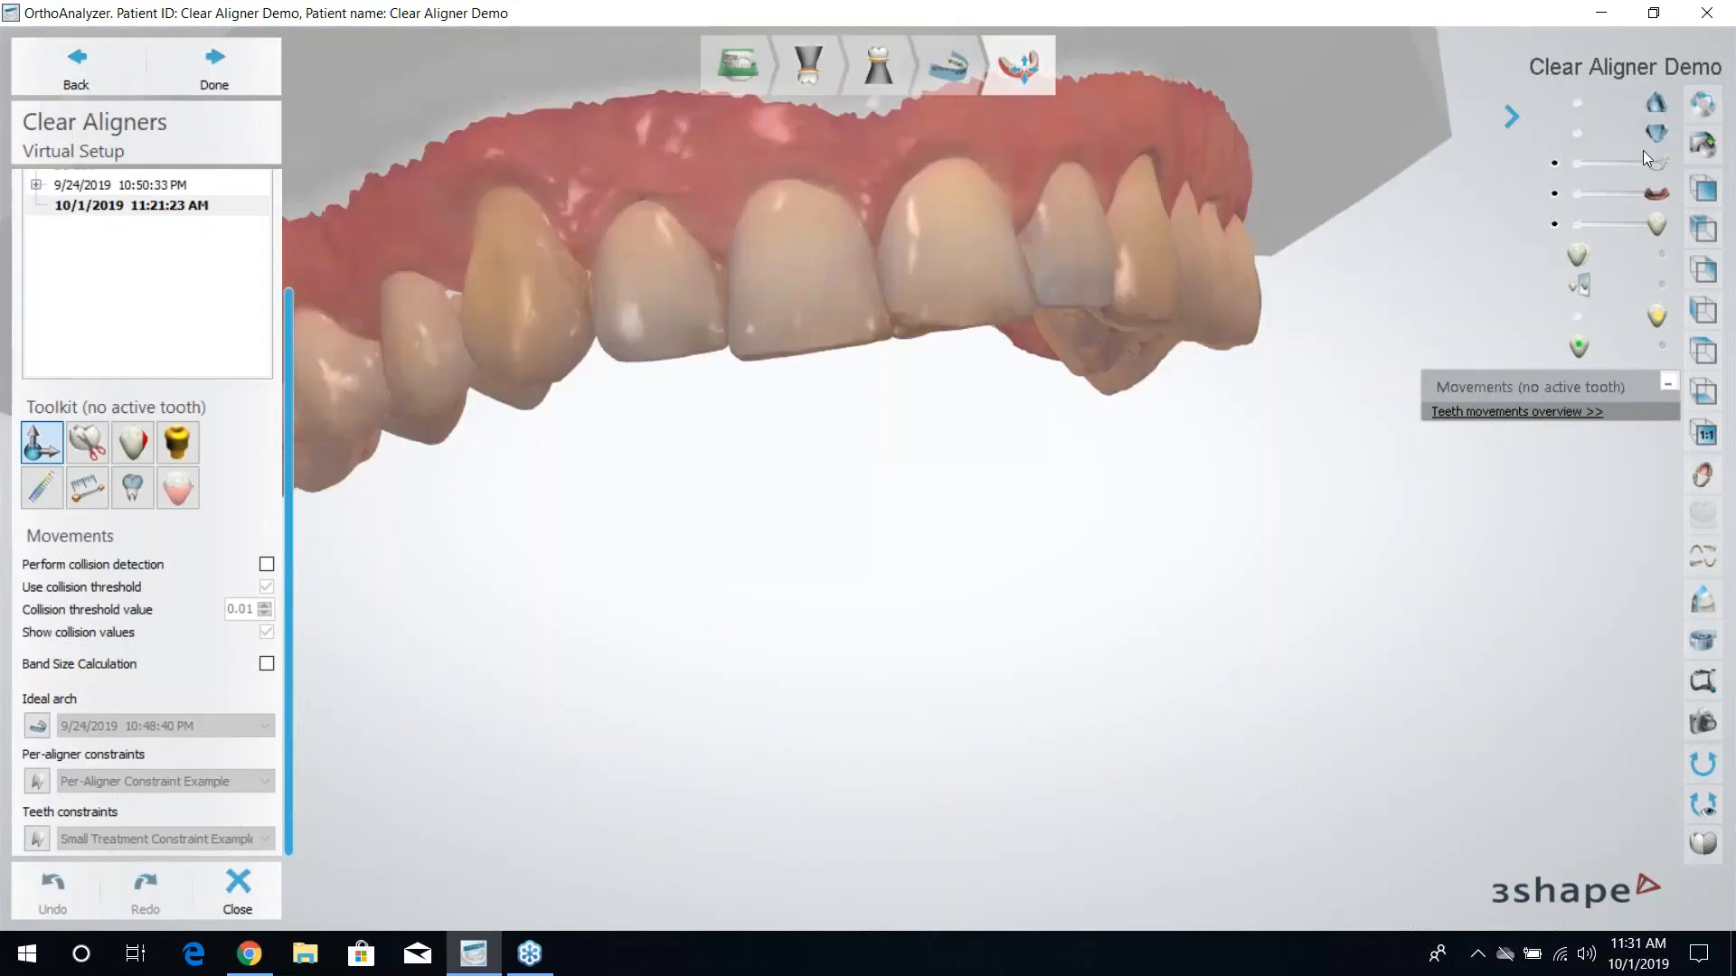
Hide and restore all teeth, then hide and restore the gum tissue.
click(1577, 163)
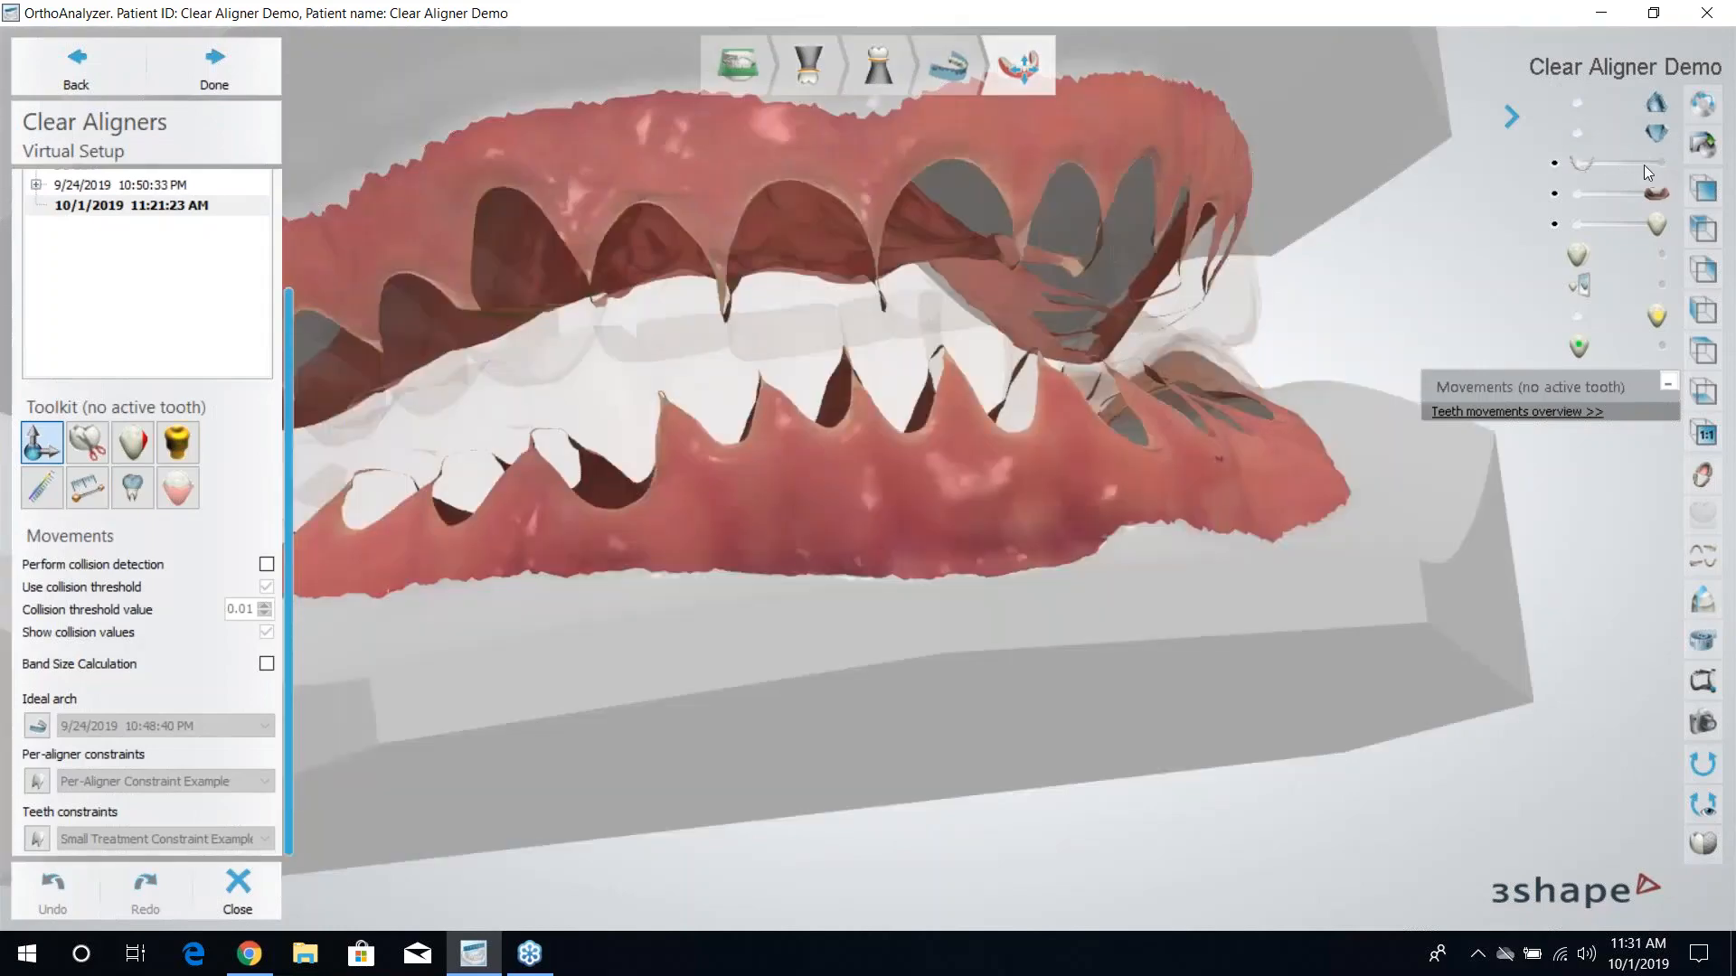
click(1660, 162)
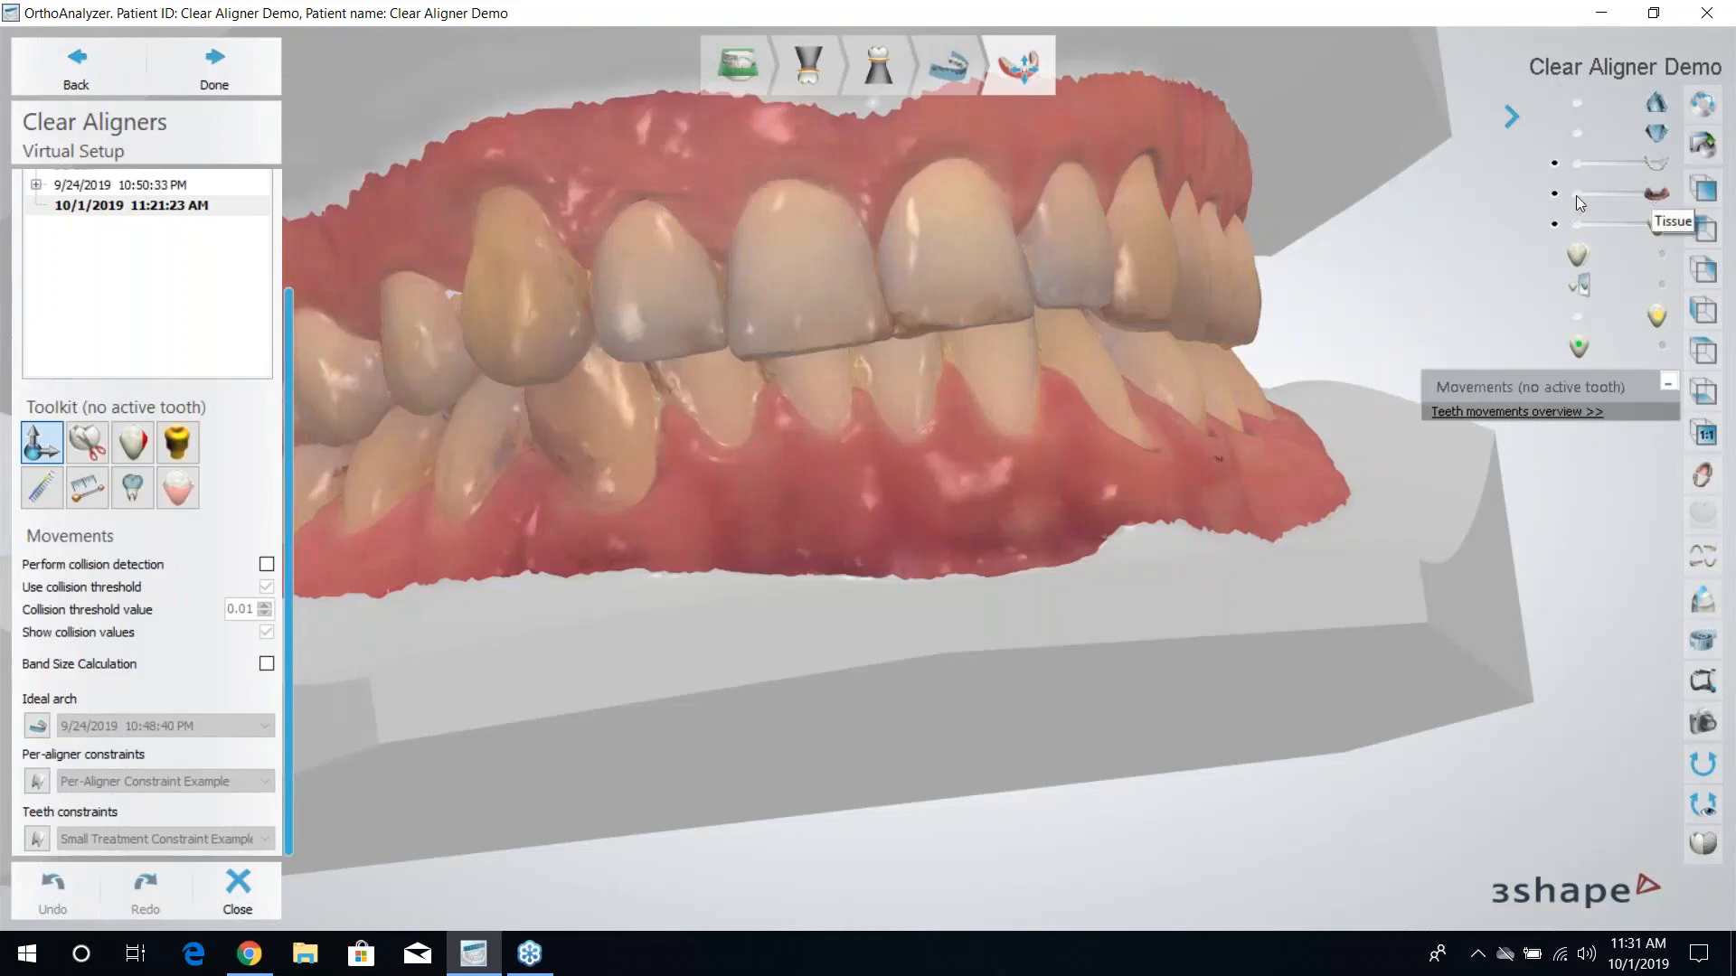
click(1575, 196)
click(1662, 192)
Make the active tooth invisible and select tooth 21 to hide it from the upper arch.
click(1573, 225)
click(990, 270)
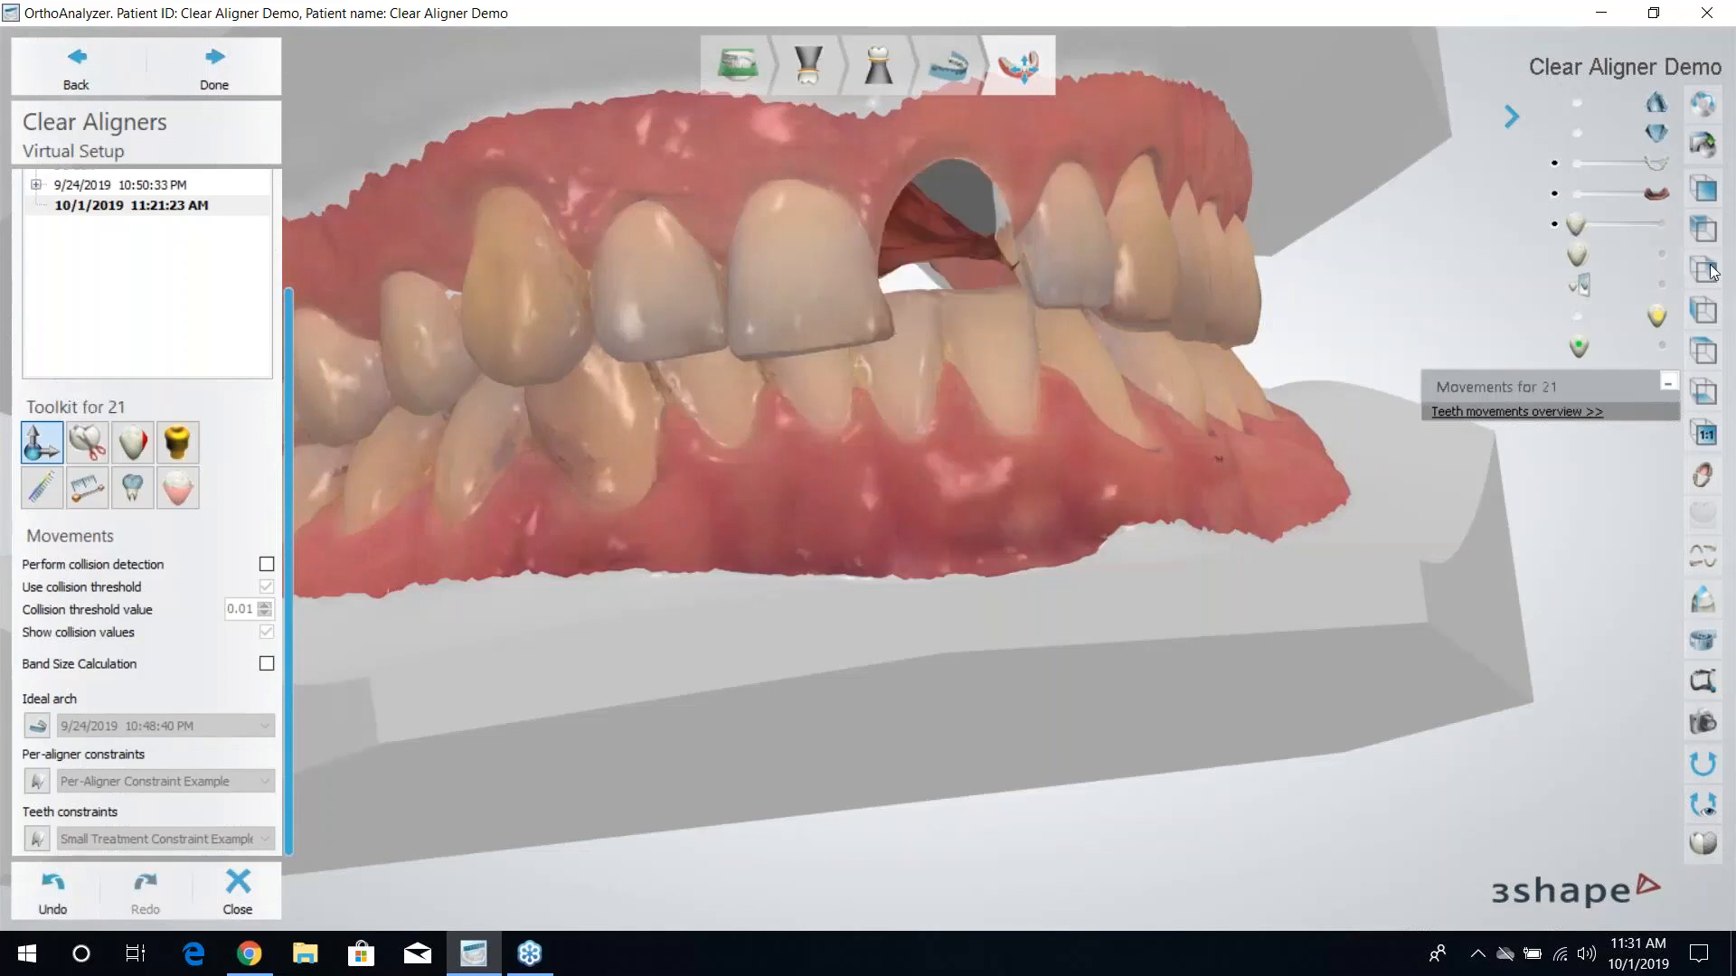
Make tooth 21 visible again, then overlay the teeth's original positions for comparison and turn the overlay off.
click(1661, 225)
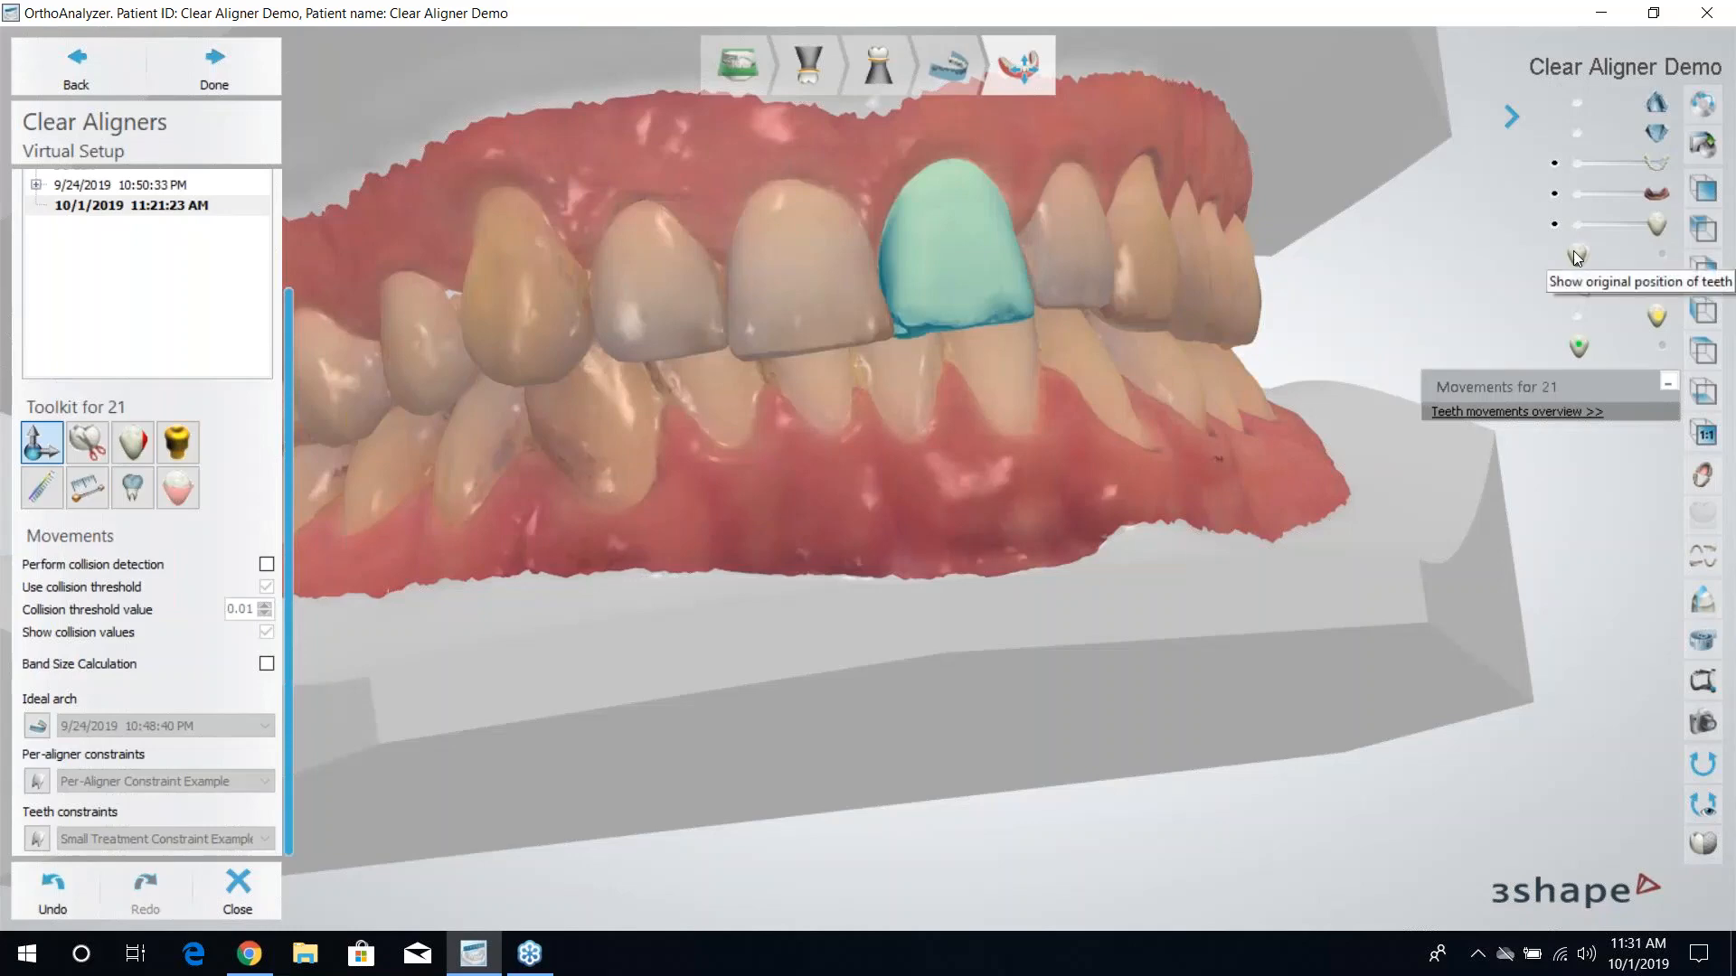
click(1662, 257)
right_drag(1065, 318, 993, 222)
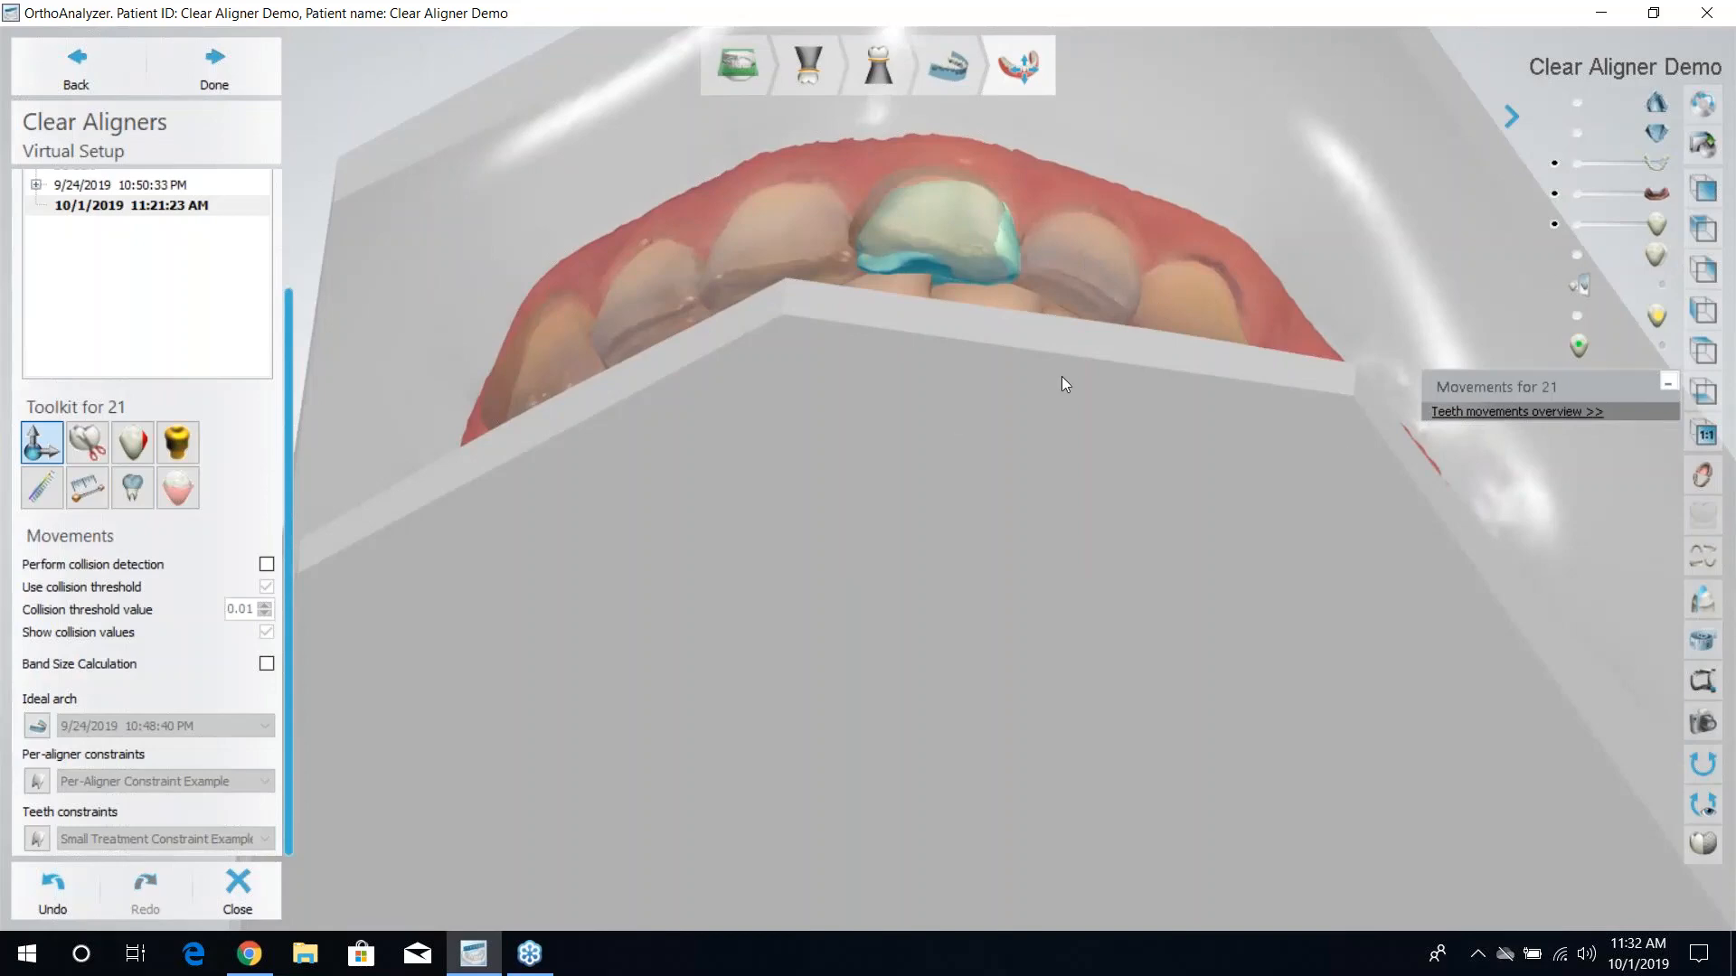
right_drag(1067, 357, 1132, 397)
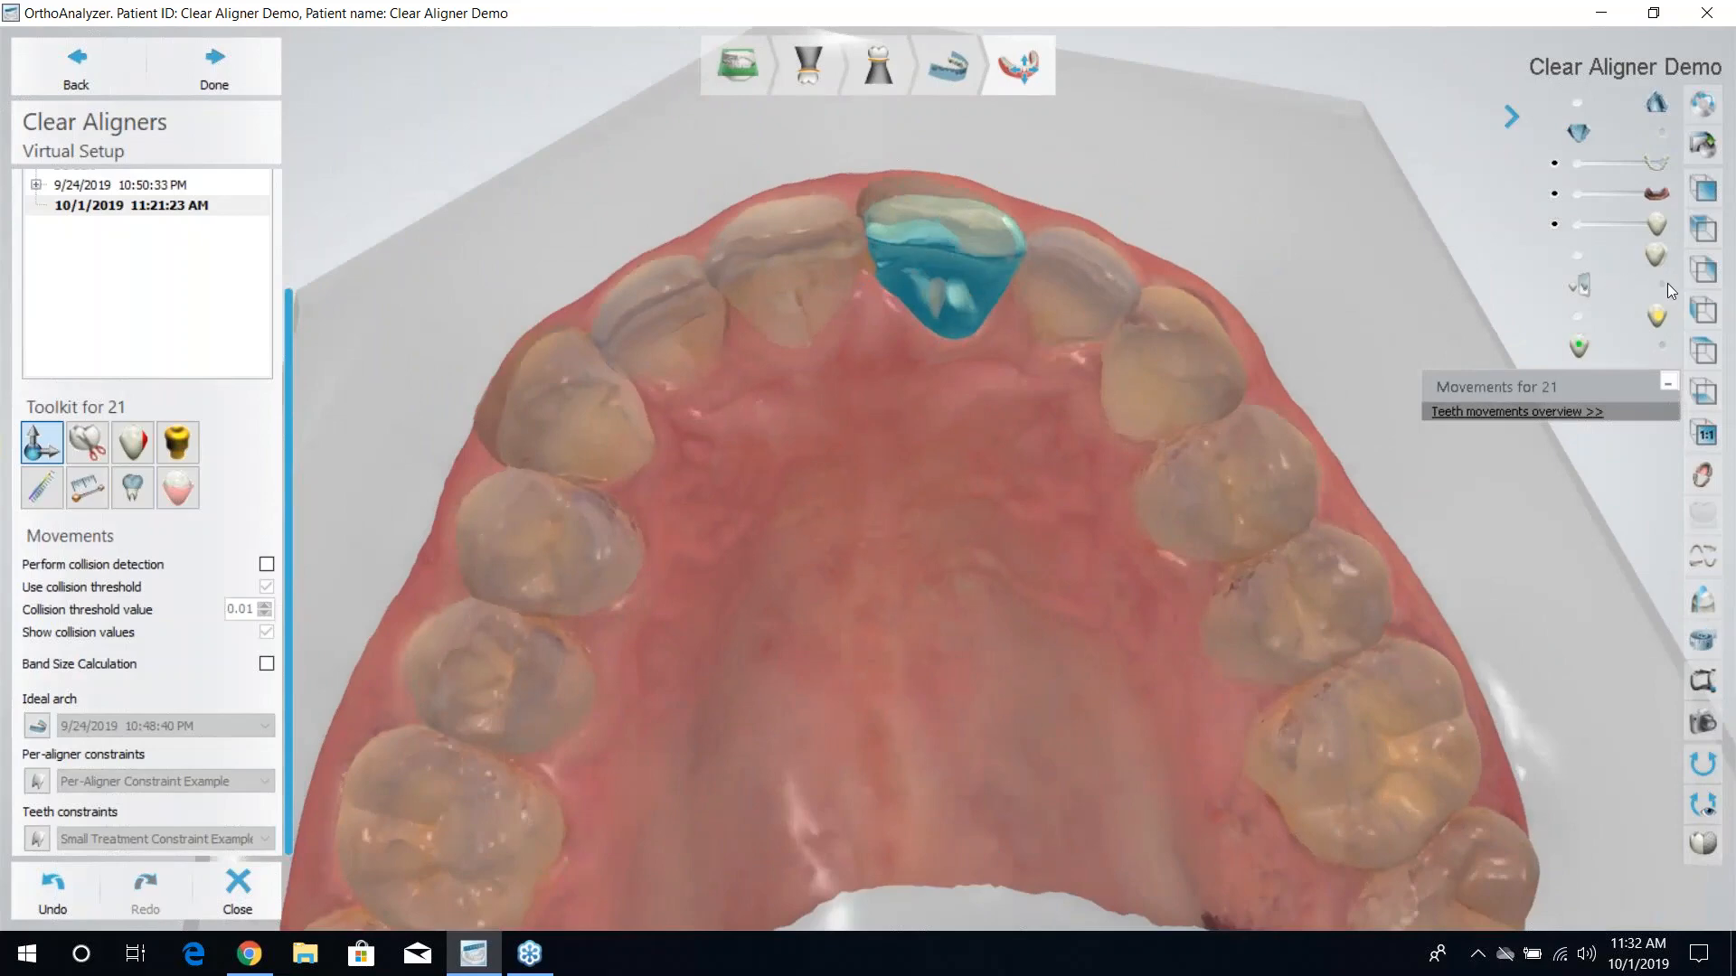
click(1582, 258)
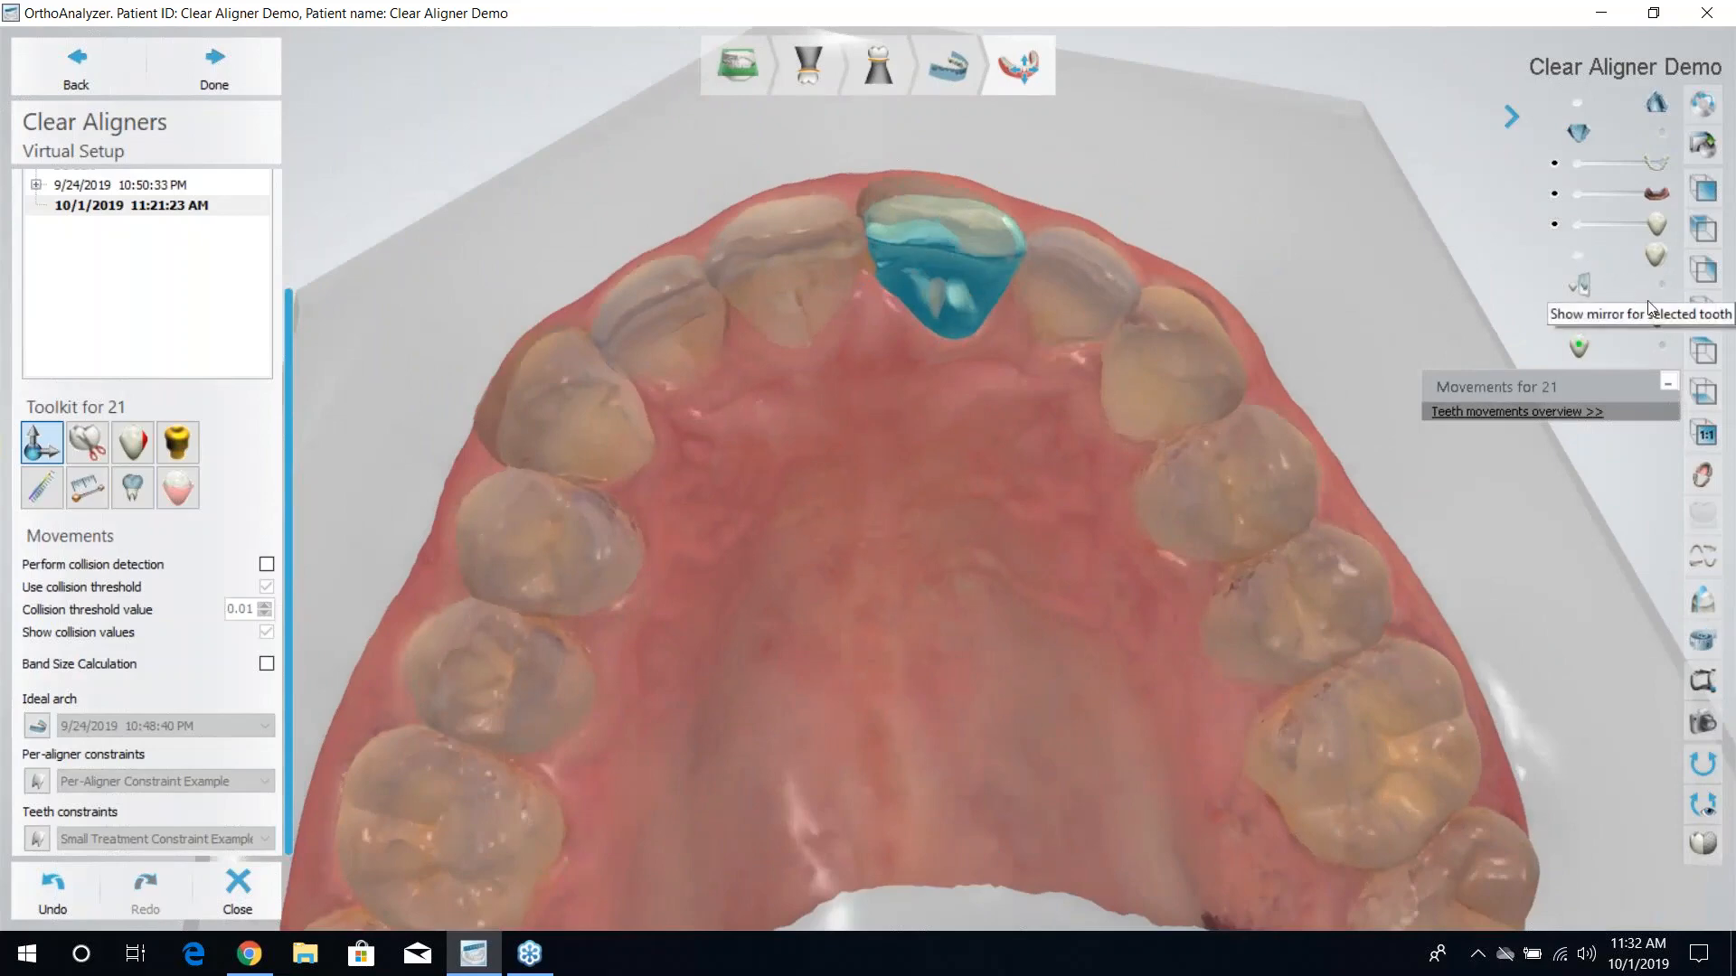
Show the mirror for tooth 21, compare it with the other upper teeth hidden, and turn the mirror off.
click(1662, 288)
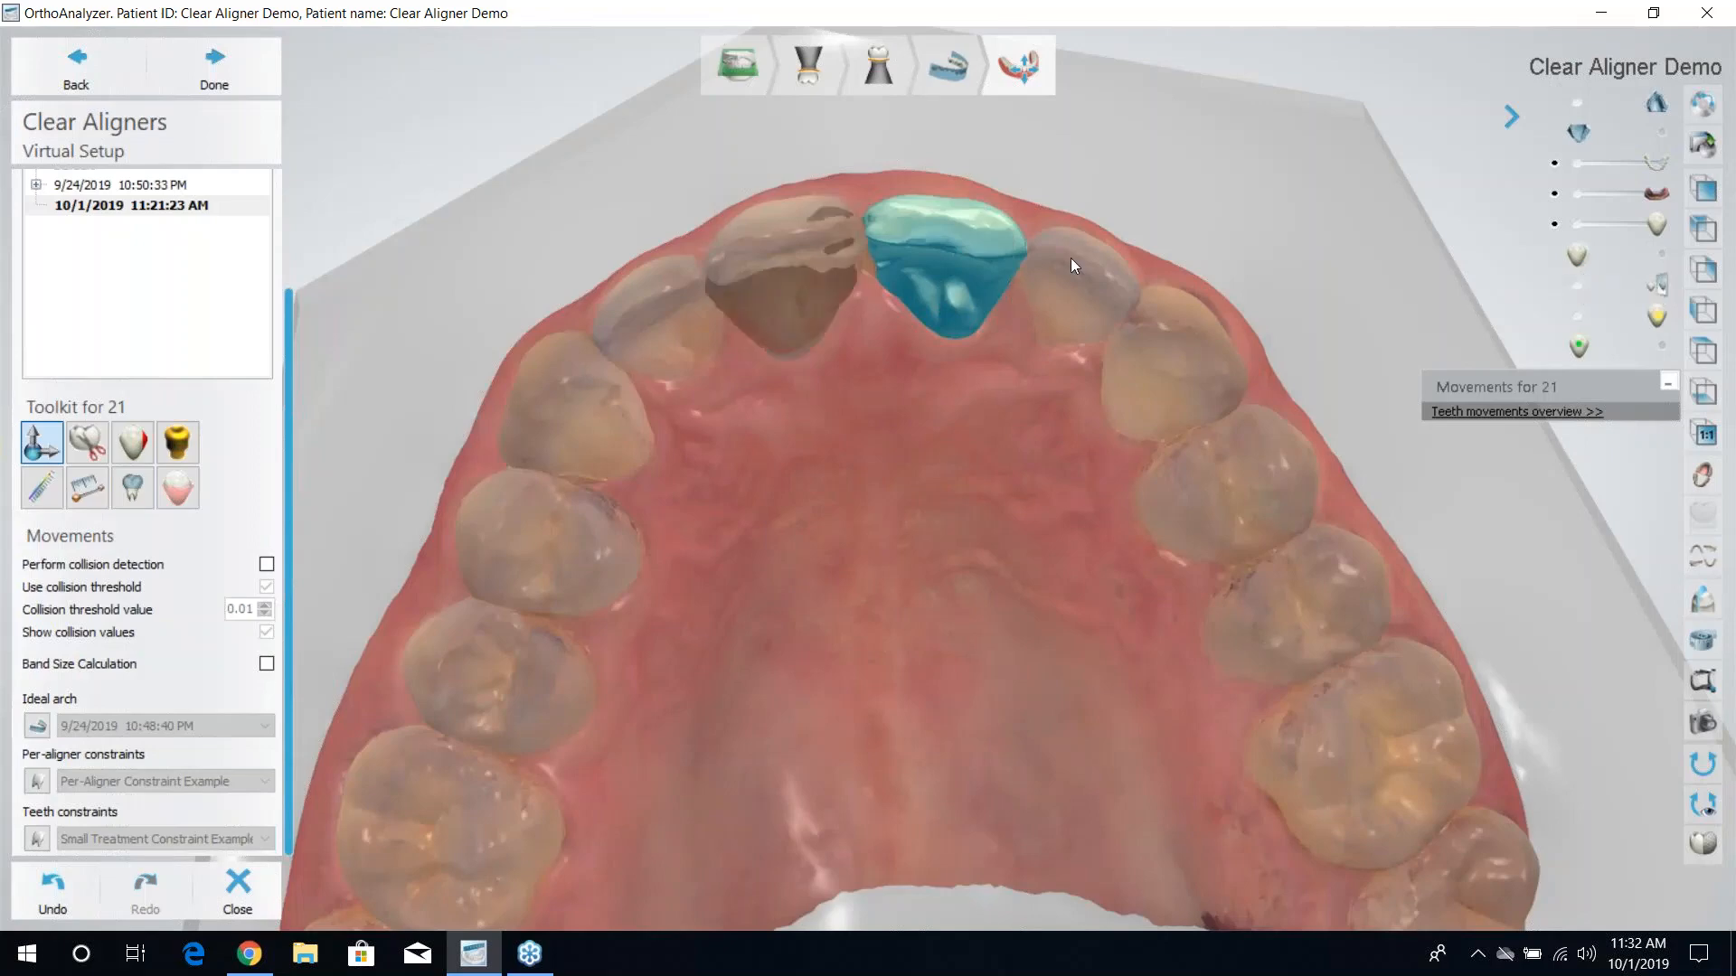
right_drag(1070, 258, 1081, 378)
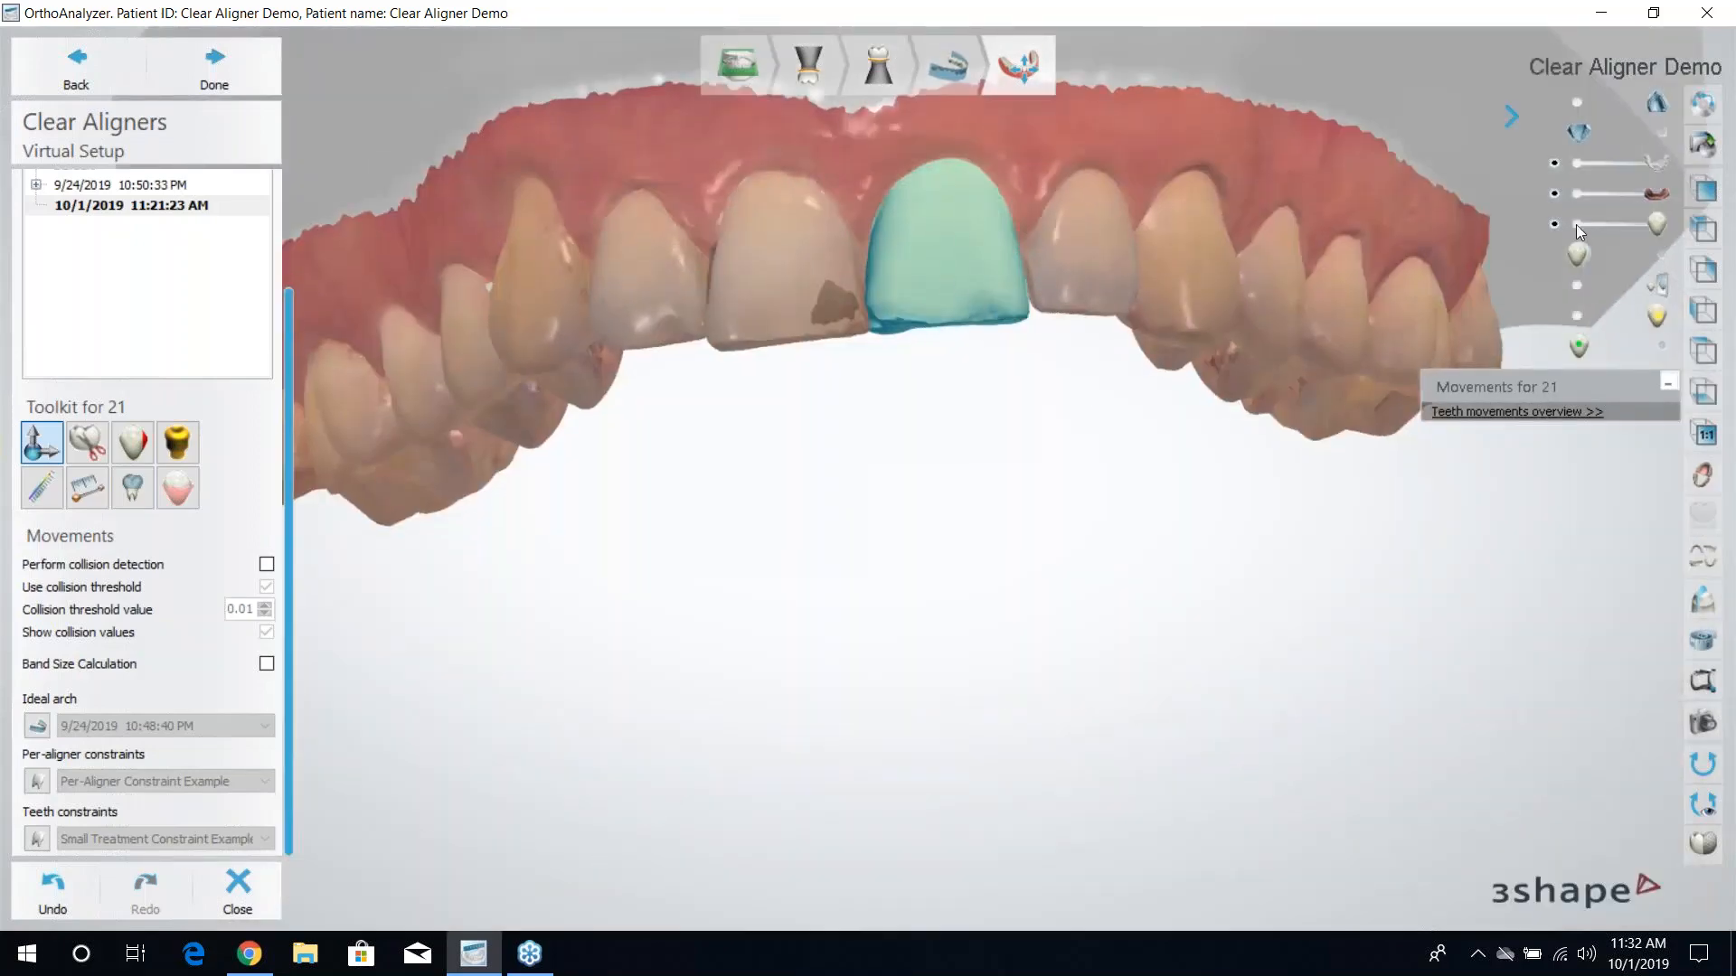
drag(1574, 164, 1596, 163)
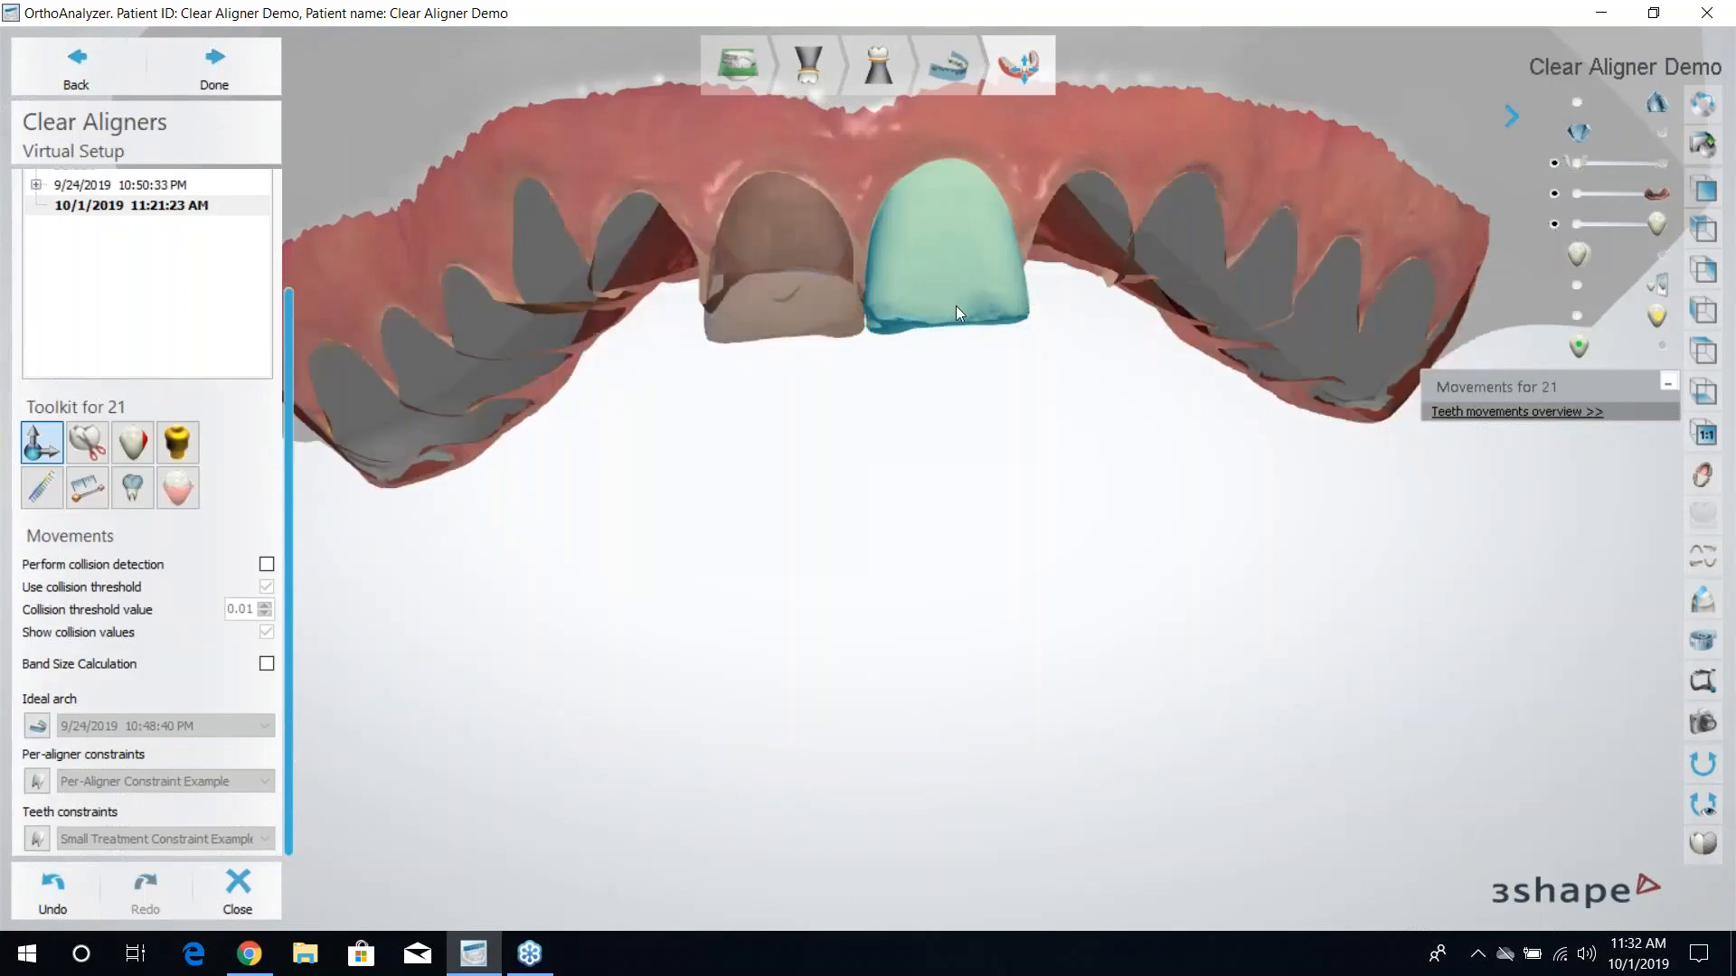
right_drag(956, 306, 942, 74)
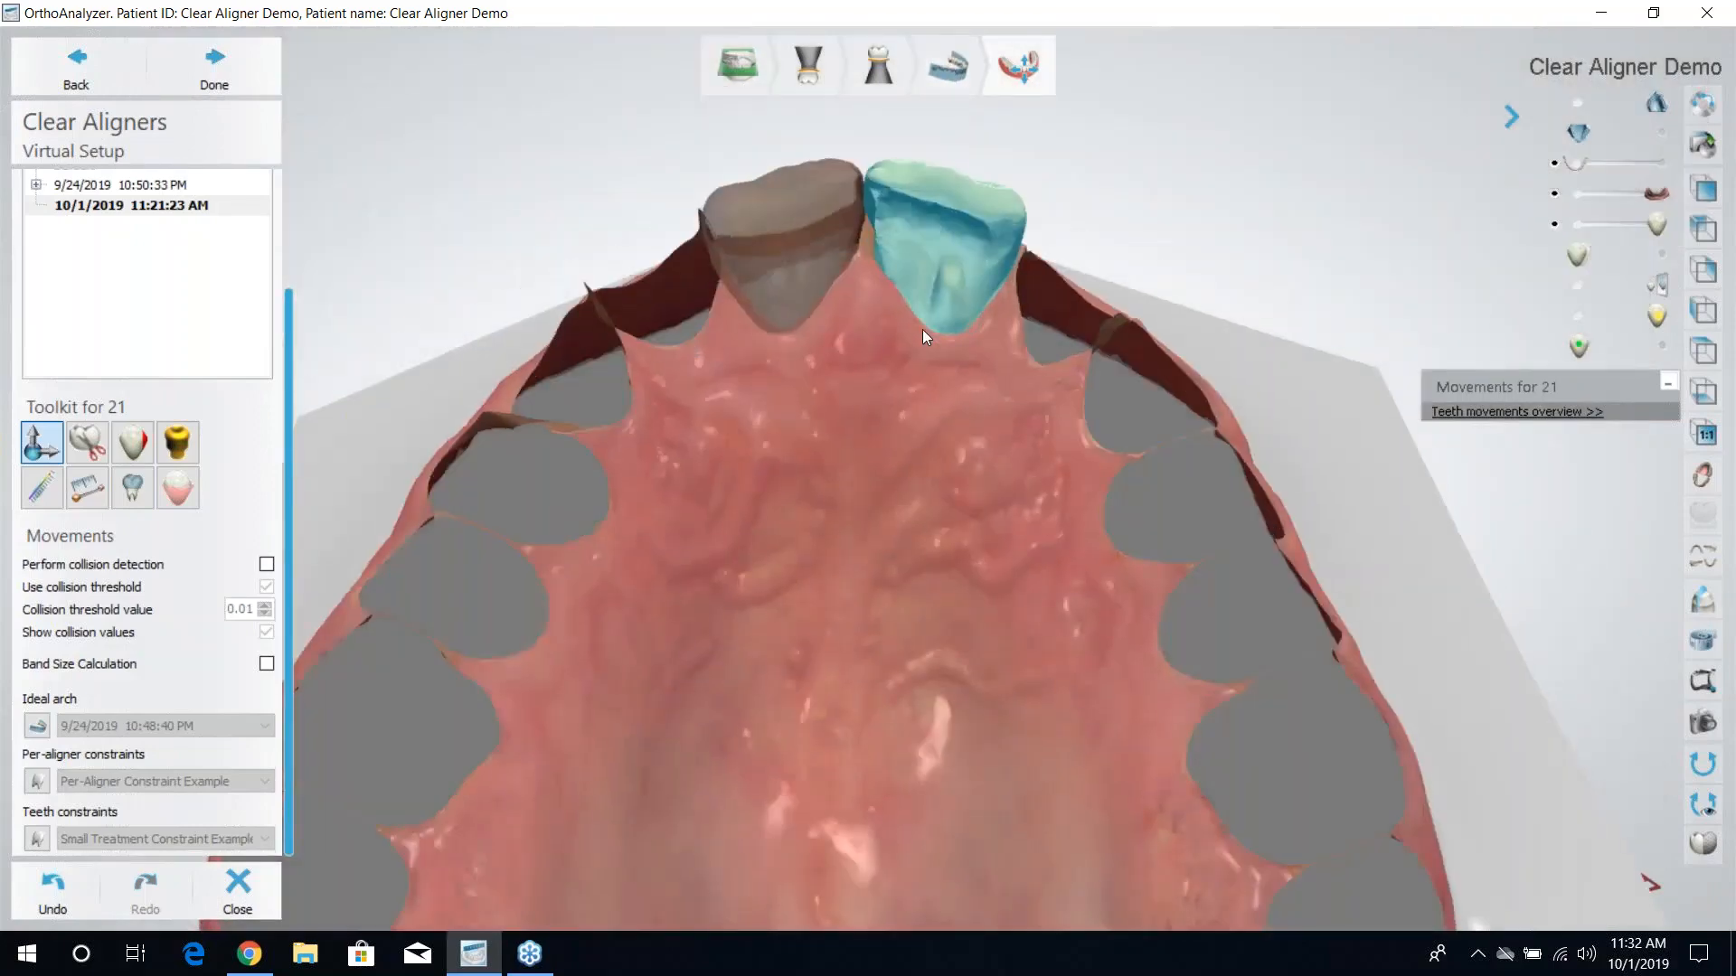
right_drag(923, 331, 1011, 452)
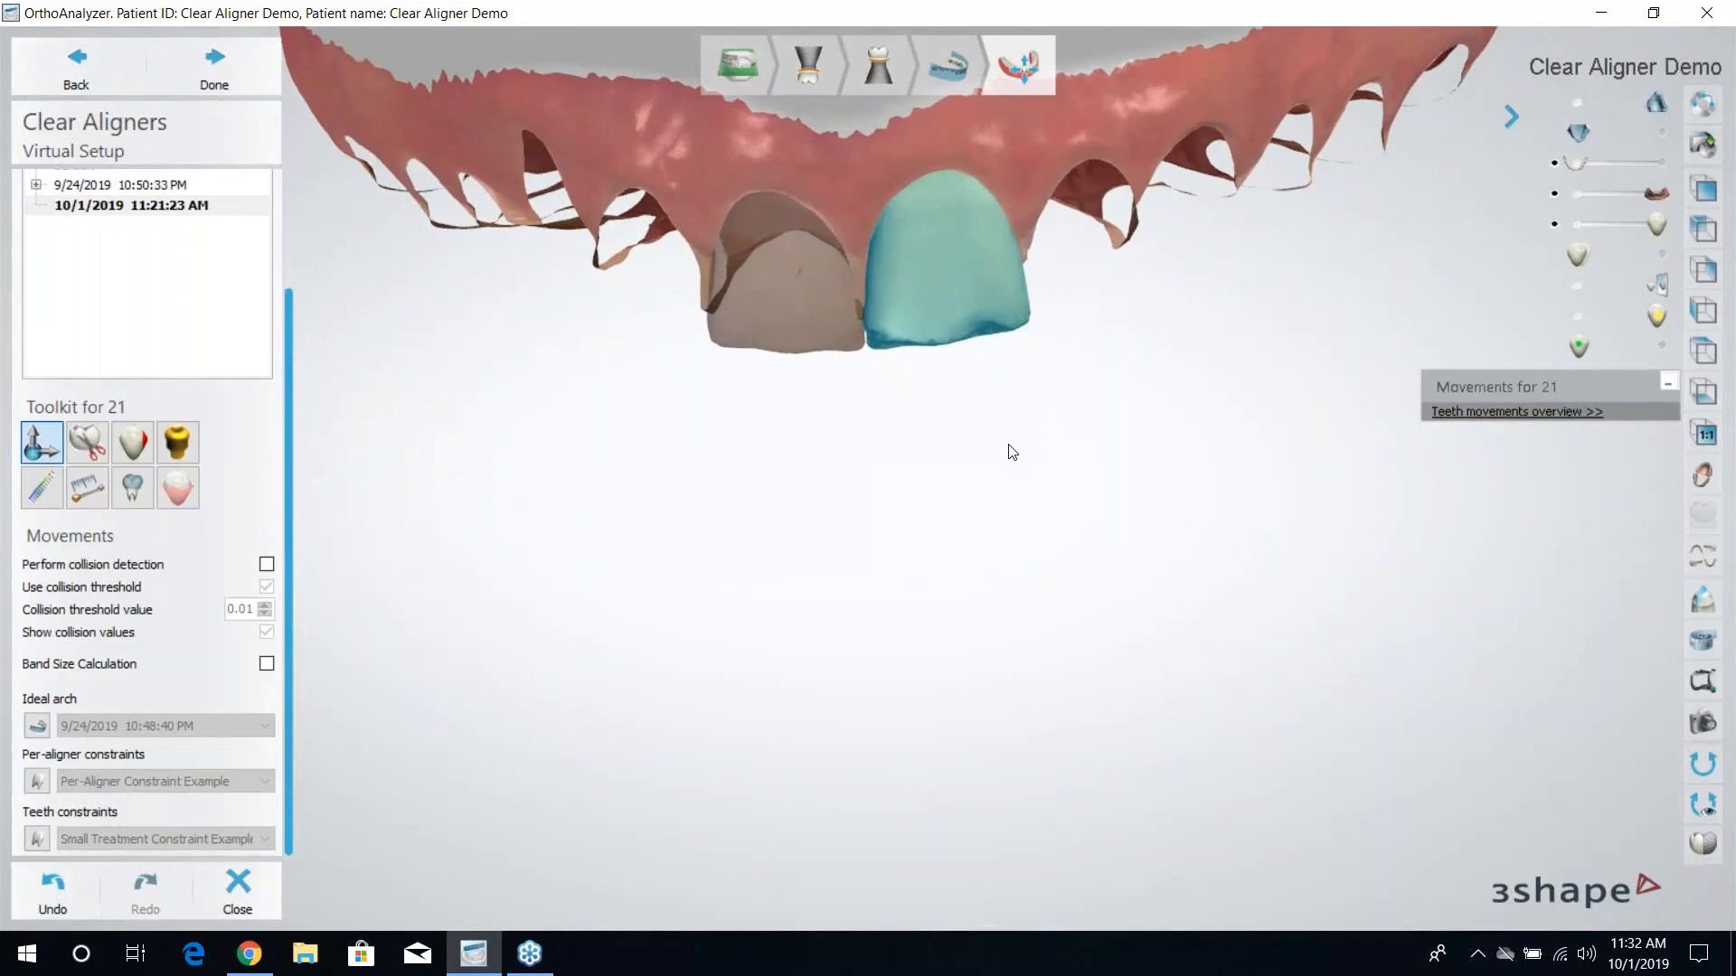
click(1578, 286)
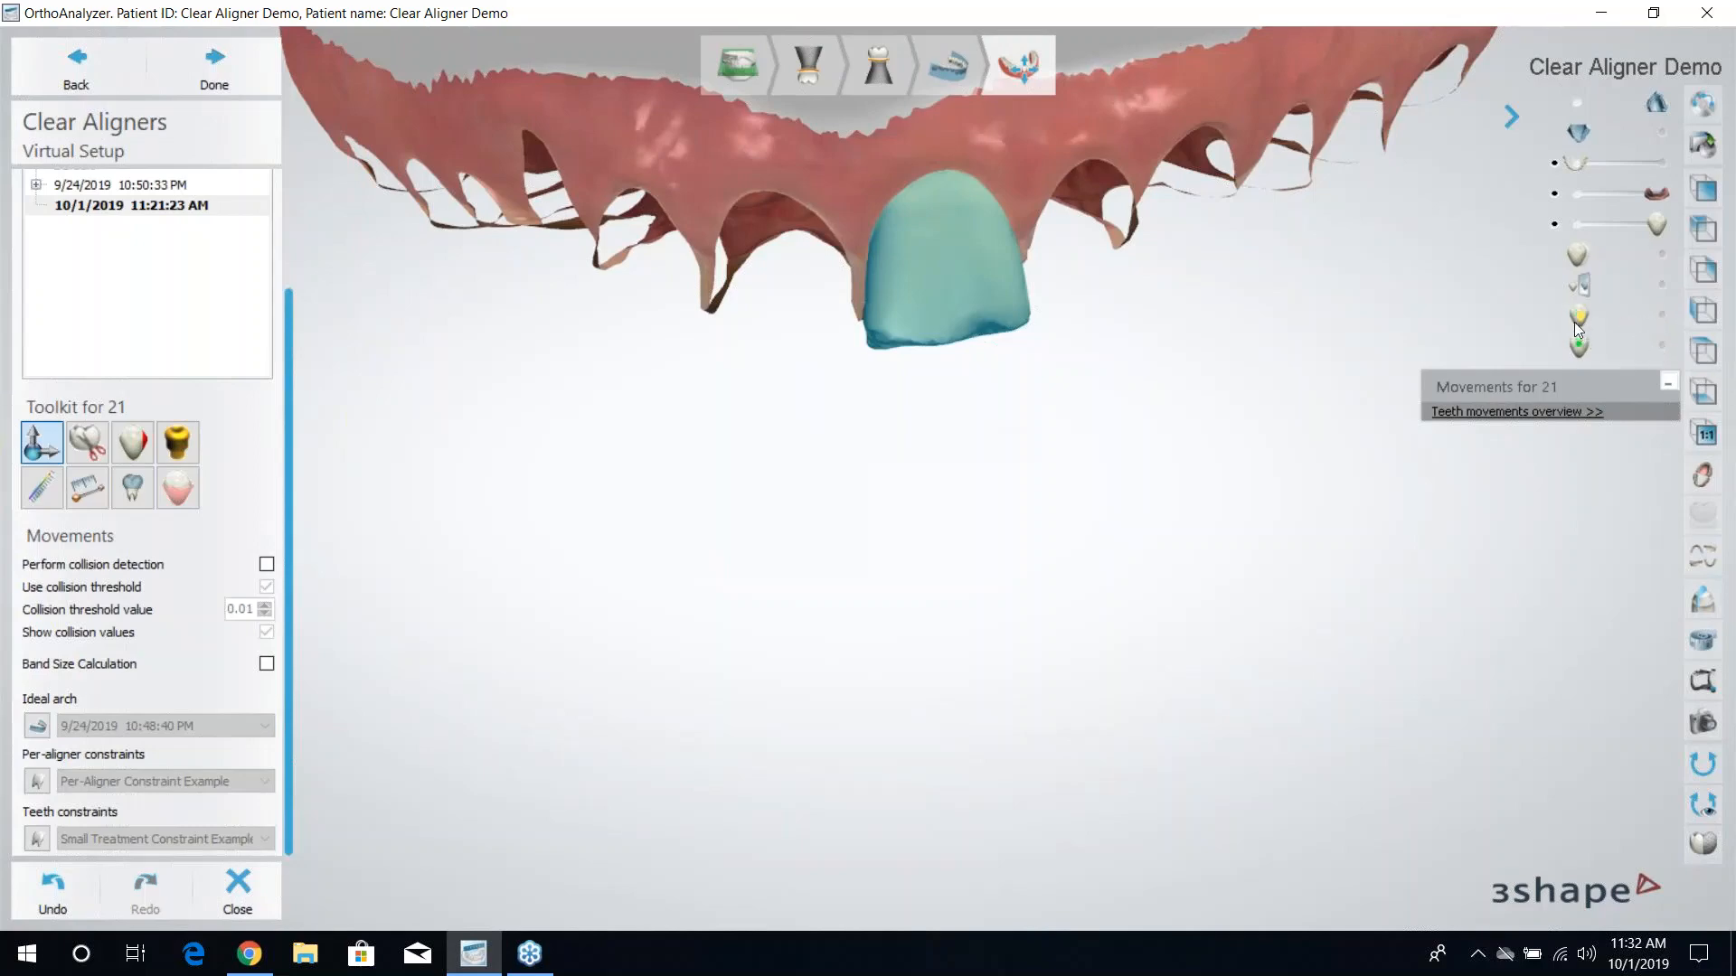
Show the teeth's center points, restore the upper teeth, and examine the points along the upper arch.
click(1660, 347)
click(1662, 163)
scroll(1112, 349, down, 5)
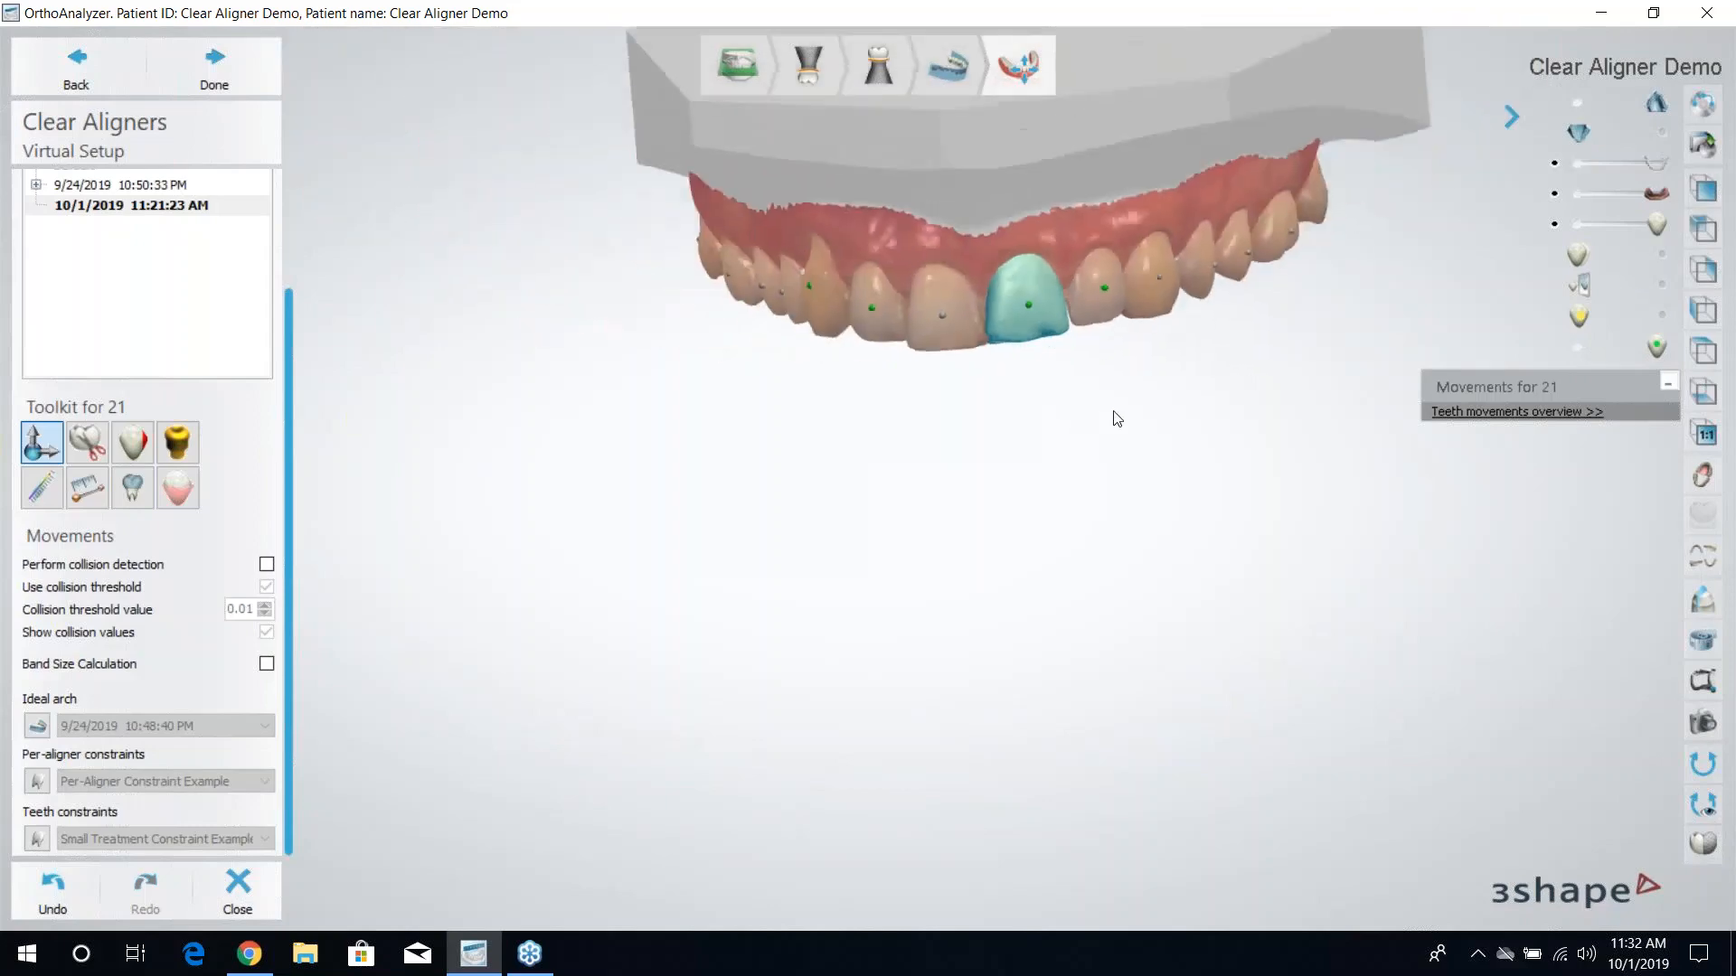
scroll(918, 351, up, 3)
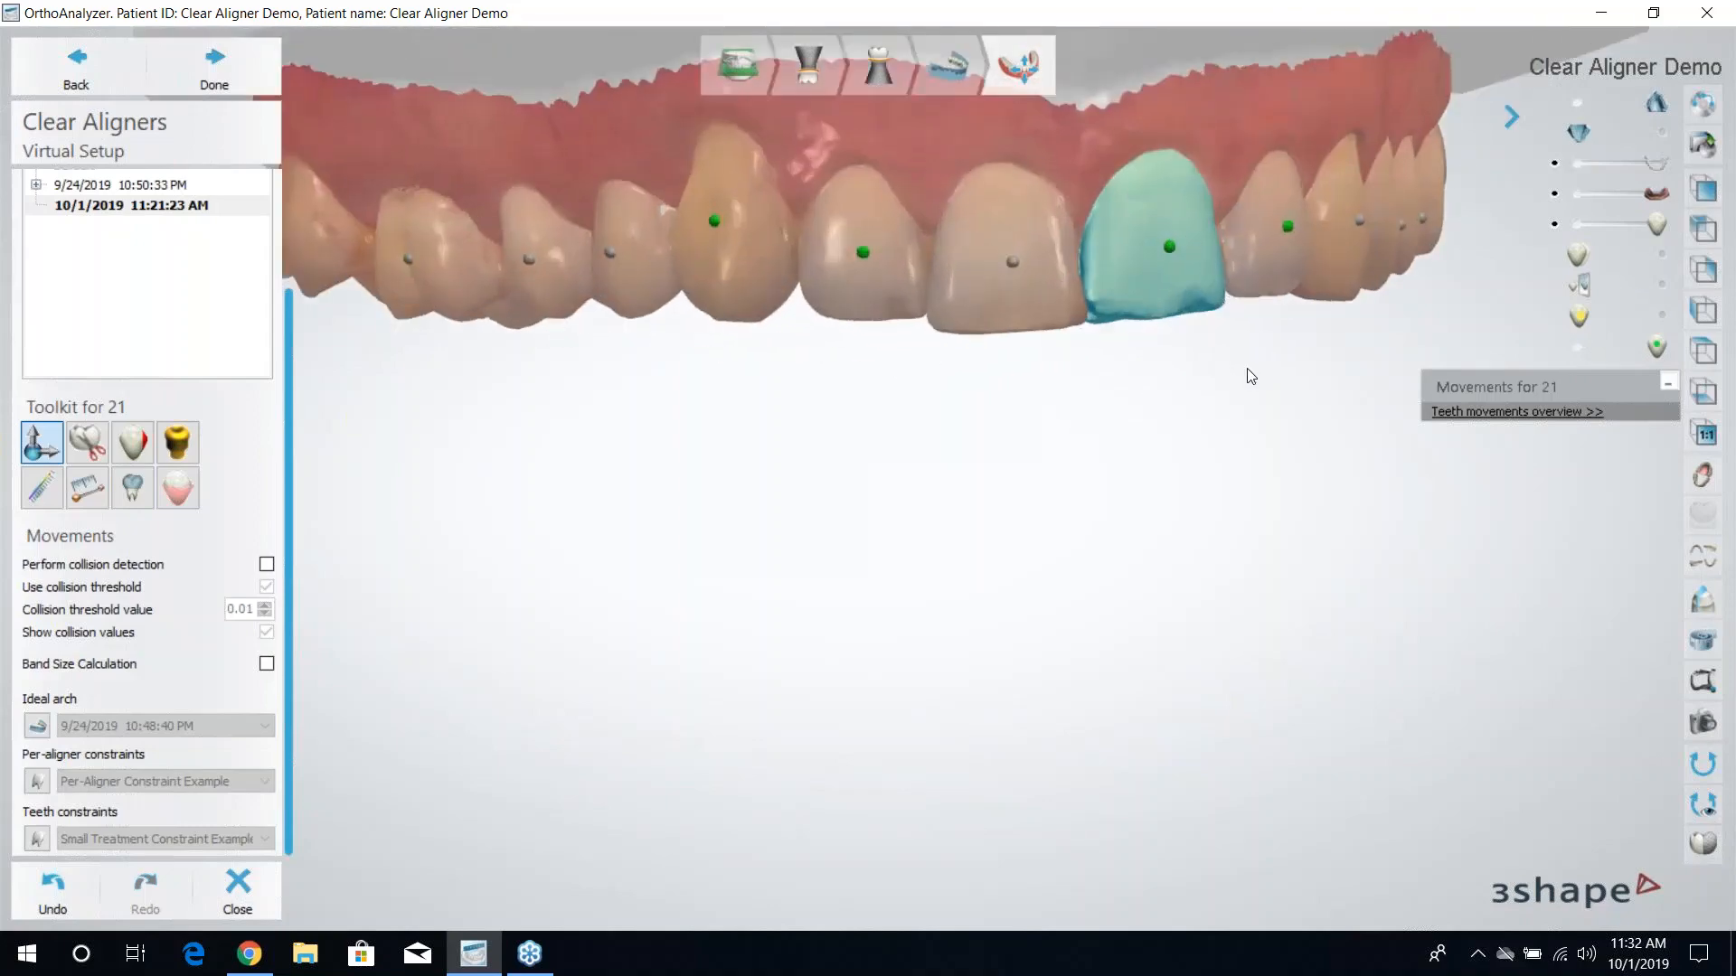
right_drag(1246, 367, 1251, 414)
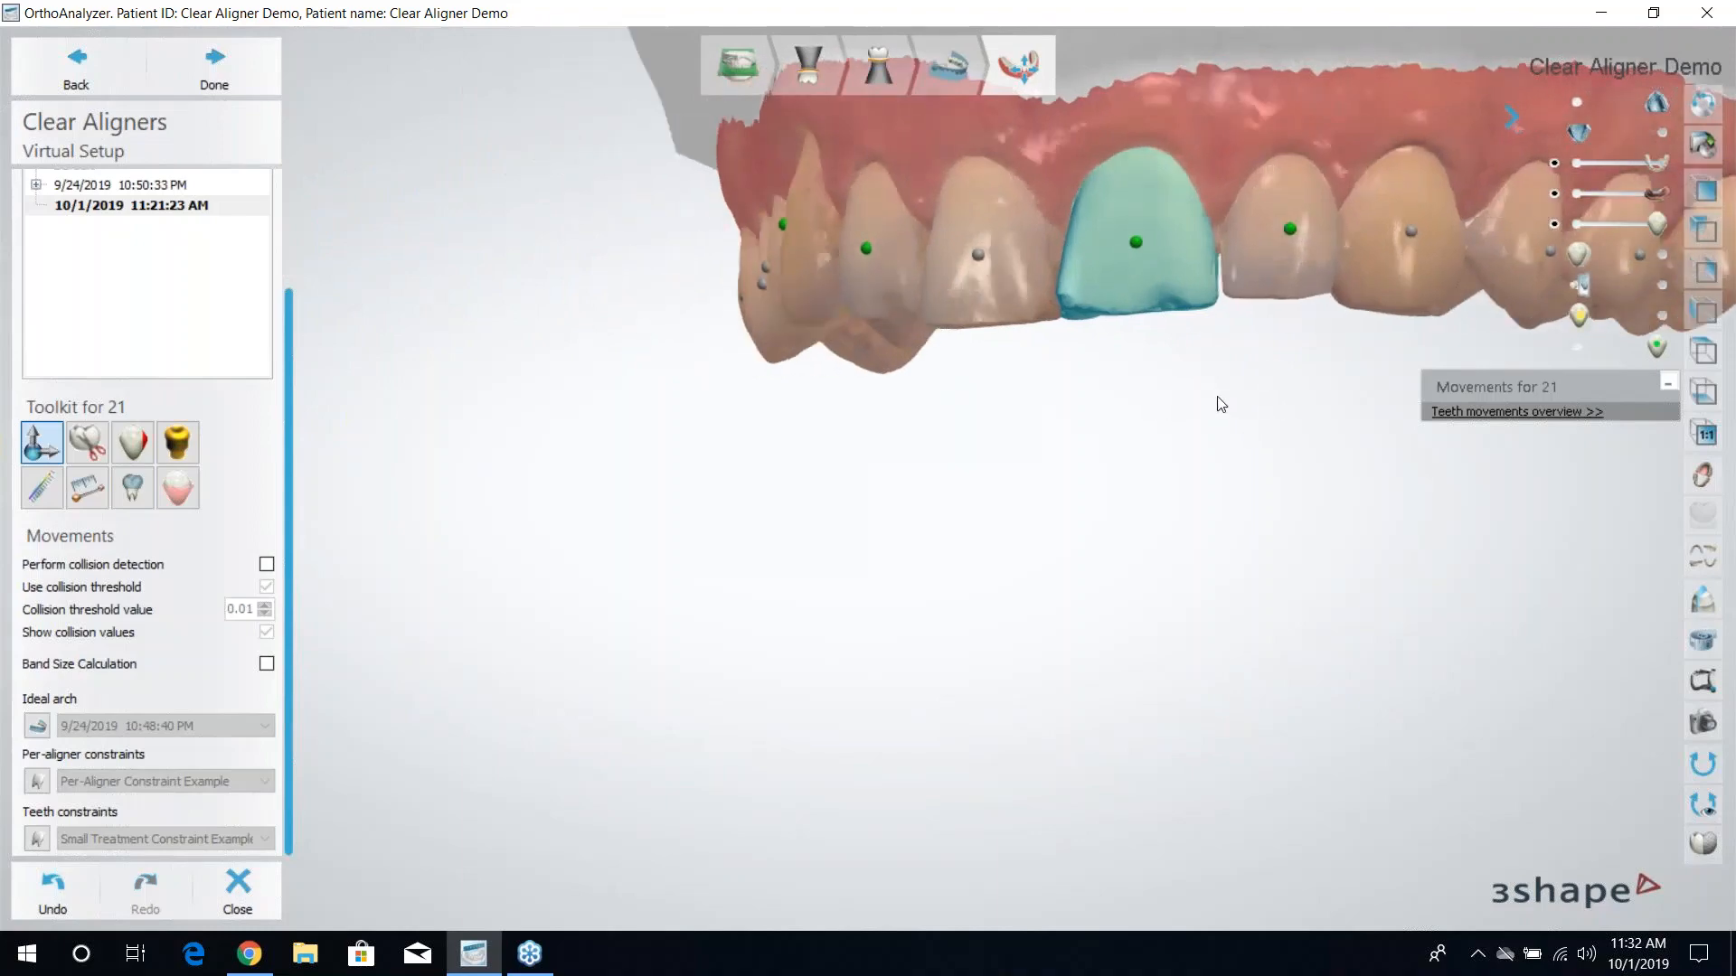
right_drag(1217, 399, 1158, 478)
scroll(1082, 428, down, 3)
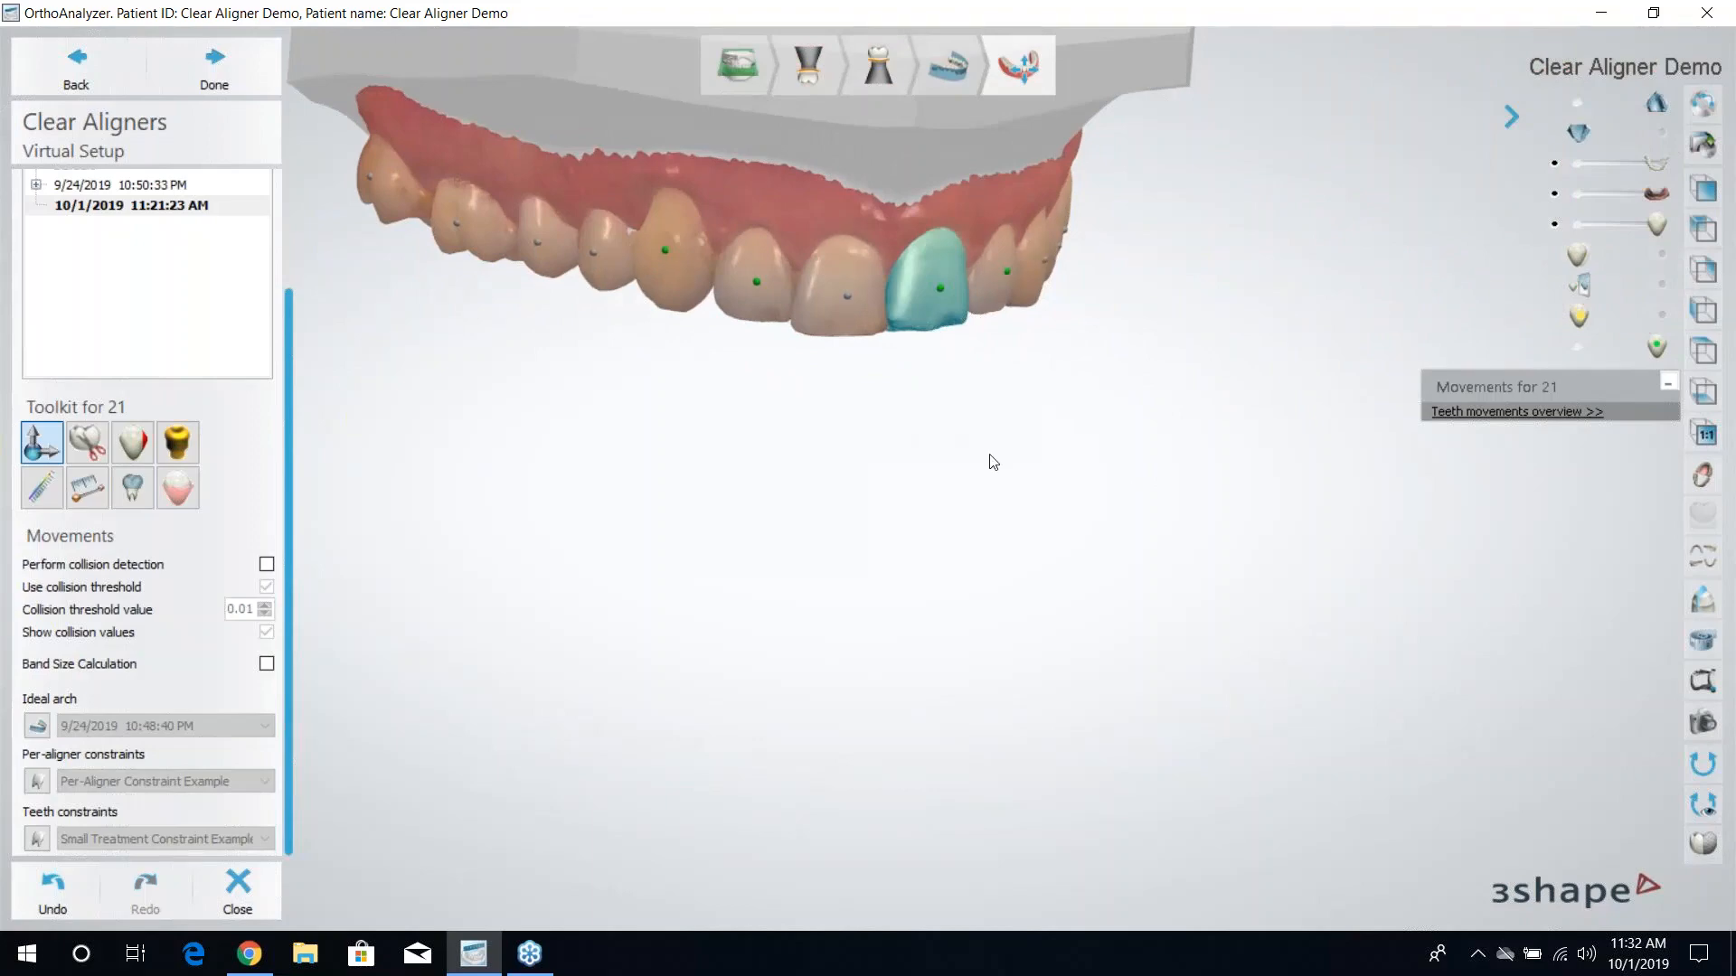
scroll(1033, 477, down, 3)
scroll(1042, 461, up, 3)
right_drag(1085, 423, 1059, 385)
Hide the teeth's center points and show the lower jaw model again.
click(1577, 349)
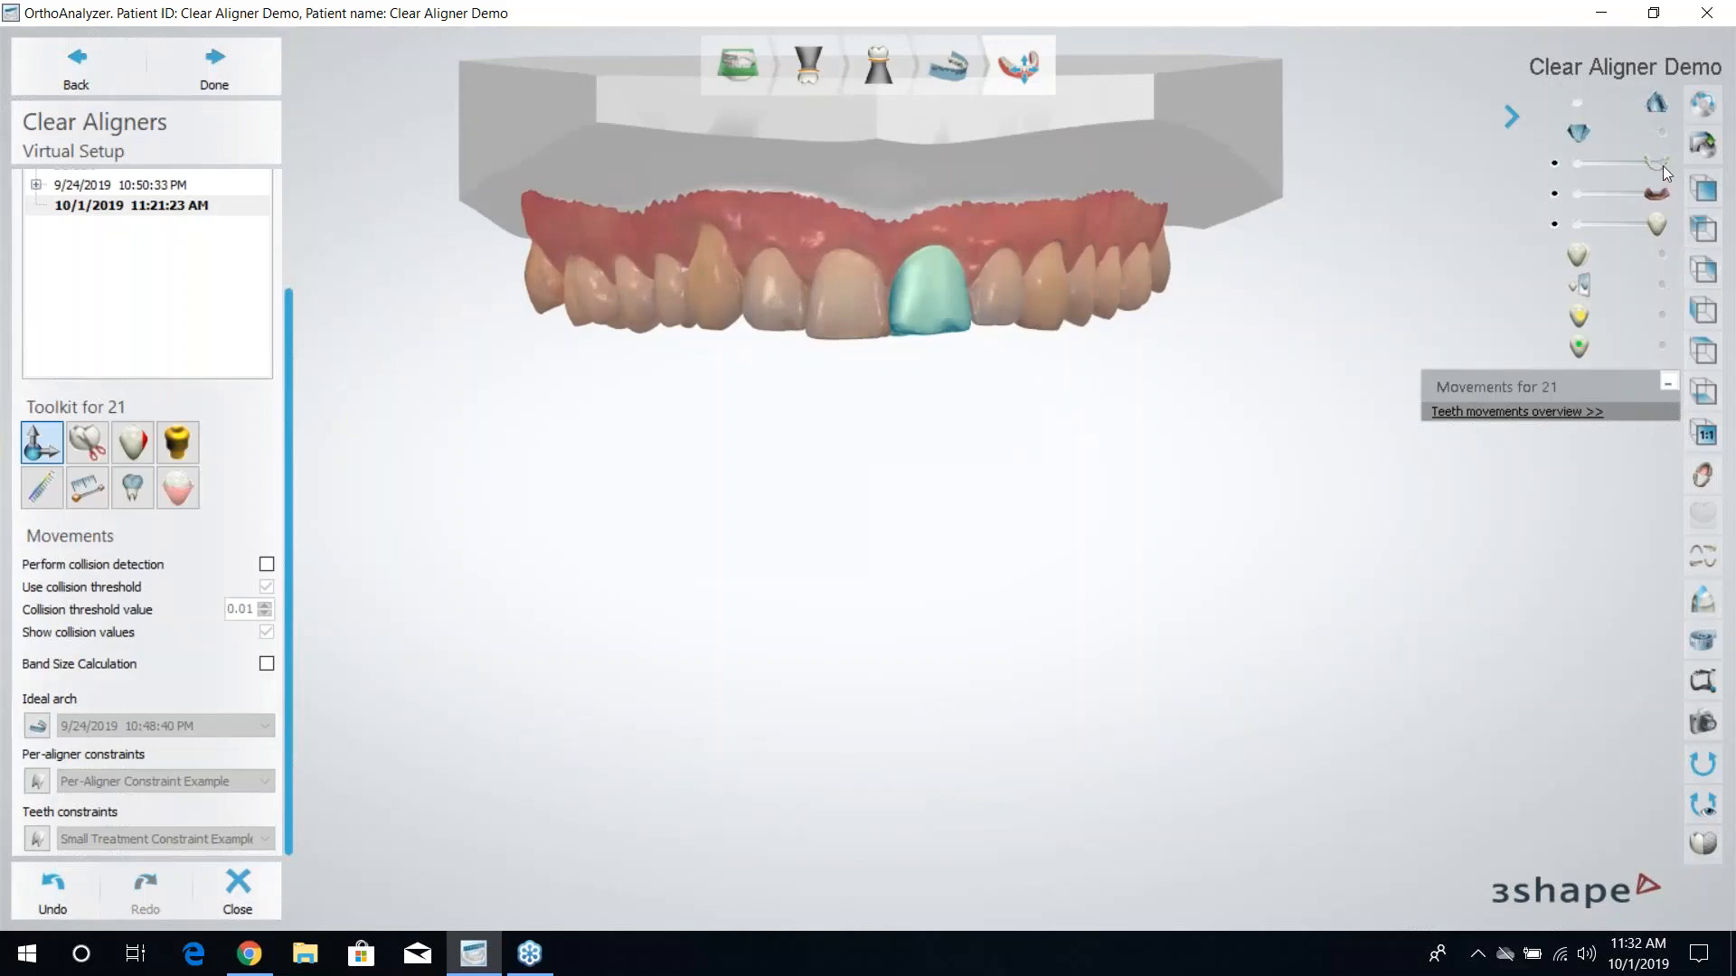
click(1663, 134)
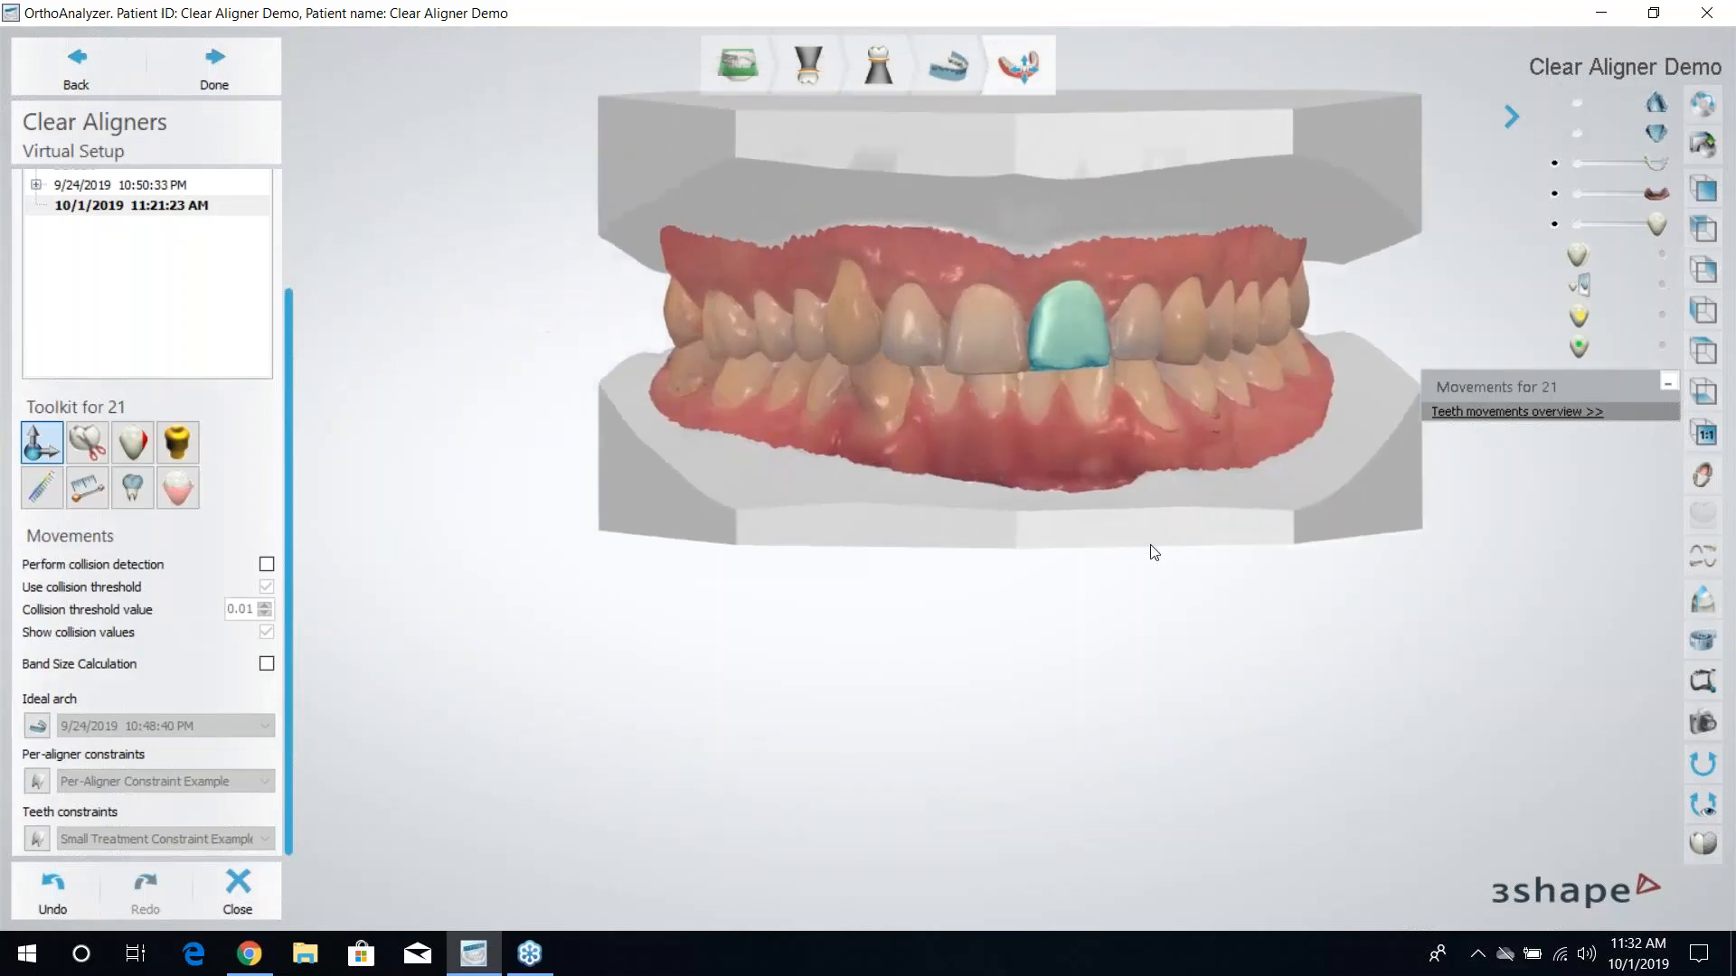
right_drag(1150, 545, 1060, 583)
scroll(1131, 553, down, 2)
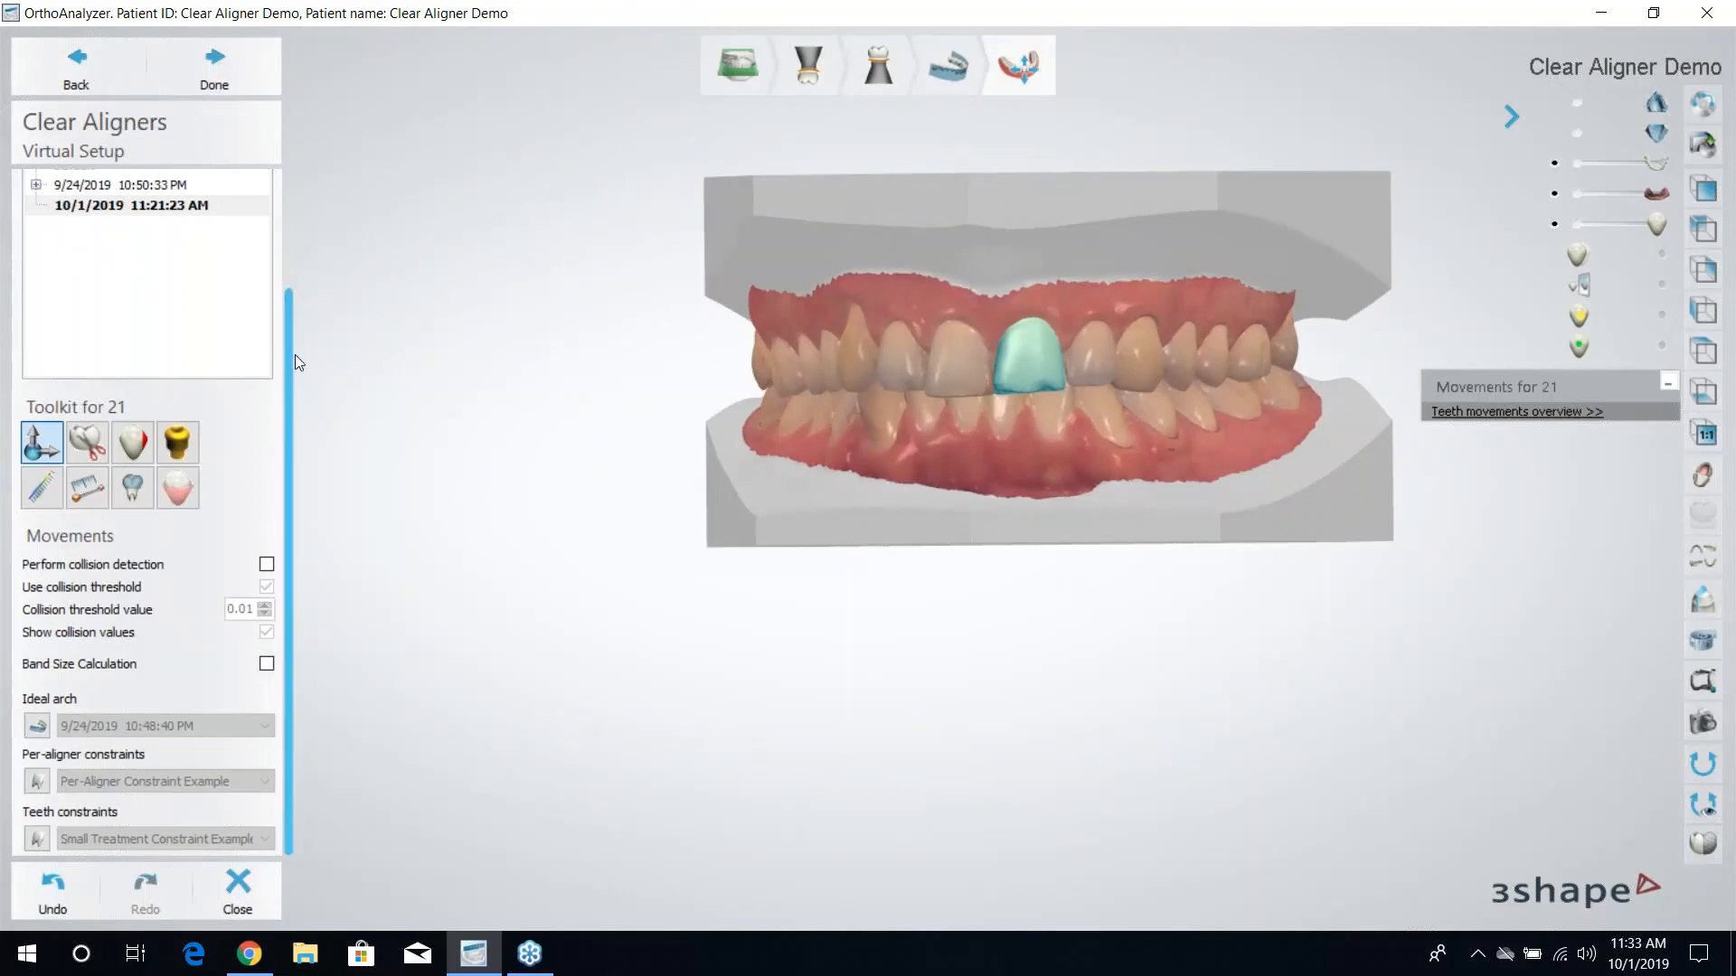
Expand the 9/24/2019 10:50:33 PM setup and make it the current setup.
scroll(295, 335, up, 3)
click(36, 324)
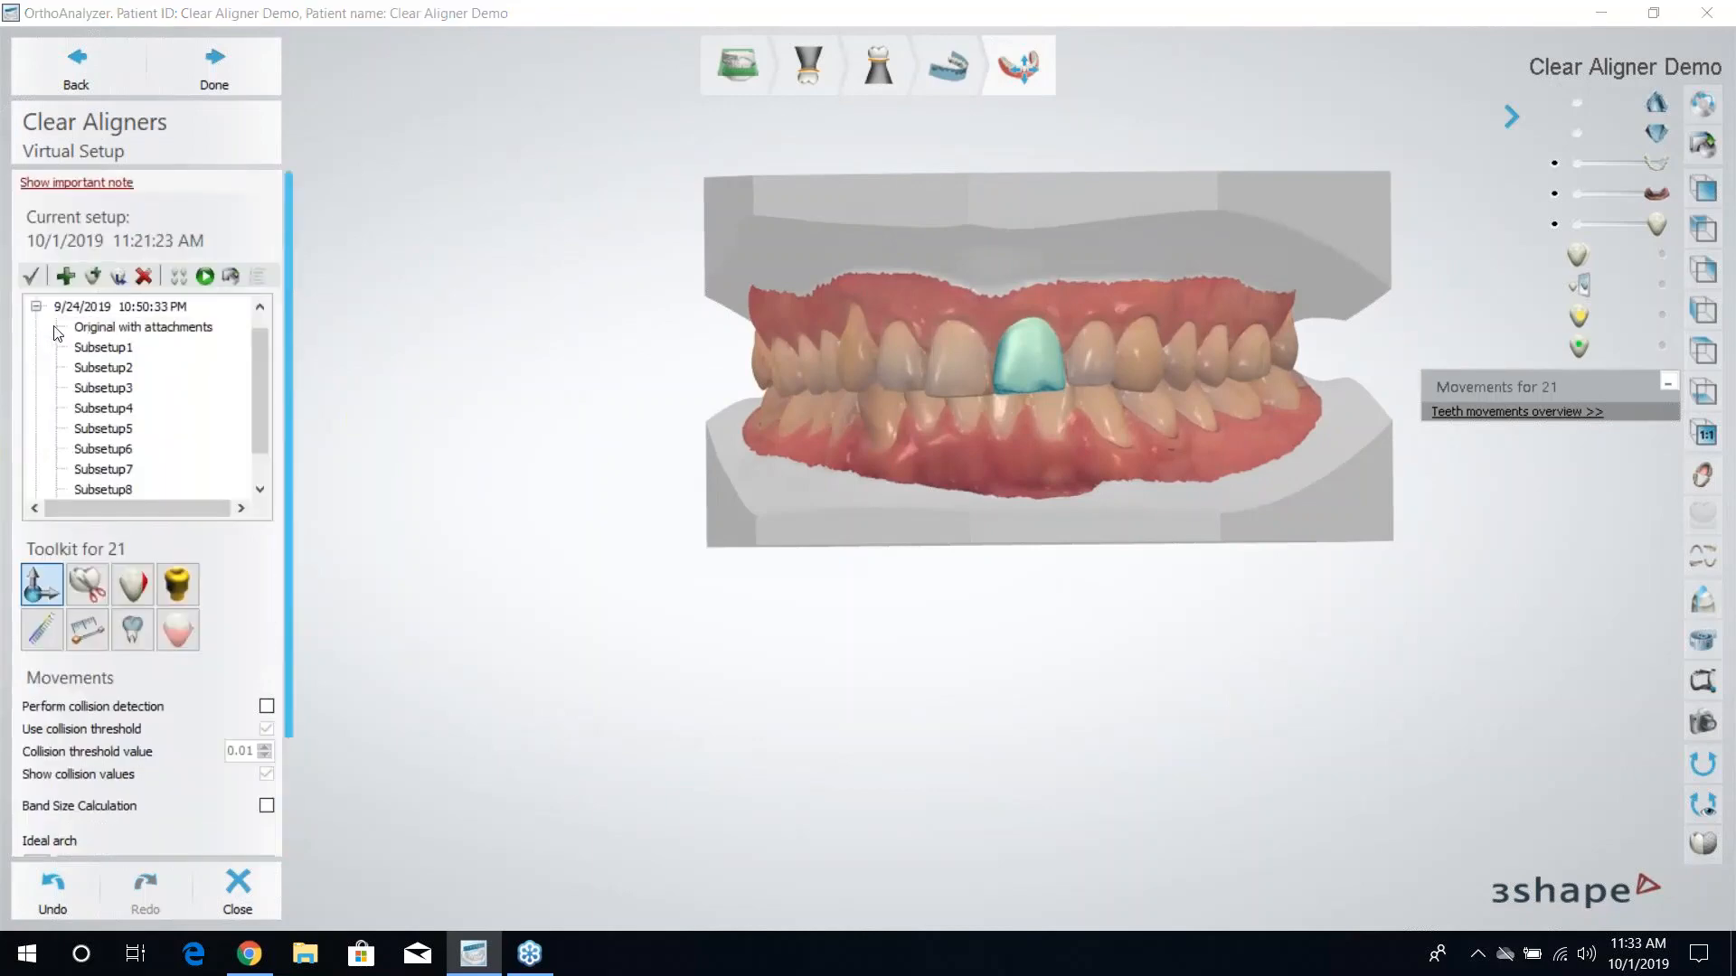
click(166, 309)
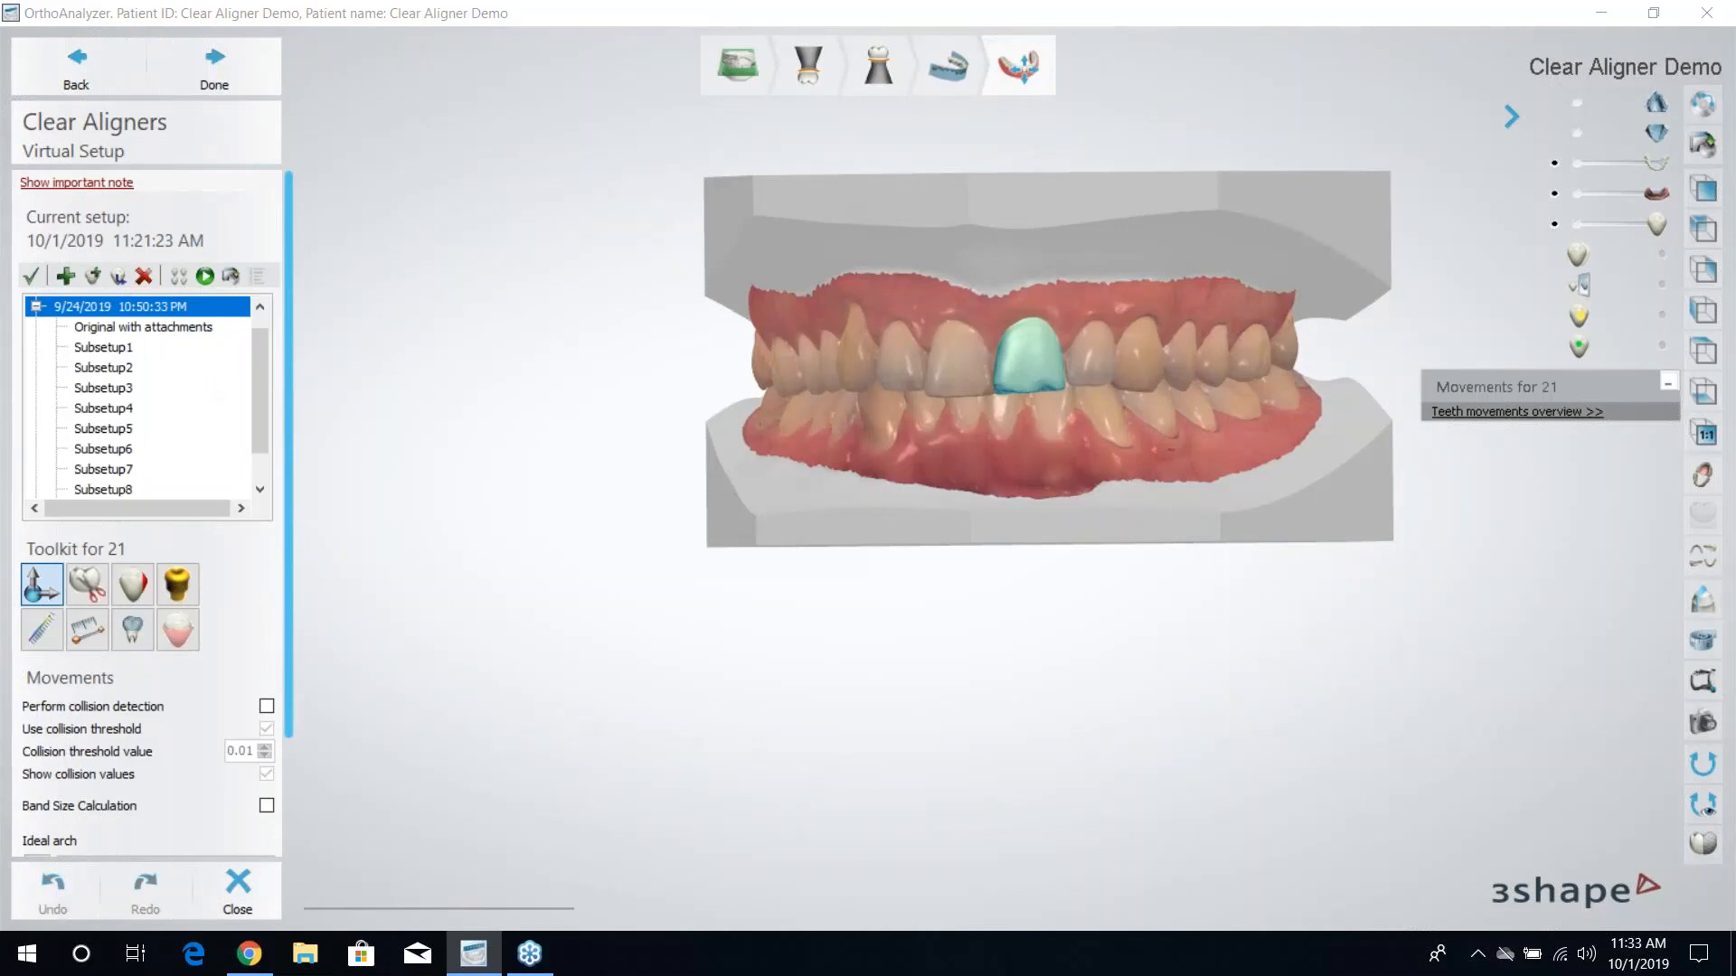
right_drag(1076, 457, 1037, 457)
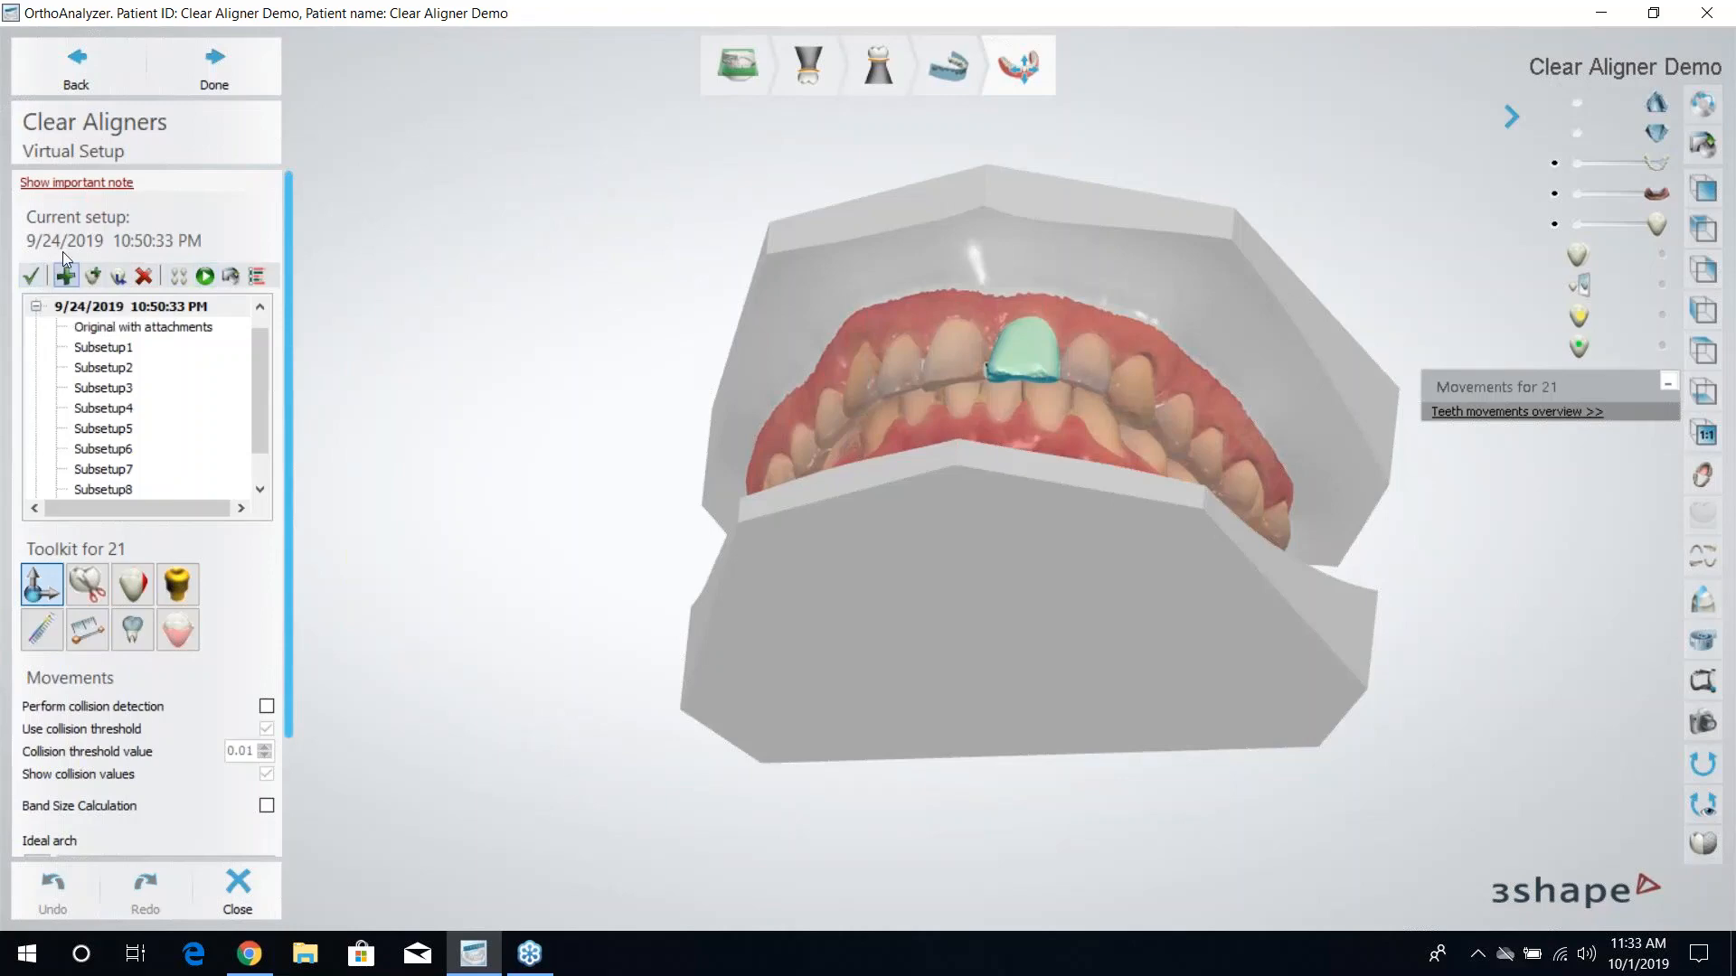
Look through the list of setups and subsetups, selecting Subsetup4 and returning to the parent 9/24/2019 10:50:33 PM setup.
mouse_move(262, 423)
mouse_down()
mouse_move(262, 437)
mouse_move(269, 401)
mouse_up()
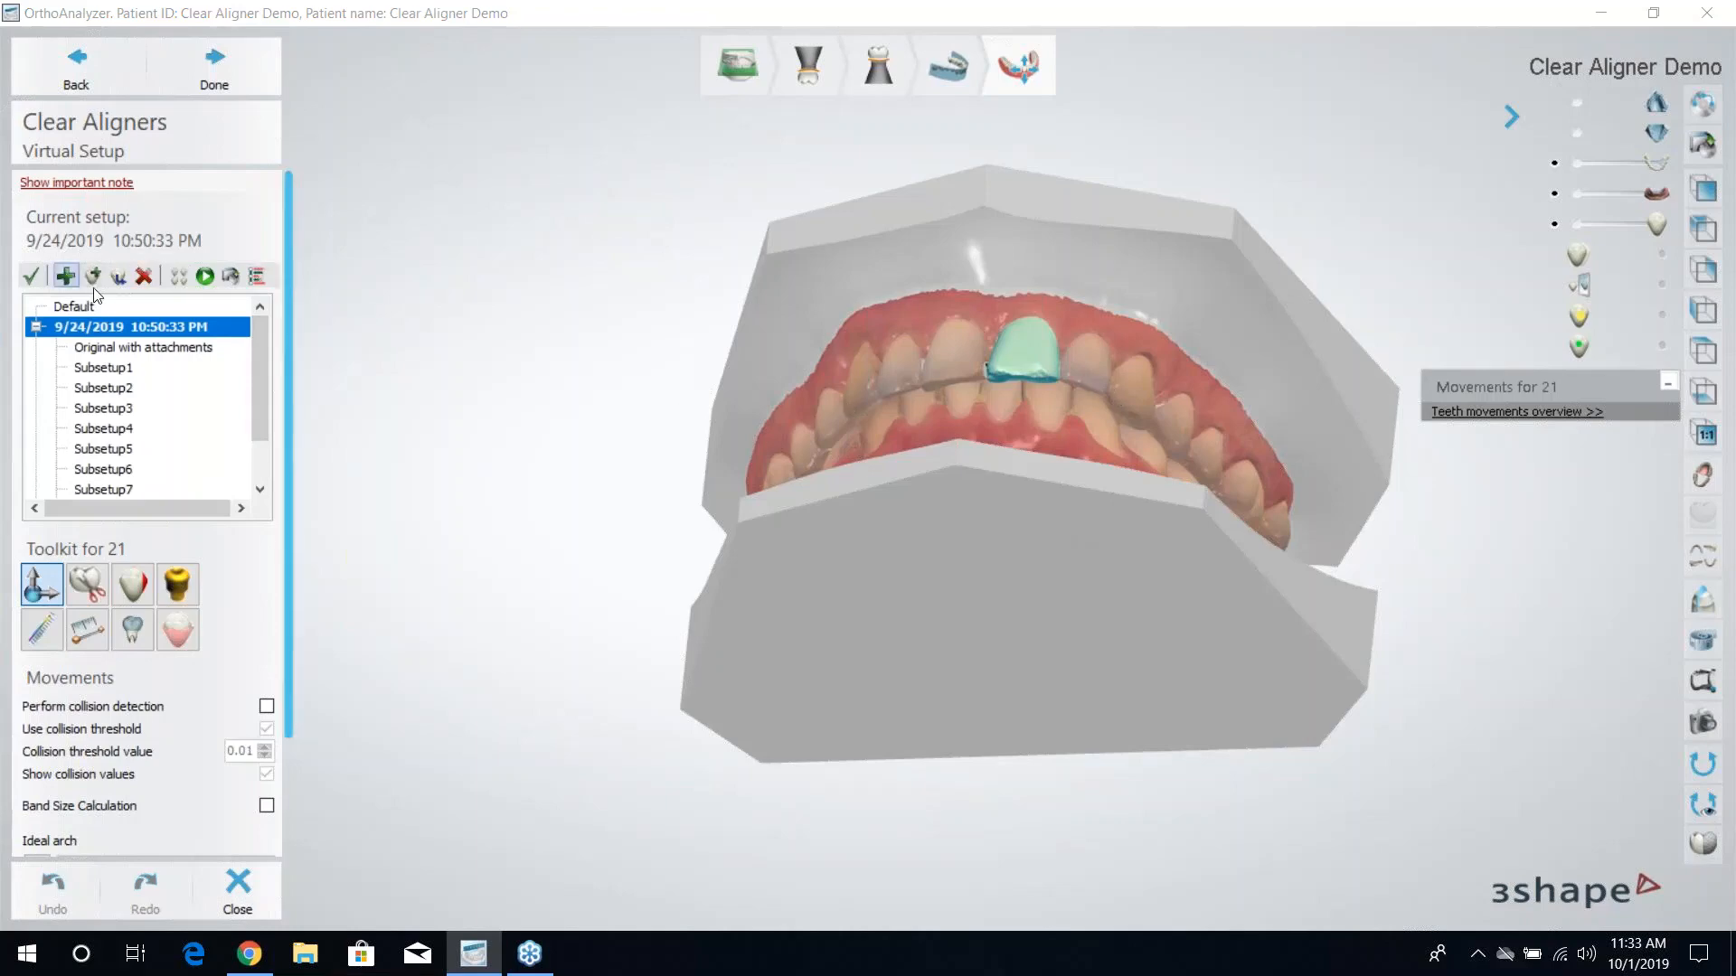
drag(263, 363, 263, 415)
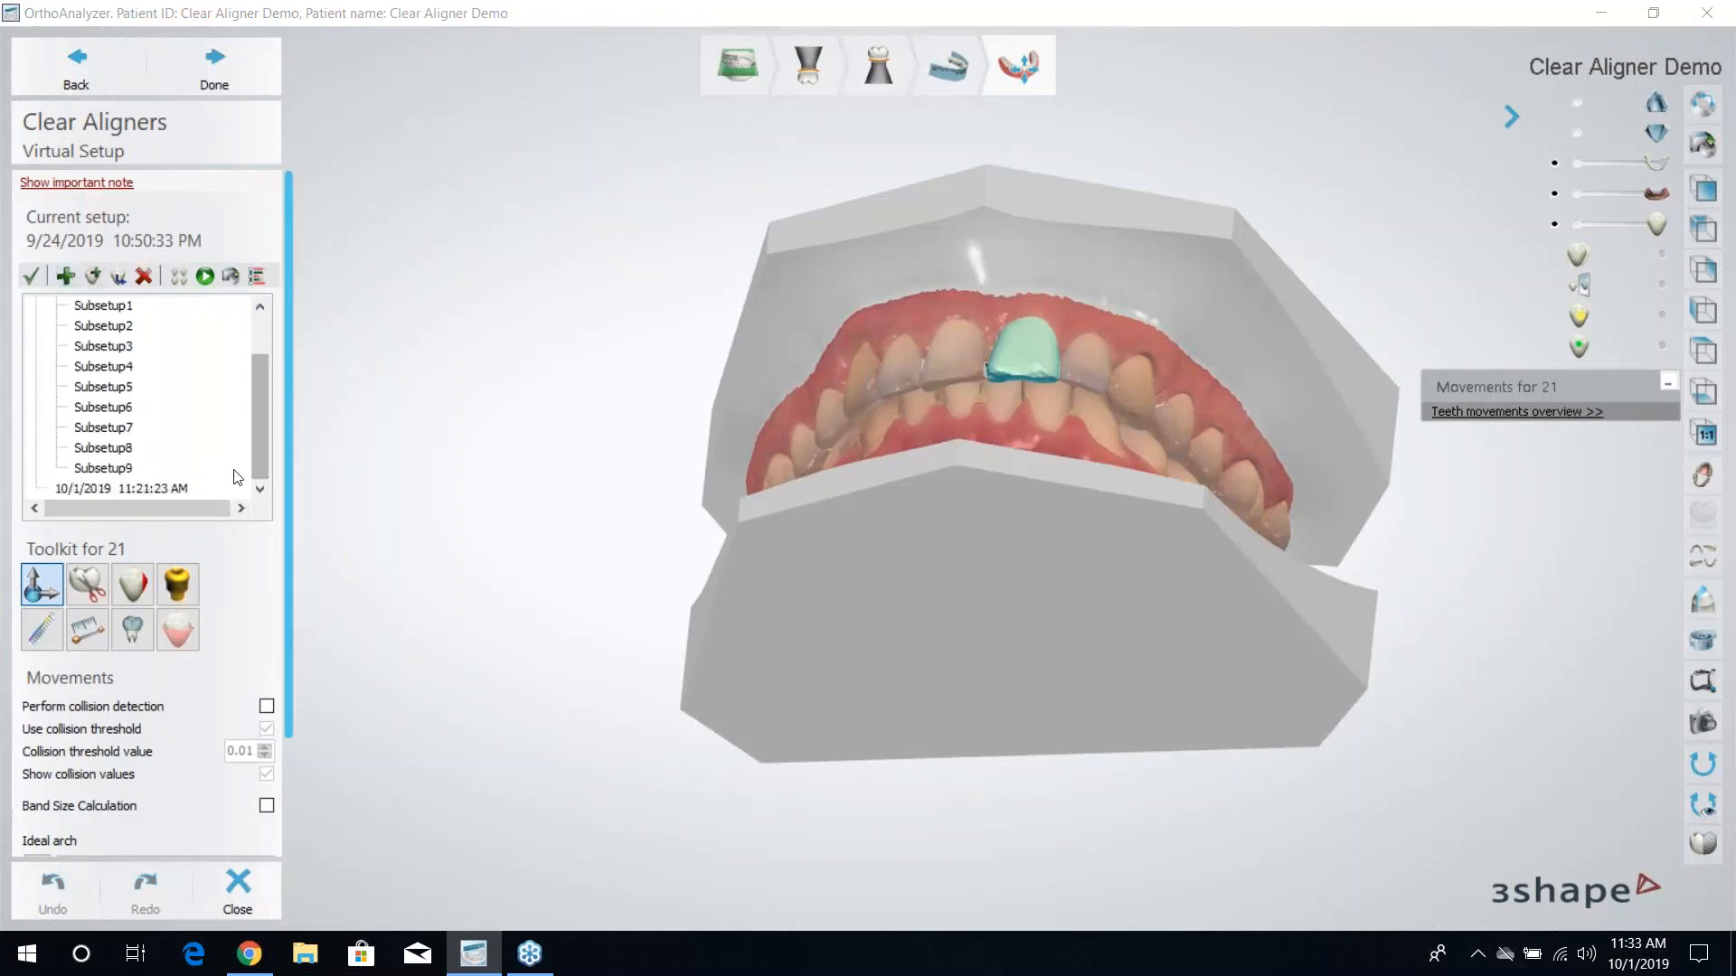
click(172, 488)
right_drag(1042, 420, 935, 457)
scroll(132, 358, up, 1)
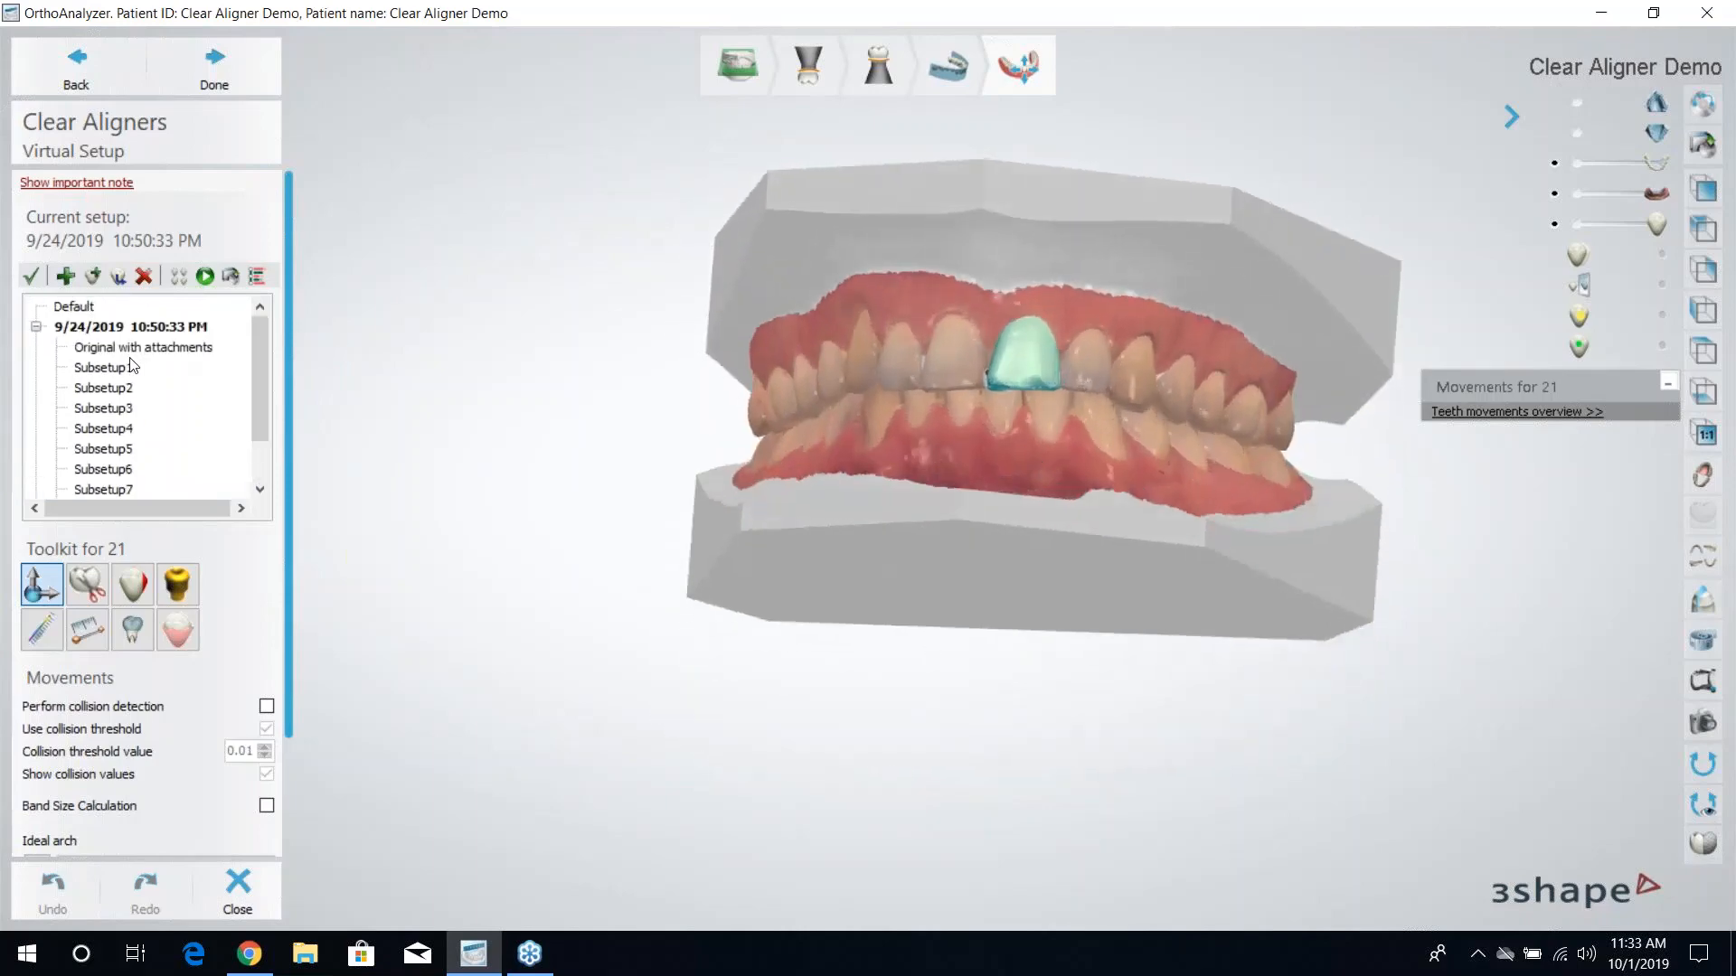
click(98, 325)
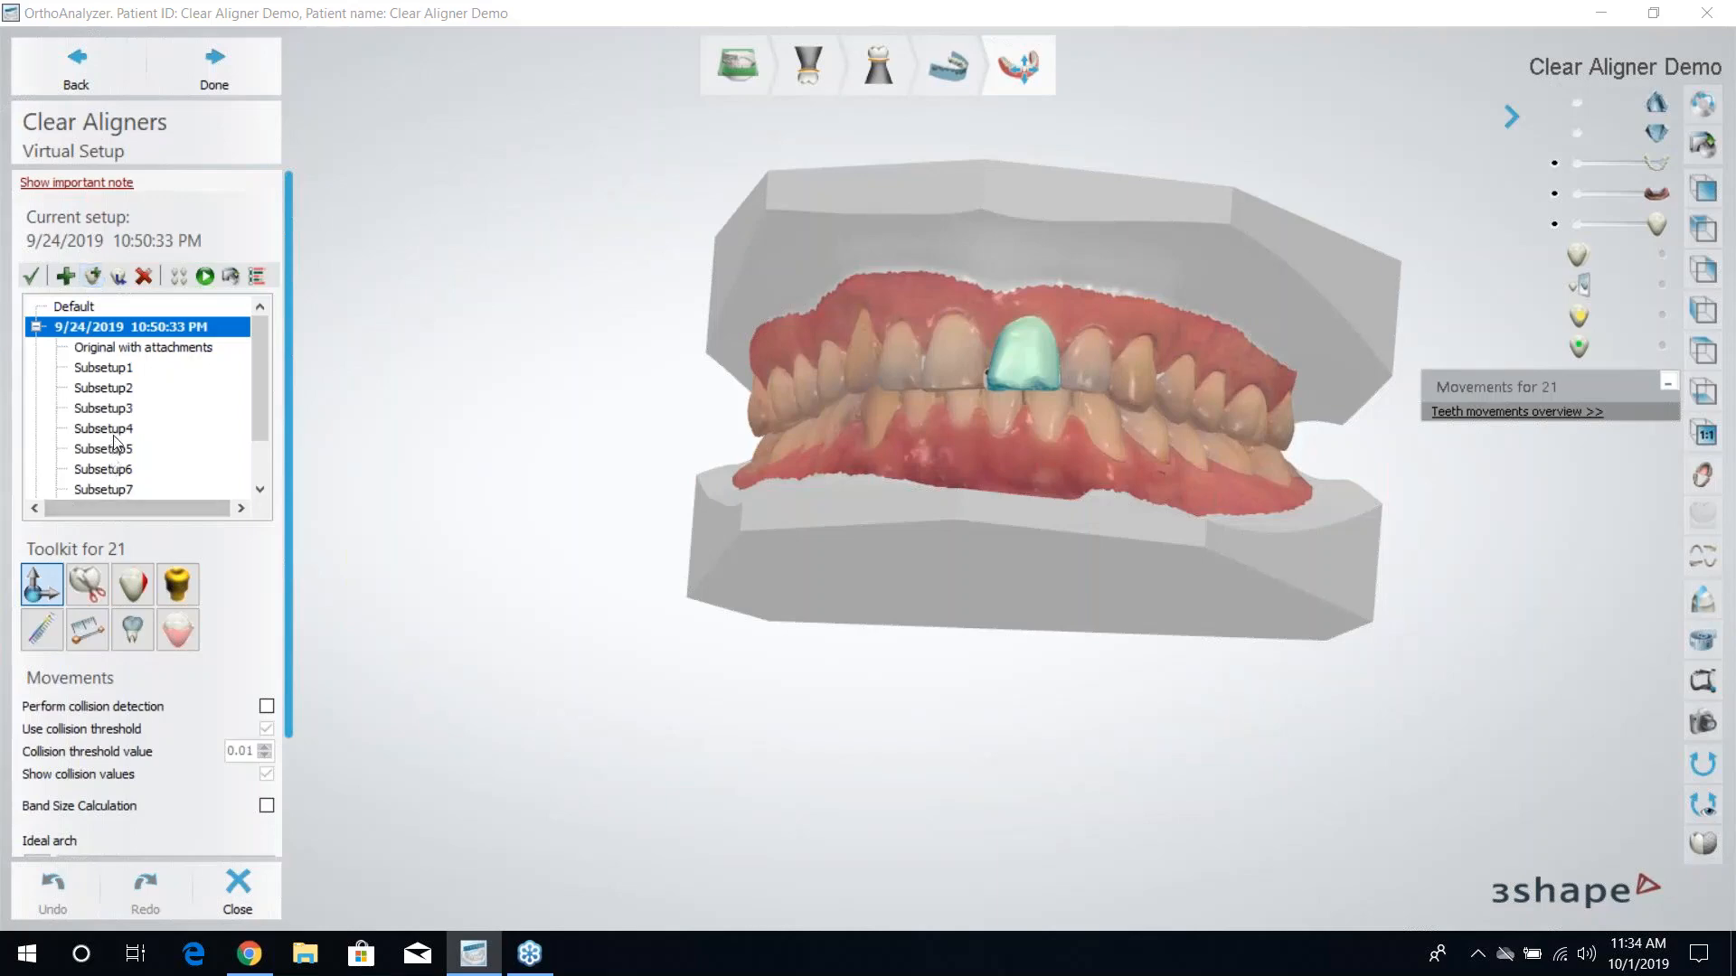
click(112, 432)
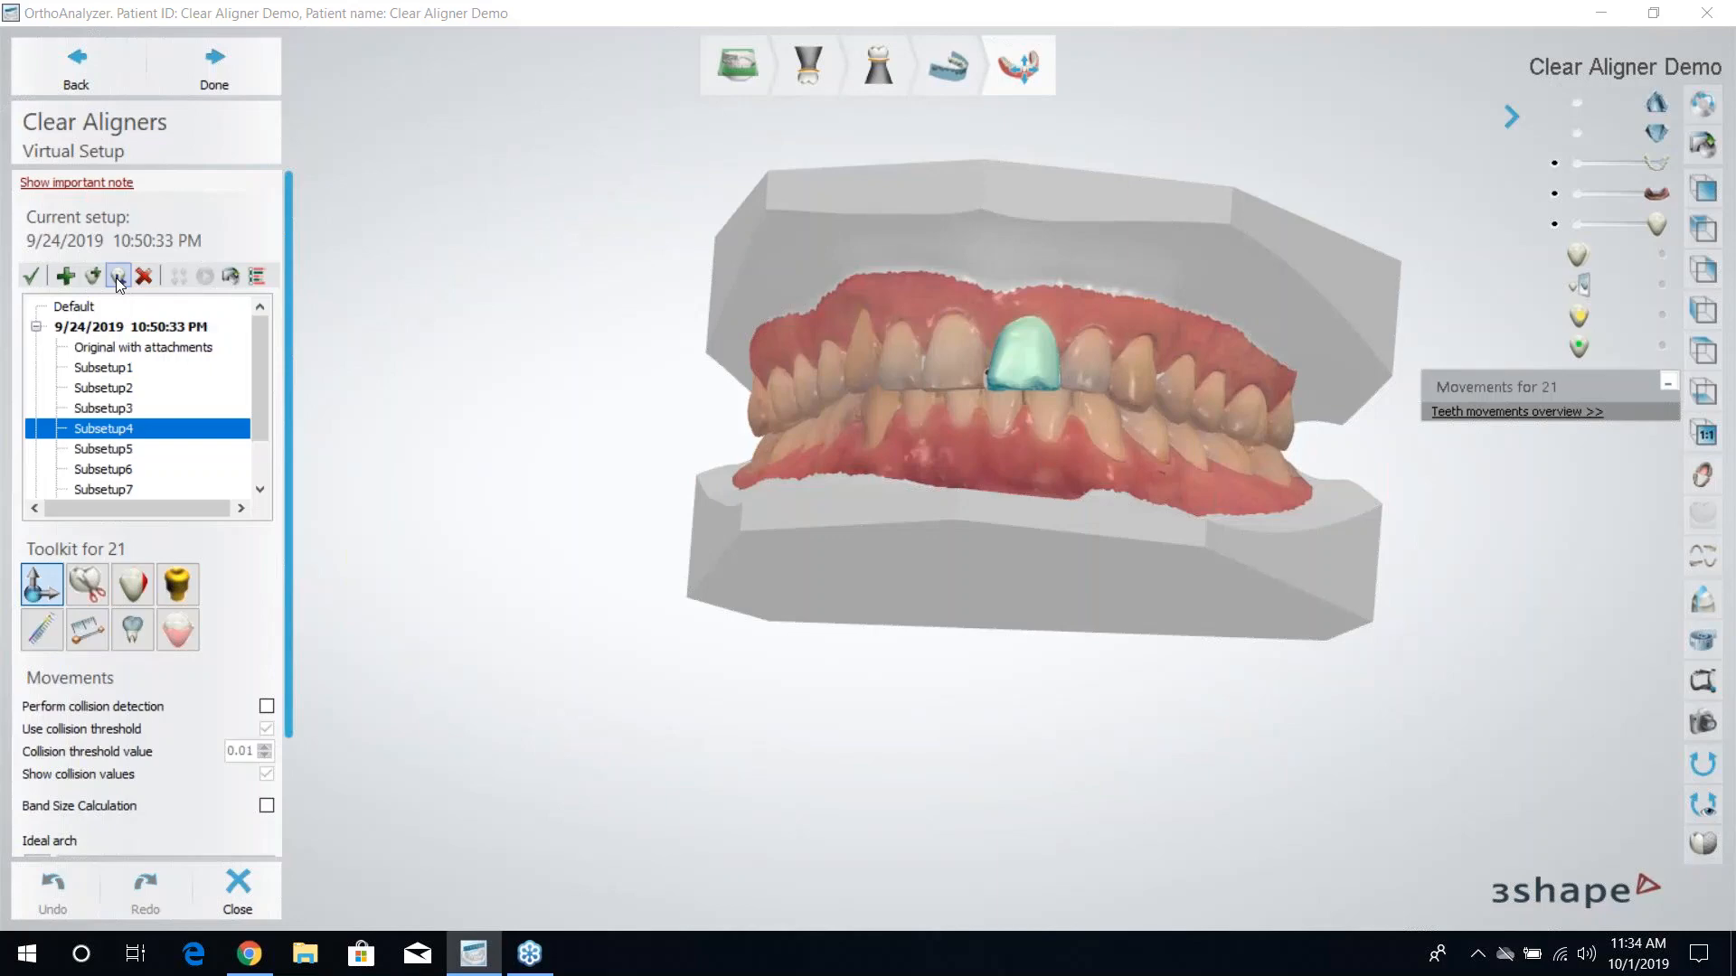
click(144, 328)
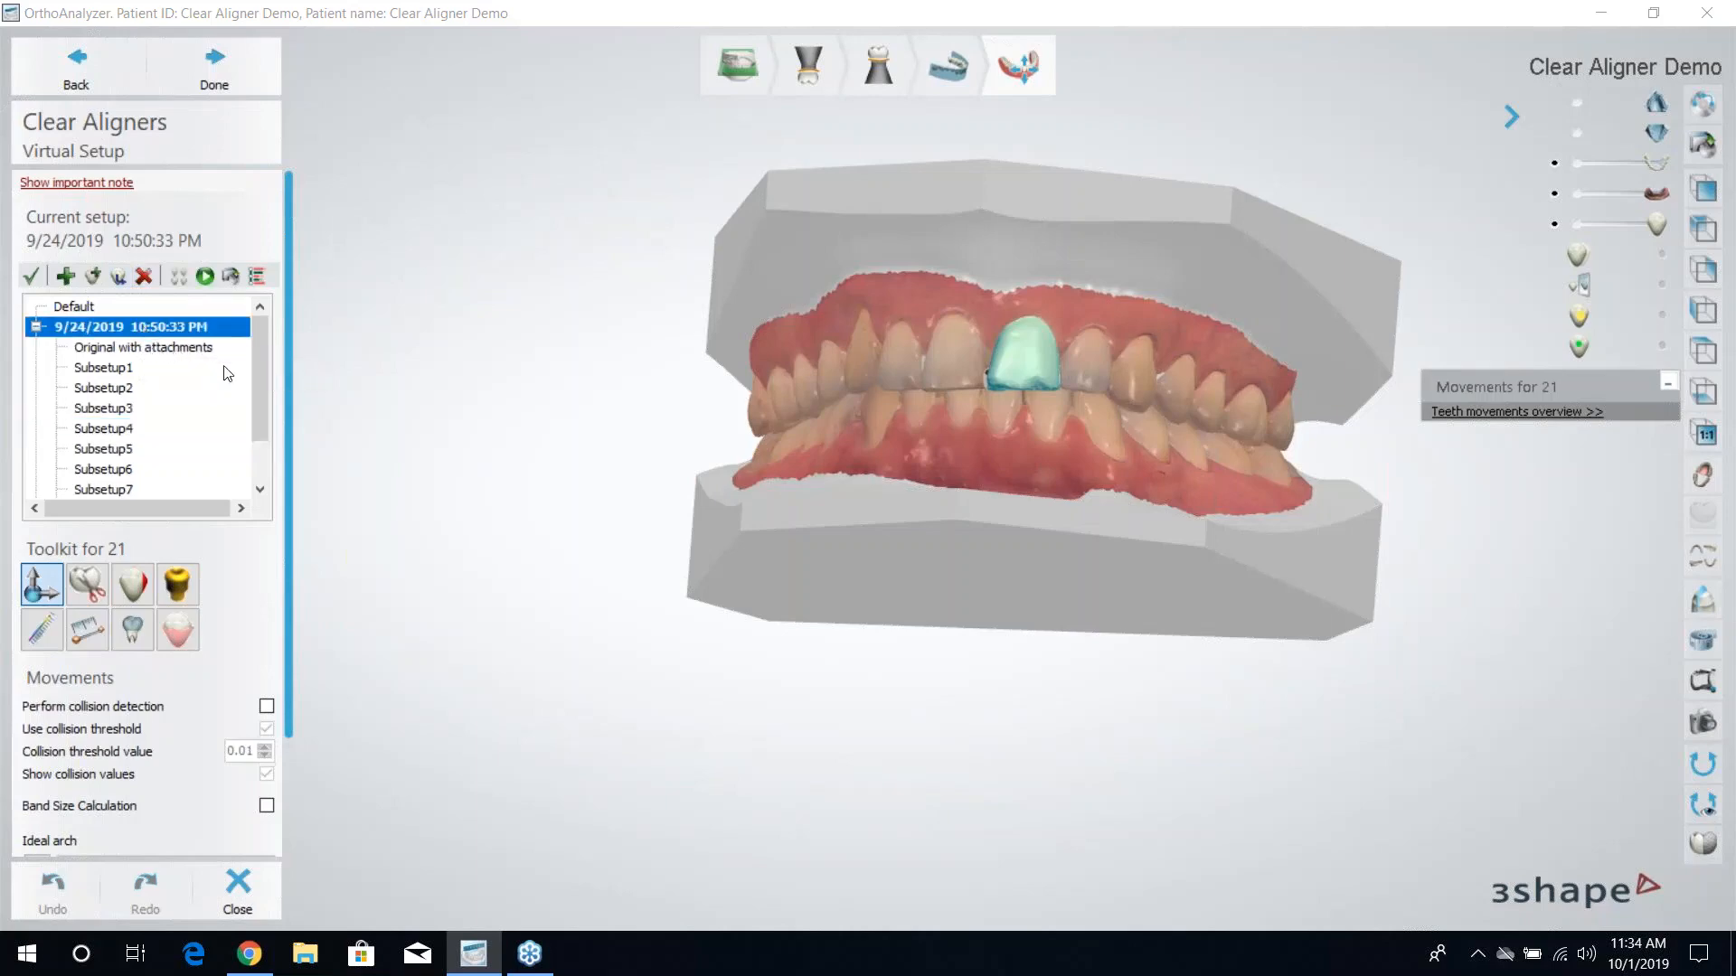
mouse_move(258, 365)
mouse_down()
mouse_move(259, 411)
mouse_move(258, 339)
mouse_up()
Open the subsetup creation settings for the 9/24/2019 10:50:33 PM setup and select the subsetups count value.
click(178, 276)
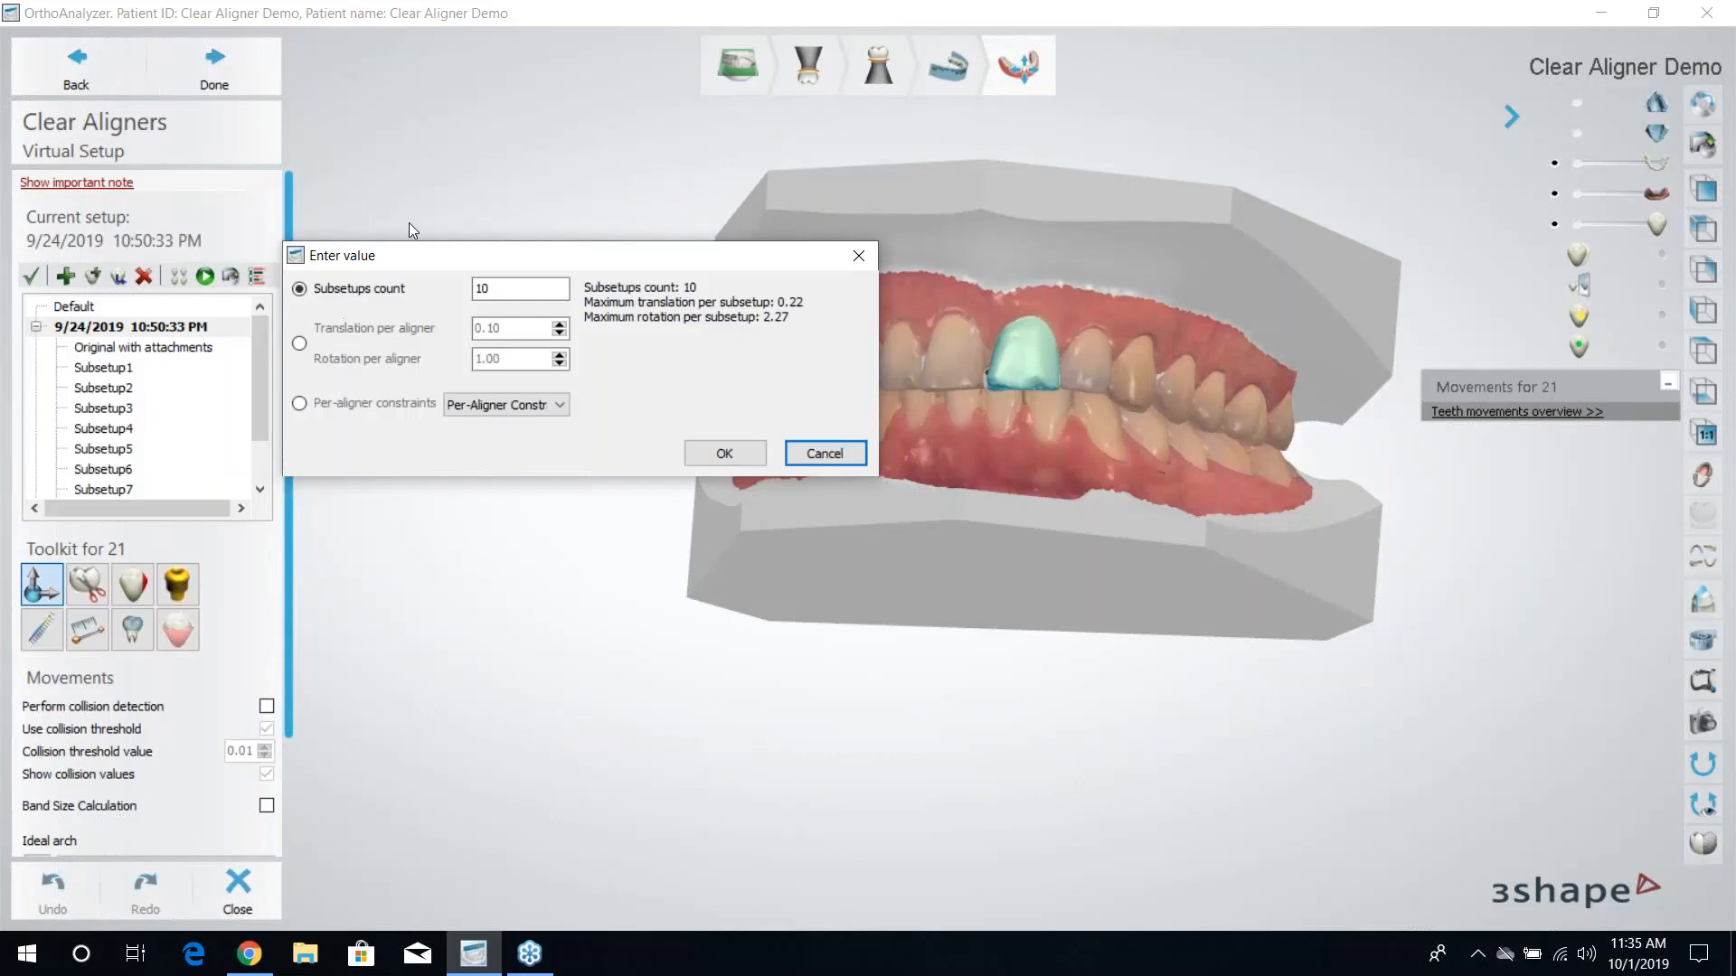
drag(417, 254, 476, 194)
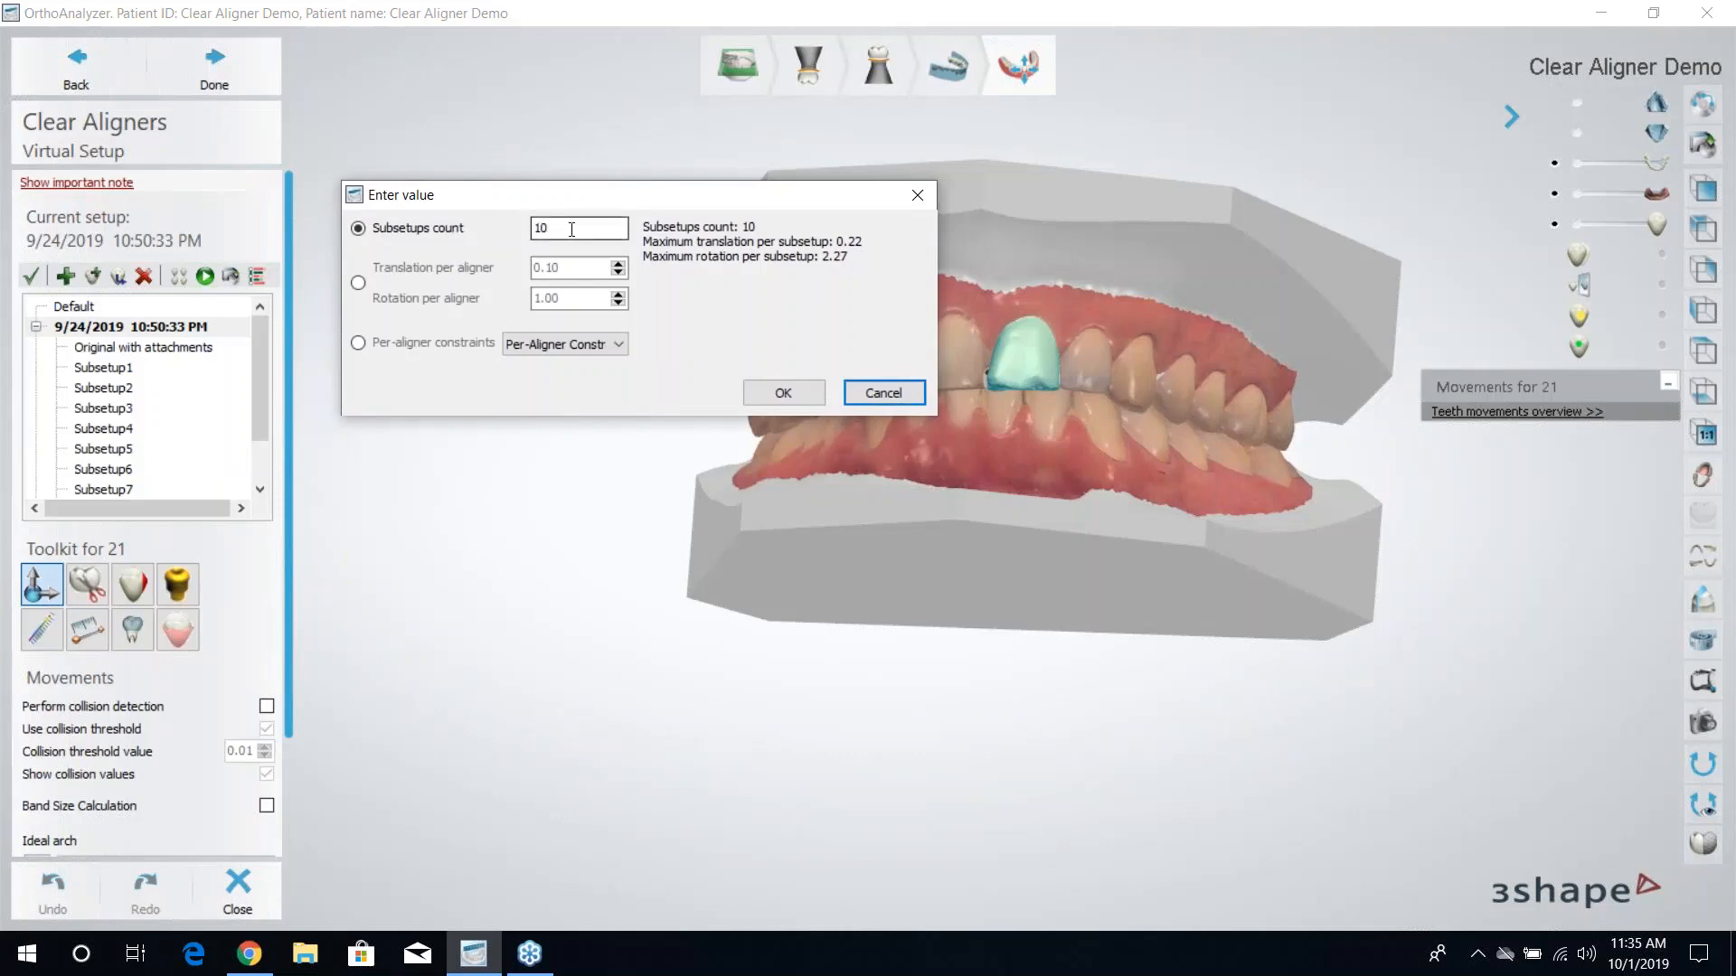
drag(569, 228, 534, 243)
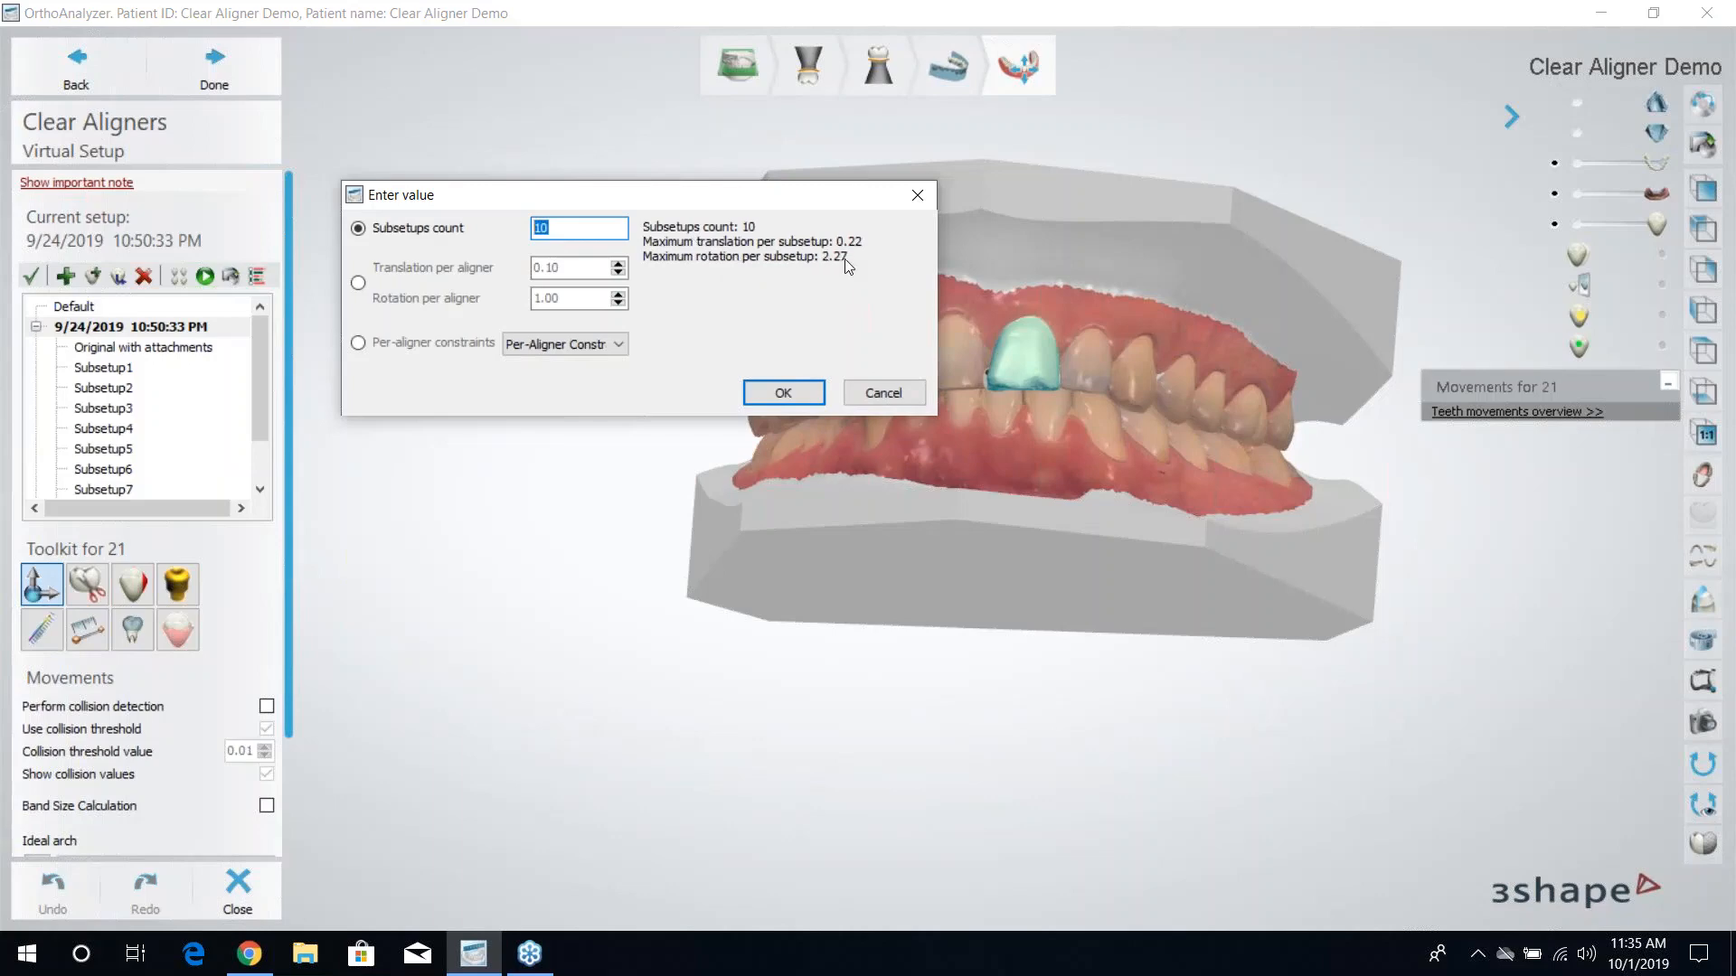
click(562, 228)
Base the subsetups on movement per aligner, with a rotation of 2.00 and a translation of 0.20.
click(359, 283)
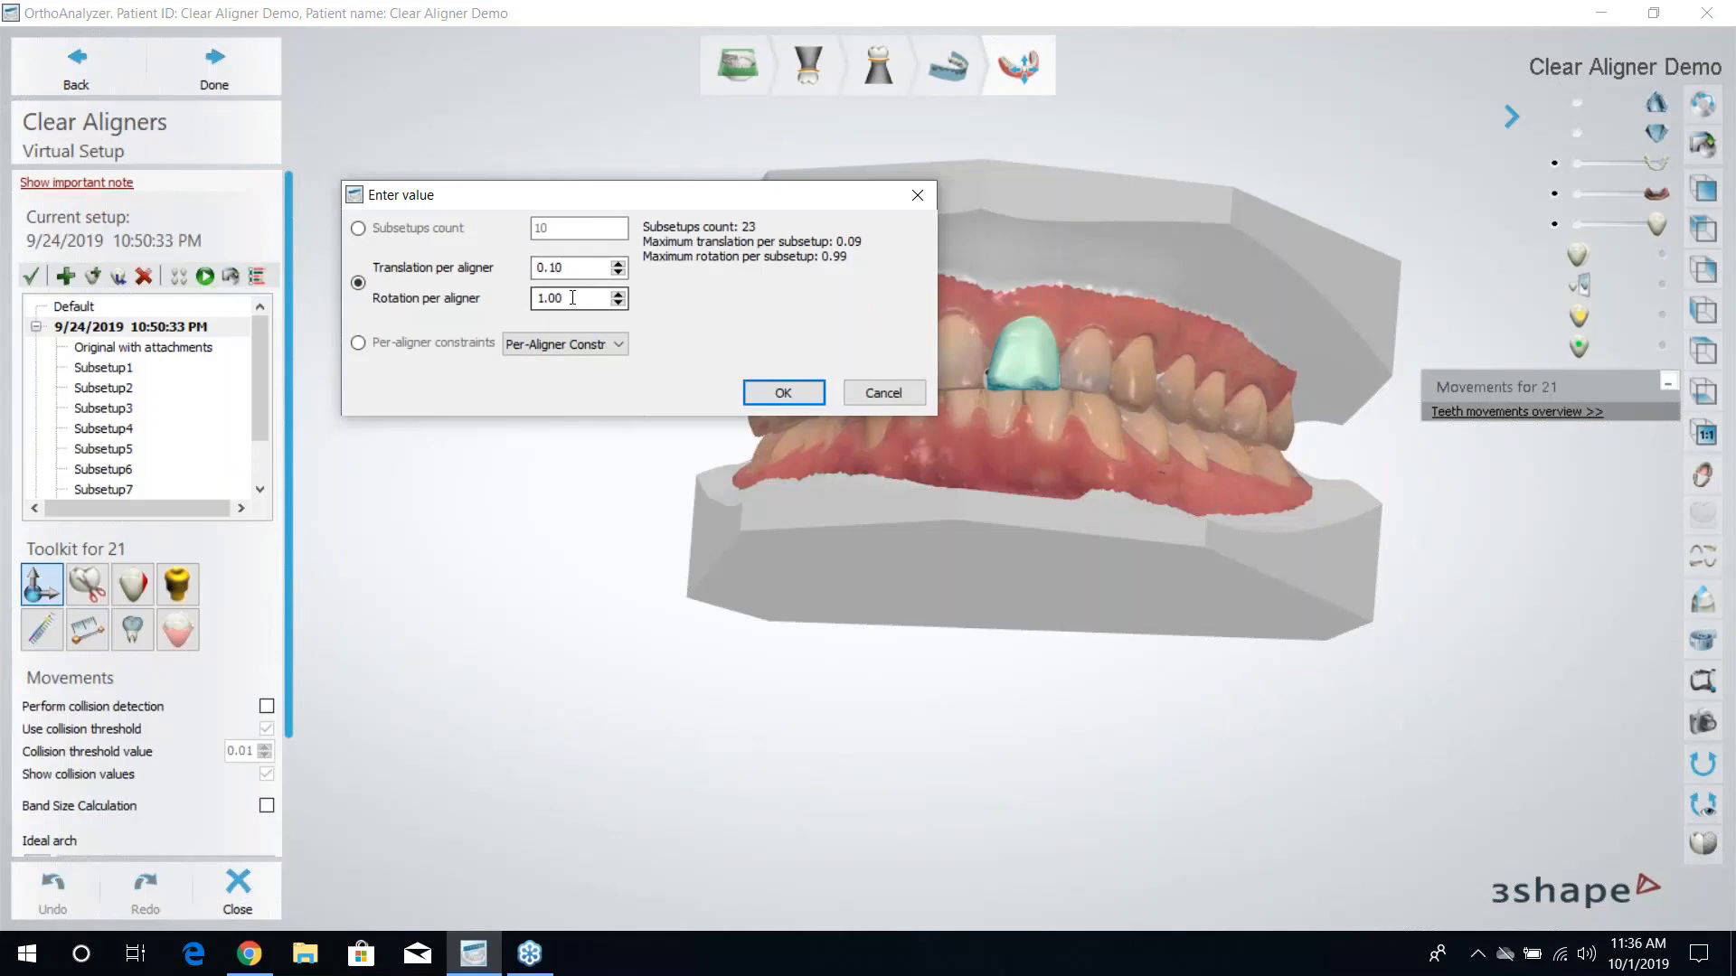
scroll(572, 298, up, 1)
scroll(572, 299, down, 1)
scroll(572, 299, up, 1)
click(582, 270)
scroll(583, 270, up, 1)
scroll(579, 267, up, 1)
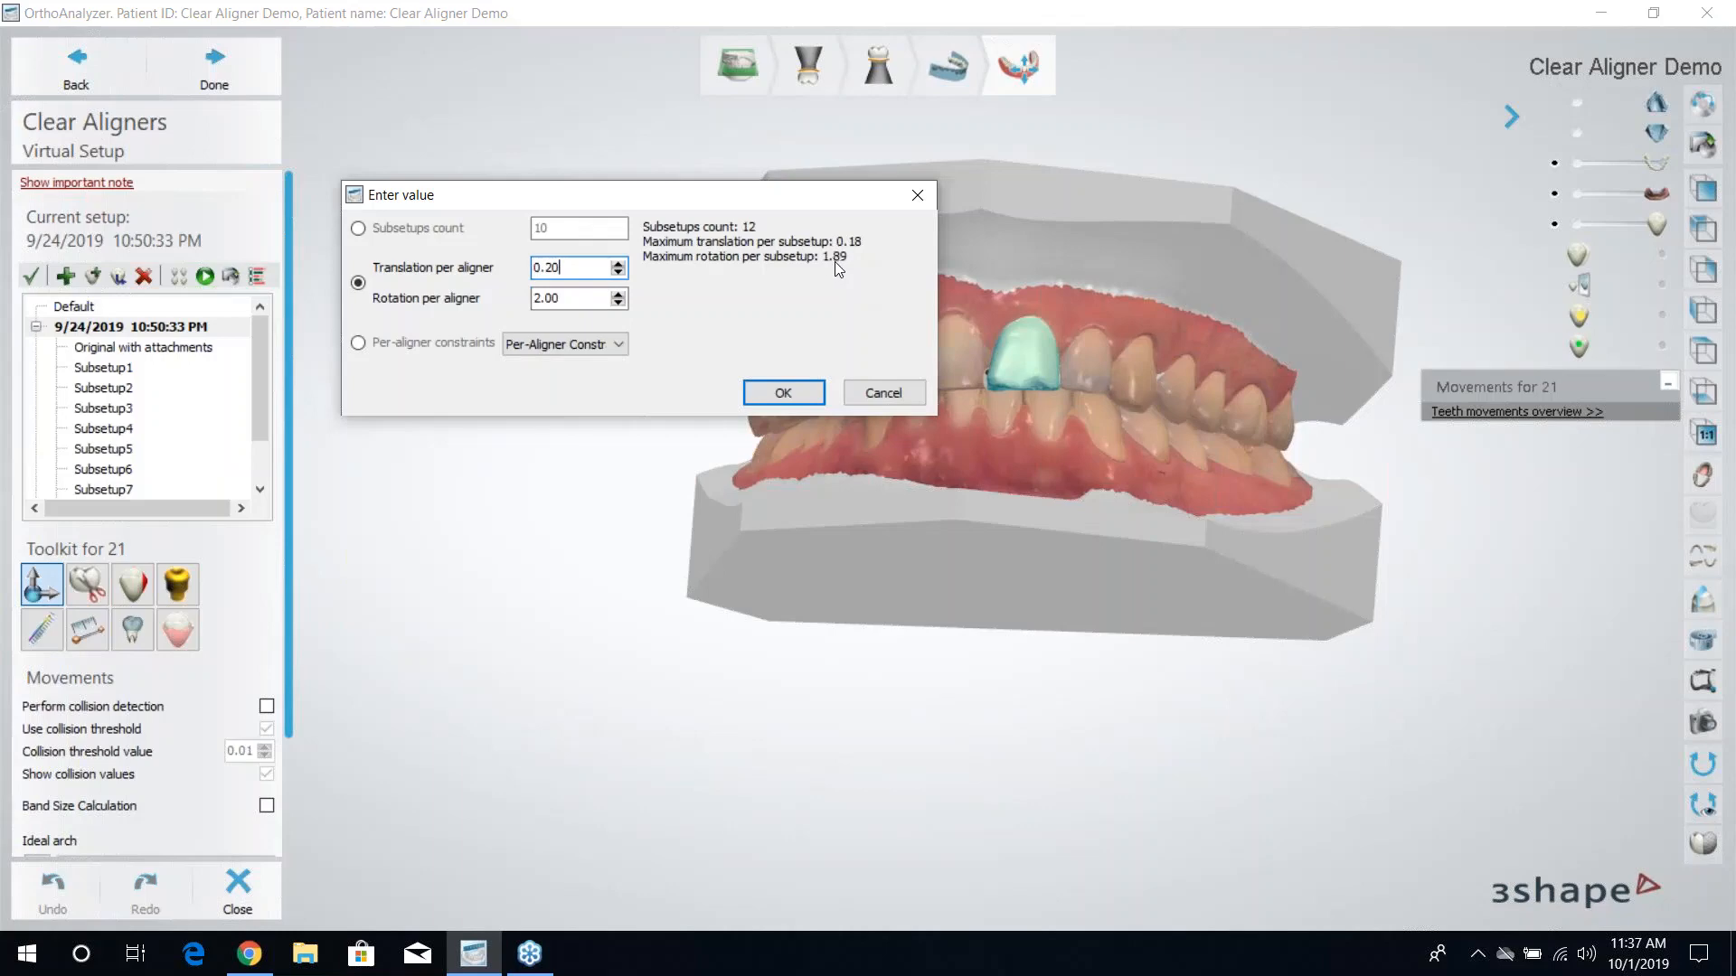
Base the subsetups on per-aligner constraints and check the available constraint sets, keeping the per-aligner constraint example.
click(358, 343)
click(604, 349)
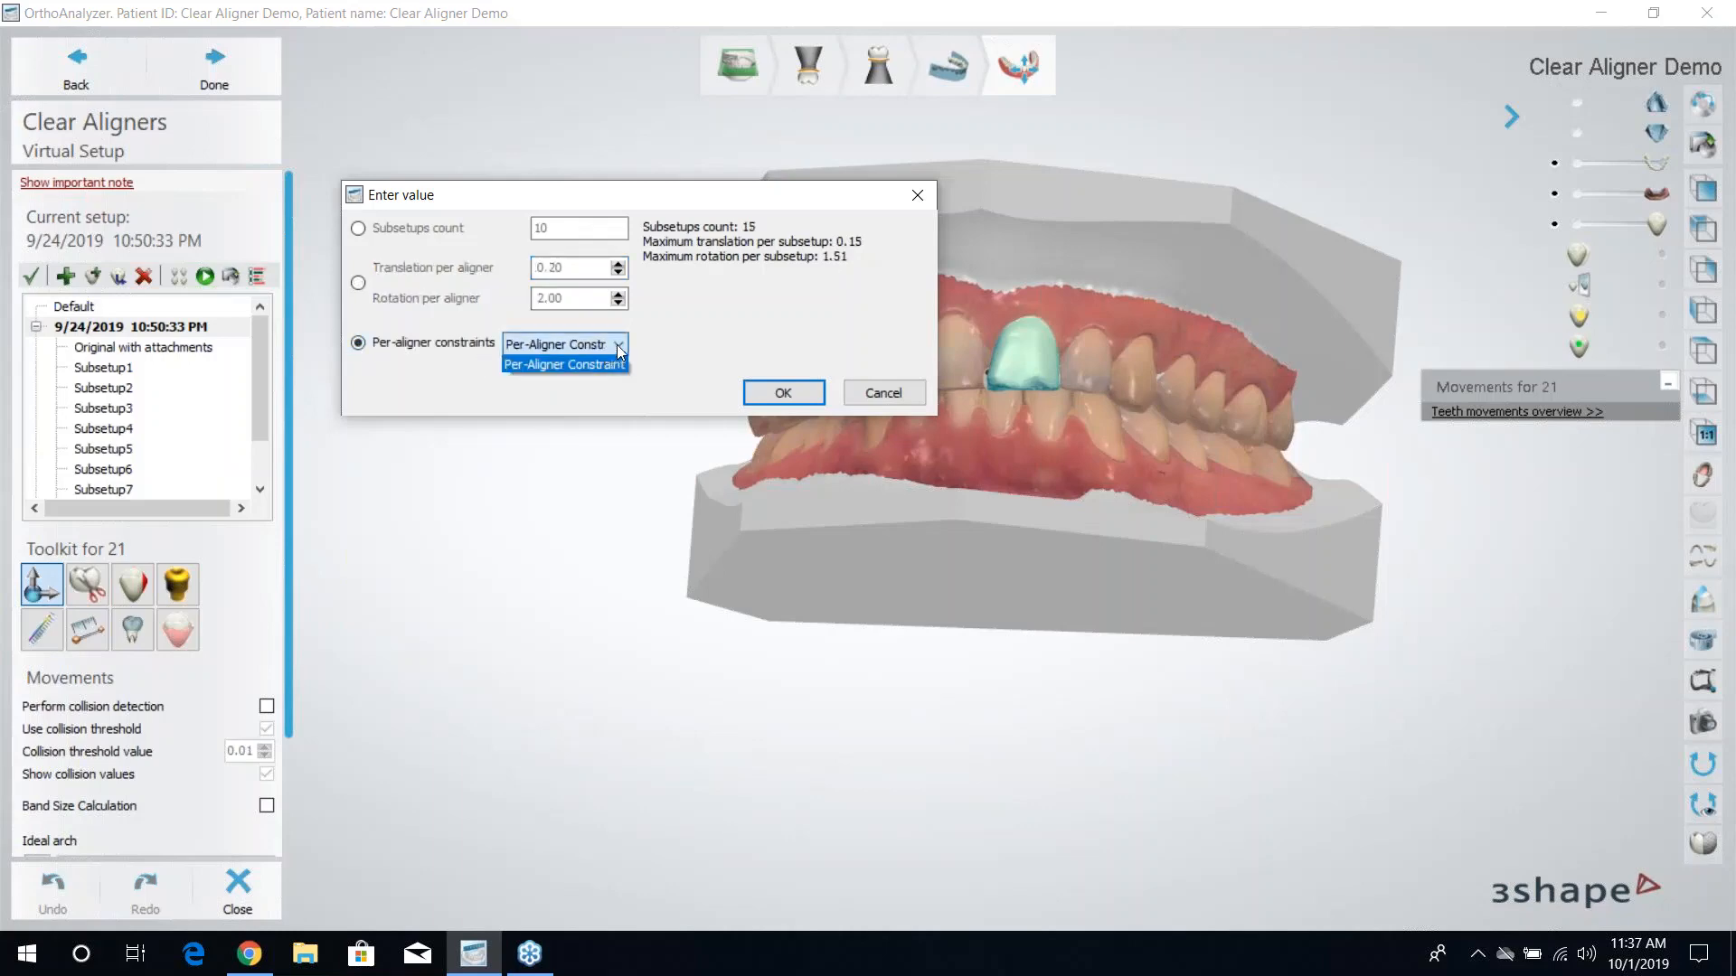
click(619, 348)
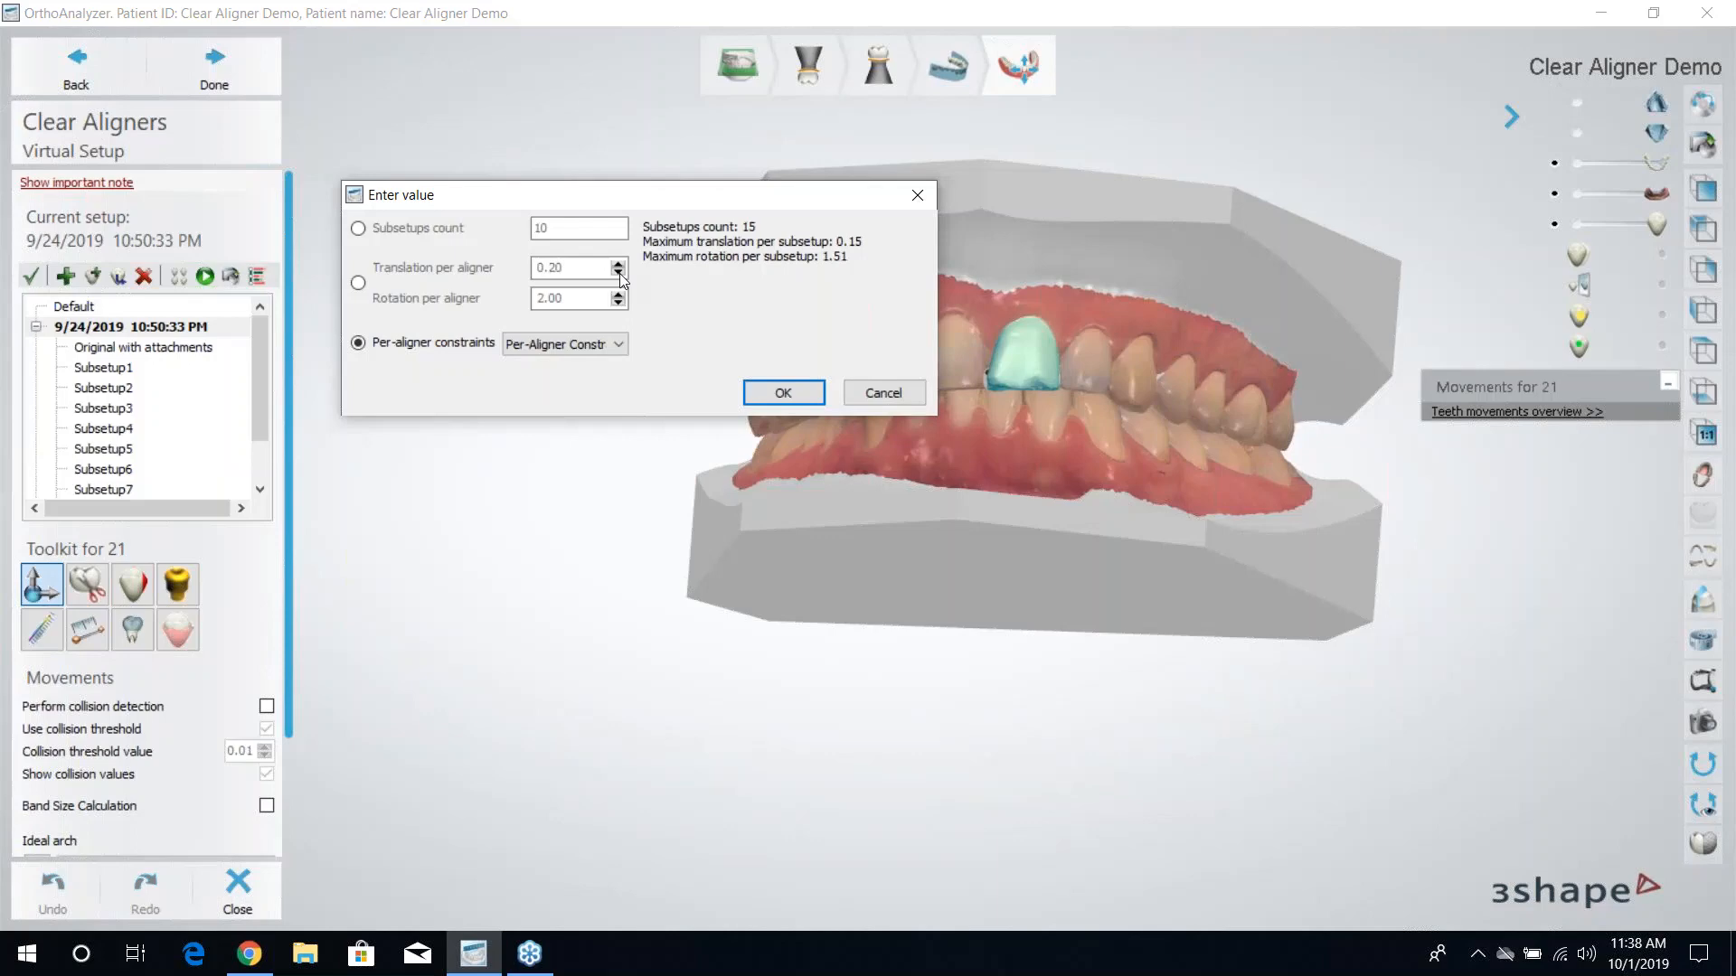
click(613, 347)
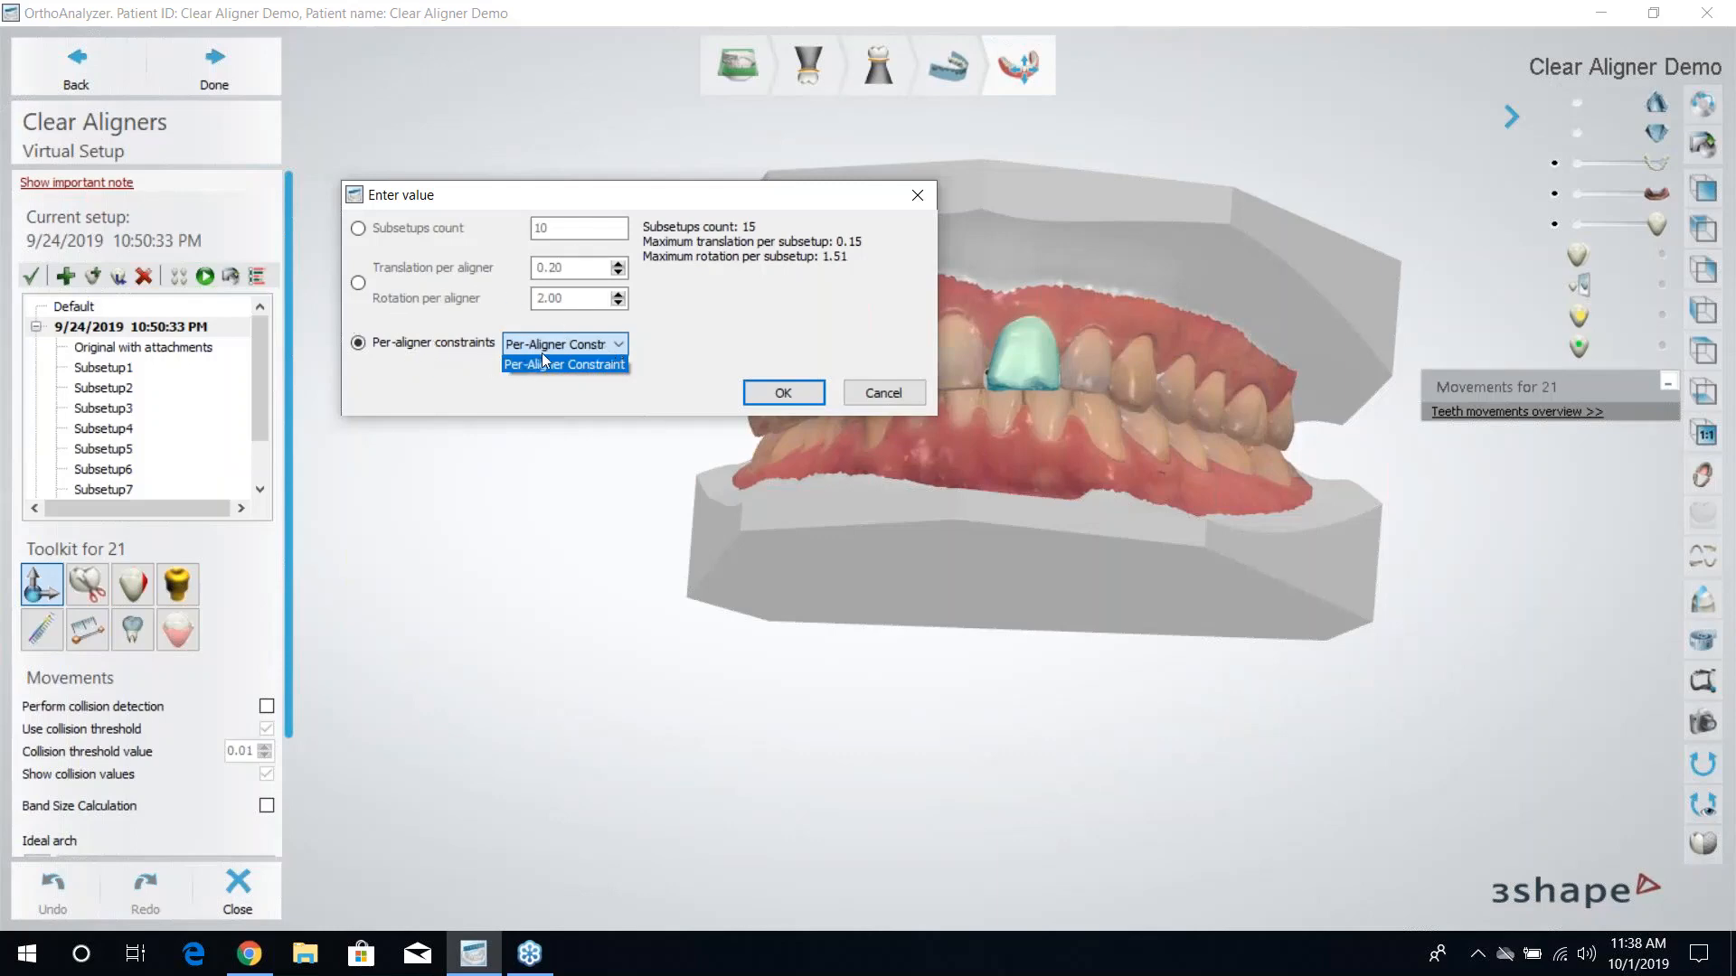
click(620, 347)
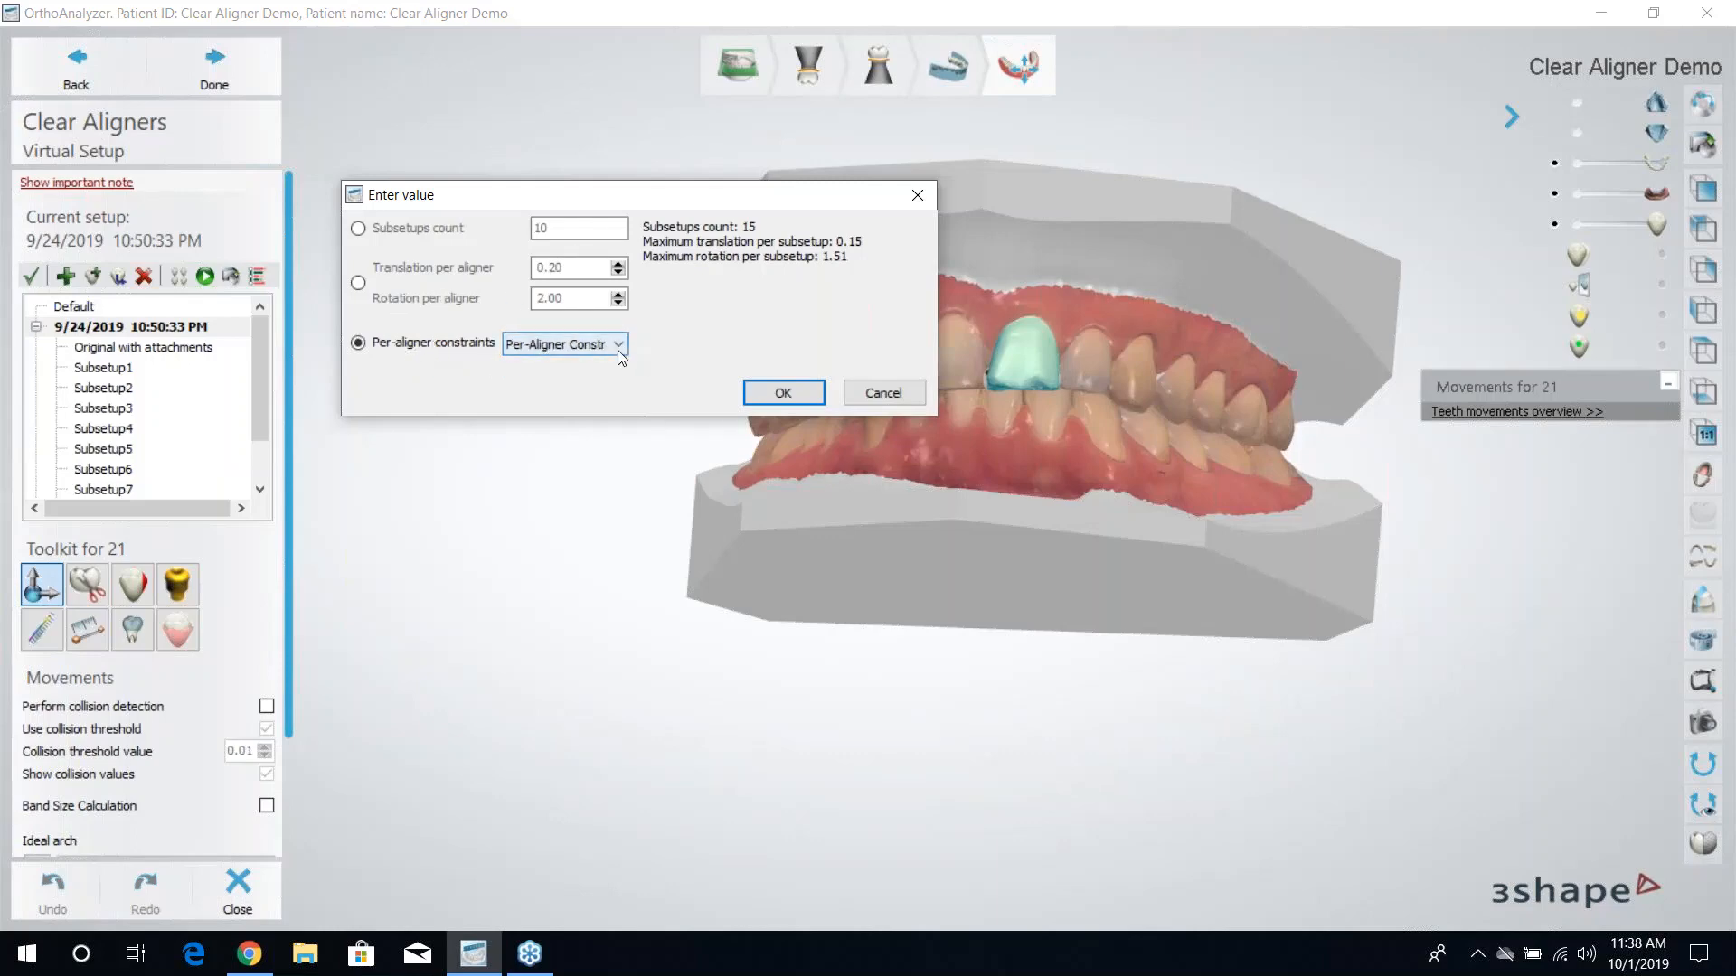
Review the per-aligner constraint sets and the movement-per-aligner option, and cancel creating the subsetups.
click(619, 349)
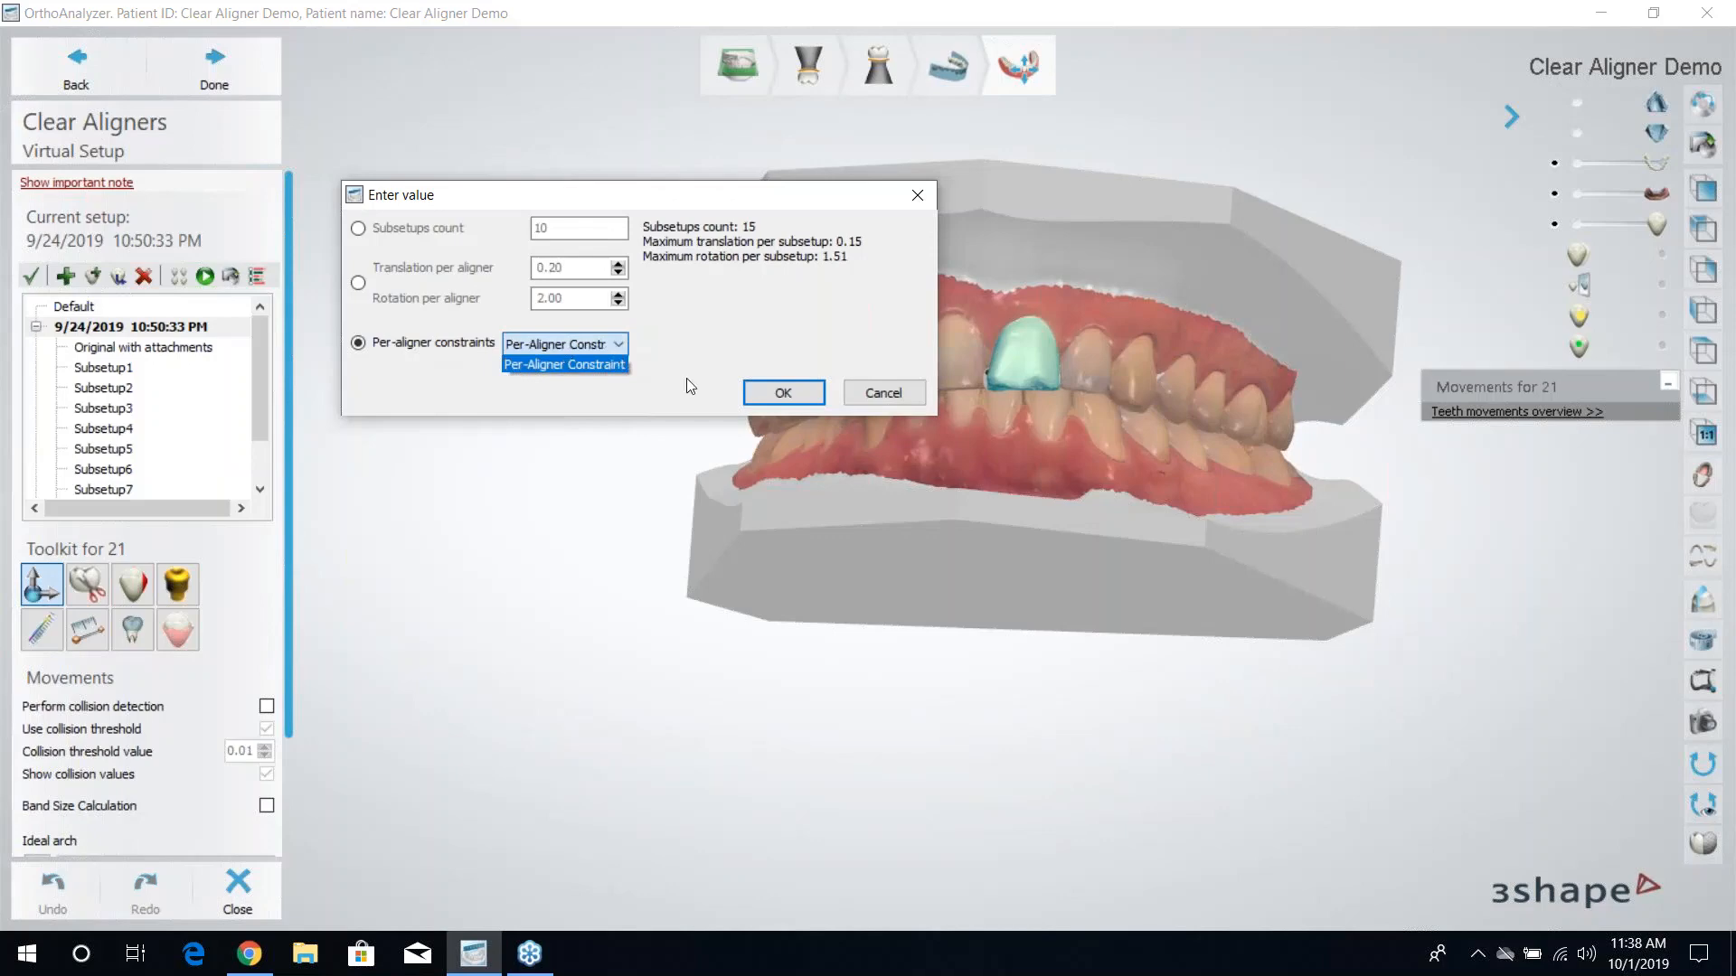
click(601, 366)
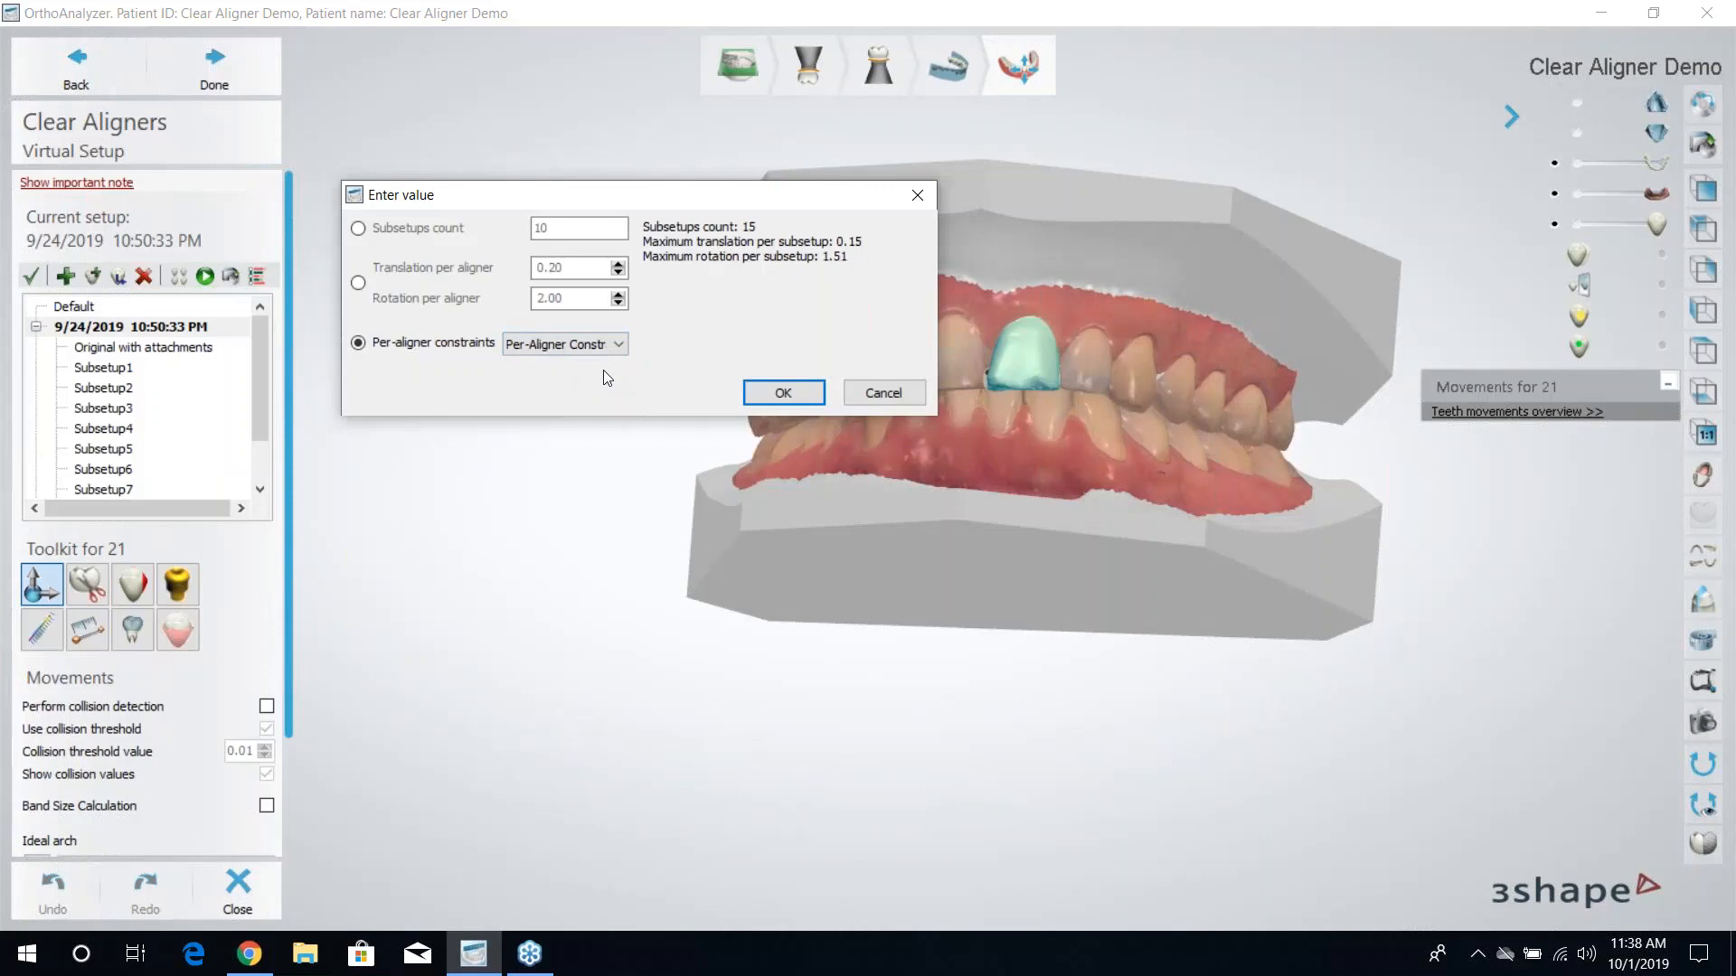
click(358, 283)
click(359, 343)
click(879, 393)
Browse the subsetups of the 9/24/2019 10:50:33 PM setup, selecting Subsetup9 up through Subsetup6.
scroll(812, 432, down, 3)
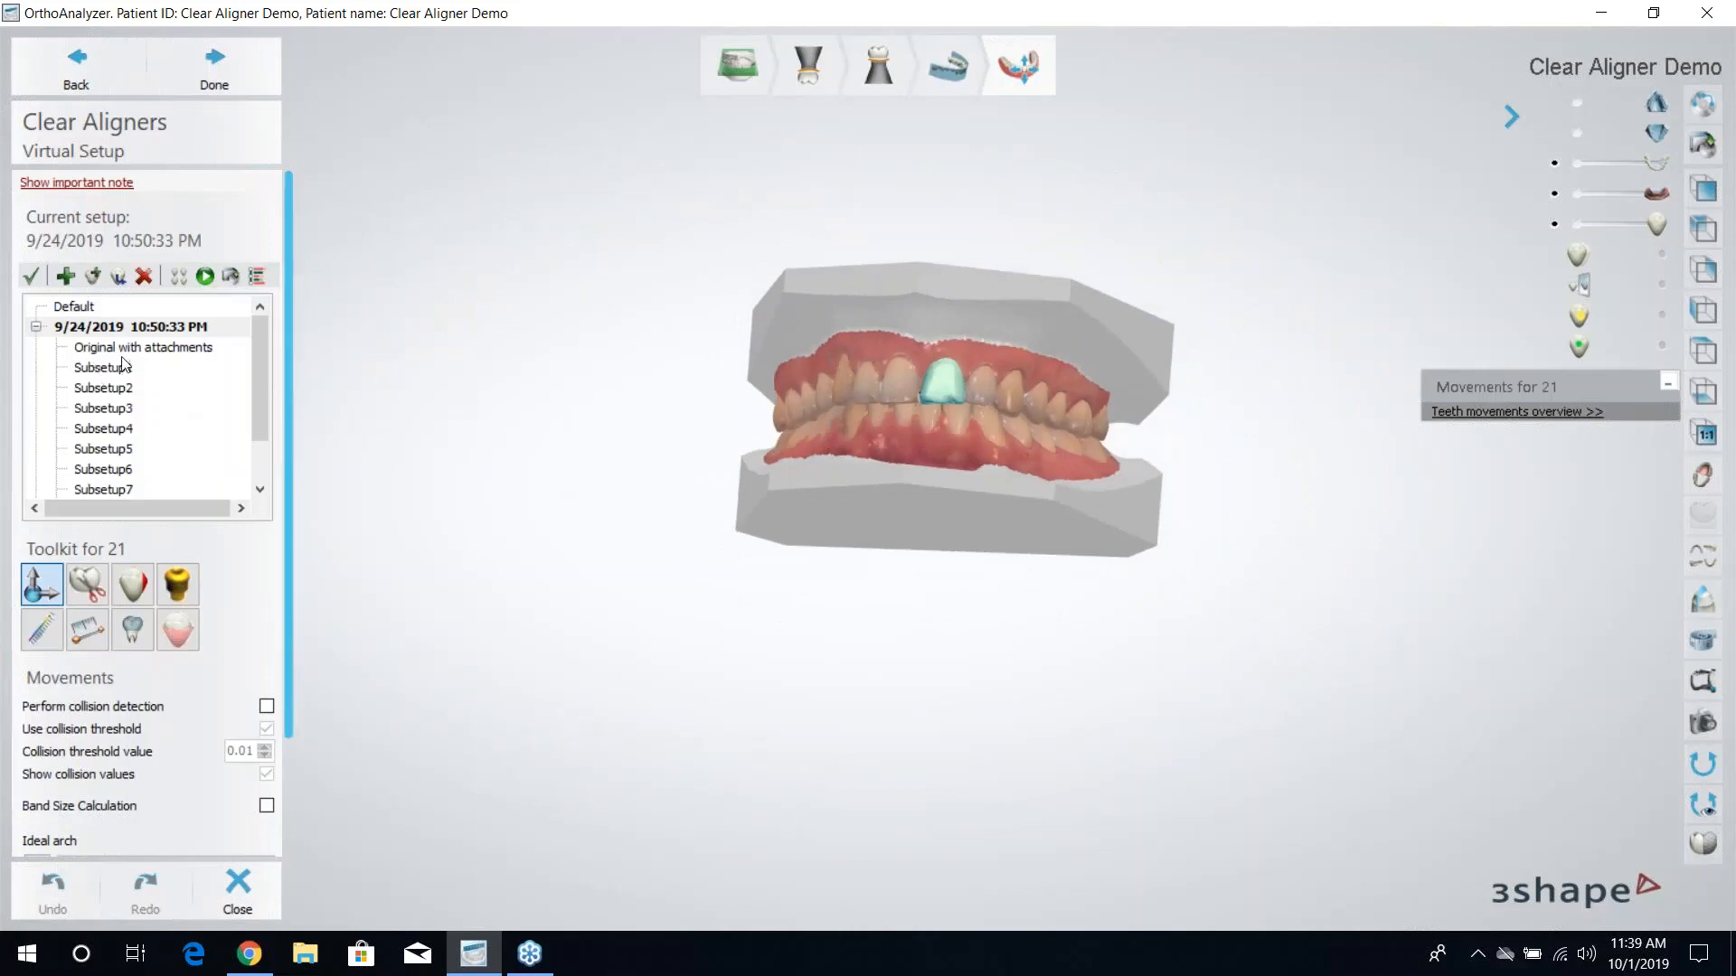
scroll(264, 387, down, 3)
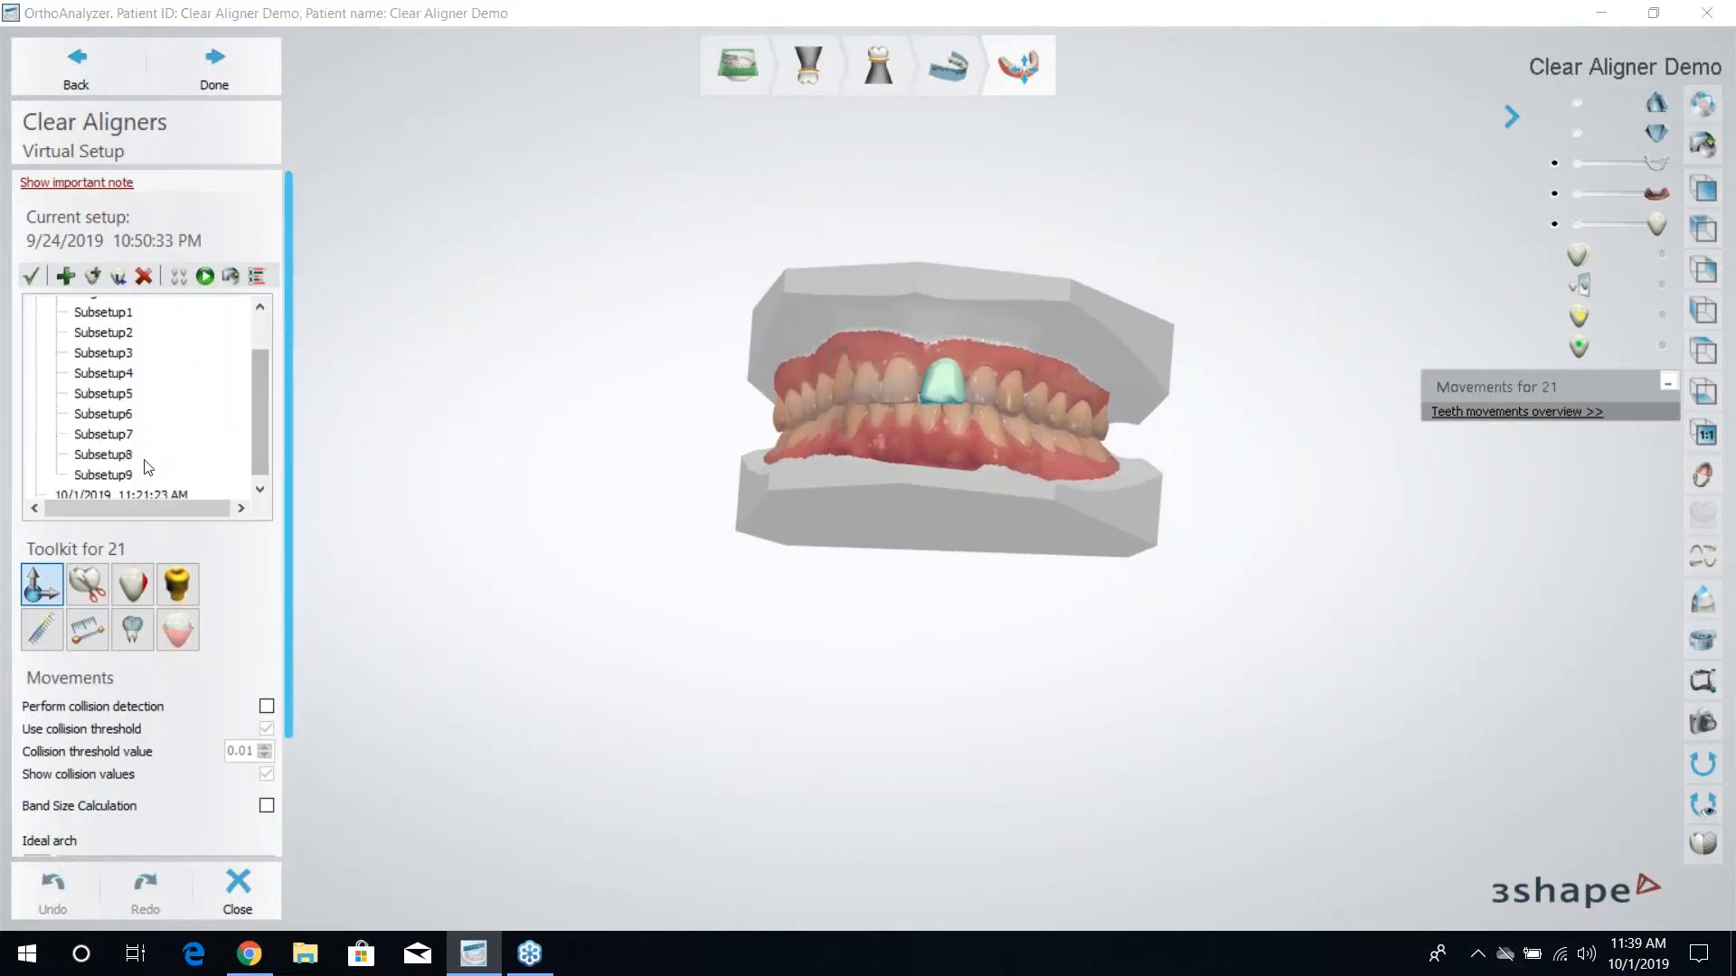
click(144, 475)
click(136, 454)
click(133, 432)
click(133, 413)
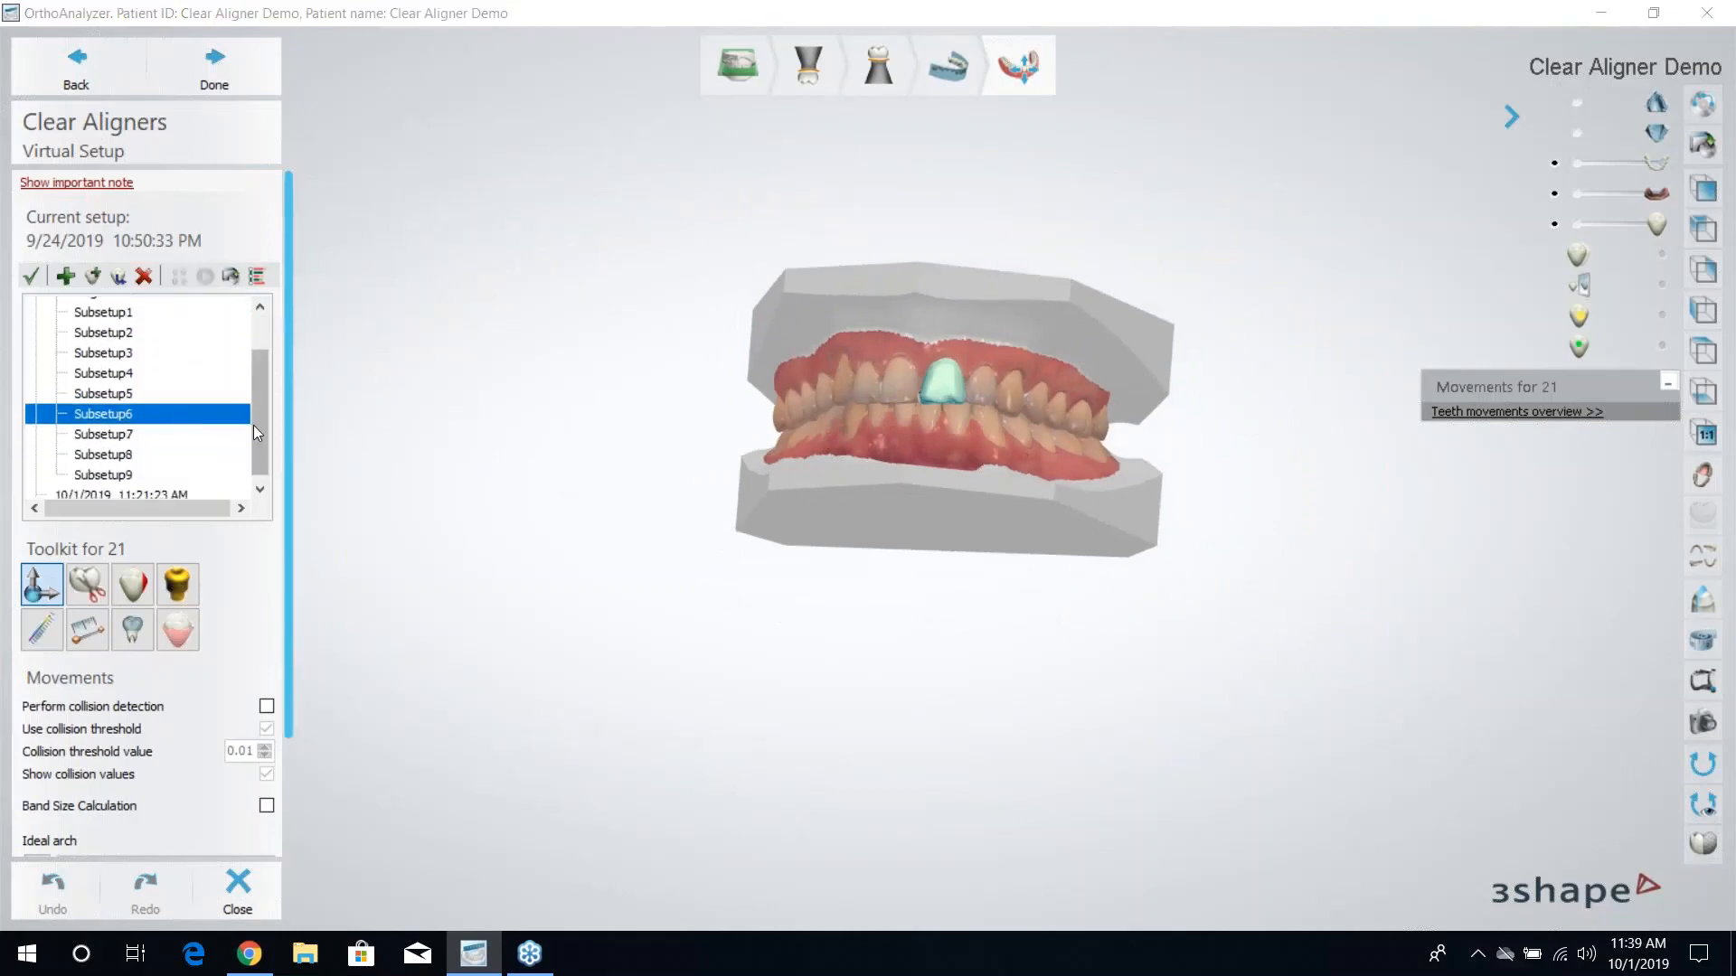
Show the Original with attachments stage and inspect the front teeth up close from below.
scroll(253, 425, up, 3)
click(161, 348)
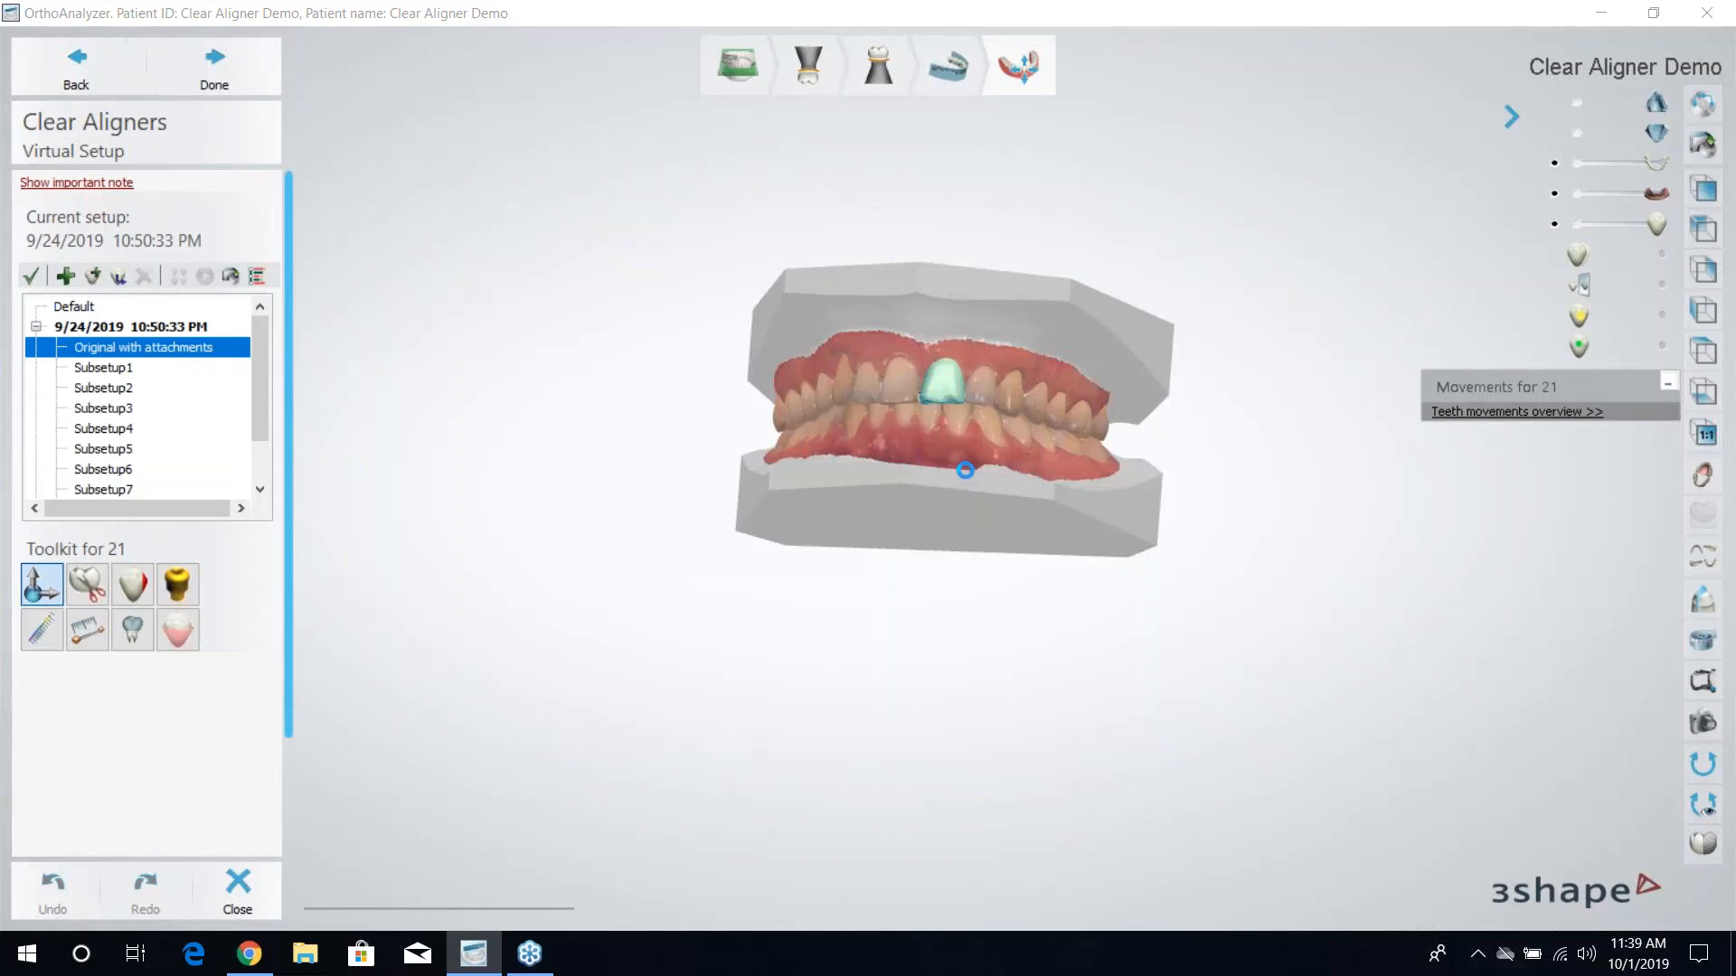
right_drag(975, 428, 947, 378)
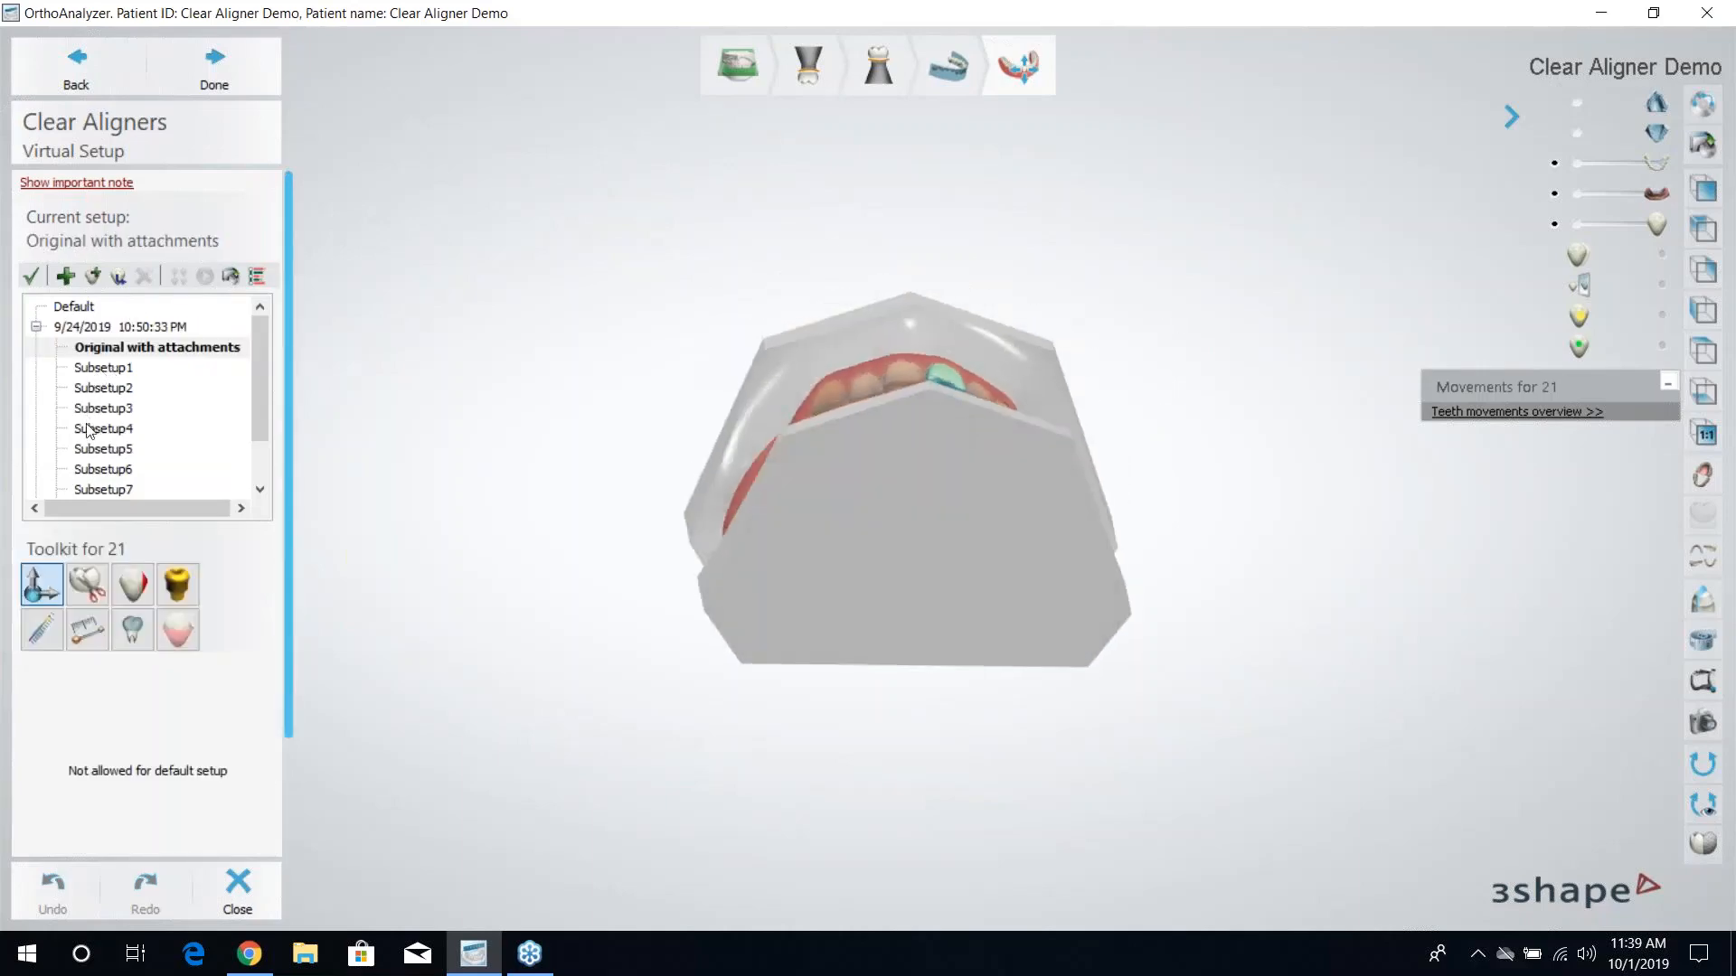
right_drag(751, 486, 942, 474)
scroll(920, 414, up, 5)
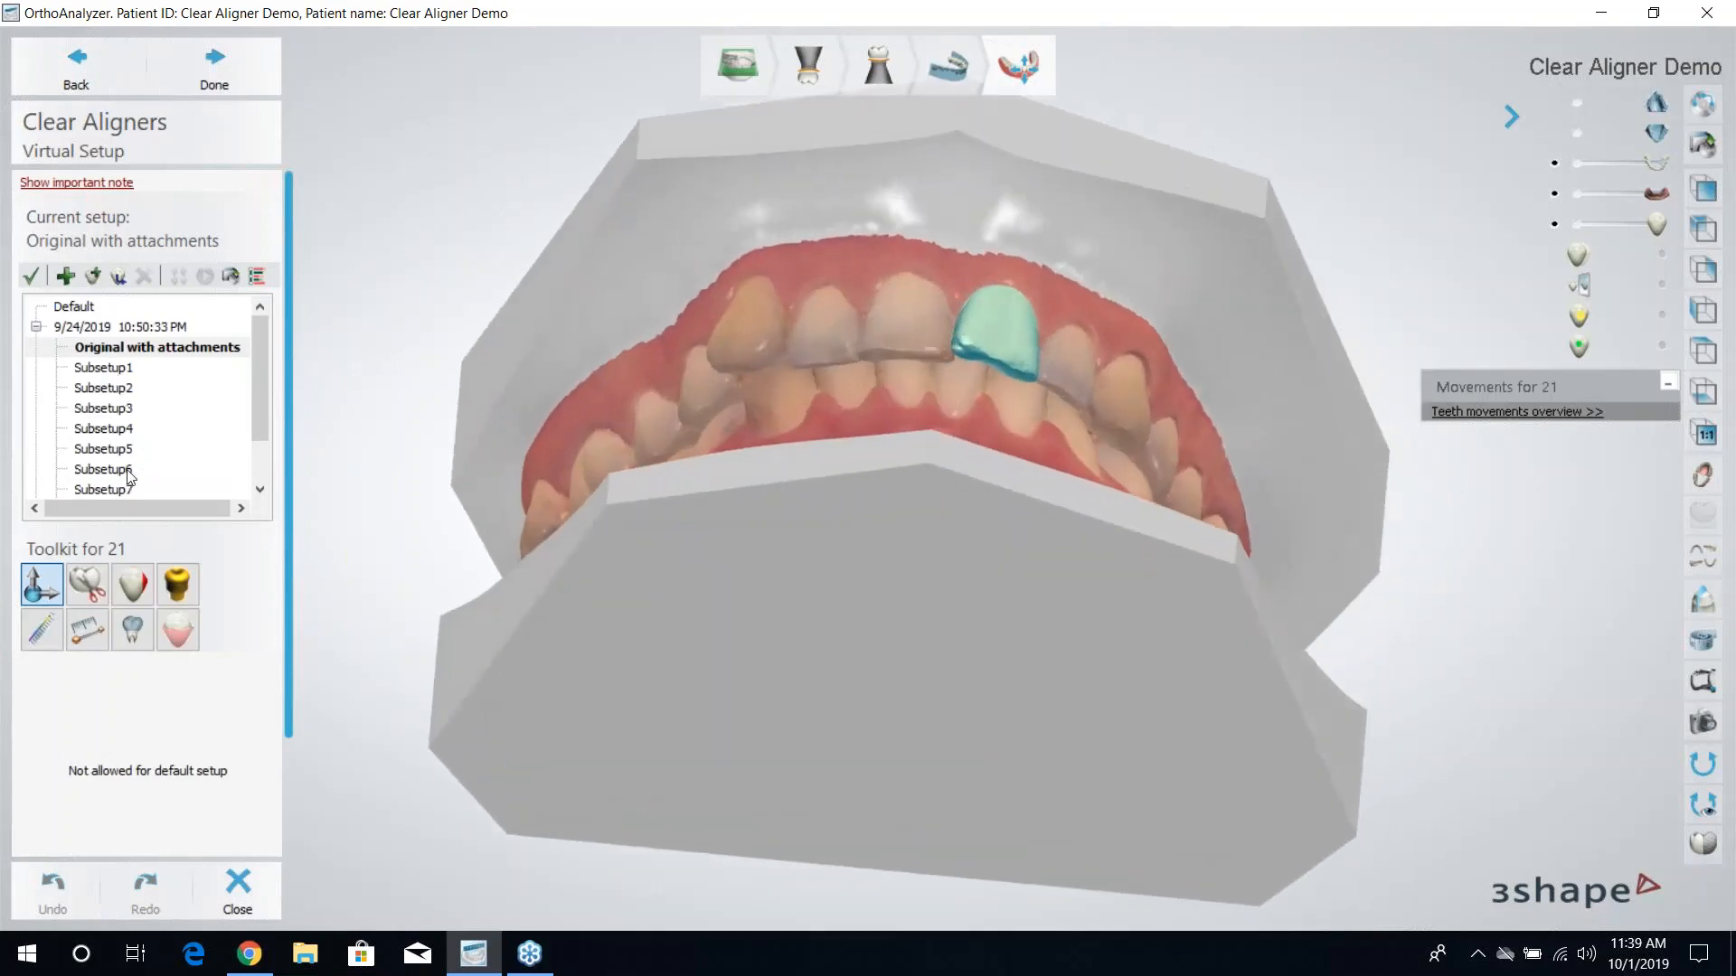
Compare the teeth in Subsetup9 with the parent 9/24/2019 10:50:33 PM setup, viewed from the front.
scroll(262, 435, down, 2)
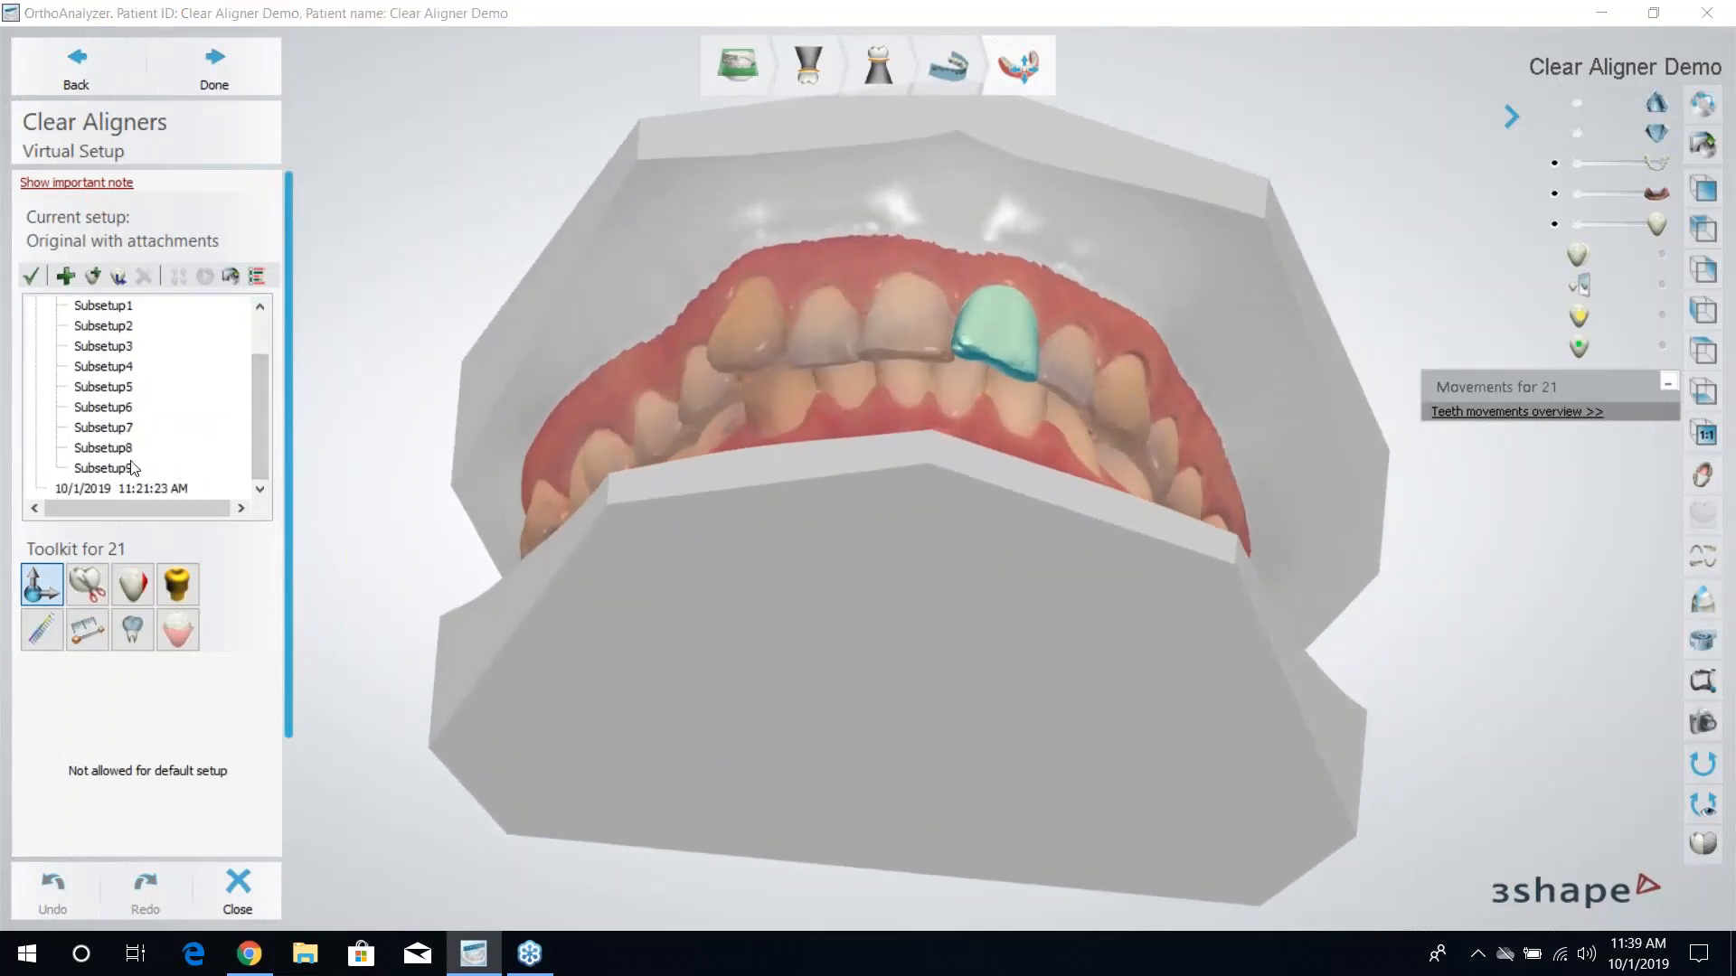
click(134, 466)
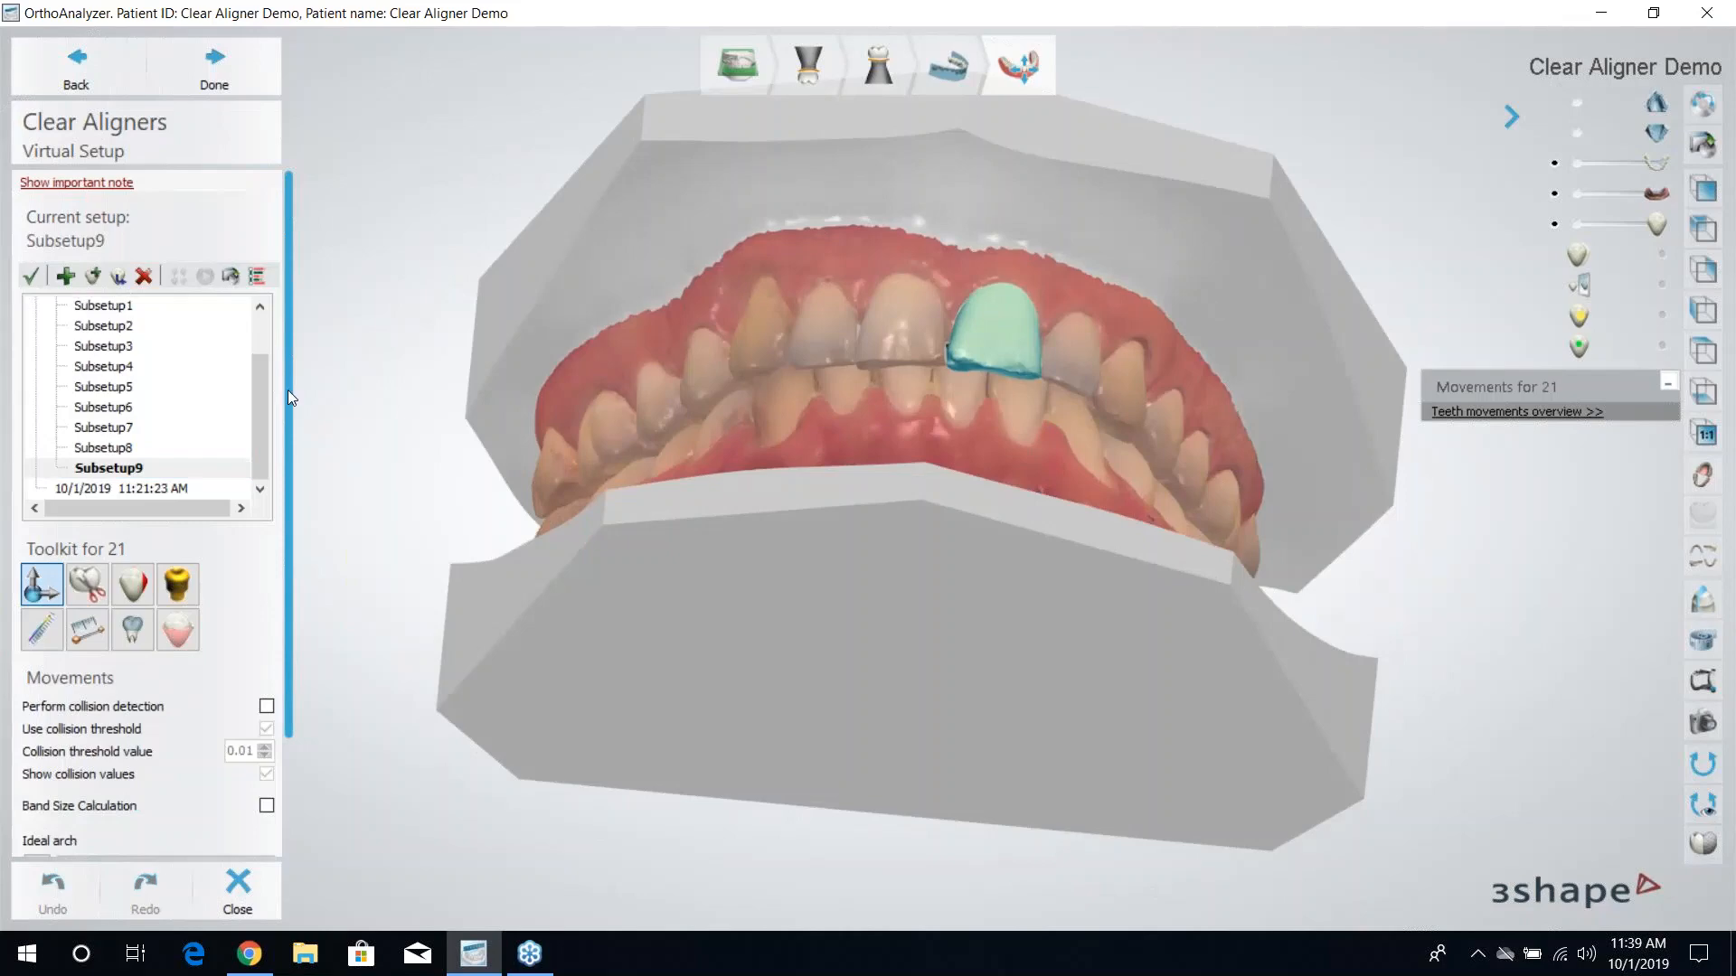
scroll(233, 336, up, 1)
click(179, 327)
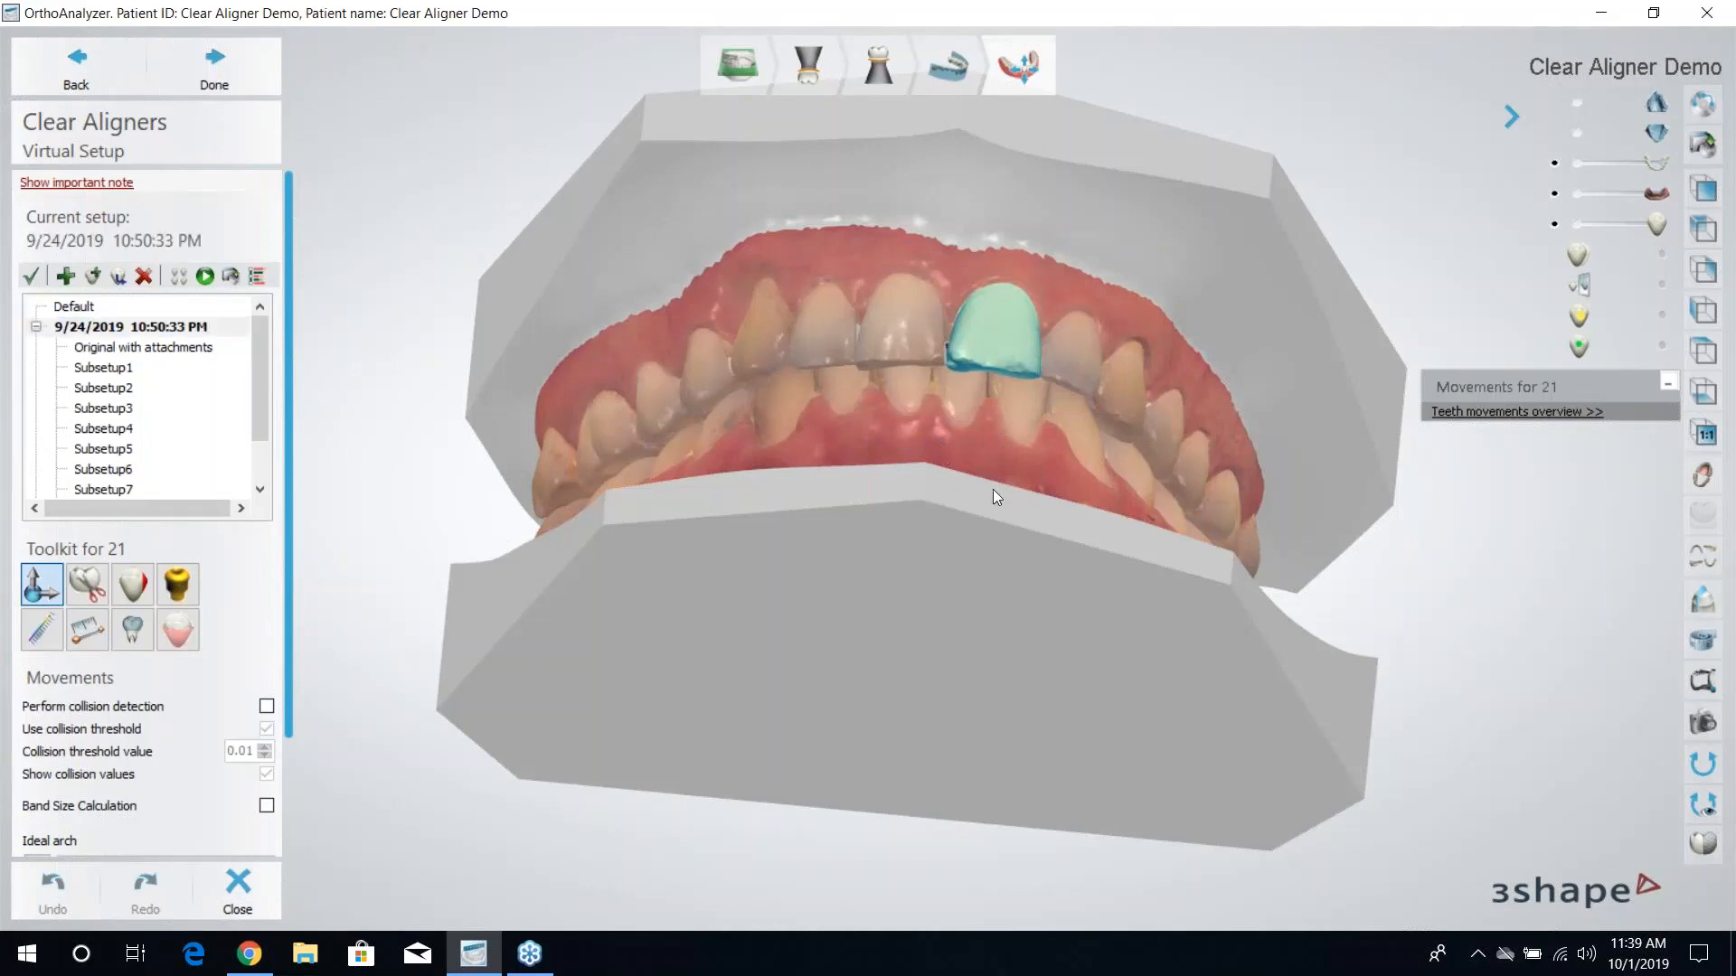
mouse_move(993, 490)
right_down()
mouse_move(980, 530)
mouse_move(968, 505)
mouse_move(1000, 459)
mouse_move(980, 484)
right_up()
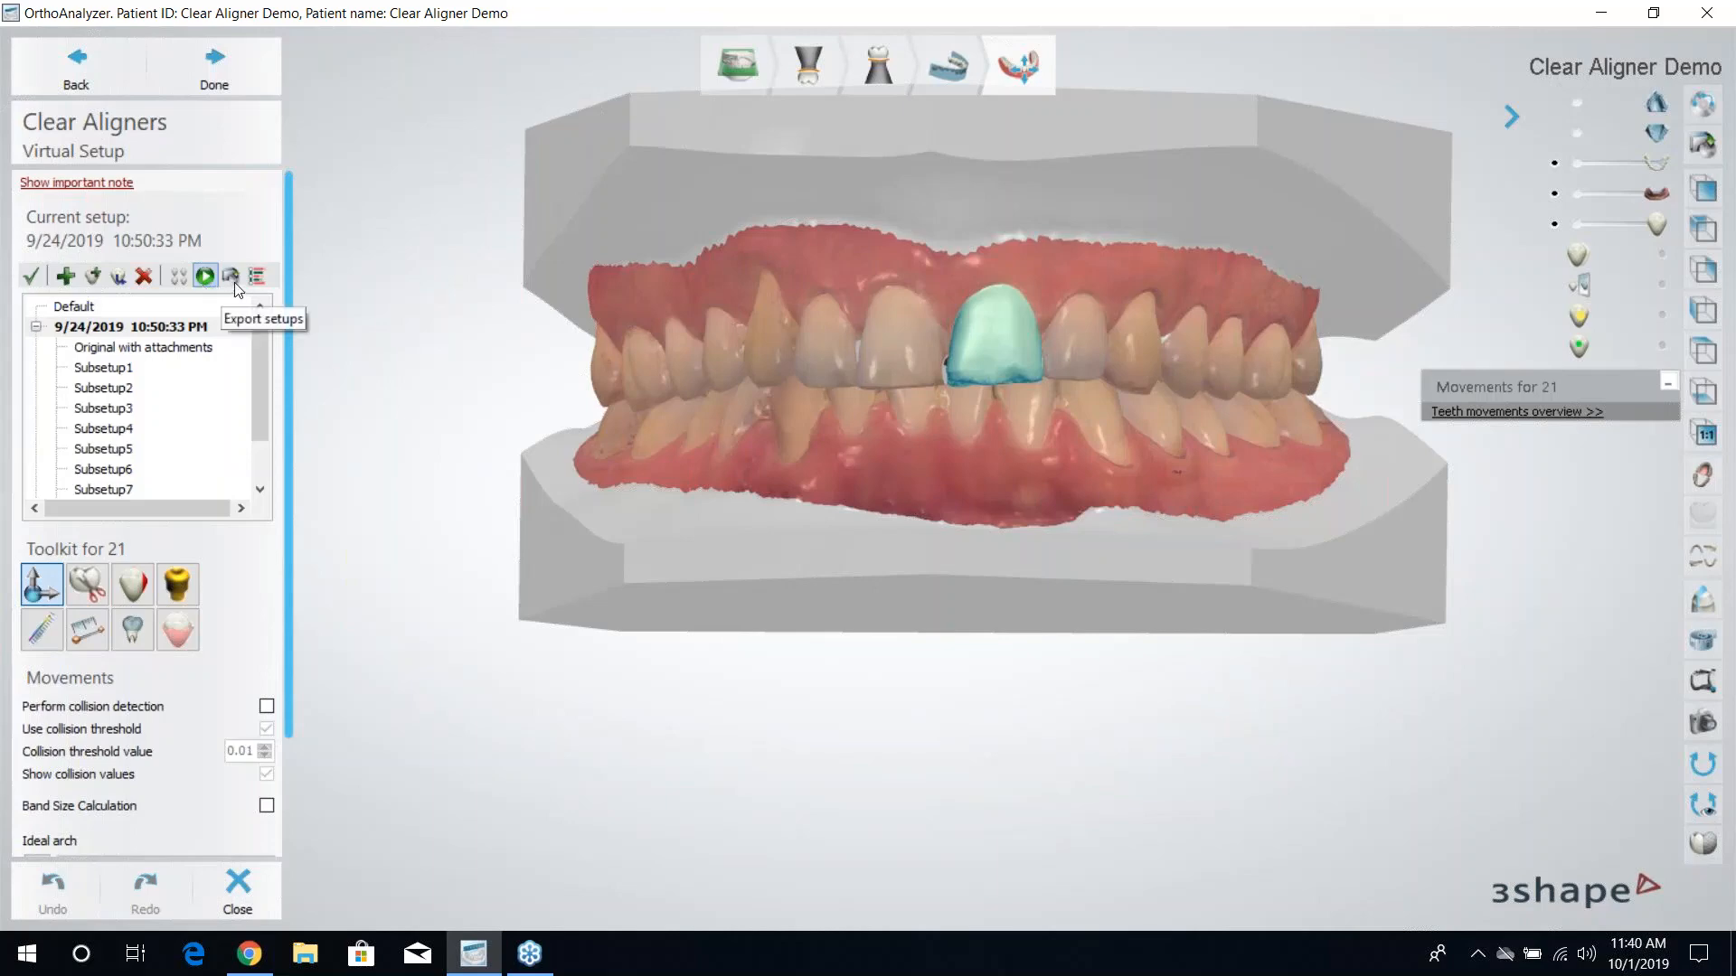
Select Original with attachments and Subsetup1 in the setup list and examine the front teeth from a lower angle.
click(147, 348)
click(101, 368)
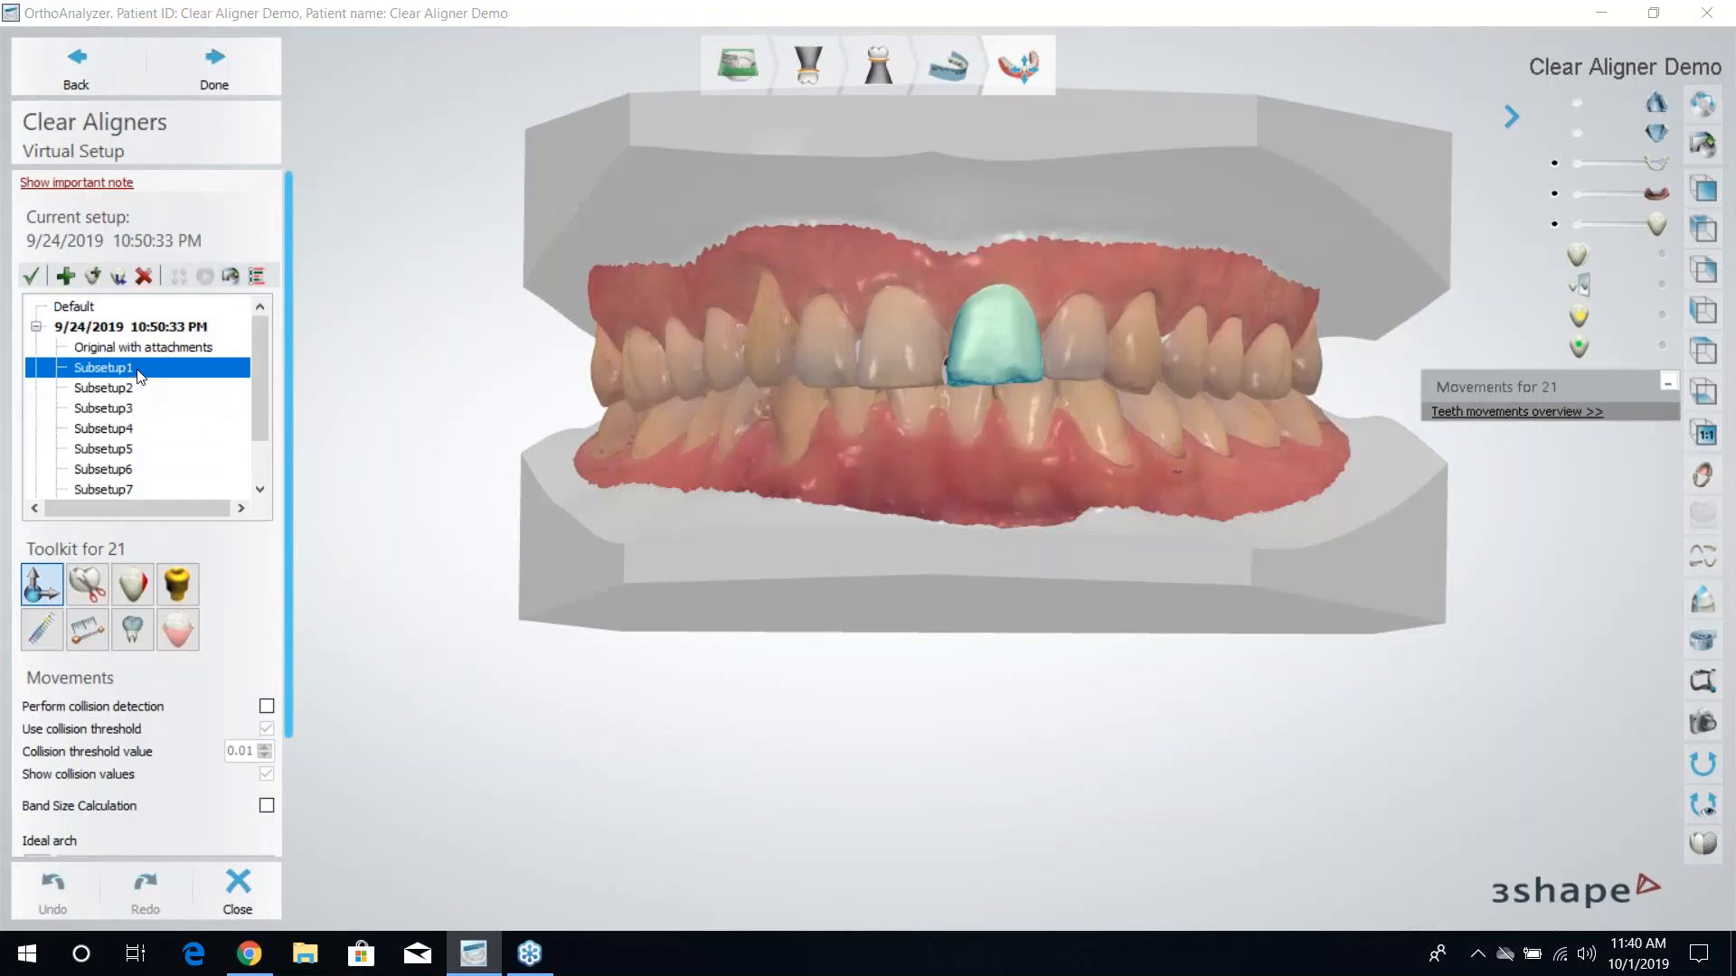
right_drag(1168, 481, 1165, 423)
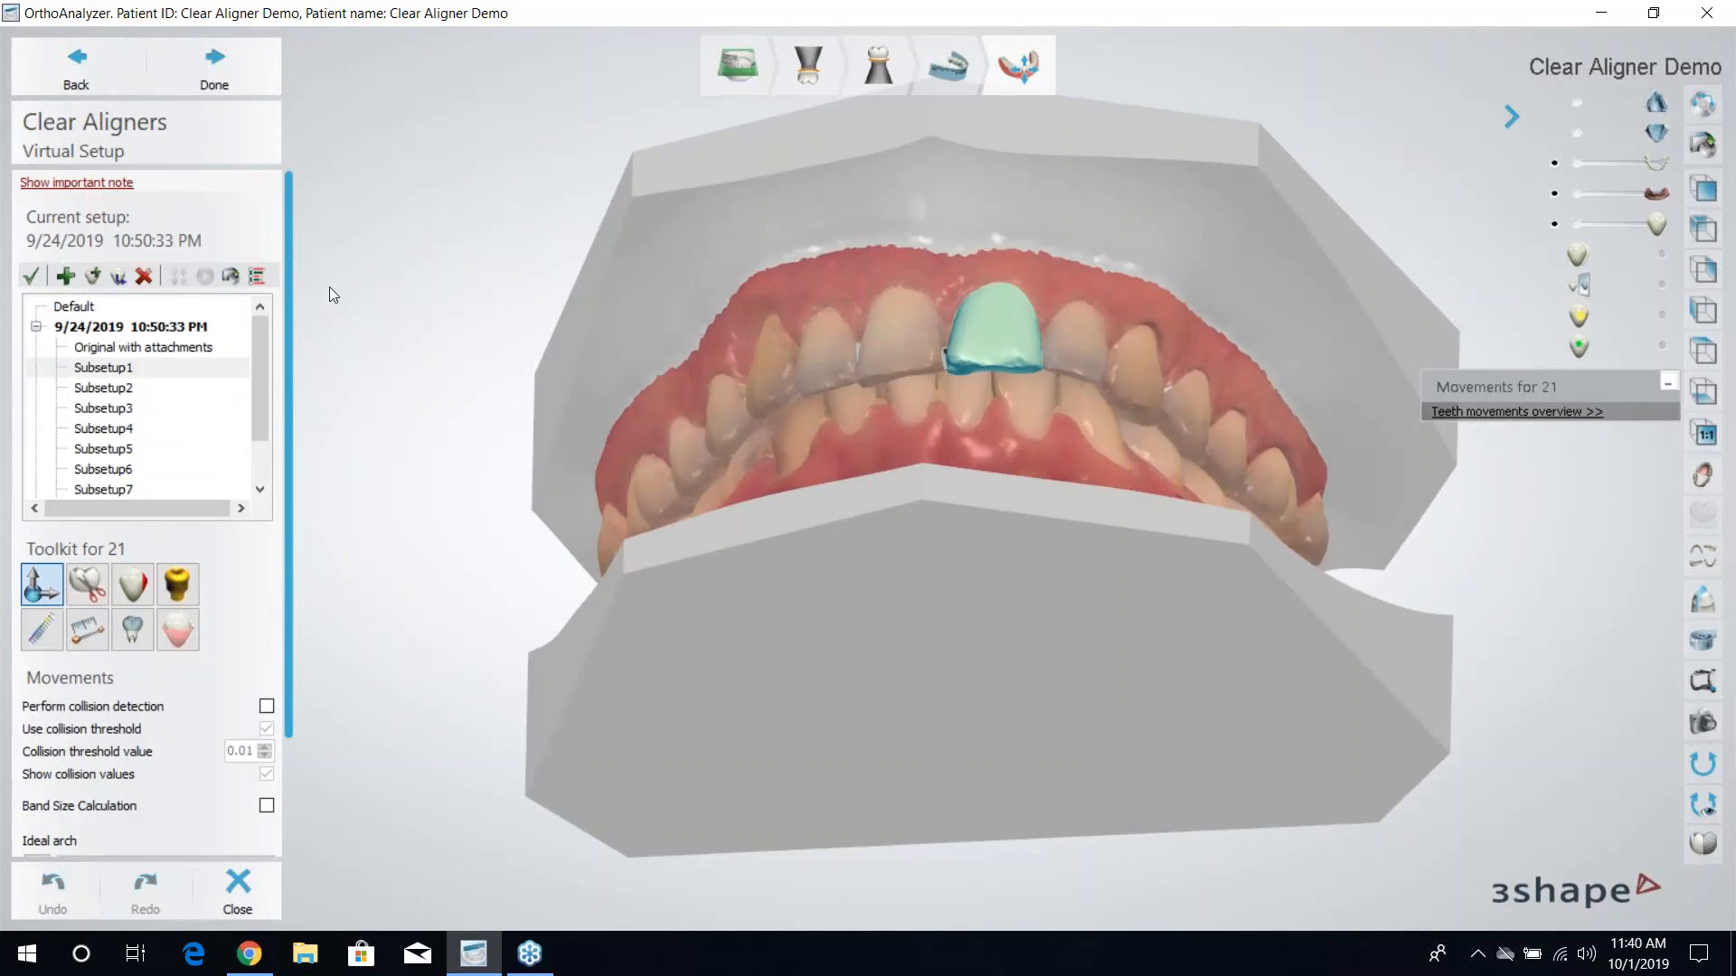
Open the Setup and Staging timeline for the 9/24/2019 10:50:33 PM setup and select the movement rows of teeth 15 and 16.
click(134, 327)
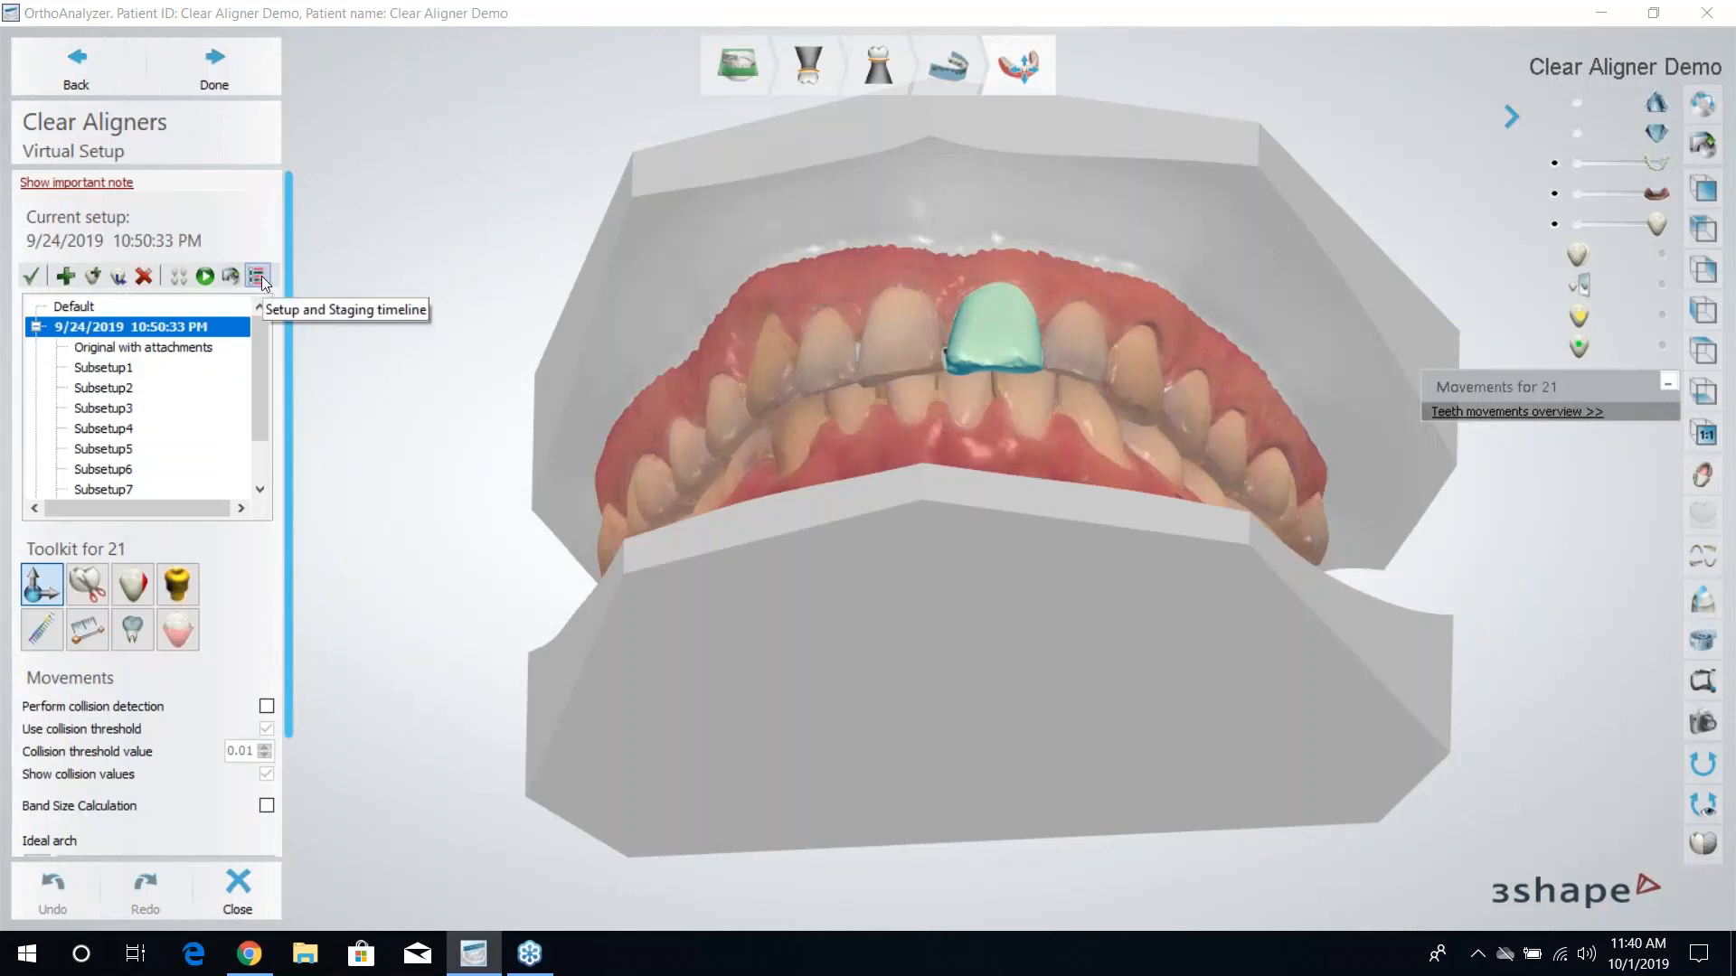
click(258, 277)
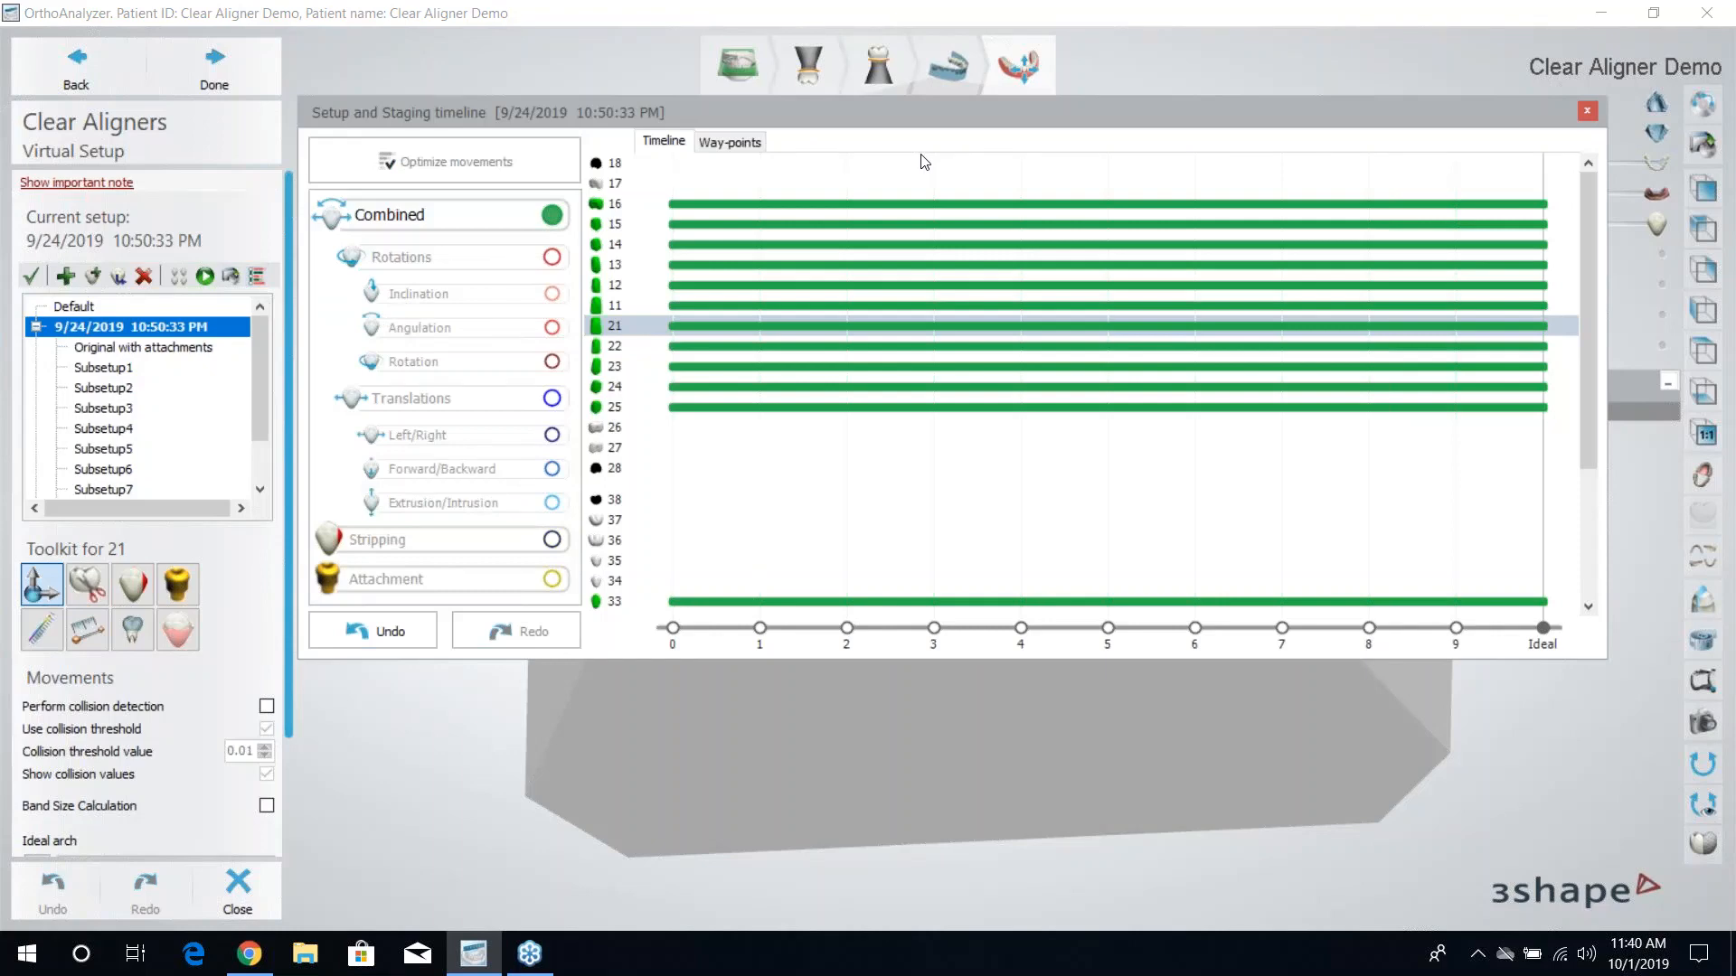
mouse_move(940, 123)
mouse_down()
mouse_move(961, 502)
mouse_move(970, 113)
mouse_up()
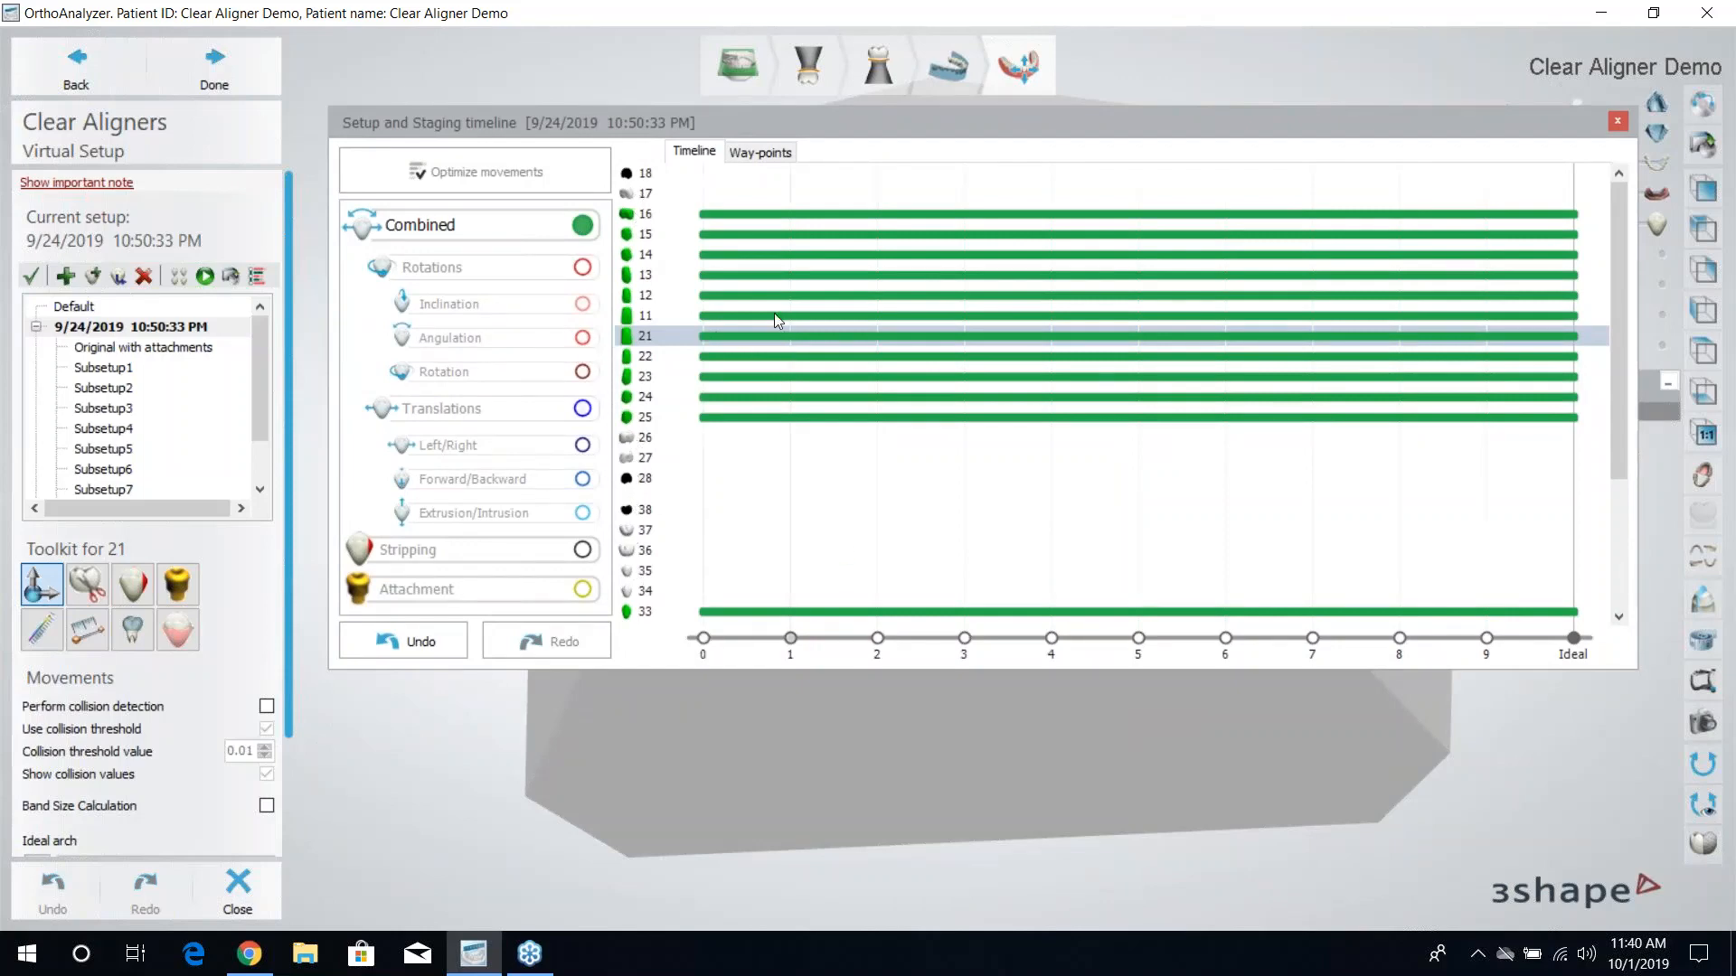
click(709, 233)
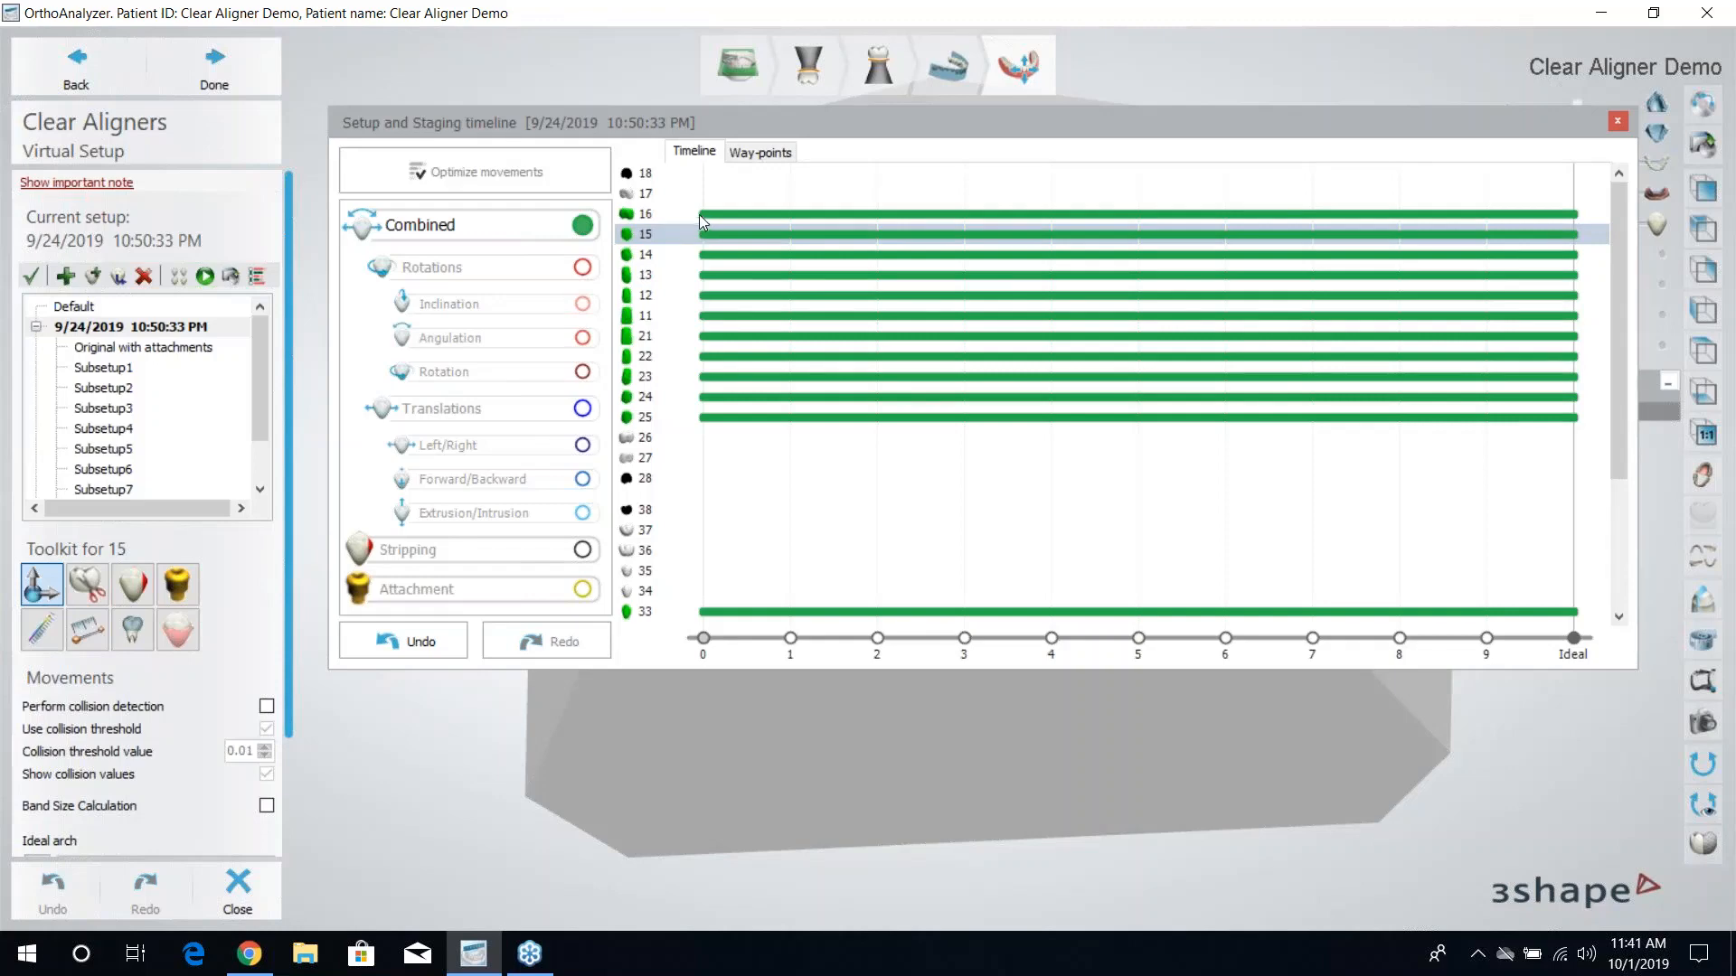
mouse_move(708, 215)
mouse_down()
mouse_move(874, 226)
mouse_move(700, 220)
mouse_up()
drag(936, 122, 910, 26)
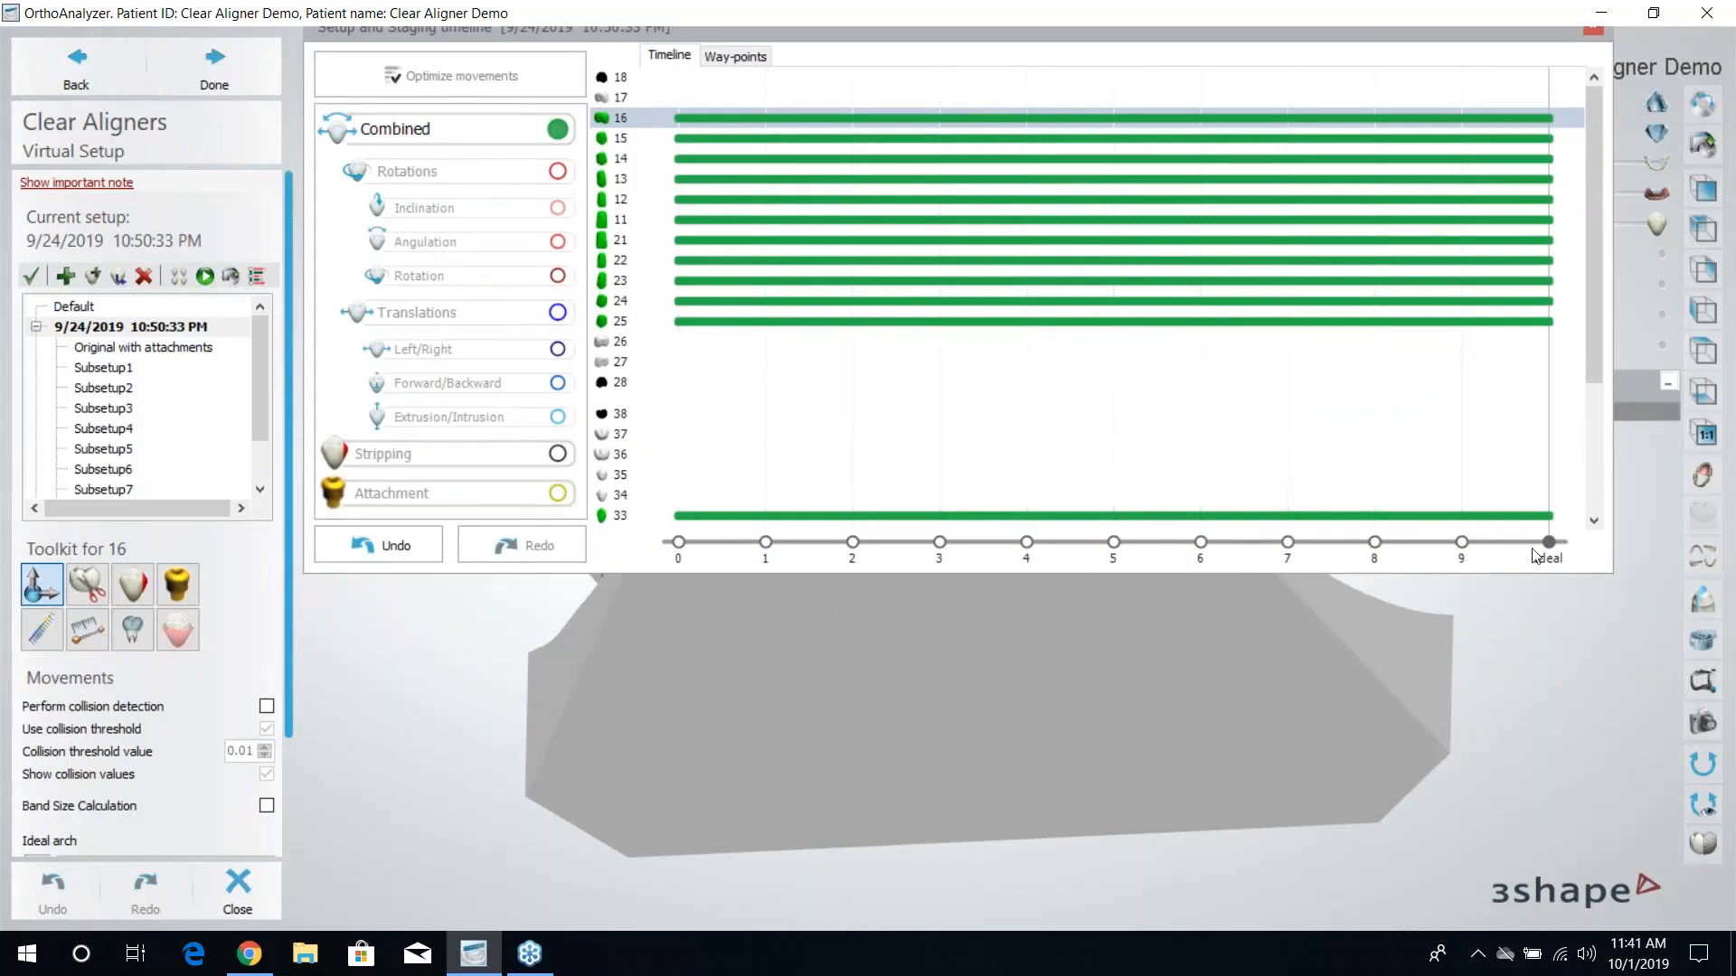
Delay the start of tooth 11's combined movement to stage 3 and look over the other teeth's timelines.
click(676, 221)
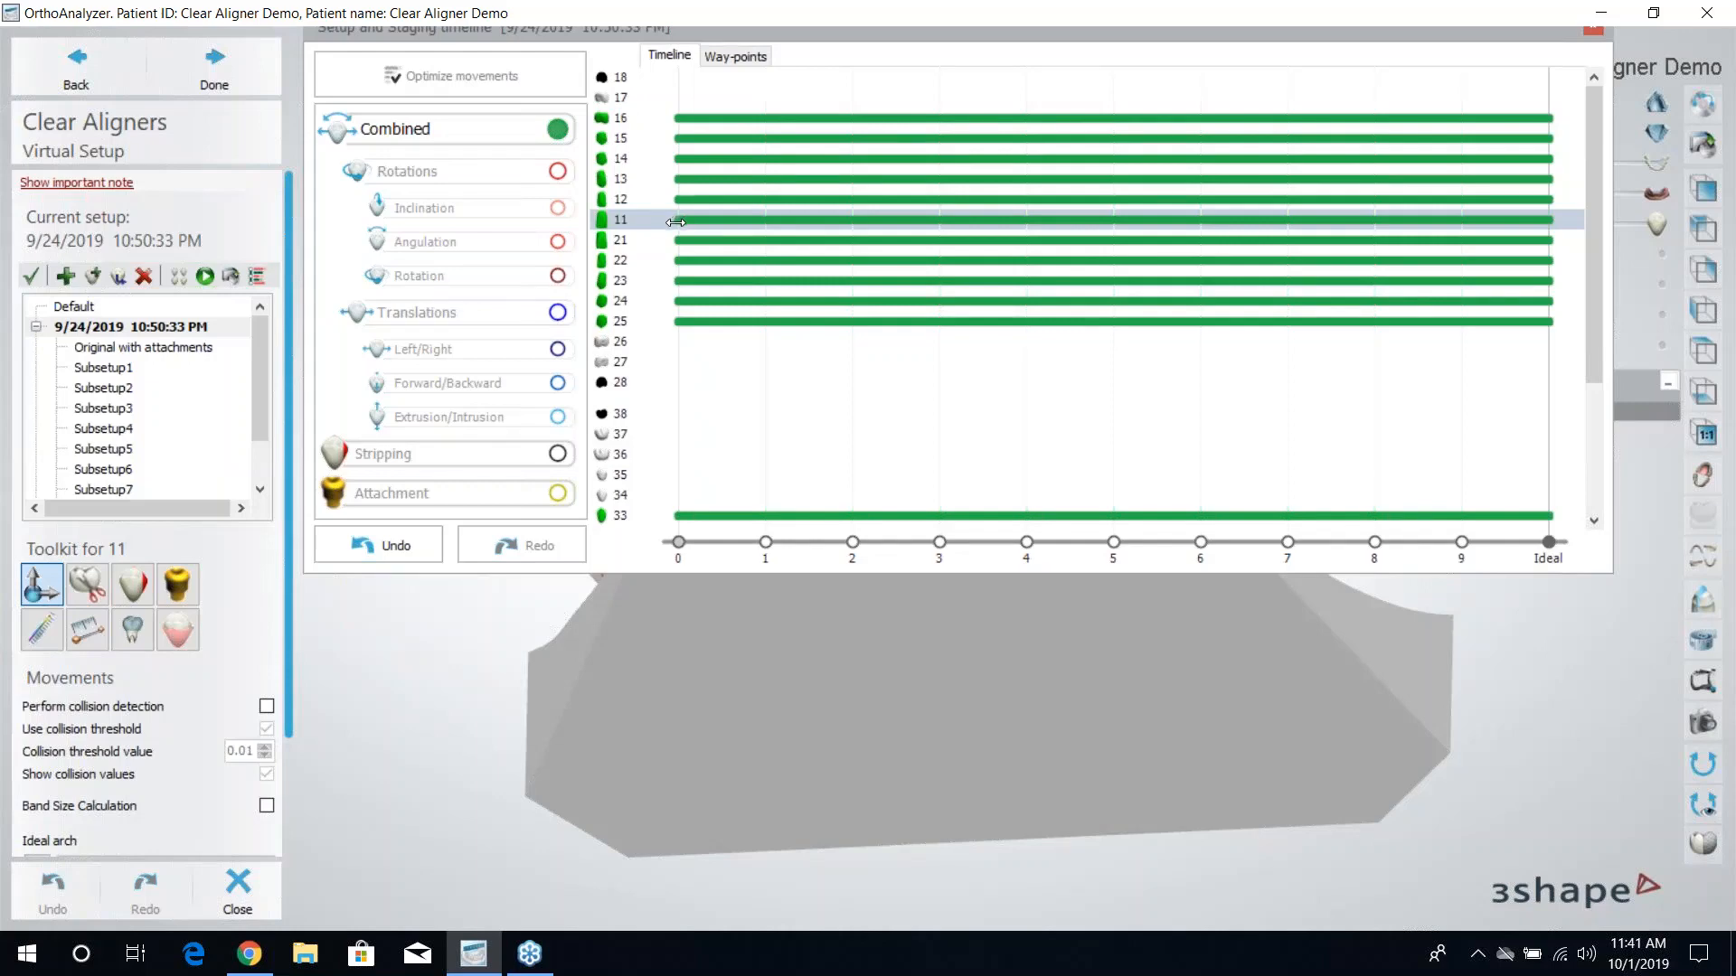
drag(675, 222, 932, 233)
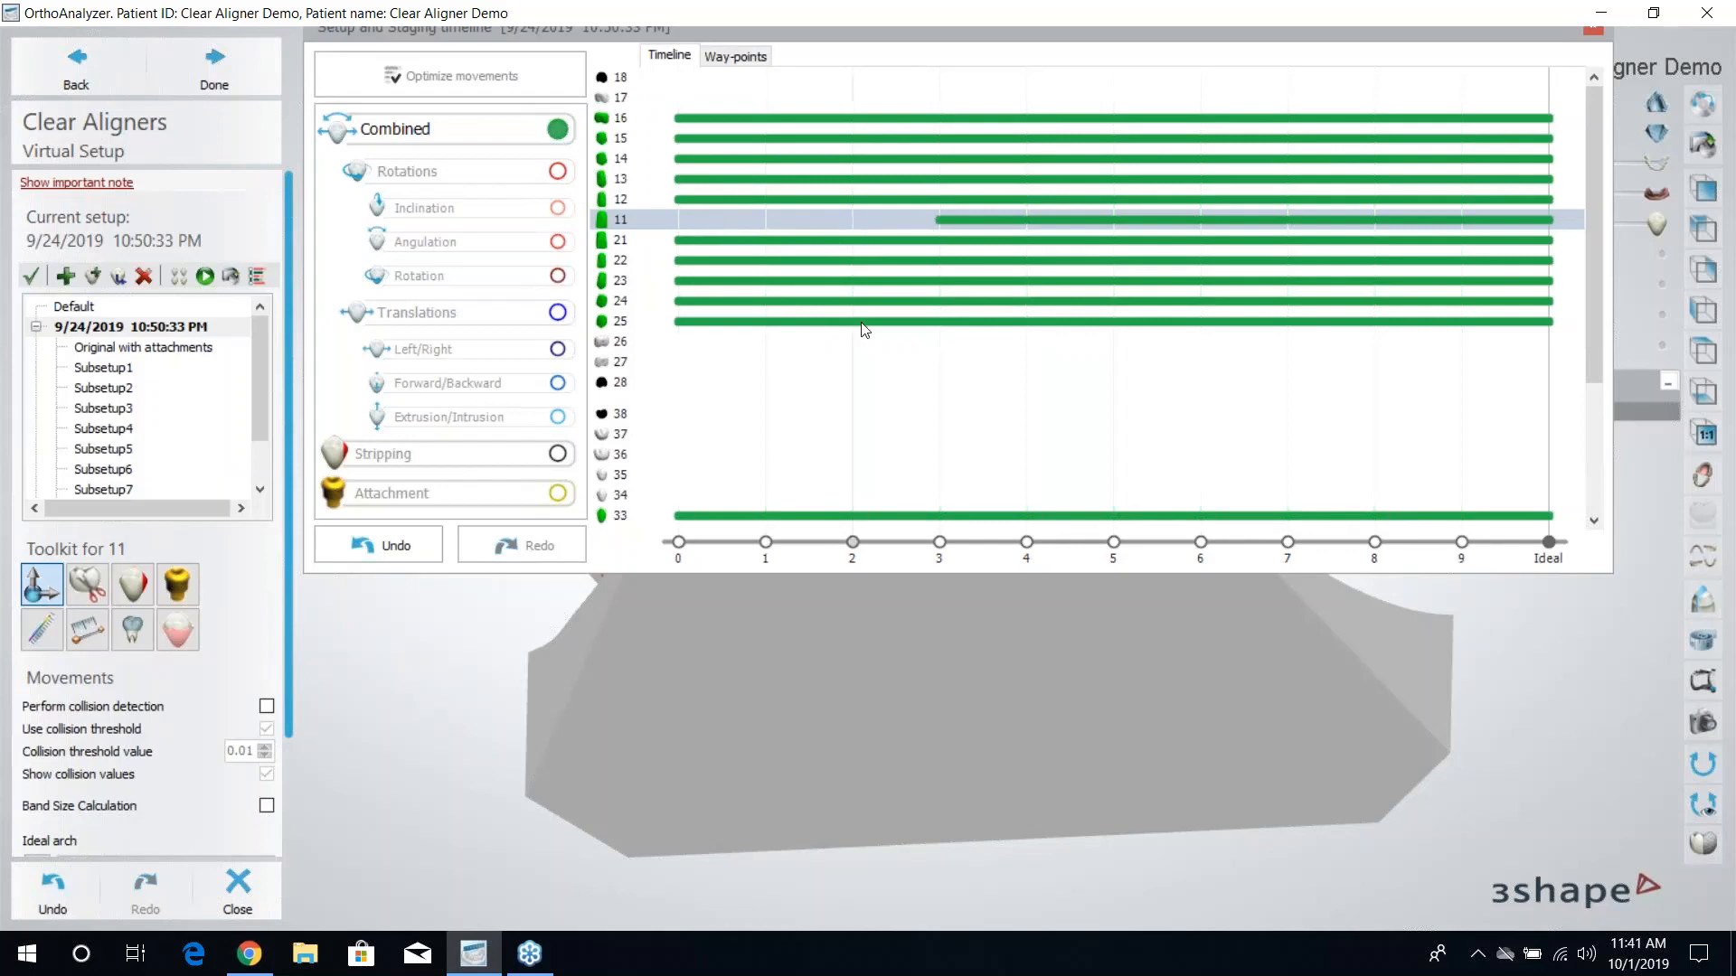
click(940, 543)
scroll(372, 398, down, 4)
scroll(644, 418, up, 3)
scroll(597, 361, down, 2)
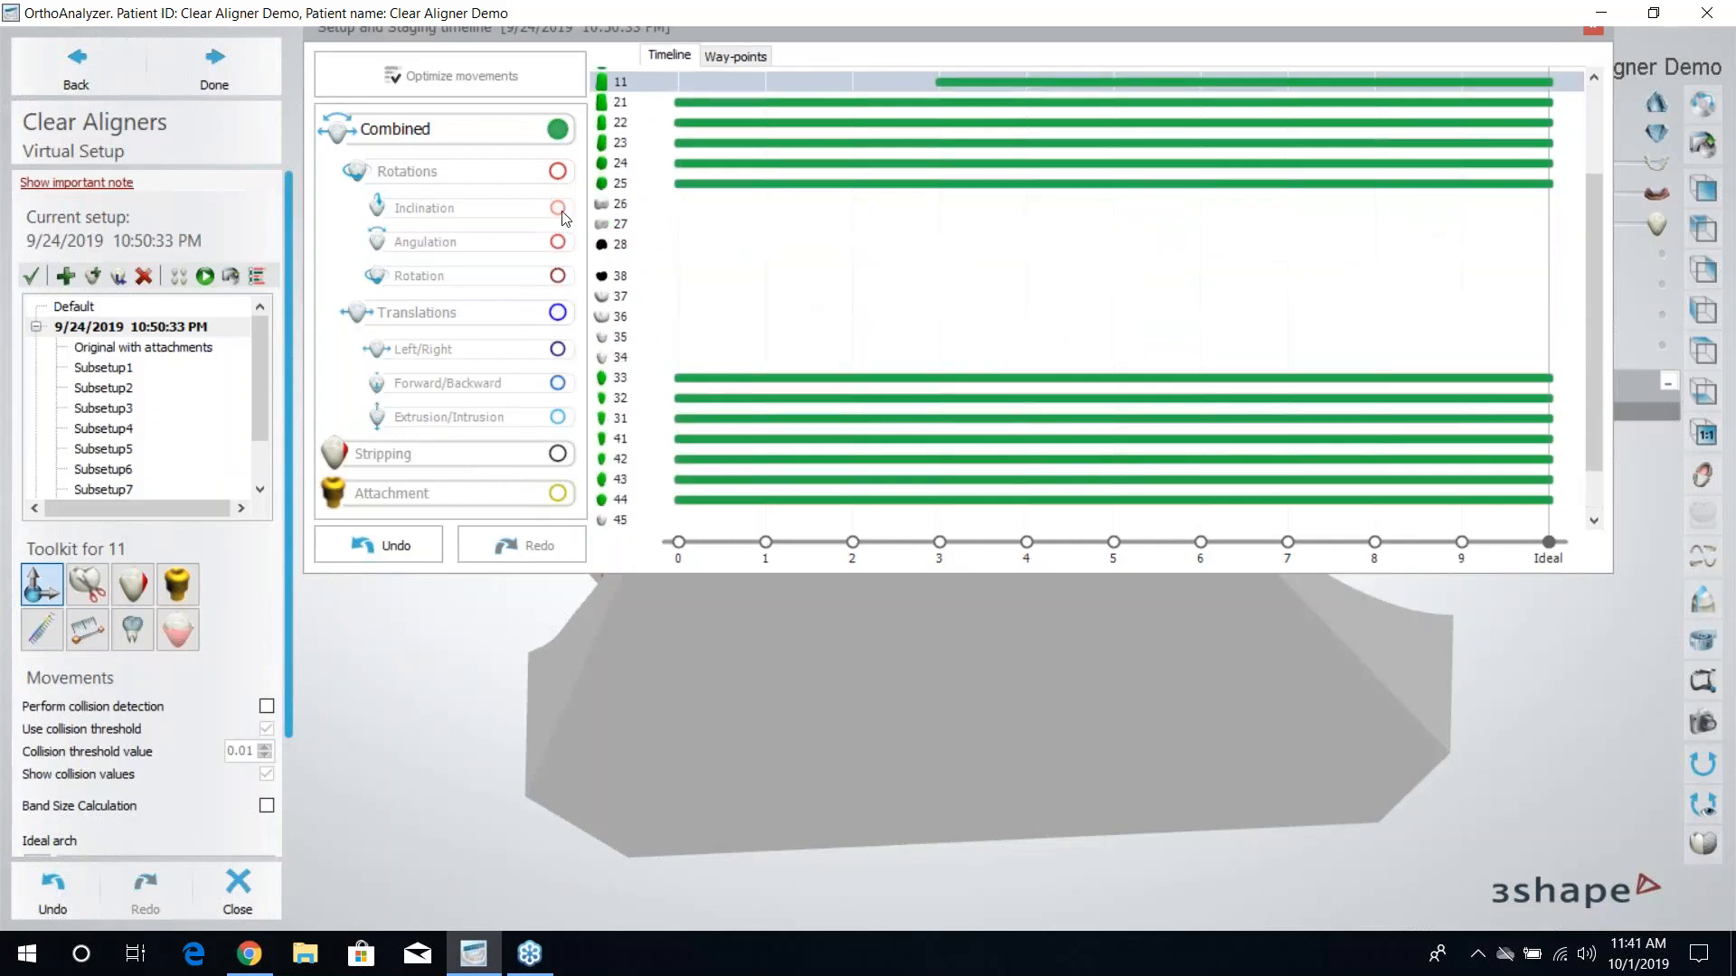
scroll(724, 298, up, 3)
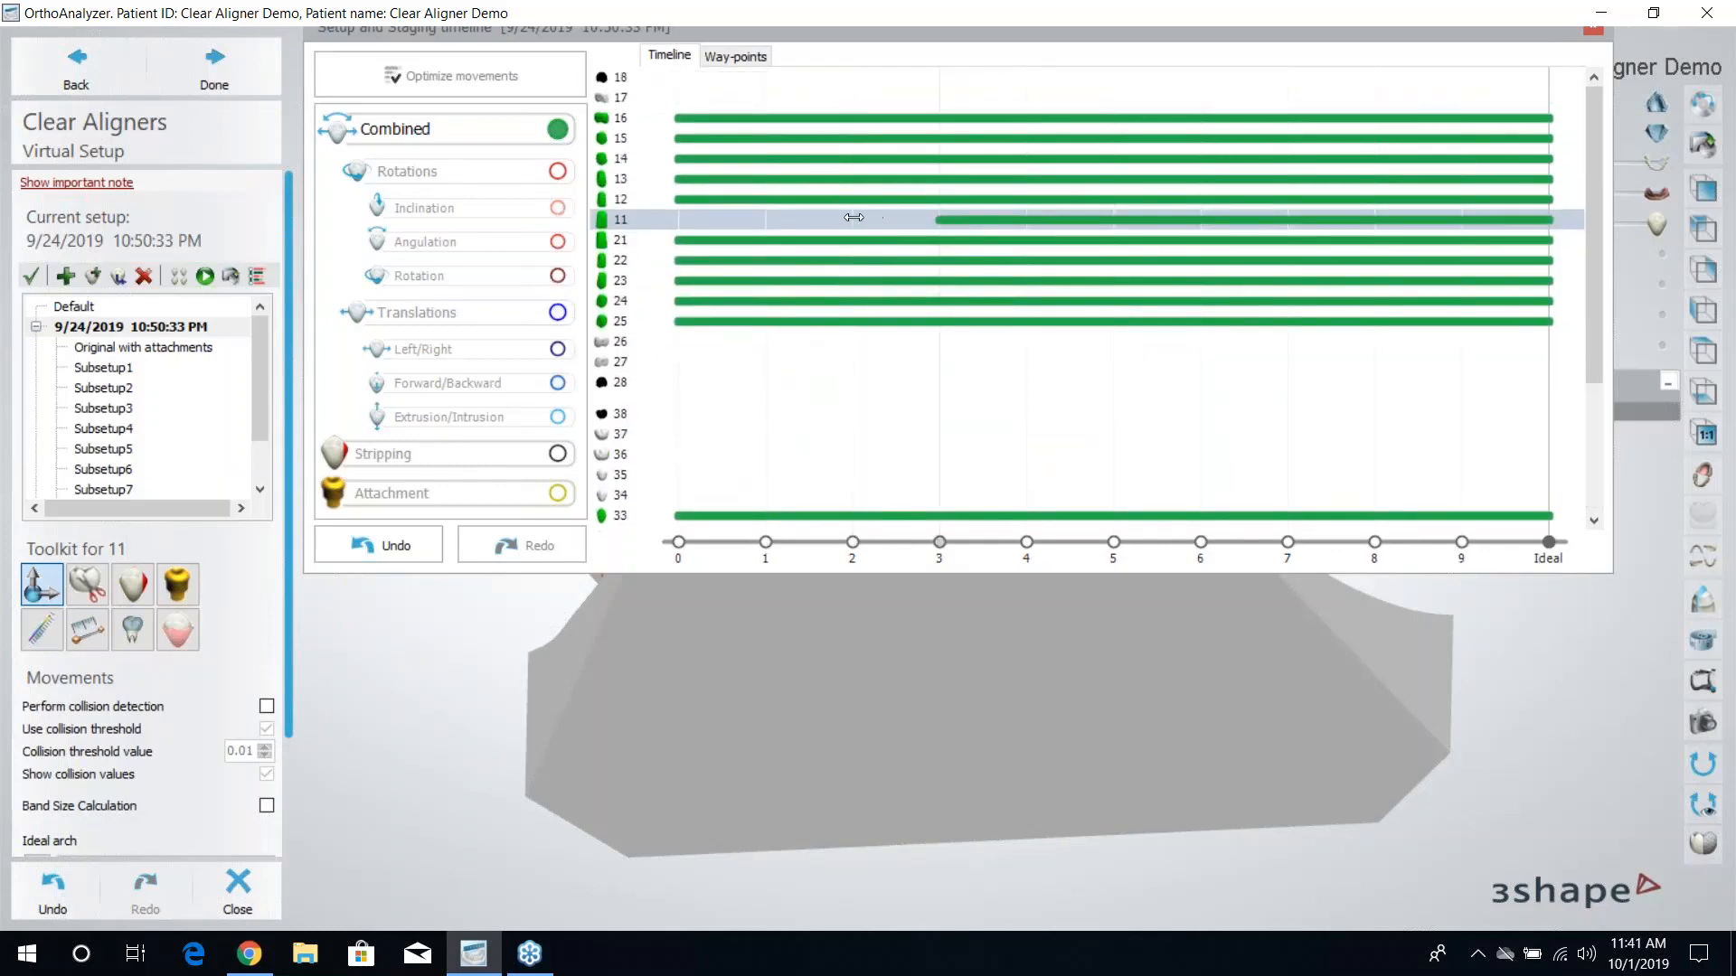
Start tooth 11's combined movement at stage 1 and raise its stage 3 way-point slightly.
mouse_move(769, 228)
mouse_down()
mouse_move(697, 237)
mouse_move(860, 222)
mouse_move(765, 221)
mouse_up()
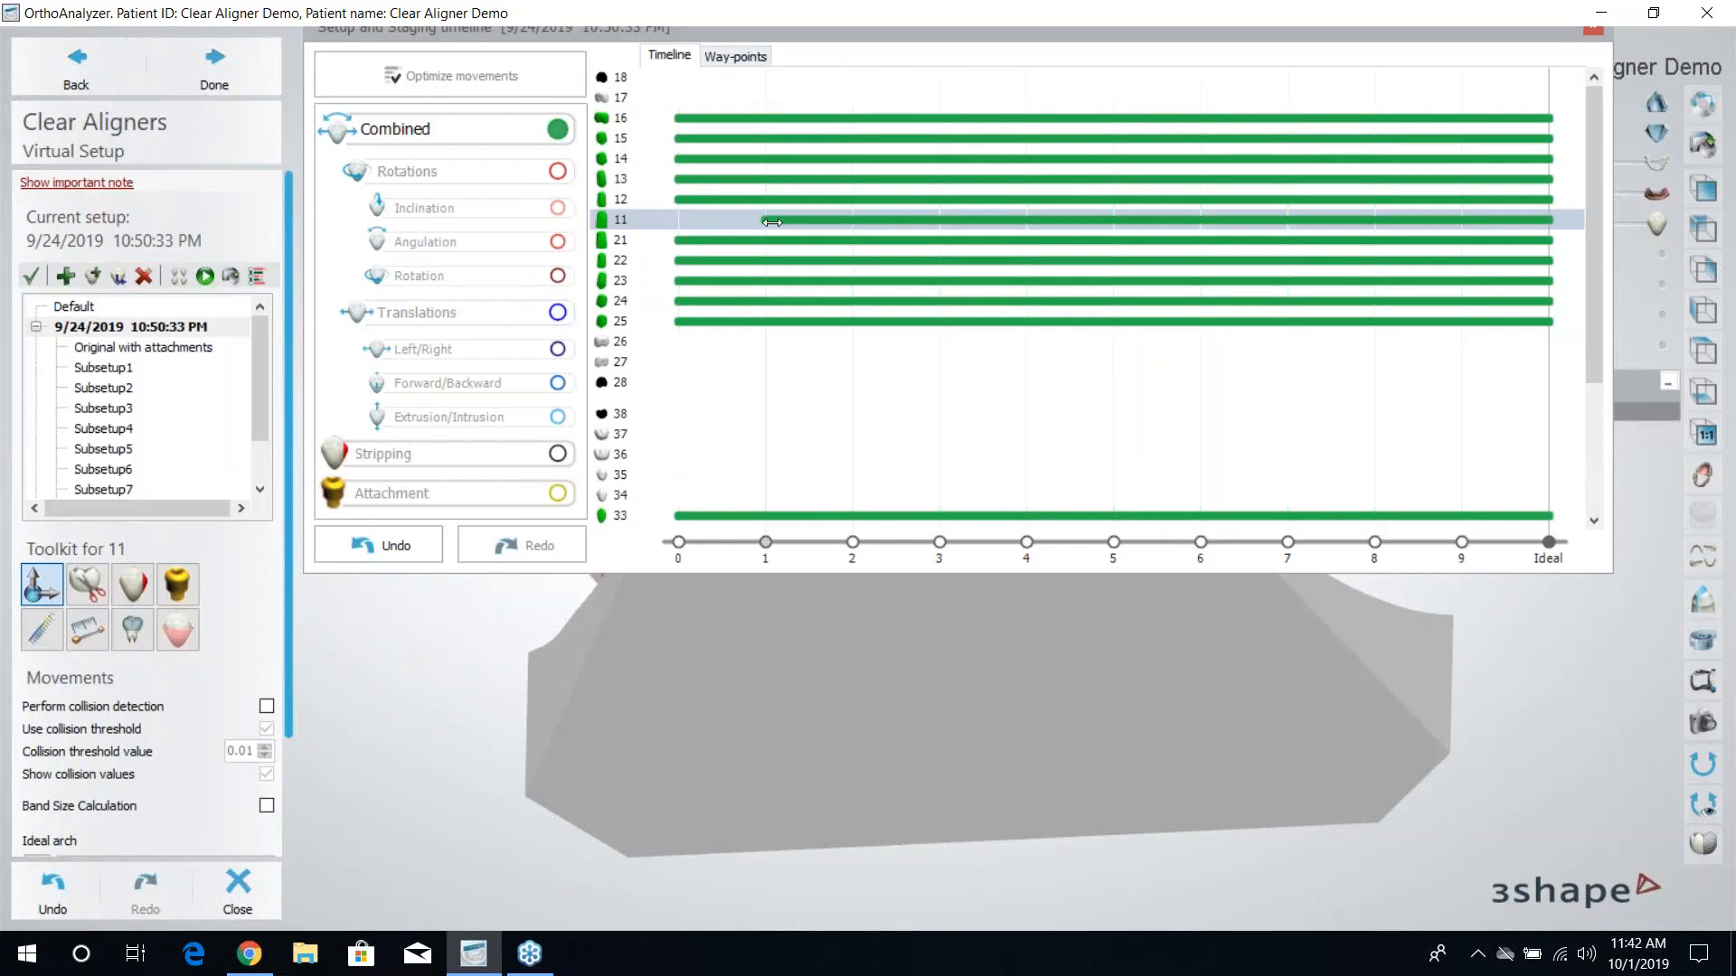
click(738, 56)
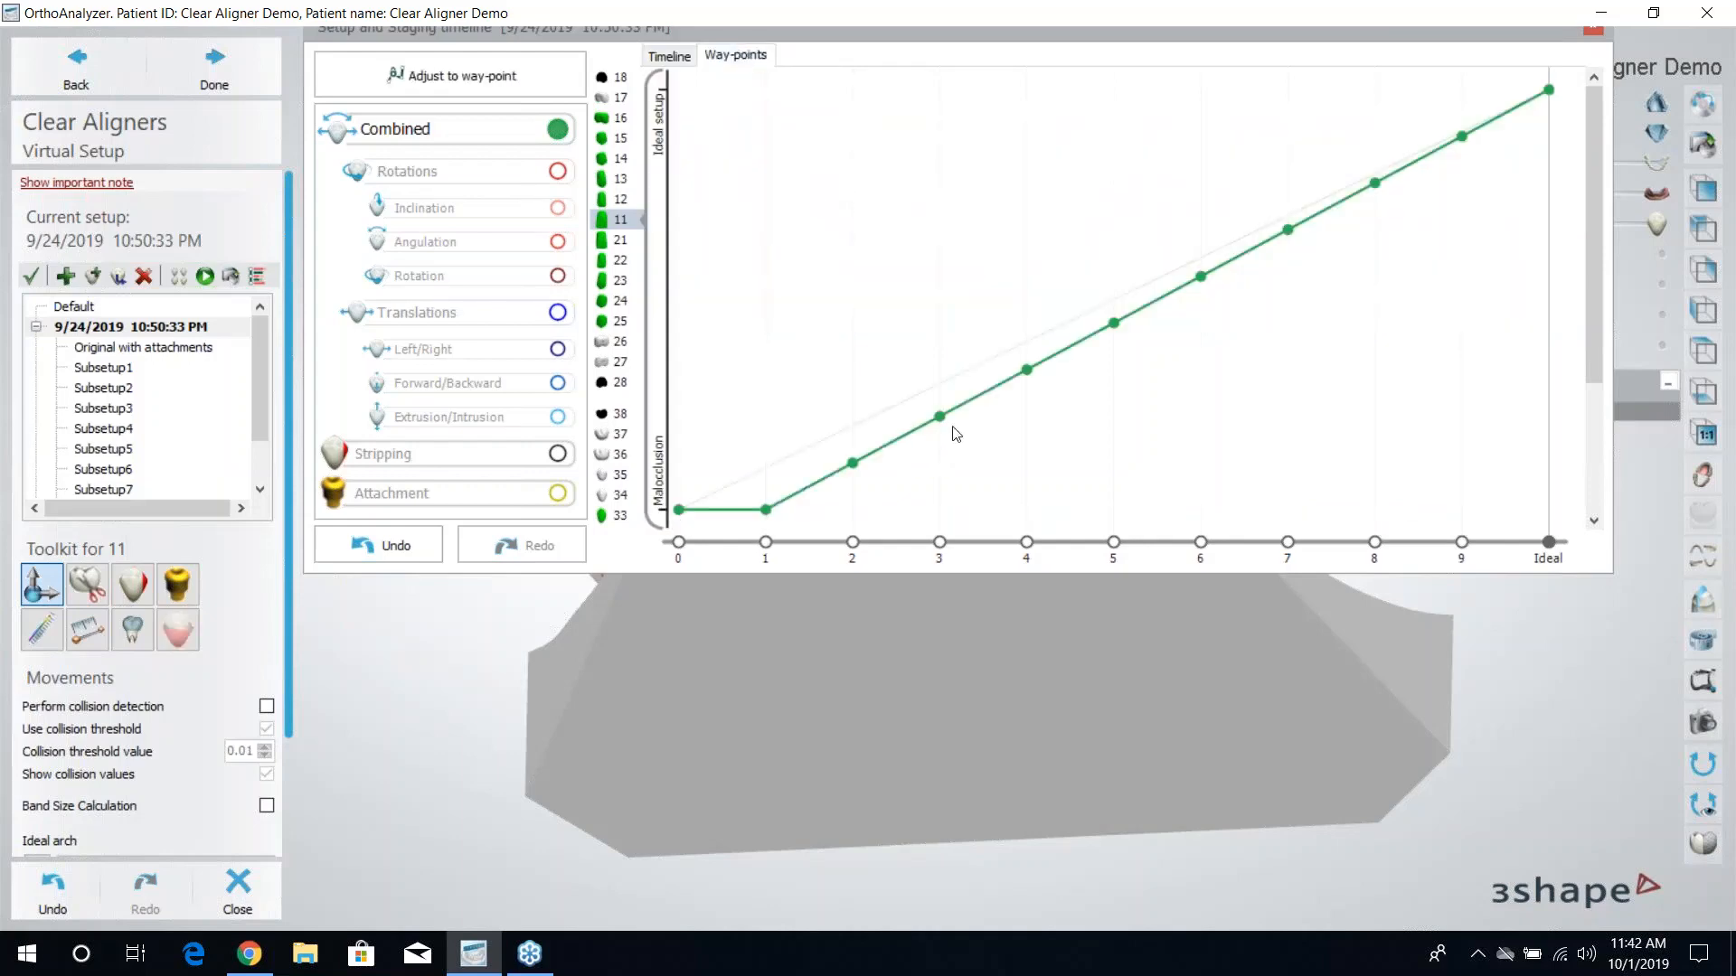
mouse_move(937, 421)
drag(940, 424, 946, 414)
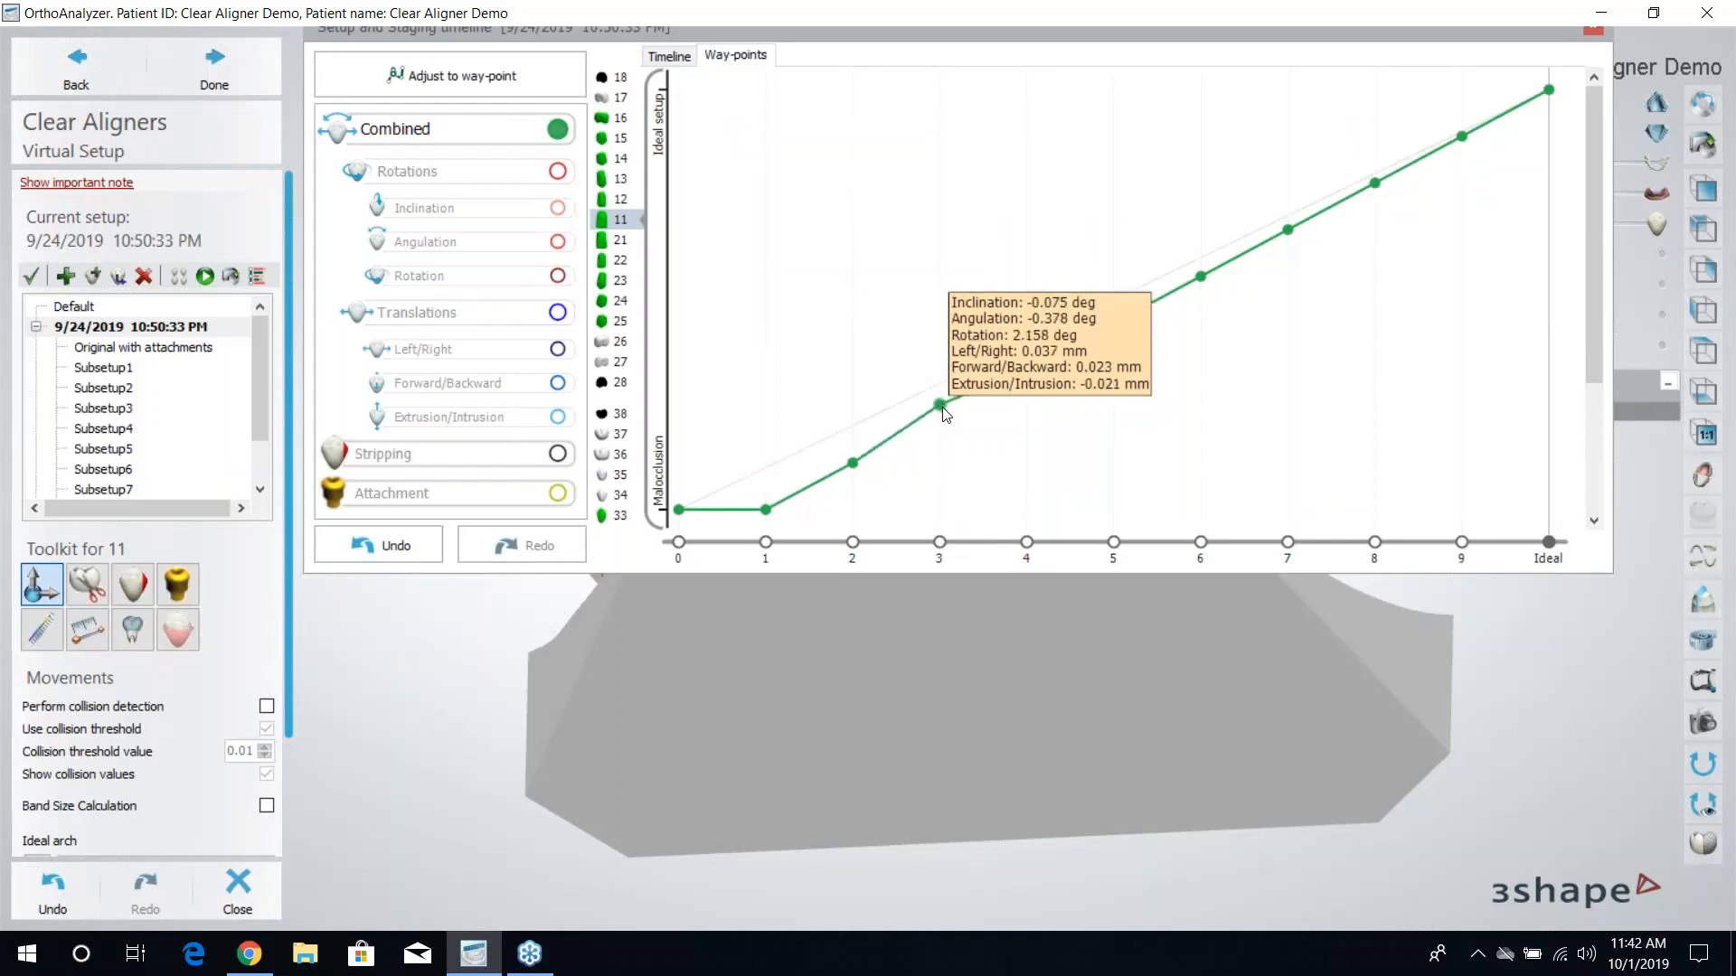
Lower tooth 12's combined movement way-points at stages 1 and 2 closer to the malocclusion.
click(621, 199)
mouse_move(764, 470)
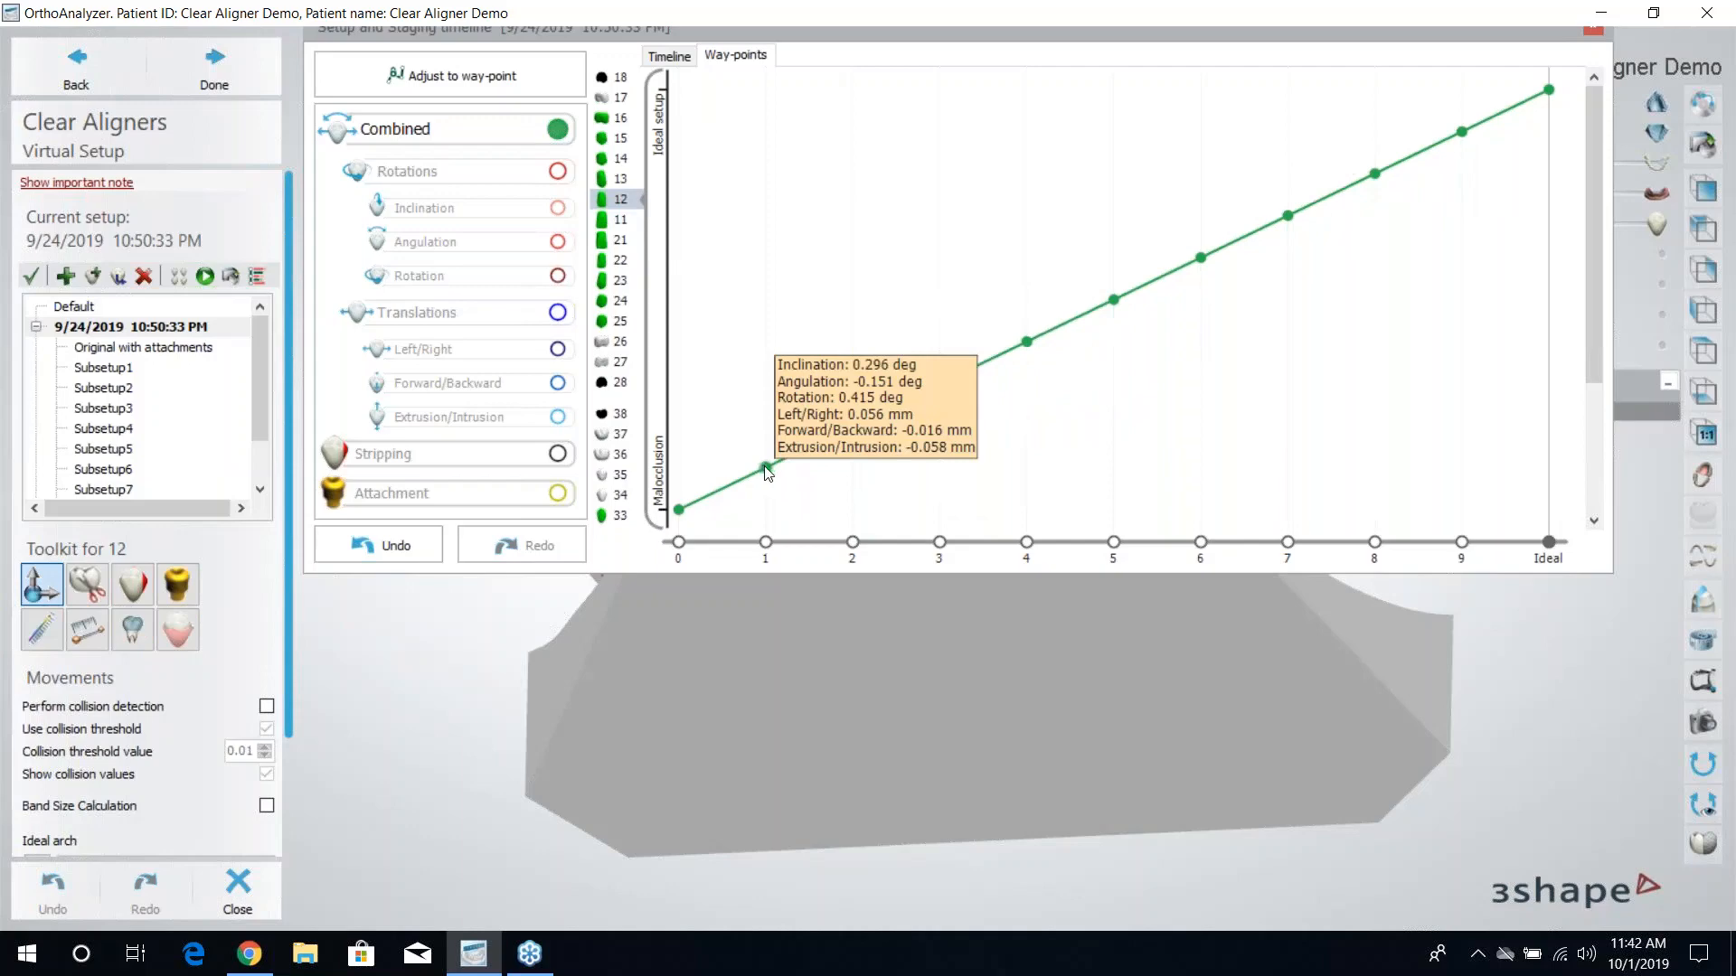
mouse_move(768, 472)
mouse_down()
mouse_move(760, 505)
mouse_move(776, 484)
mouse_up()
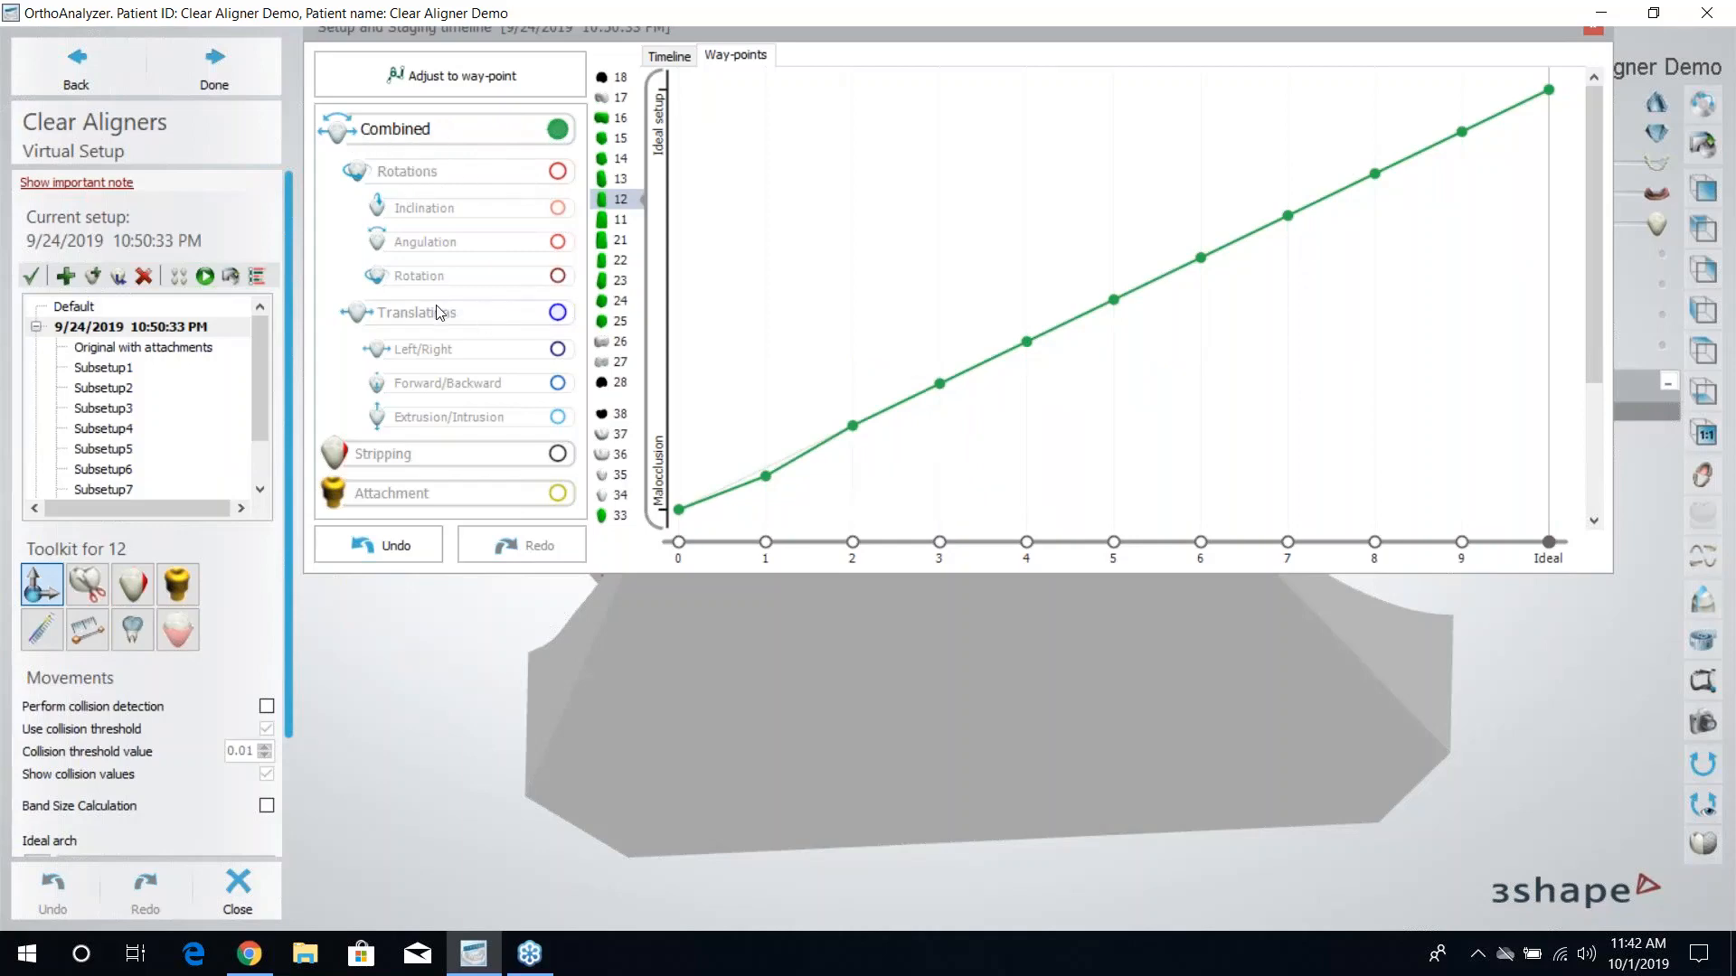
mouse_move(767, 488)
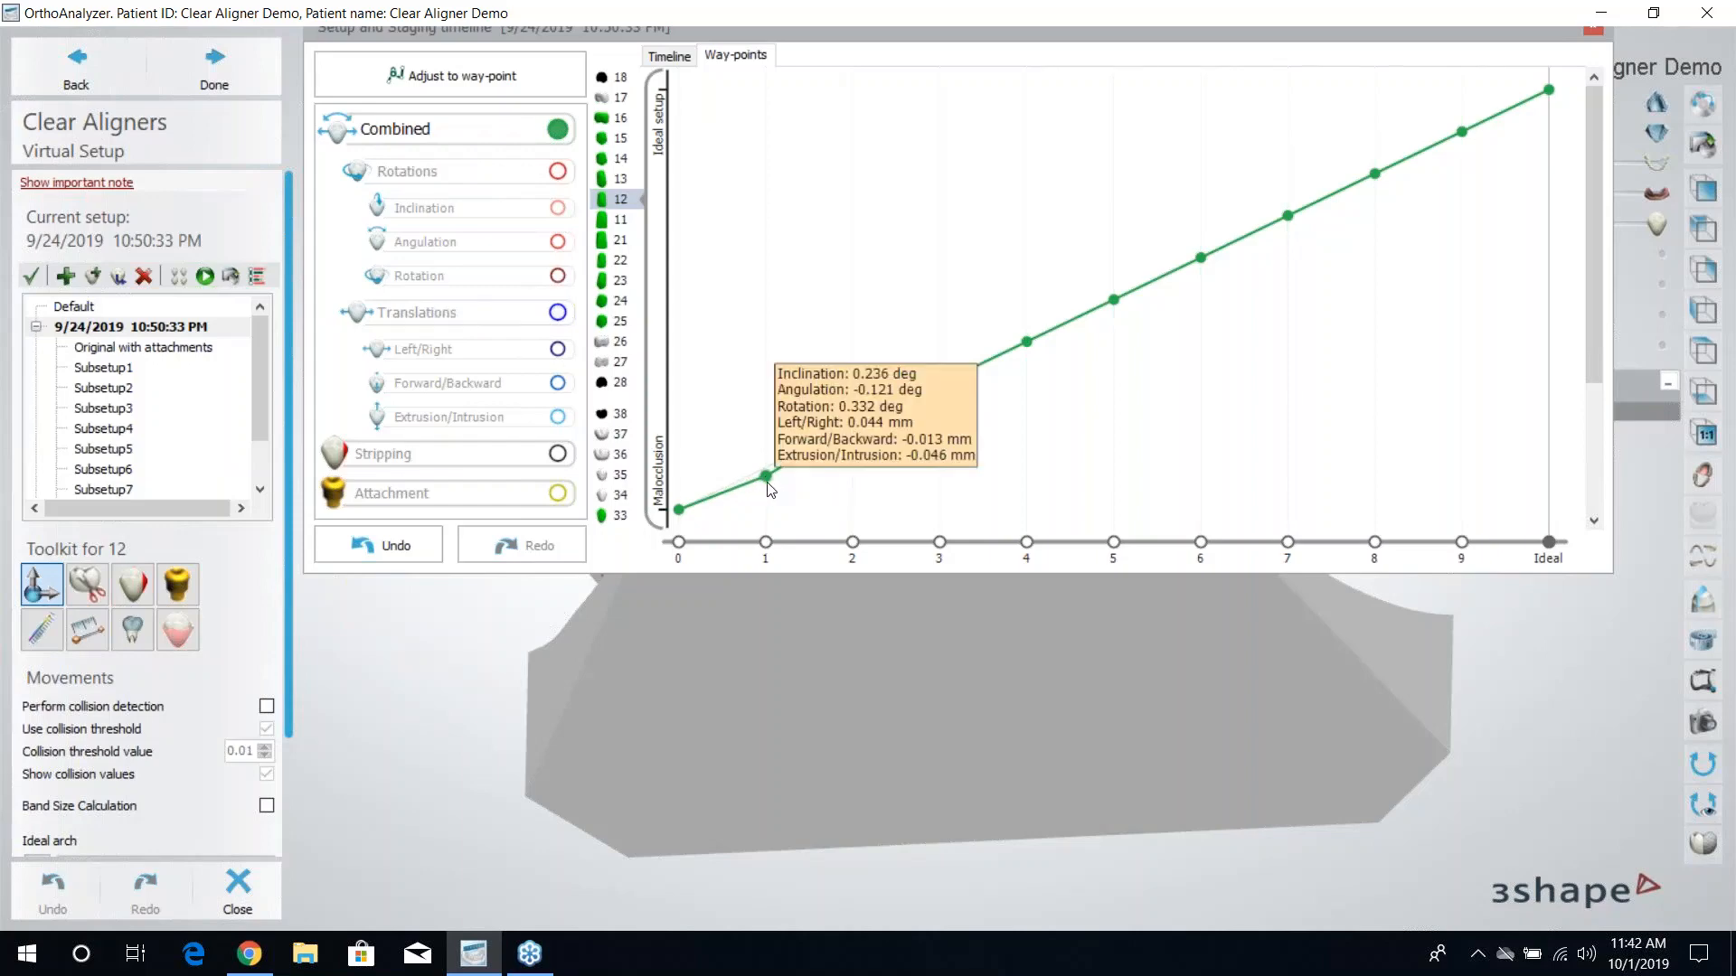
drag(770, 492, 769, 509)
drag(852, 437, 854, 481)
mouse_move(857, 495)
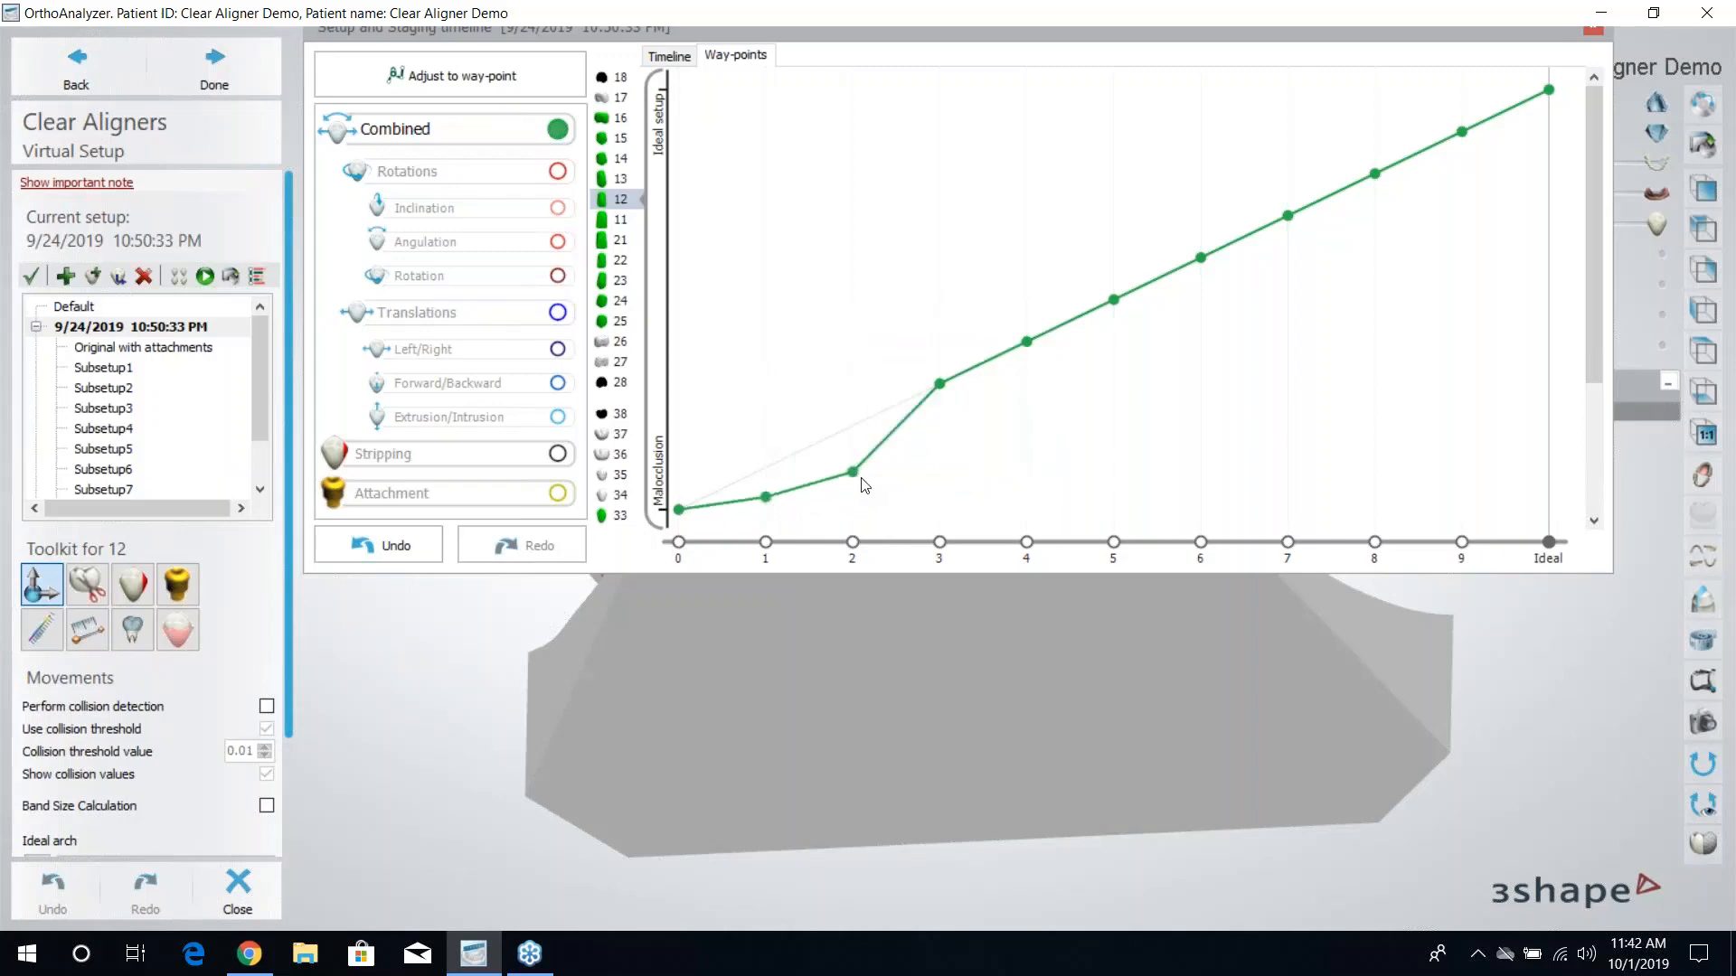
Lower tooth 12's way-points at stages 3 and 4 toward the malocclusion, with stage 4 at about 0.71 deg rotation.
drag(942, 387, 947, 470)
mouse_move(857, 482)
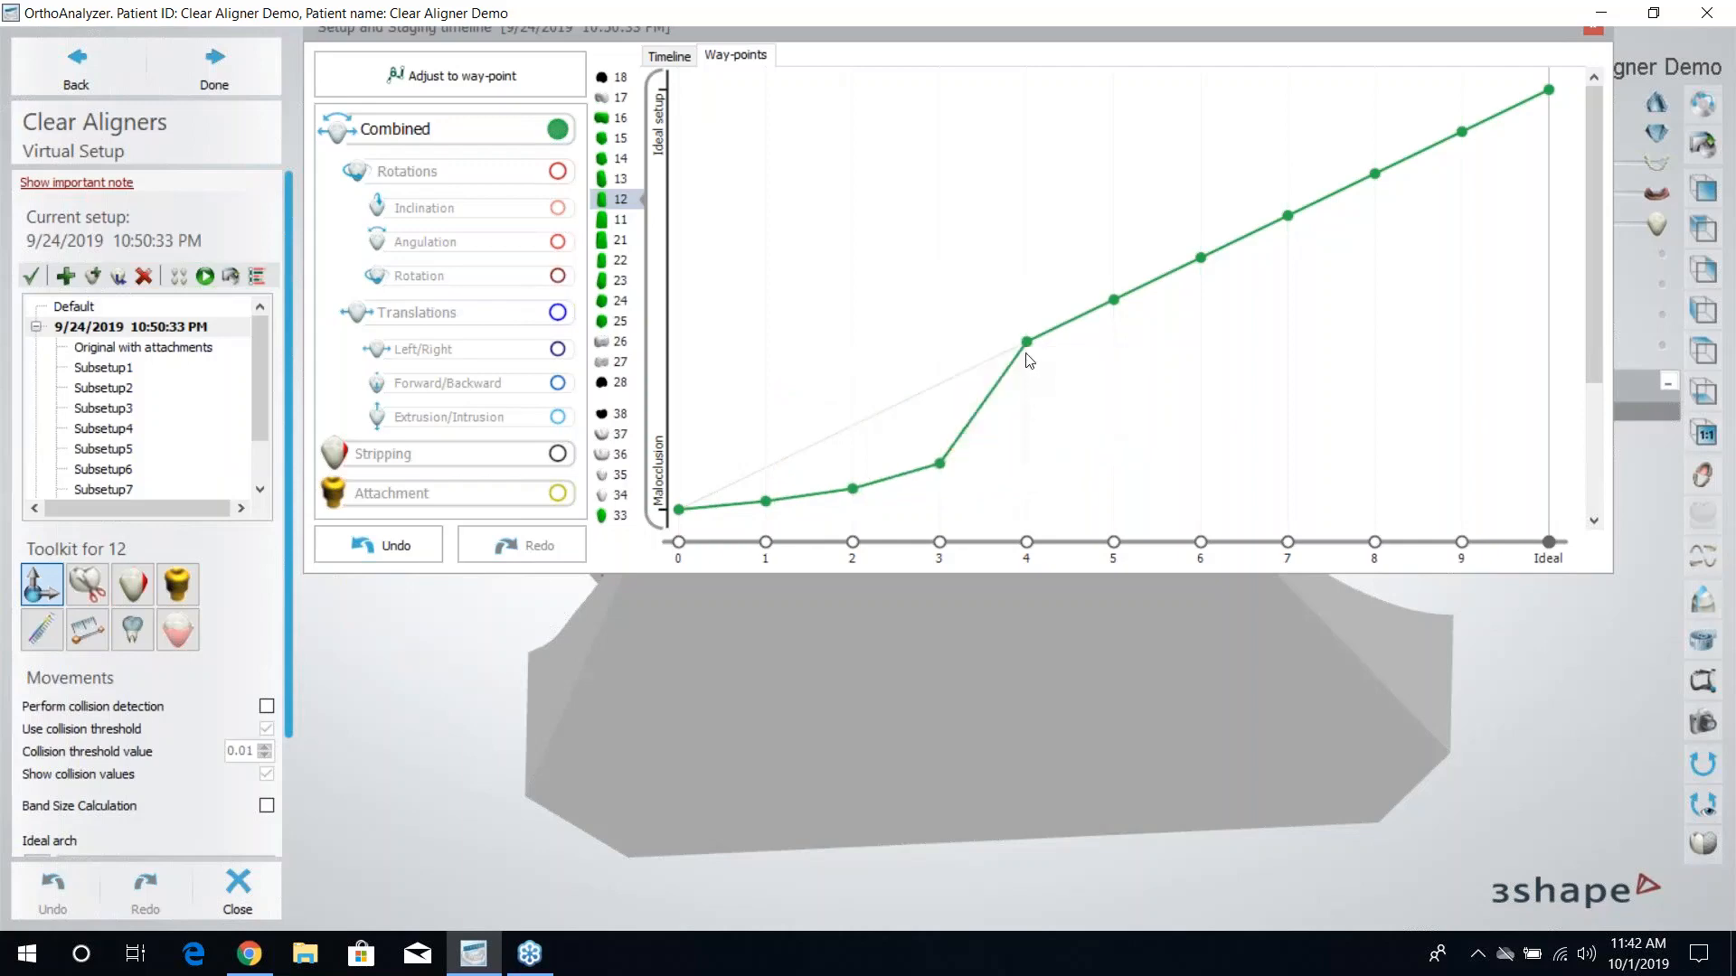
mouse_move(1031, 365)
drag(1030, 360, 1031, 459)
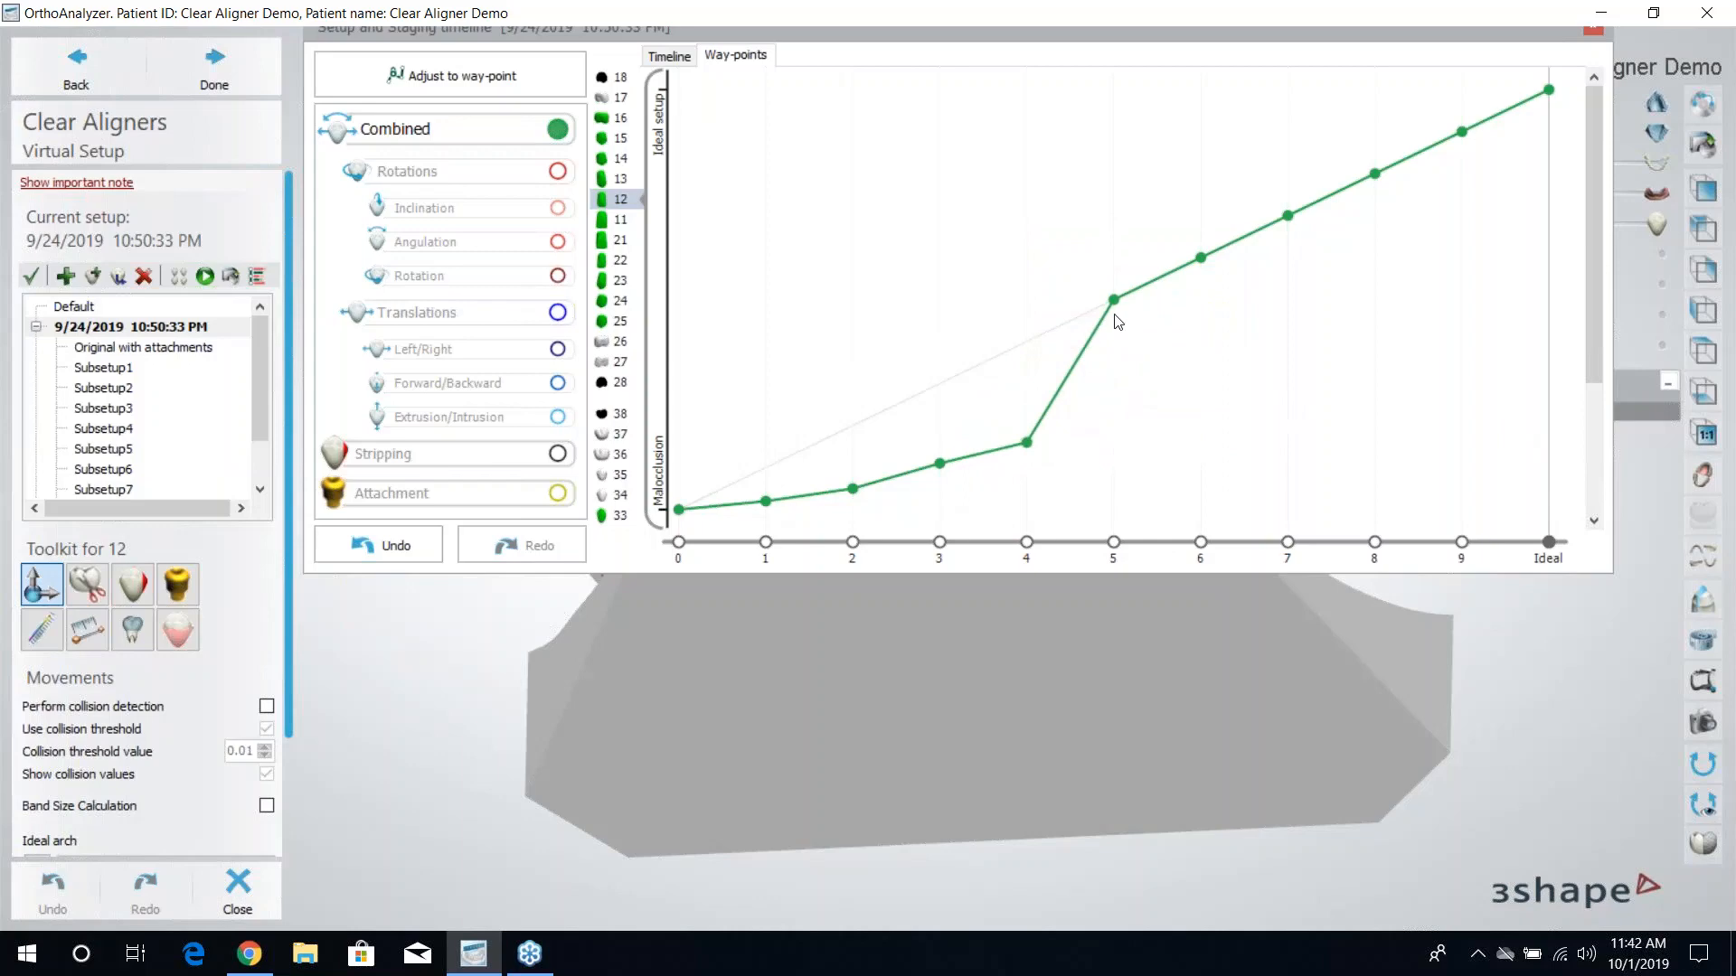
mouse_move(1116, 307)
drag(1030, 444, 1030, 440)
mouse_move(1021, 441)
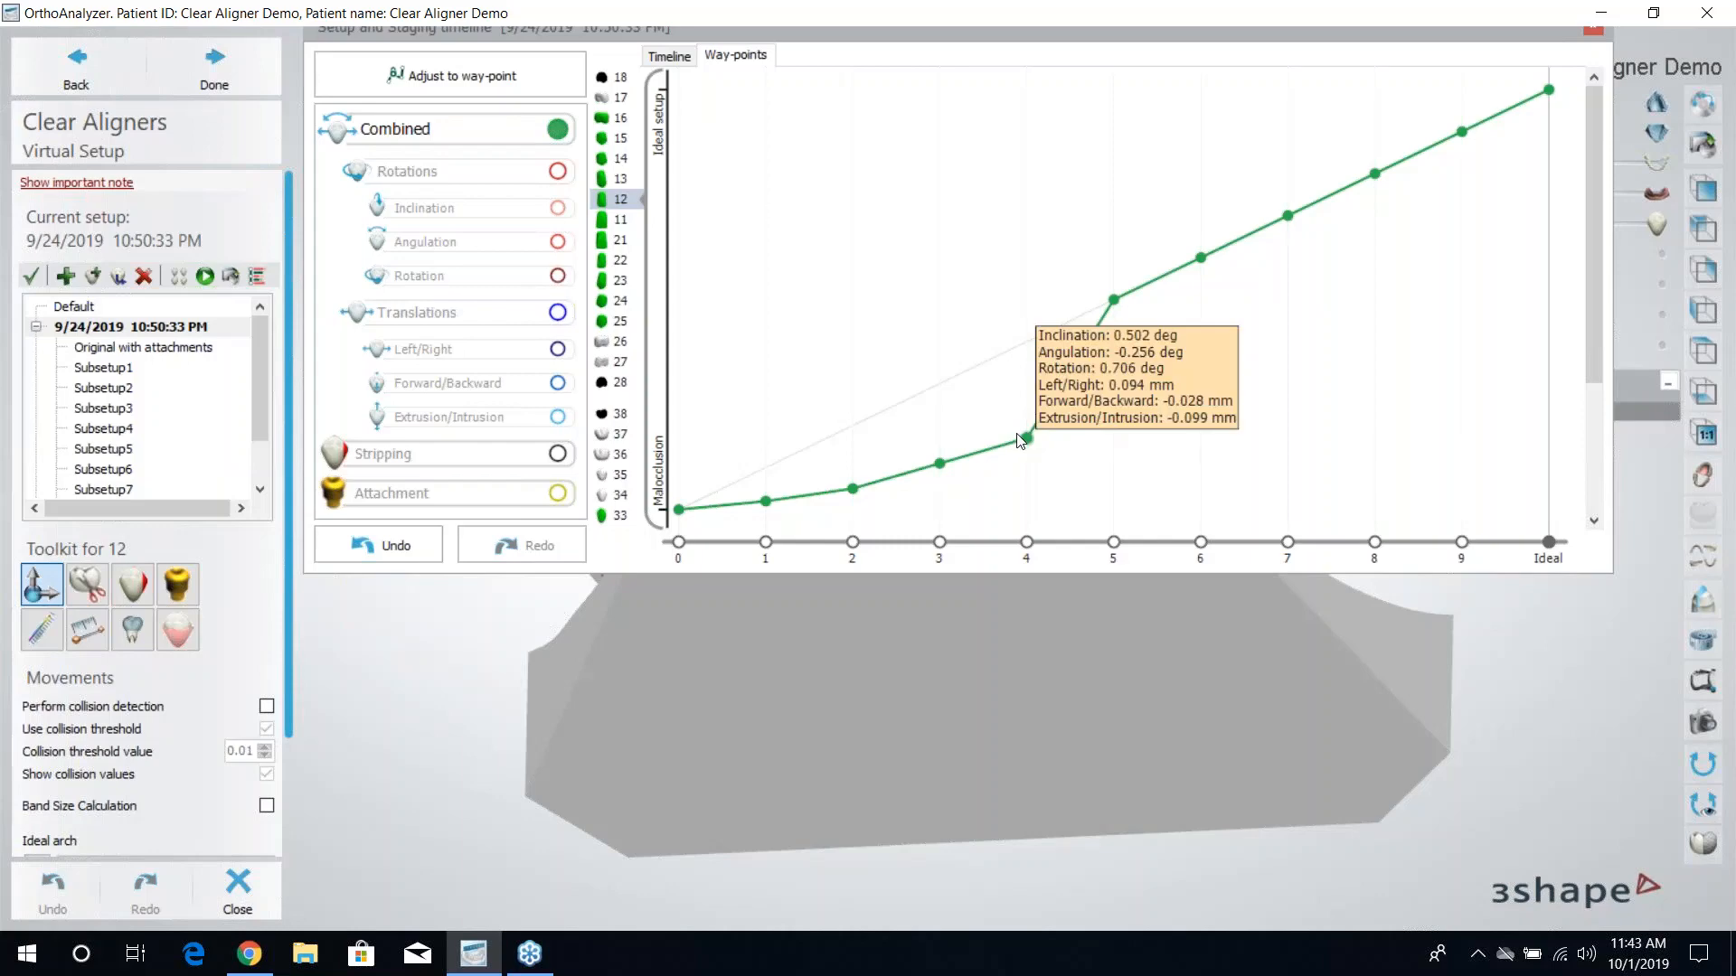
Extend tooth 11's combined movement on the timeline so that it starts at stage 0.
click(670, 58)
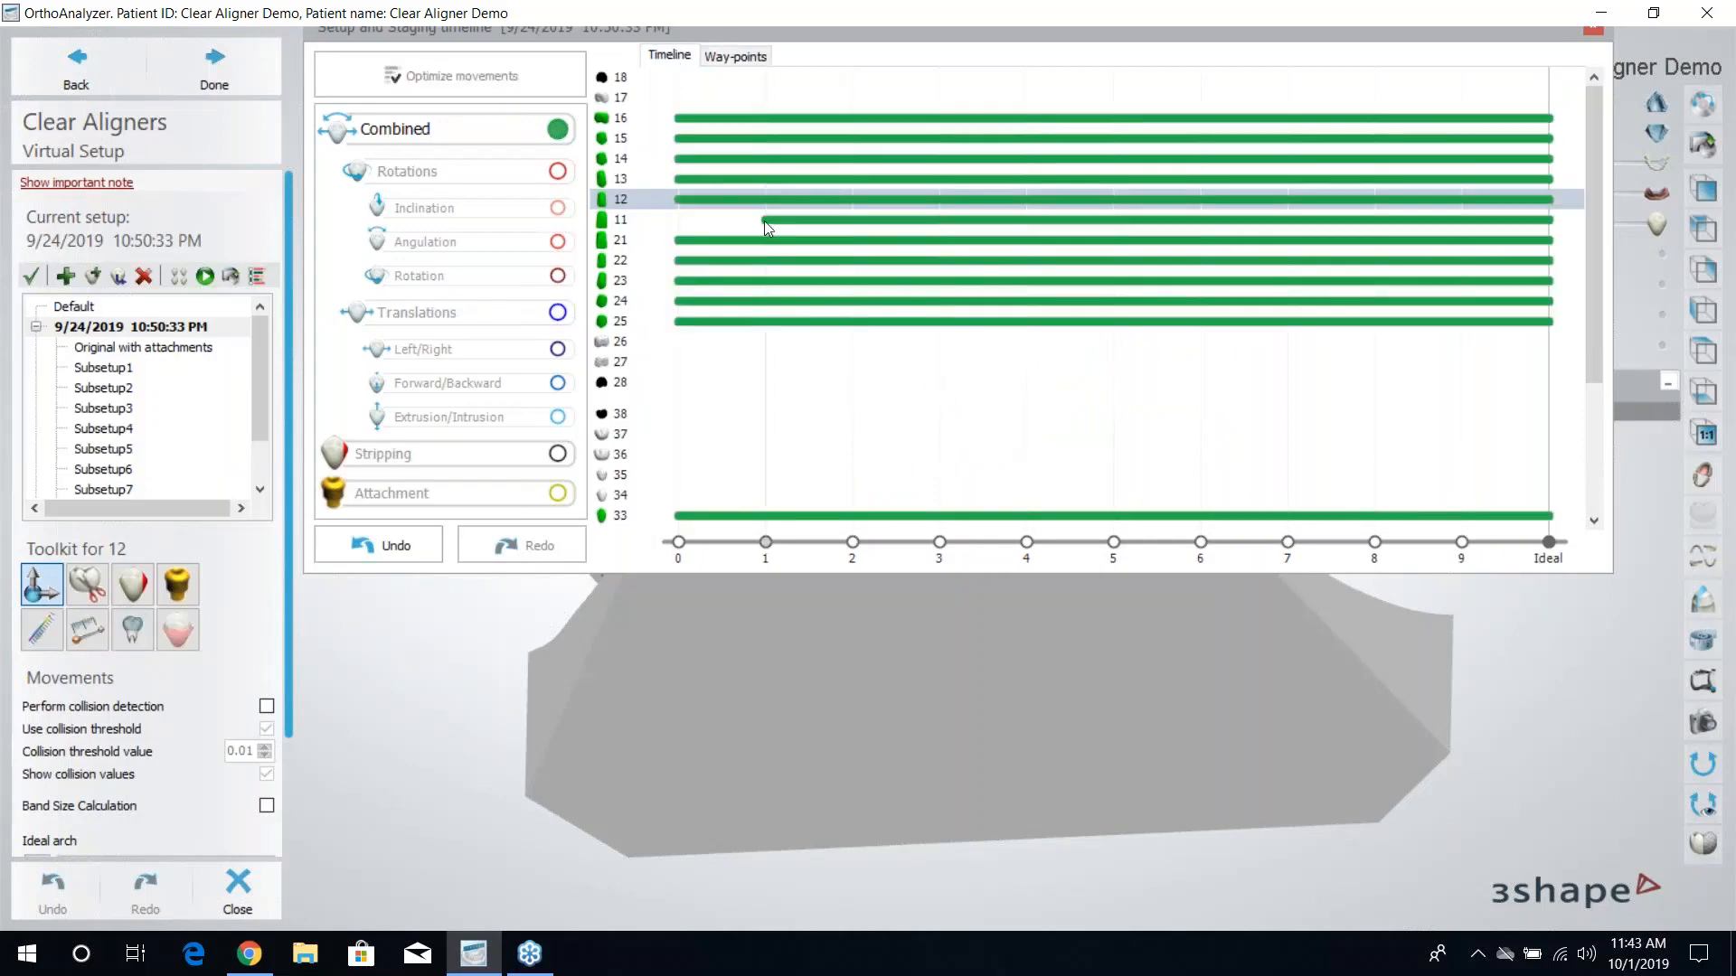
click(770, 220)
drag(767, 223, 686, 219)
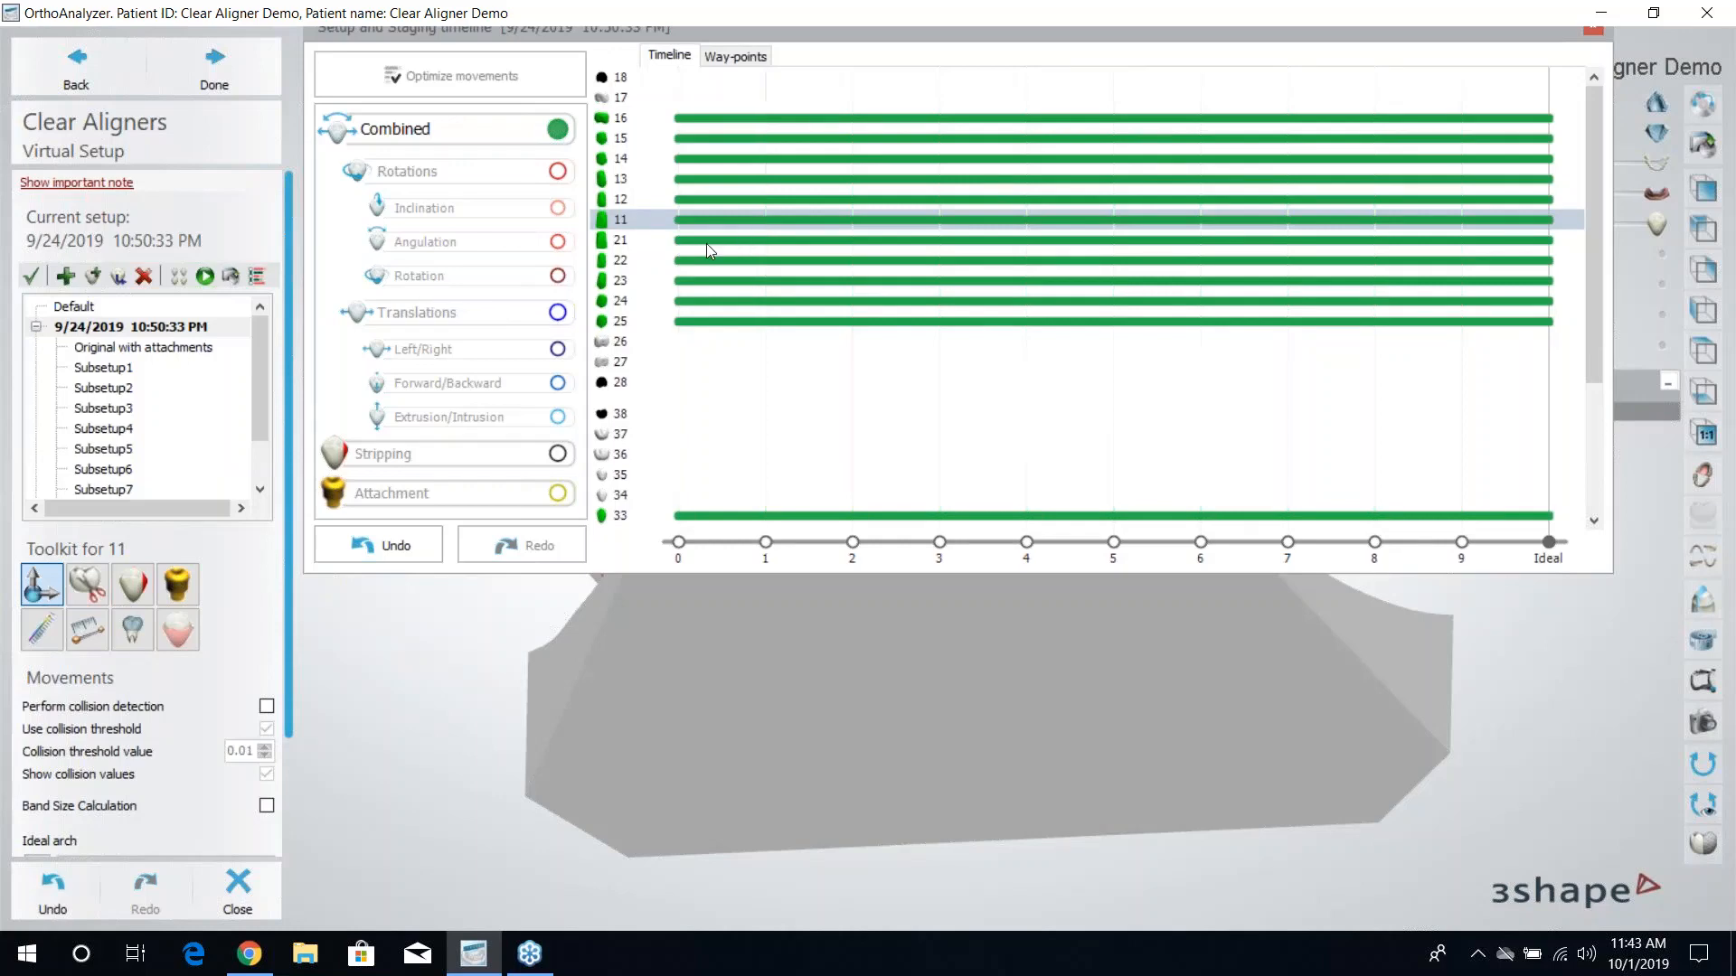
Hide the combined movements, show stripping on the timeline, and check the stage 1 IPR of teeth 12 and 11.
scroll(707, 242, down, 1)
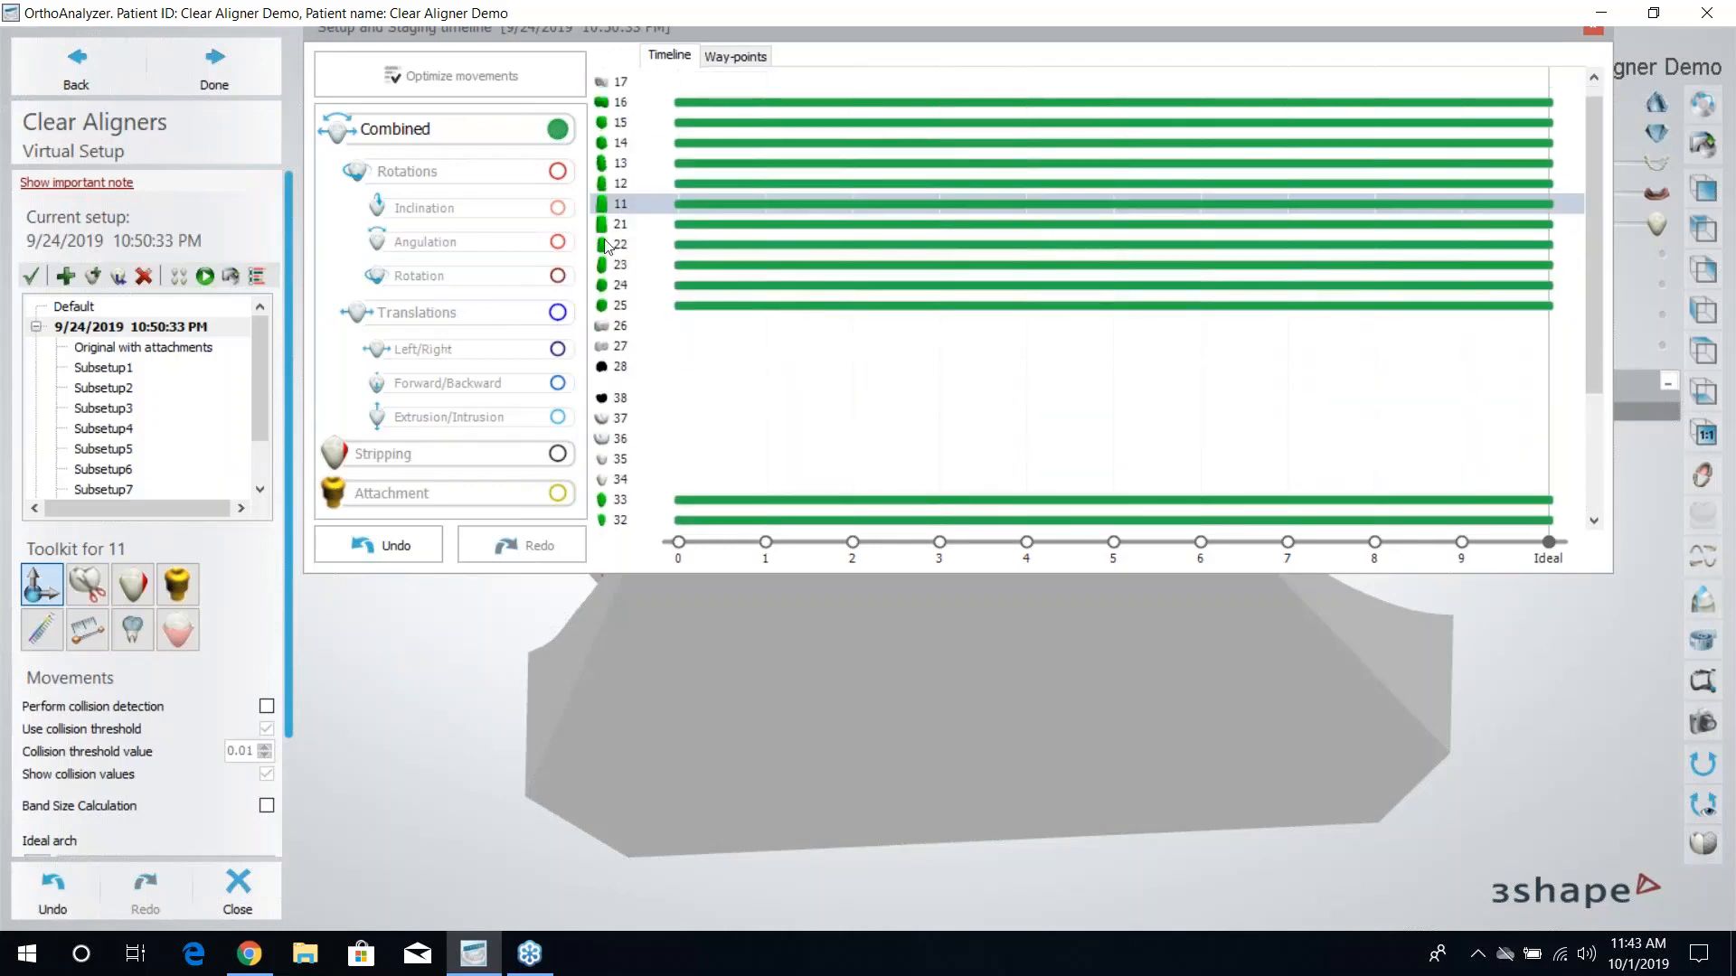
click(558, 128)
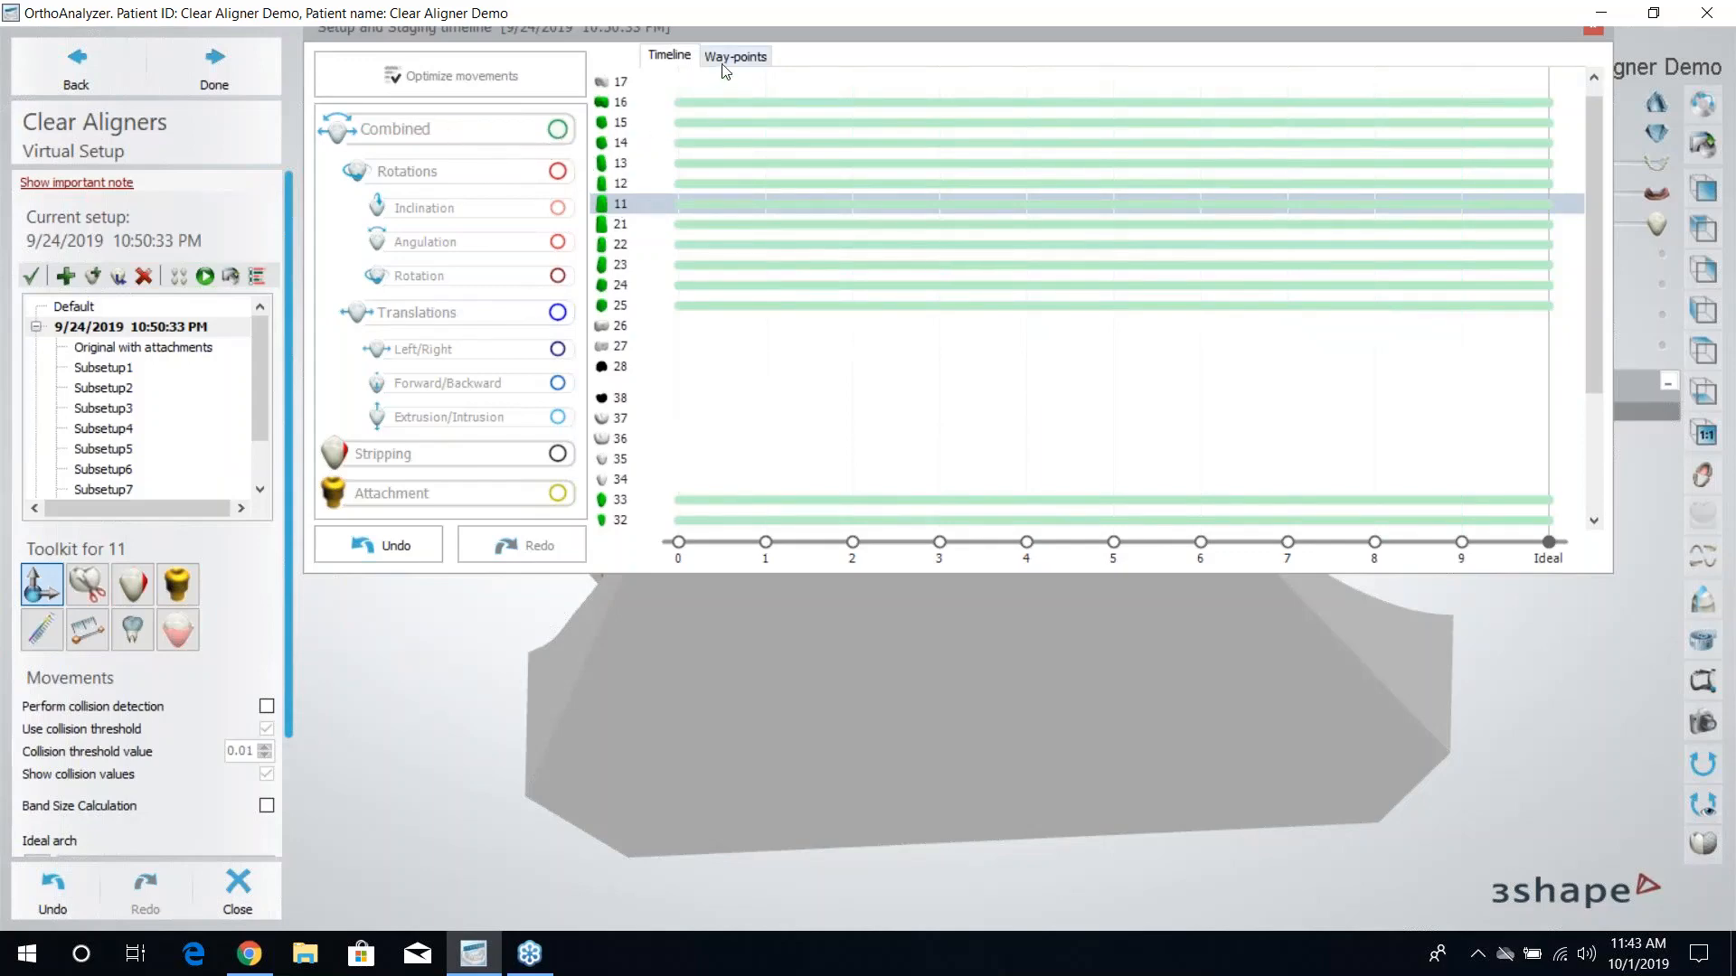
click(557, 454)
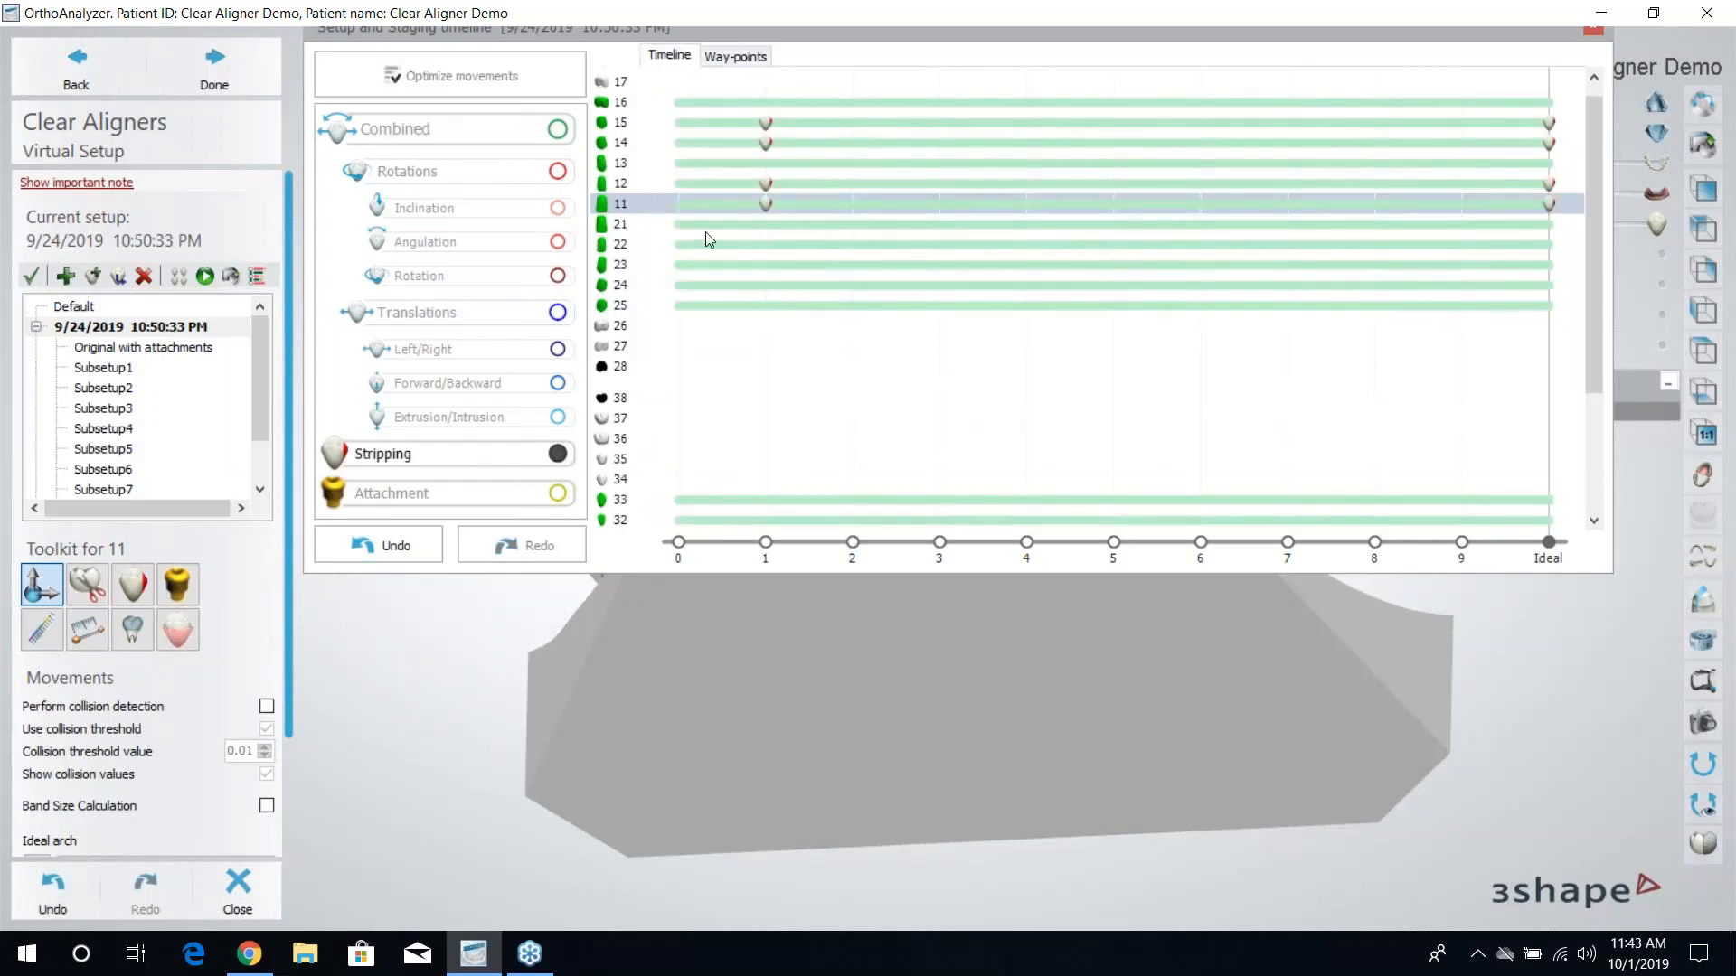
click(769, 185)
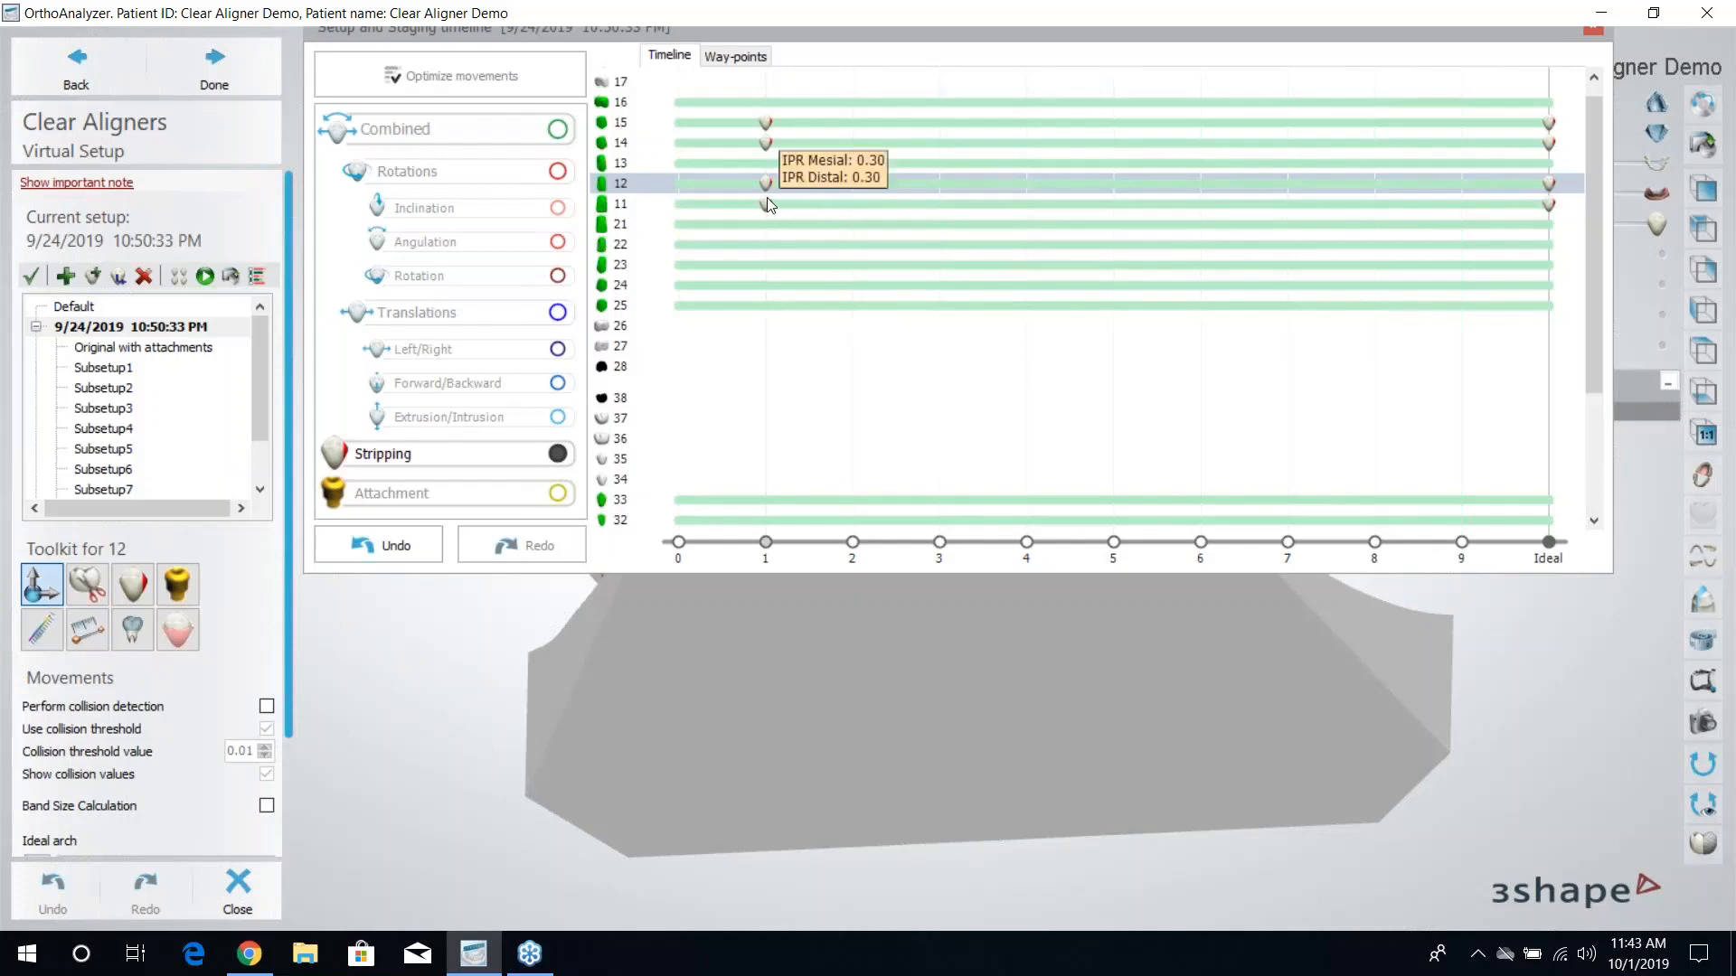
click(771, 202)
Examine the stripping of teeth 11 and 12 in the way-points view and at their stage 1 markers on the timeline.
click(735, 56)
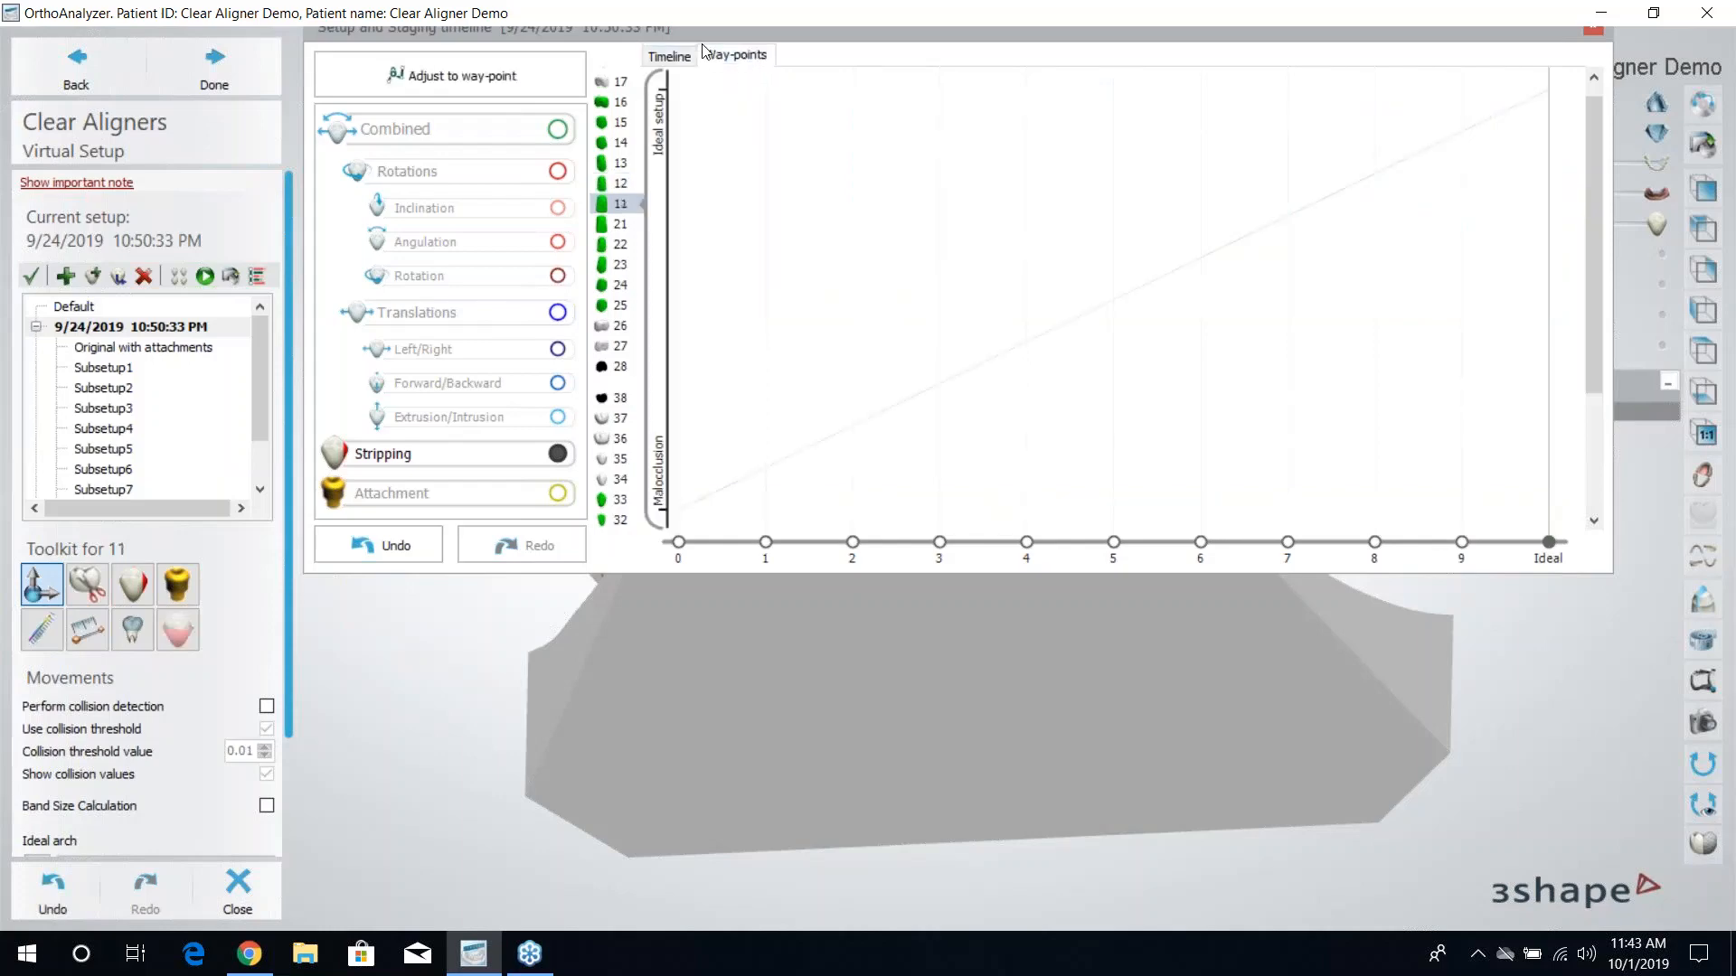
click(669, 54)
mouse_move(773, 202)
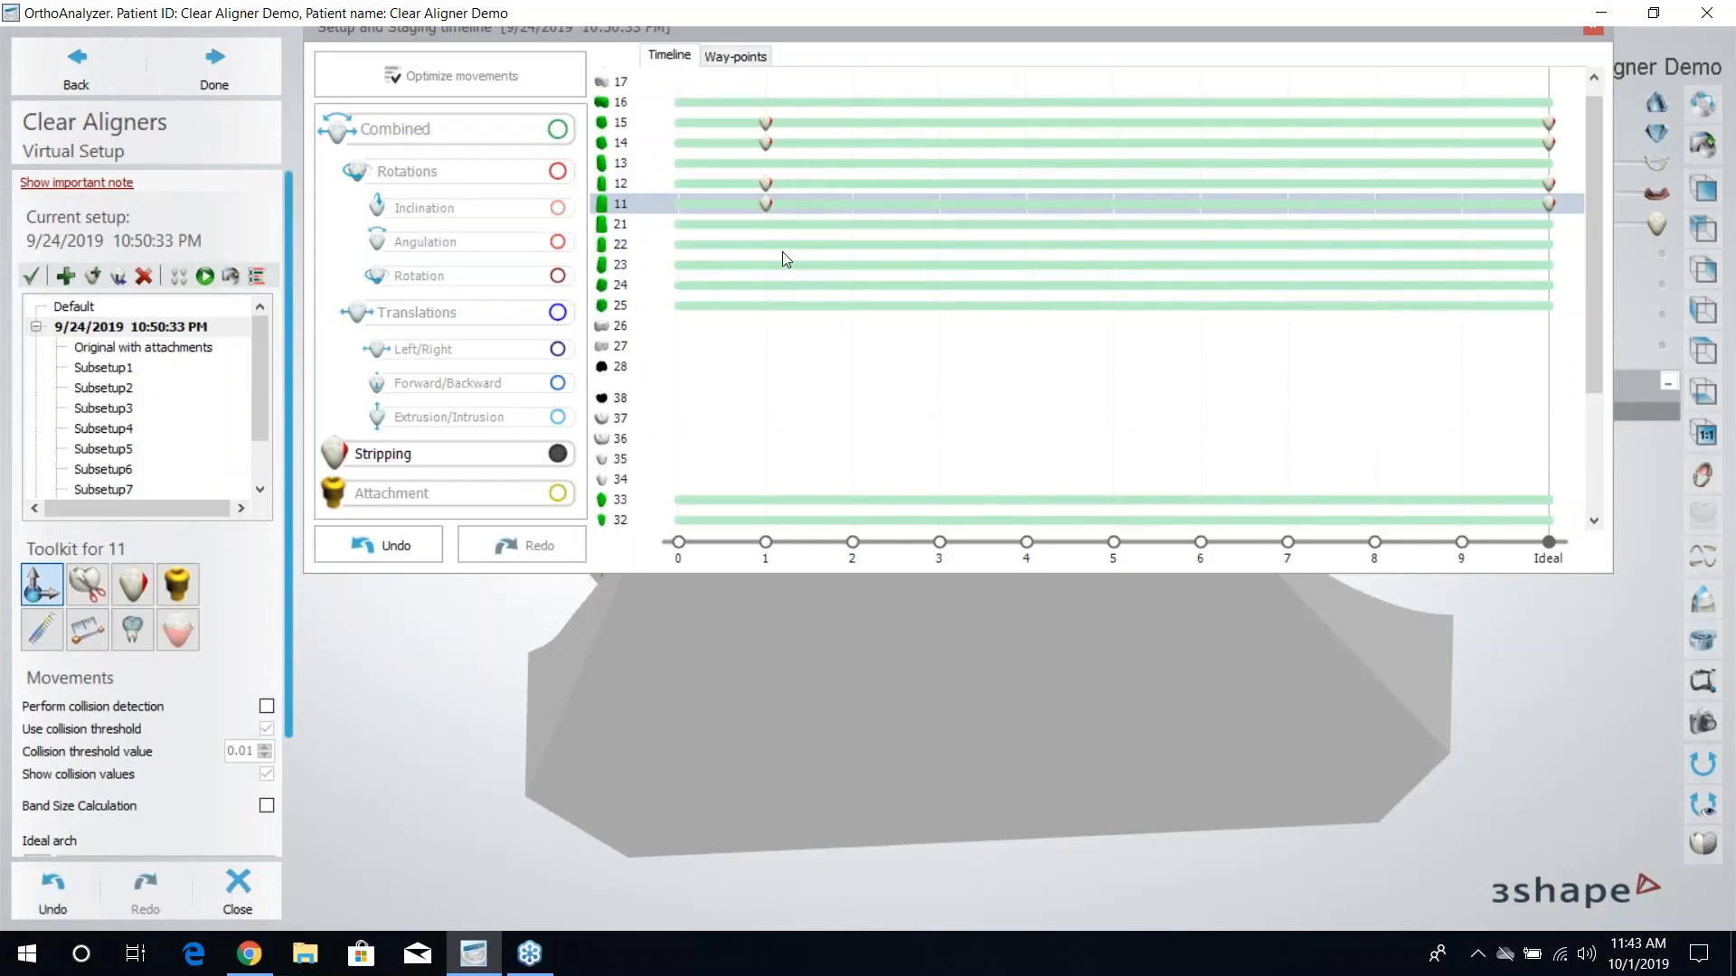
click(789, 183)
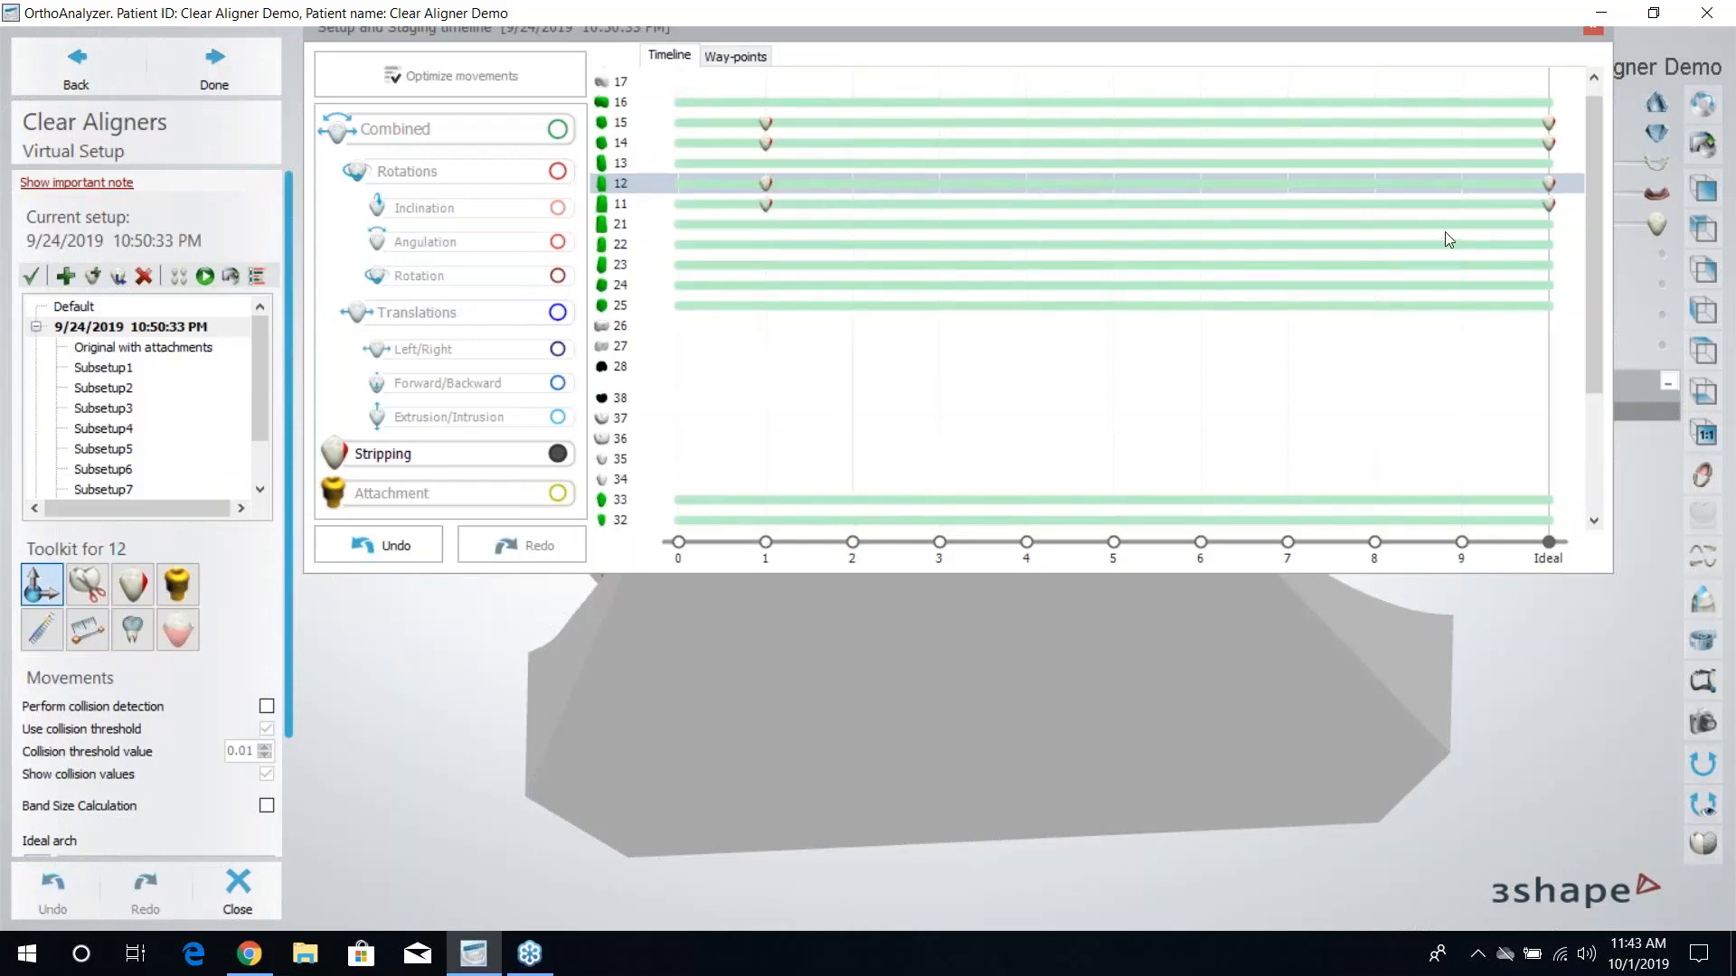
click(772, 206)
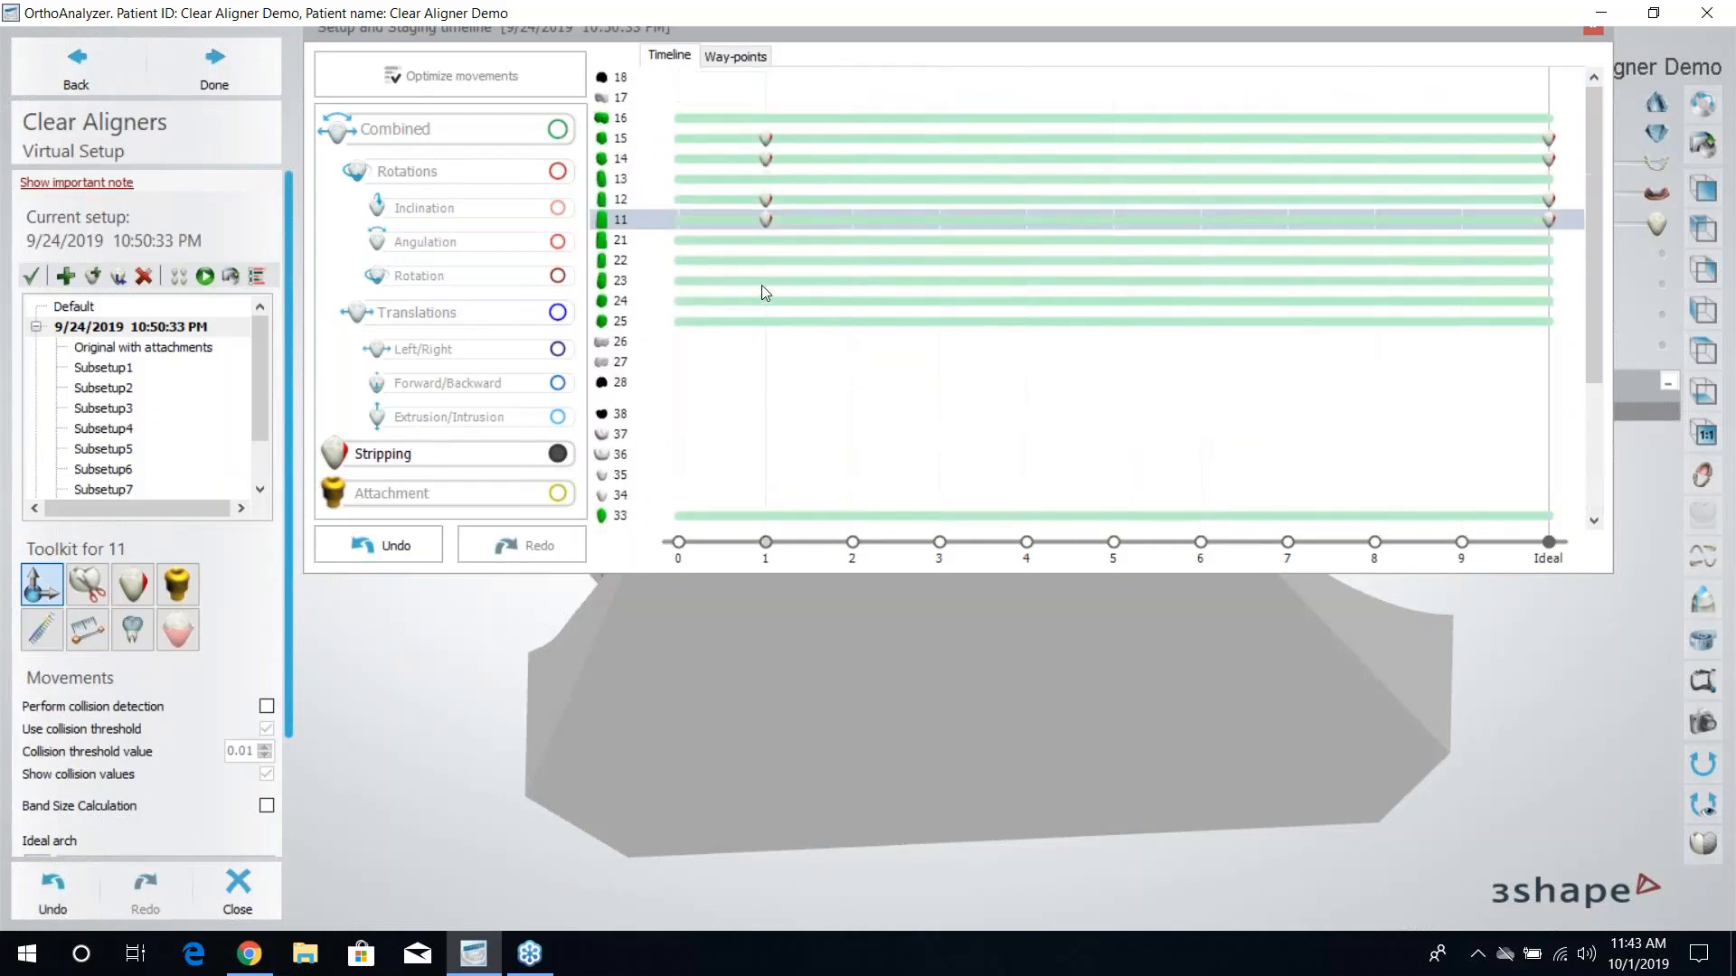
double_click(600, 220)
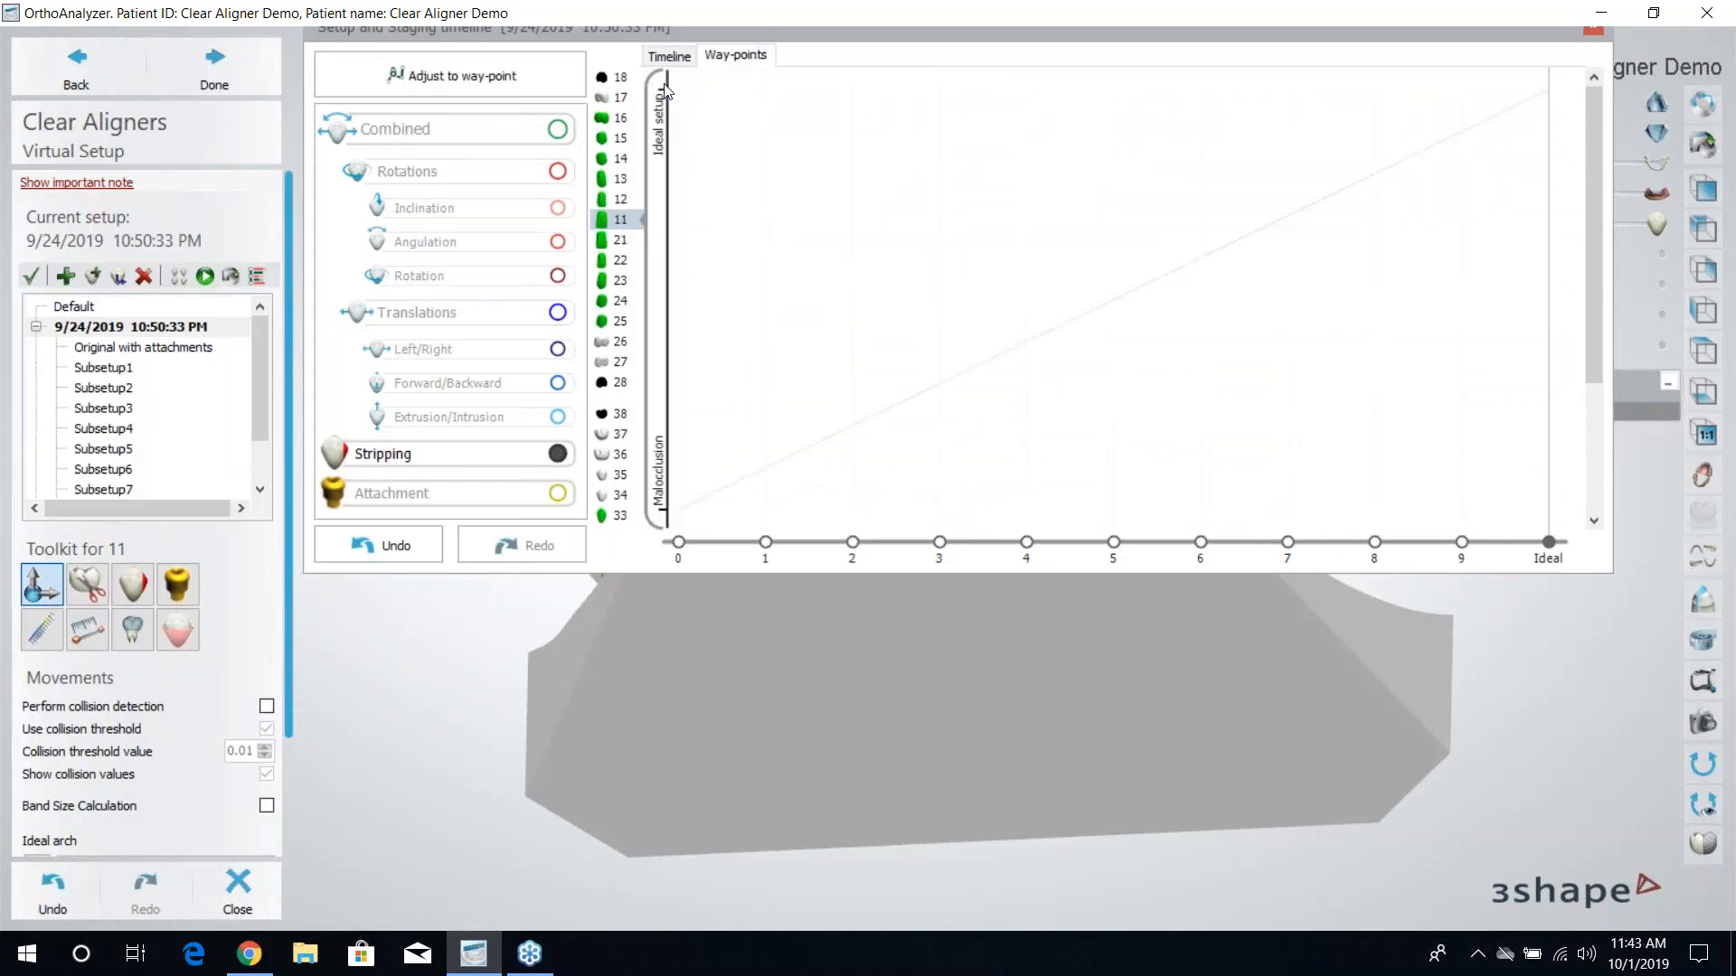
click(669, 56)
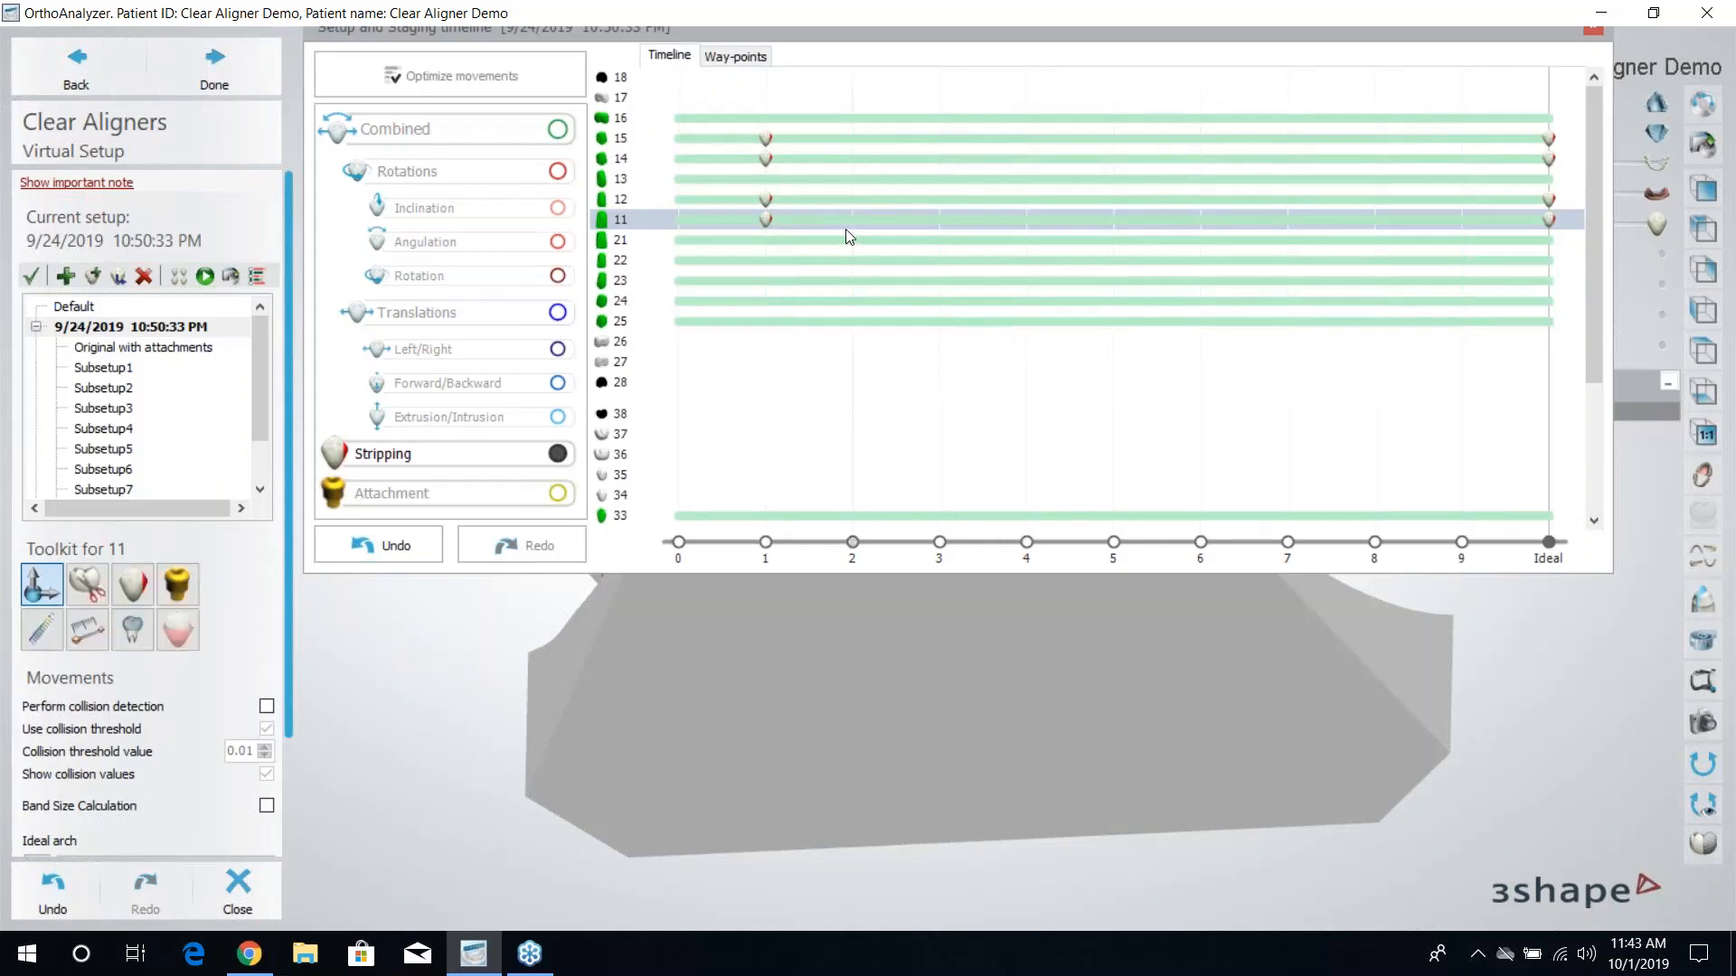
click(772, 203)
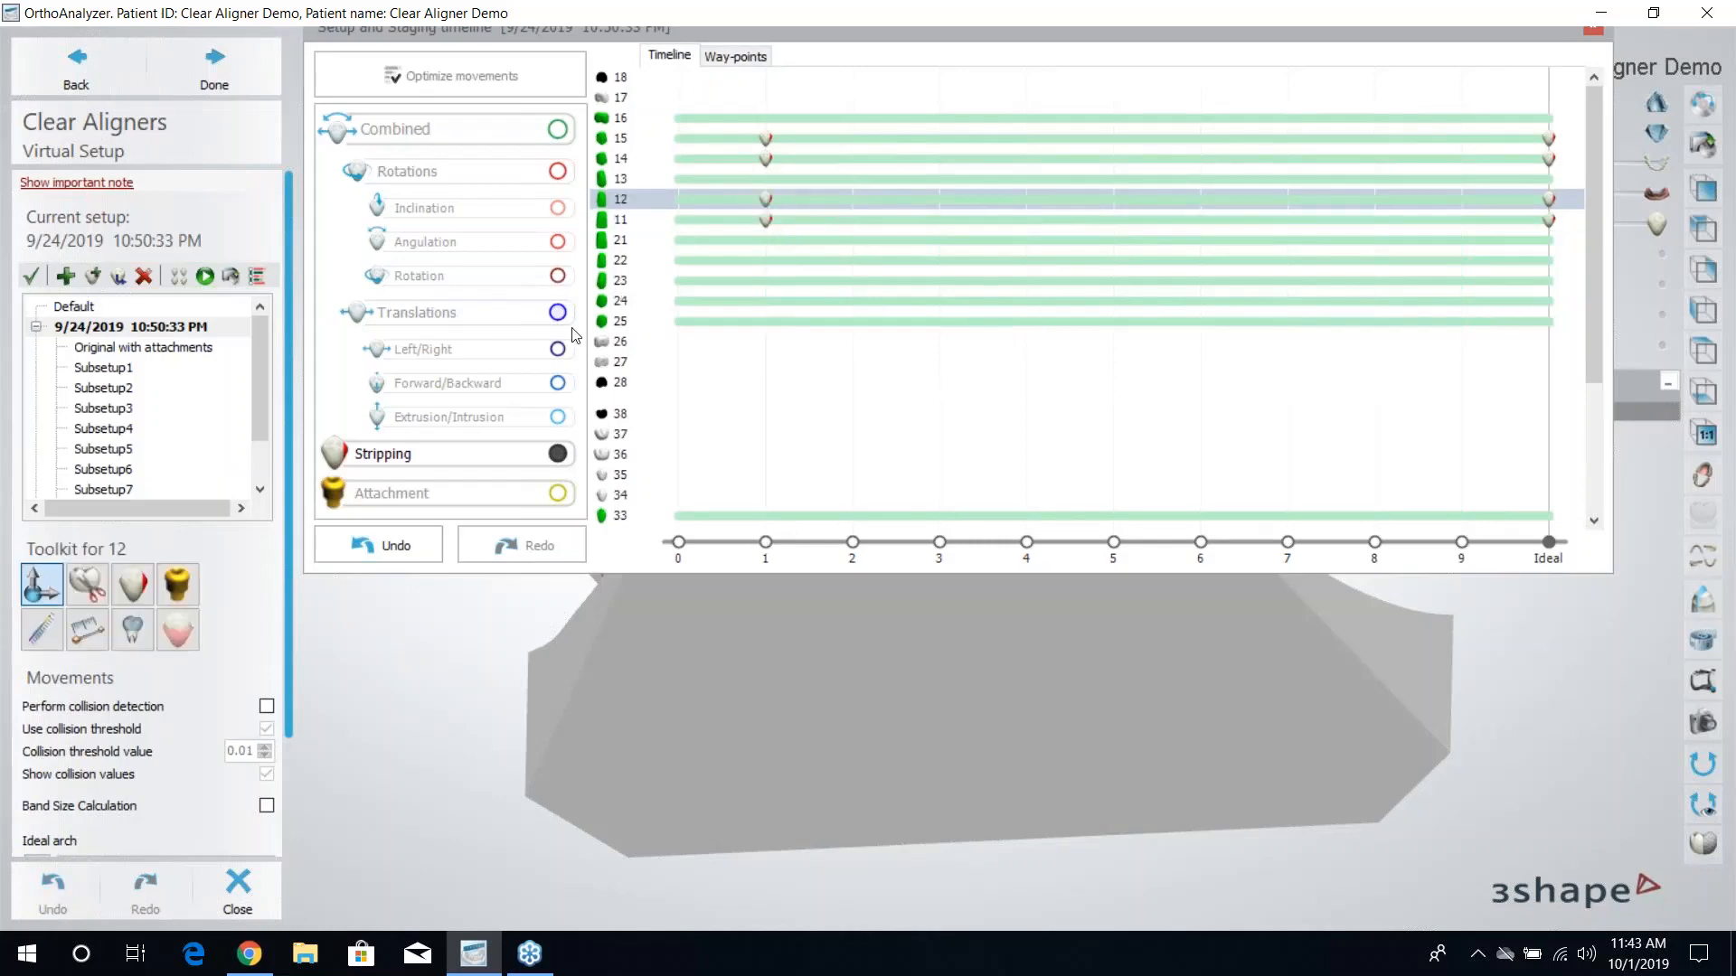
Add attachments to the timeline display and look them over for both arches and in tooth 12's way-points view.
scroll(457, 439, down, 3)
click(562, 497)
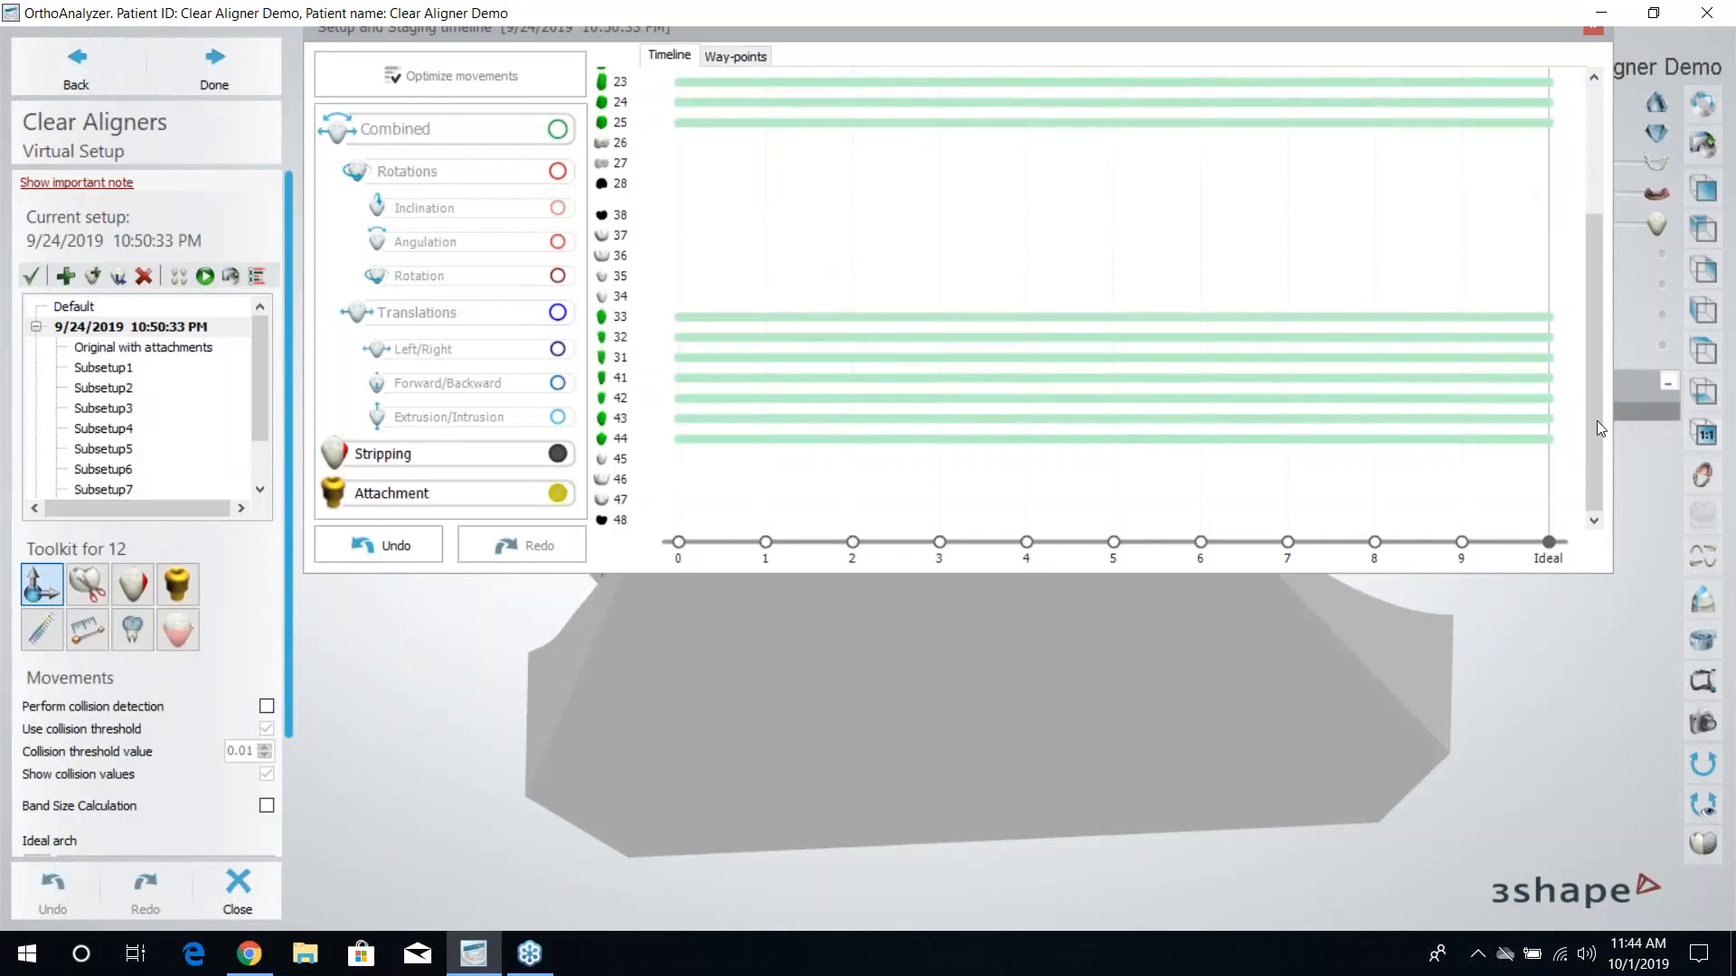
drag(1597, 421, 1603, 253)
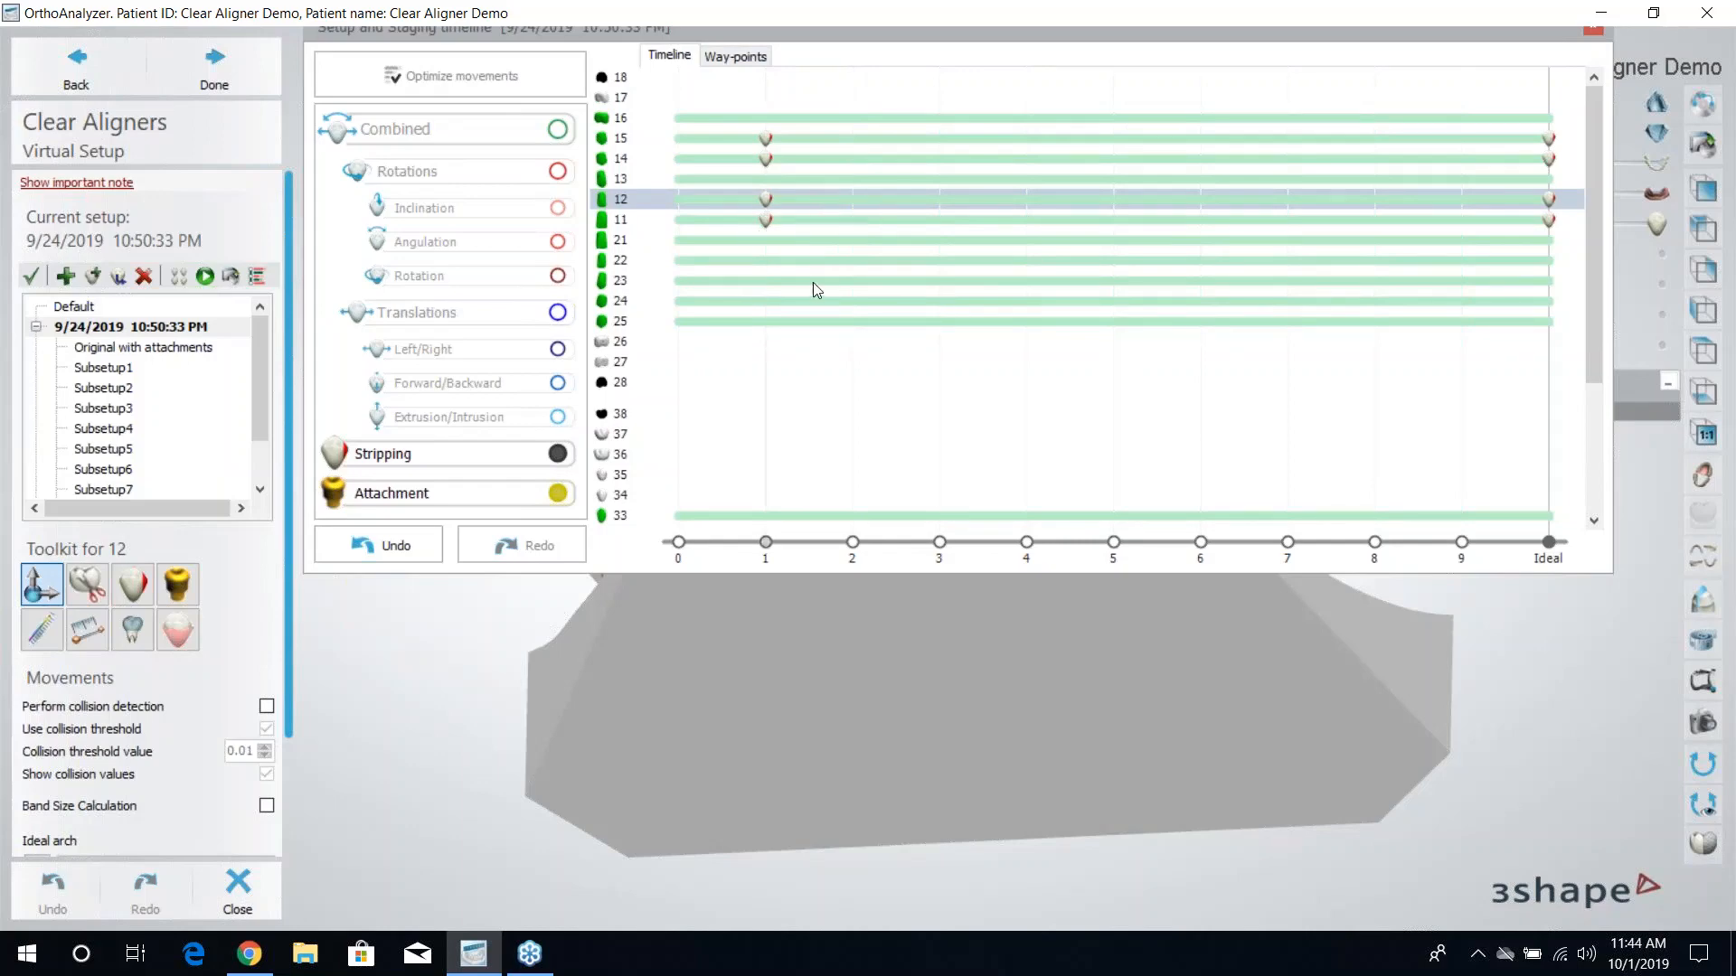
click(741, 57)
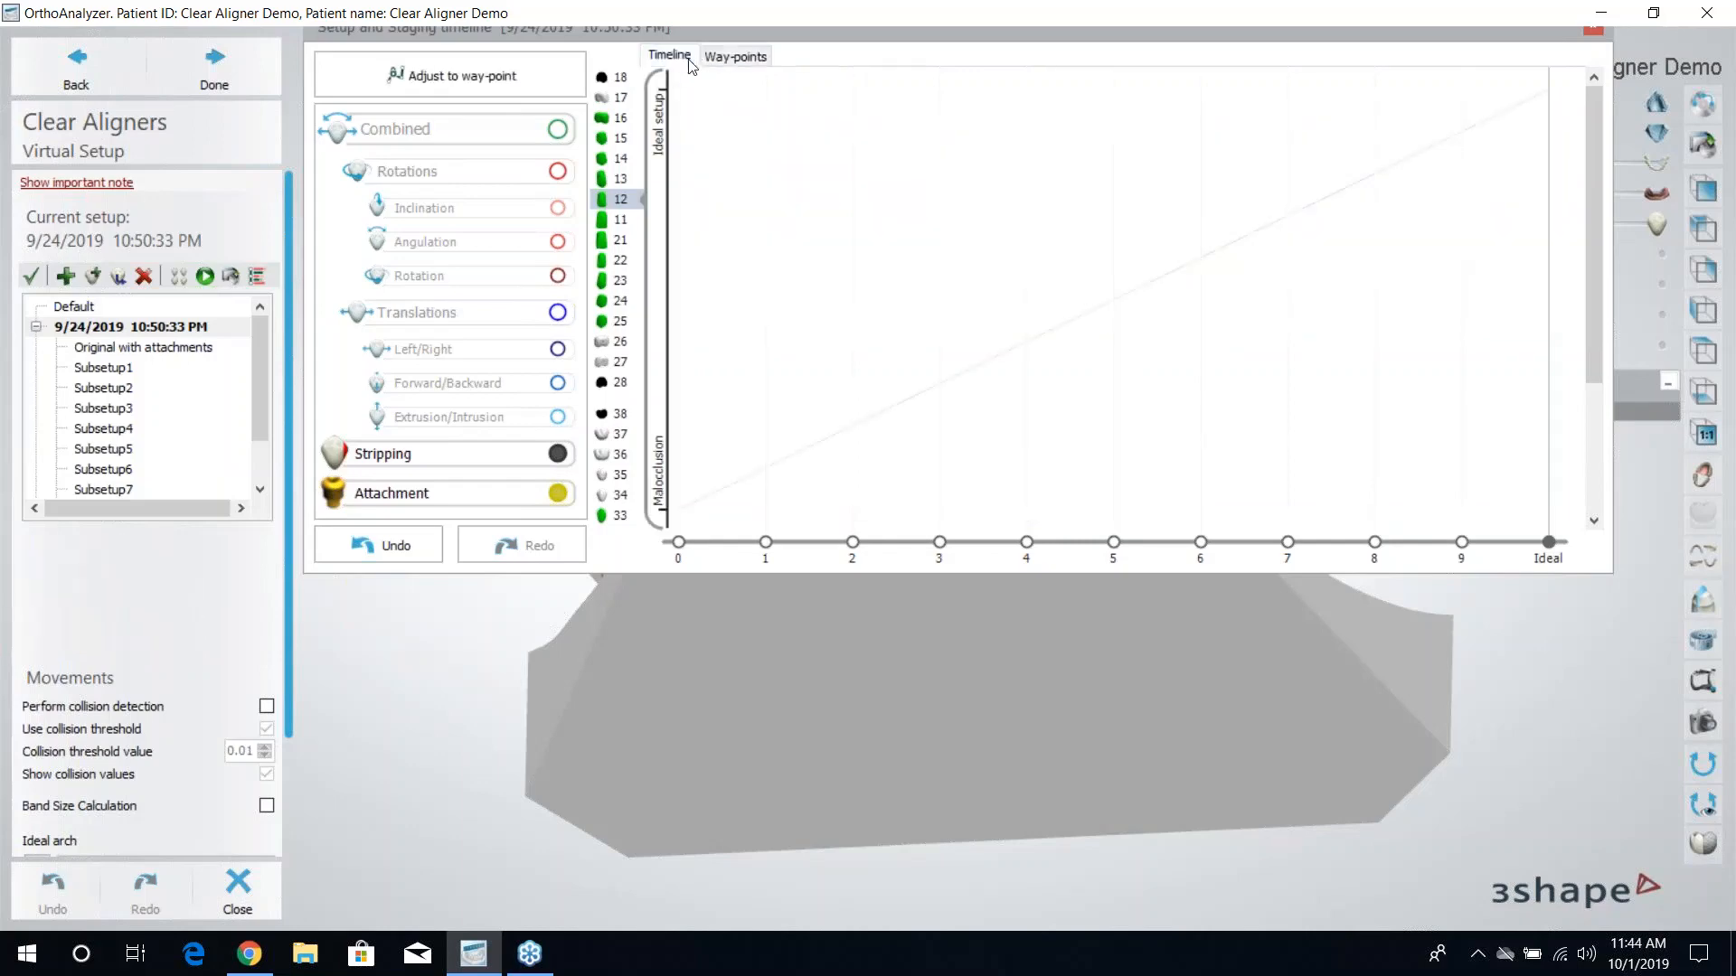
click(674, 55)
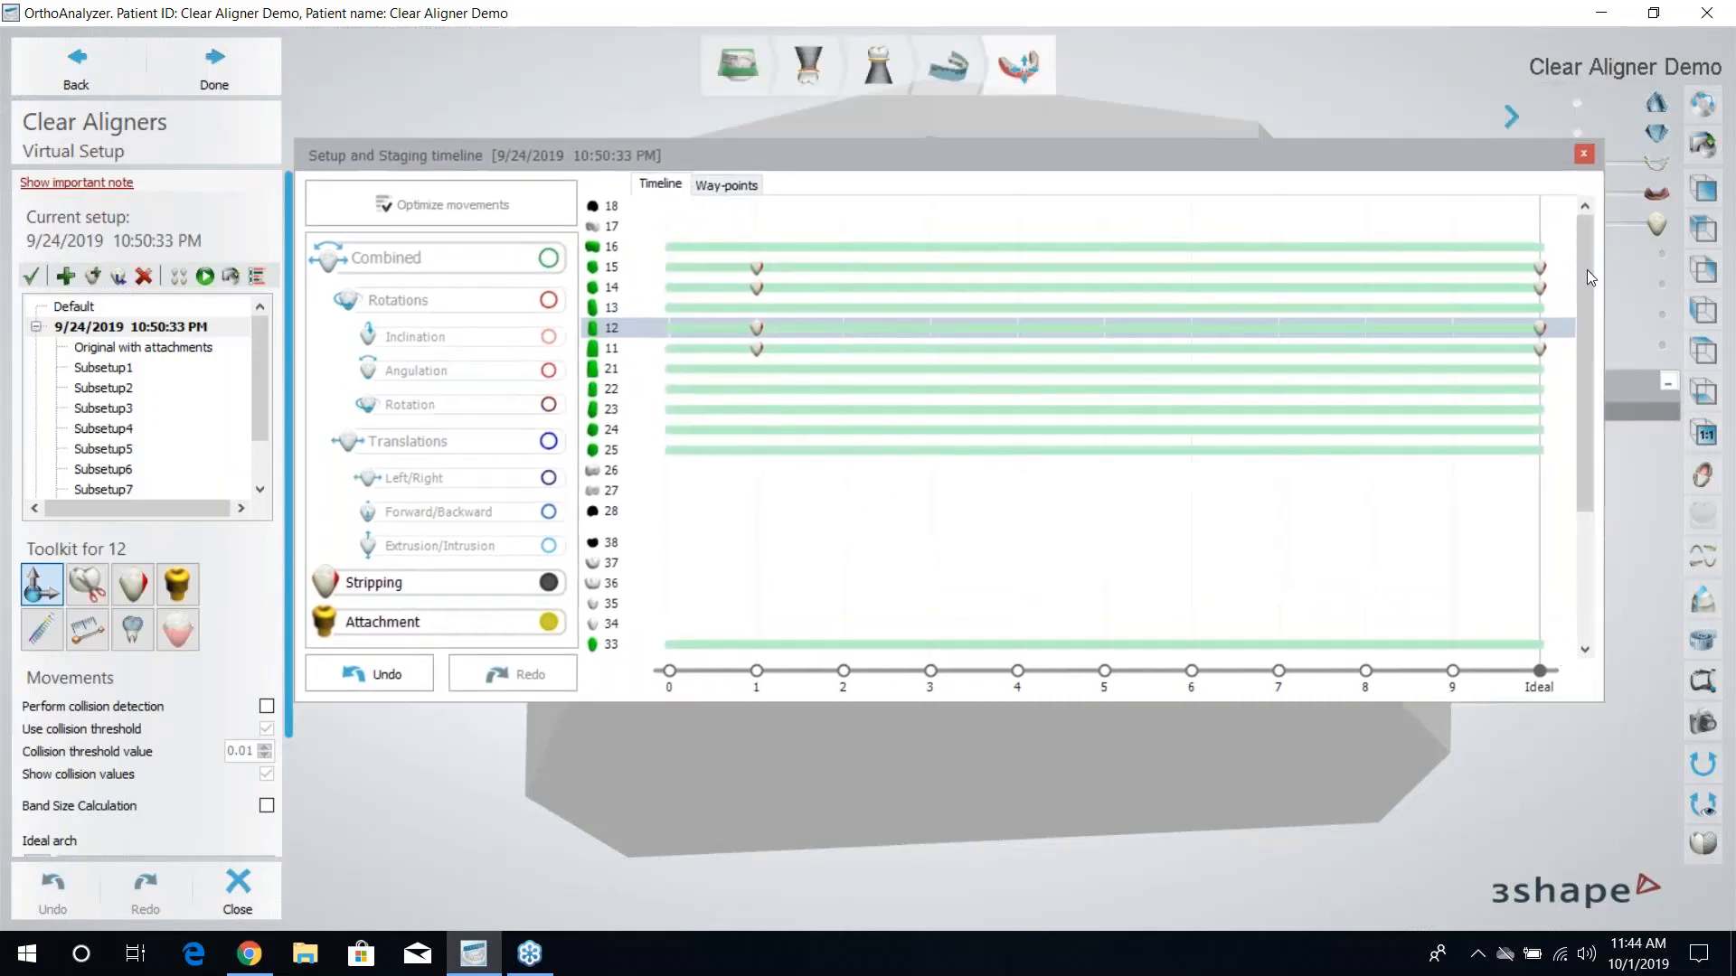
Close the setup and staging timeline, deselect tooth 12, and examine the jaws from the front.
click(1585, 154)
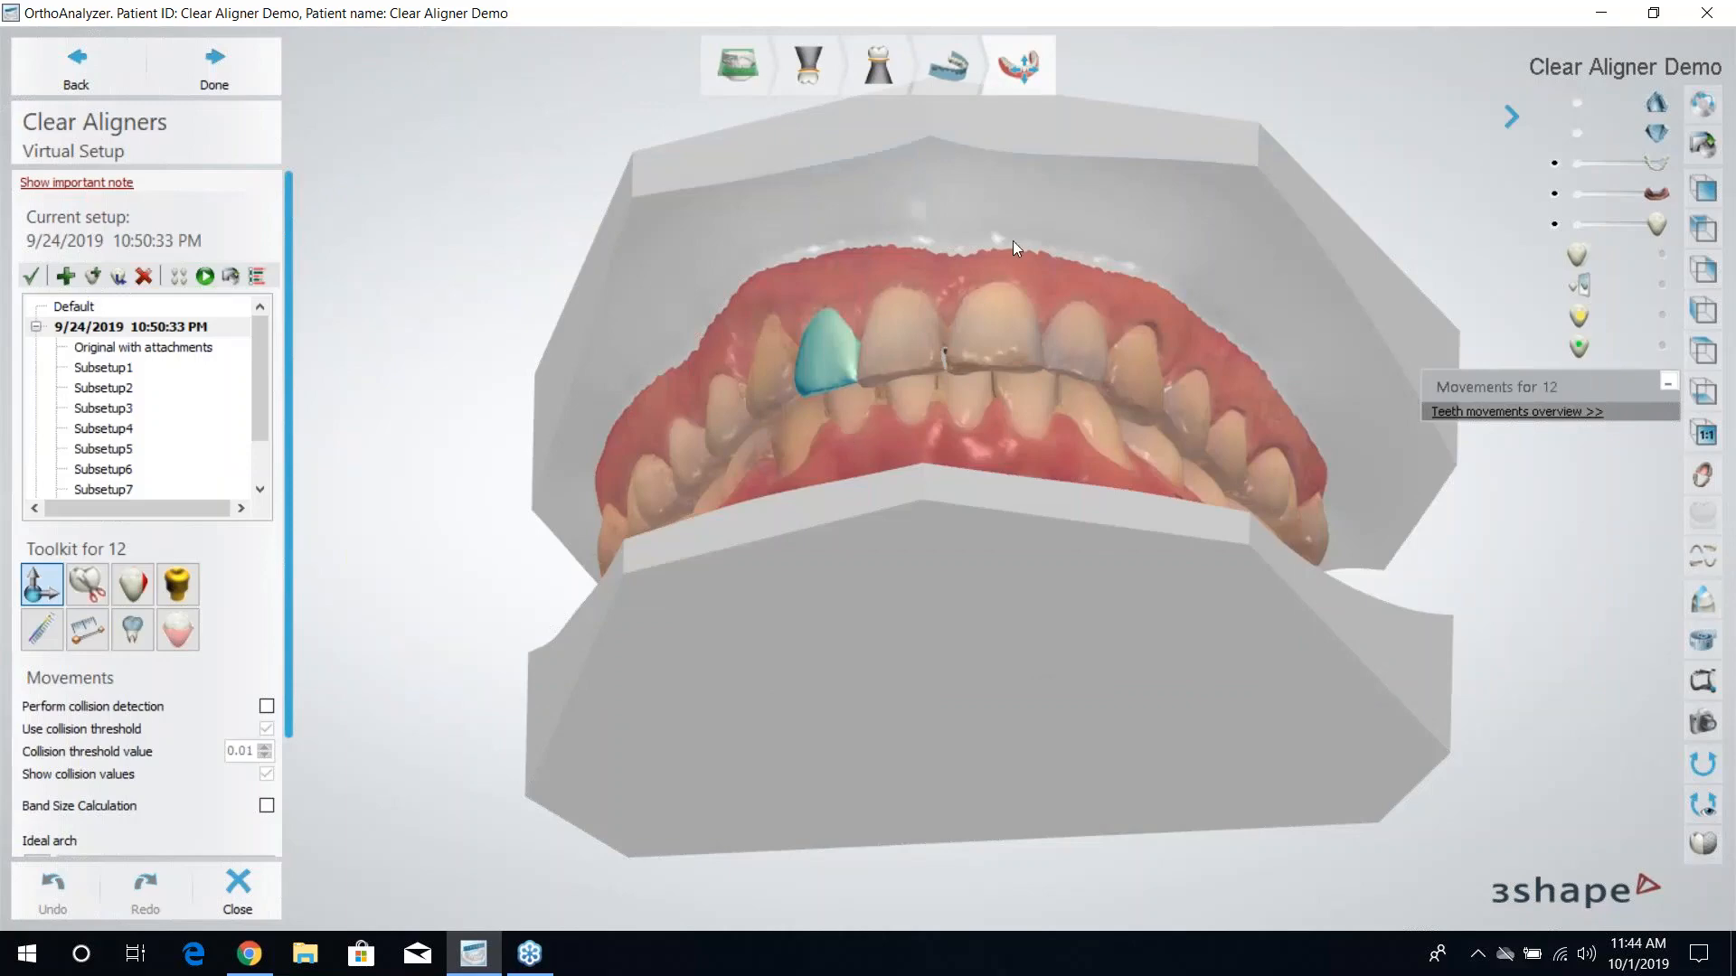
right_drag(1013, 240, 1032, 334)
click(1033, 381)
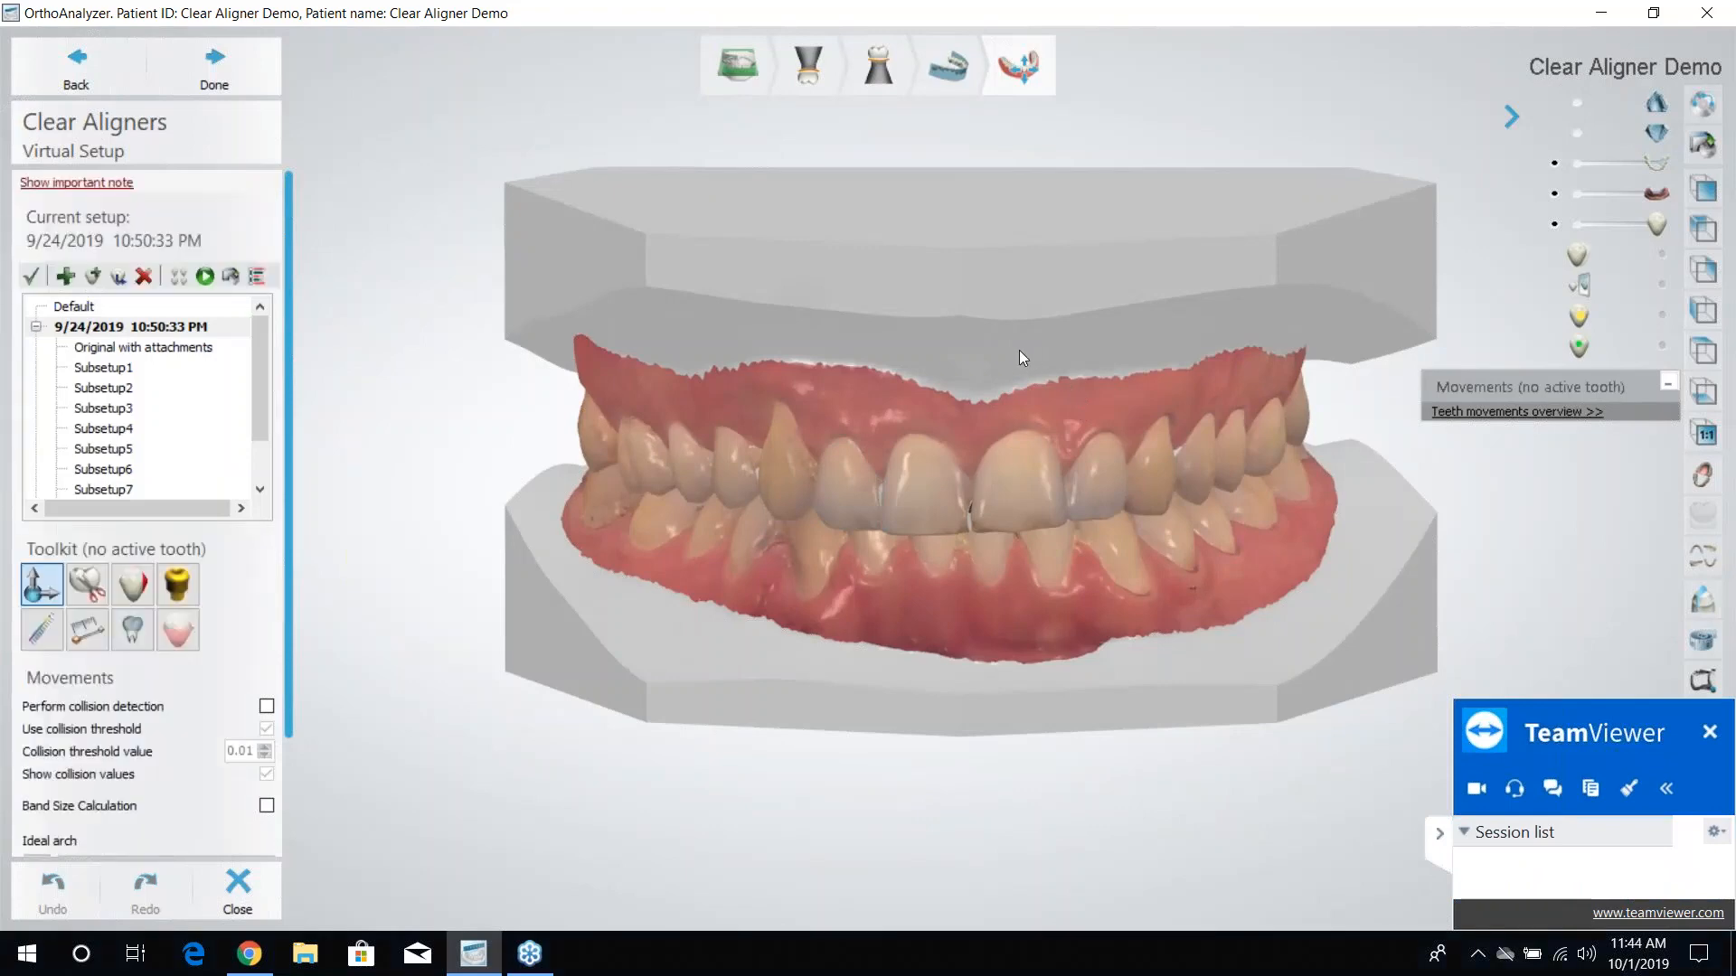
right_drag(985, 324, 1047, 376)
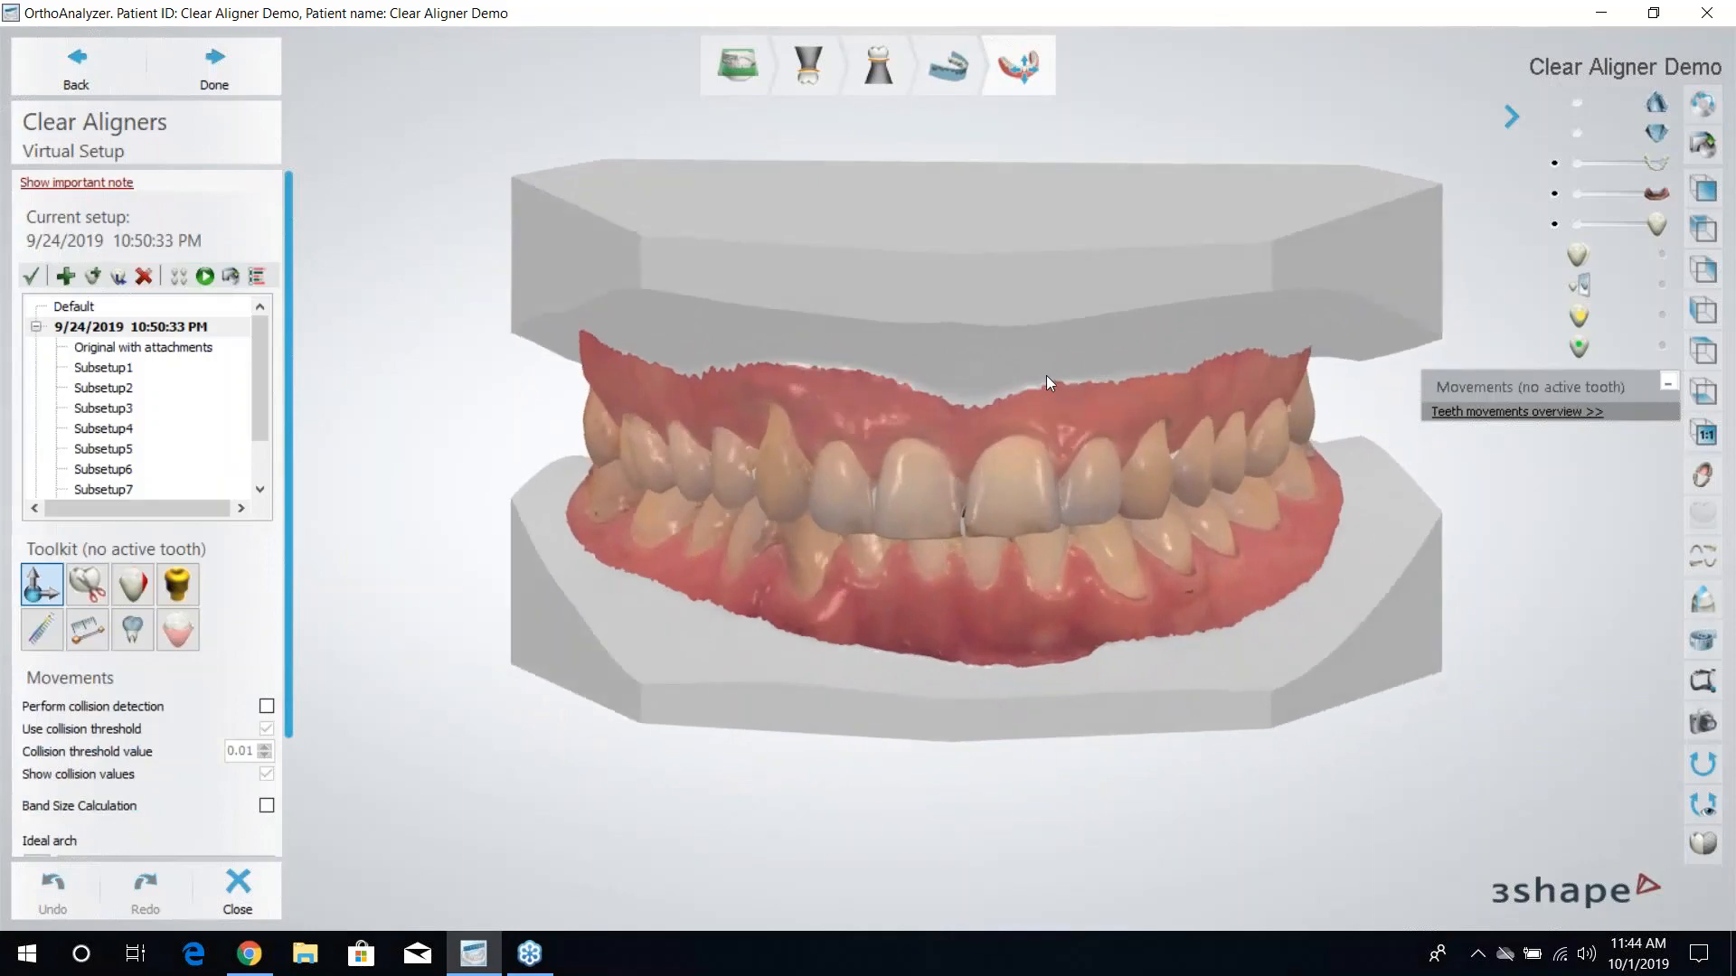
Open the export of the virtual setup and review the upper and lower model files listed for every subsetup.
click(231, 276)
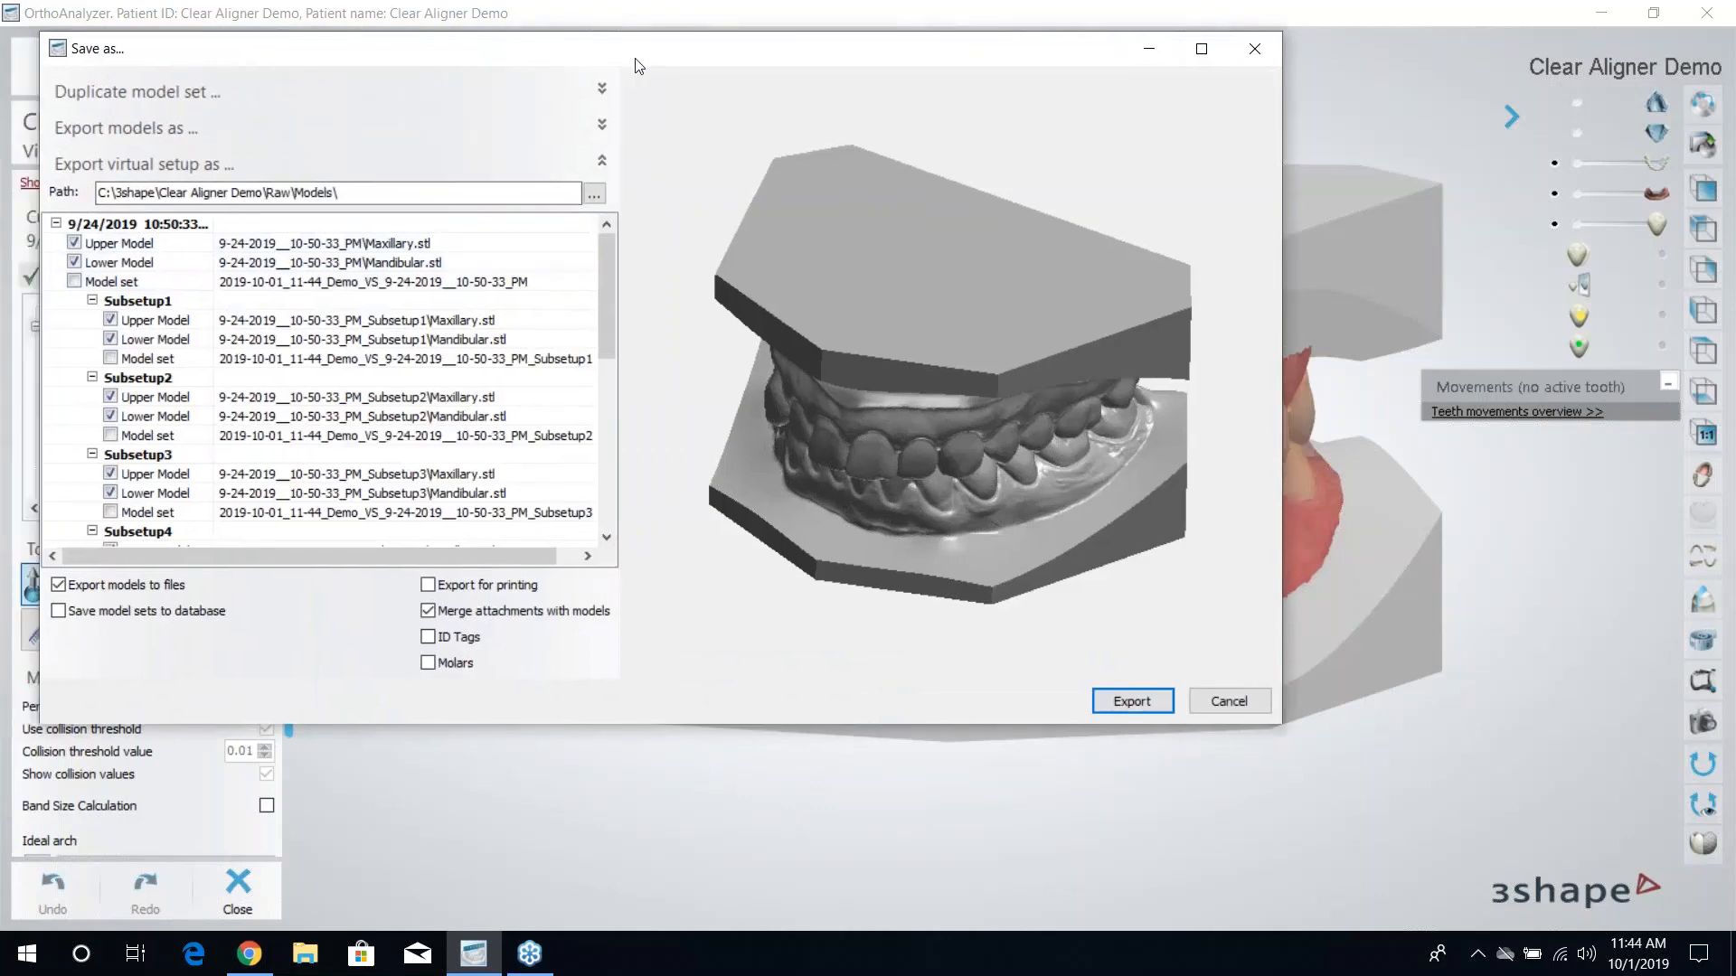
click(409, 327)
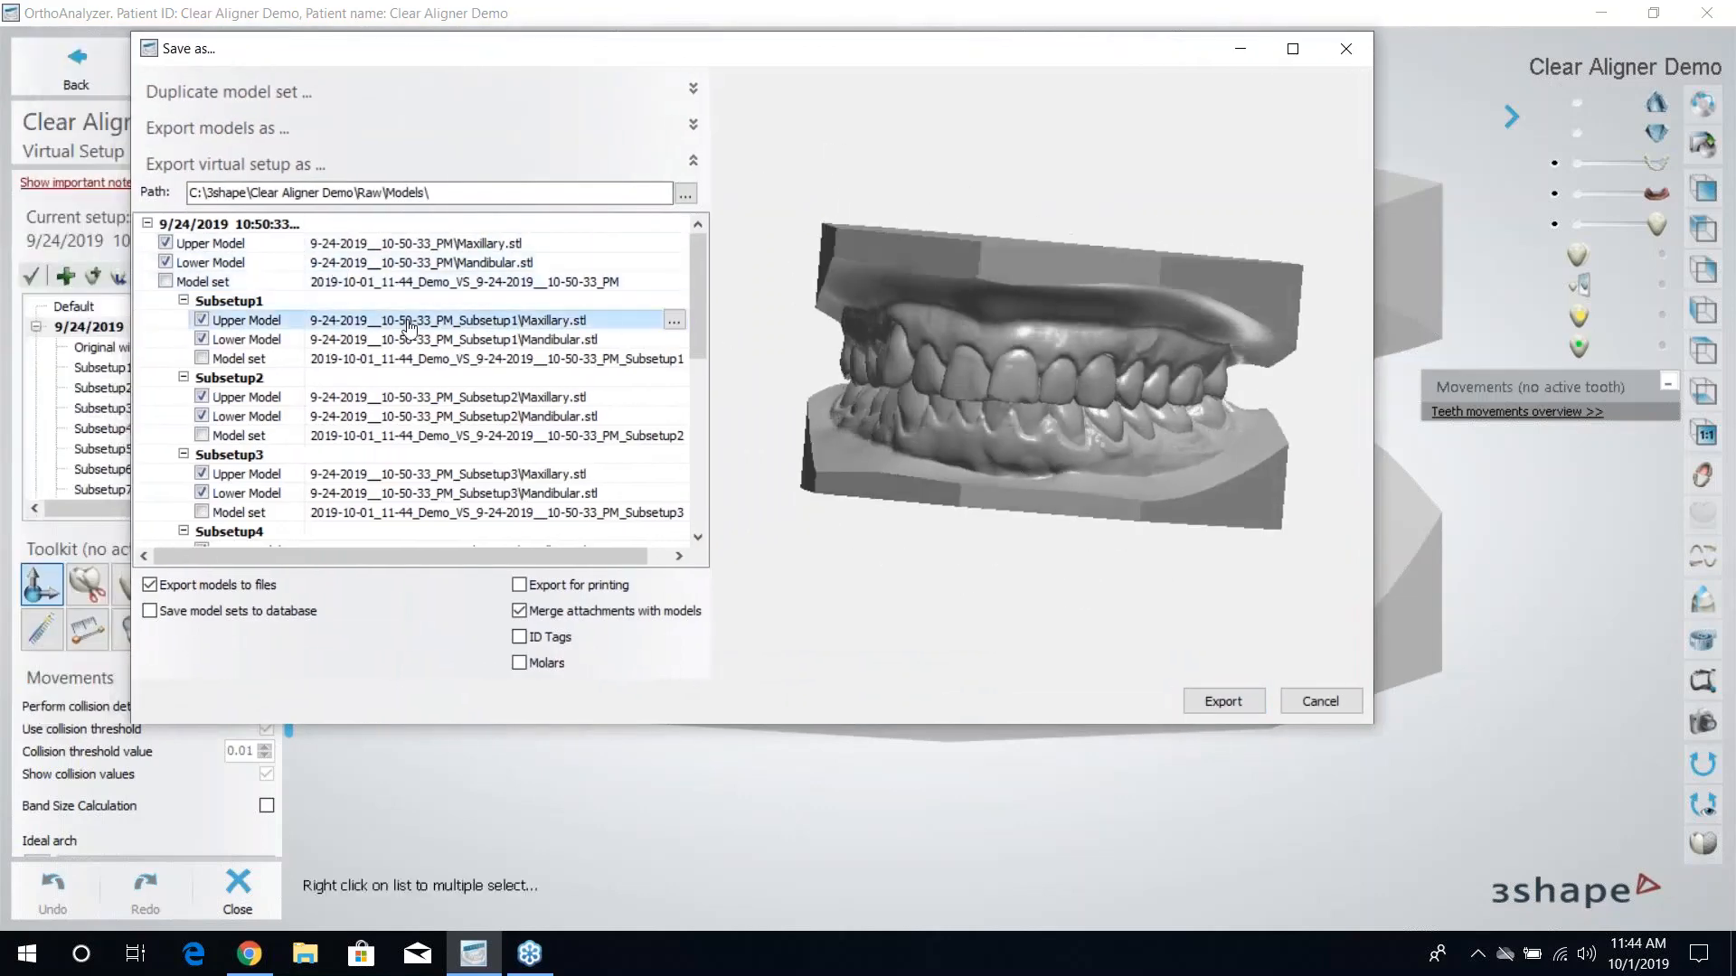
click(234, 341)
scroll(263, 348, down, 8)
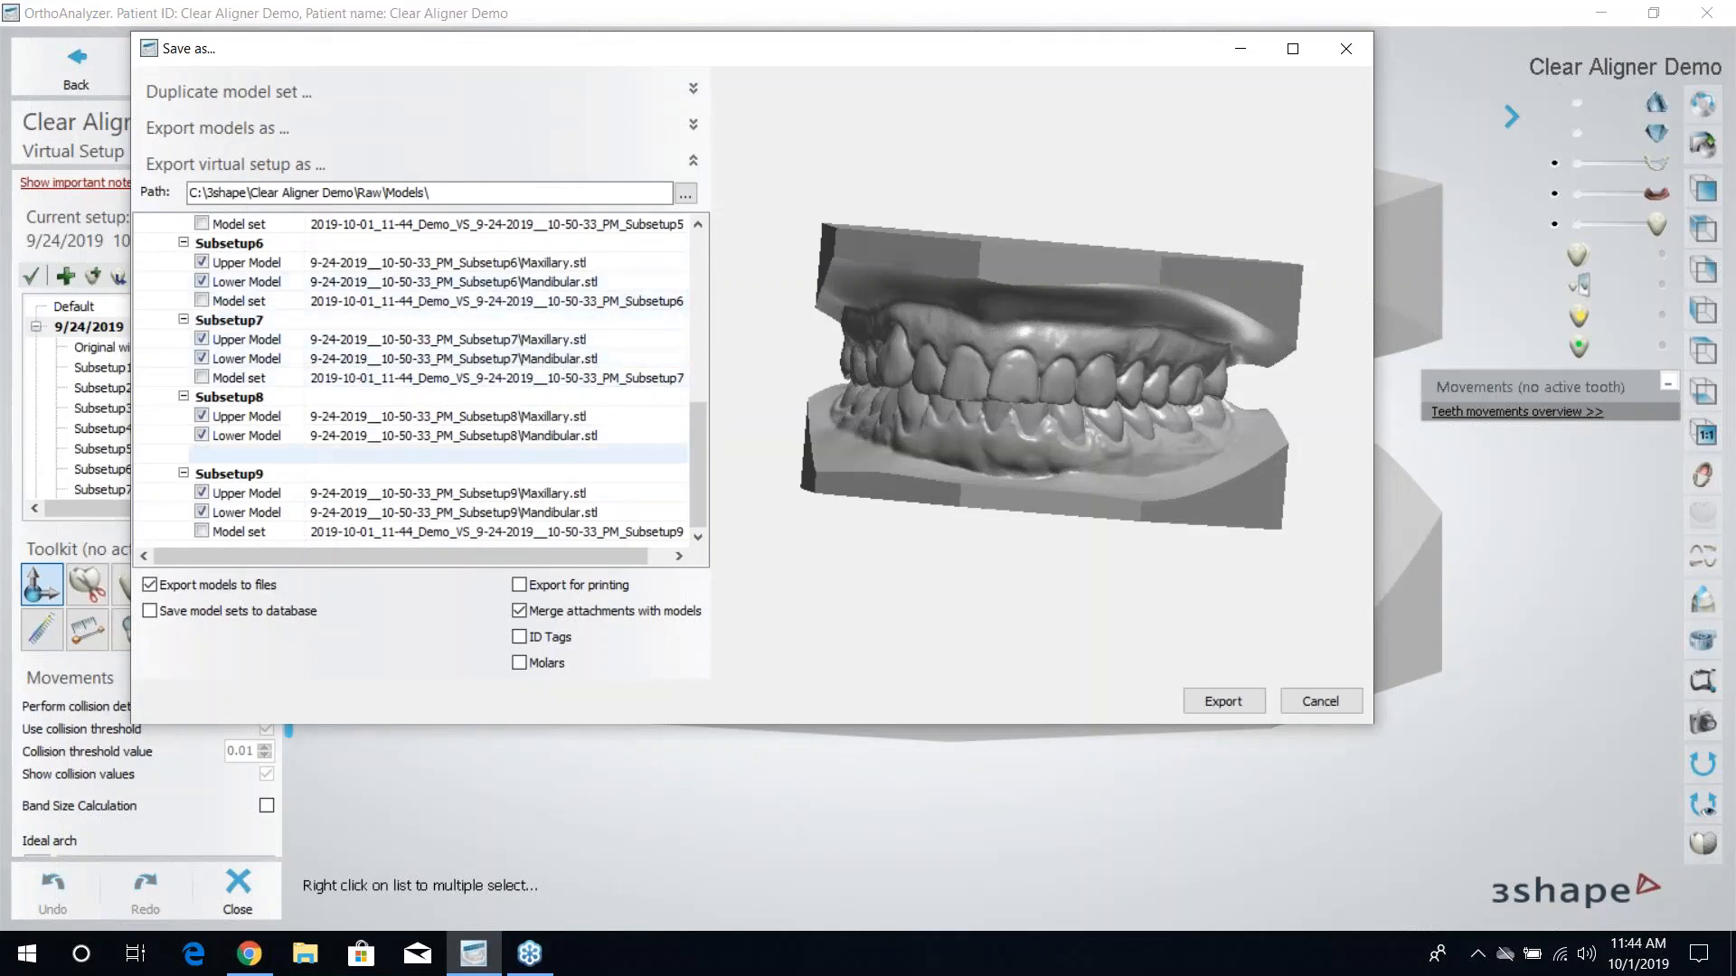
Enable ID tags for the export and add the subsetup title and the subsetup number with leading zeros to the tag text.
click(519, 638)
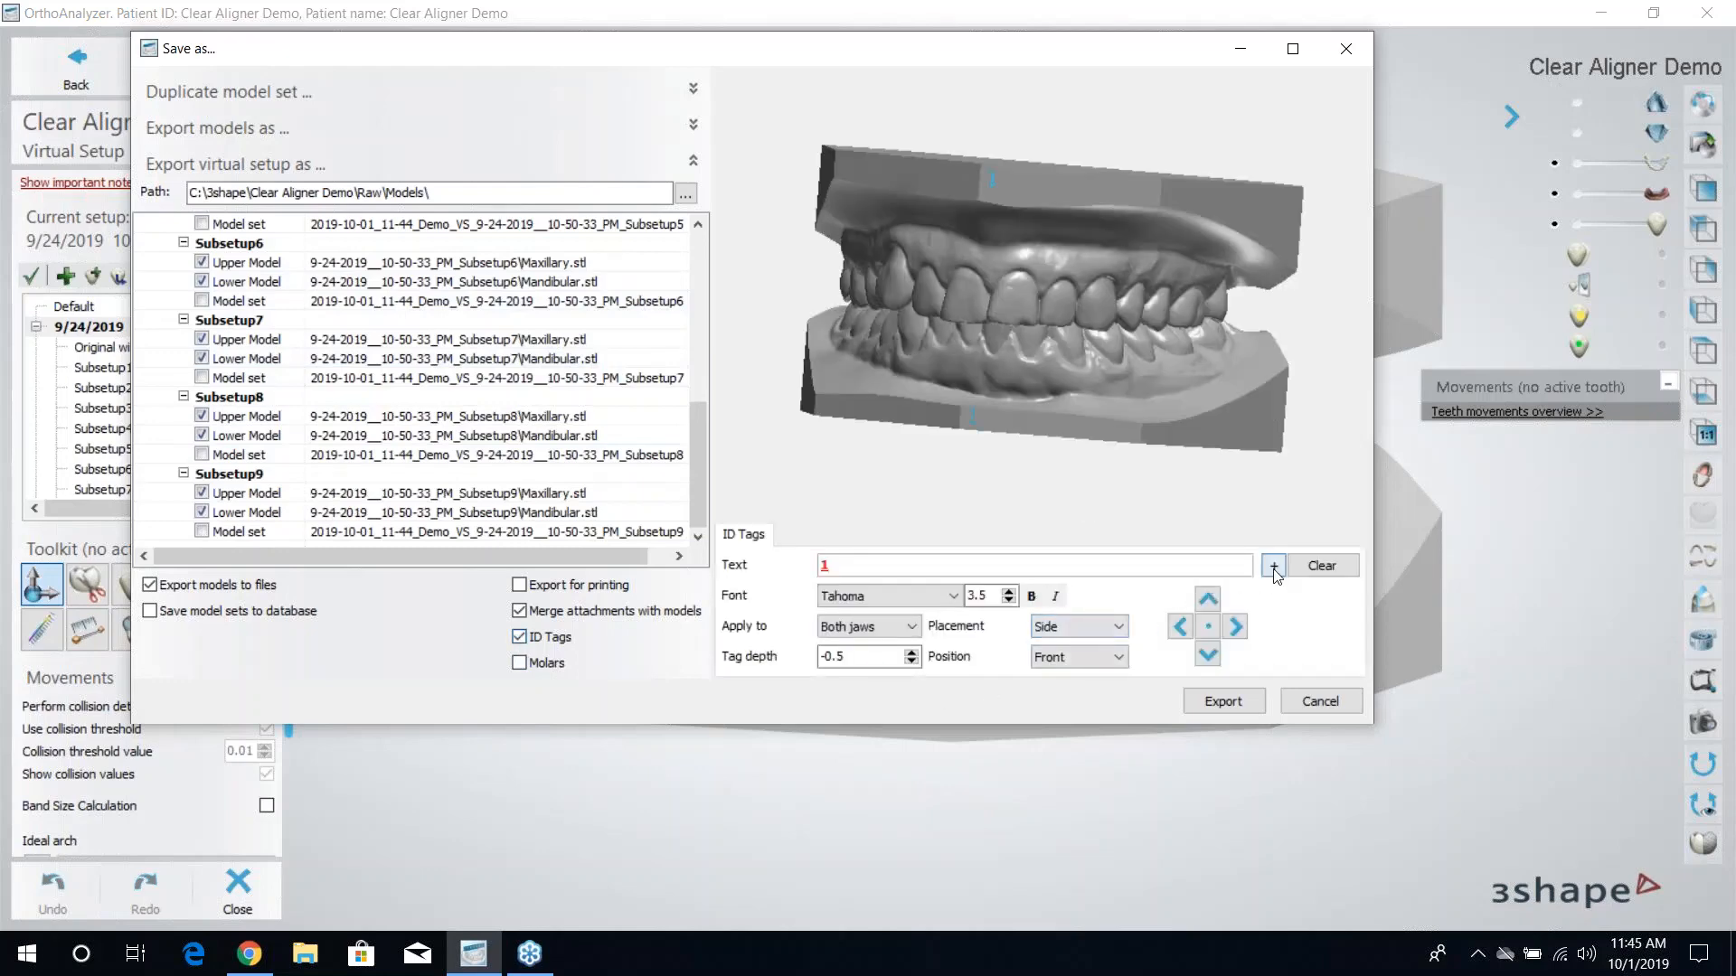
scroll(562, 353, up, 8)
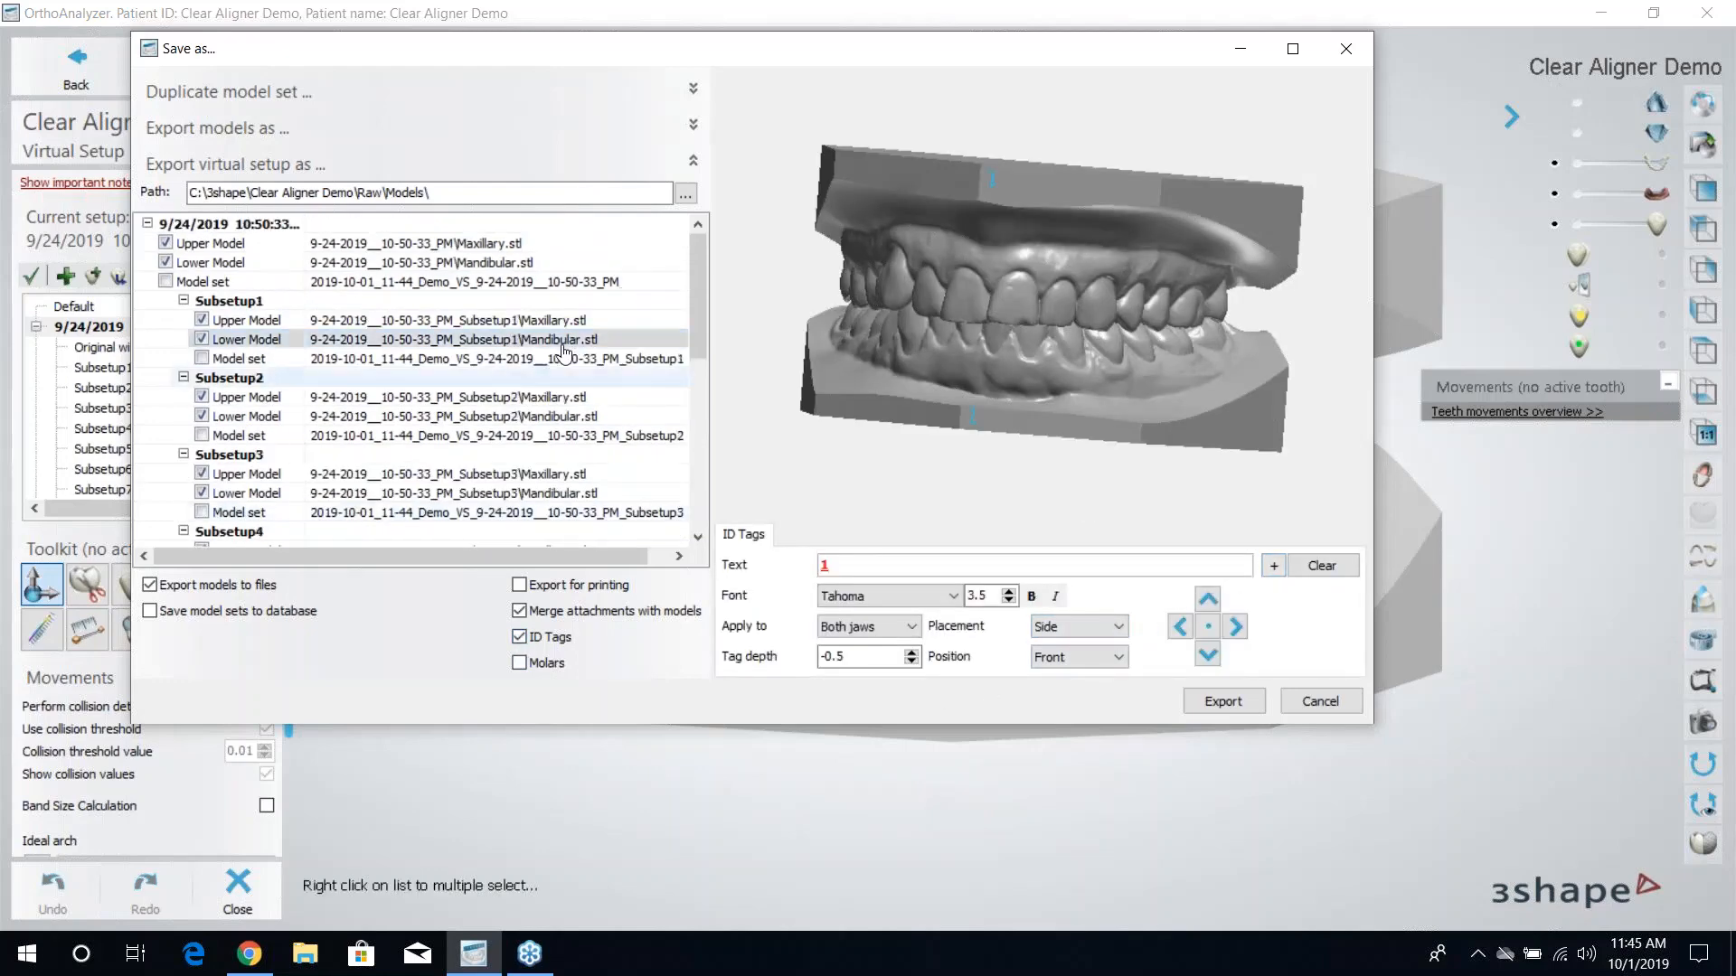
click(1274, 566)
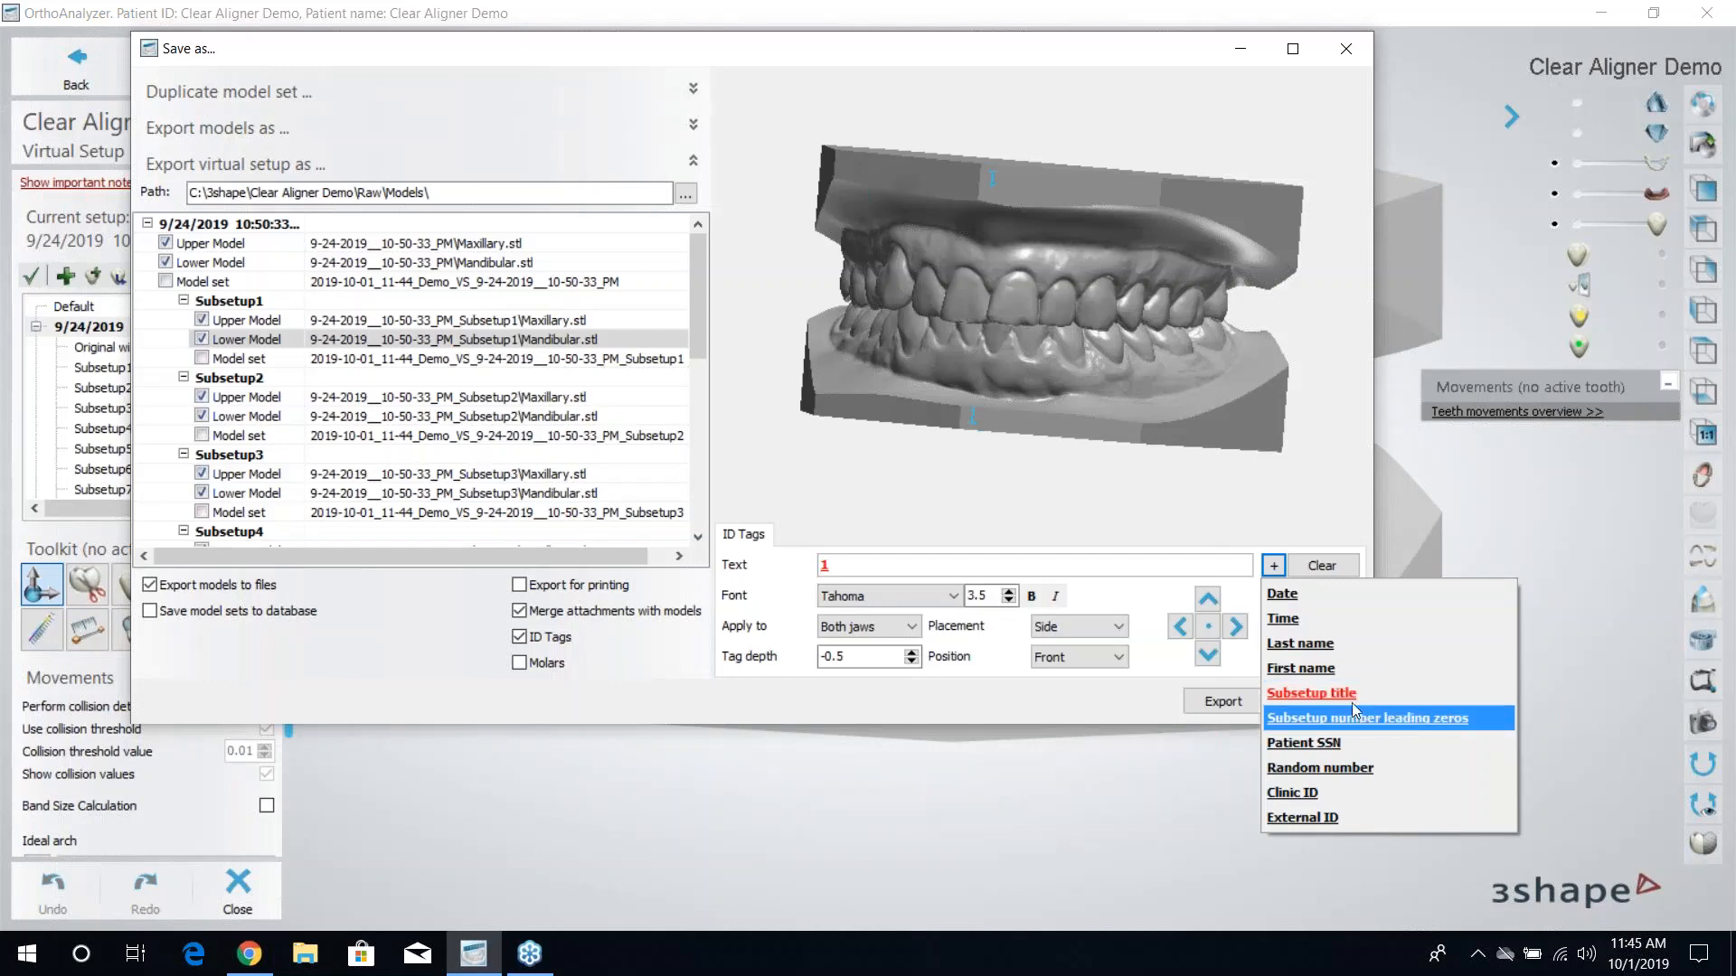
click(1322, 694)
click(1273, 567)
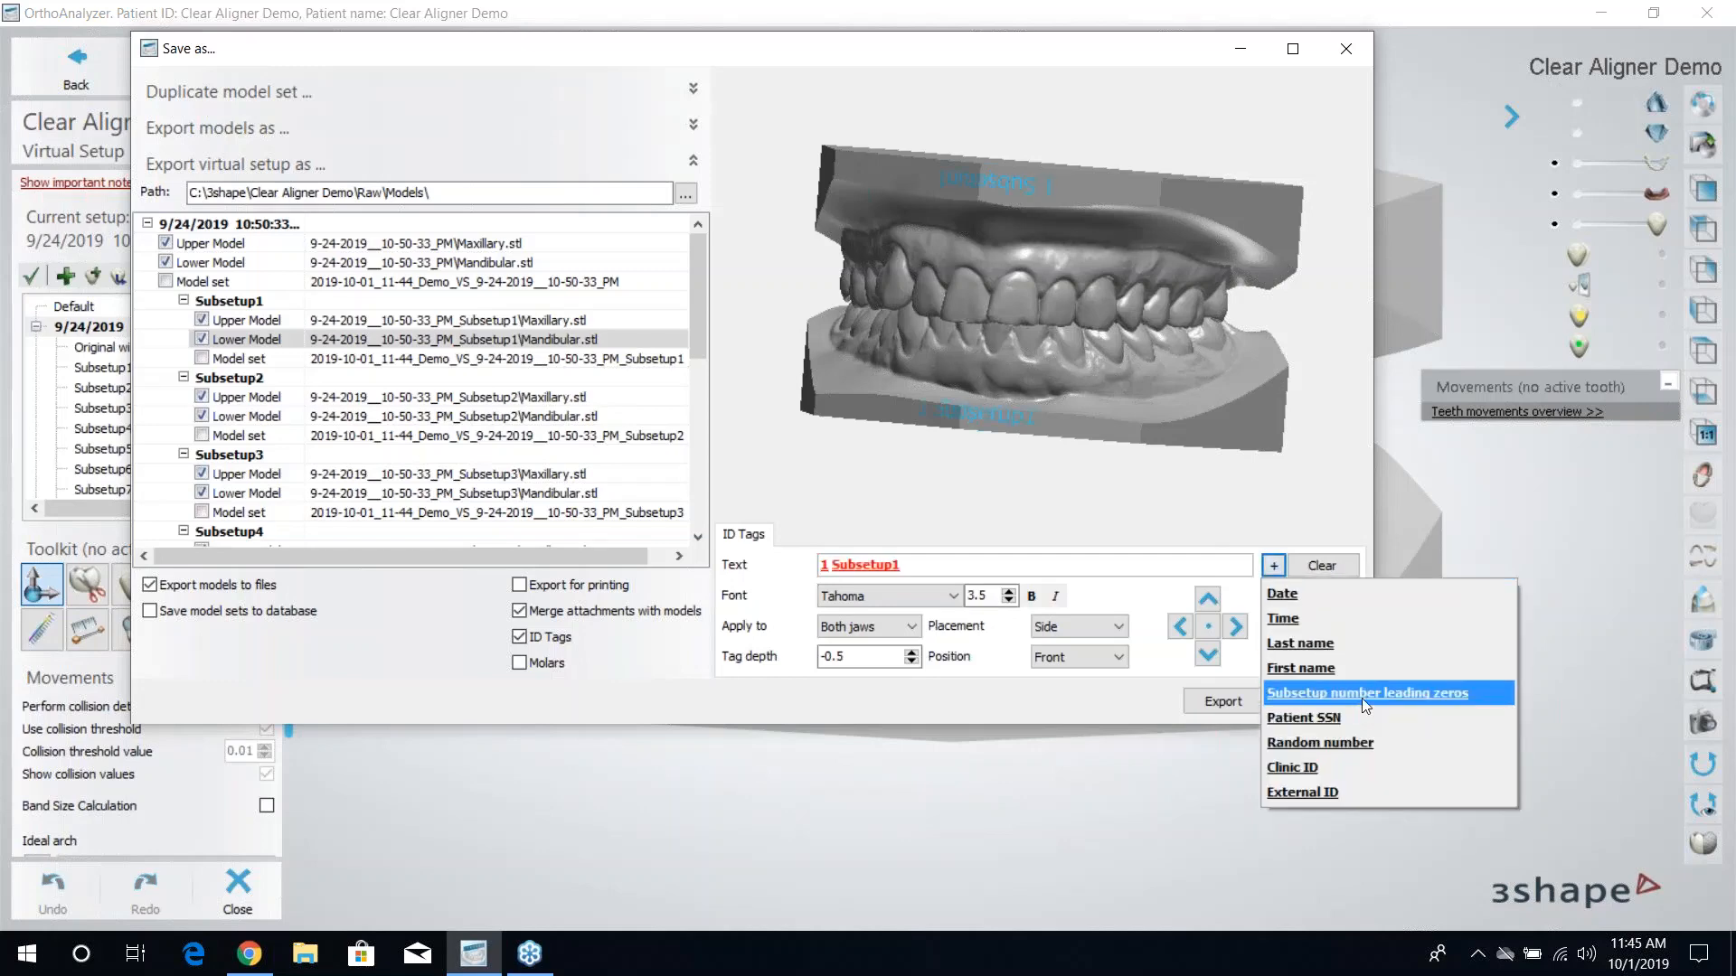
click(1361, 693)
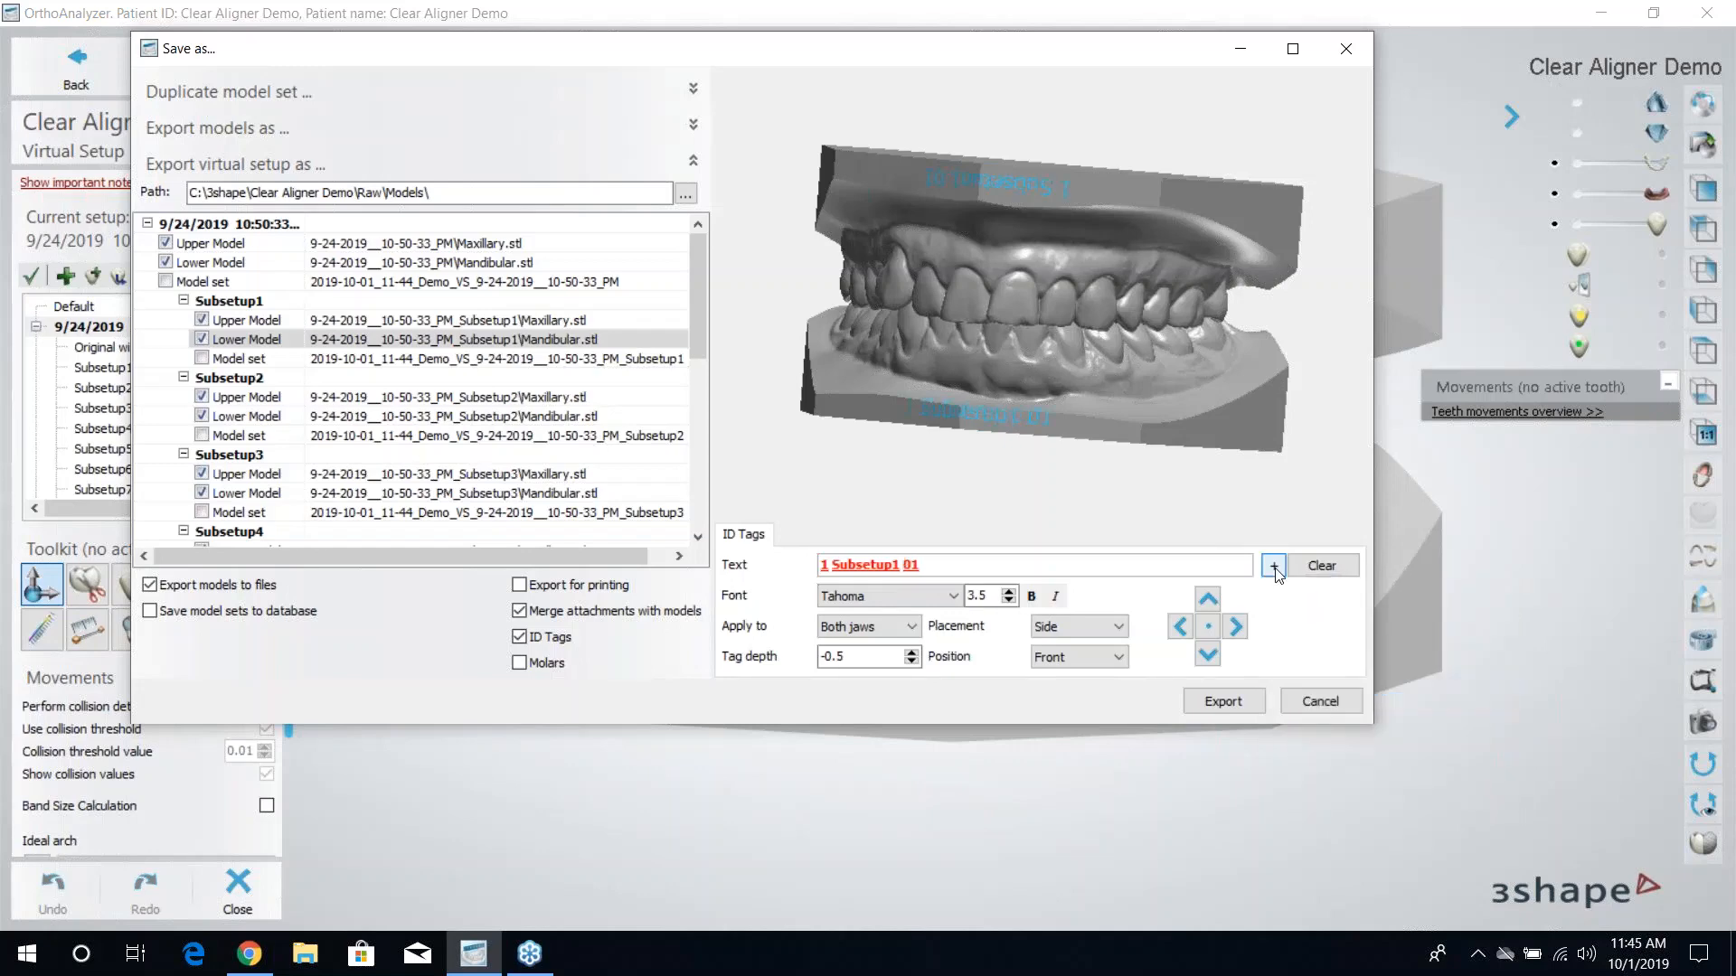
Keep the ID tag placement on Side and set the tag position to Left.
click(1096, 635)
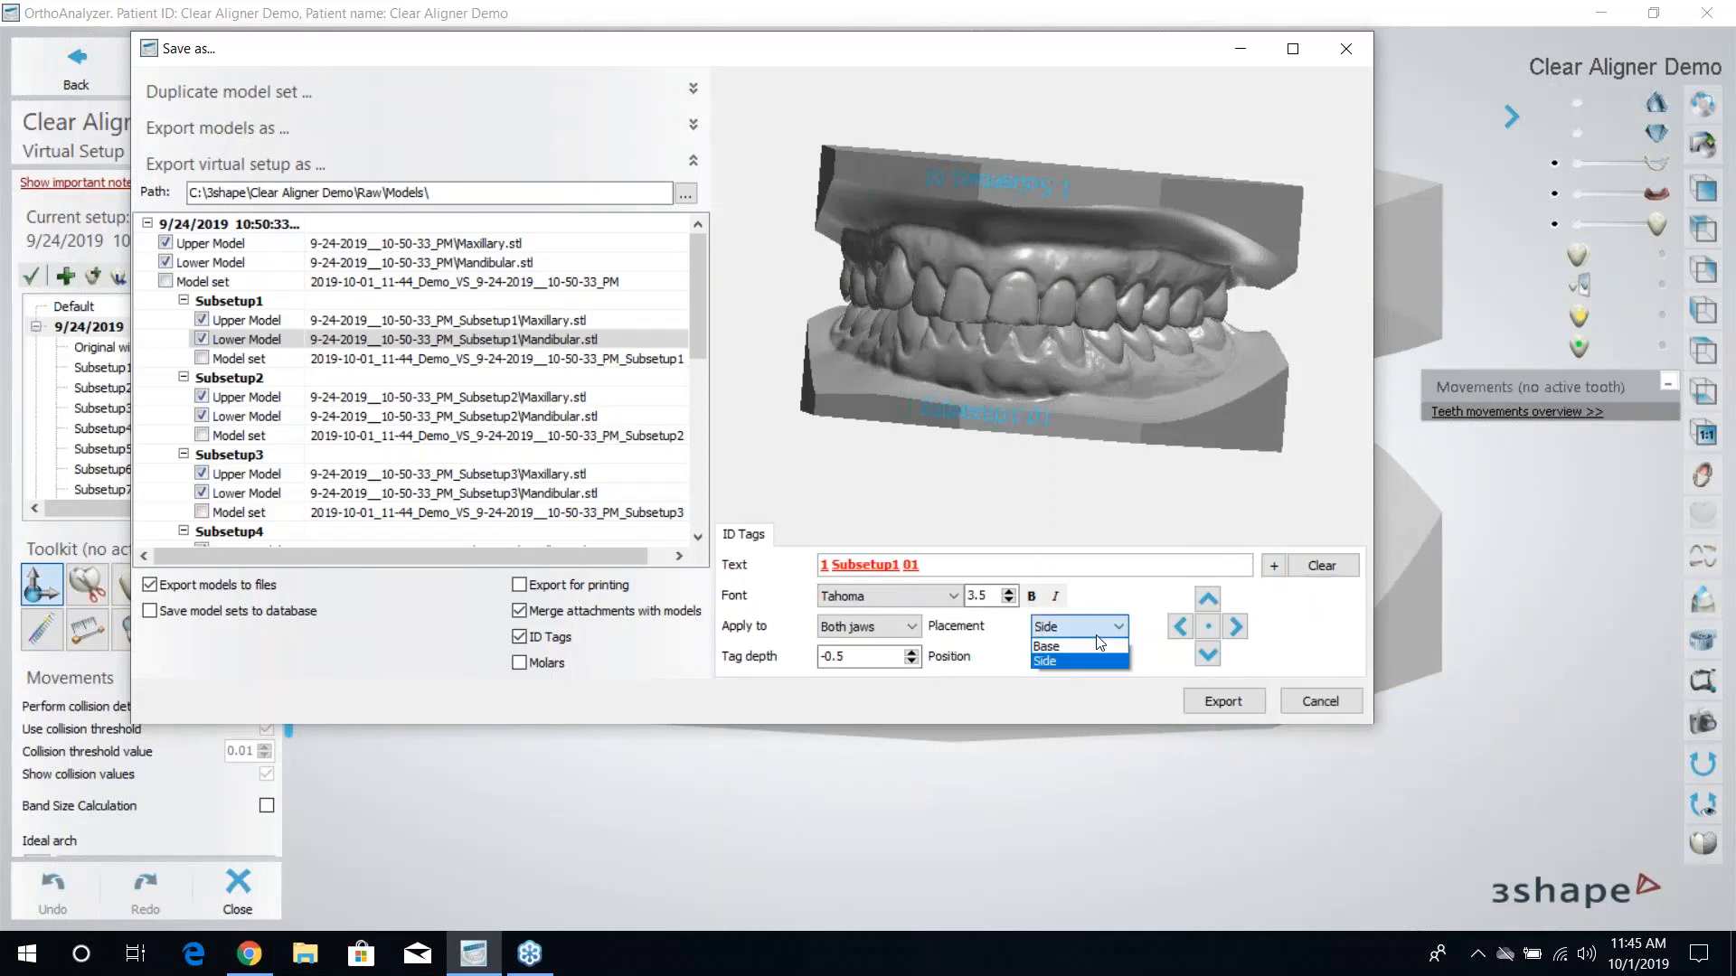
click(1089, 661)
click(1083, 655)
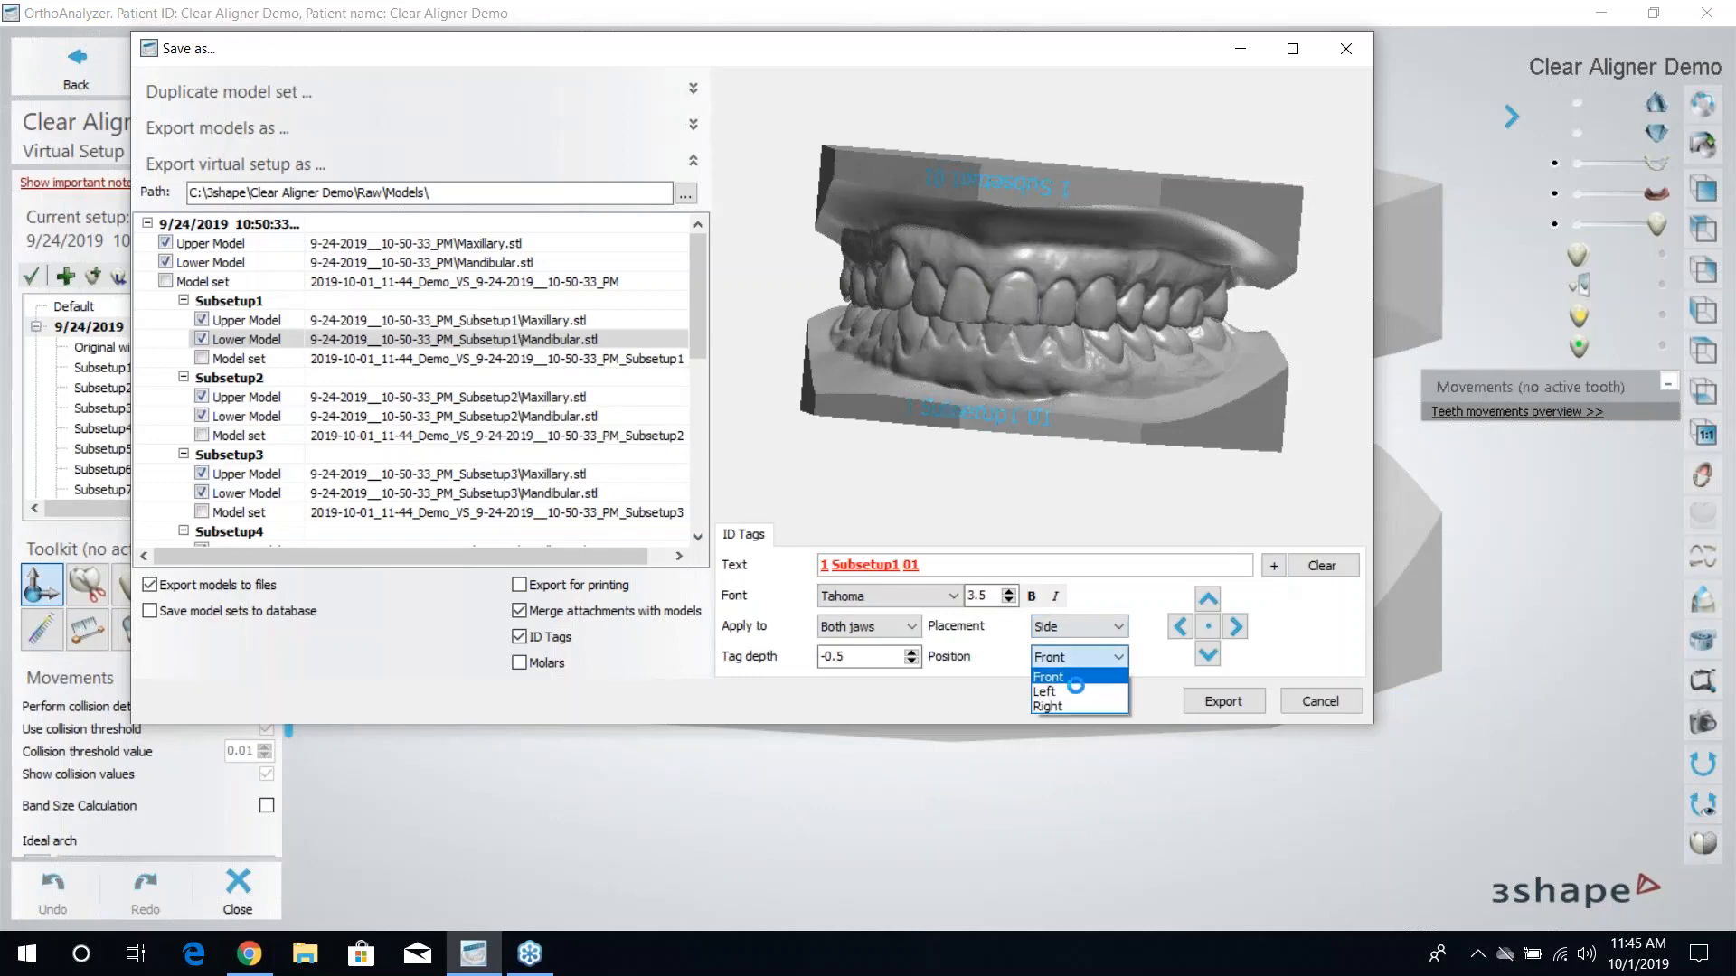
click(1074, 692)
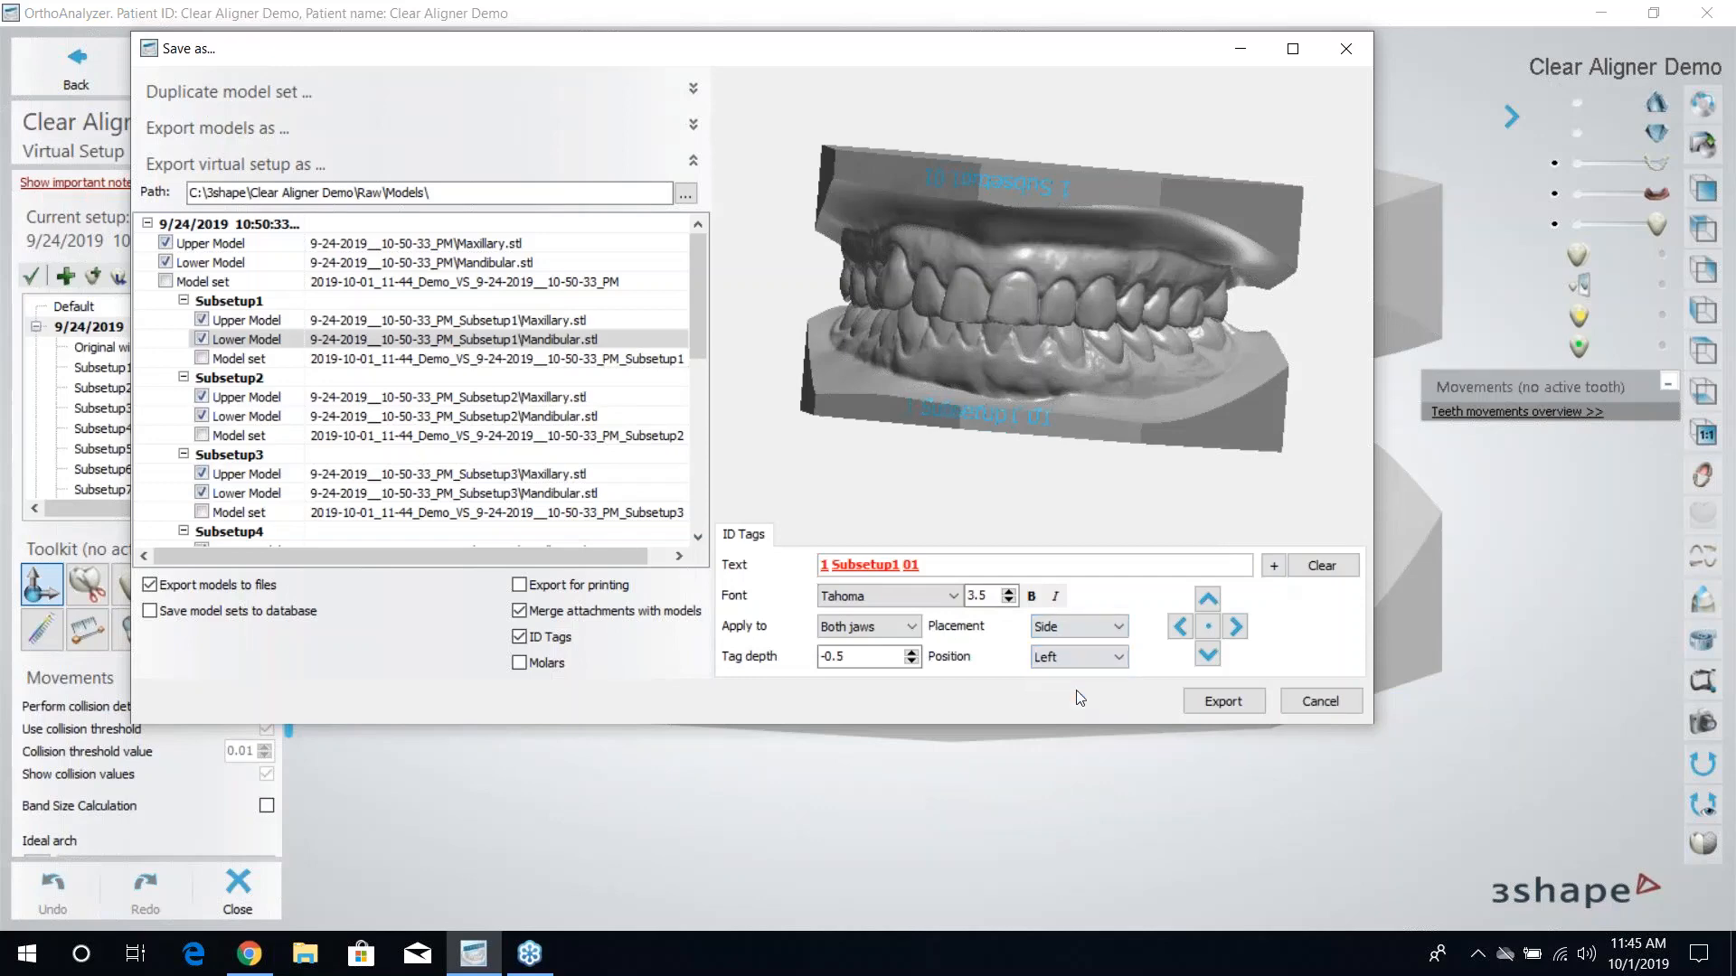
Try the ID tag placement on Base, inspect the underside of the models, and return the placement to Side.
click(1085, 627)
click(1081, 645)
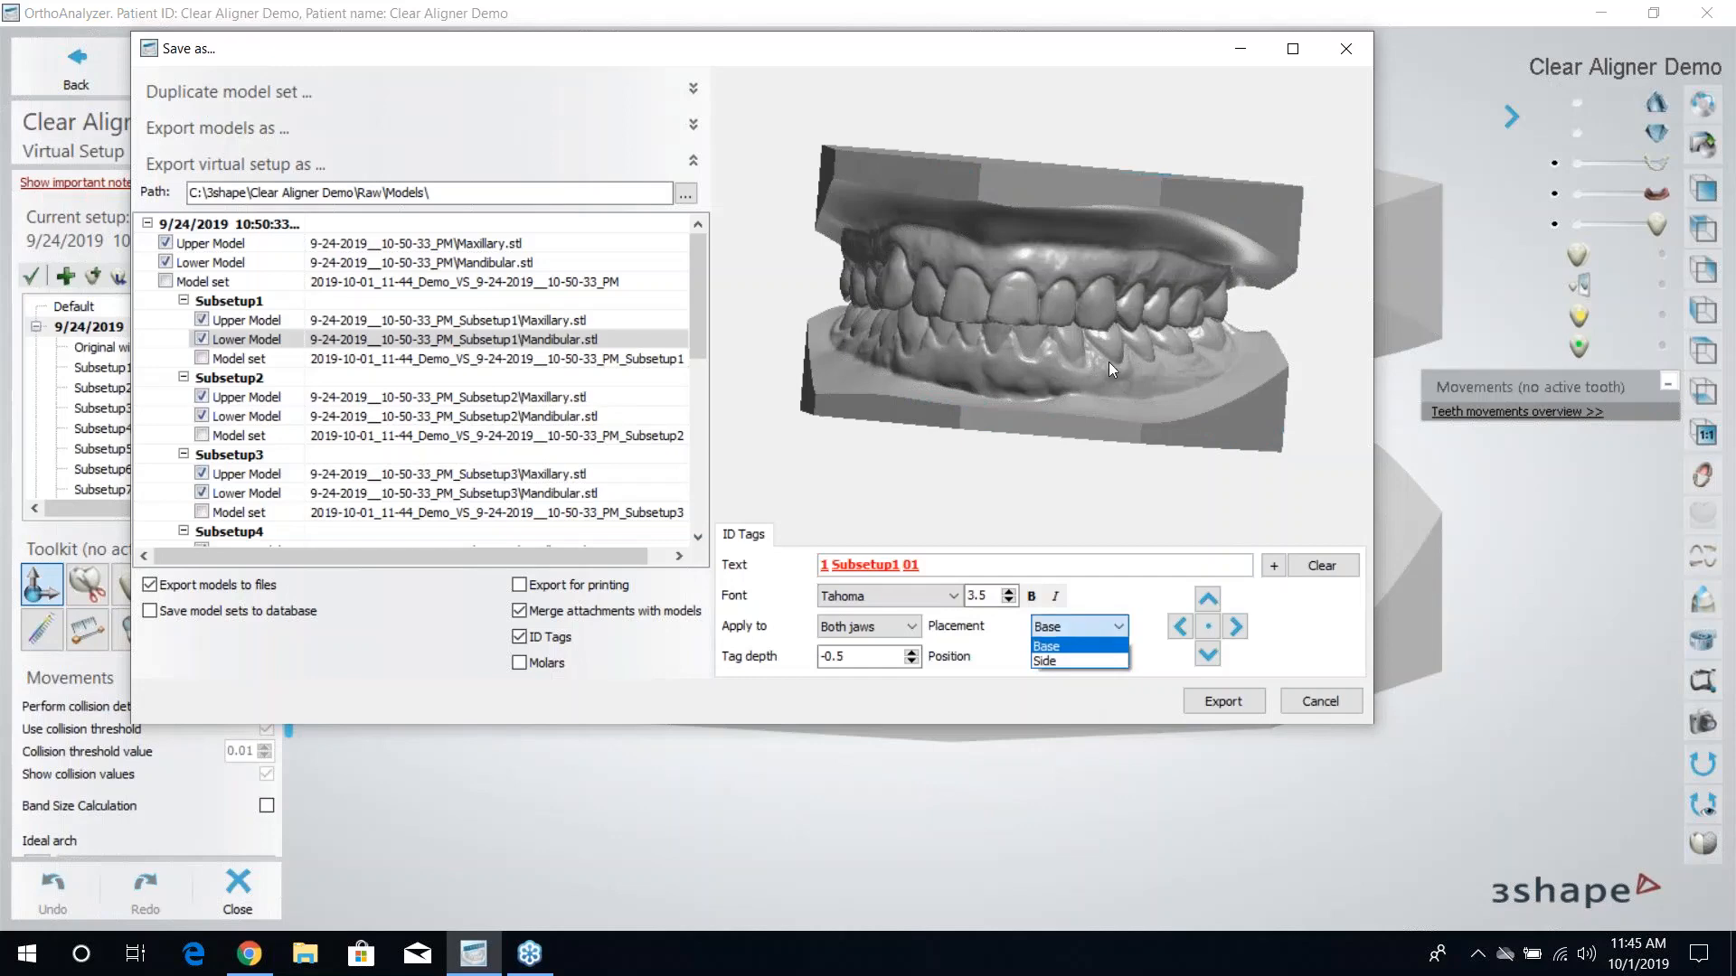
click(1120, 352)
right_drag(1120, 353, 940, 379)
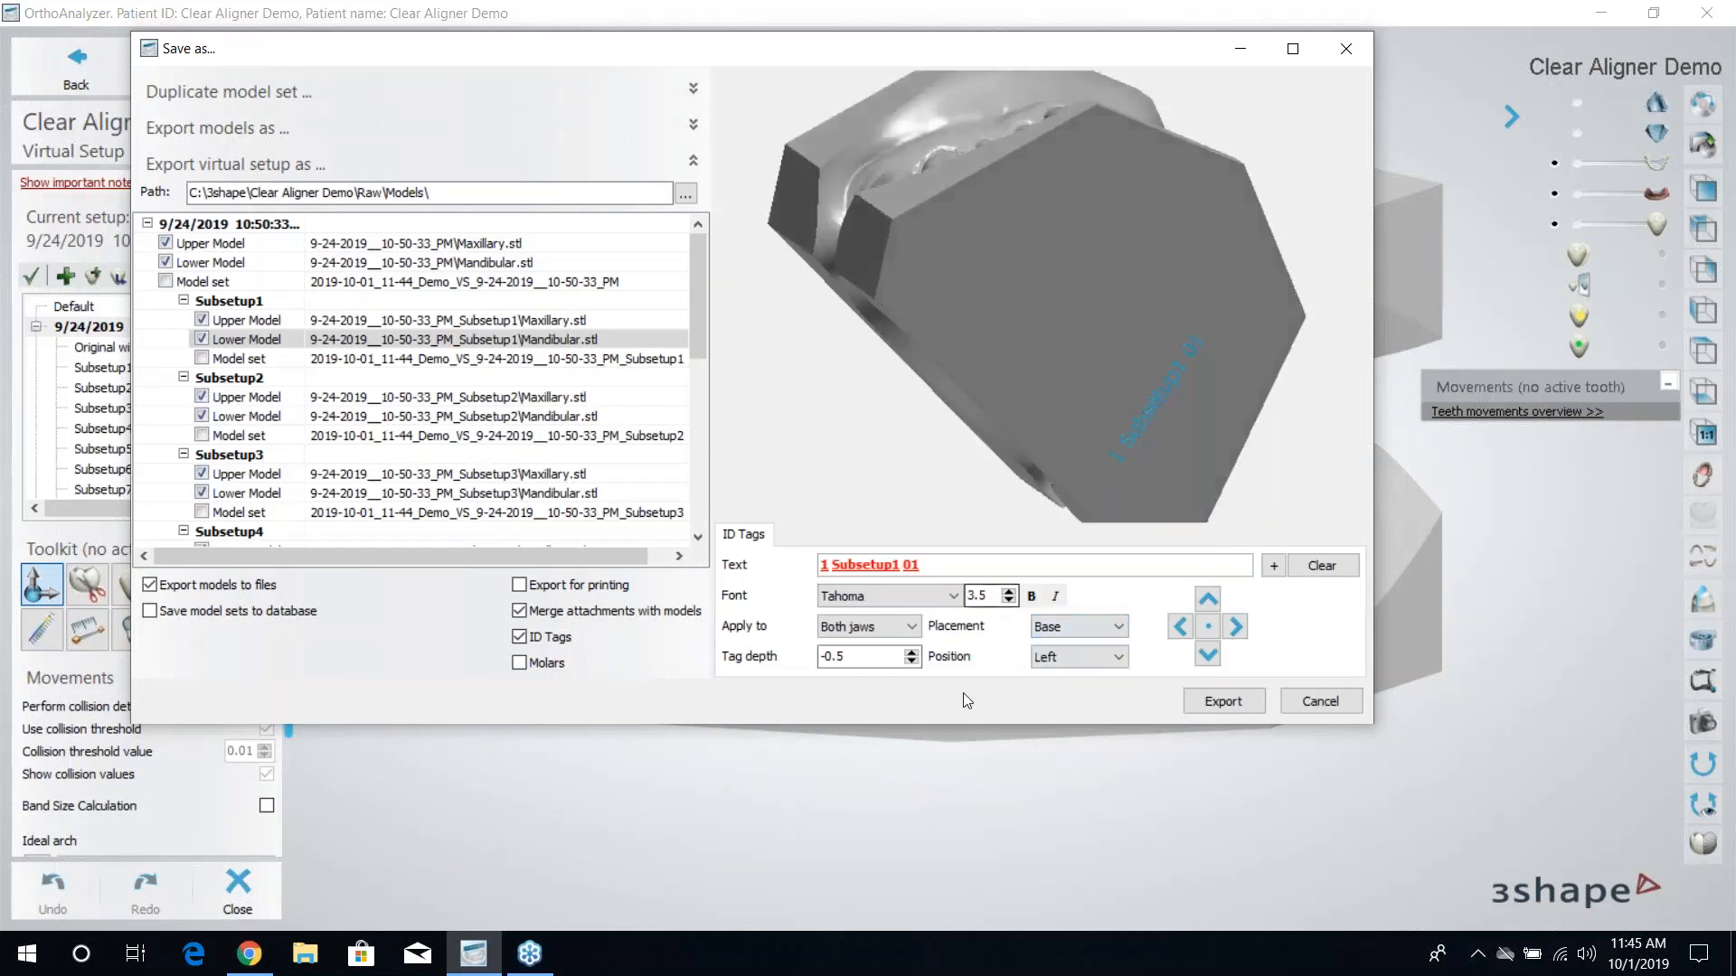
click(1048, 636)
click(1051, 654)
Examine the ID tags on the left side of both models from several angles and view the available tag positions.
right_drag(1086, 274, 843, 380)
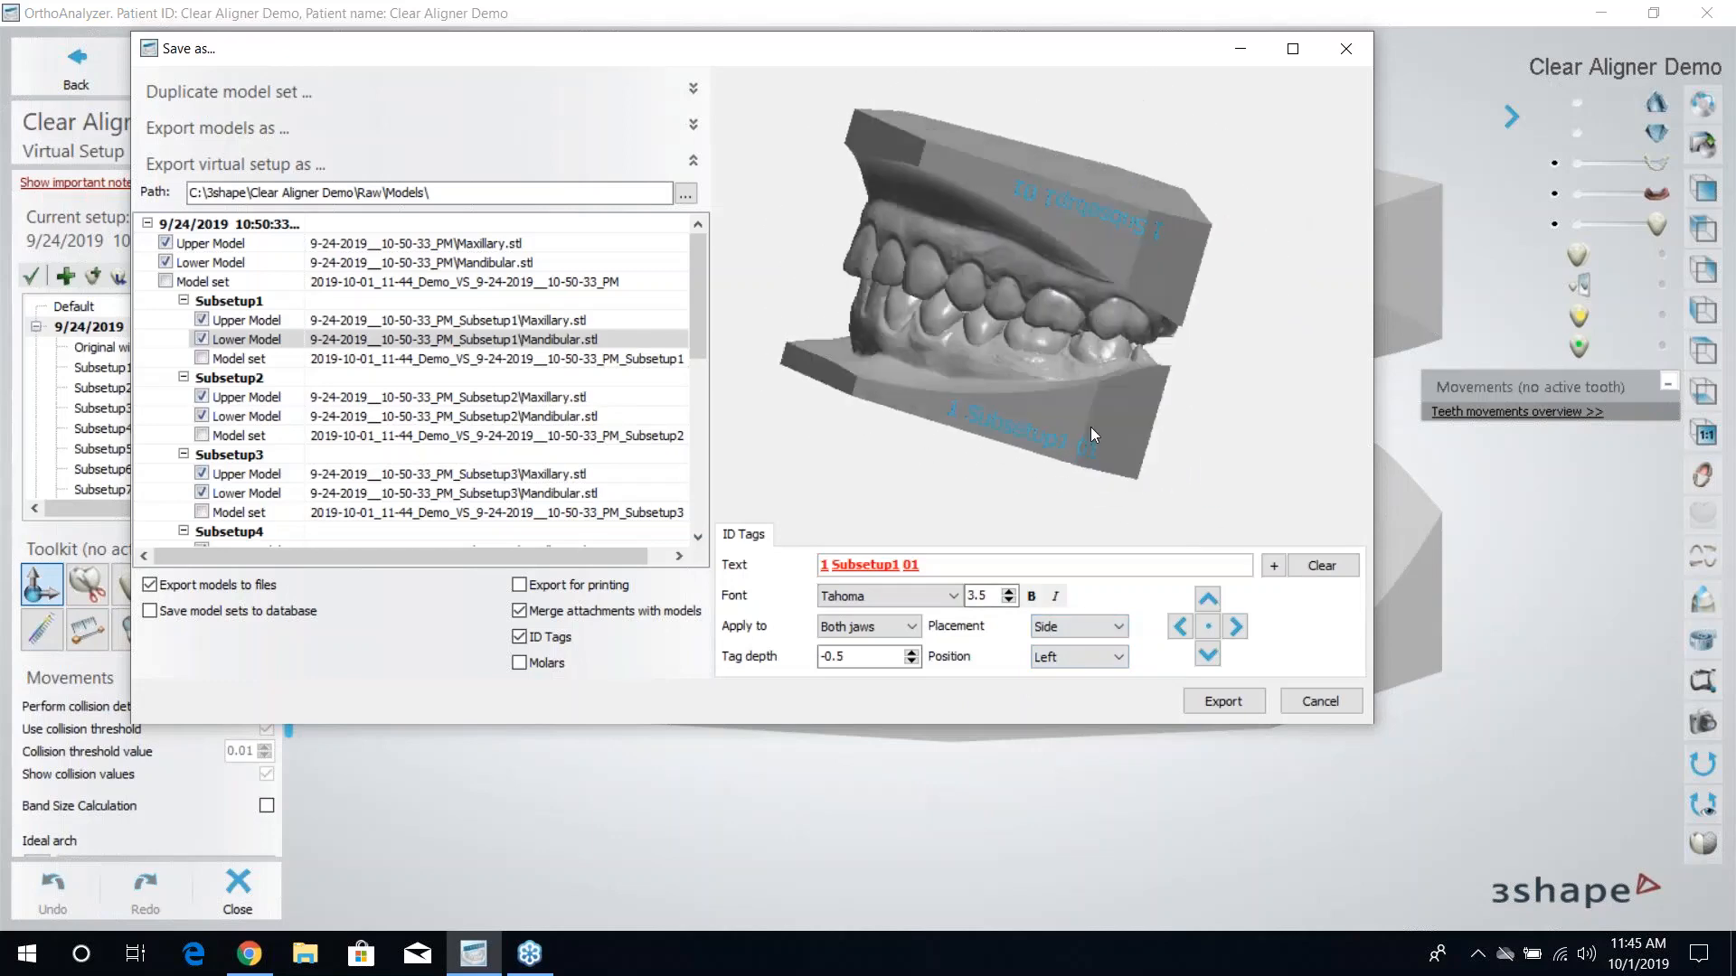
right_drag(1091, 427, 1044, 687)
click(1062, 660)
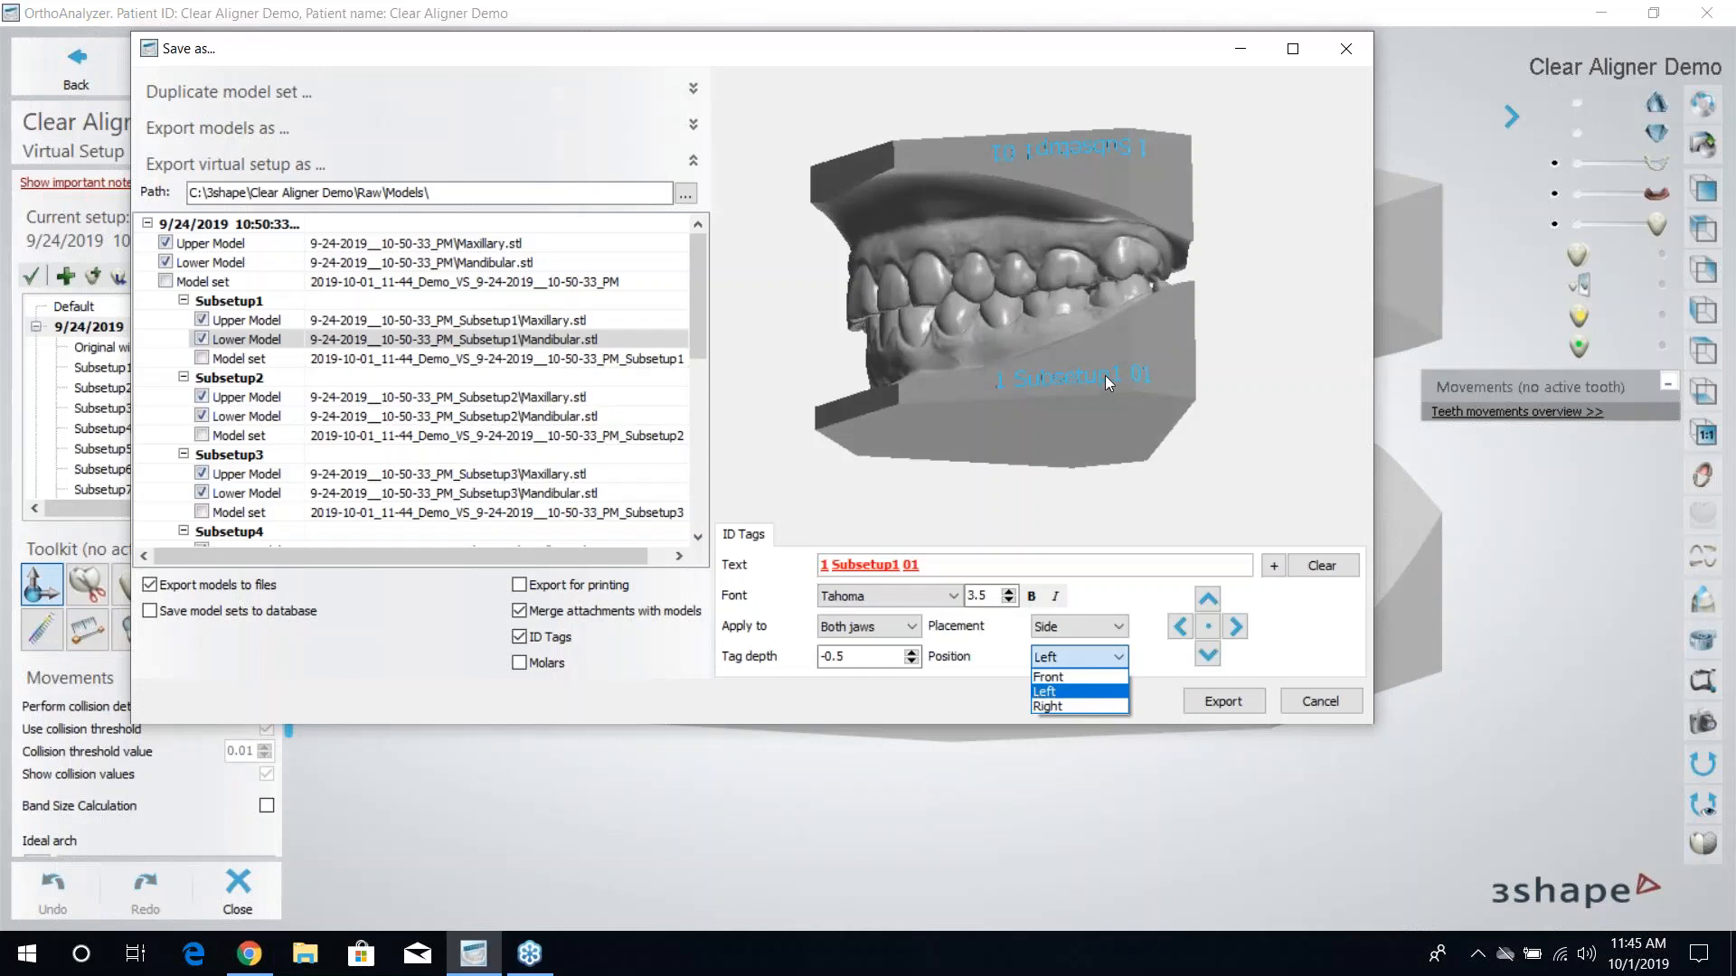
right_drag(1105, 376, 1218, 531)
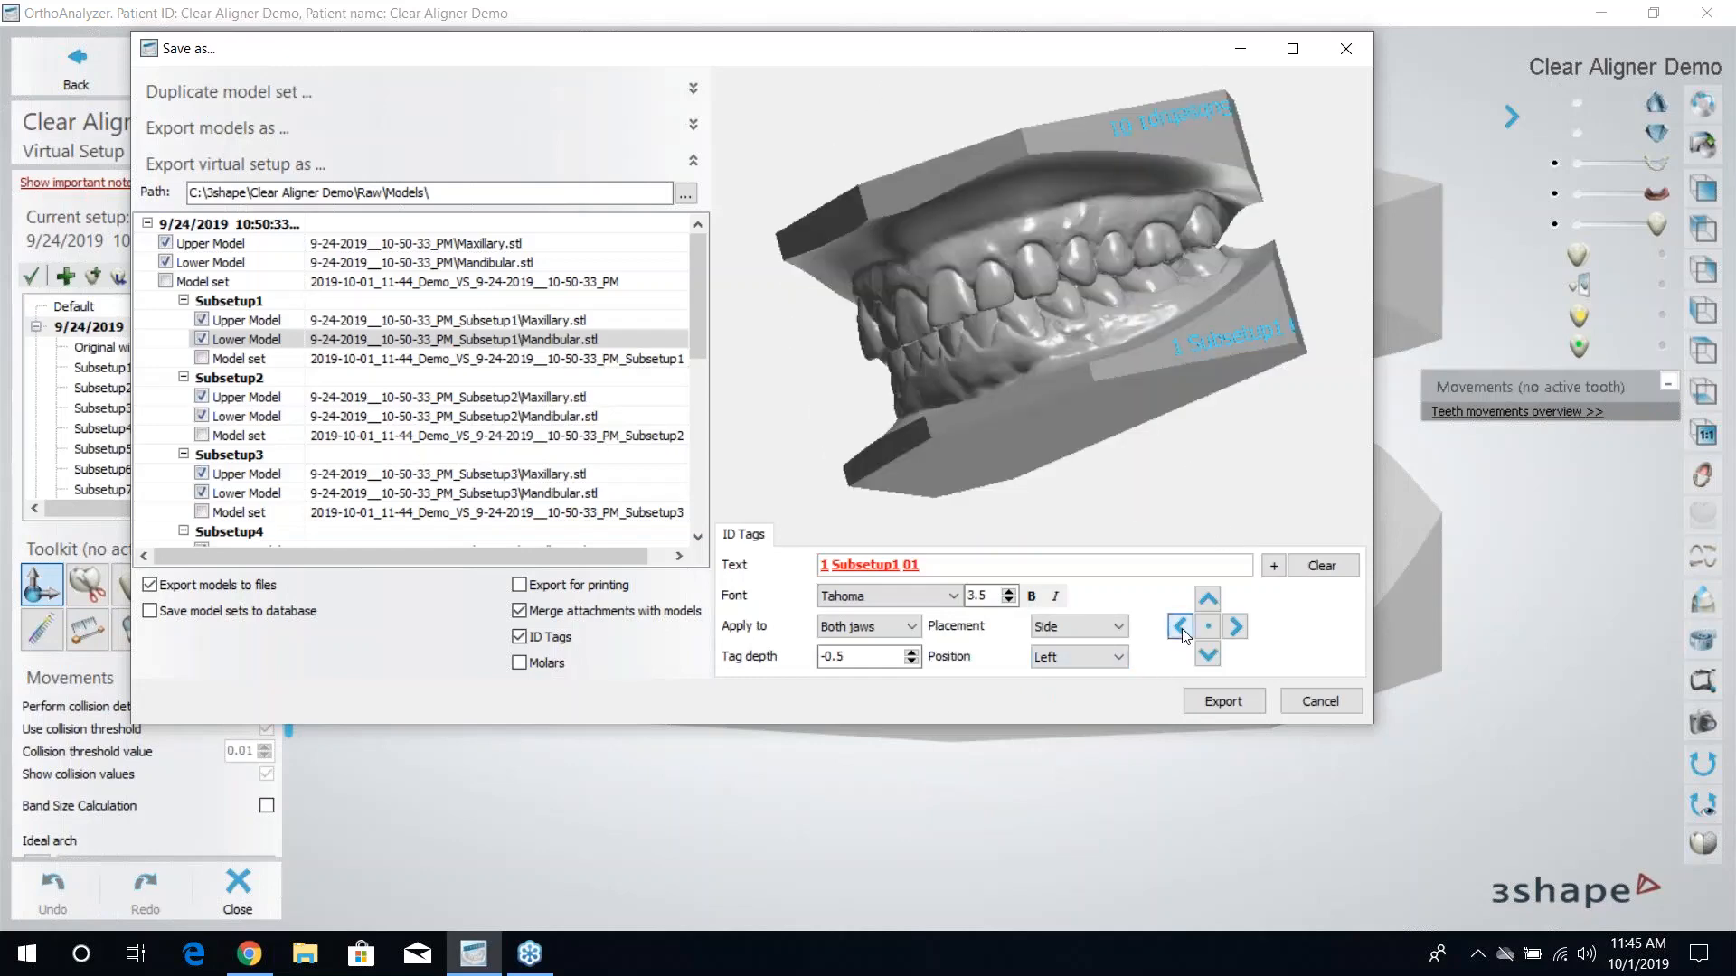
right_drag(1072, 175, 995, 542)
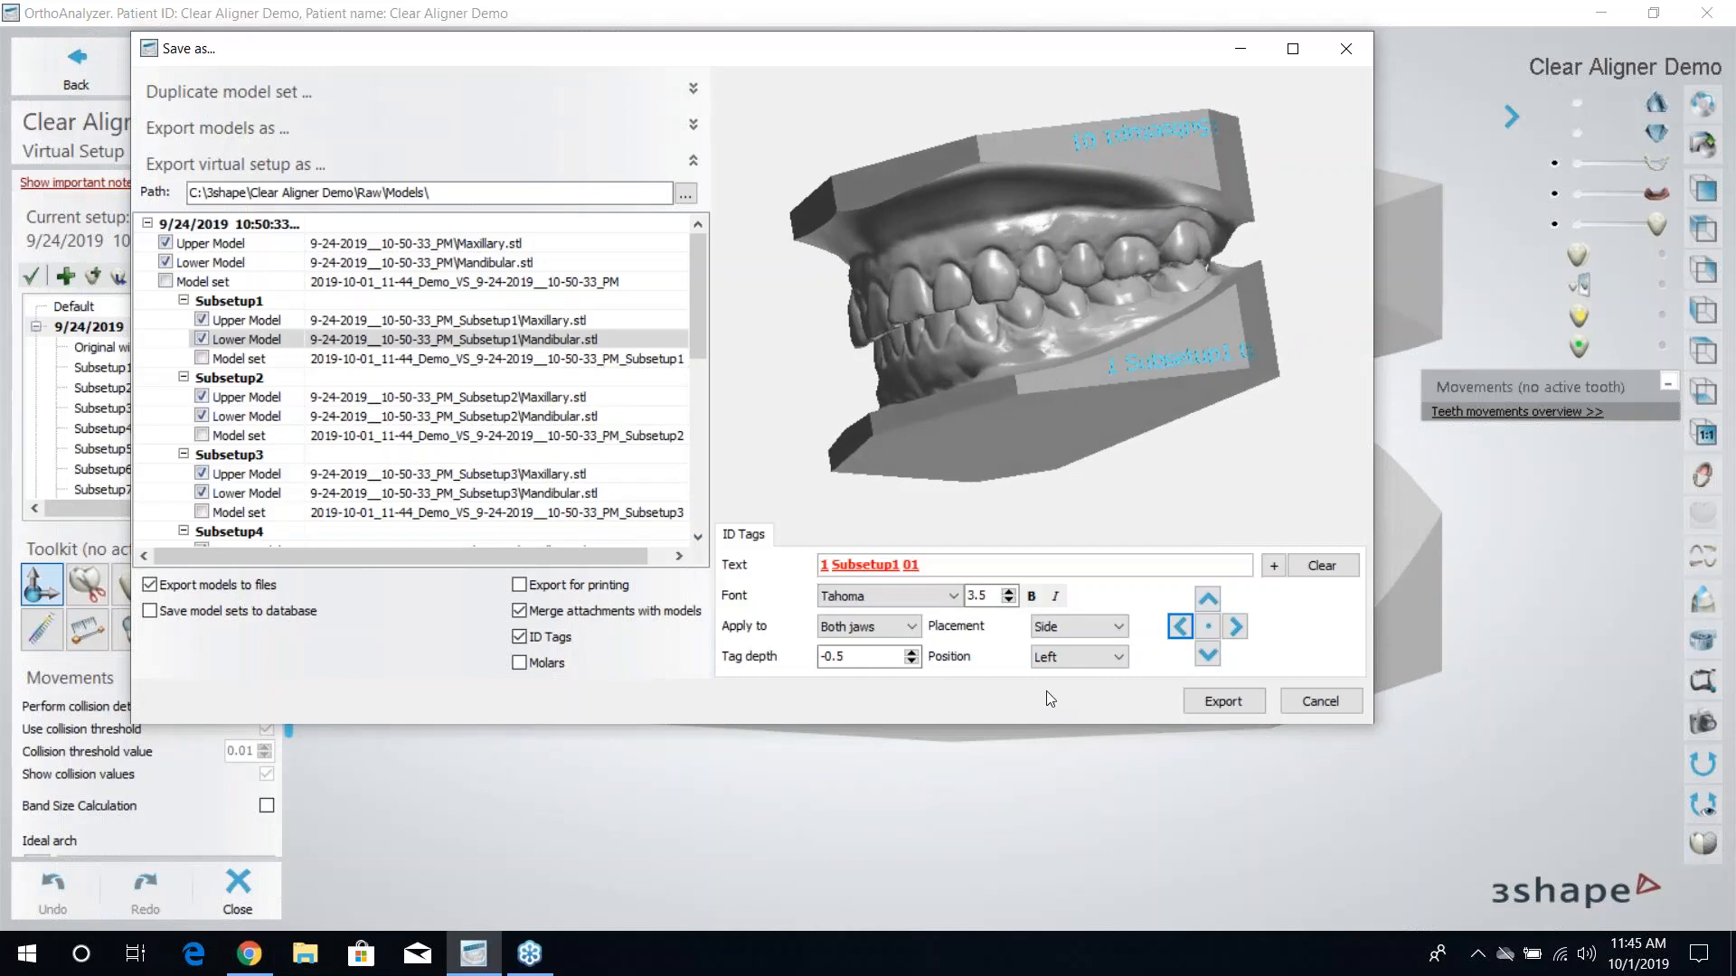
Recentre the ID tags on the side of both models and nudge them left and up.
click(1208, 627)
right_drag(1216, 360, 1200, 421)
click(1180, 629)
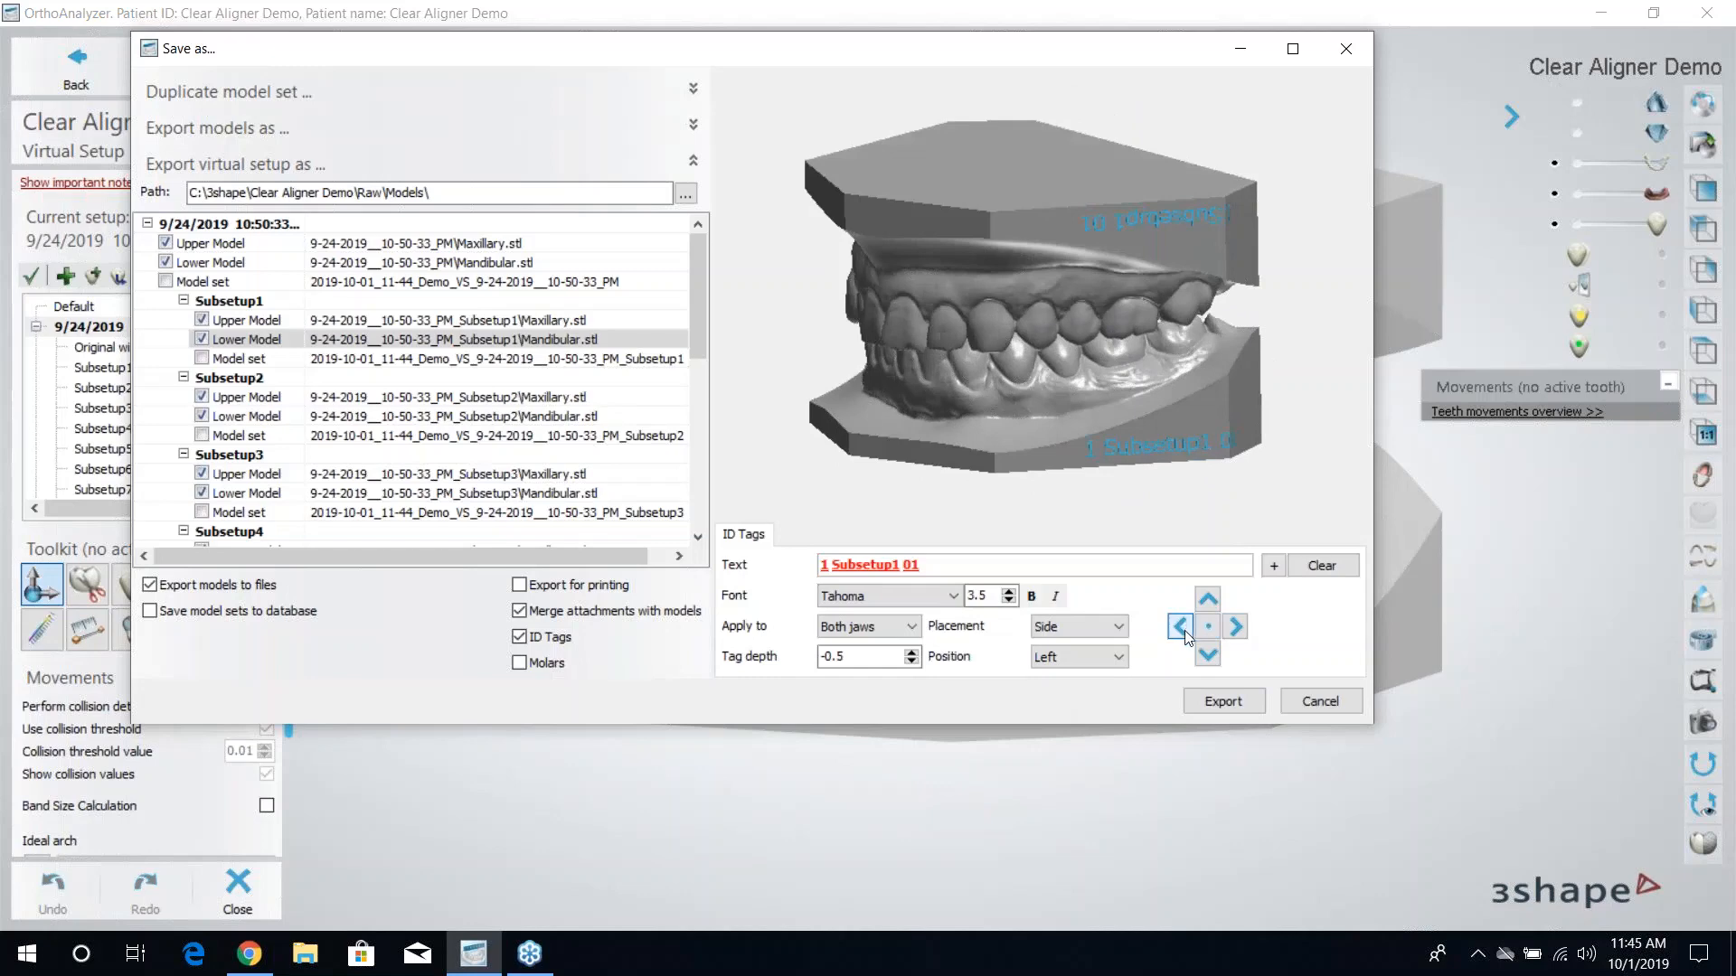
click(1210, 601)
drag(1200, 45, 1192, 14)
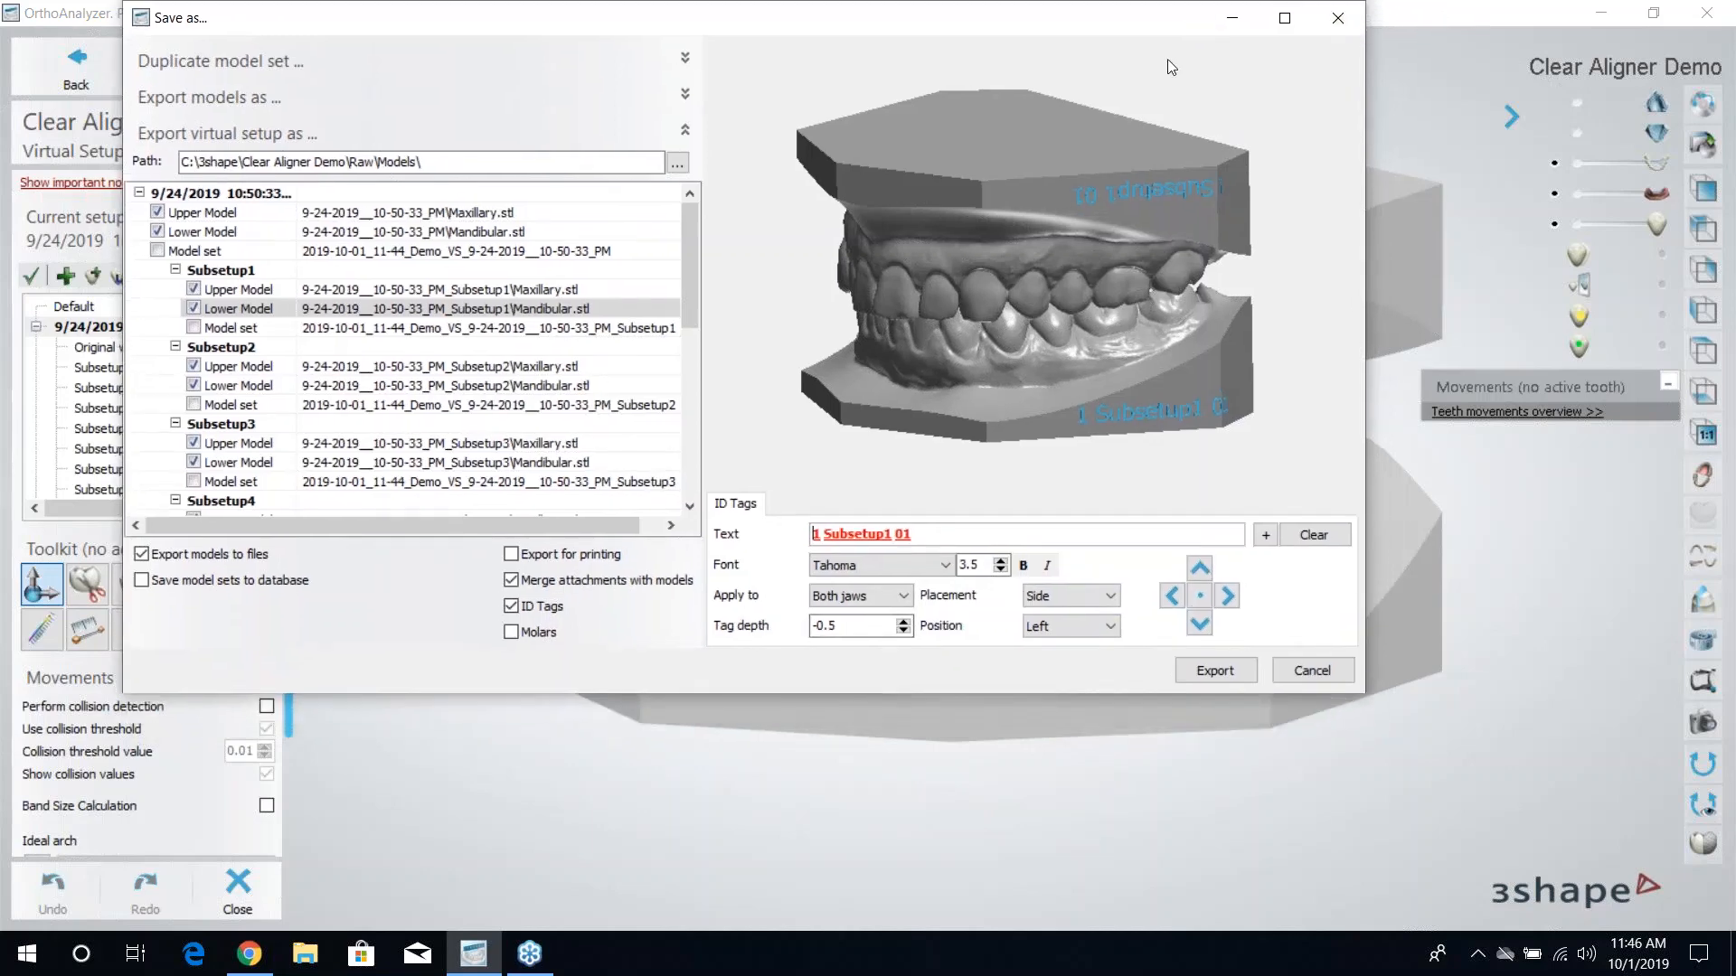
View the available export folders, leave the path as is, and cancel the export to return to the virtual setup.
click(678, 164)
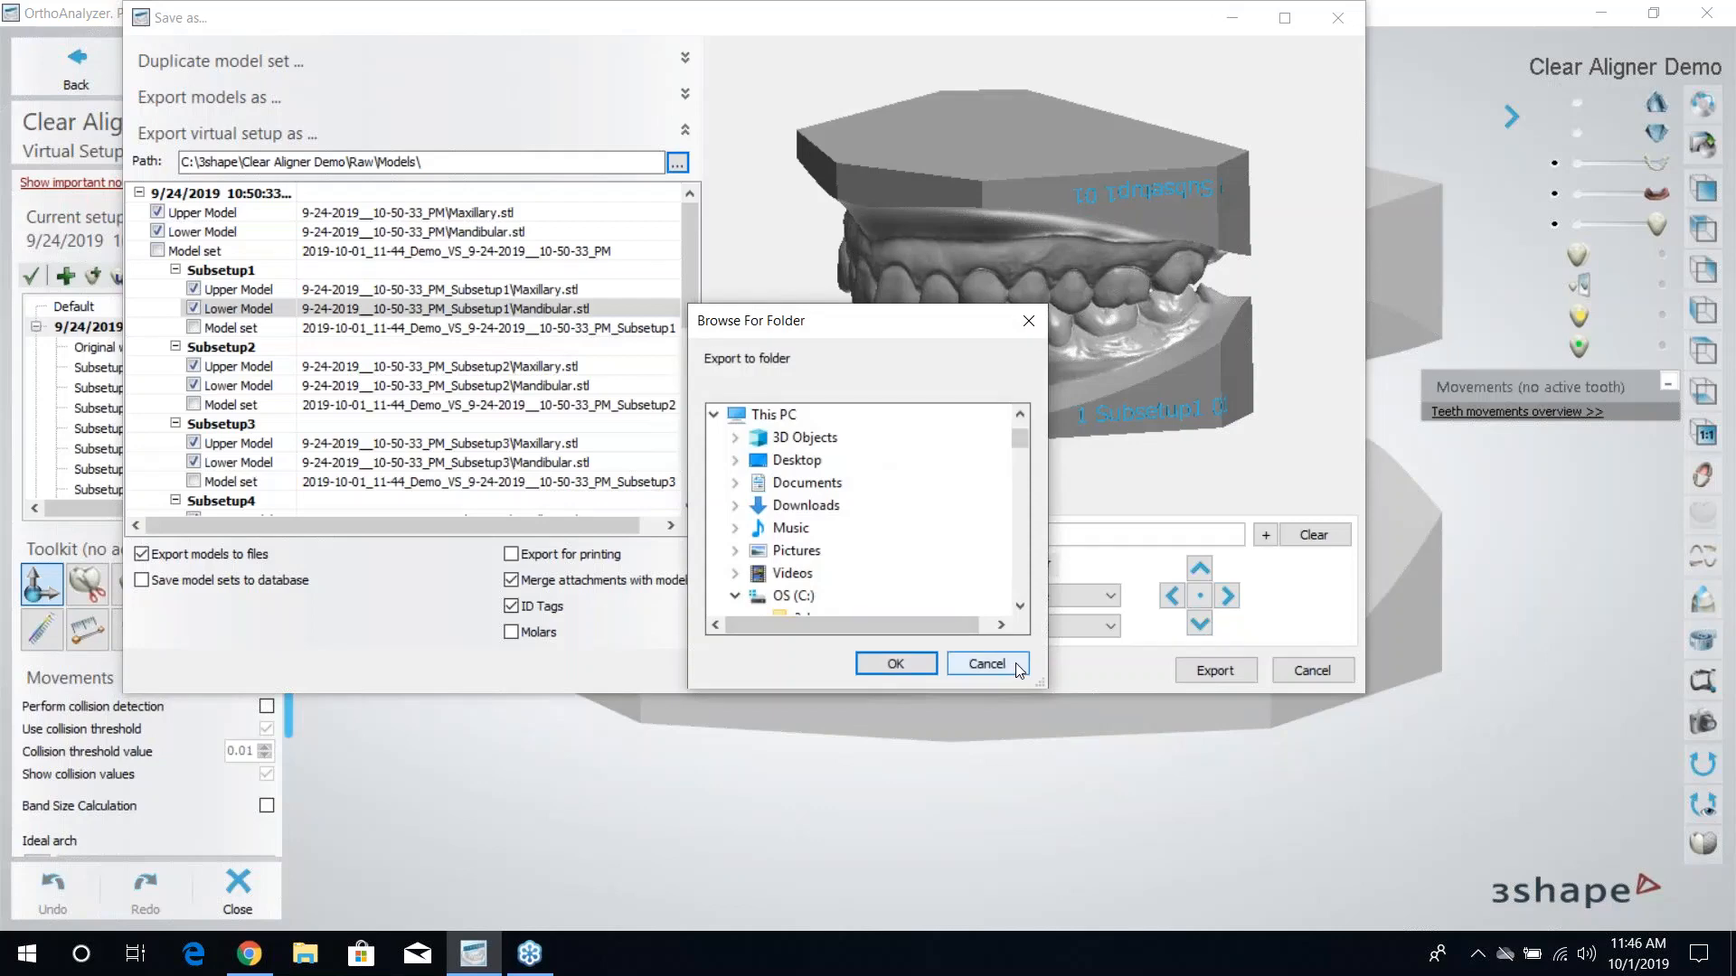
click(987, 663)
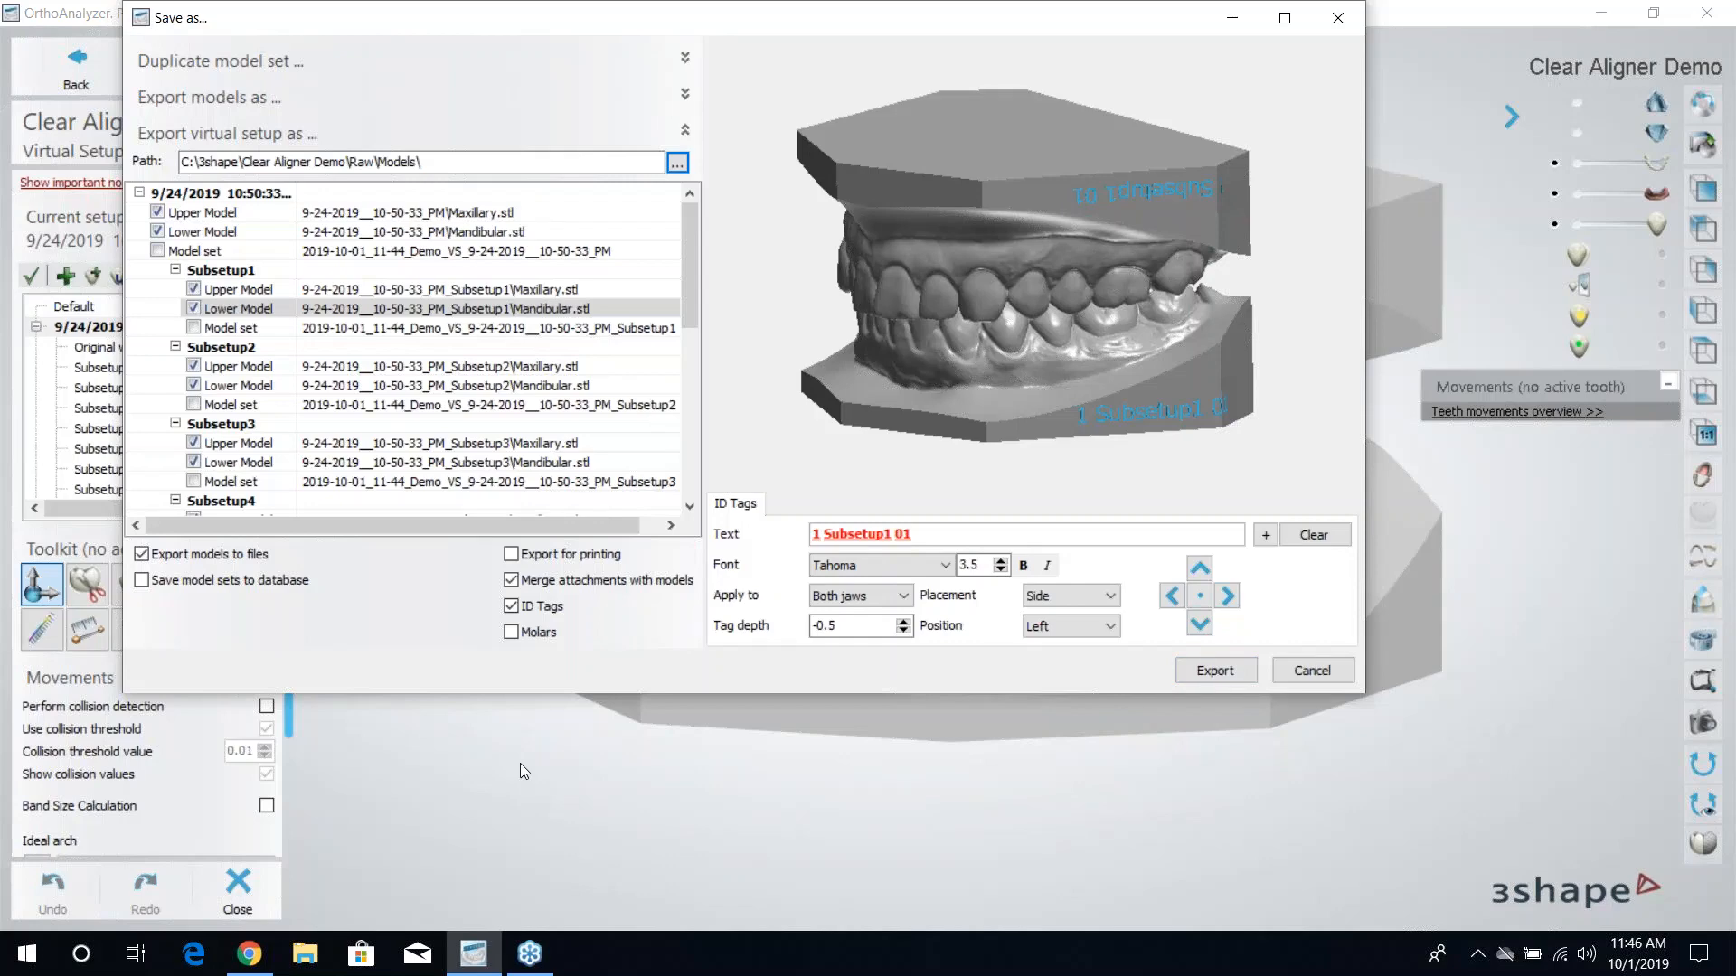
click(1313, 670)
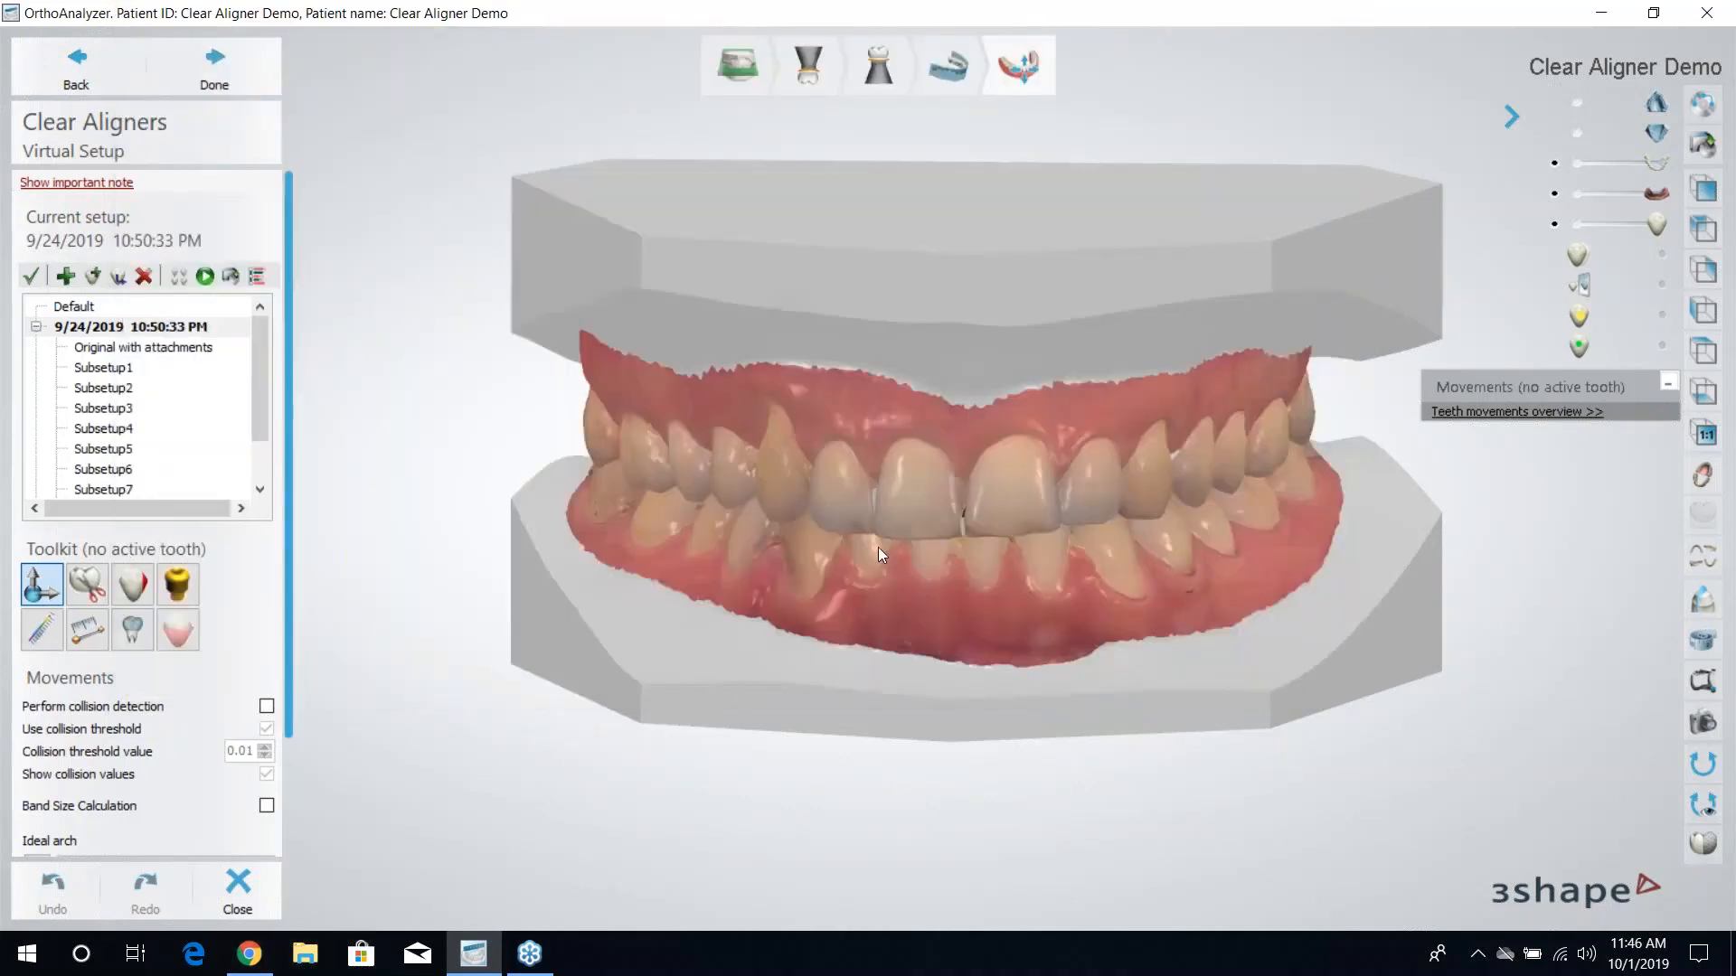
right_drag(911, 517, 1373, 643)
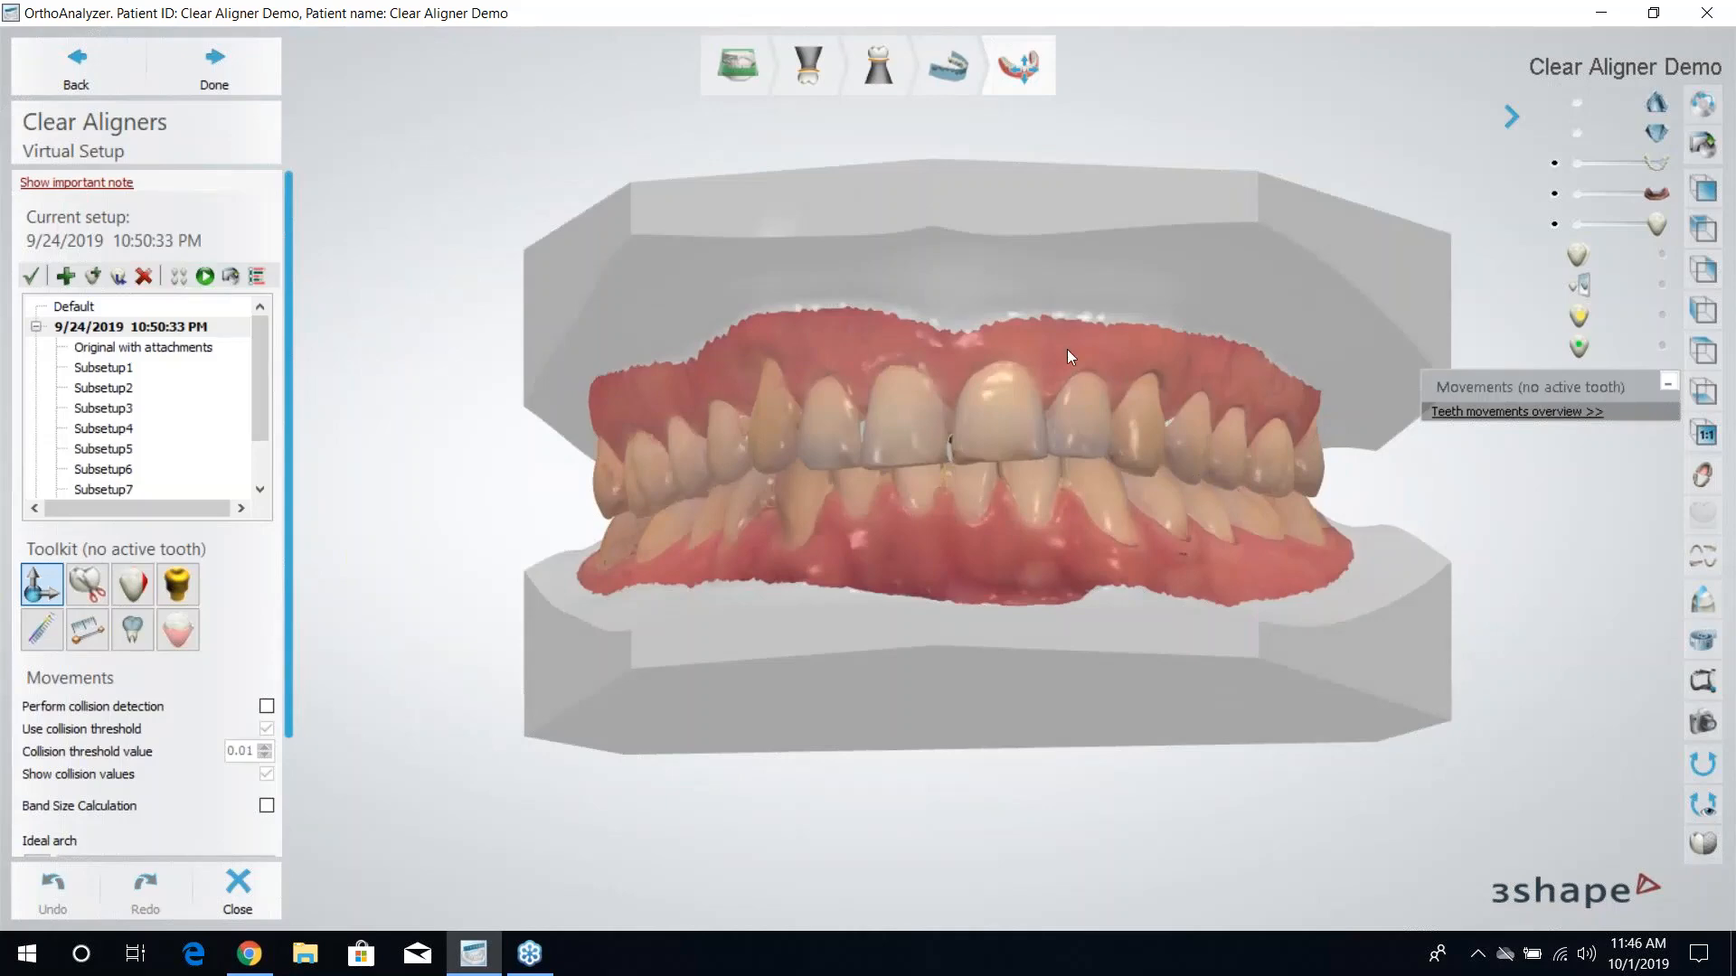
right_drag(1018, 360, 1033, 380)
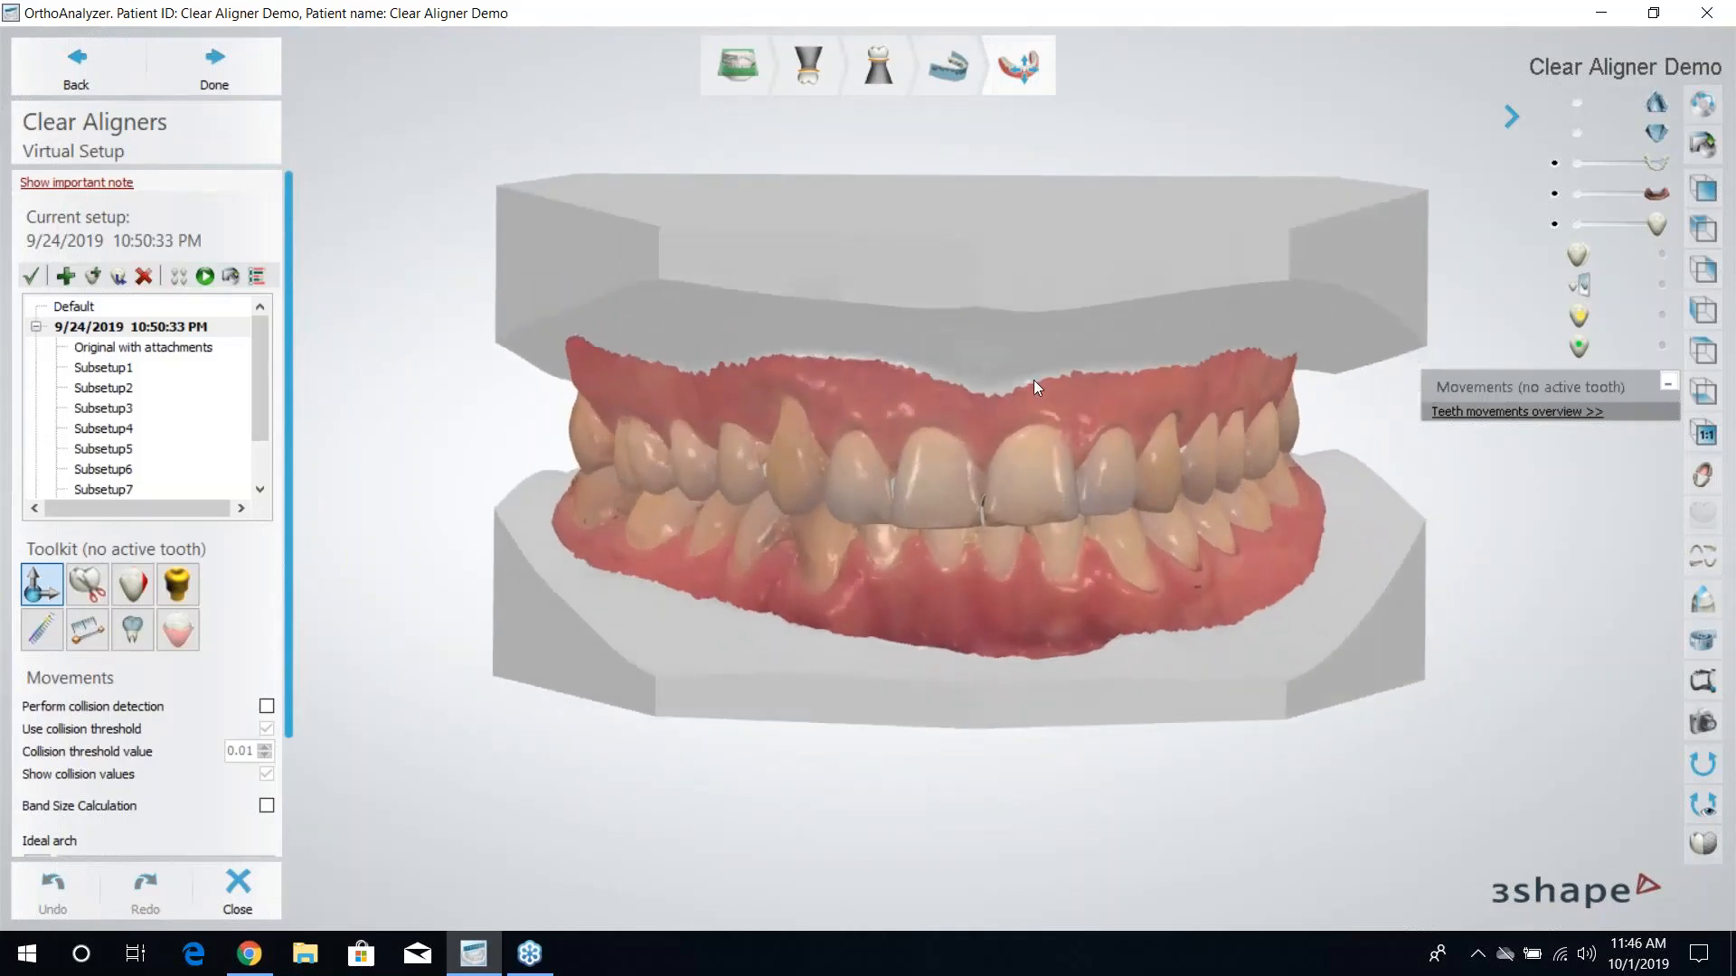